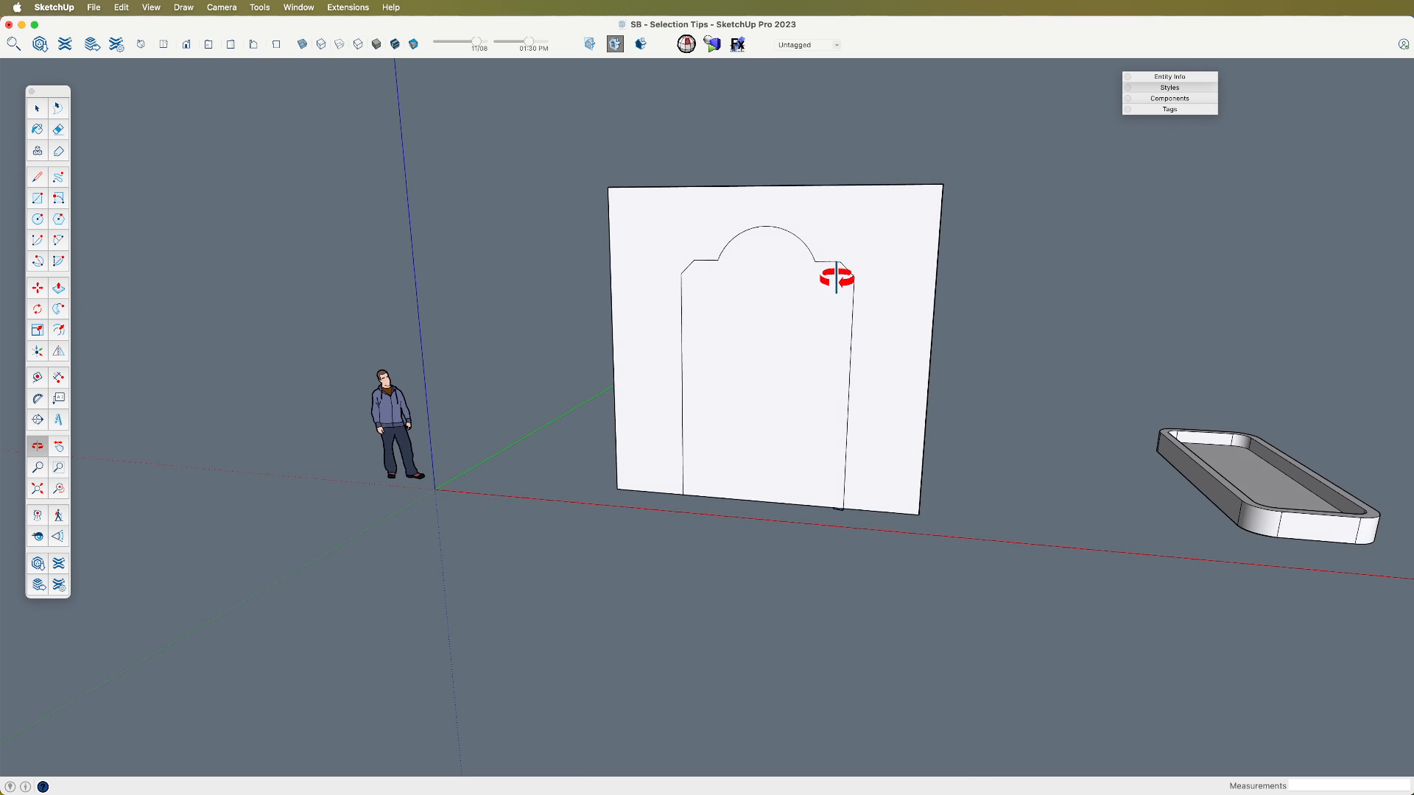
Step: Select the wall face around the arched opening, extending the selection to all of its connected faces and edges
scroll(832, 265, "up", 5)
key("space")
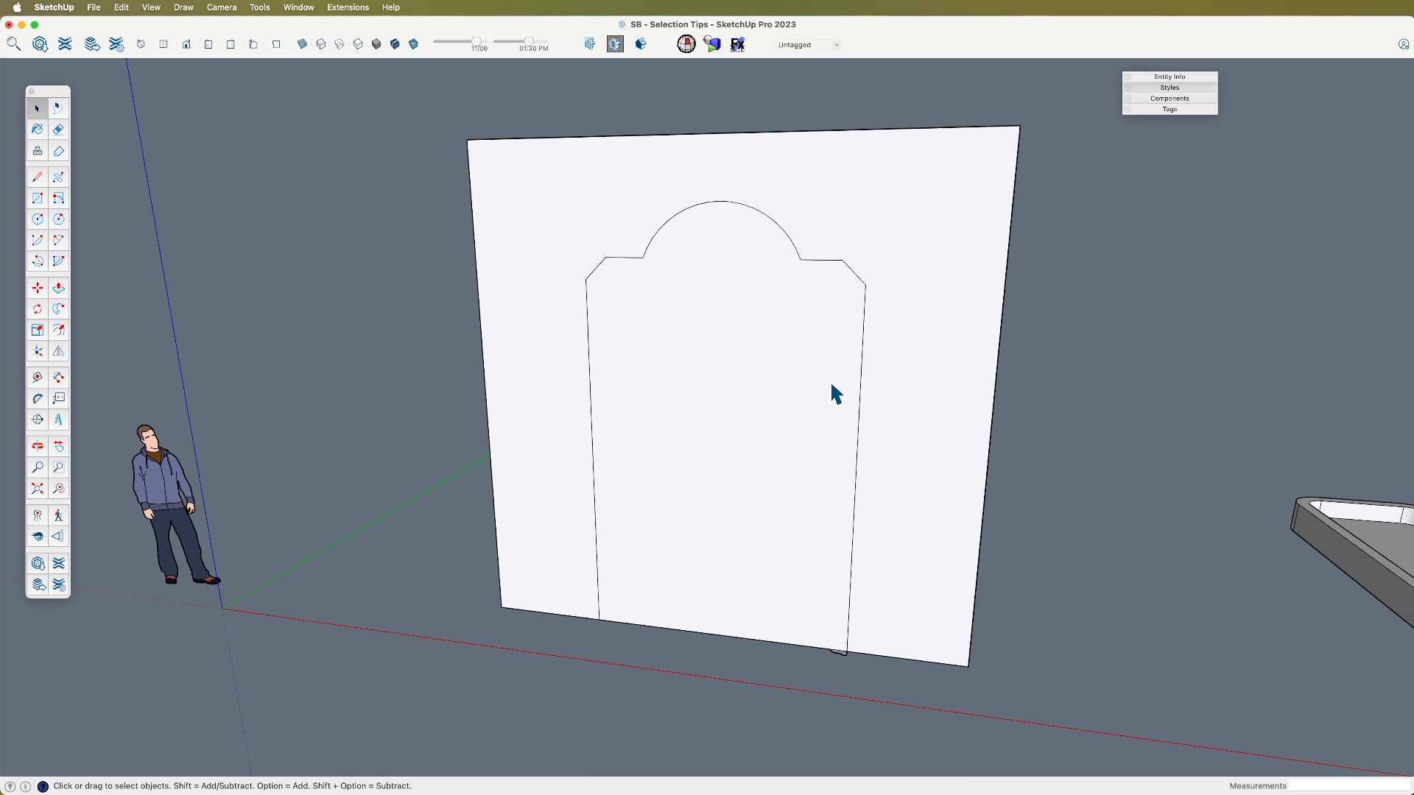
left_click(879, 392)
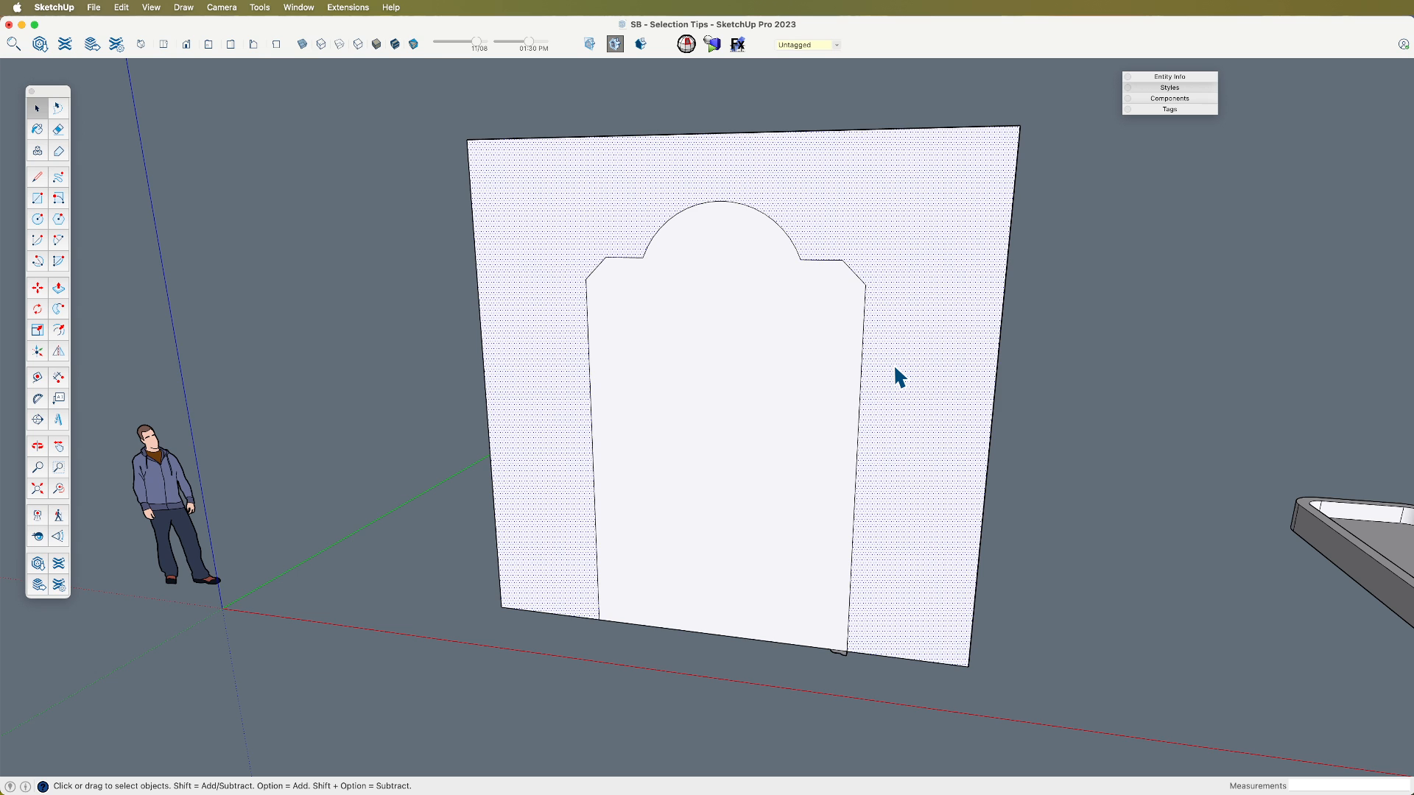
triple_click(895, 368)
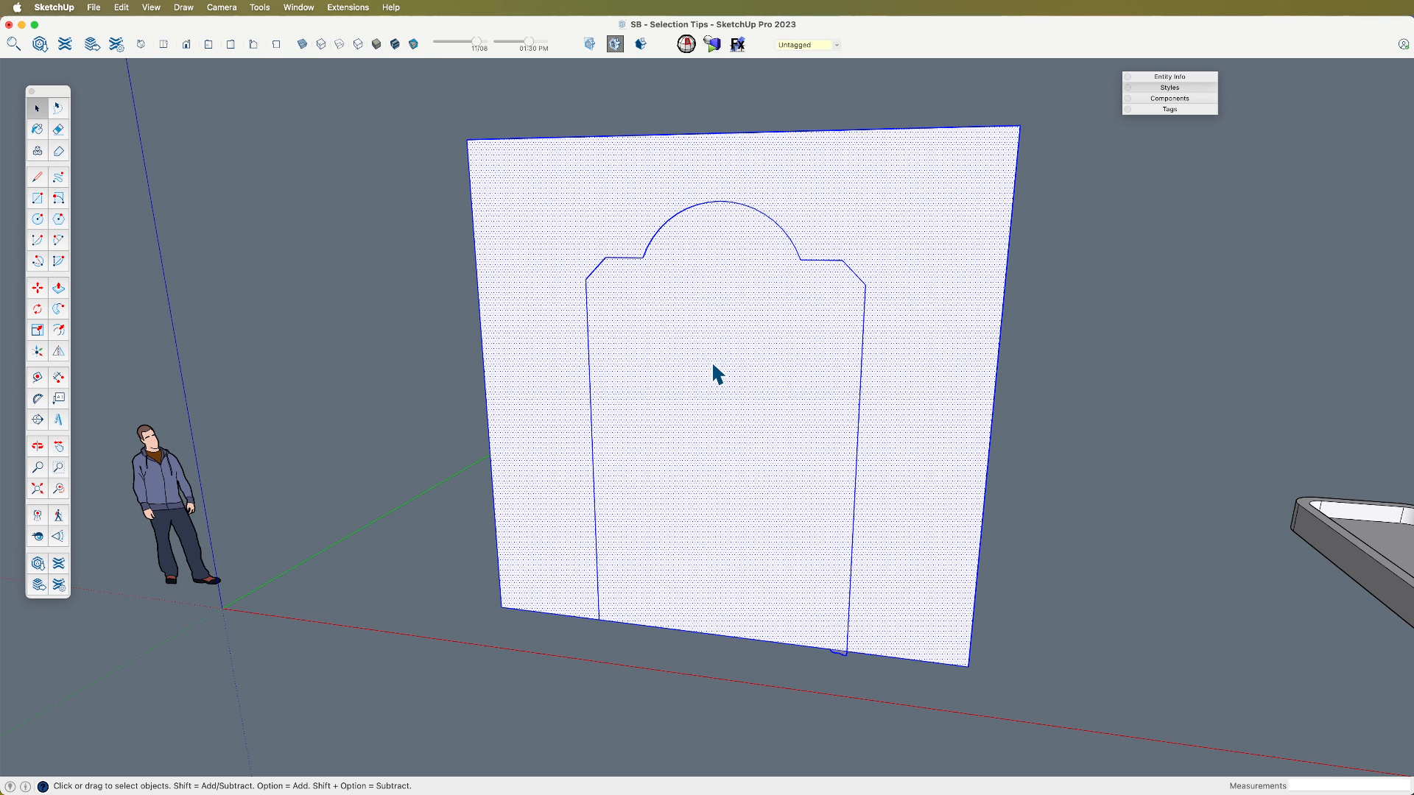
Step: Reduce the selection to the opening's arch, shoulder and corner edges, and examine the trim profile at the foot
left_click_drag(659, 402, 658, 402)
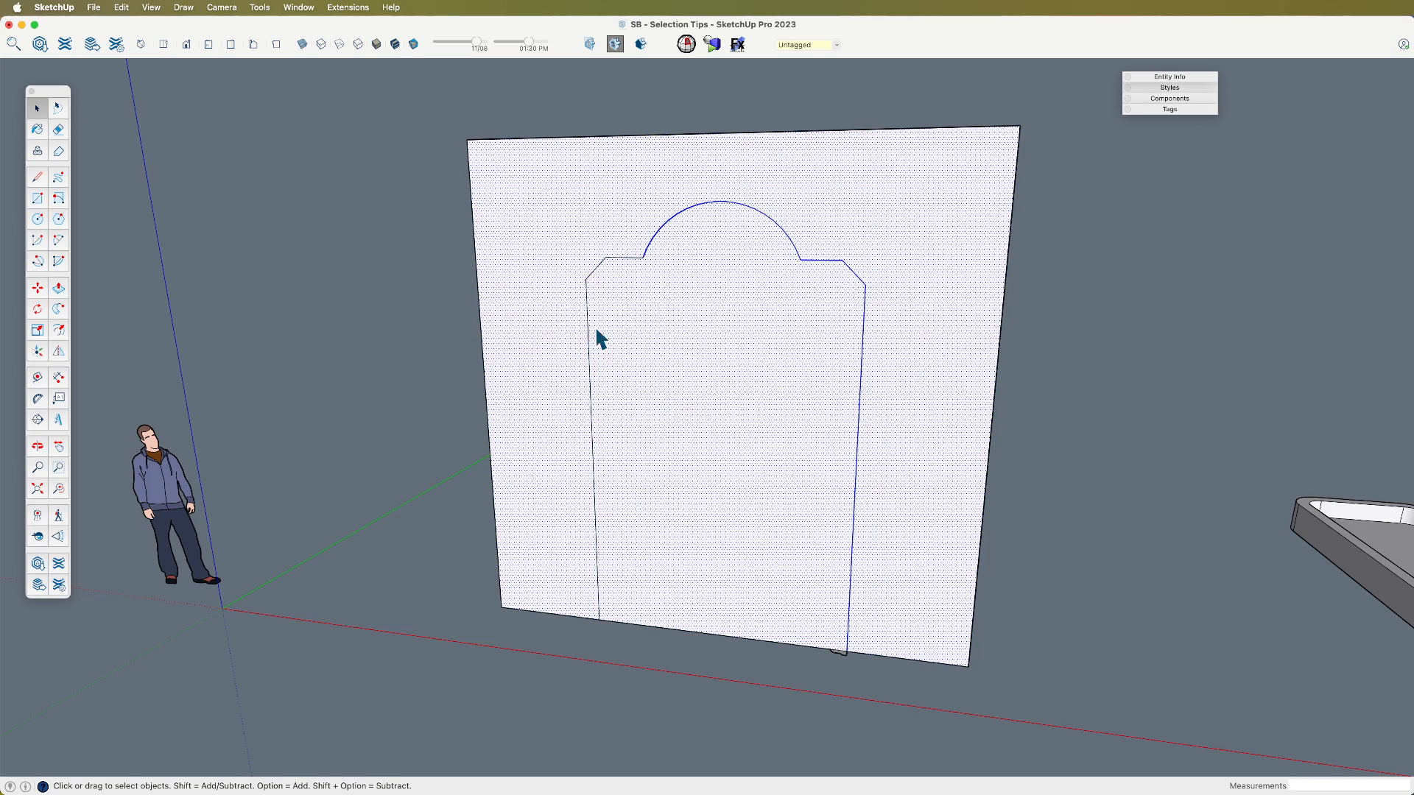
left_click_drag(600, 199, 880, 426)
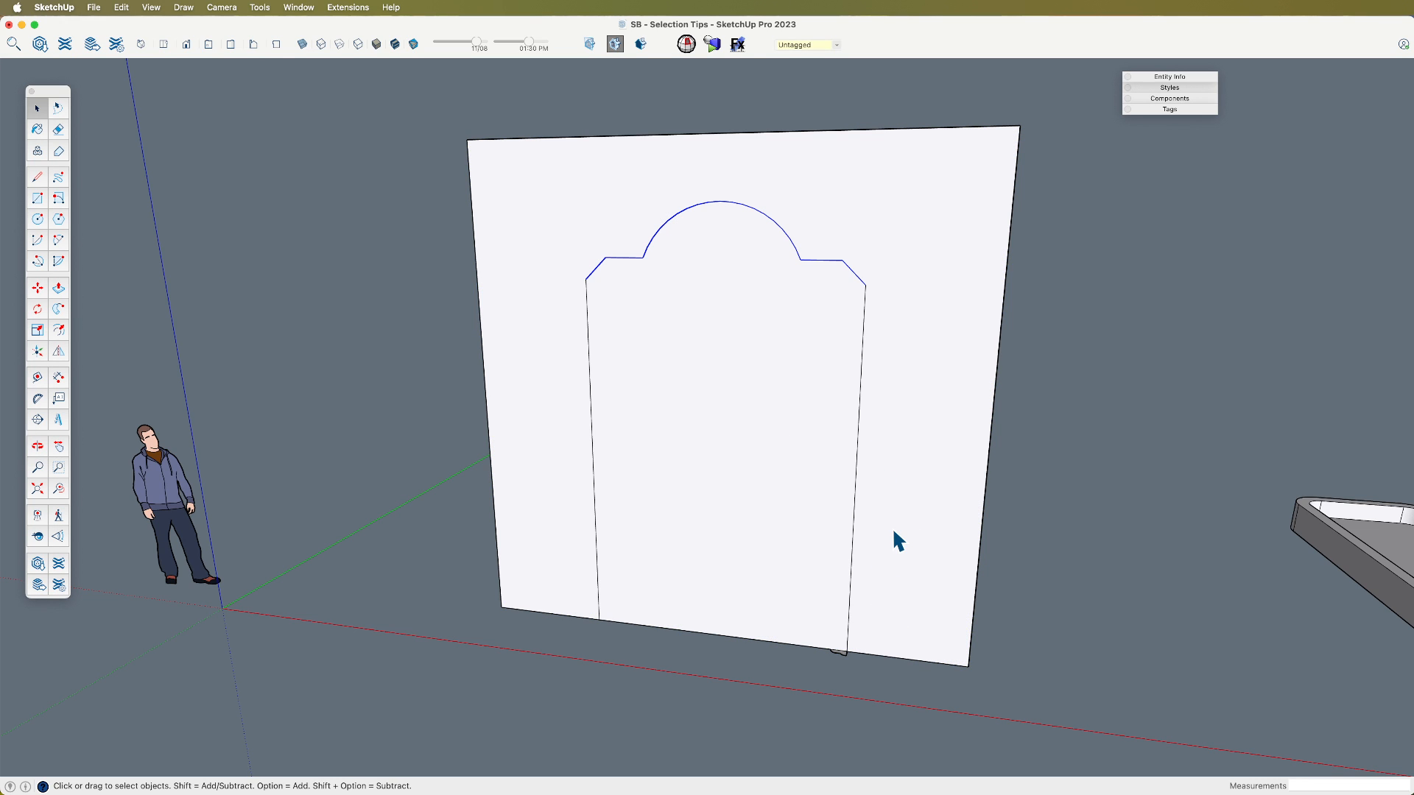
middle_click_drag(908, 499, 801, 518)
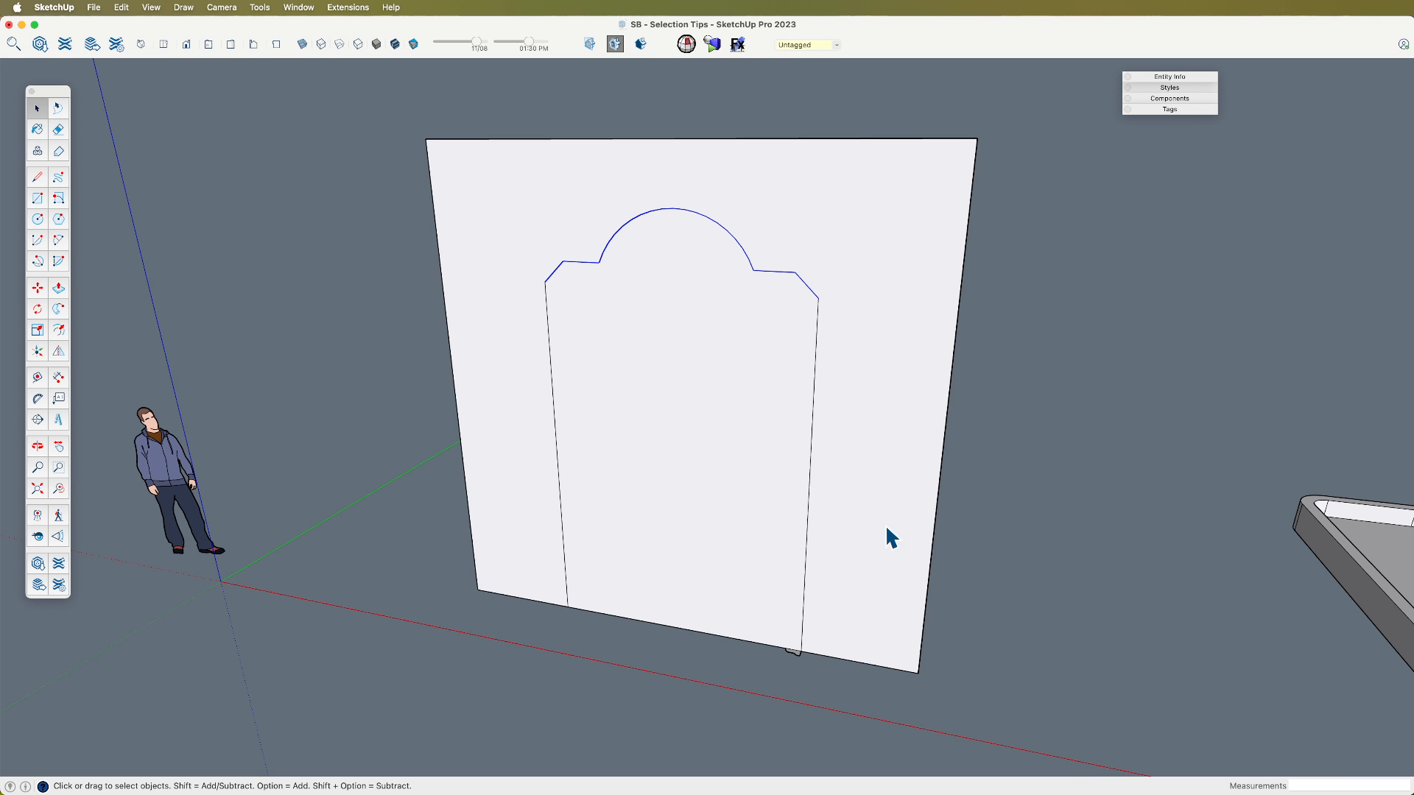
middle_click_drag(890, 536, 852, 631)
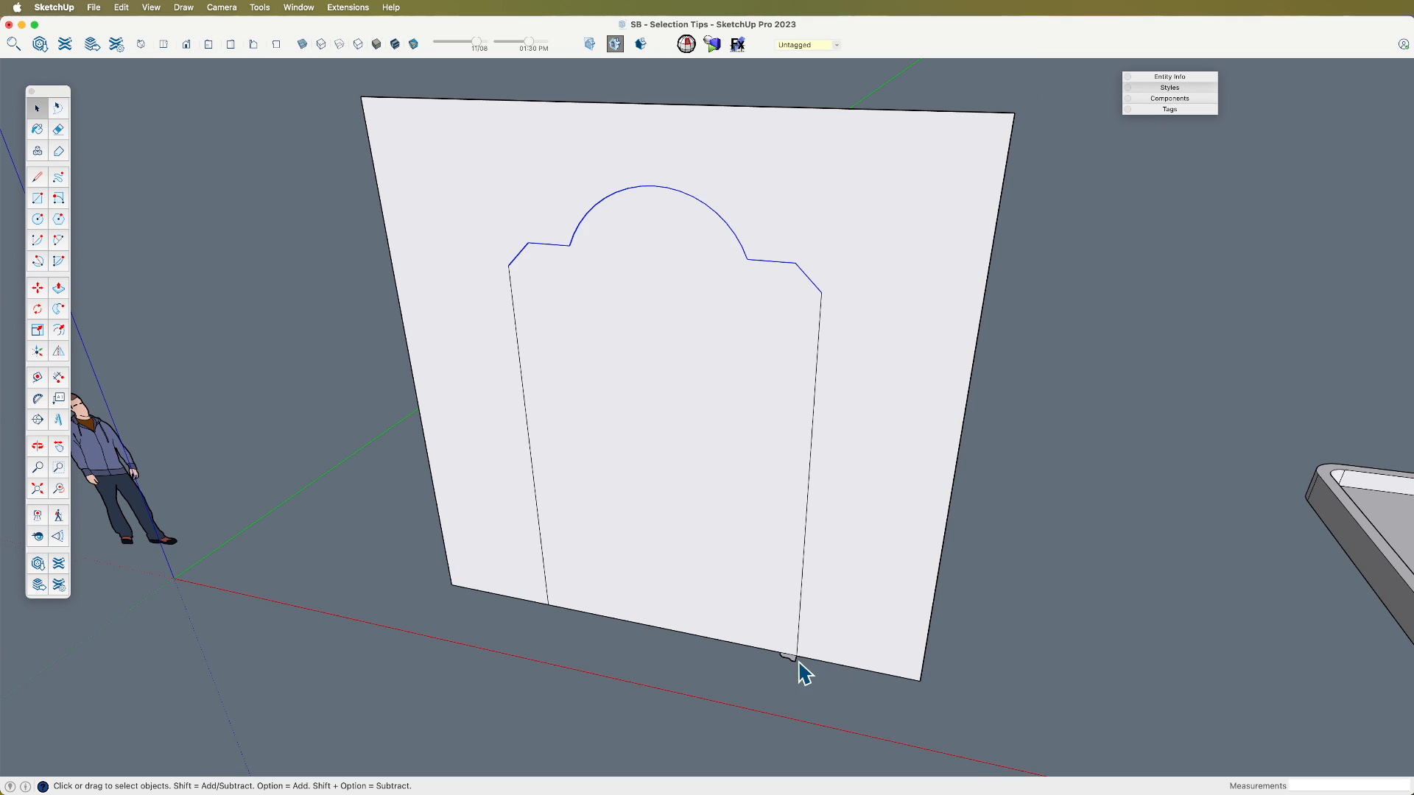
scroll(805, 672, "up", 3)
scroll(791, 674, "up", 2)
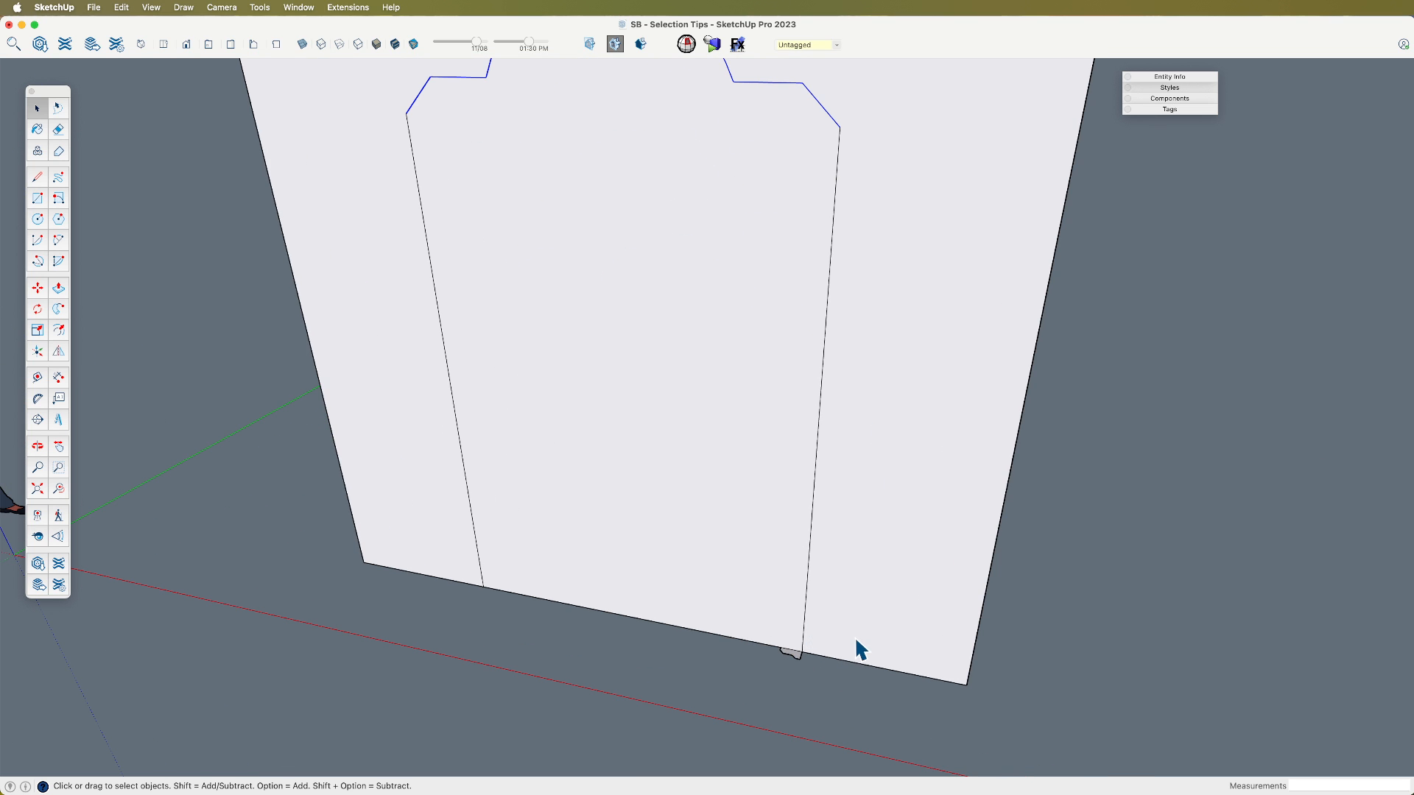
scroll(855, 639, "down", 3)
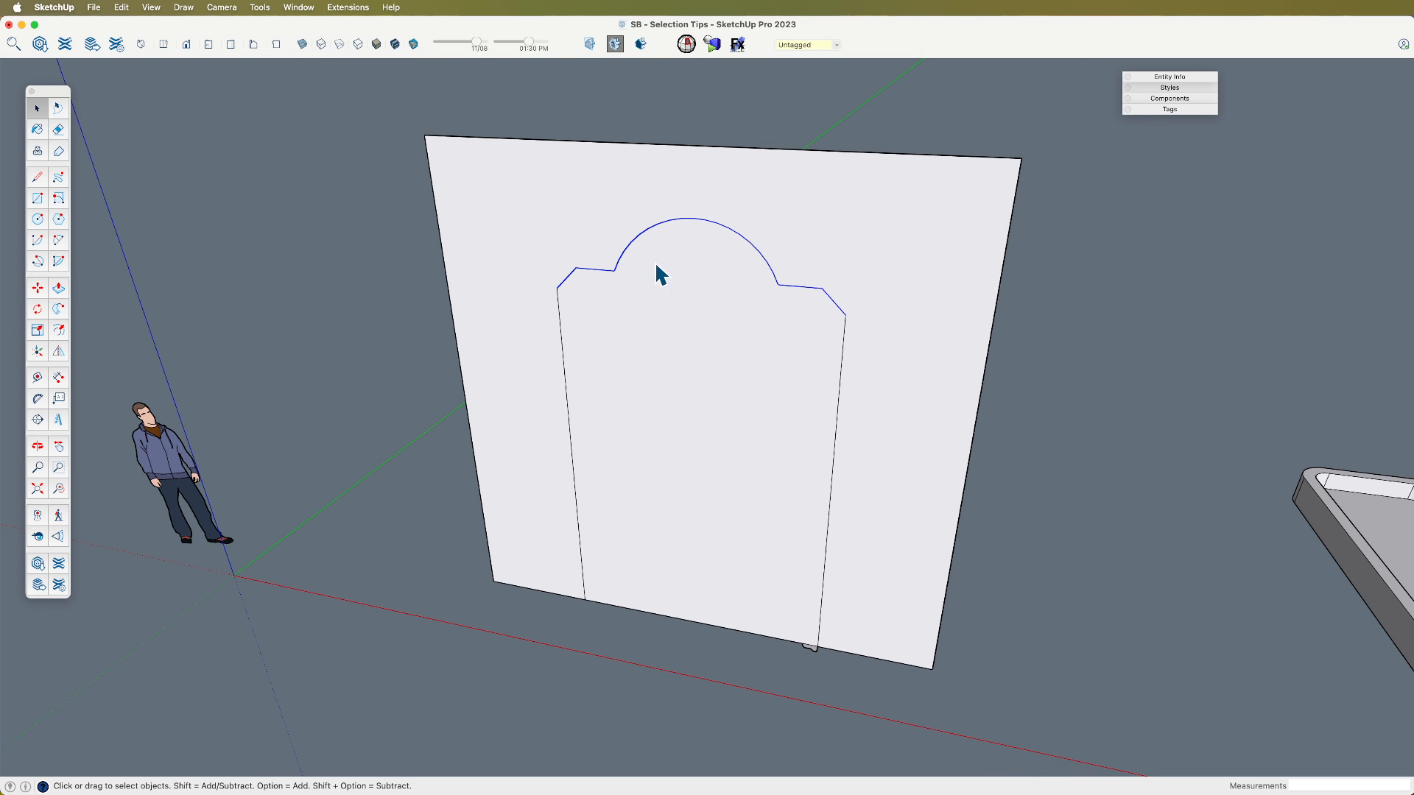
Step: Select the opening's outline edges individually, starting with the right side and continuing across the arch to the left corner
left_click(840, 383)
left_click(825, 296, "shift")
left_click(812, 287, "shift")
left_click(766, 258, "shift")
left_click(567, 278)
middle_click_drag(810, 476, 807, 445)
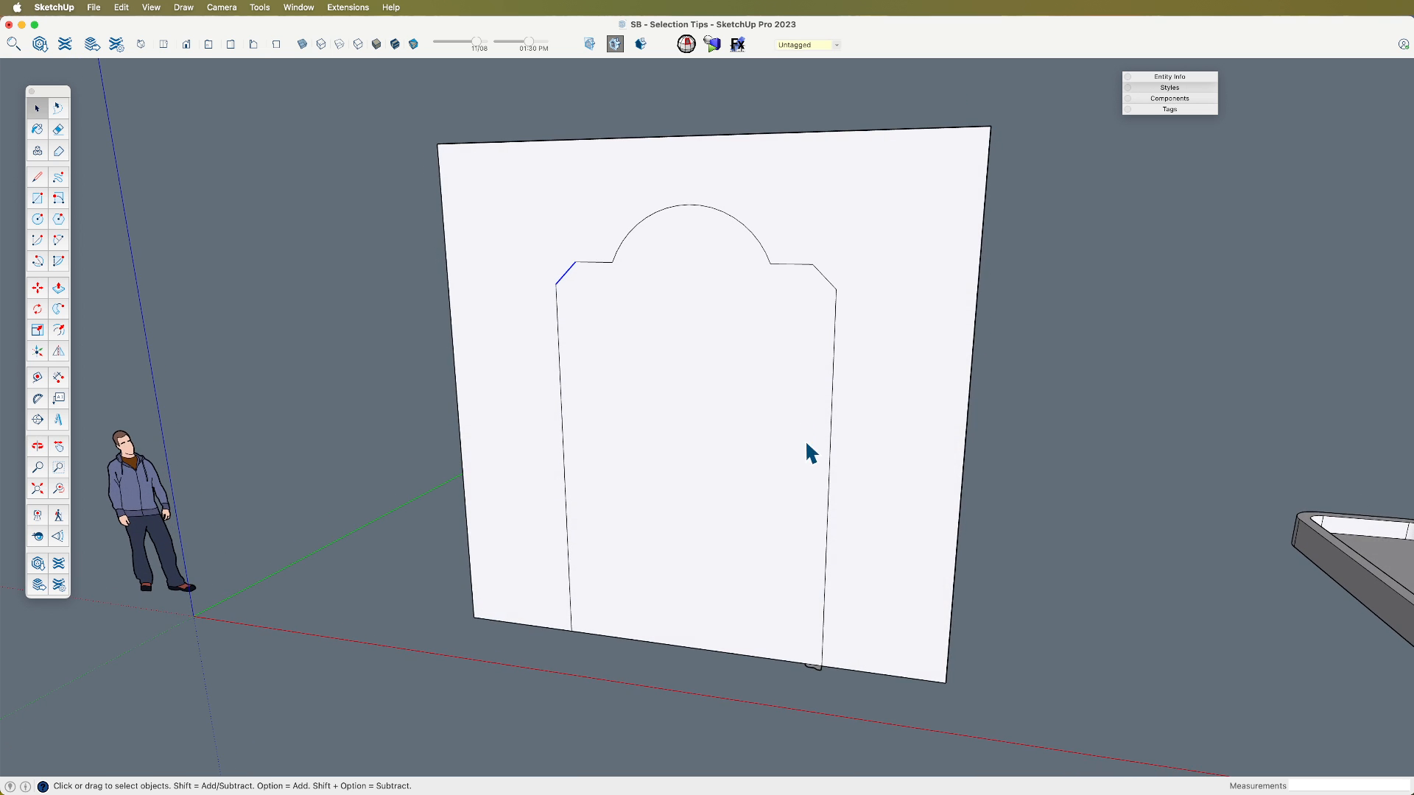
Step: Select the opening's face with its bounding edges, and subtract the face and the bottom edge from the selection
double_click(786, 485)
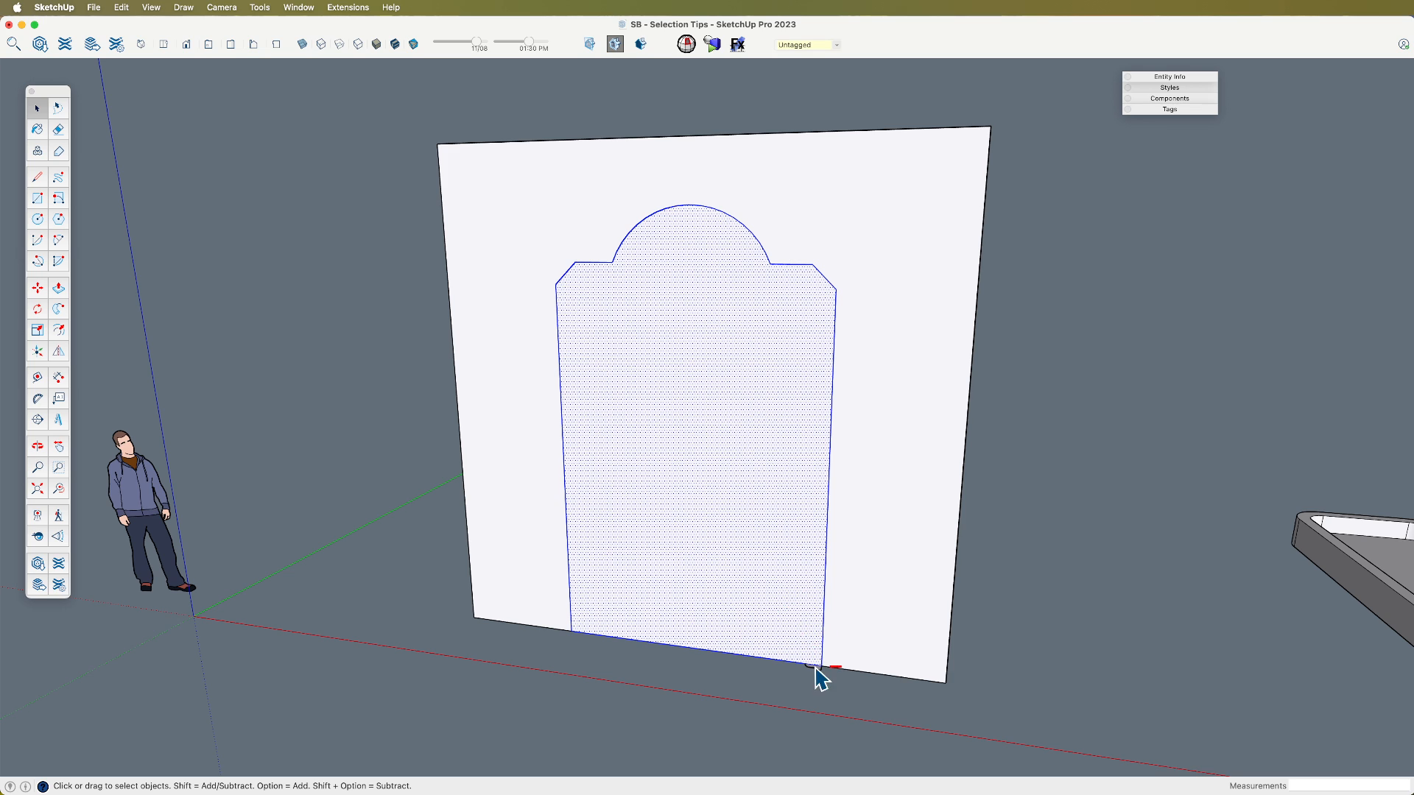
left_click_drag(814, 678, 777, 637, "alt+shift")
left_click_drag(731, 561, 731, 561, "alt+shift")
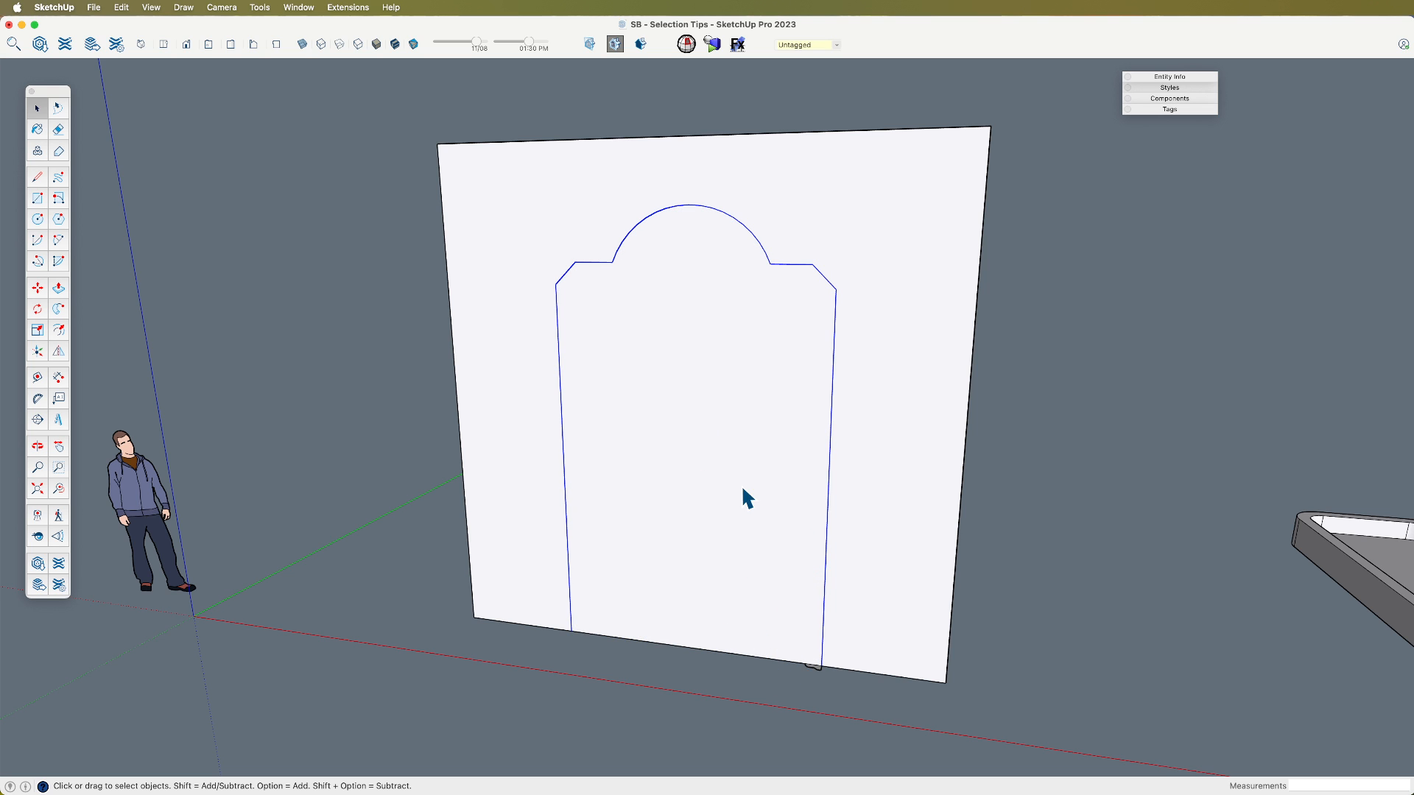
Step: Sweep the trim profile along the selected opening edges with Follow Me and undo the sweep
middle_click_drag(837, 557, 833, 681)
scroll(820, 659, "up", 5)
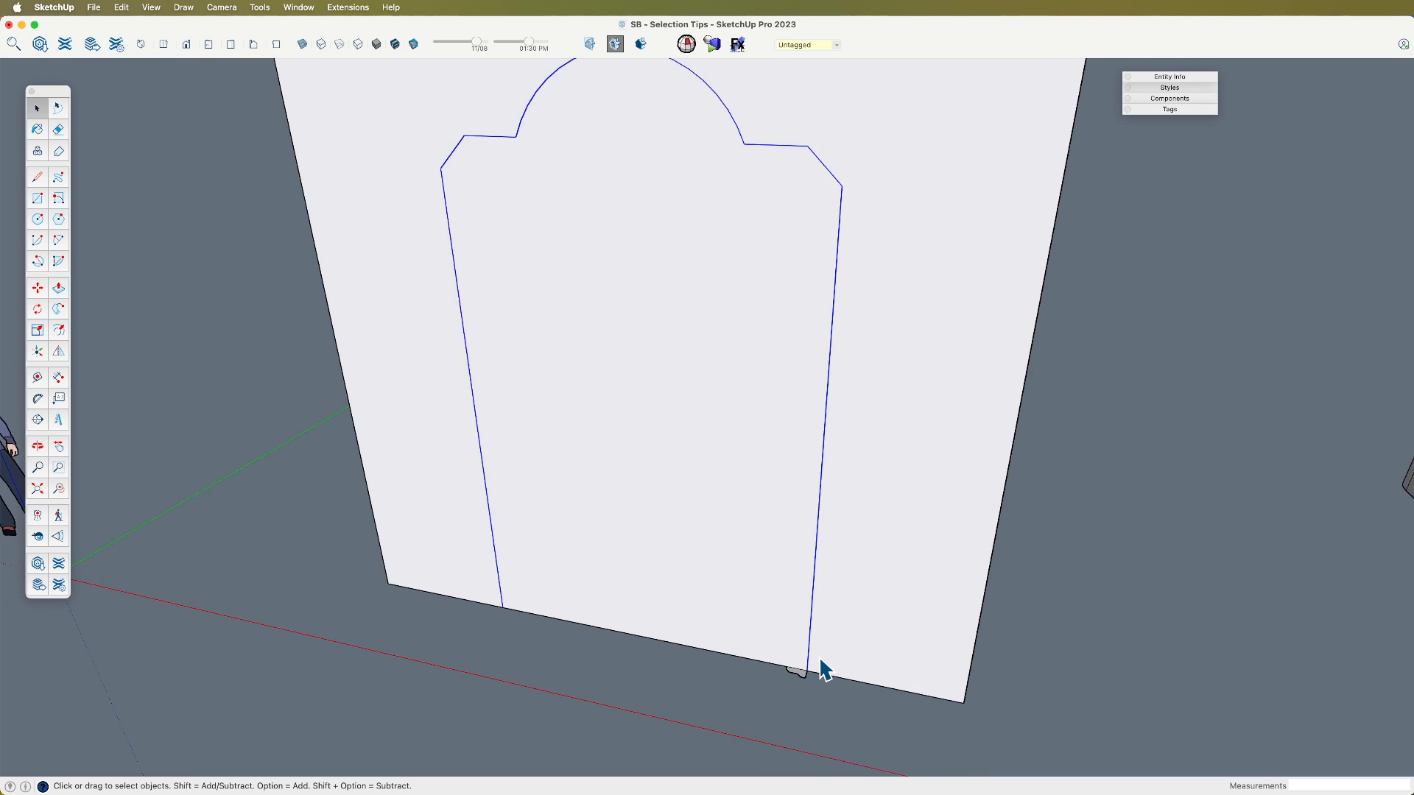
key("shift+f")
left_click(803, 685)
scroll(809, 688, "down", 5)
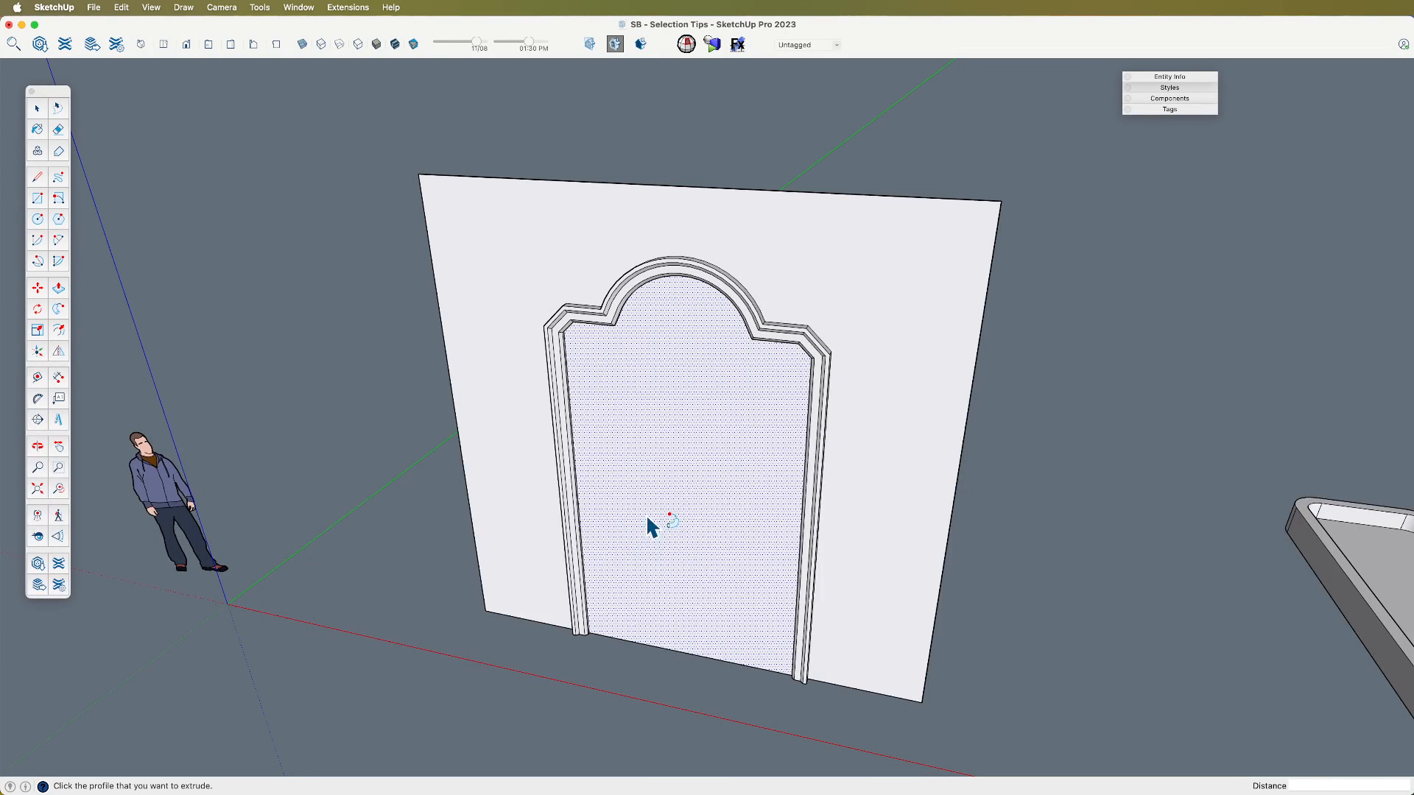
key("super+z")
Step: Erase the edge across the foot of the arched opening to cut the doorway out of the wall
mouse_move(751, 577)
middle_mouse_down()
mouse_move(758, 543)
mouse_move(763, 665)
mouse_move(758, 567)
mouse_move(782, 589)
middle_mouse_up()
key("e")
left_click(736, 676)
key("space")
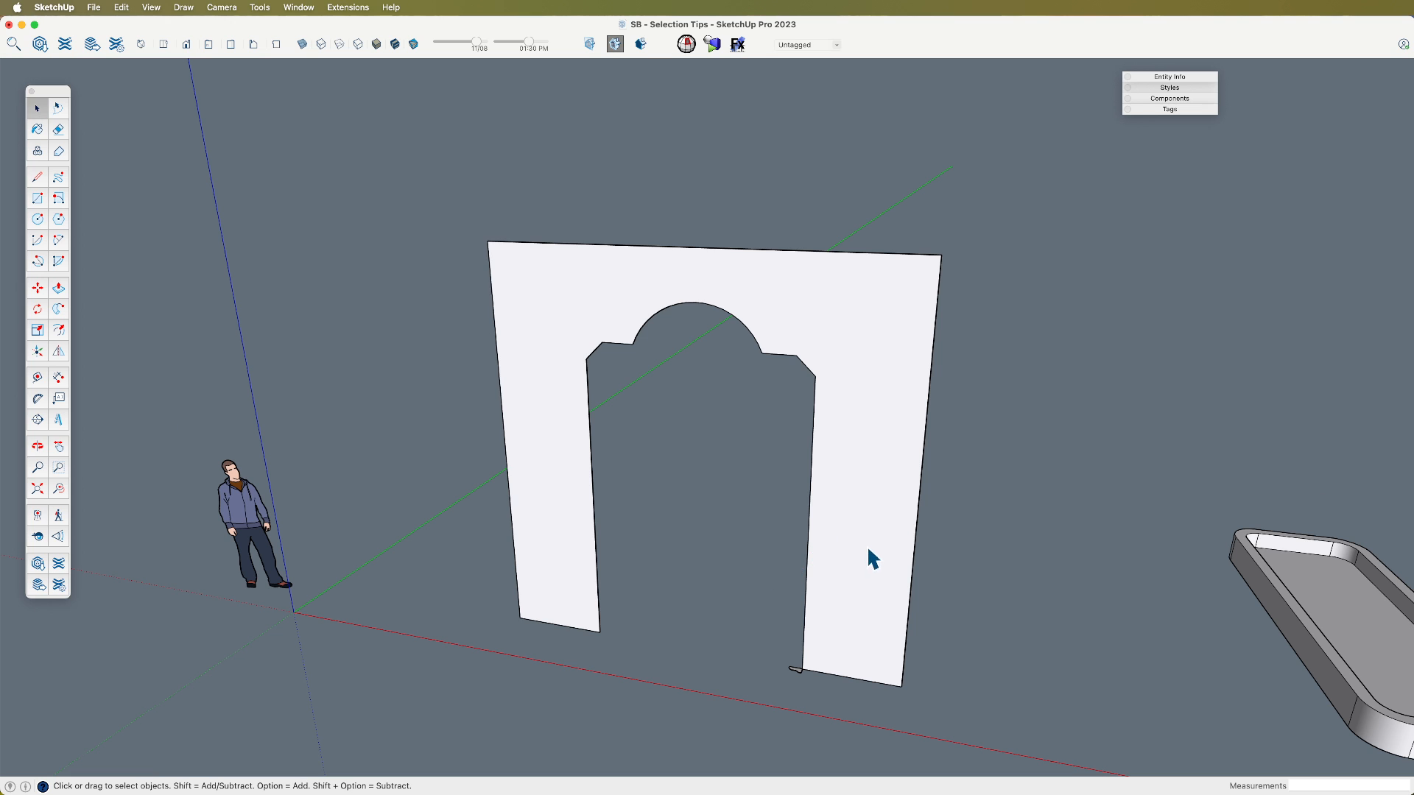
Step: Select only the doorway's side, shoulder and arch edges, and sweep the trim profile along them with Follow Me
left_click(862, 490)
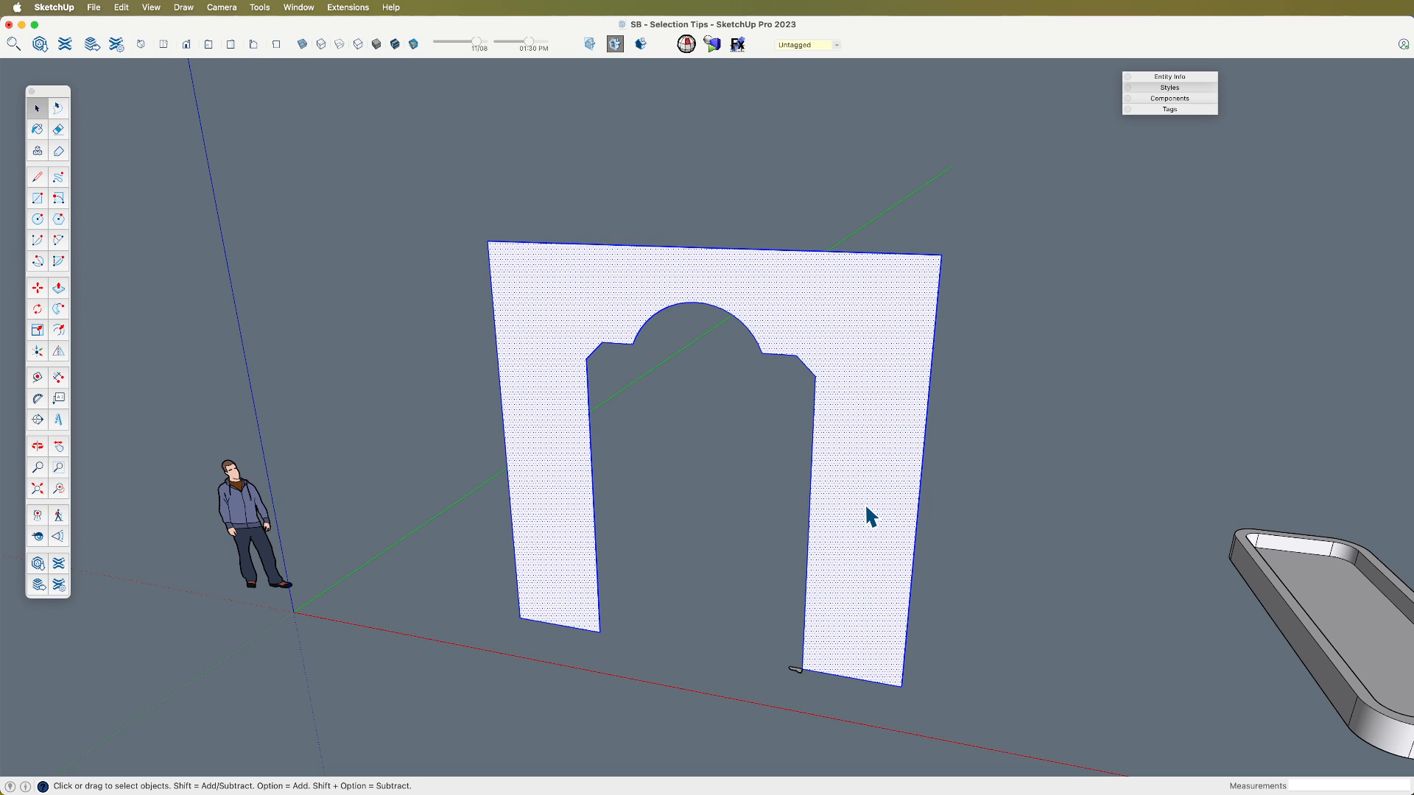
left_click_drag(906, 693, 872, 250, "alt+shift")
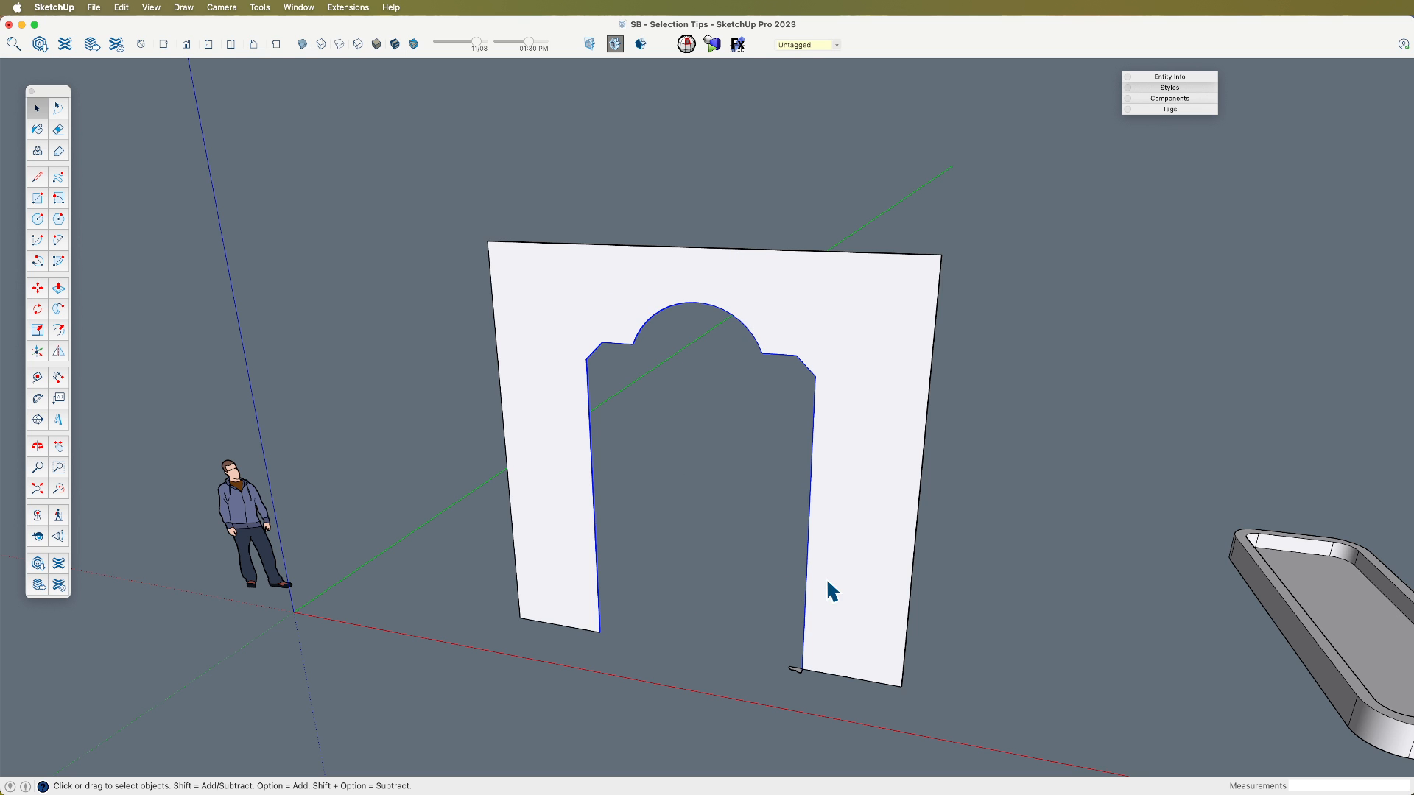
scroll(802, 633, "up", 5)
key("shift+f")
left_click(780, 696)
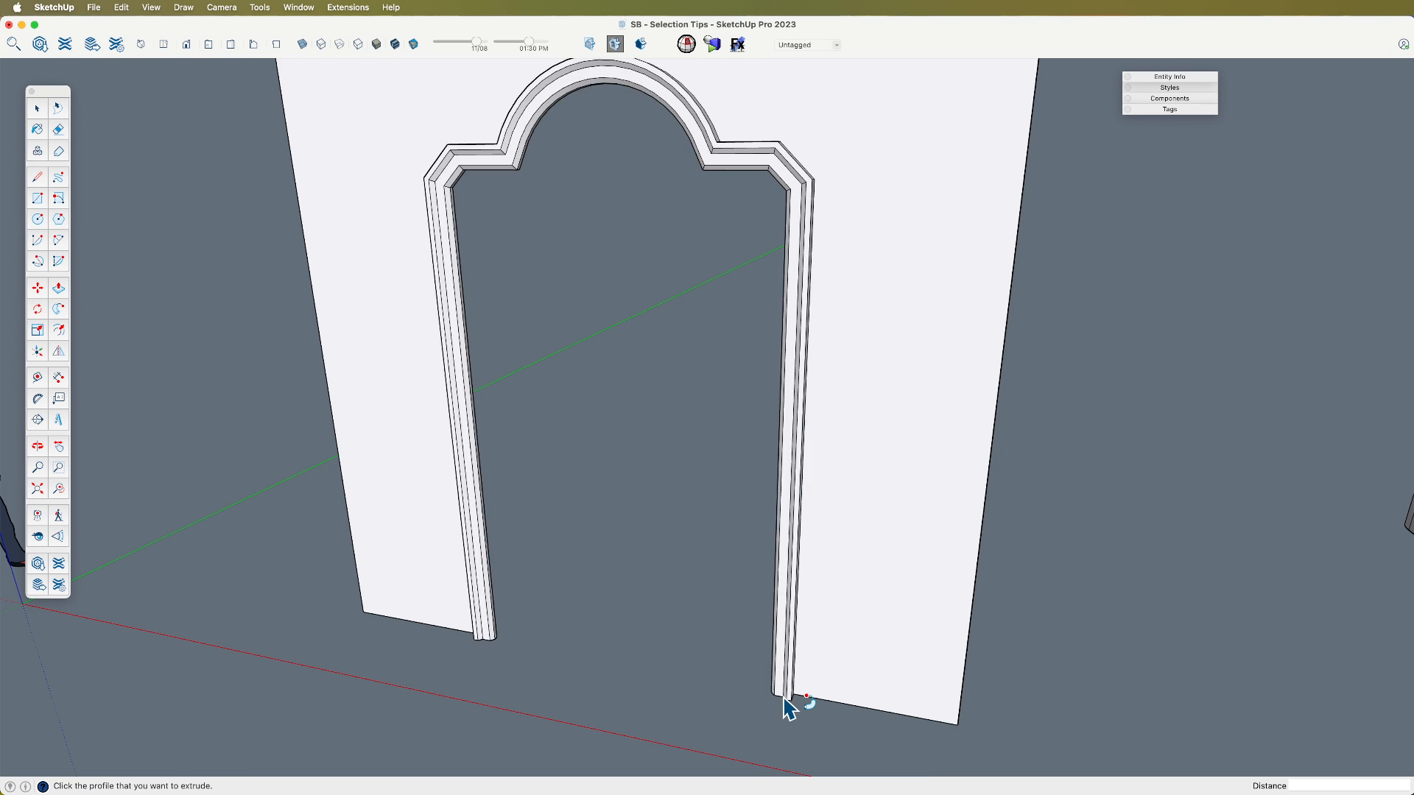
scroll(777, 692, "down", 5)
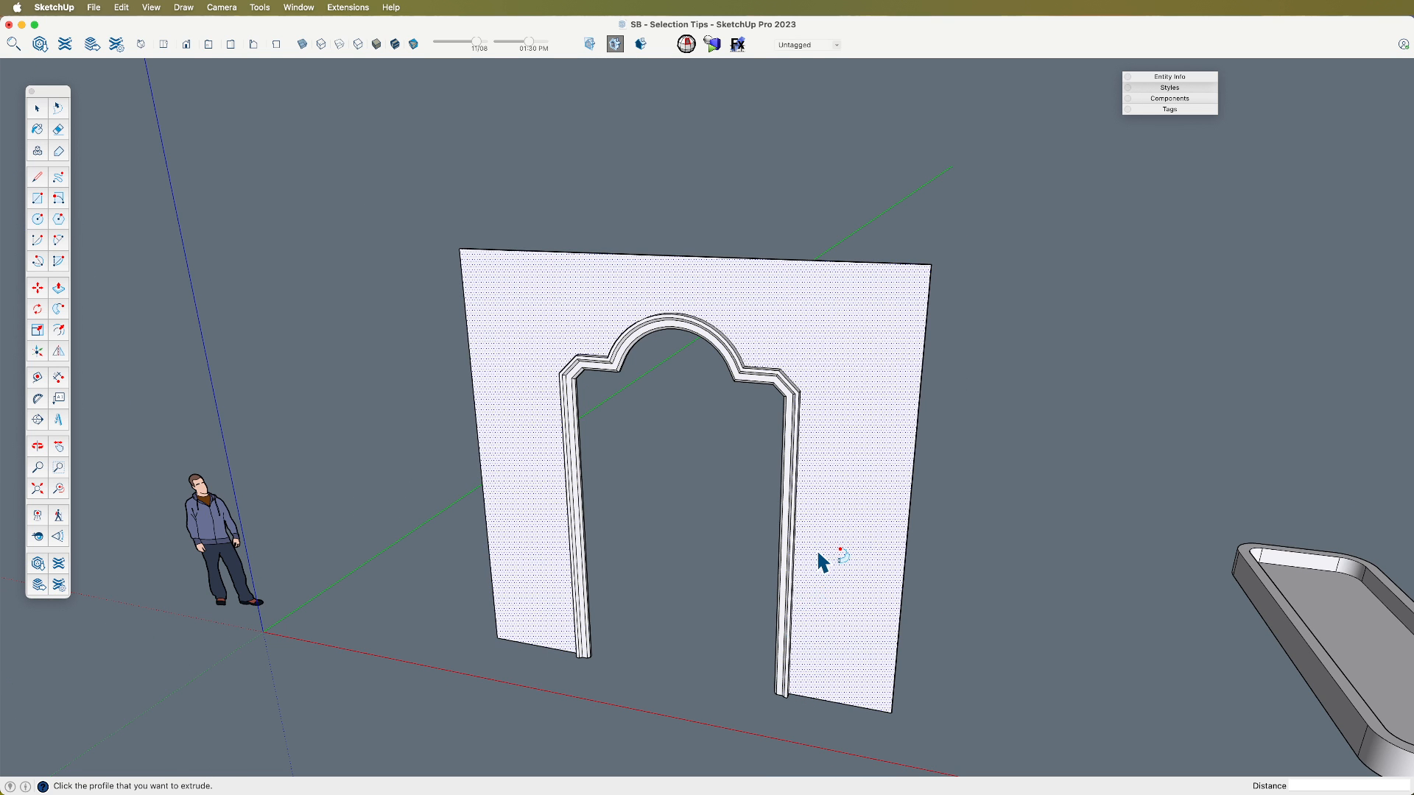
key("space")
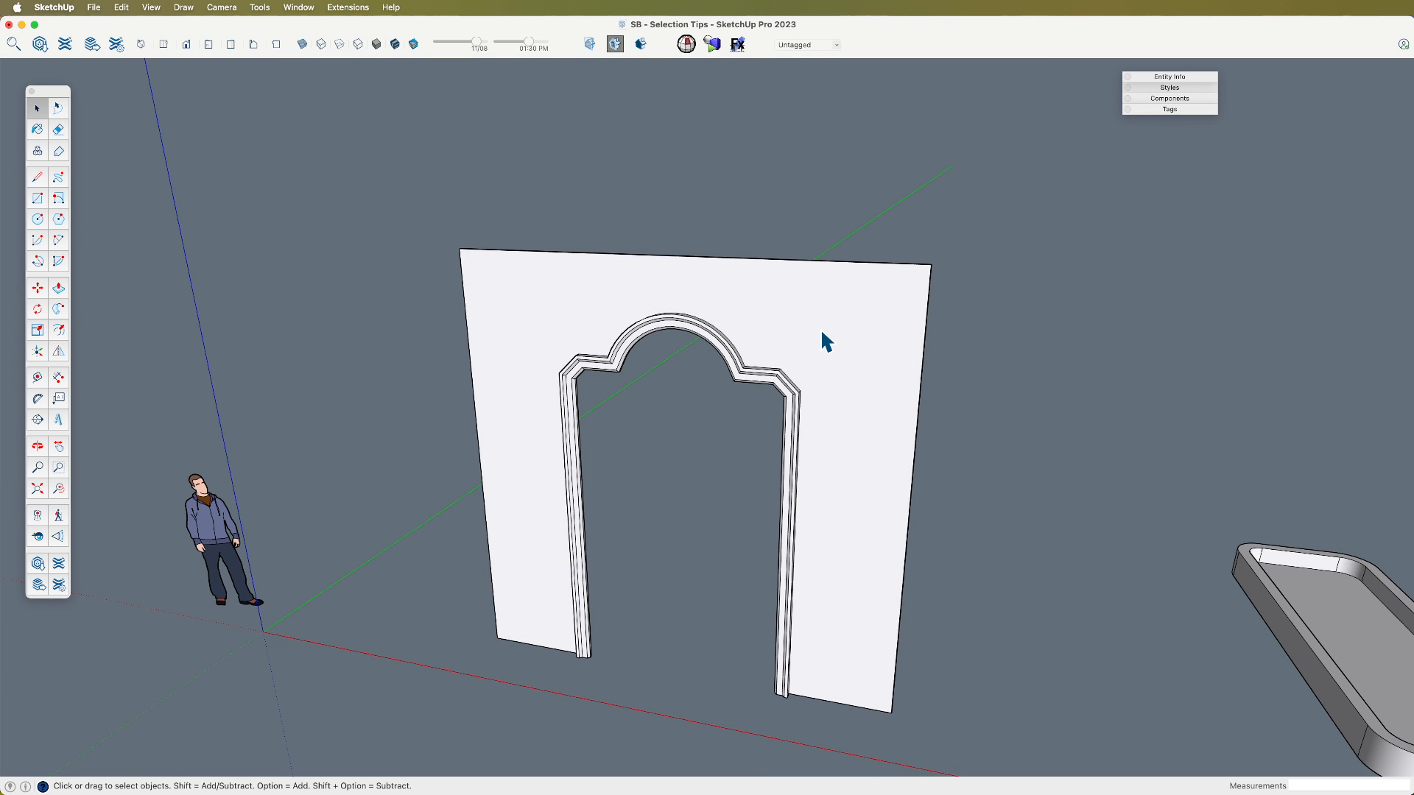
Step: Select the wall face with its boundary edges, and subtract the face and the left-hand edges from the selection
double_click(820, 328)
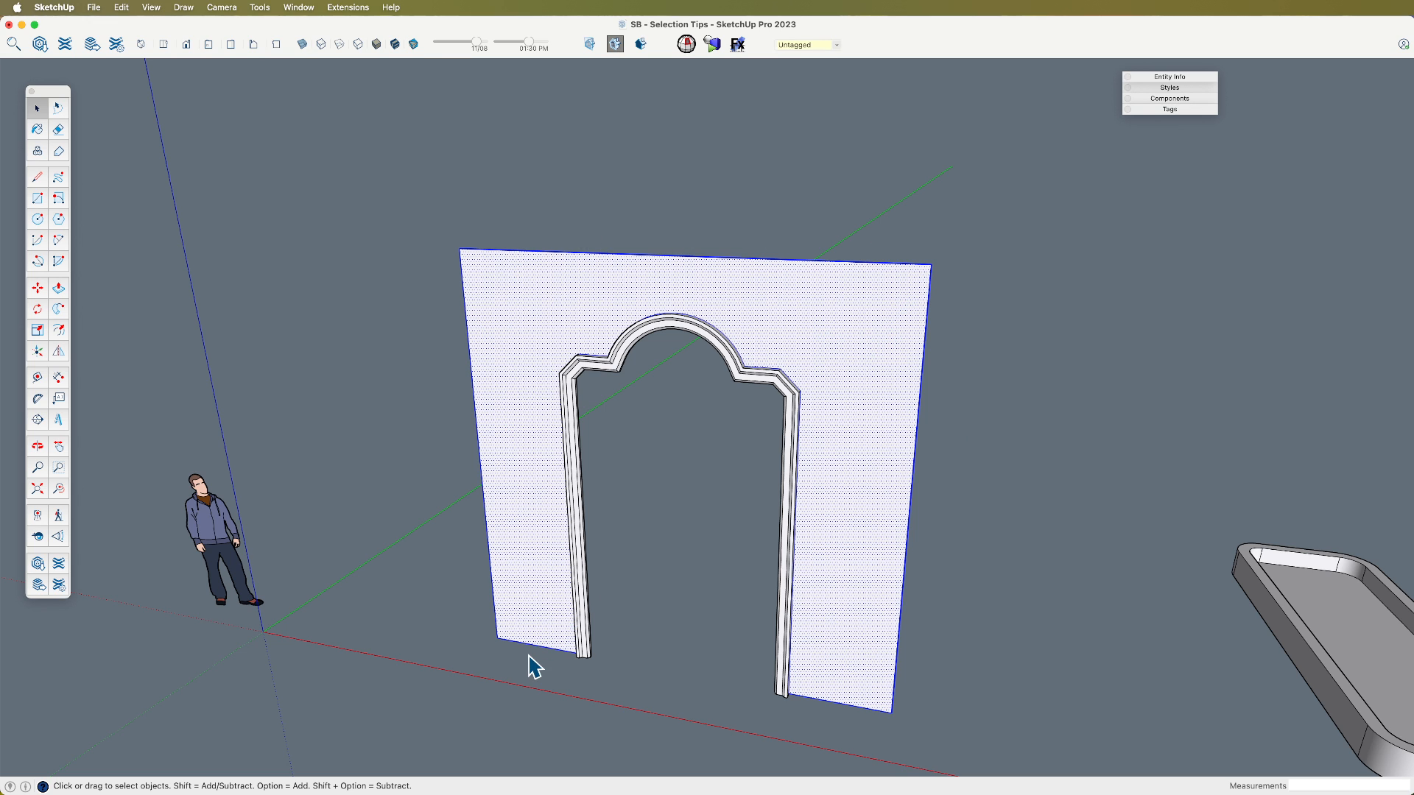
left_click(471, 560, "alt+shift")
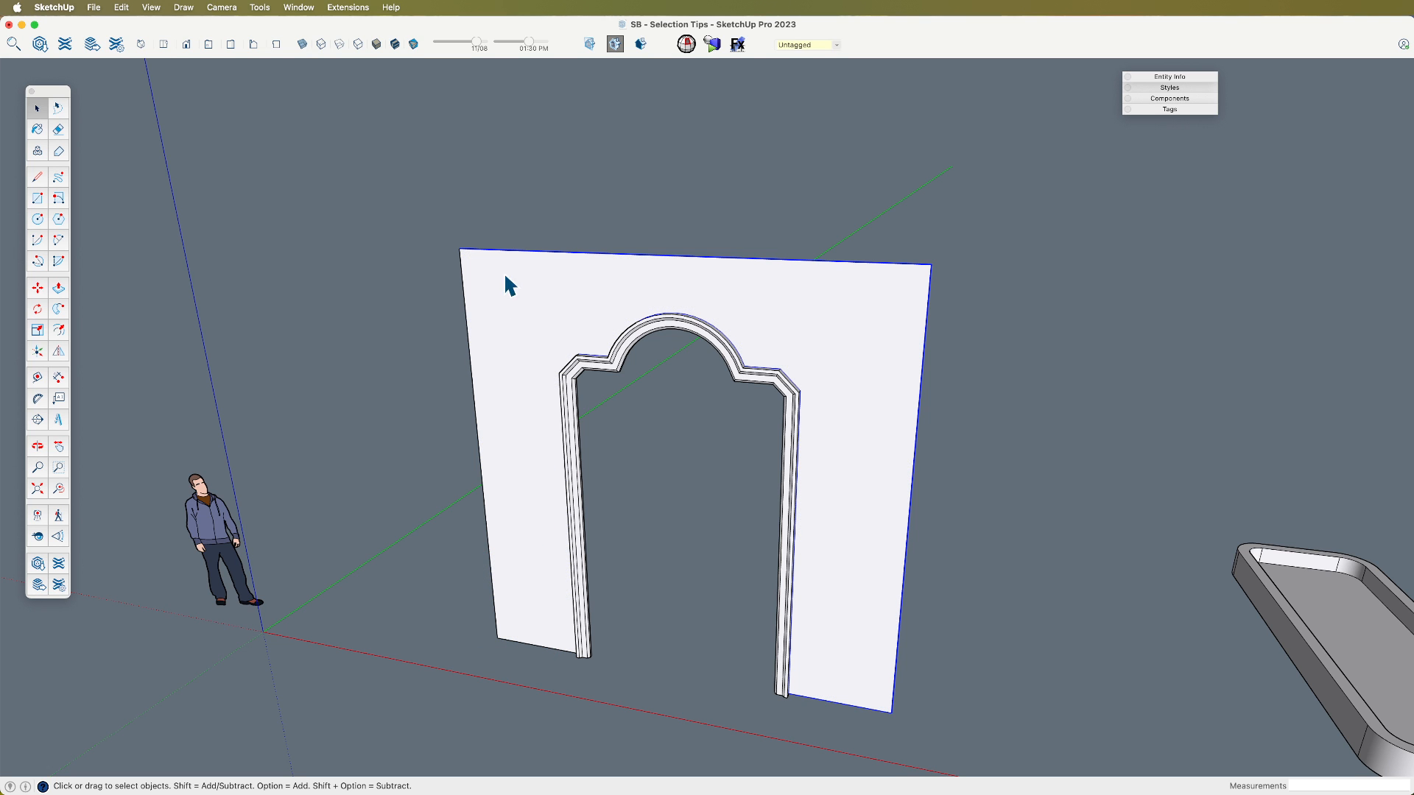
middle_click_drag(810, 419, 795, 348)
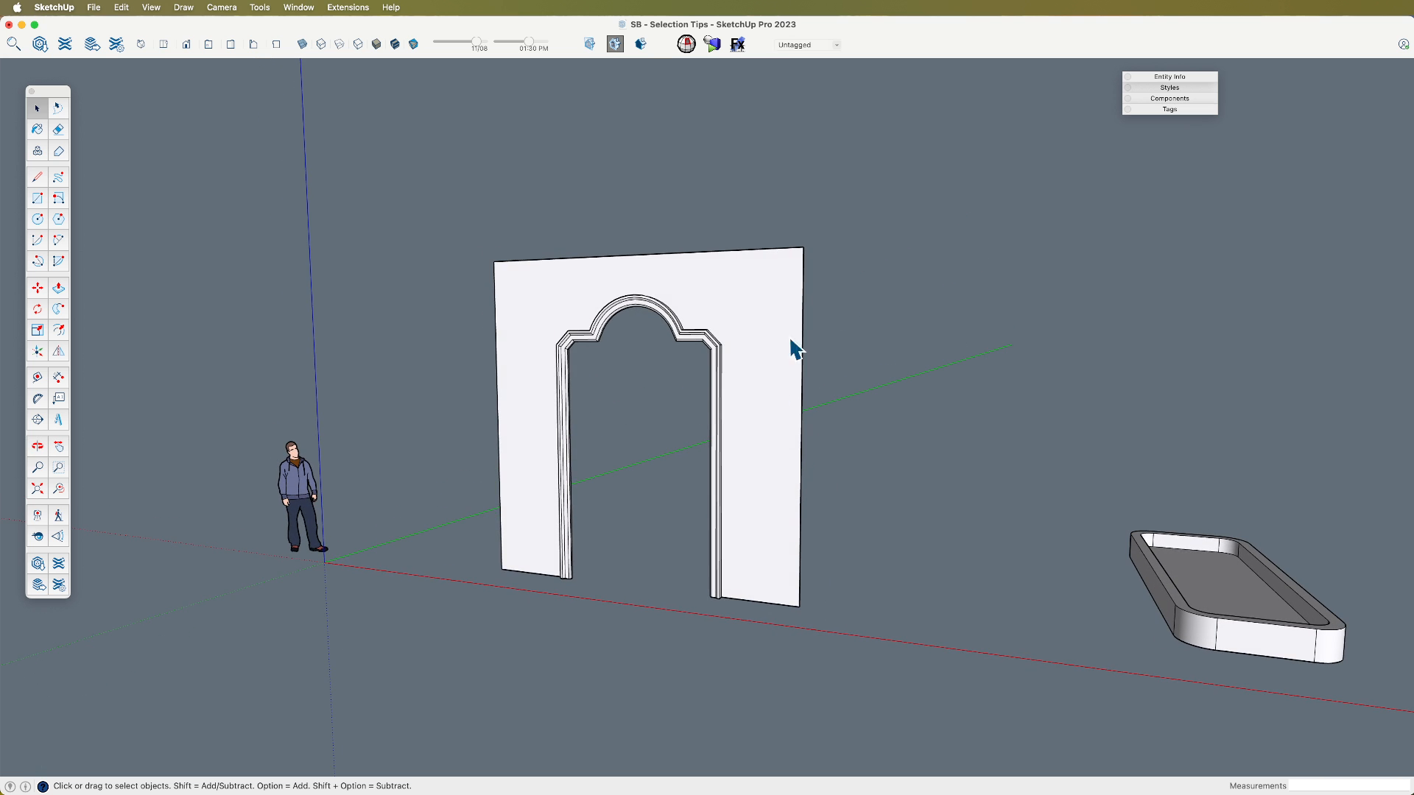
Step: Draw a vertical line about 3 5/16" long up the tray's long inner wall, starting on the floor edge
middle_click_drag(761, 399, 851, 580)
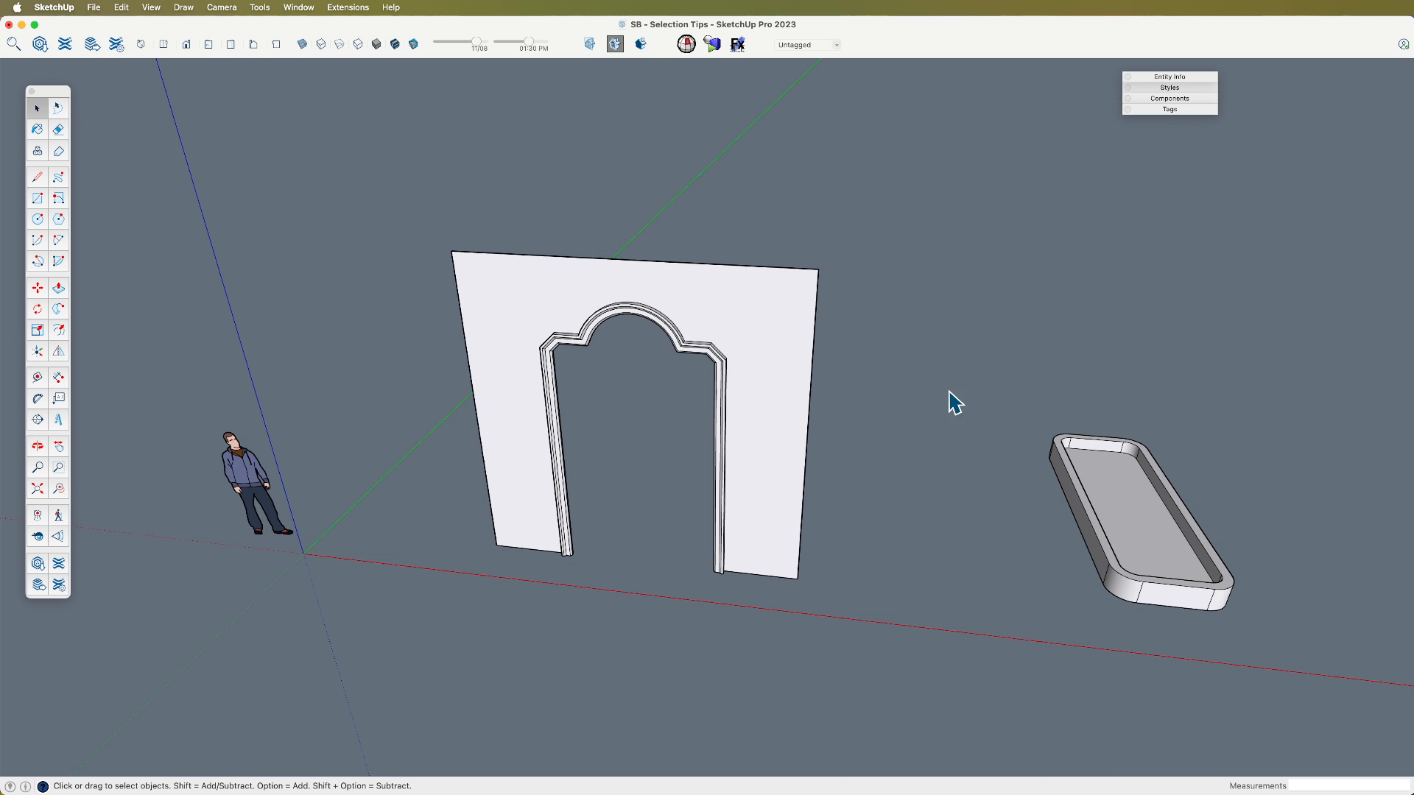
middle_click_drag(1191, 525, 706, 426)
scroll(807, 514, "up", 5)
scroll(784, 511, "up", 3)
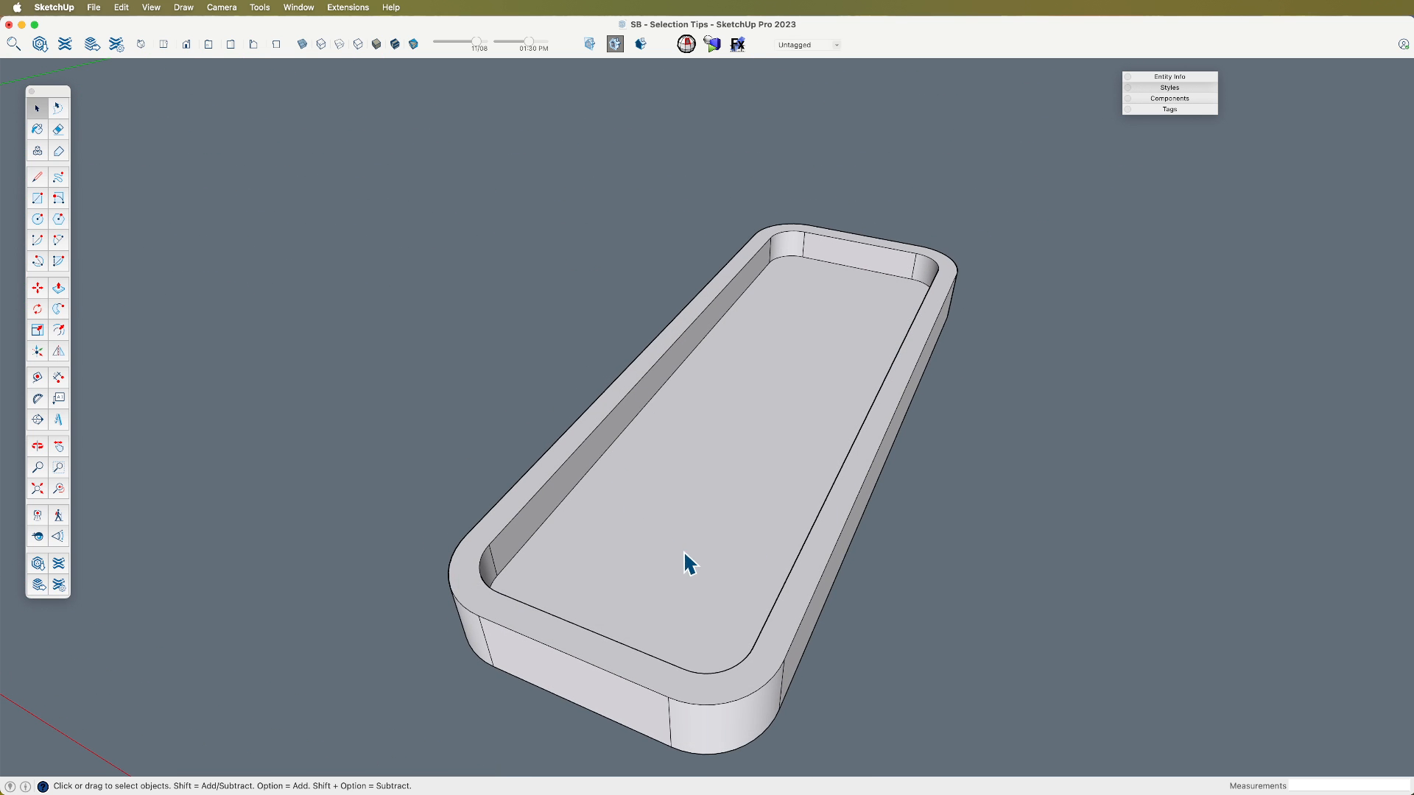
middle_click_drag(684, 563, 589, 585)
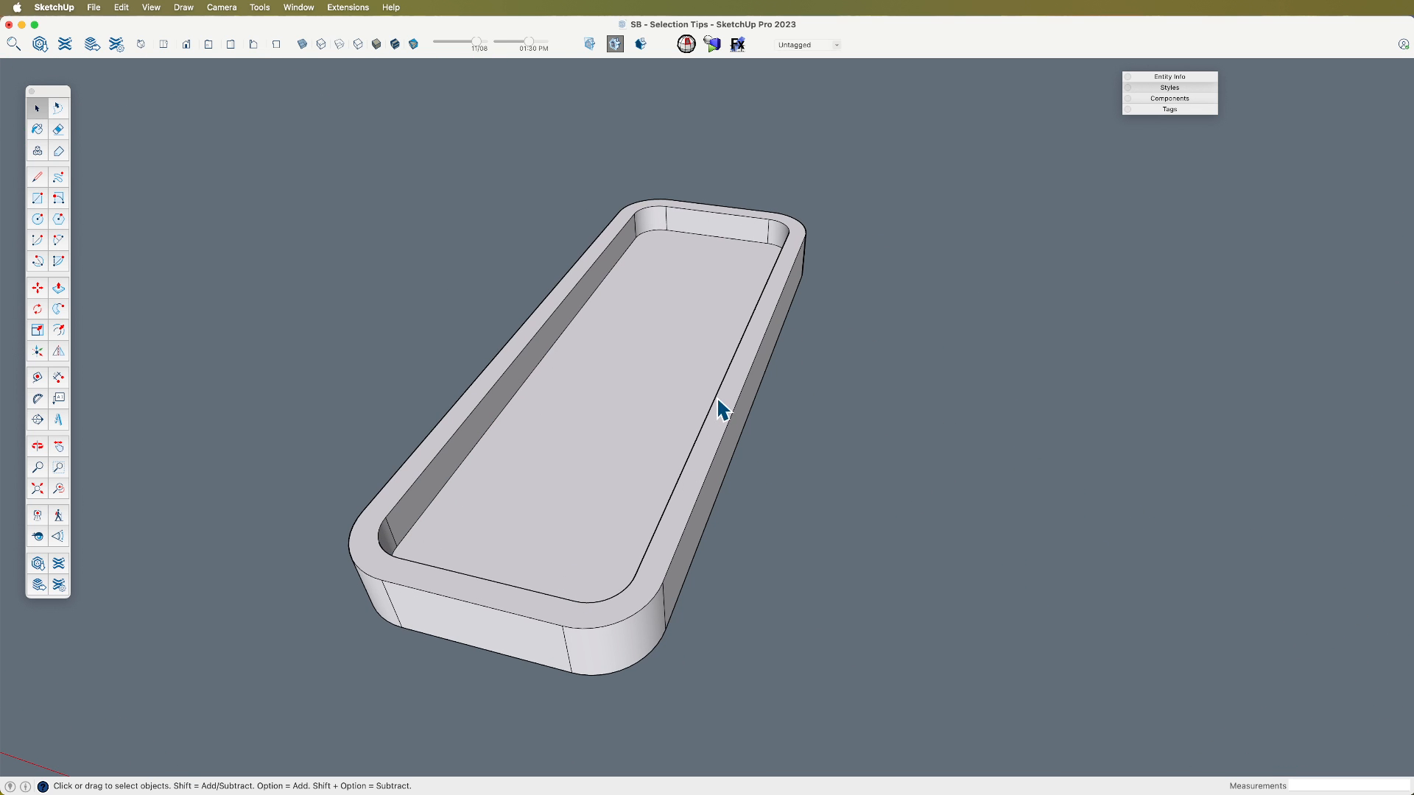
middle_click_drag(615, 519, 987, 495)
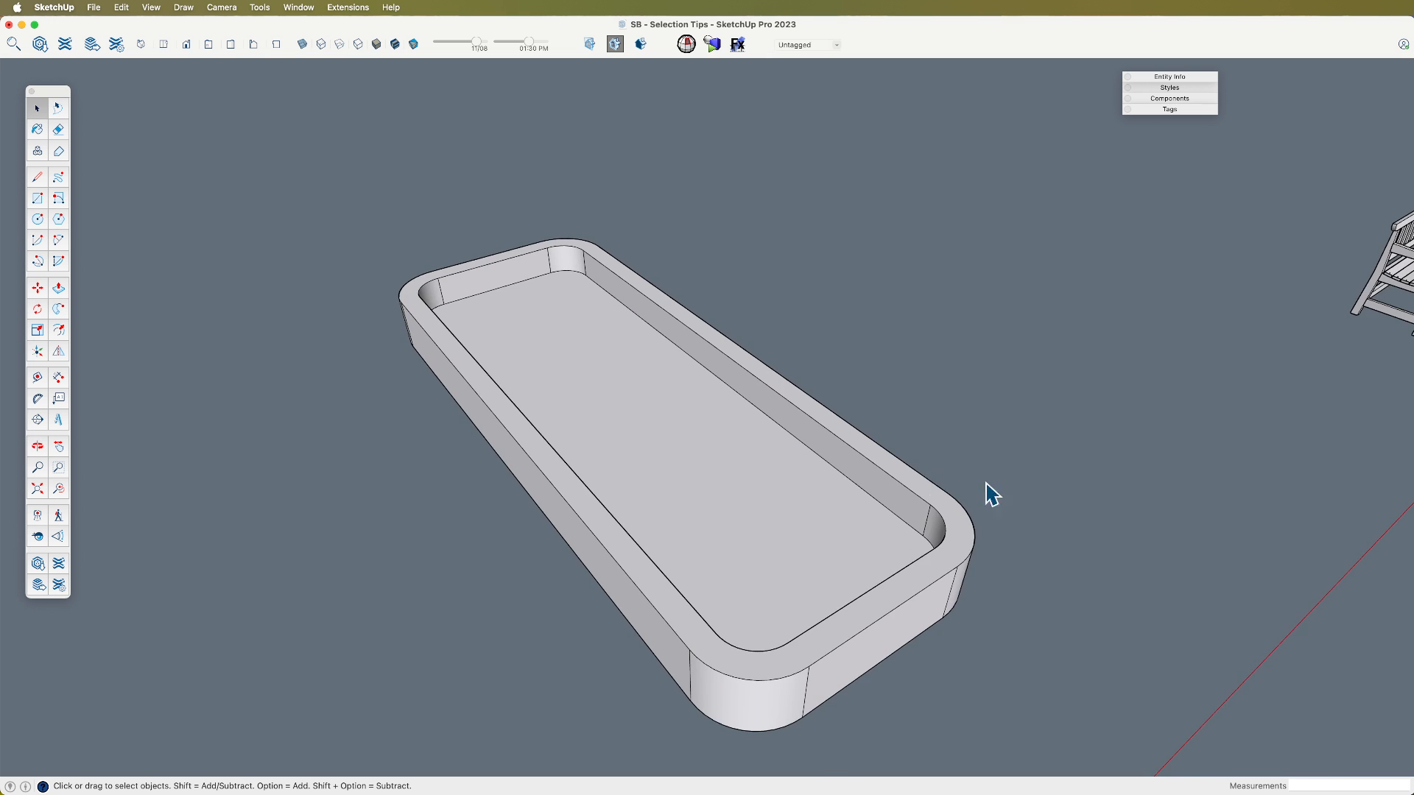
scroll(827, 457, "up", 5)
scroll(818, 463, "up", 3)
key("l")
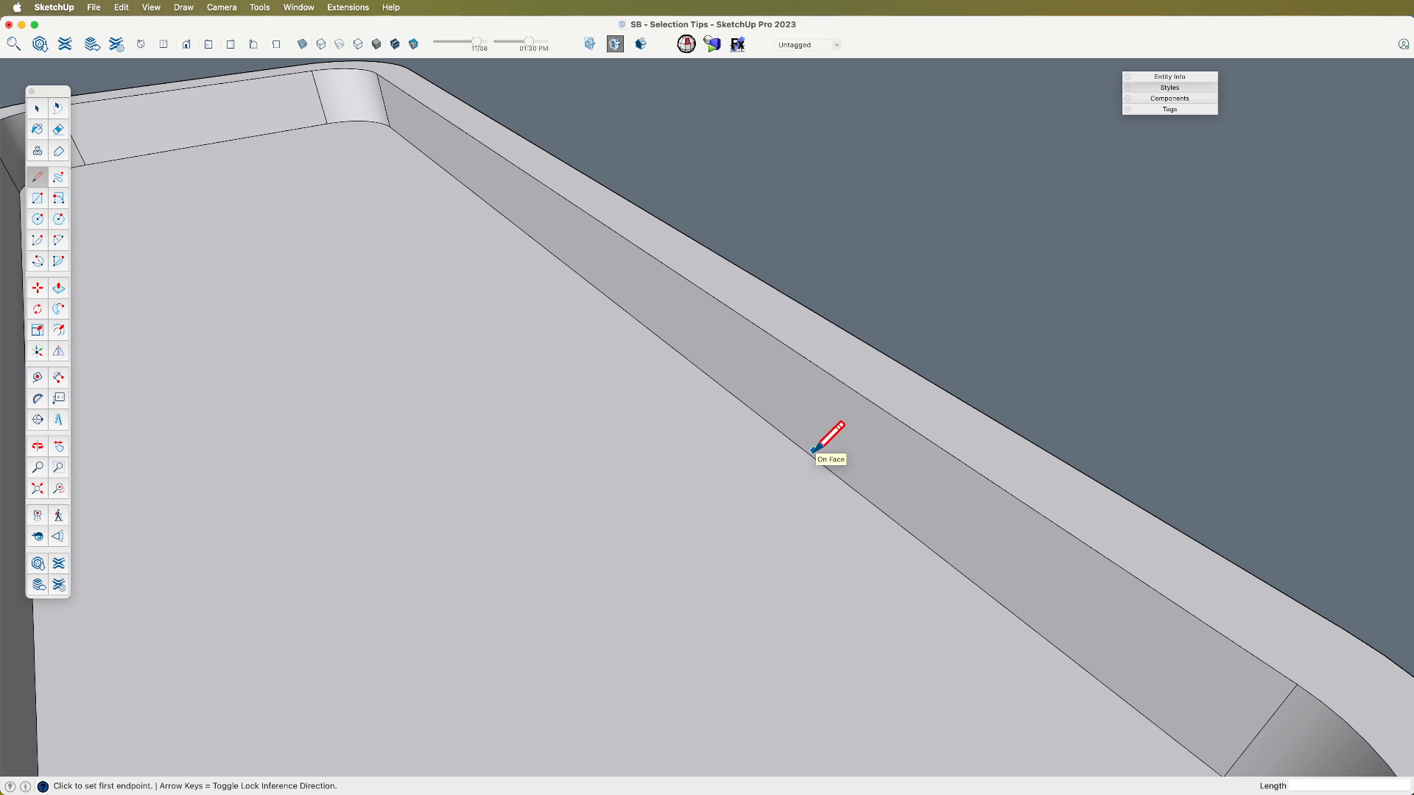
left_click(811, 456)
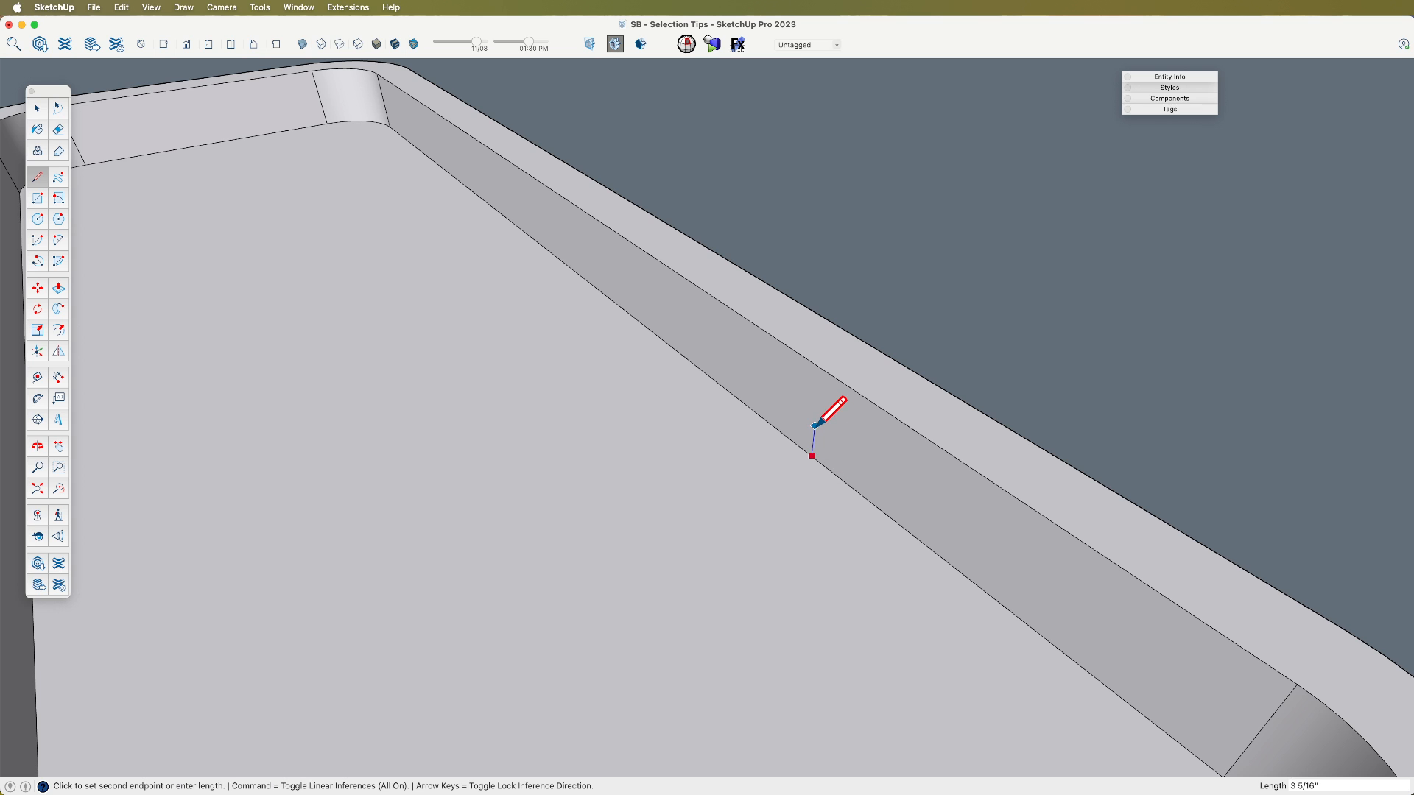
left_click(814, 426)
Step: Complete a small triangular profile from the vertical line, standing on the tray floor against the inner wall
scroll(814, 435, "up", 3)
left_click(814, 473)
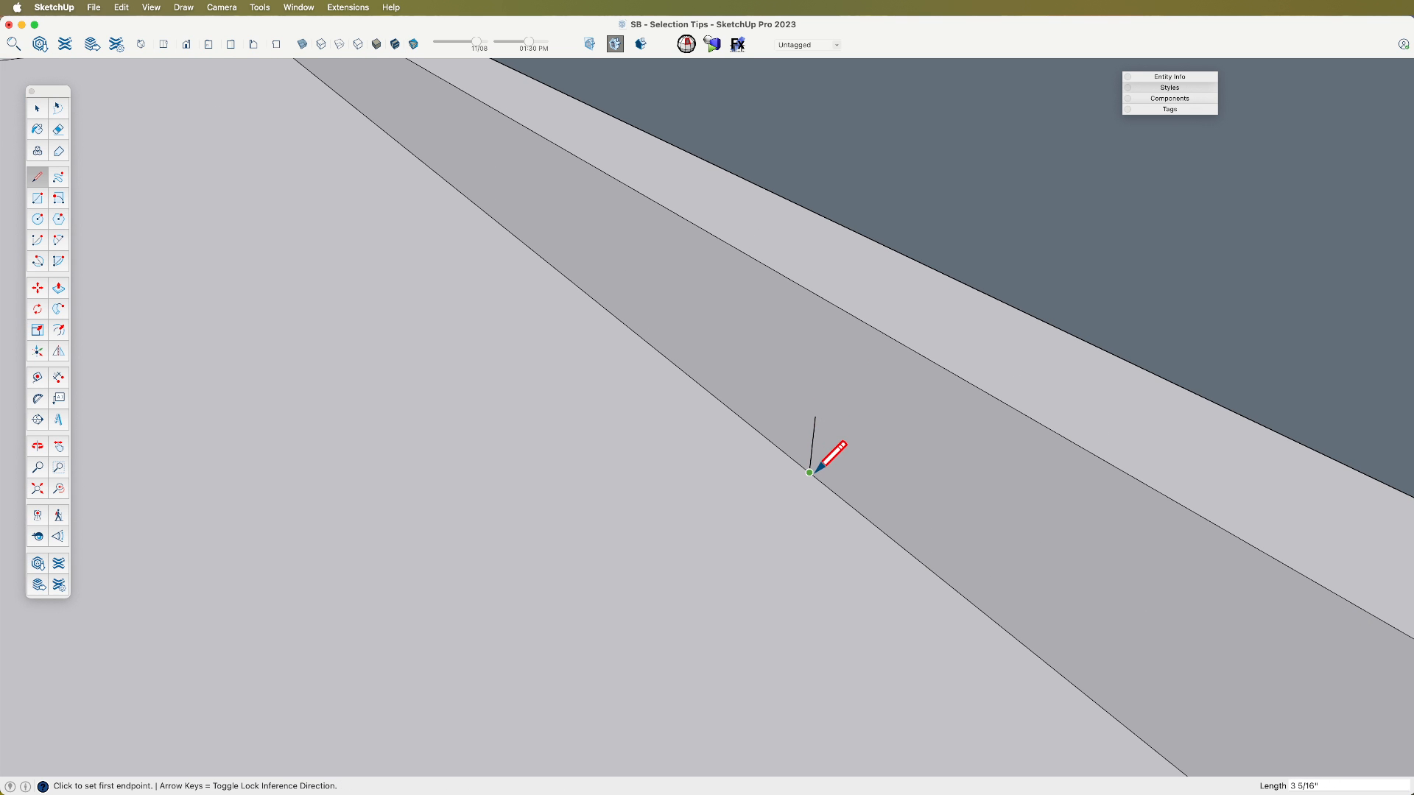
left_click(811, 472)
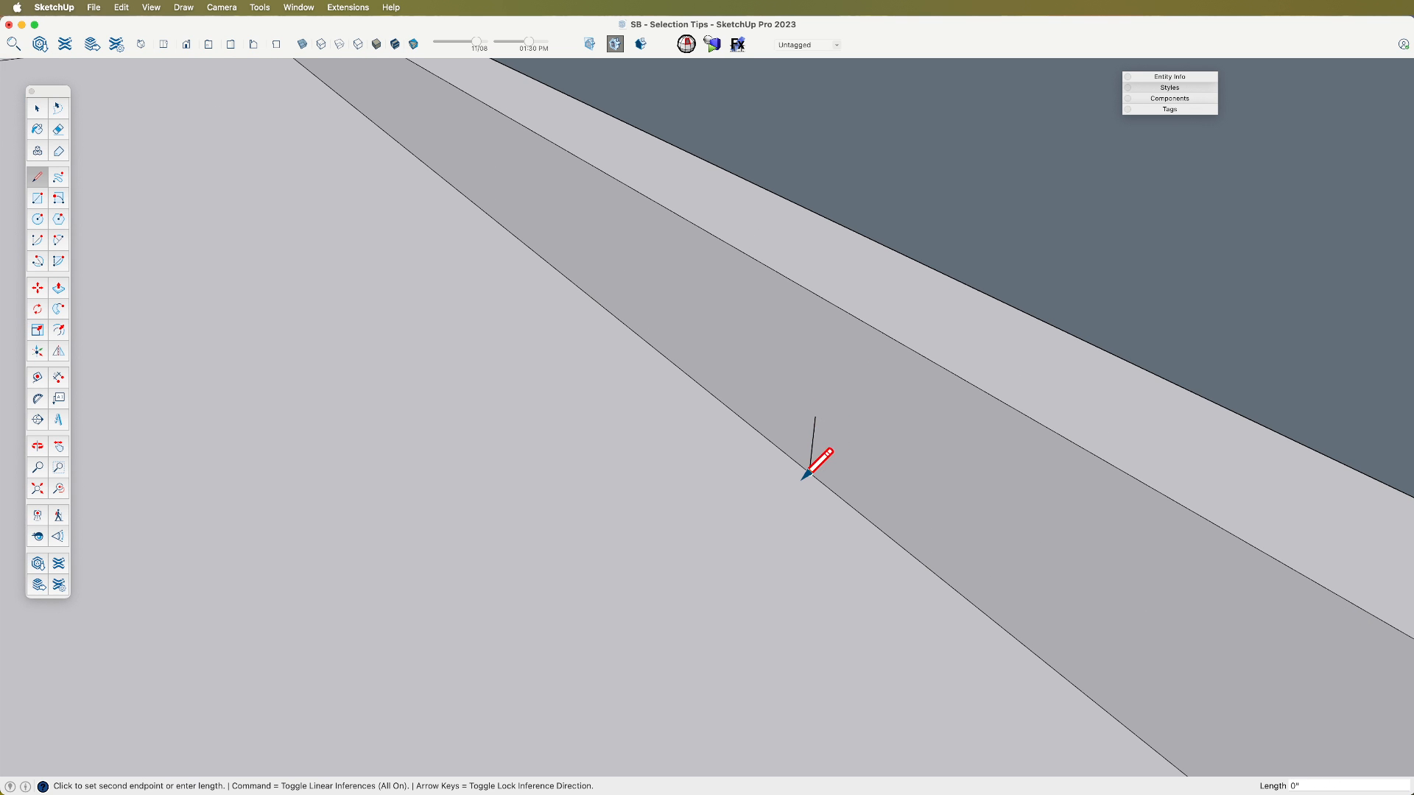
left_click(815, 417)
scroll(785, 454, "down", 3)
mouse_move(797, 490)
middle_mouse_down()
mouse_move(583, 454)
mouse_move(732, 442)
mouse_move(781, 483)
middle_mouse_up()
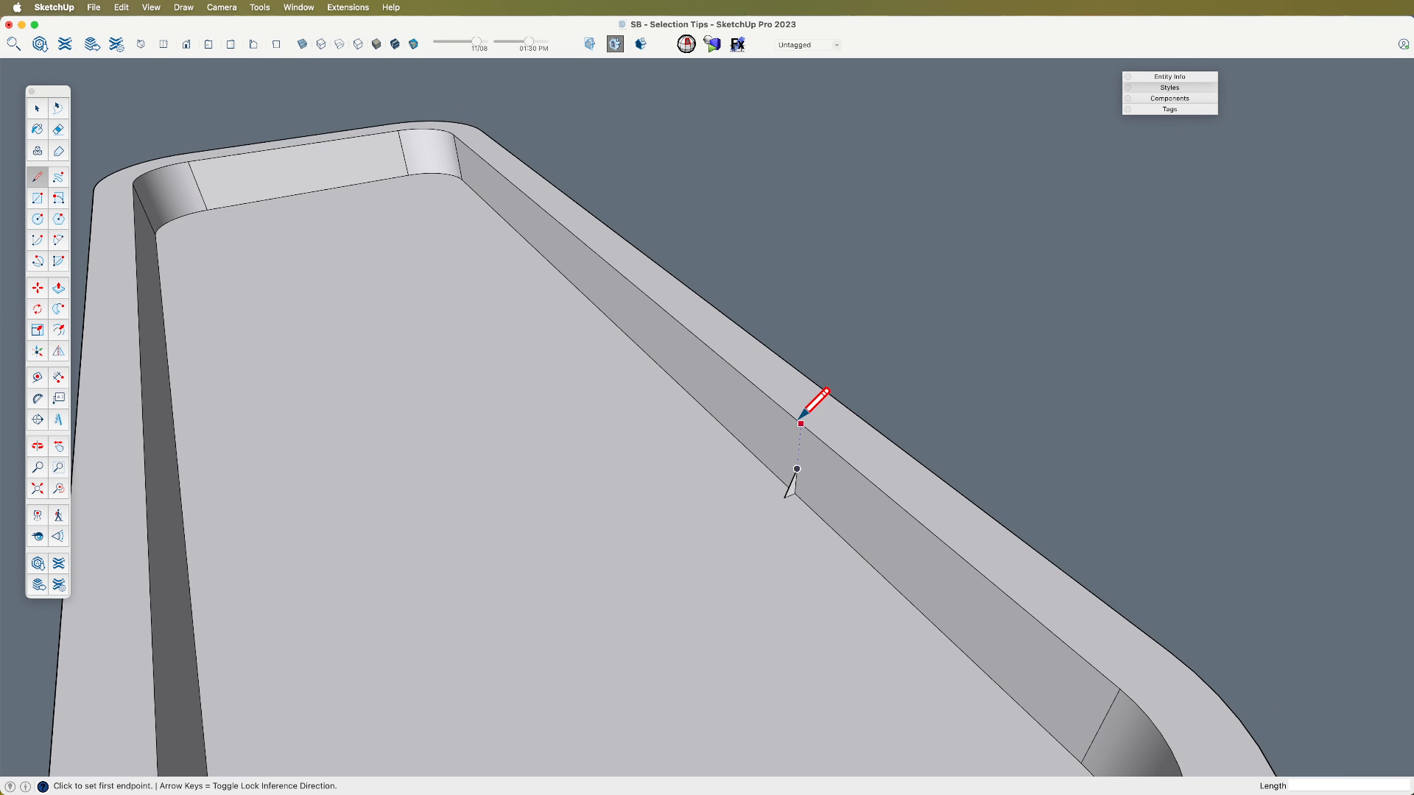
mouse_move(795, 418)
middle_mouse_down()
mouse_move(810, 465)
mouse_move(617, 414)
middle_mouse_up()
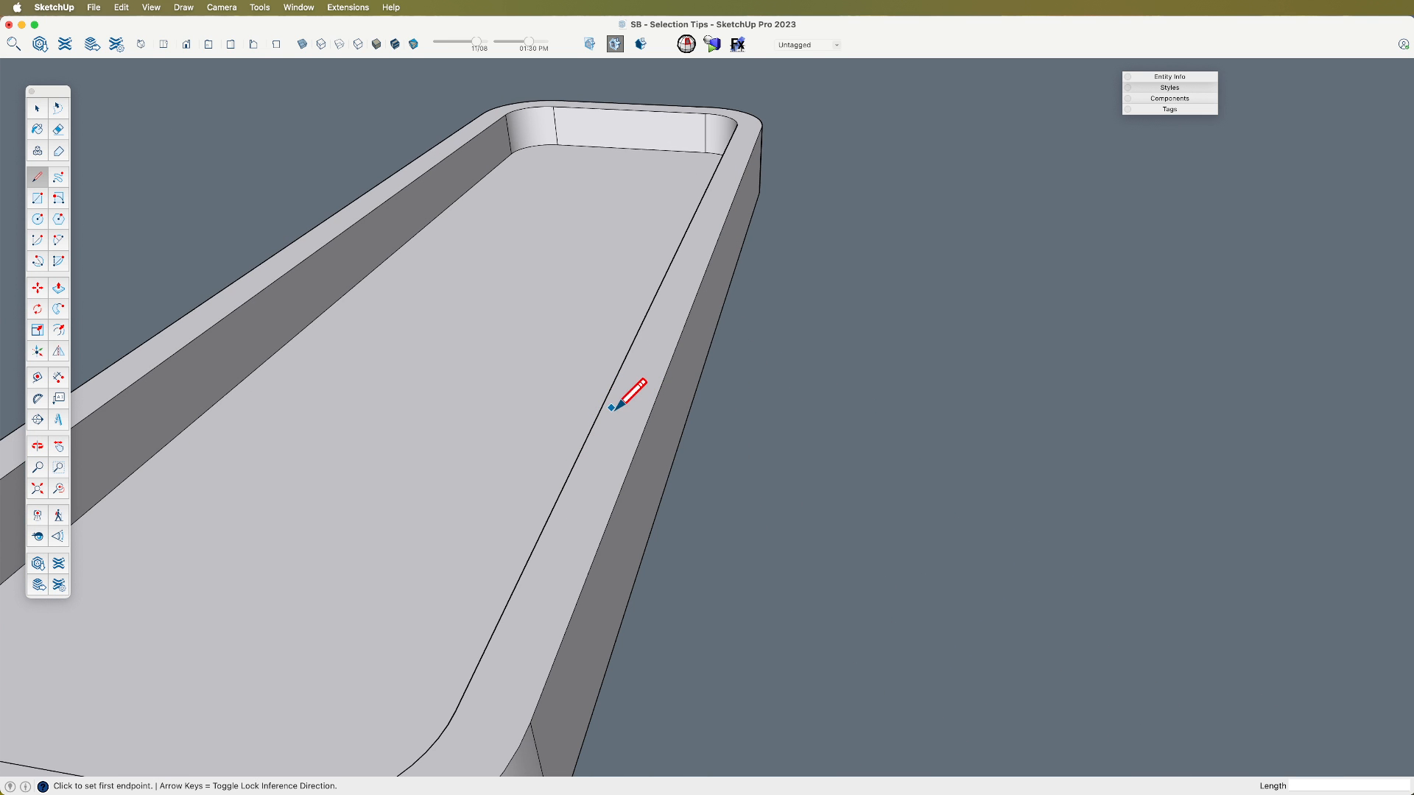
mouse_move(608, 490)
middle_mouse_down()
mouse_move(584, 505)
mouse_move(1046, 467)
mouse_move(562, 584)
mouse_move(757, 467)
mouse_move(688, 479)
middle_mouse_up()
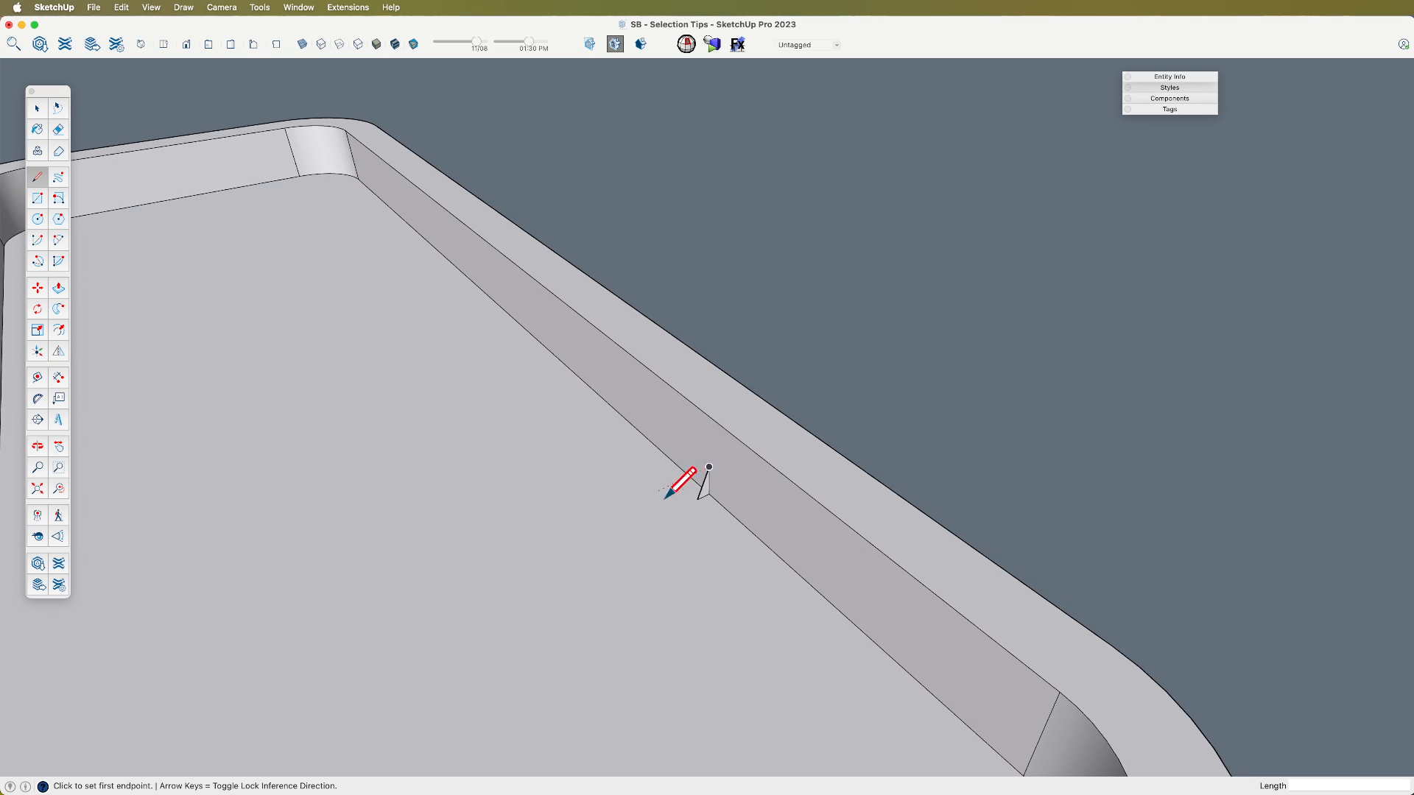
Step: Copy the triangular profile straight up from the tray floor by about 1' 3/16"
key("space")
key("m")
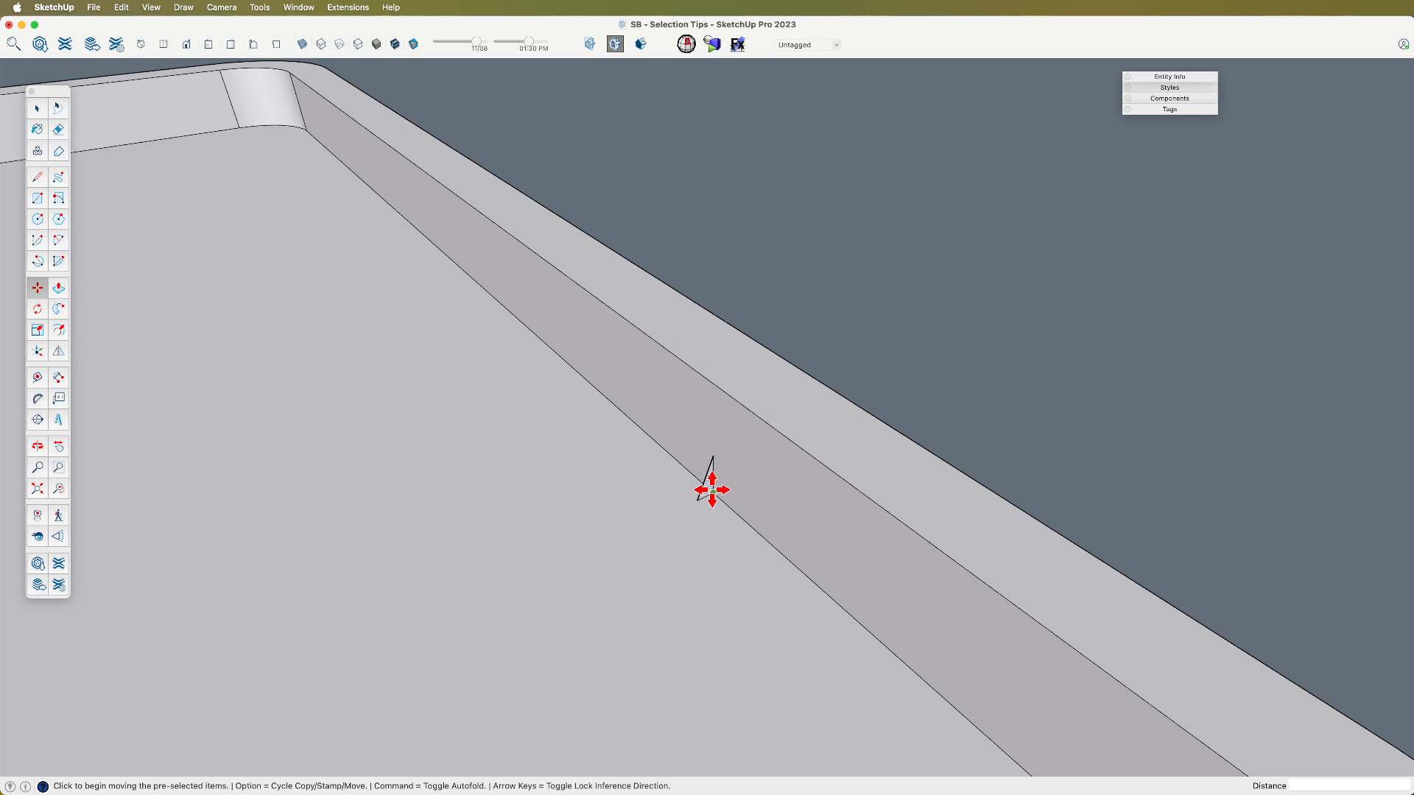
left_click(714, 491)
key("alt")
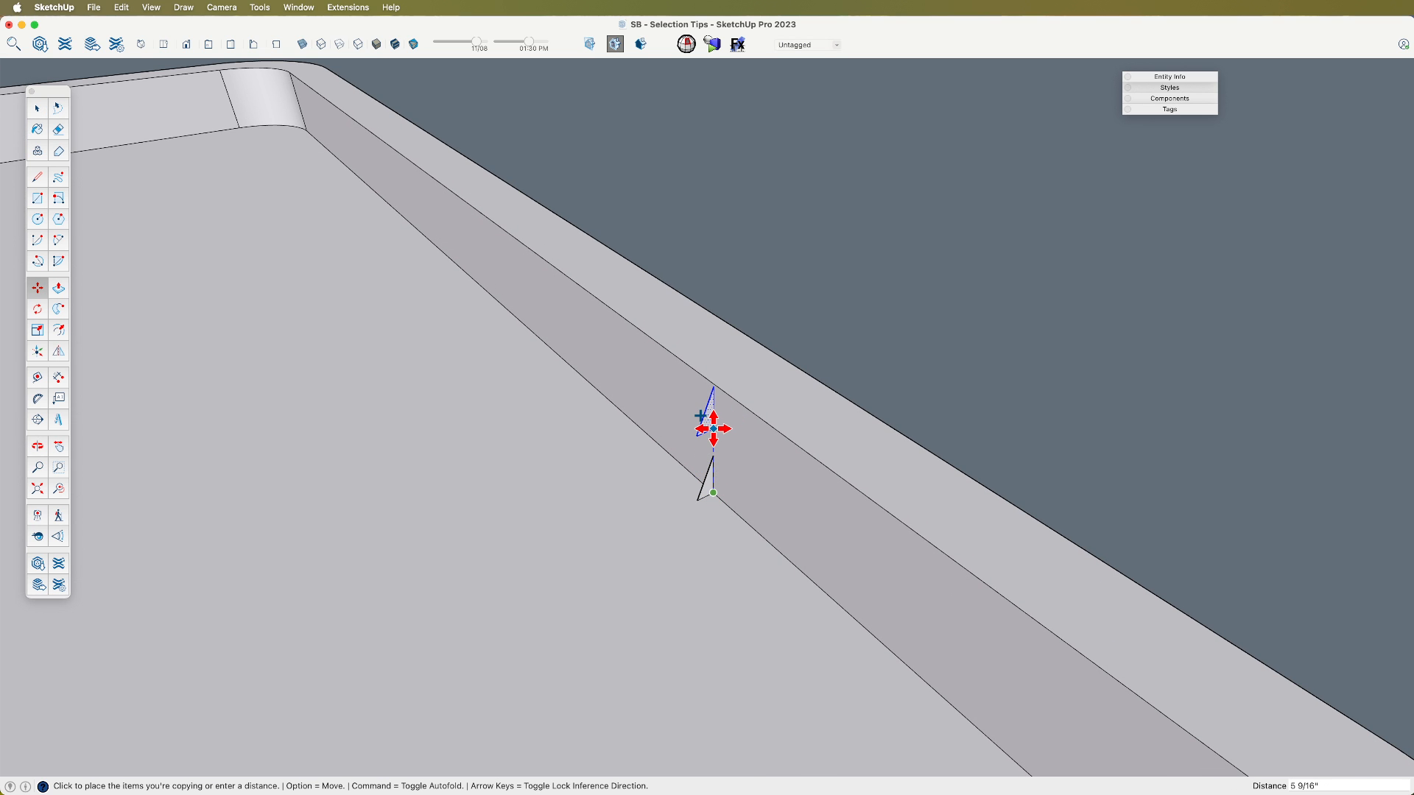
left_click(712, 336)
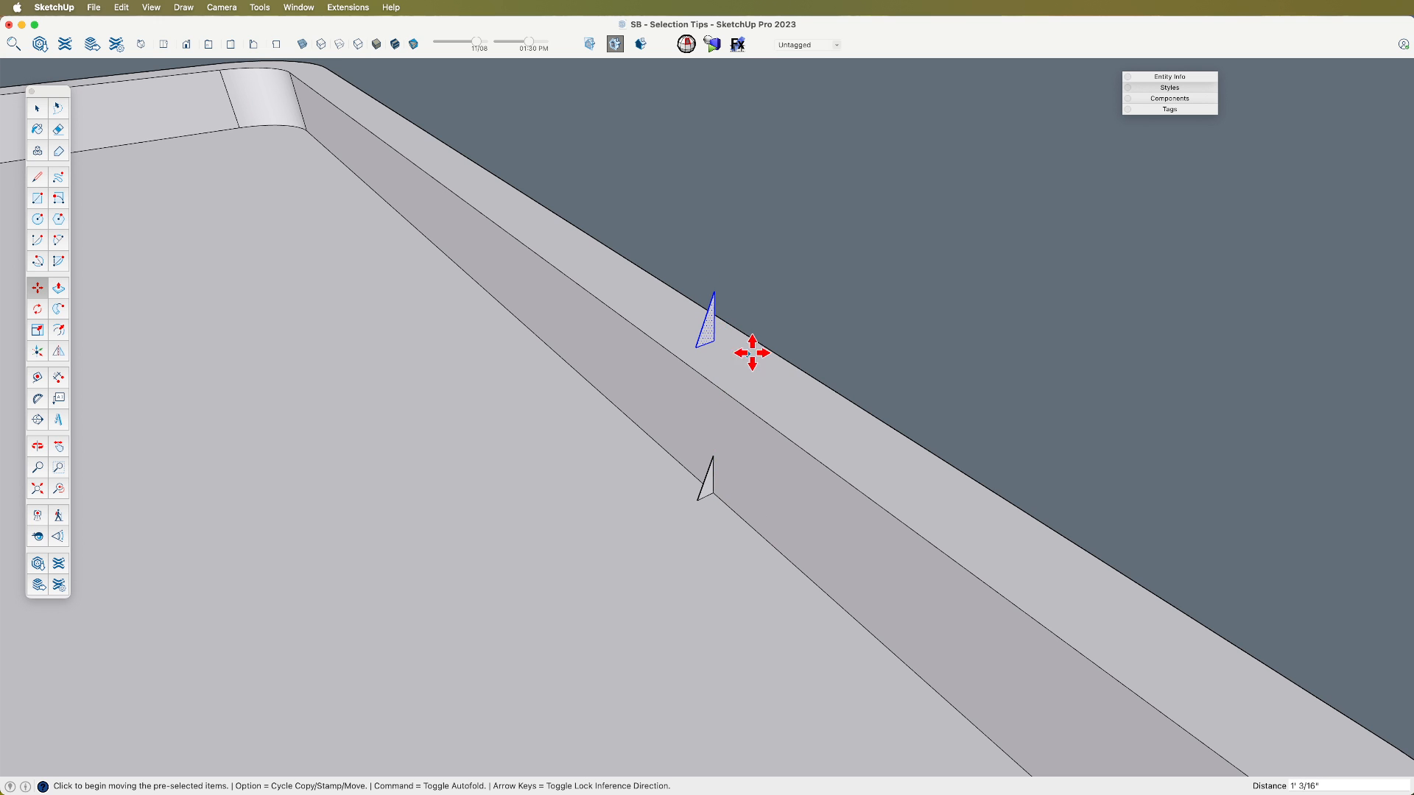
Step: Flip the raised copy about its red-axis plane and move it about 1 1/4", aligning its vertical edge above the original's
key("shift+f")
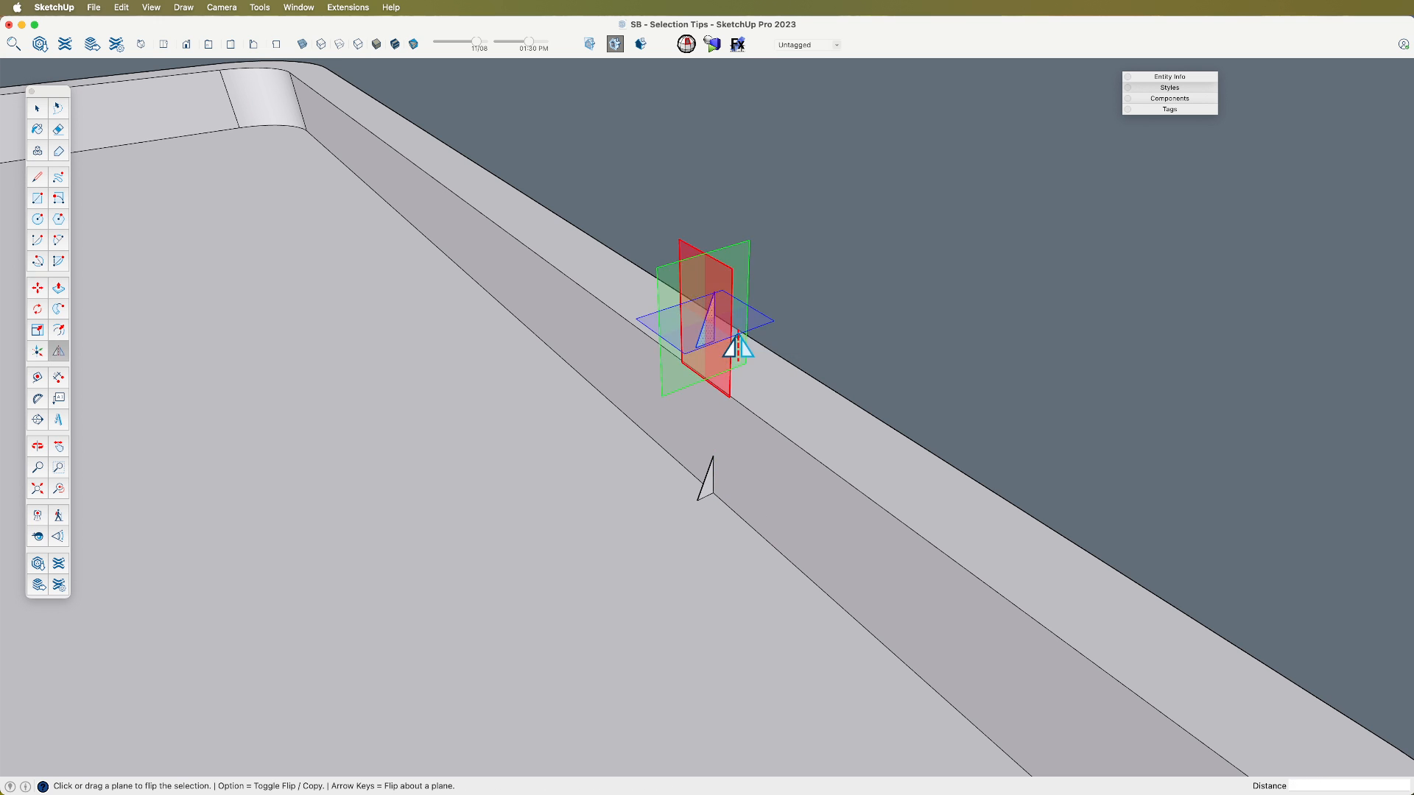
left_click(684, 262)
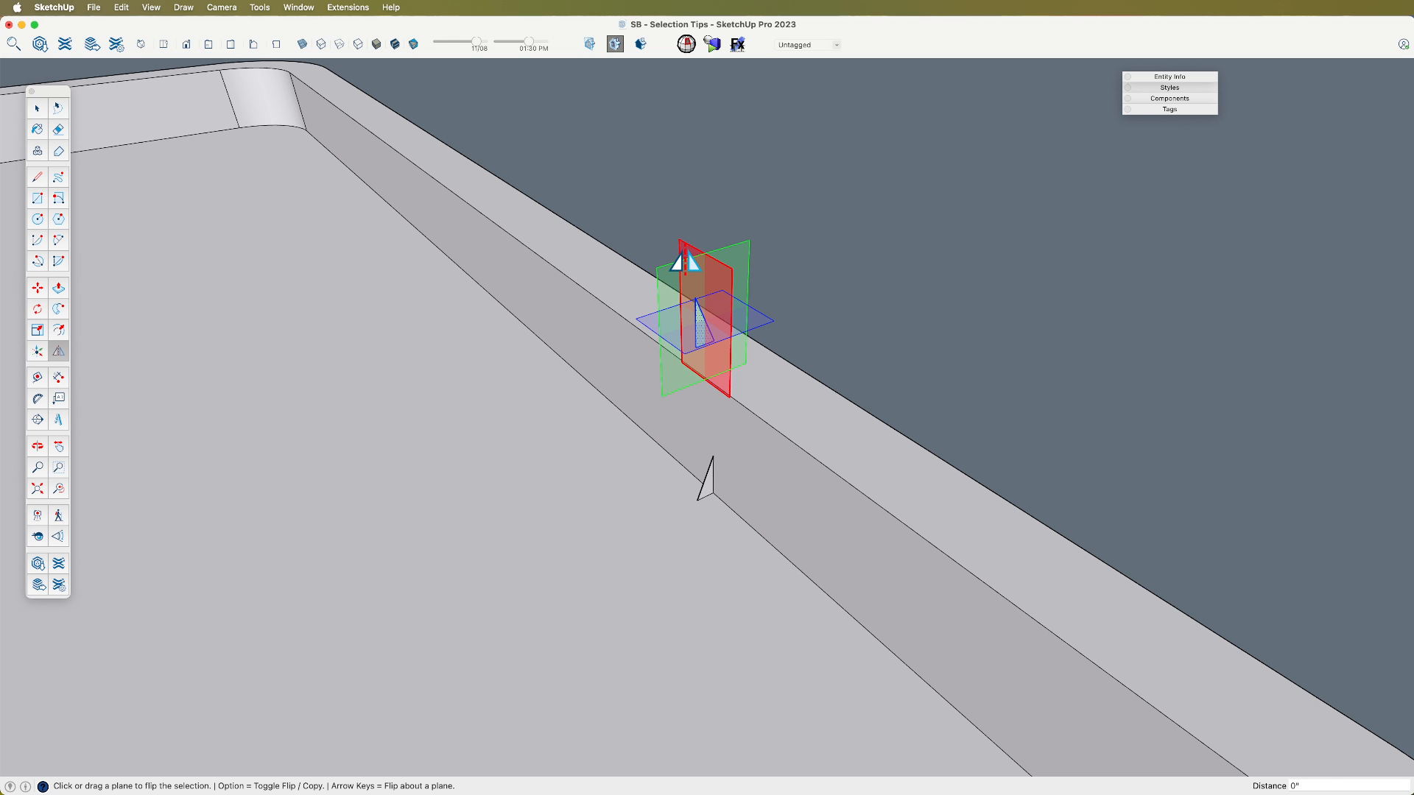
key("m")
left_click(696, 347)
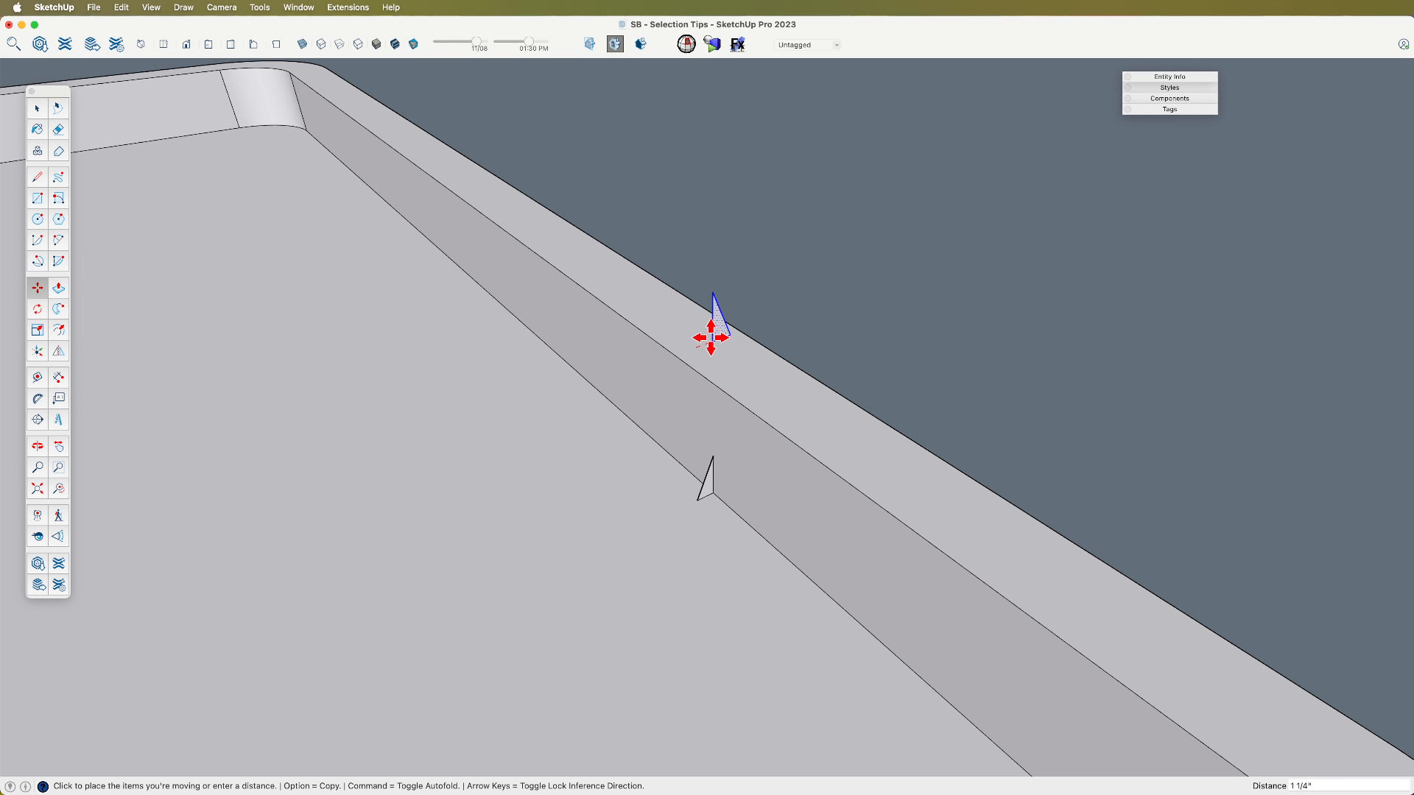
left_click(724, 418)
left_click(715, 294)
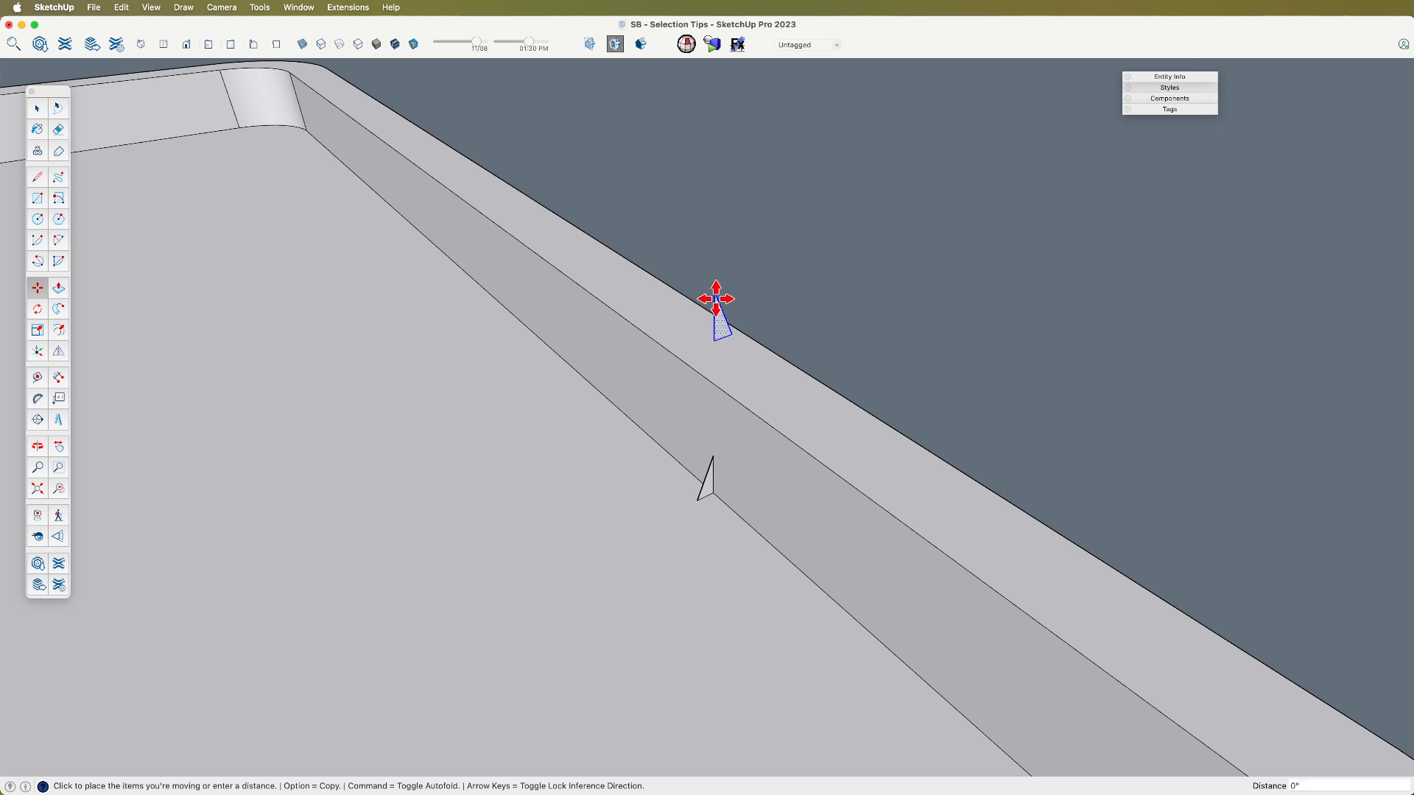
key("space")
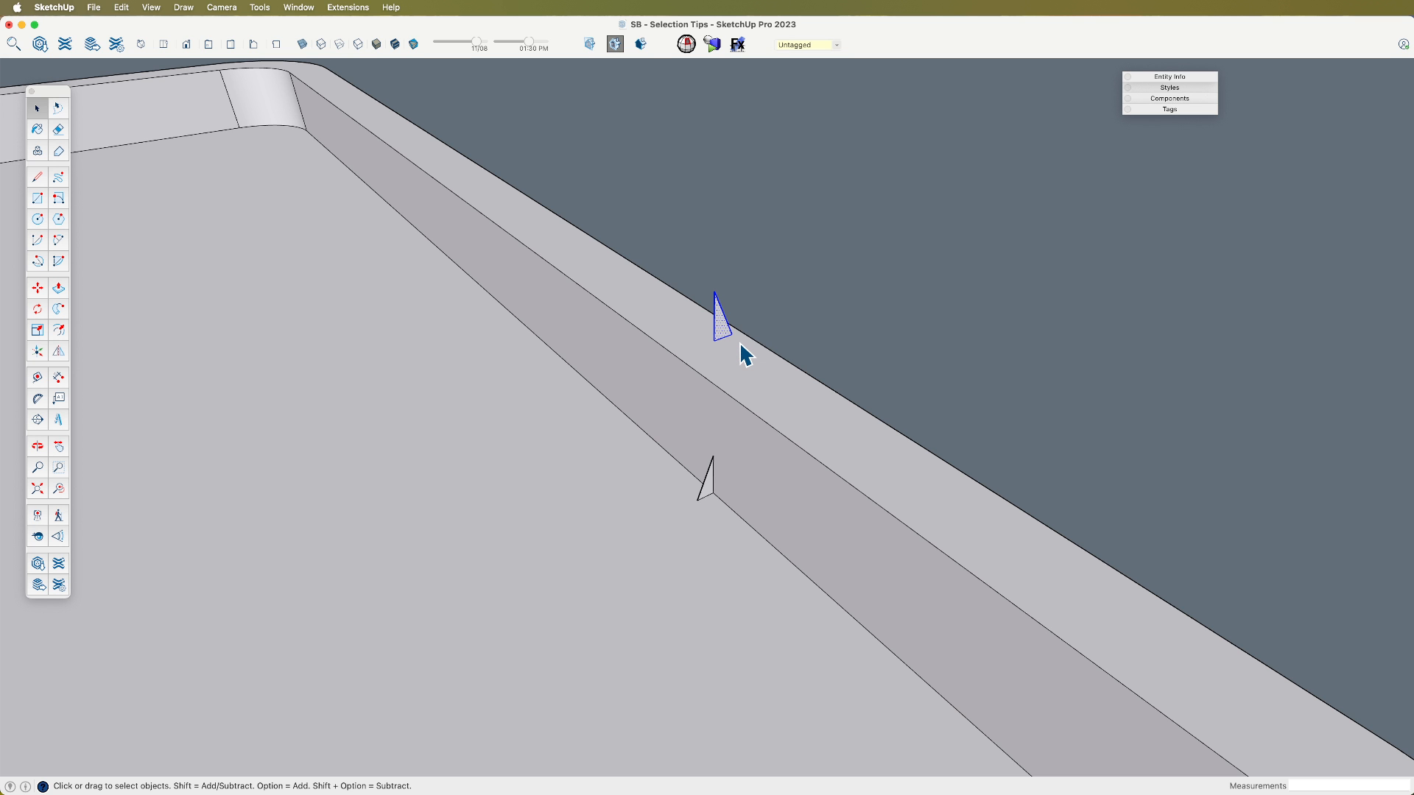
Step: Flip the raised copy upside down and move it down about 6 7/16" onto the wall's inner top edge
middle_click_drag(728, 348, 510, 278)
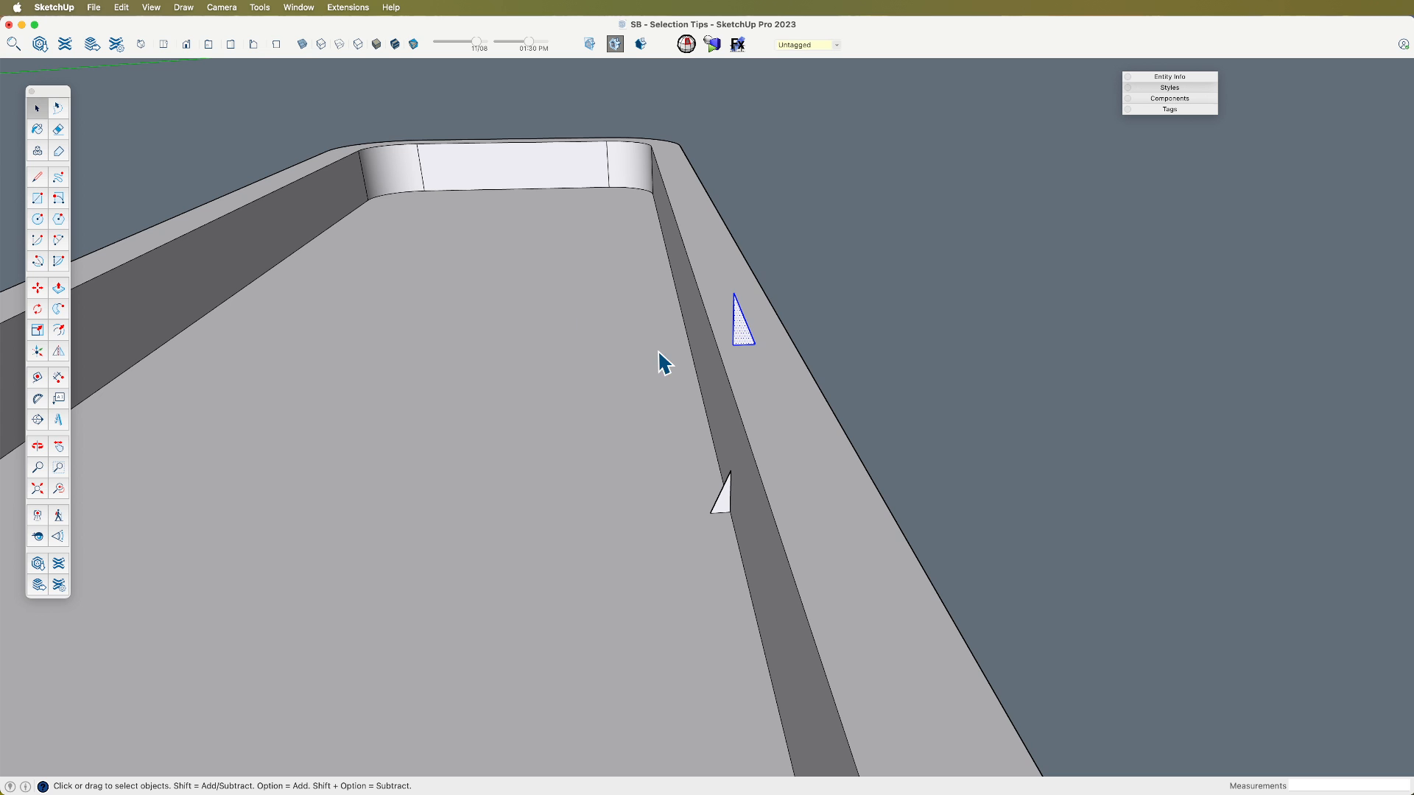
key("shift+f")
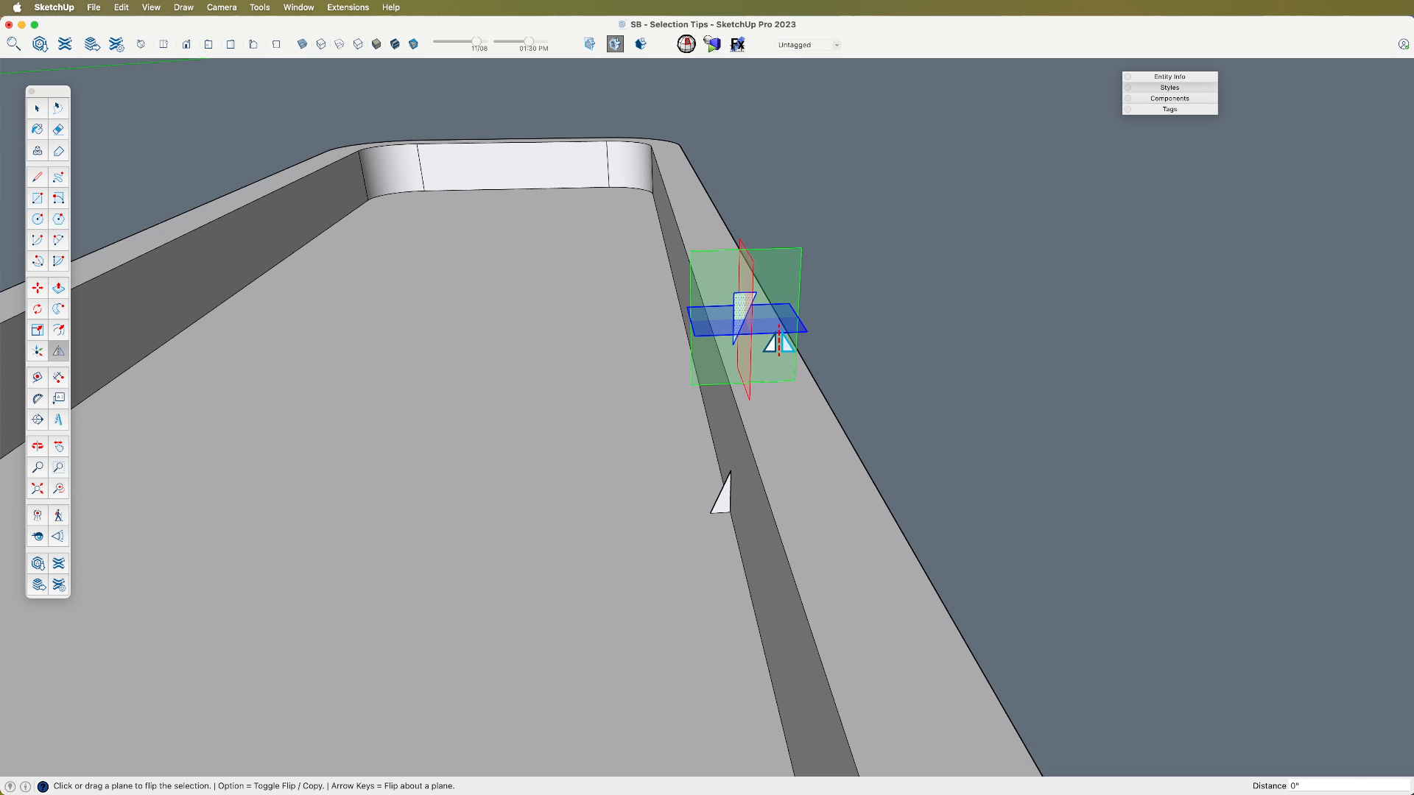
key("m")
left_click(733, 296)
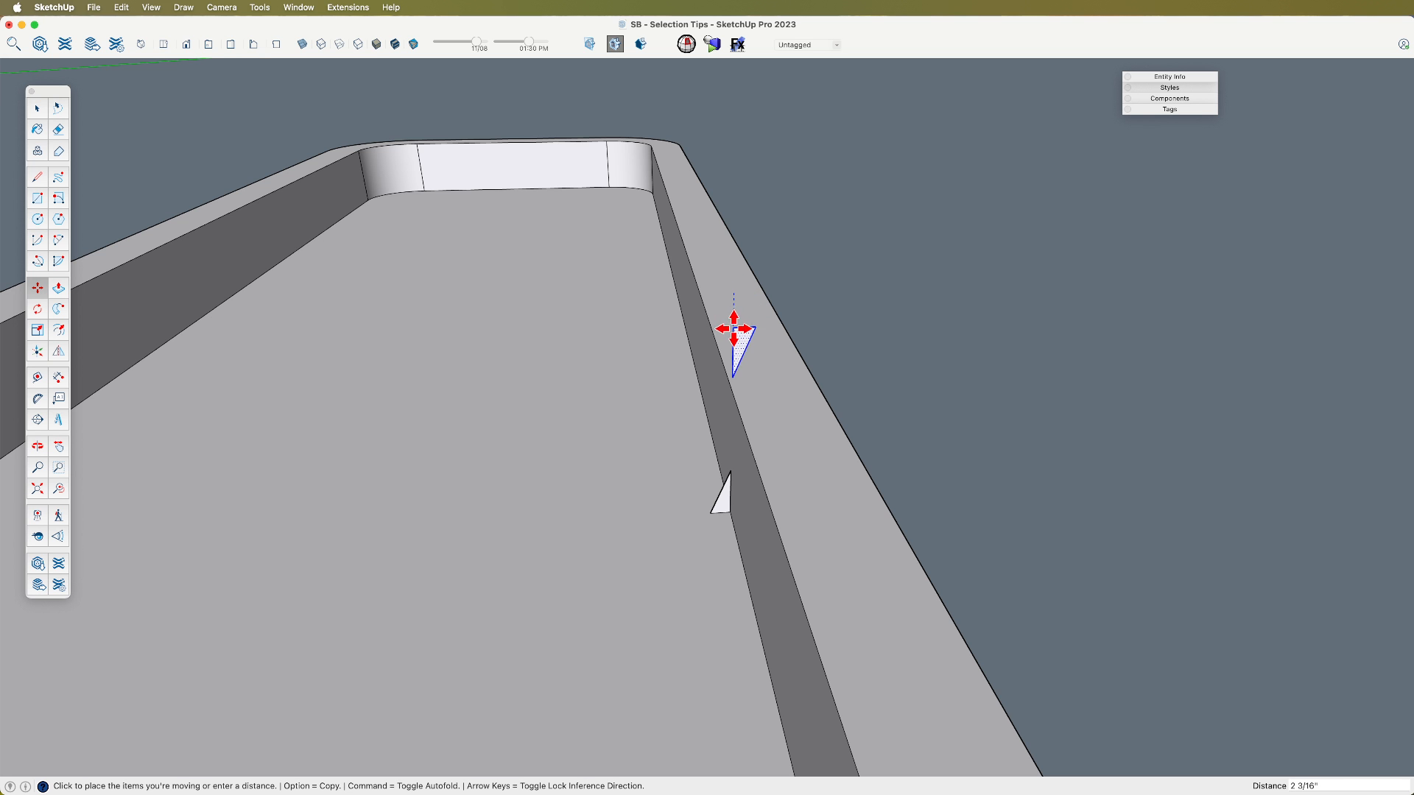
left_click(734, 388)
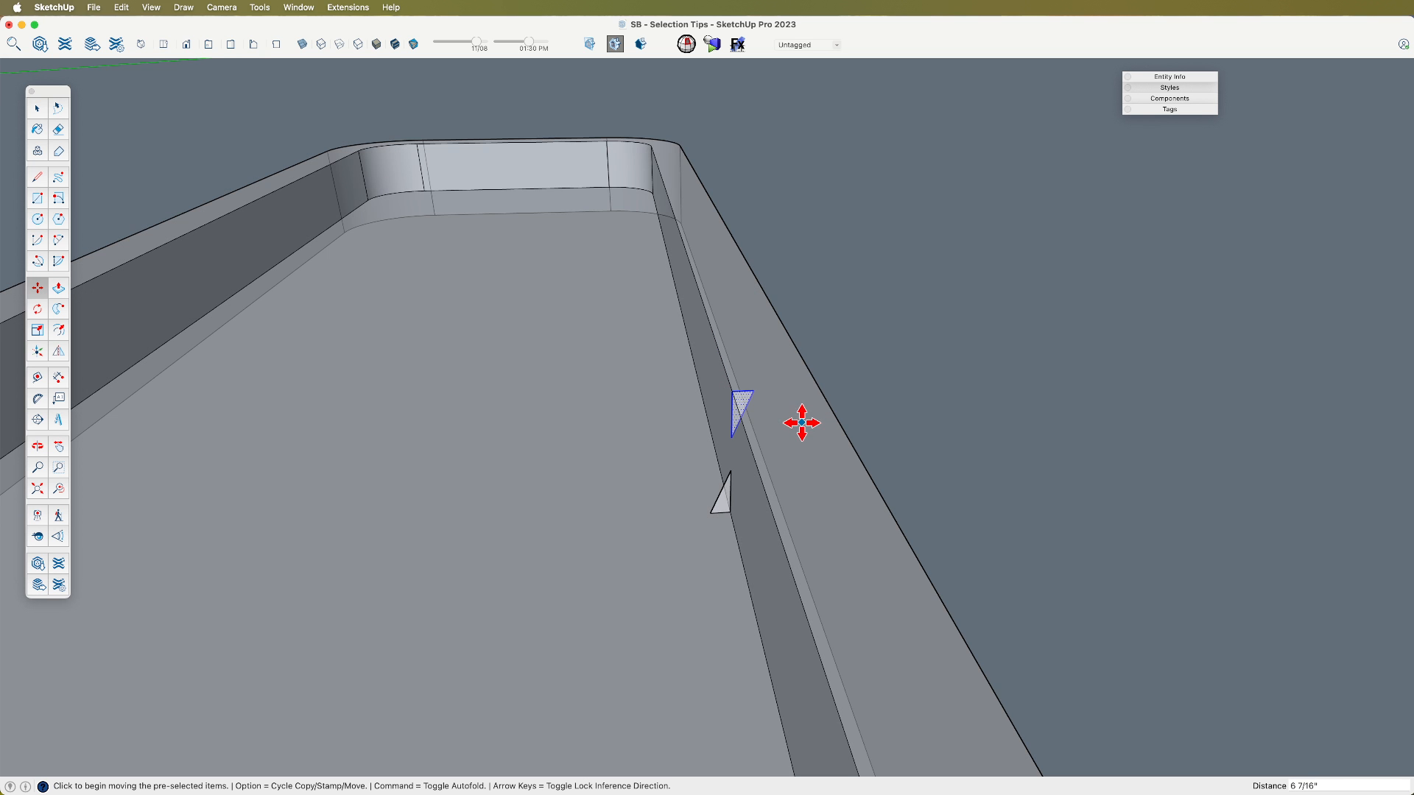
Step: Copy the inverted top-edge profile about 8 1/16" outward along the red axis, past the outer wall
middle_click_drag(802, 420, 505, 438)
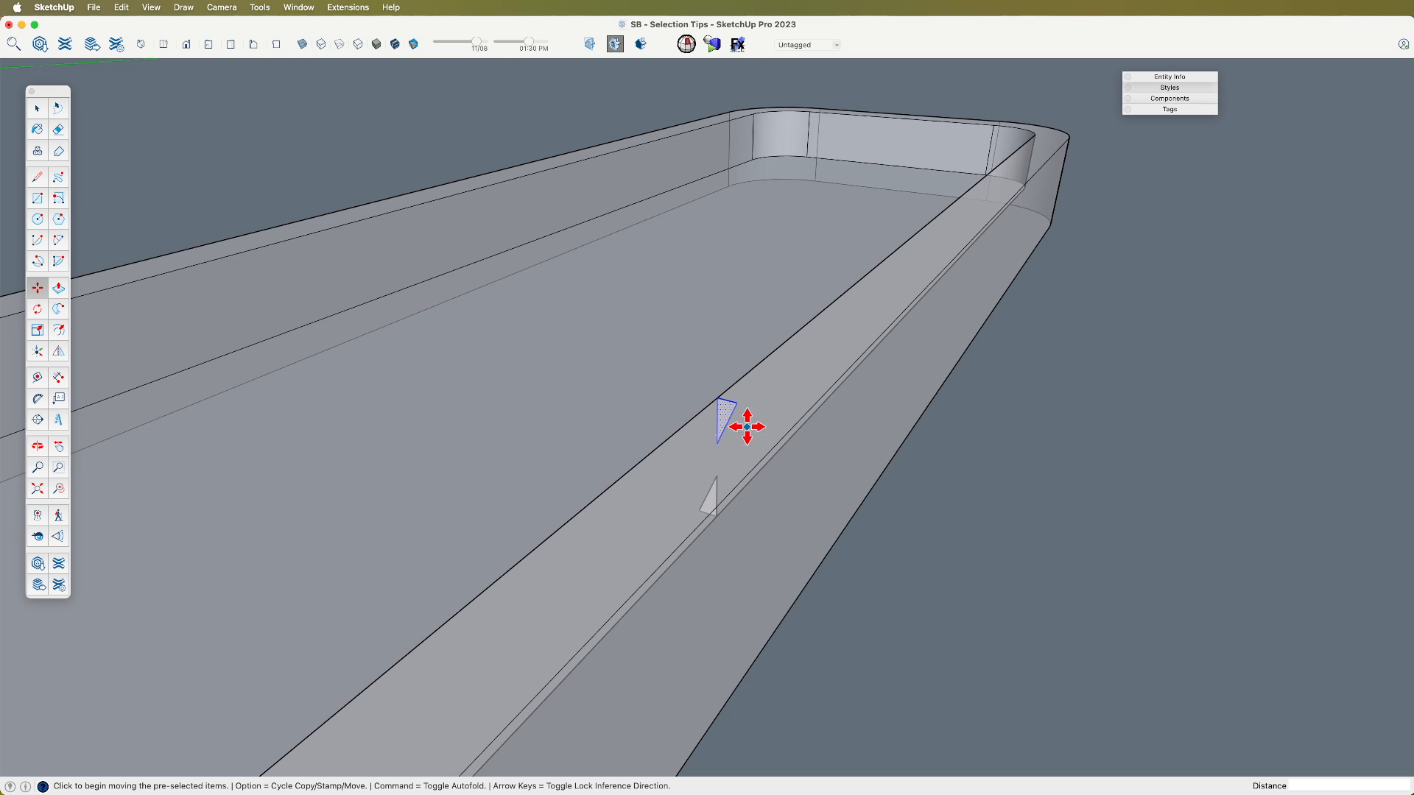
left_click(720, 396)
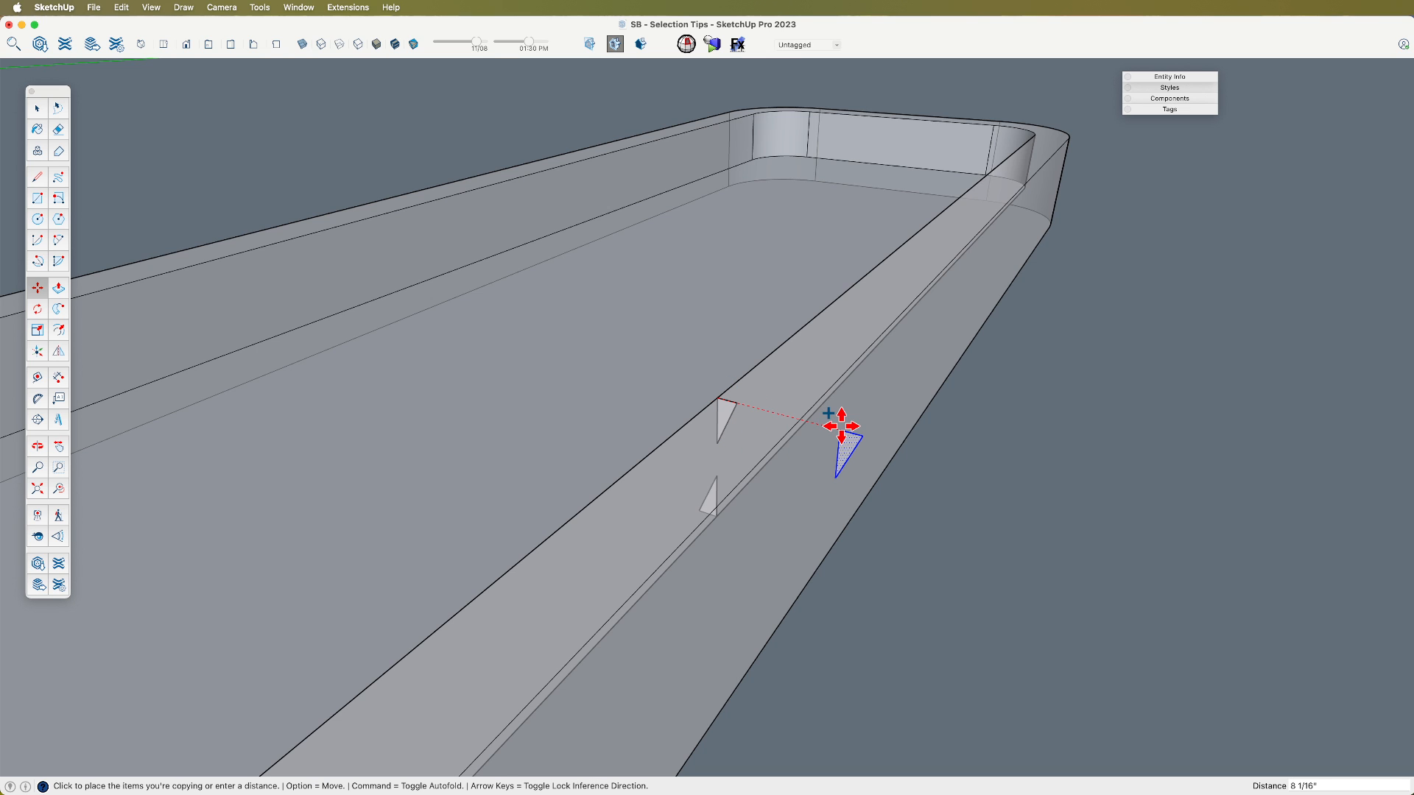
left_click(841, 425)
Step: Flip the outward copy about the red-axis plane so it mirrors the inner top profile
key("shift+f")
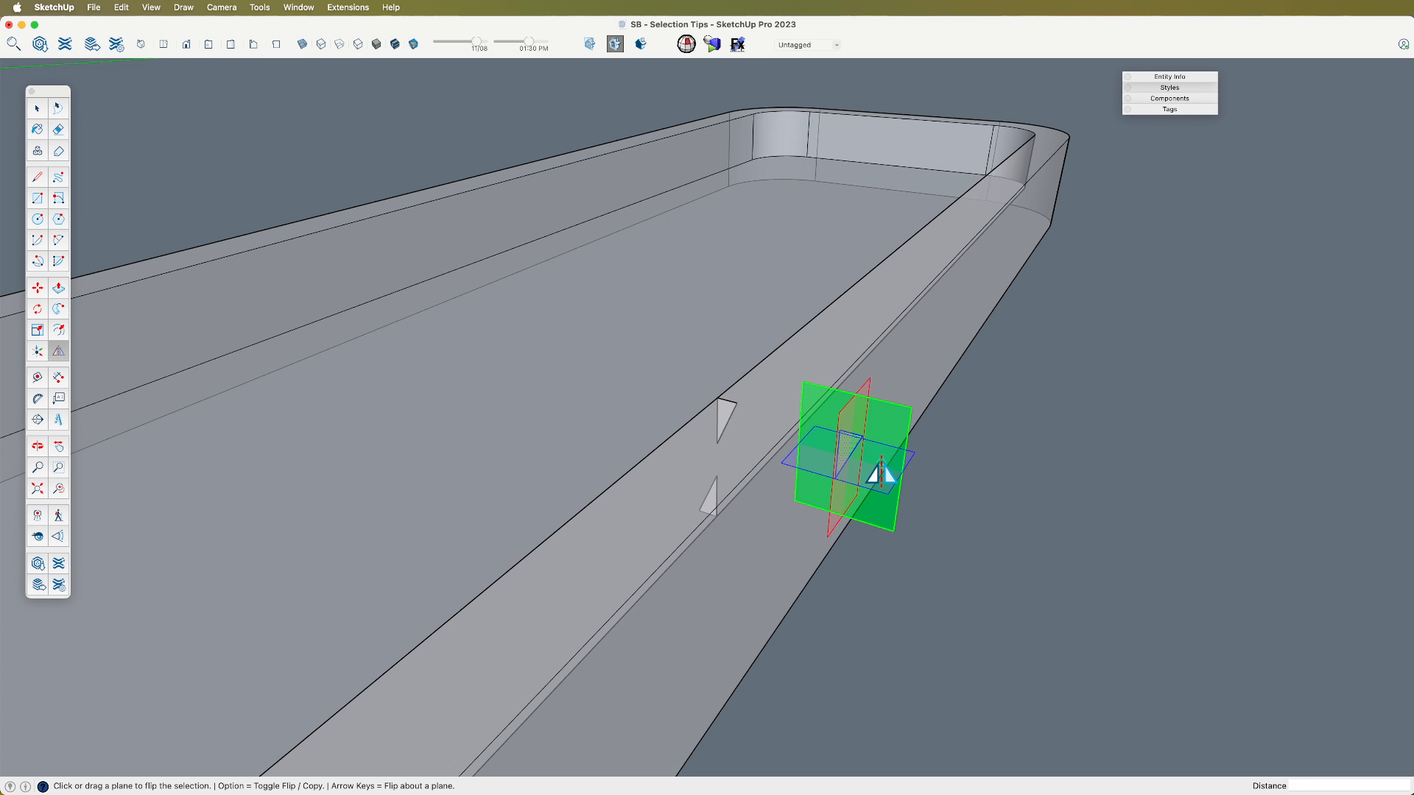
middle_click_drag(855, 419, 883, 424)
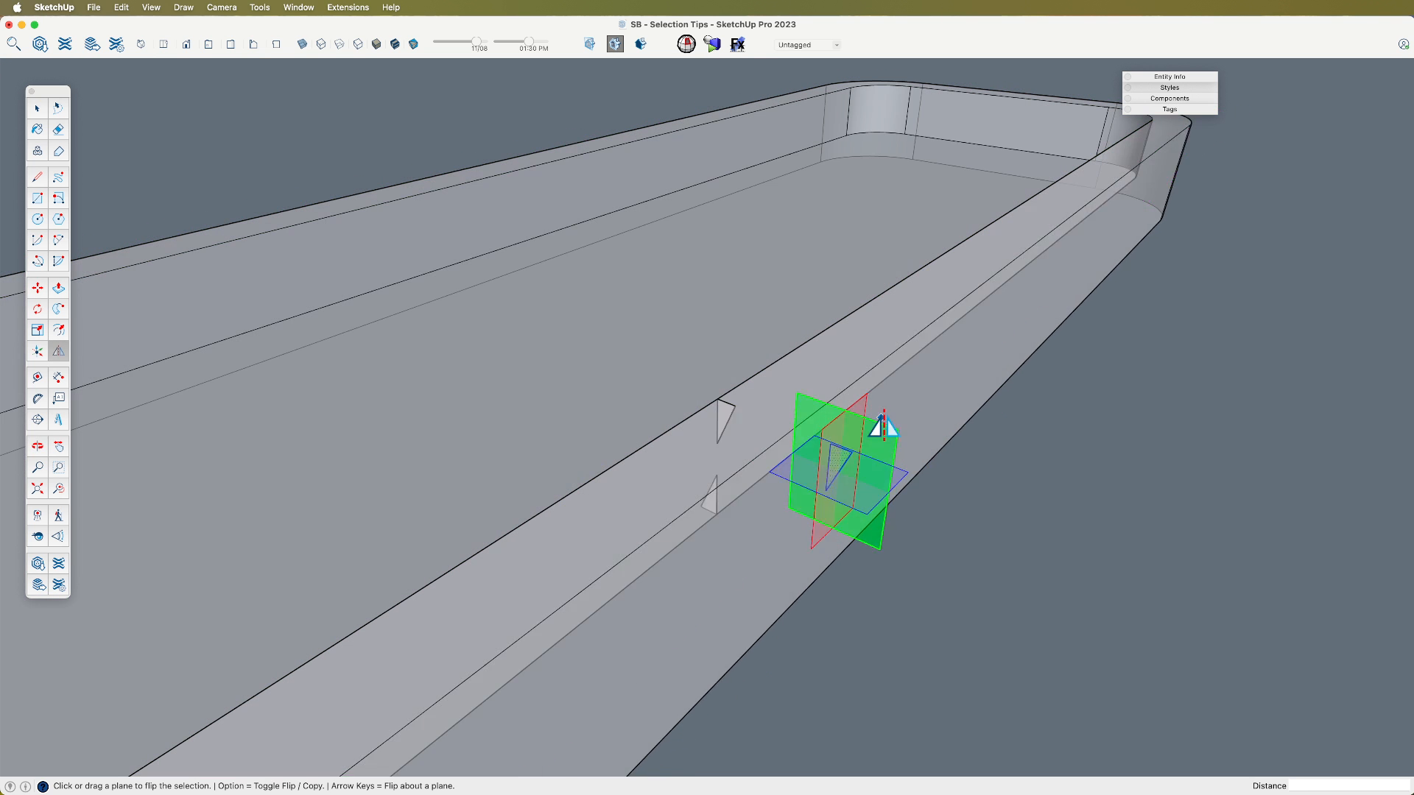
left_click_drag(860, 418, 860, 418)
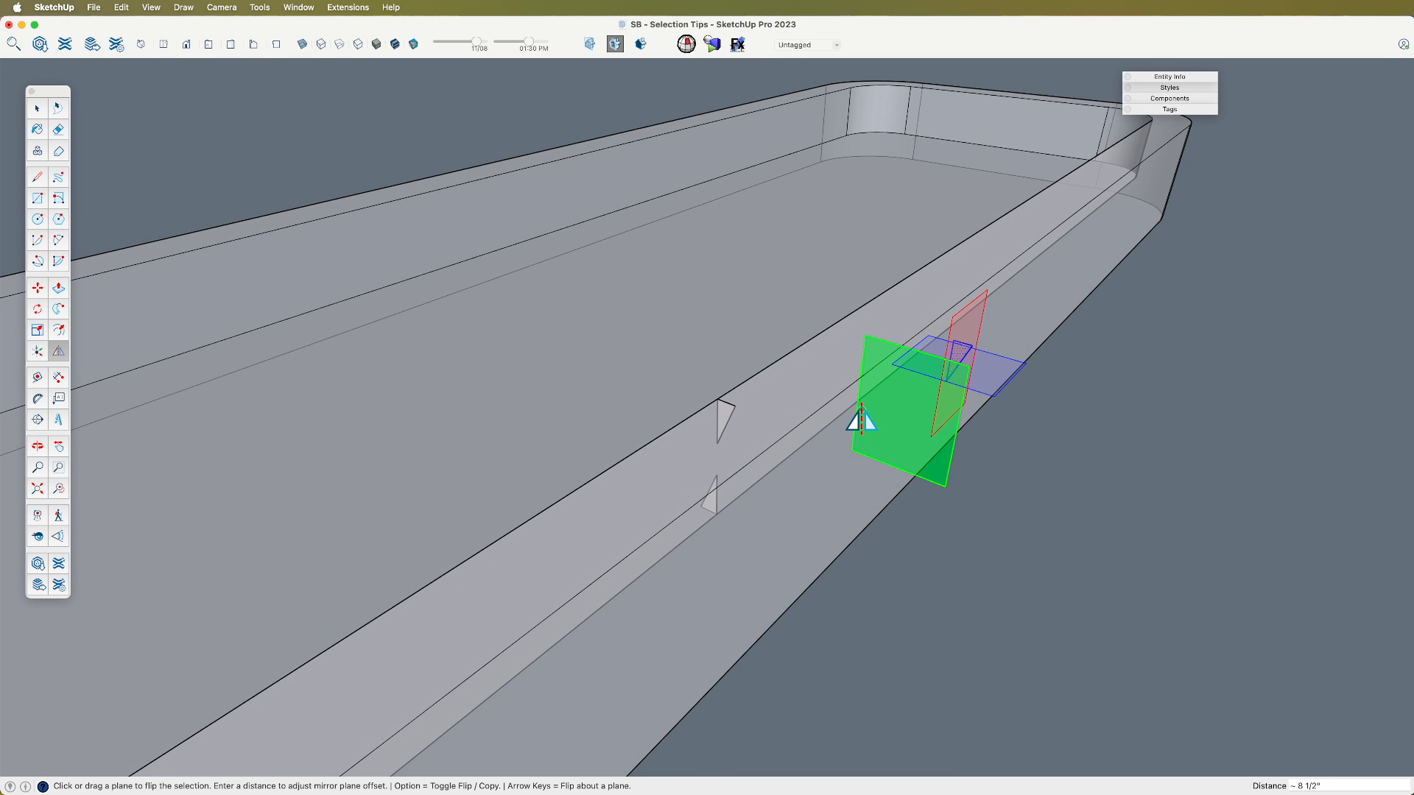
key("super+z")
left_click_drag(814, 543, 816, 541)
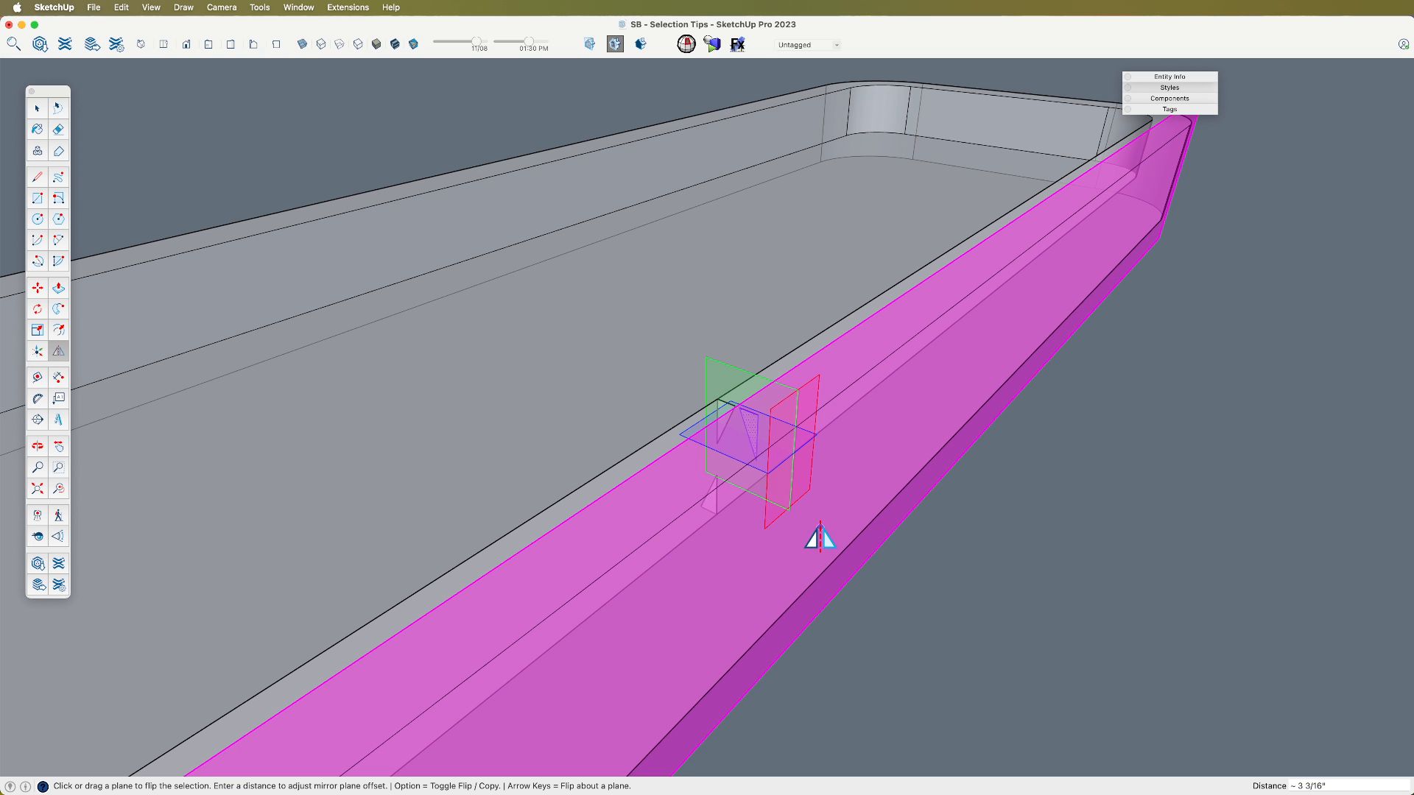
key("m")
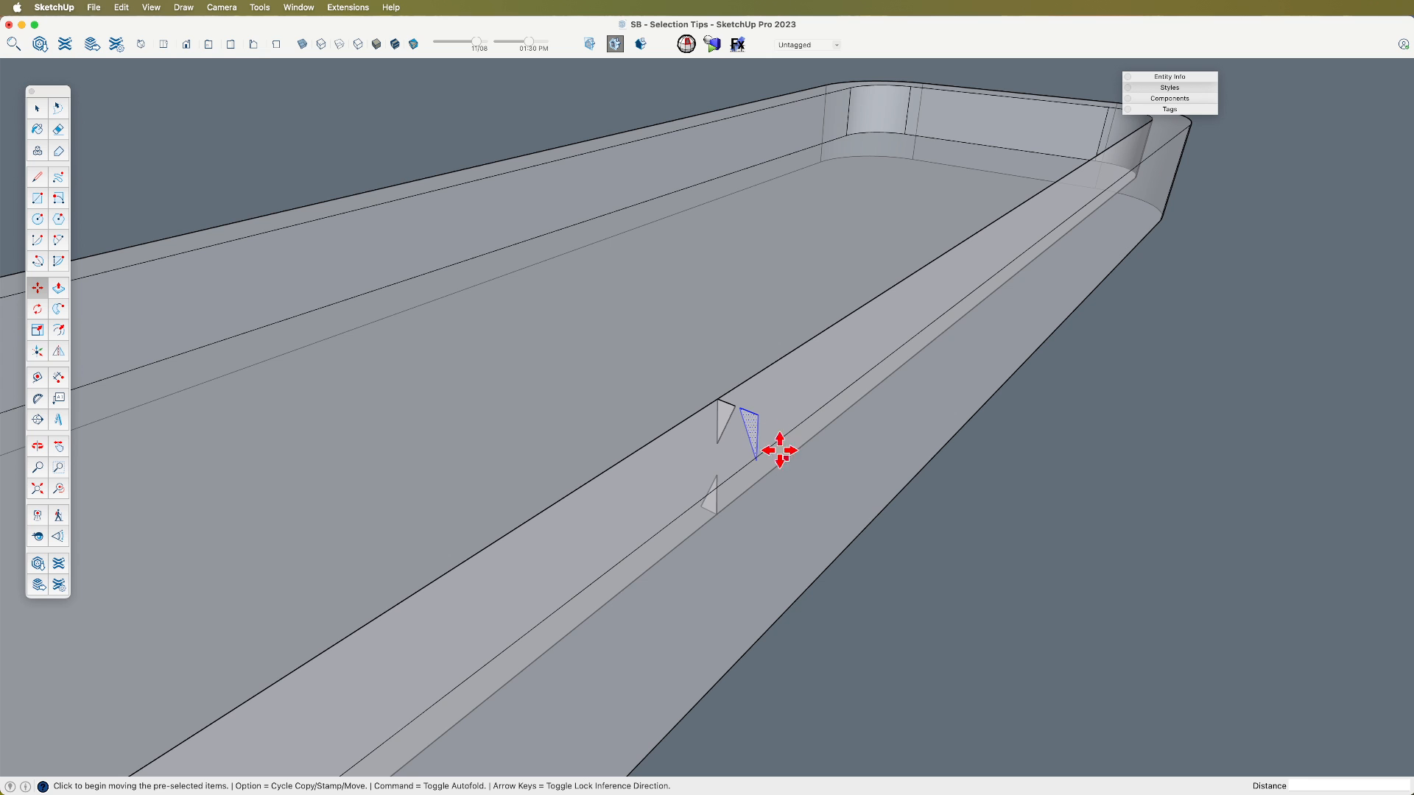
Step: Move the mirrored copy outward by its top corner onto the wall's outer top edge
left_click(758, 414)
key("Escape")
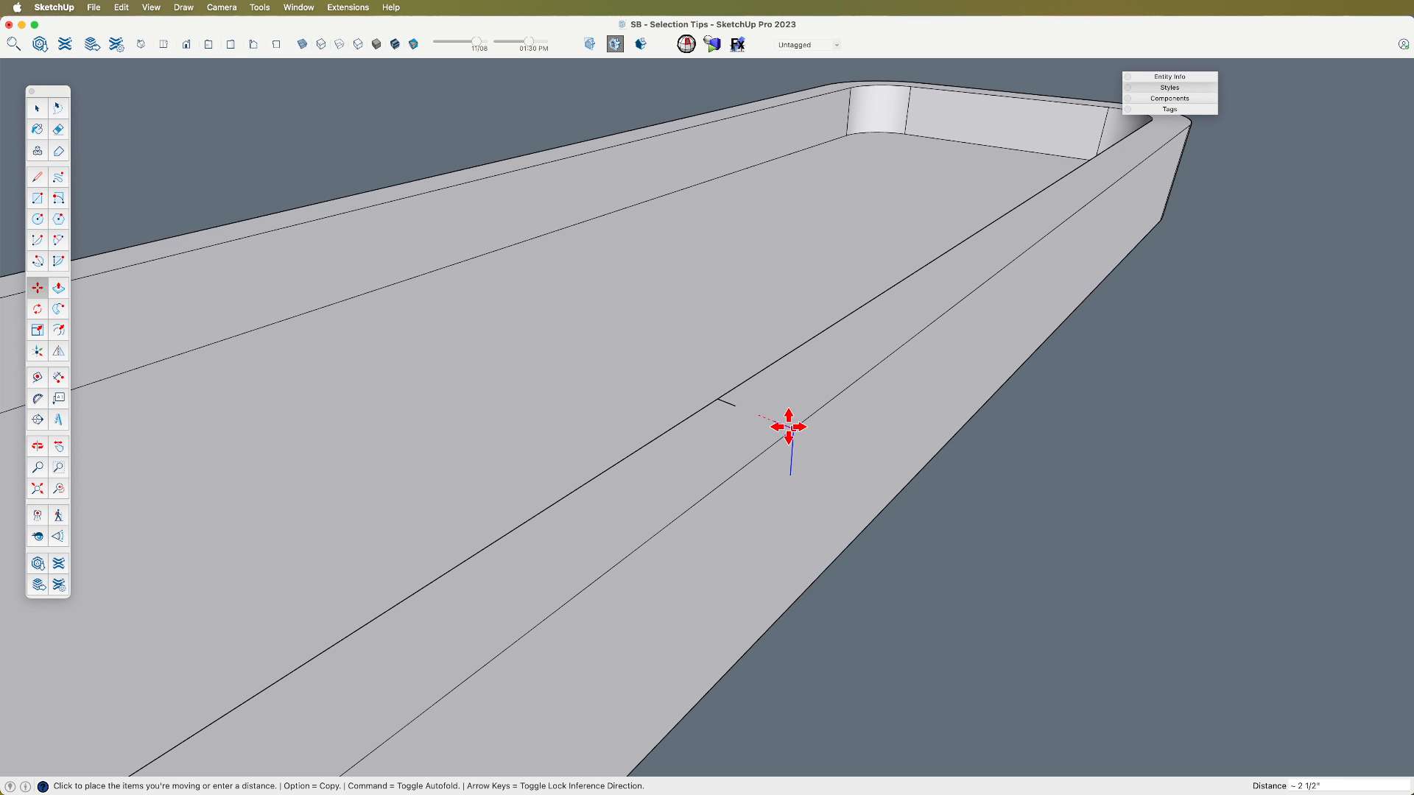
key("alt")
left_click(791, 427)
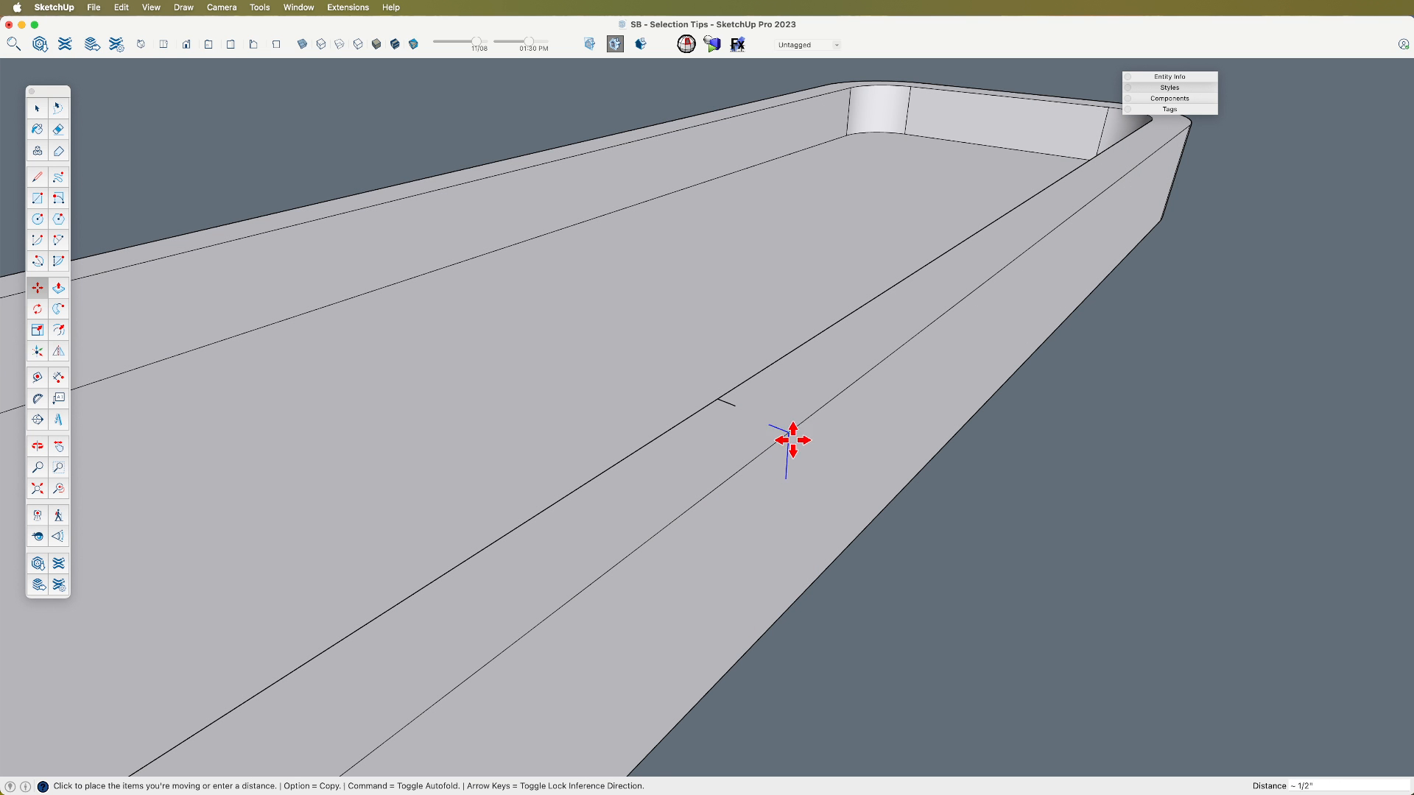
Step: Copy the outer top-edge profile straight down to below the tray
scroll(770, 445, "down", 5)
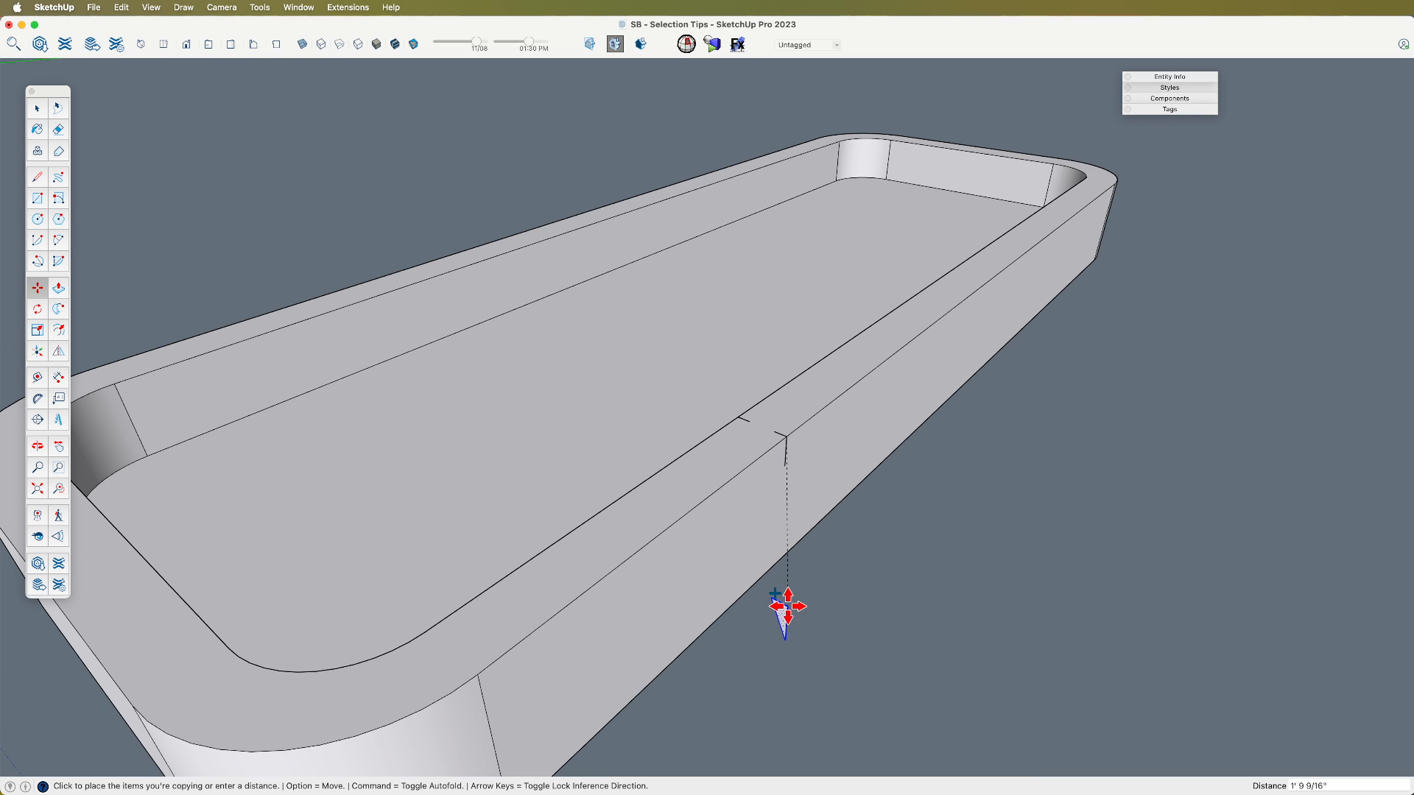
key("Escape")
scroll(779, 603, "up", 3)
Step: Flip the lower copy upside down and move it up about 9 1/16" onto the wall's outer bottom edge
key("shift+f")
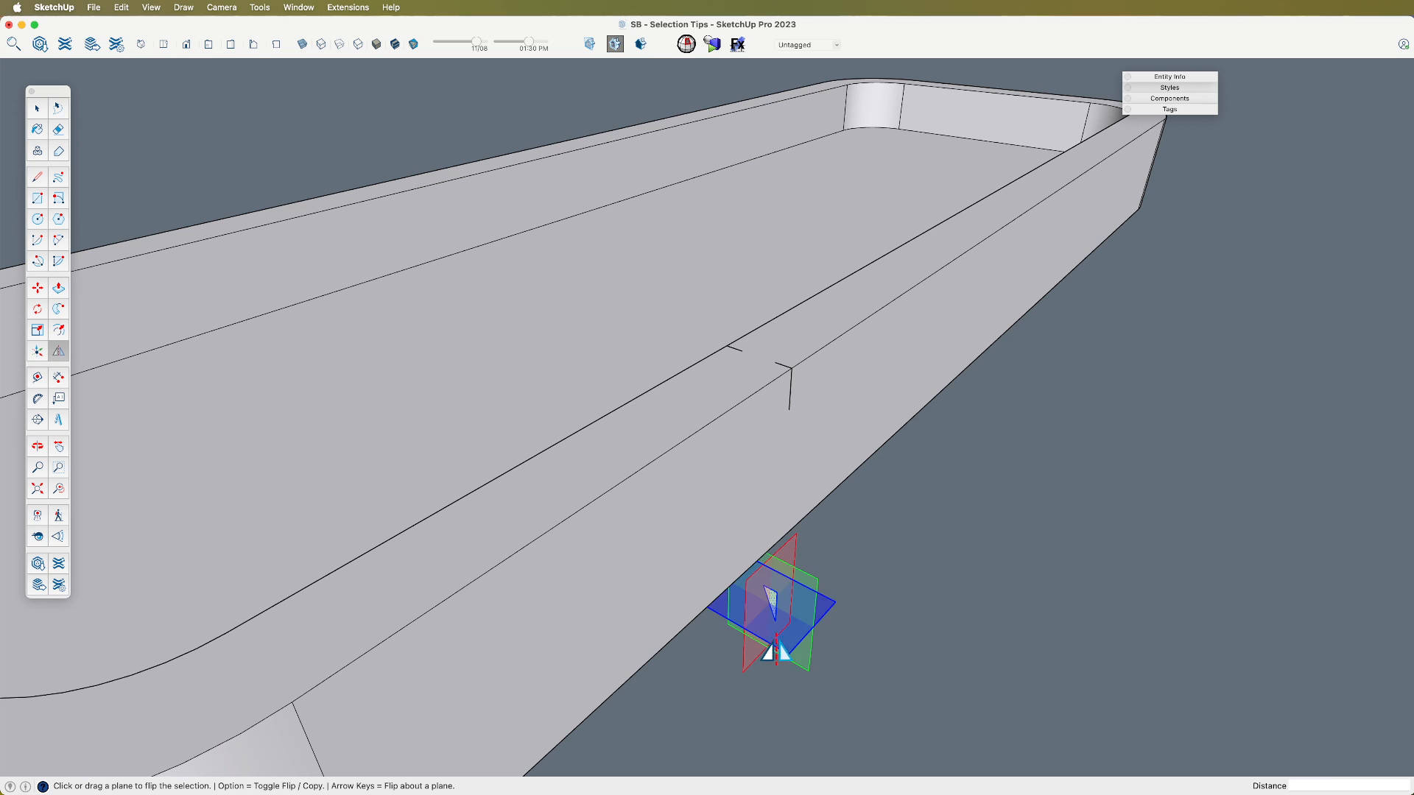
key("m")
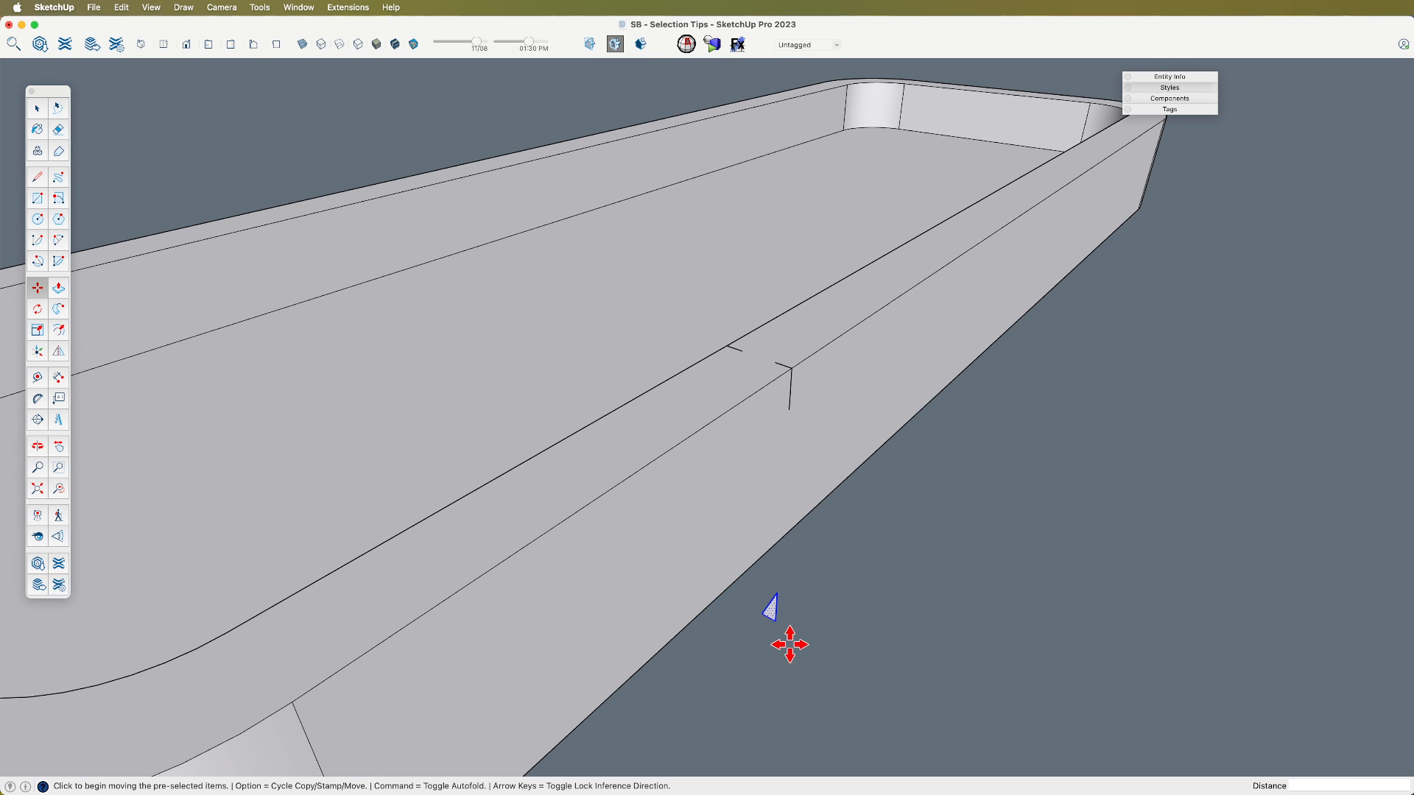
left_click(775, 619)
left_click(780, 544)
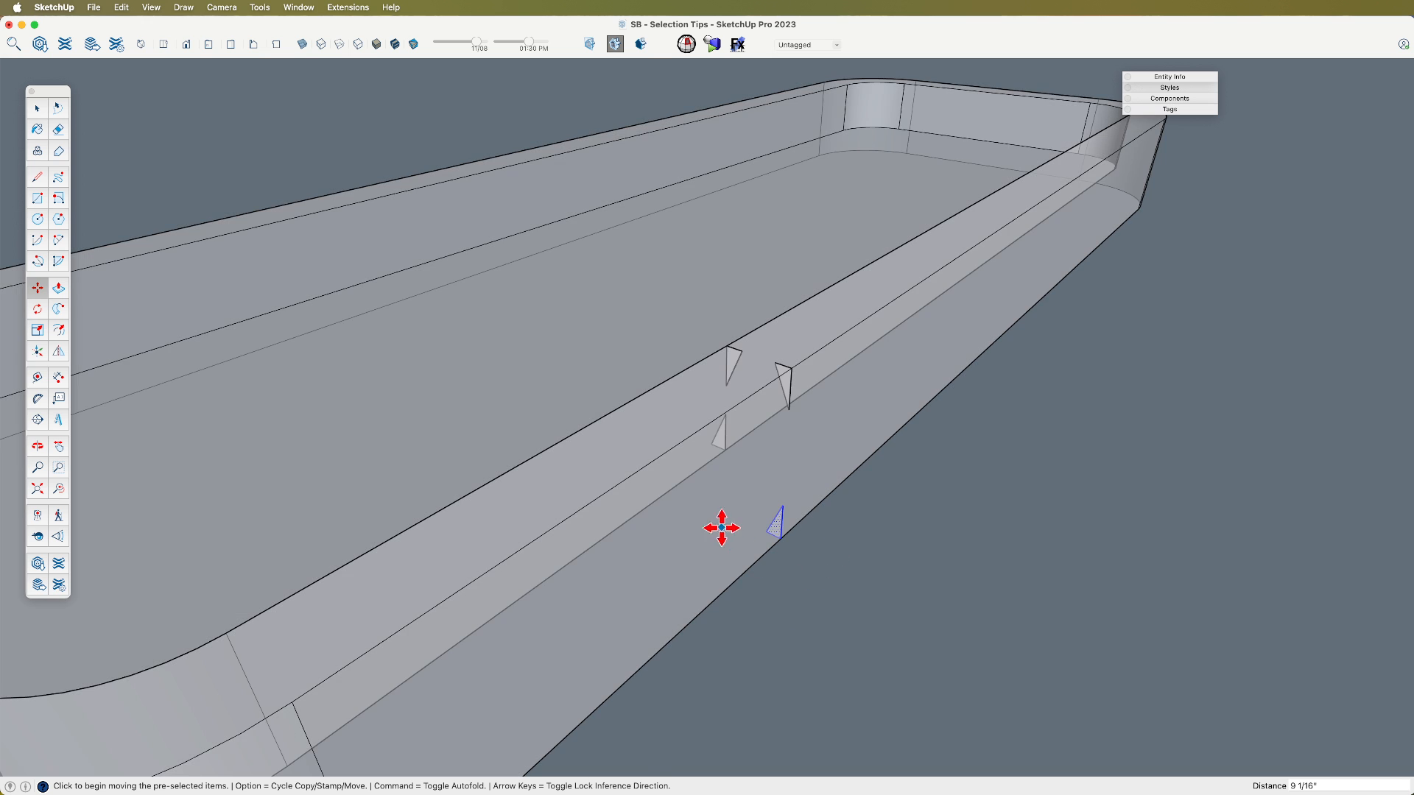
Step: Select the tray's floor face as the path and sweep the triangular floor profile around its perimeter with Follow Me
middle_click_drag(721, 527, 1182, 501)
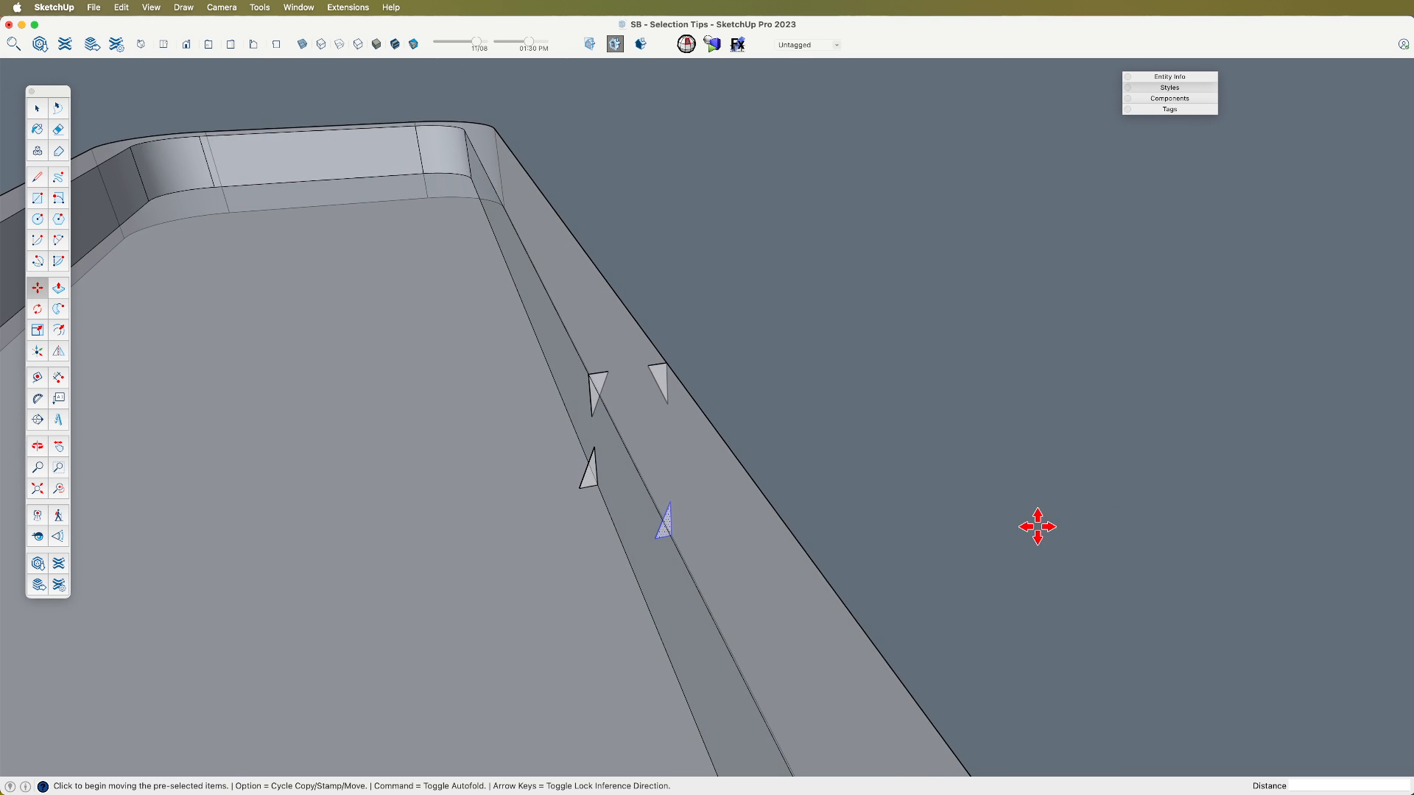
key("space")
left_click(913, 478)
scroll(912, 480, "down", 3)
middle_click_drag(643, 495, 786, 449, "shift")
left_click_drag(787, 449, 840, 495)
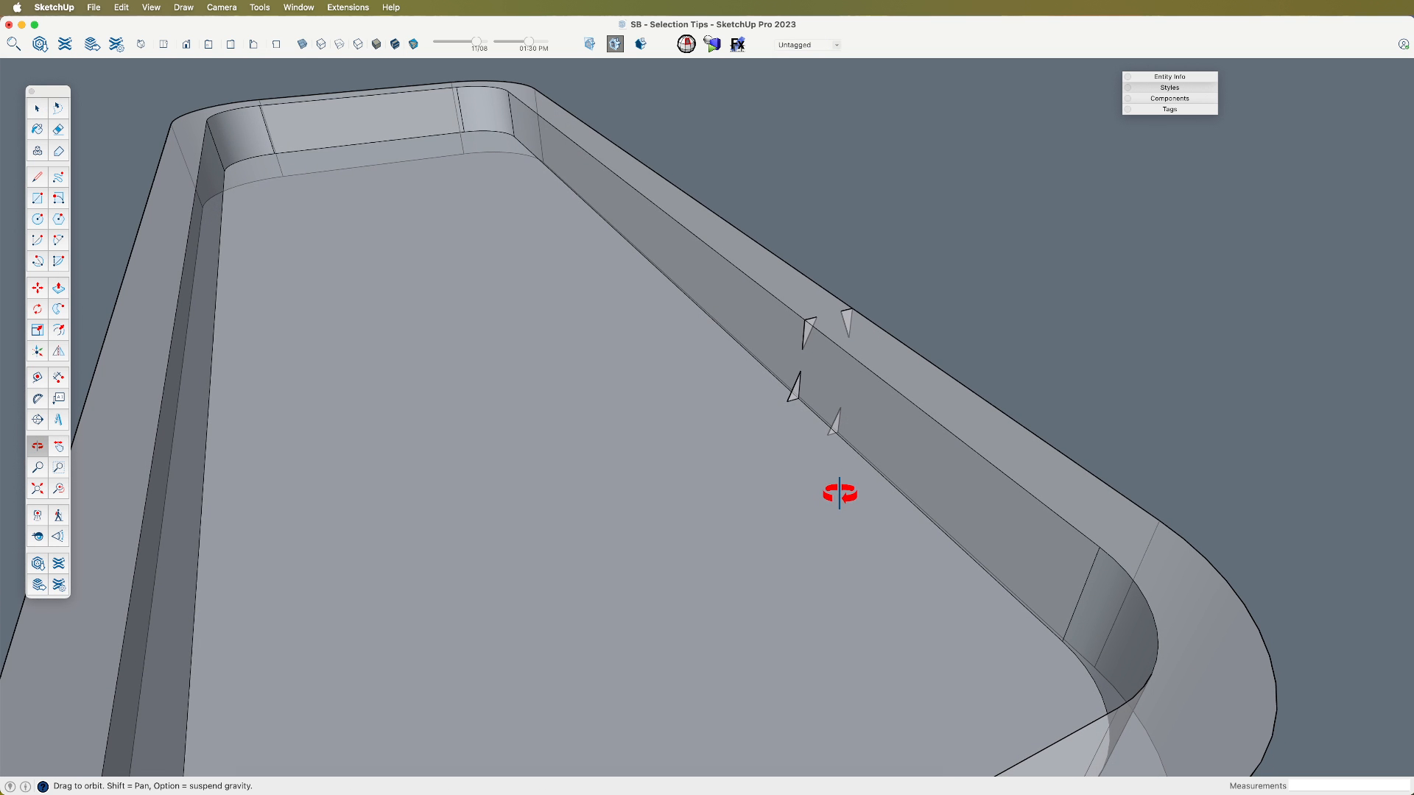
left_click_drag(786, 454, 745, 456)
key("space")
left_click(766, 442)
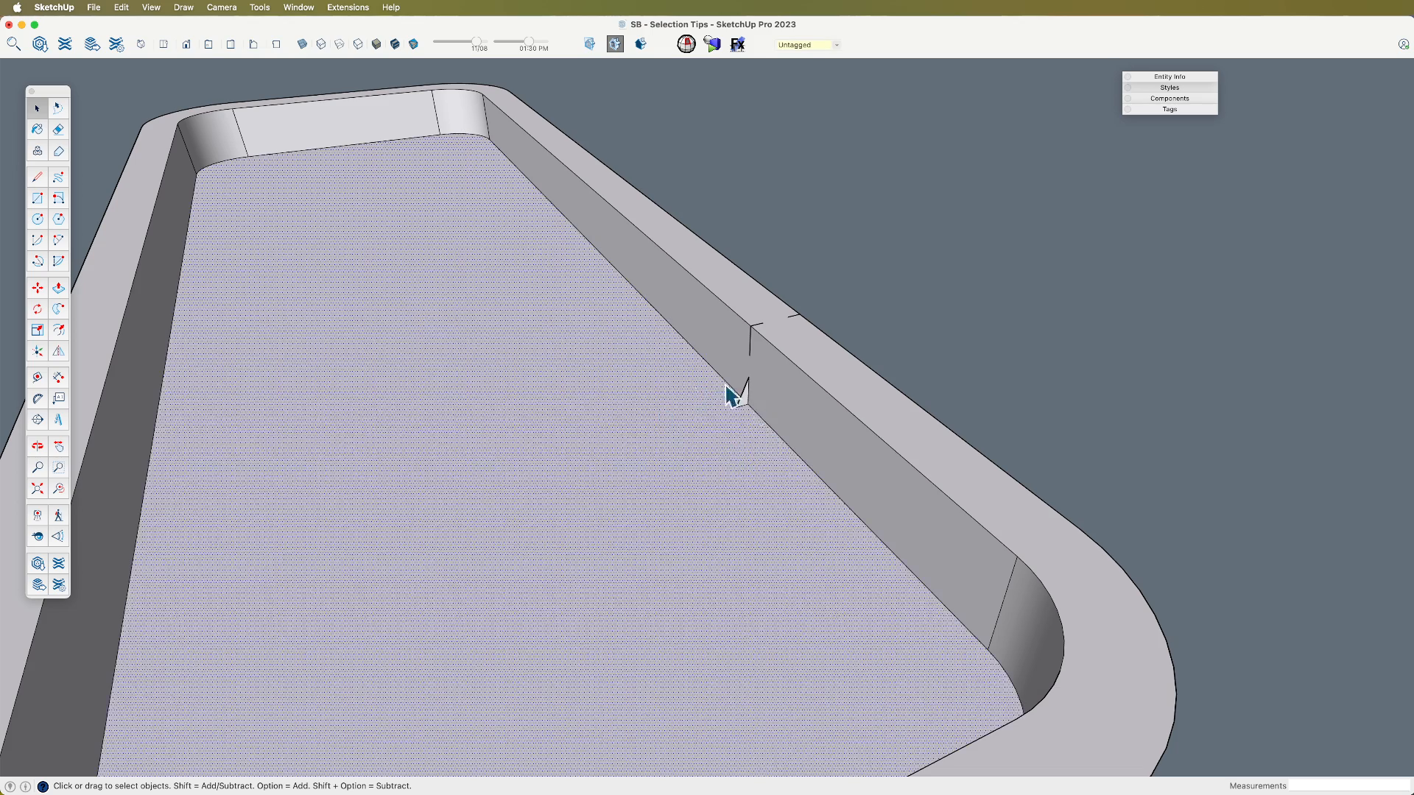
middle_click_drag(728, 388, 751, 483)
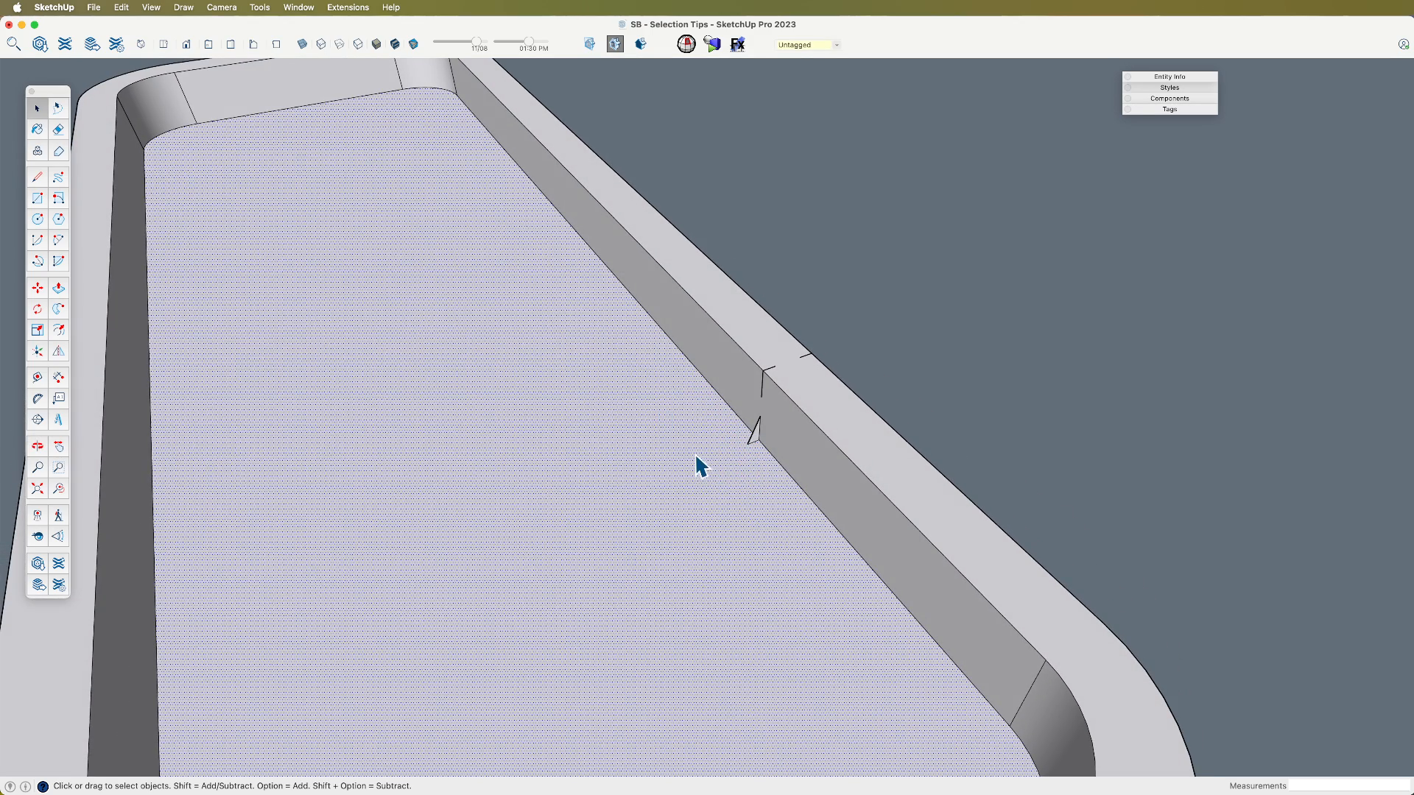
scroll(745, 451, "up", 4)
key("shift+f")
left_click(760, 429)
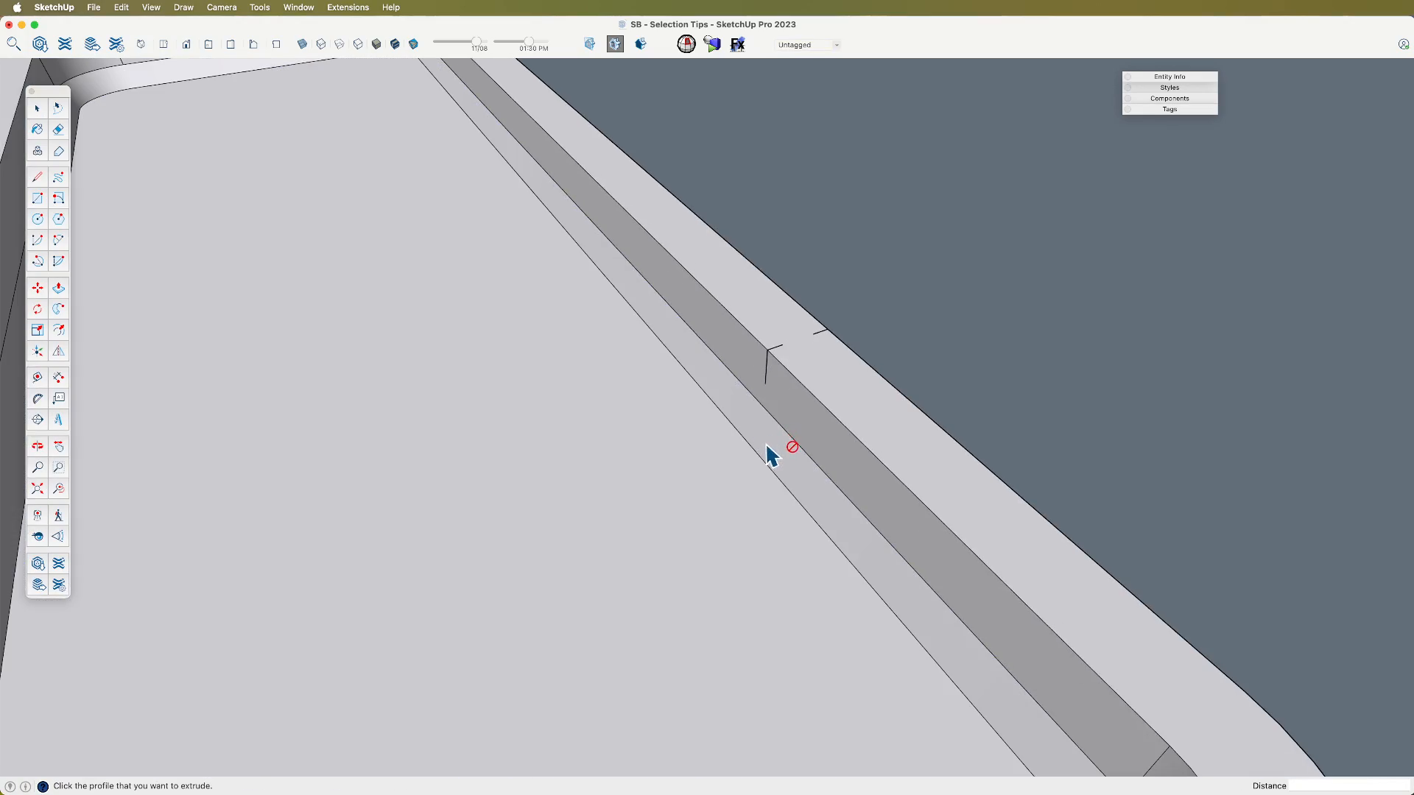
Step: Select the tray's top rim face and delete it
scroll(766, 452, "down", 6)
mouse_move(709, 469)
middle_mouse_down("shift")
mouse_move(725, 458)
mouse_move(656, 316)
mouse_move(518, 312)
mouse_move(537, 391)
mouse_move(665, 401)
mouse_move(711, 463)
middle_mouse_up("shift")
scroll(673, 442, "up", 5)
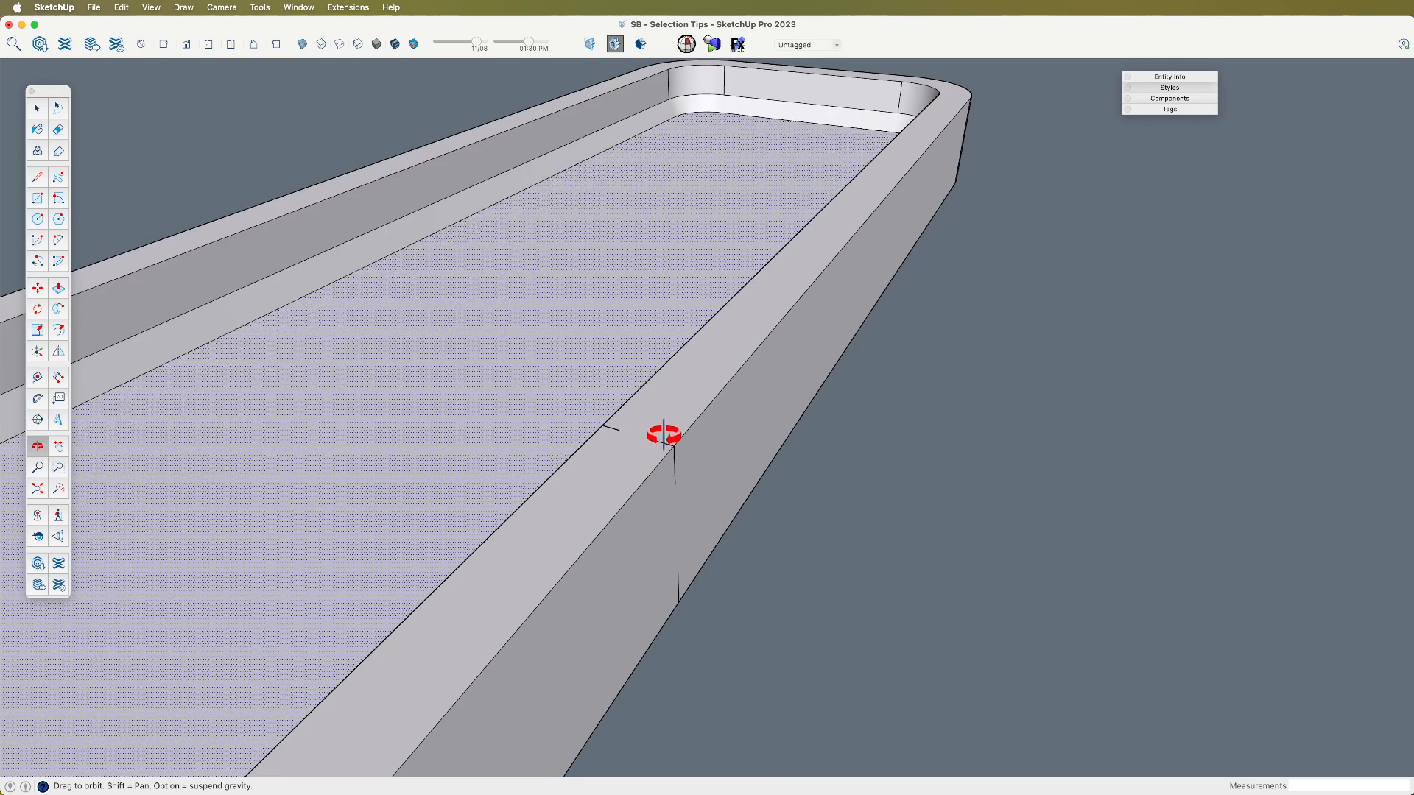
key("space")
middle_click_drag(679, 425, 650, 429)
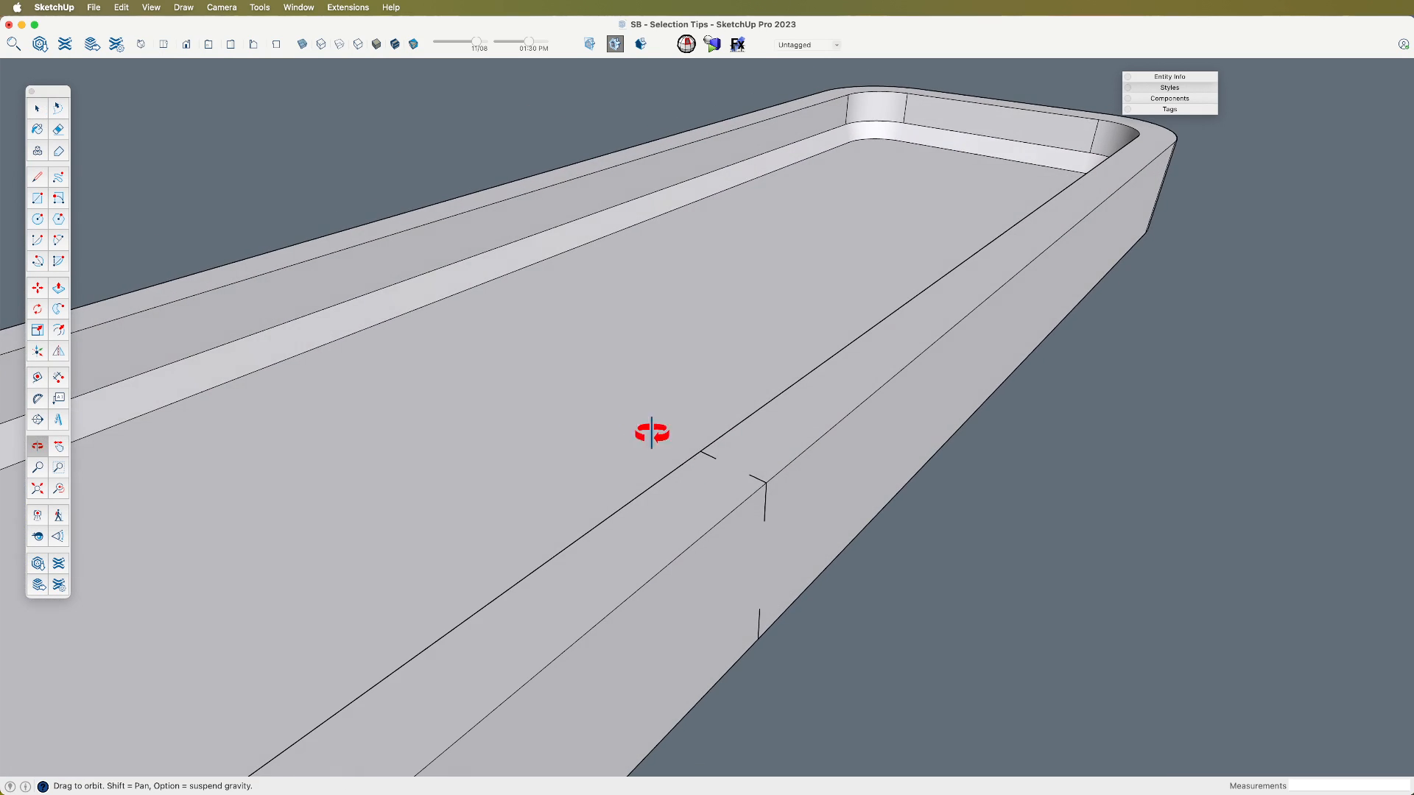
left_click(750, 463)
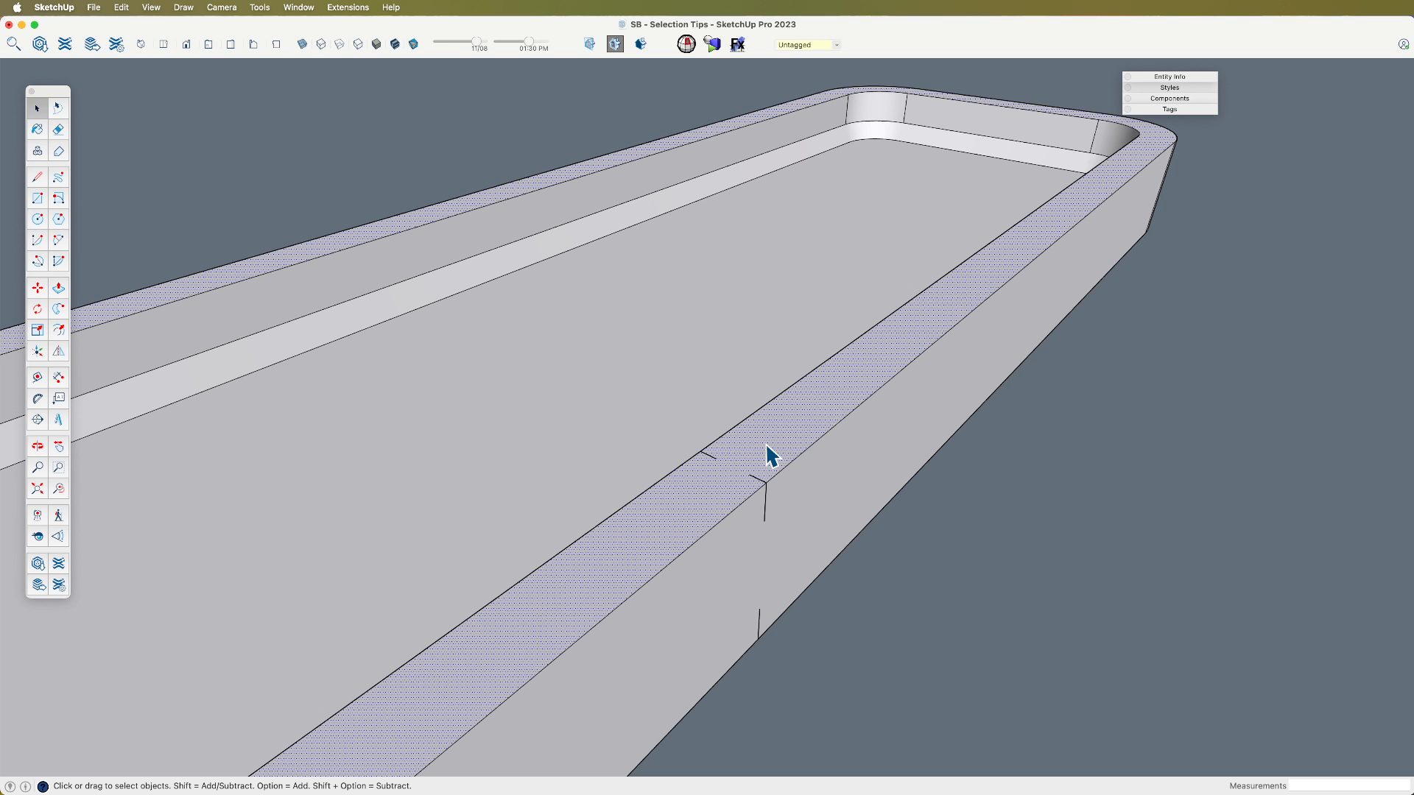
scroll(767, 449, "down", 5)
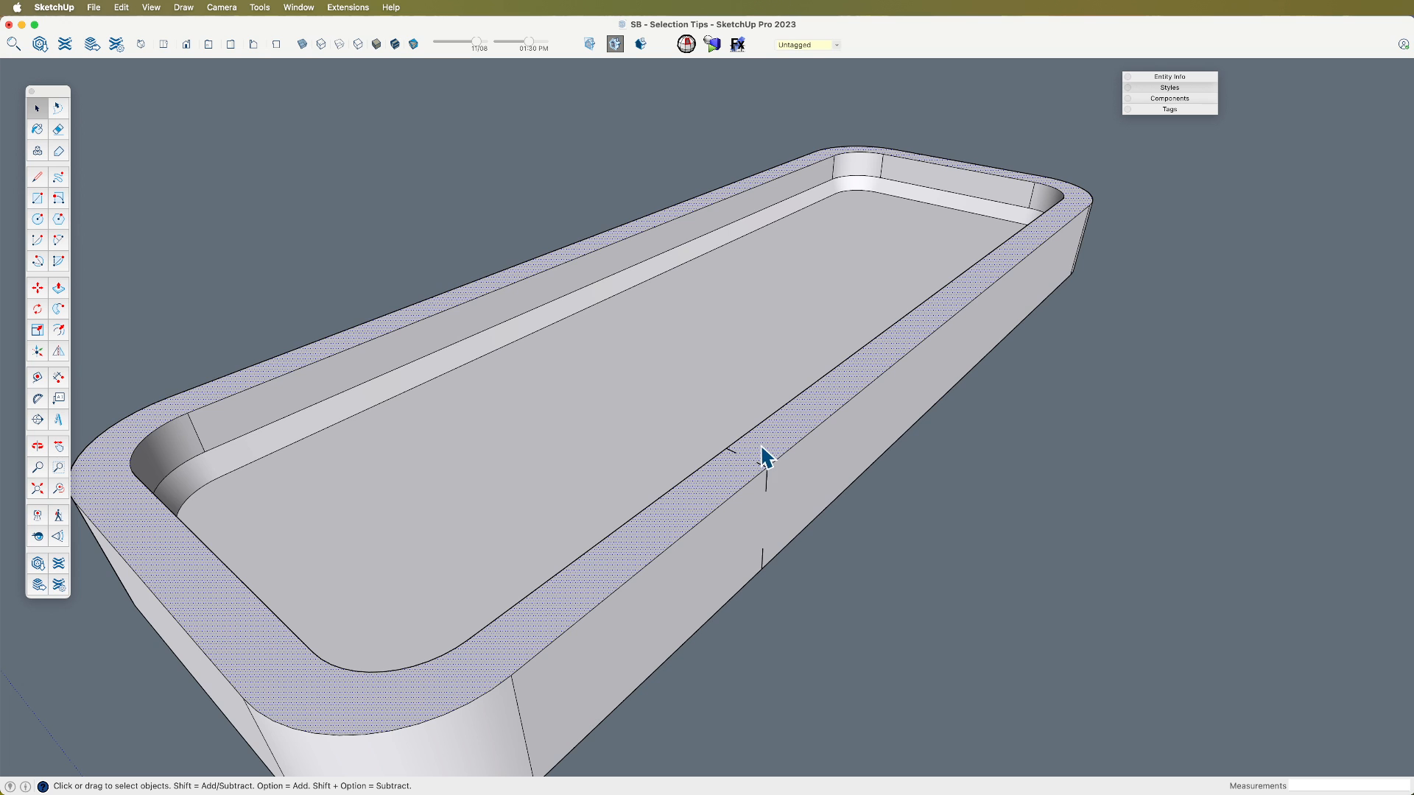
key("Delete")
scroll(746, 462, "up", 3)
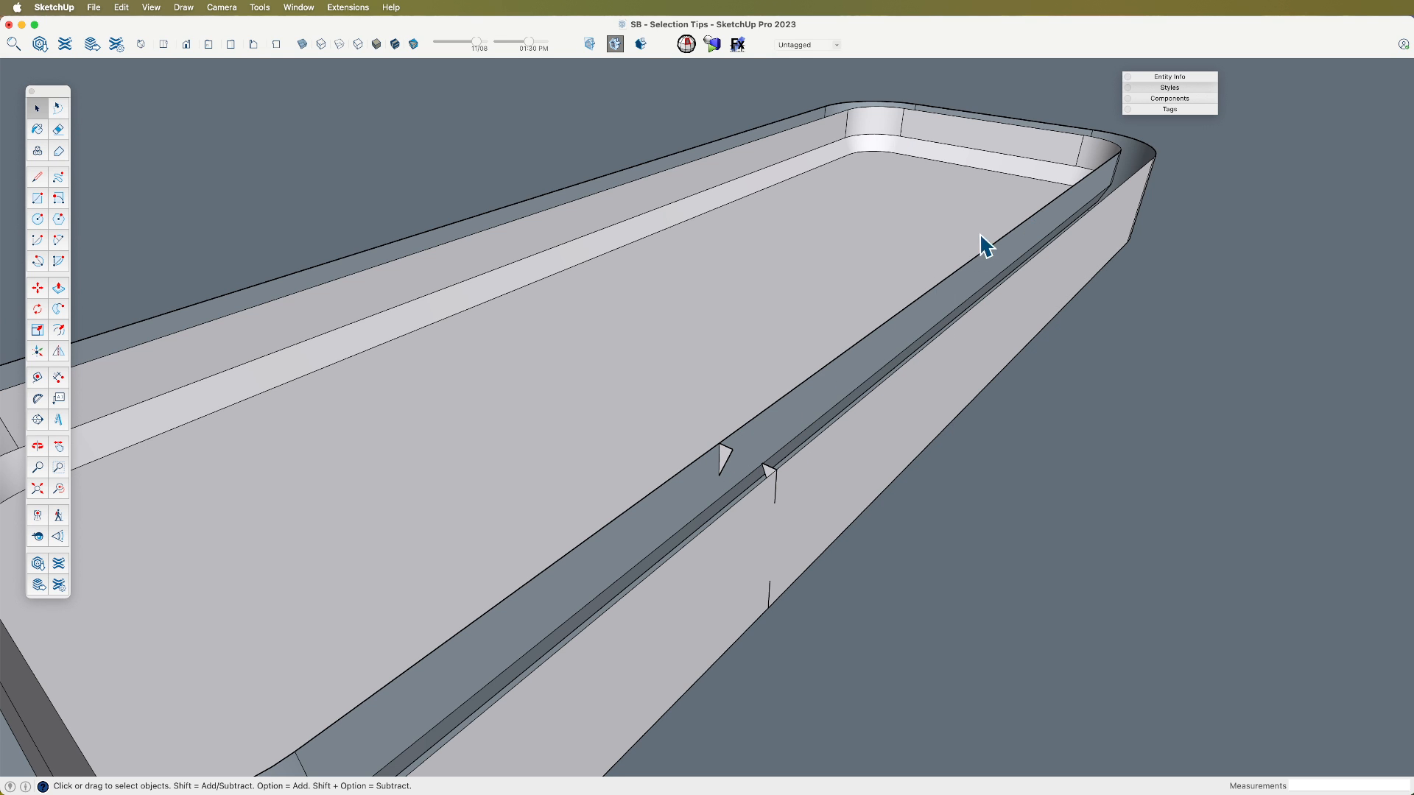
Step: Restore the tray's top rim face and copy it straight up about 7 1/8"
key("super+z")
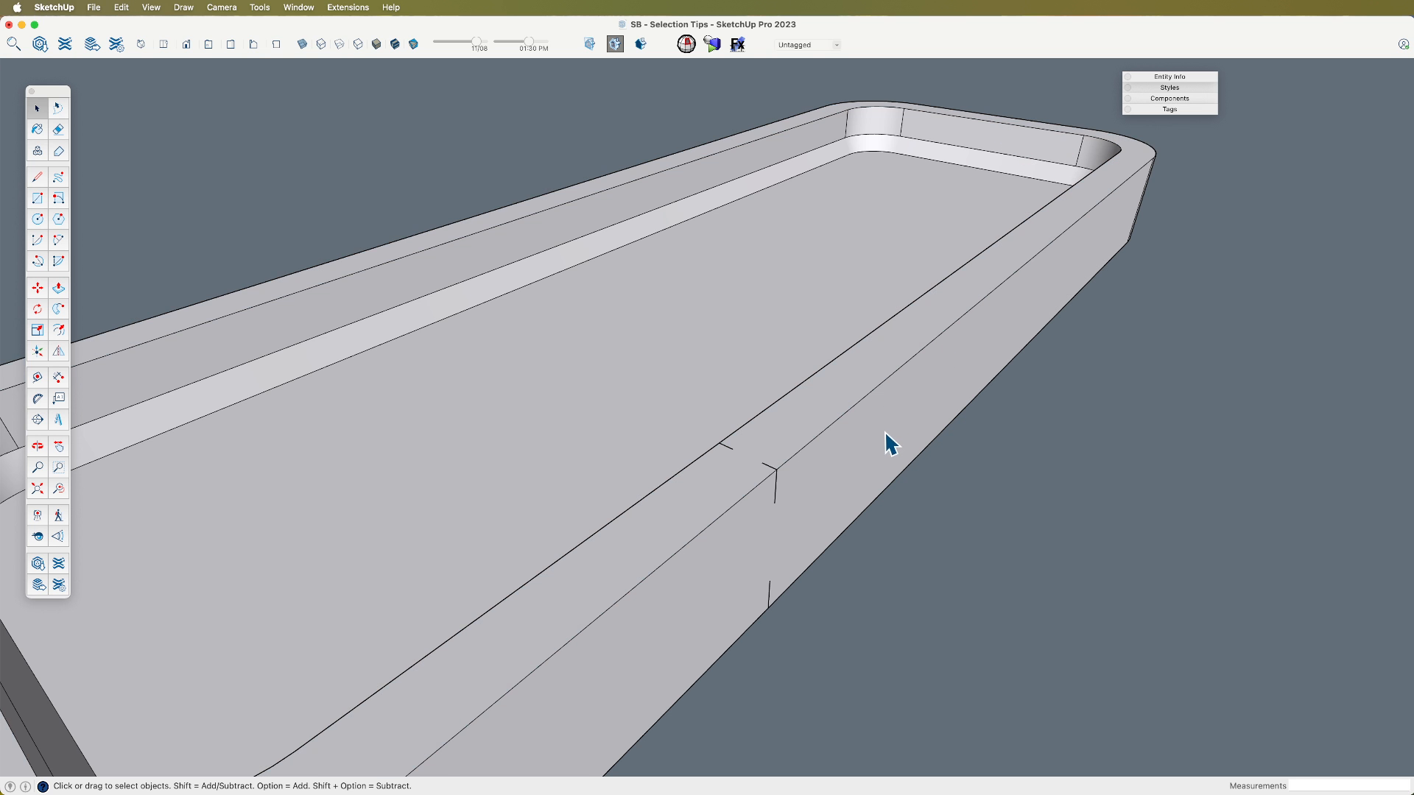
scroll(883, 434, "down", 2)
left_click(837, 413)
scroll(856, 446, "up", 1)
middle_click_drag(855, 466, 859, 435)
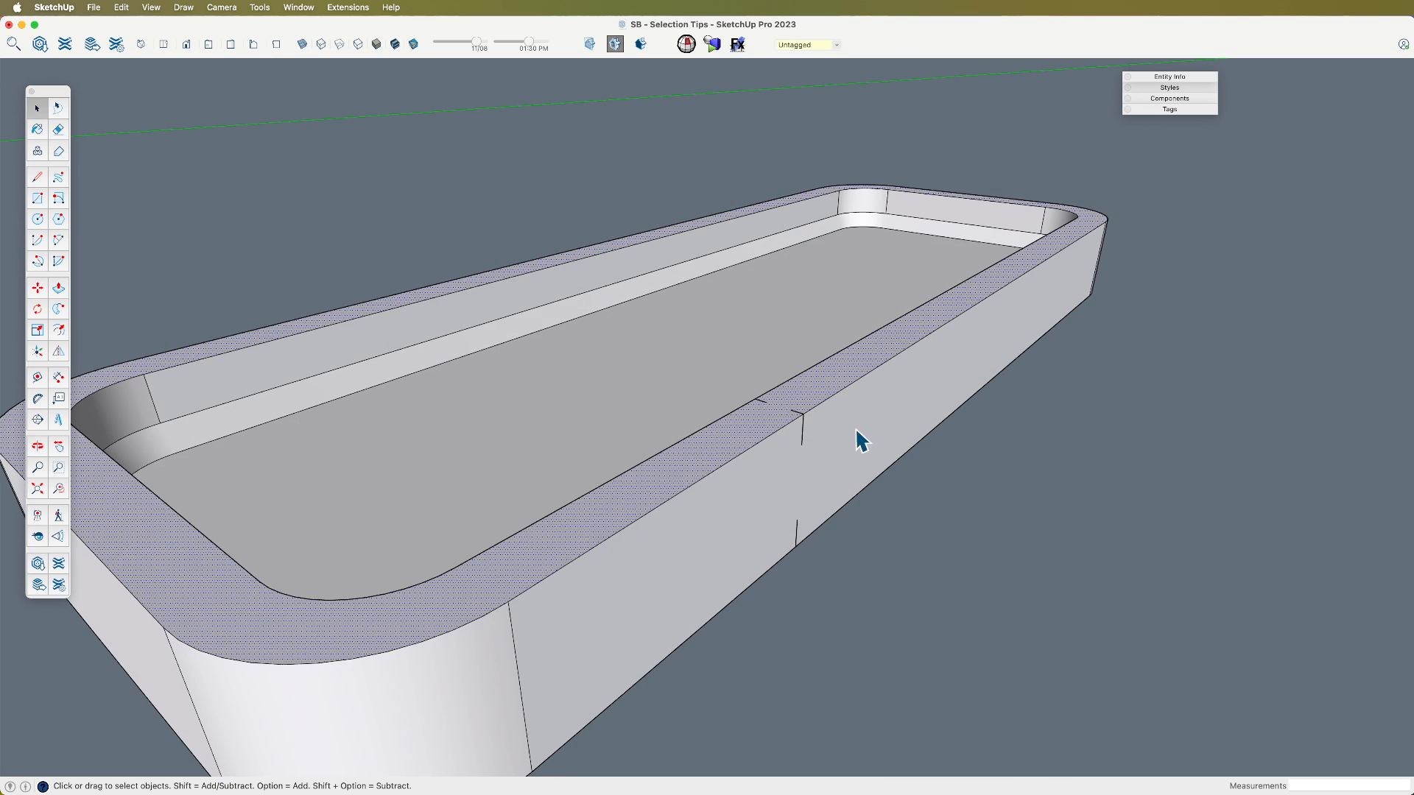
key("m")
key("alt")
left_click(848, 384)
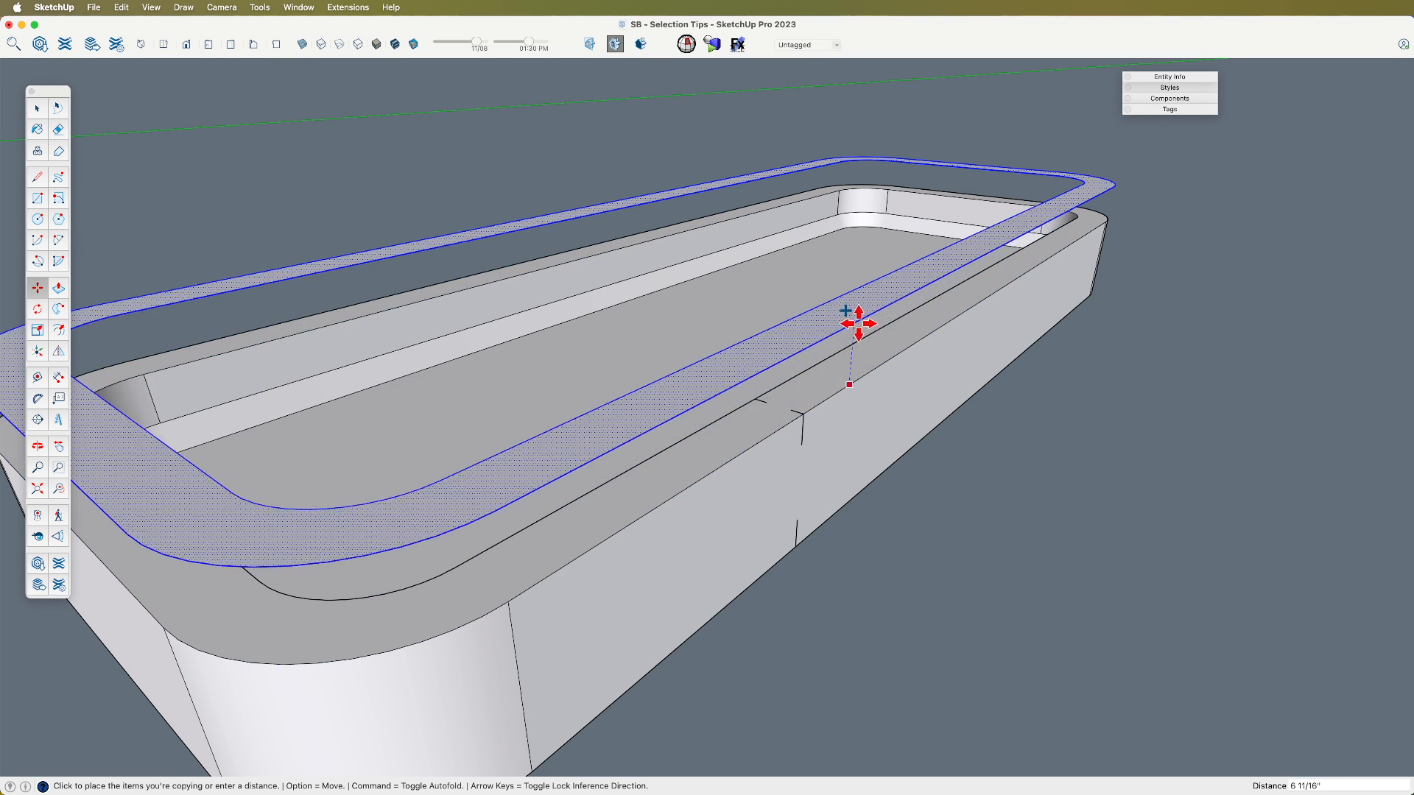
left_click(859, 319)
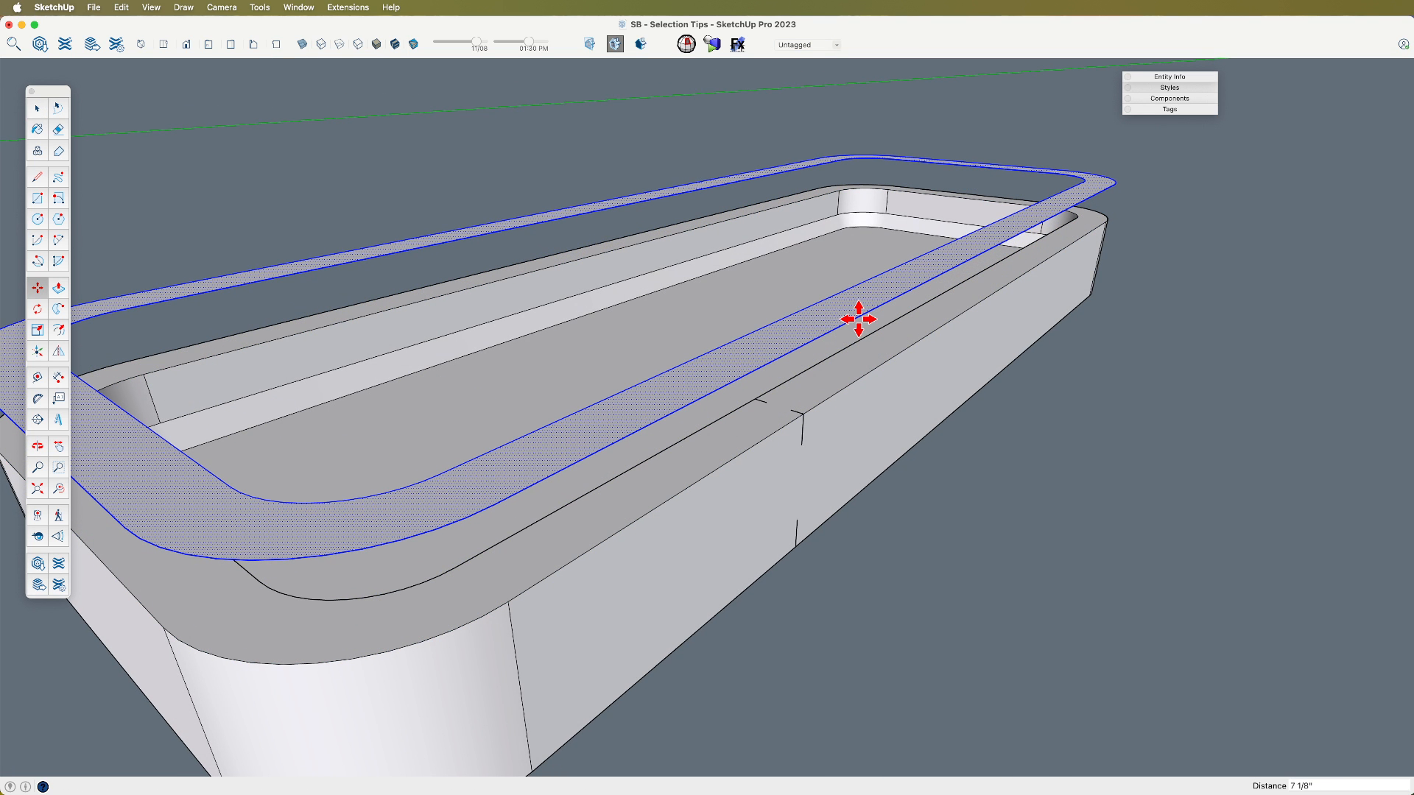
Step: Select the tray's original top rim face beneath the floating copy and delete it
middle_click_drag(830, 395, 934, 489)
key("space")
left_click(965, 467)
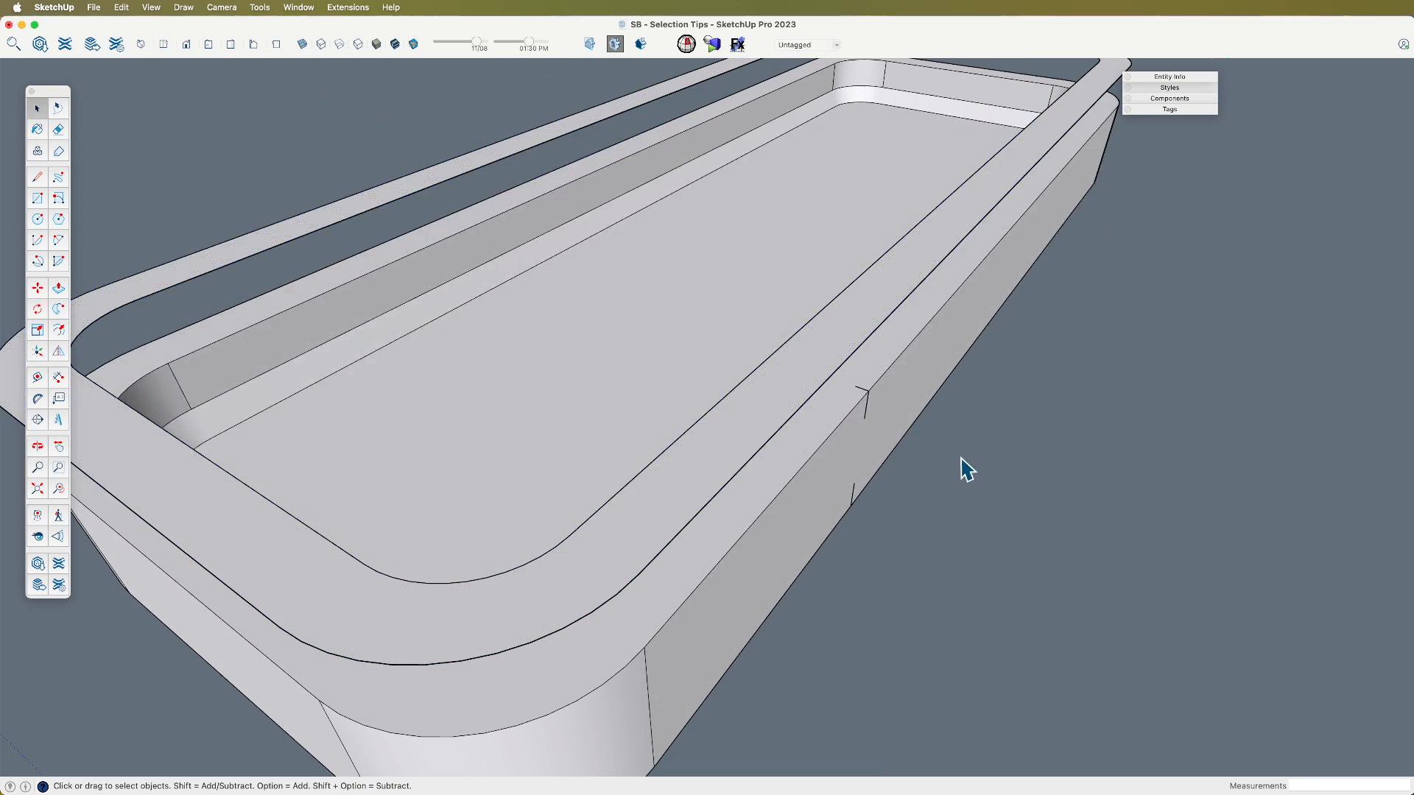
left_click(835, 410)
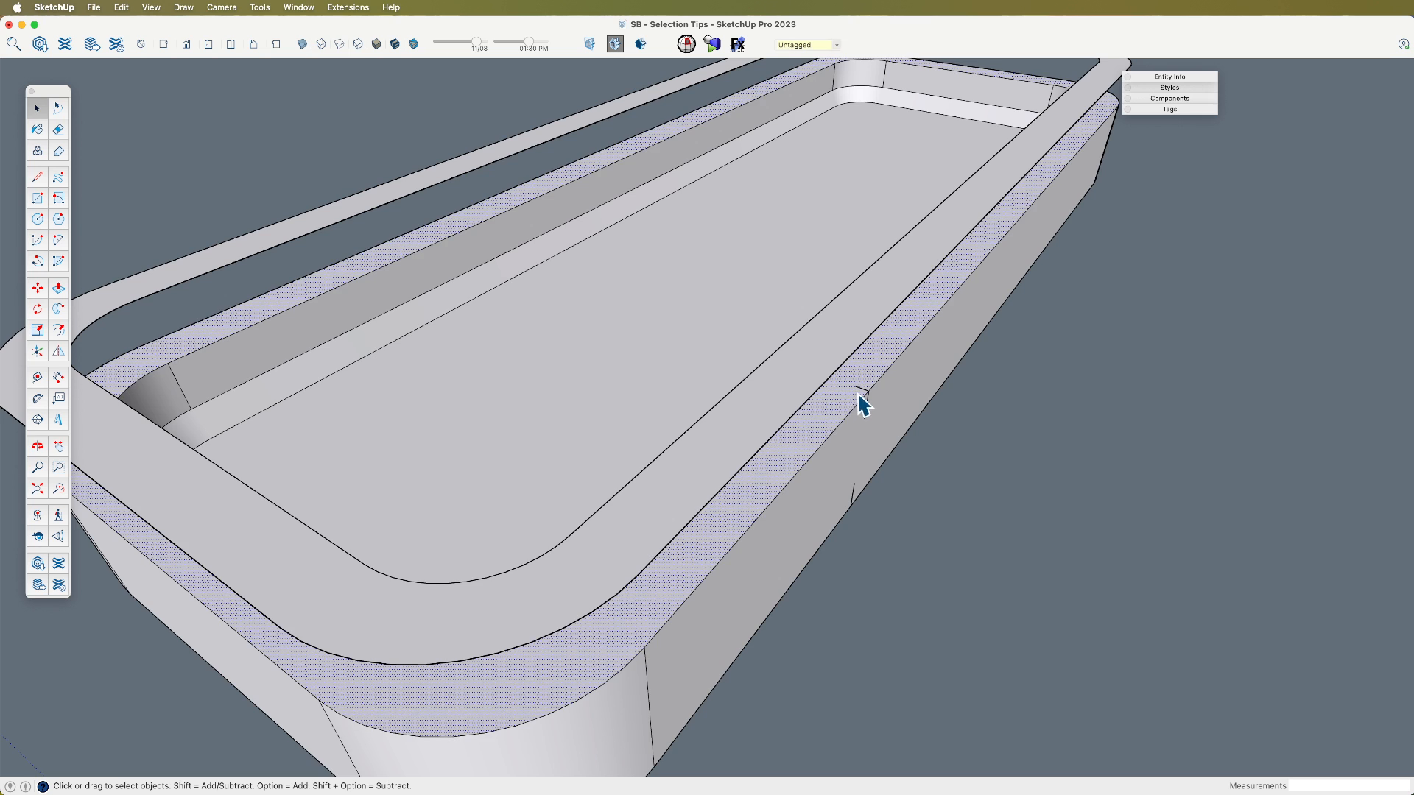
mouse_move(863, 404)
middle_mouse_down()
mouse_move(827, 442)
mouse_move(761, 369)
mouse_move(825, 418)
middle_mouse_up()
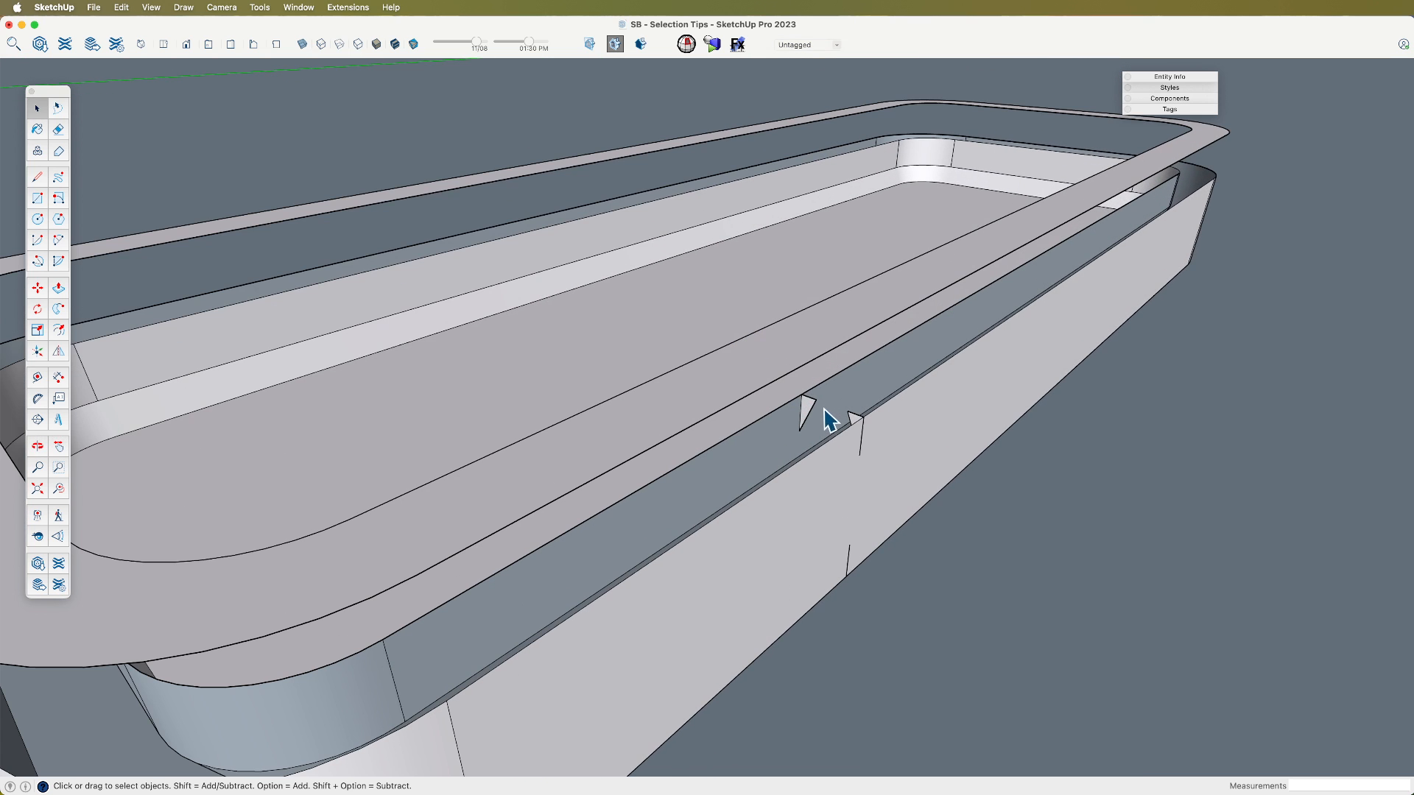
Step: Use the floating rim copy as the path and sweep the outer top-edge triangle with Follow Me
left_click(831, 337)
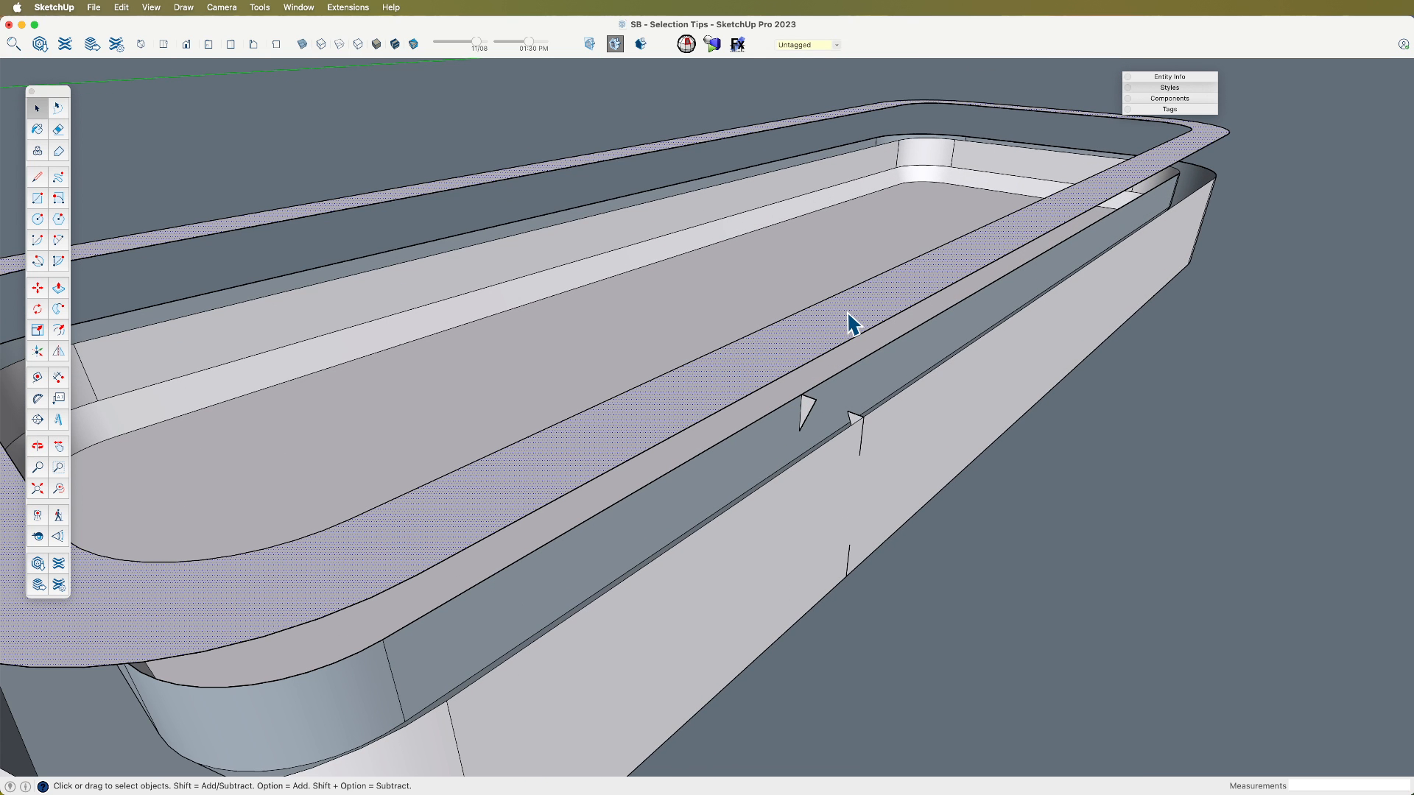
key("shift+f")
left_click(854, 417)
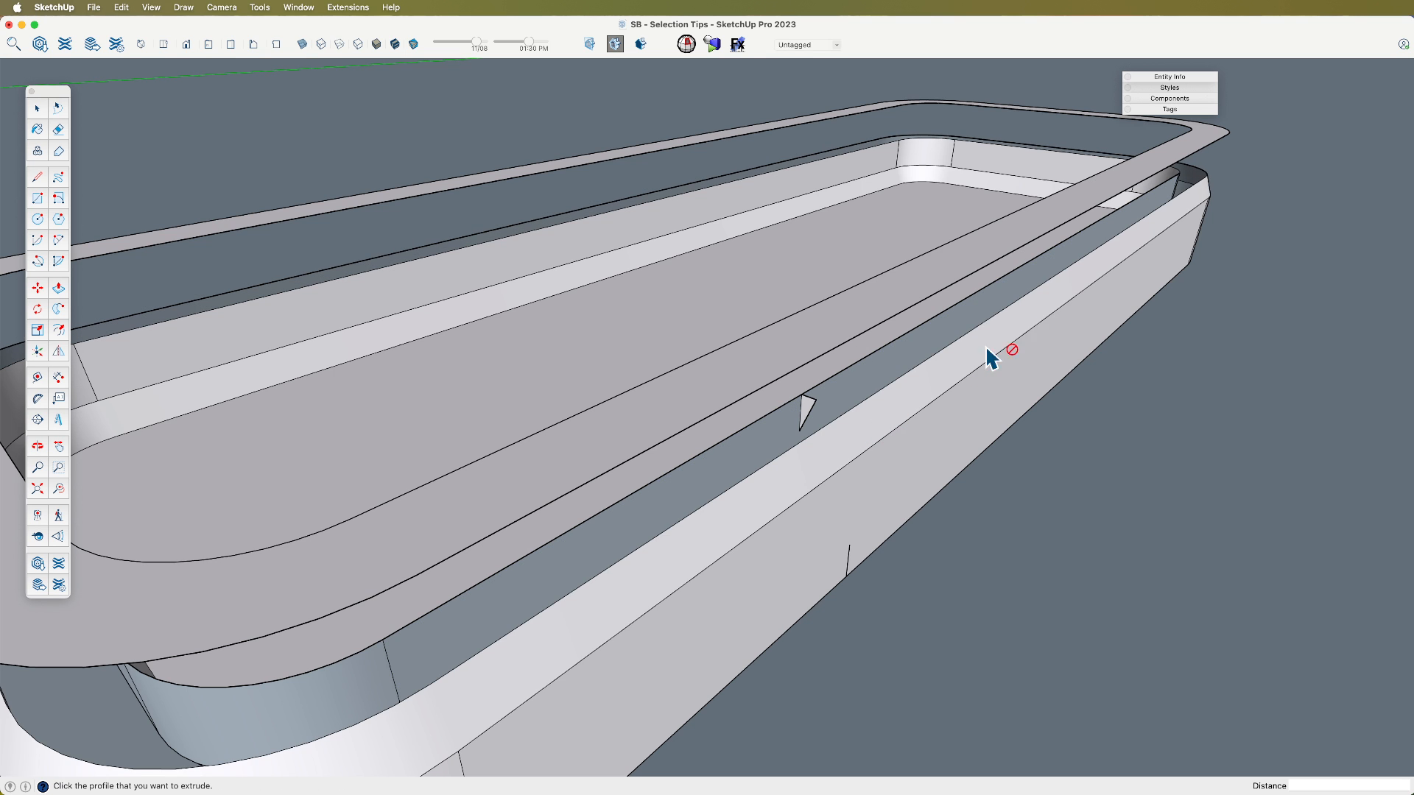
Step: Sweep the inner top-edge triangle along the floating rim copy with Follow Me and restore the tray's top rim face
key("space")
left_click(816, 338)
left_click(857, 316)
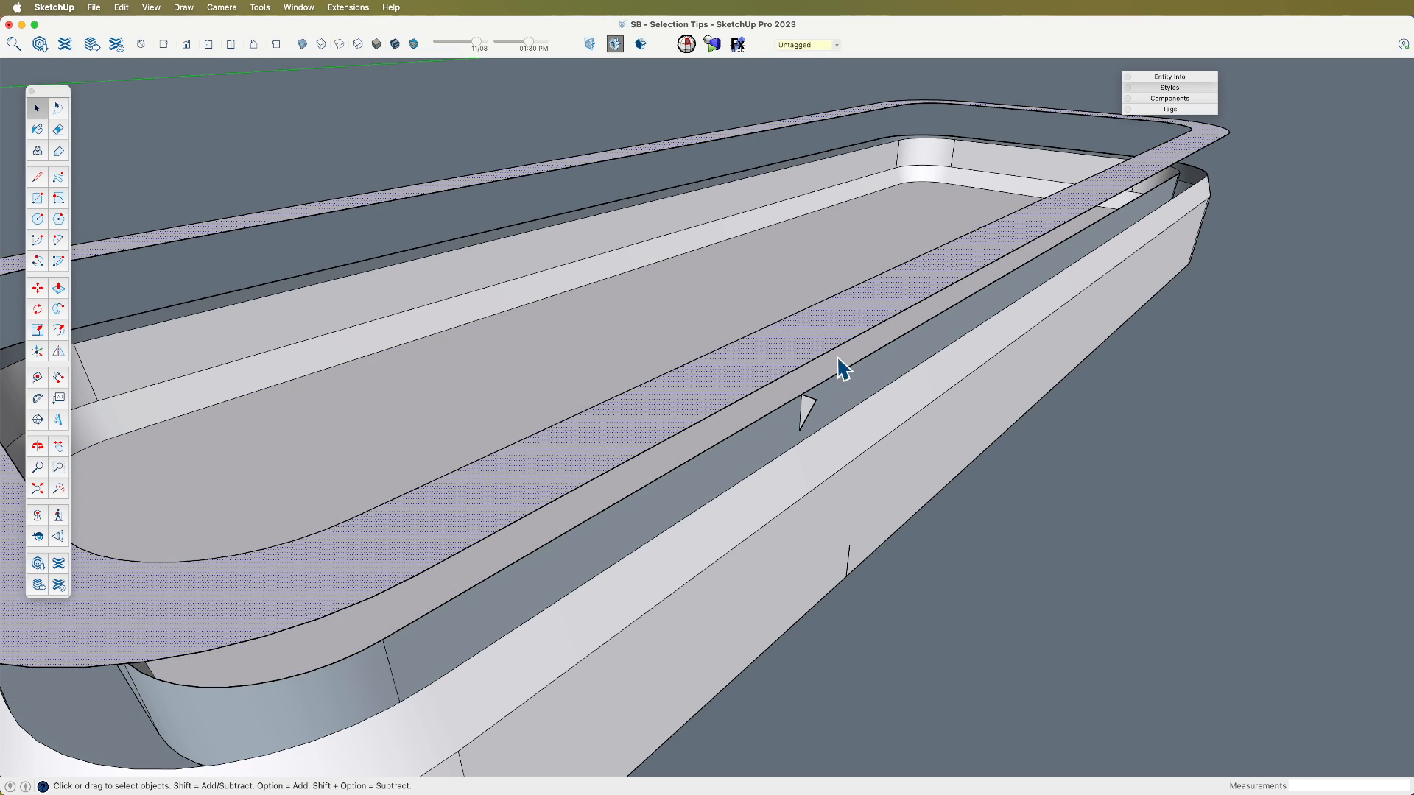
middle_click_drag(810, 410, 769, 418)
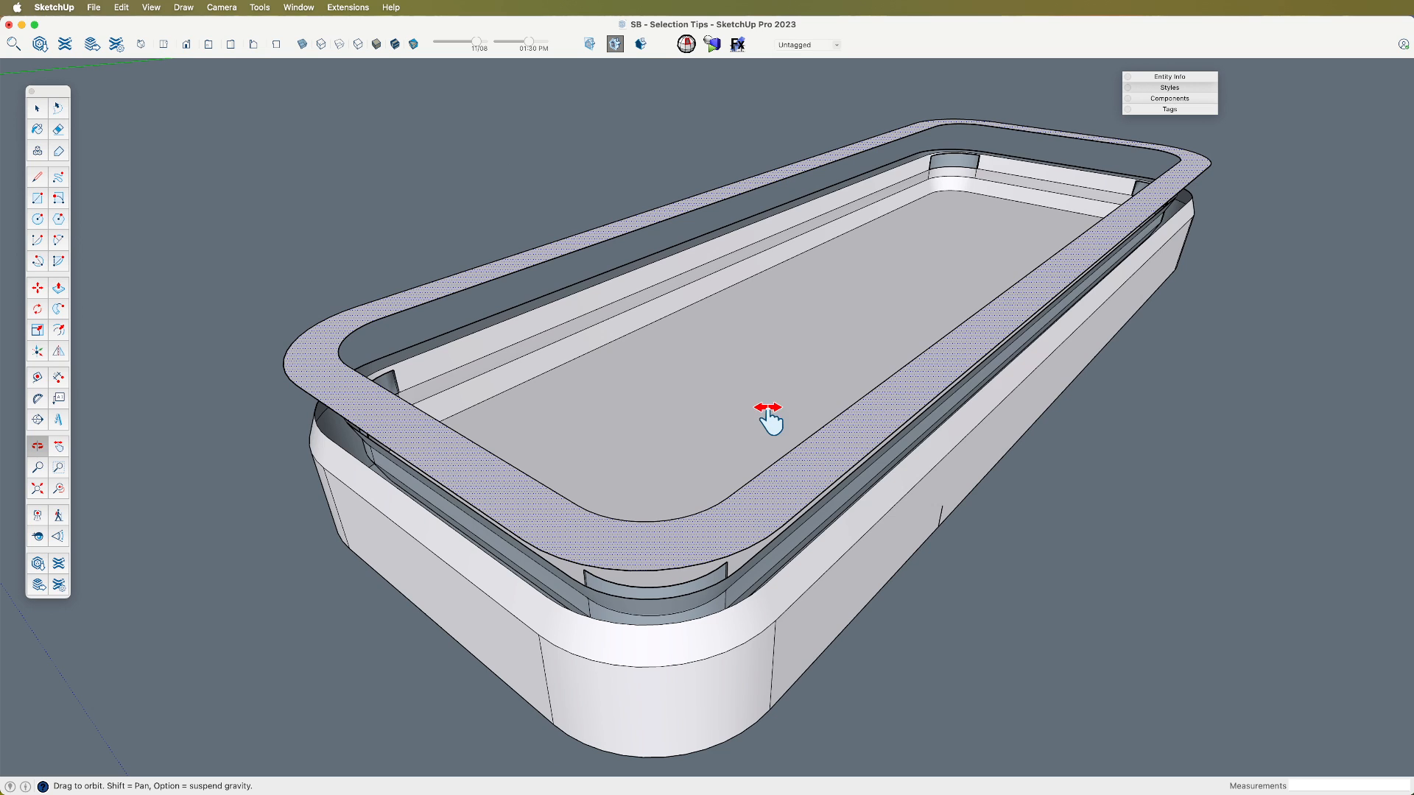
key("super+z")
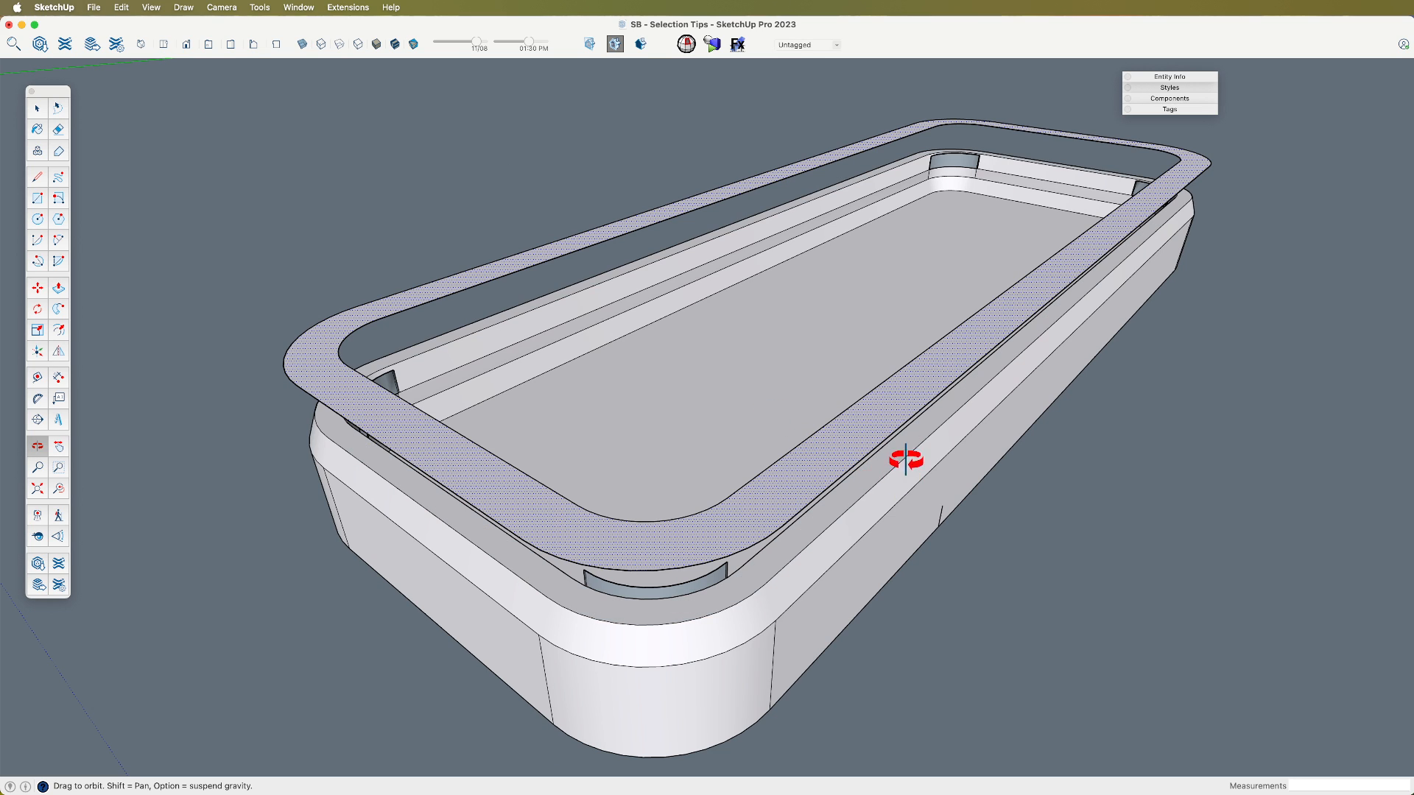
Step: Delete the floating rim copy with its edges and check the swept inner corner of the tray
key("space")
double_click(828, 444)
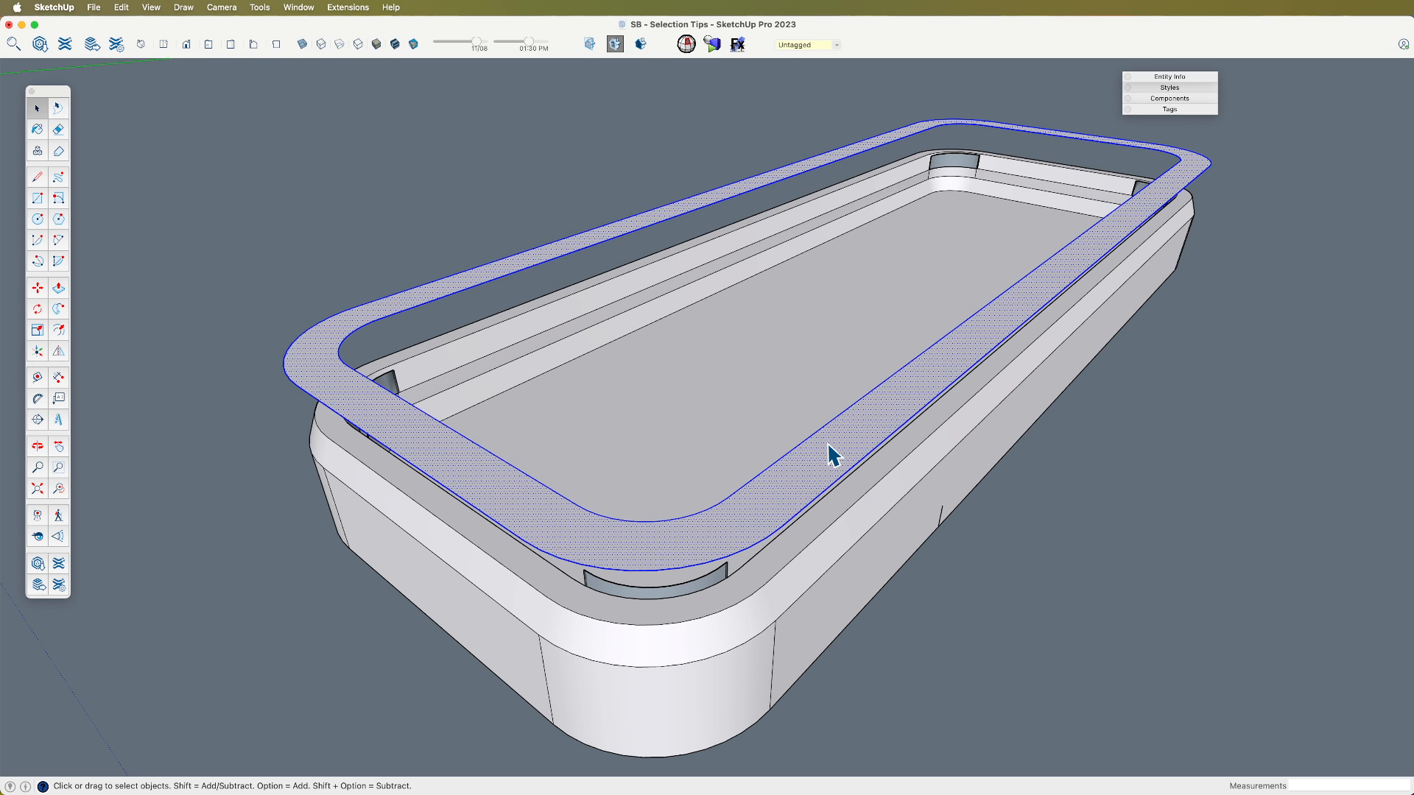
key("Delete")
scroll(435, 393, "up", 3)
middle_click_drag(436, 393, 655, 343)
left_click(621, 393)
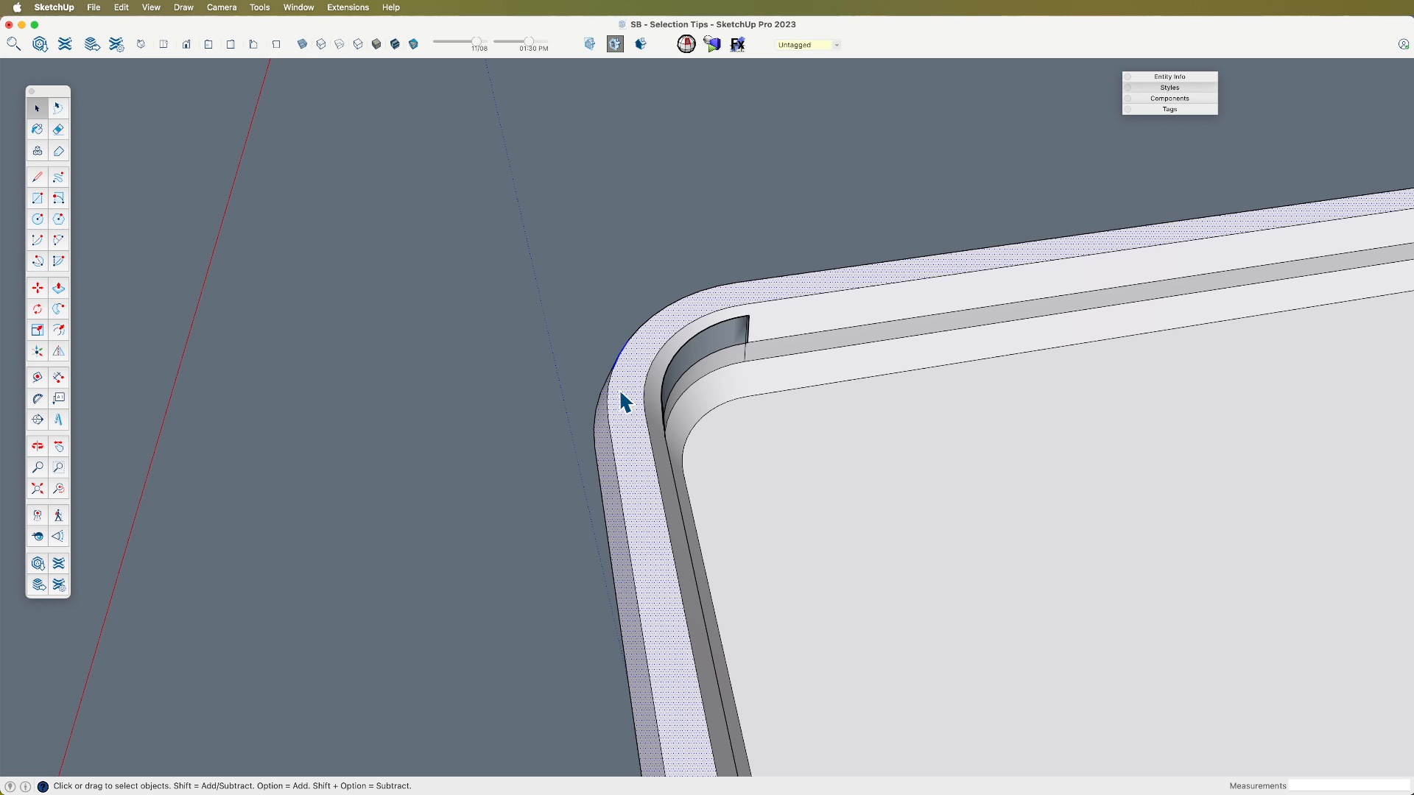
middle_click_drag(783, 352, 678, 390)
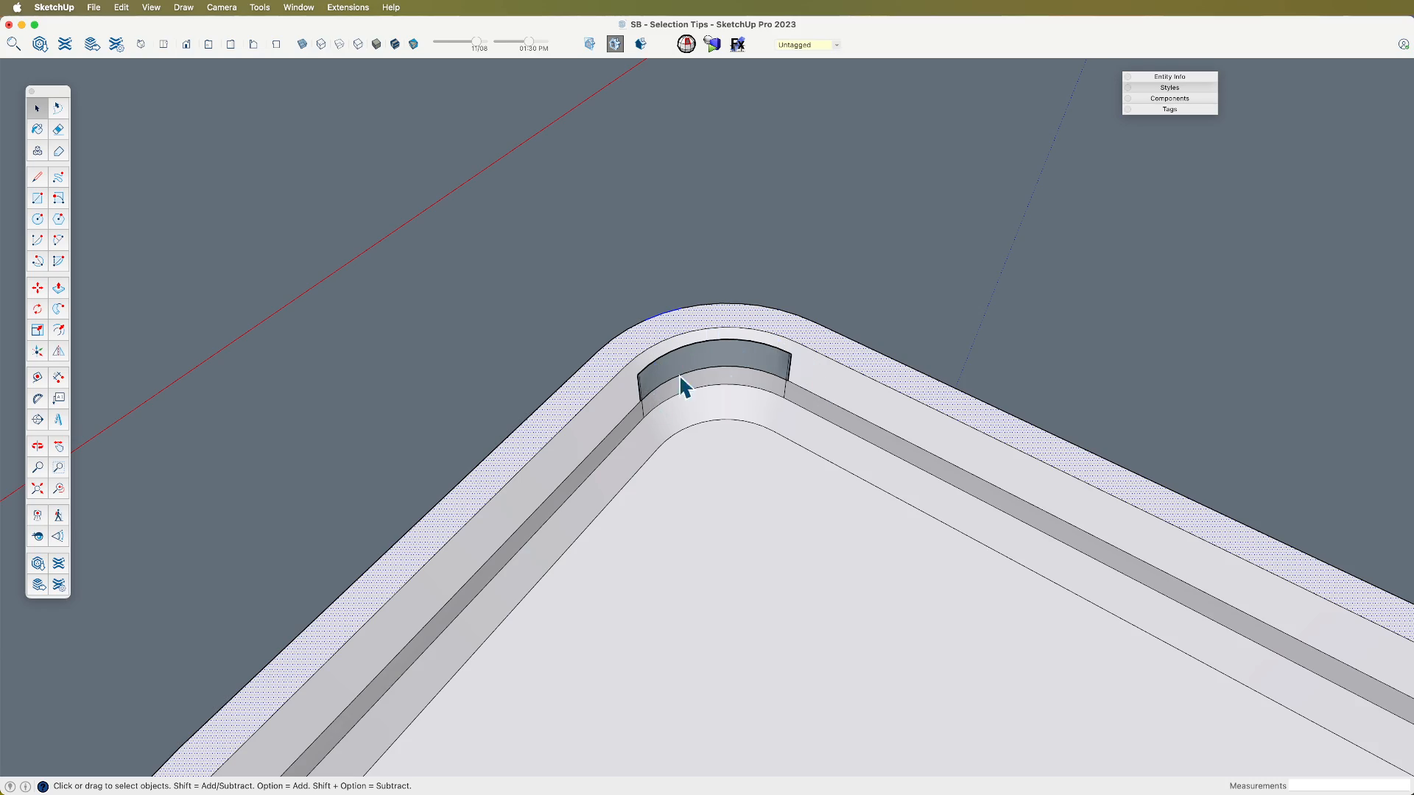
Step: Bring back the floating rim copy and pick separate segments of its outer and inner edges
scroll(679, 390, "down", 3)
middle_click_drag(678, 448, 859, 404)
key("shift")
left_click(869, 353)
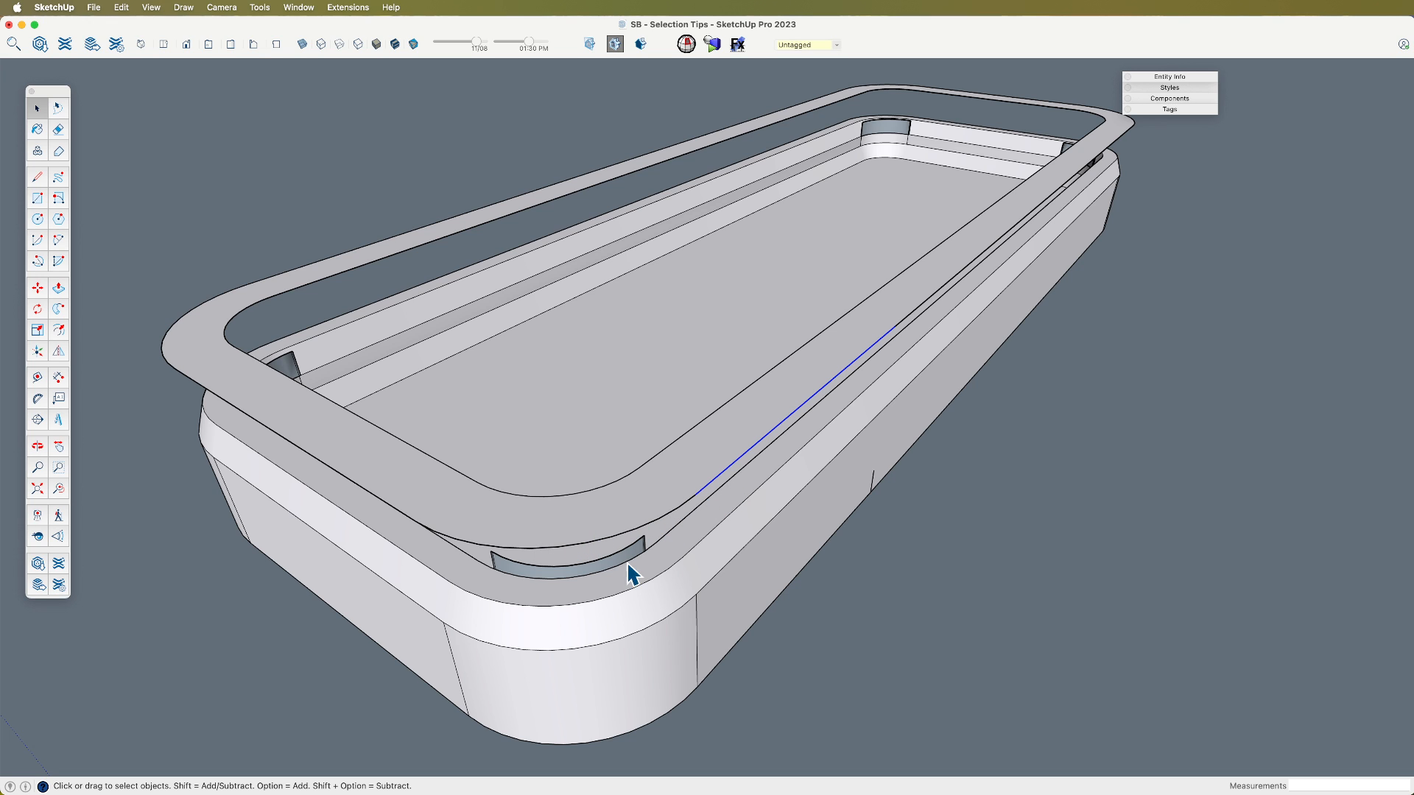
left_click(701, 425)
middle_click_drag(758, 432, 780, 447)
Step: Undo the top-edge Follow Me sweeps and the deletion of the tray's top rim face
key("super+z")
key("super+z")
key("super+z")
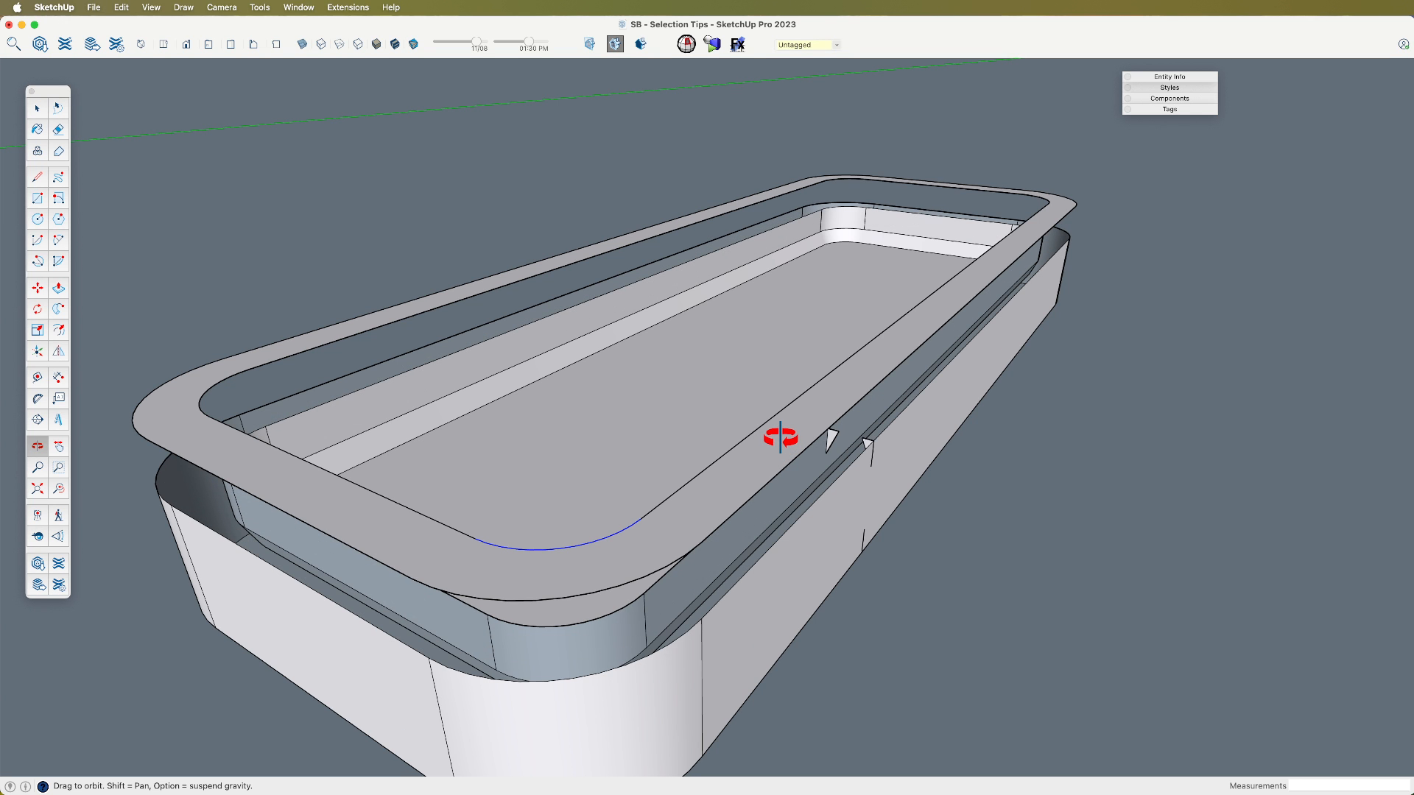
key("super+z")
Step: Copy the floating rim face straight up about 5 5/8" to make a second path copy
key("space")
left_click(836, 410)
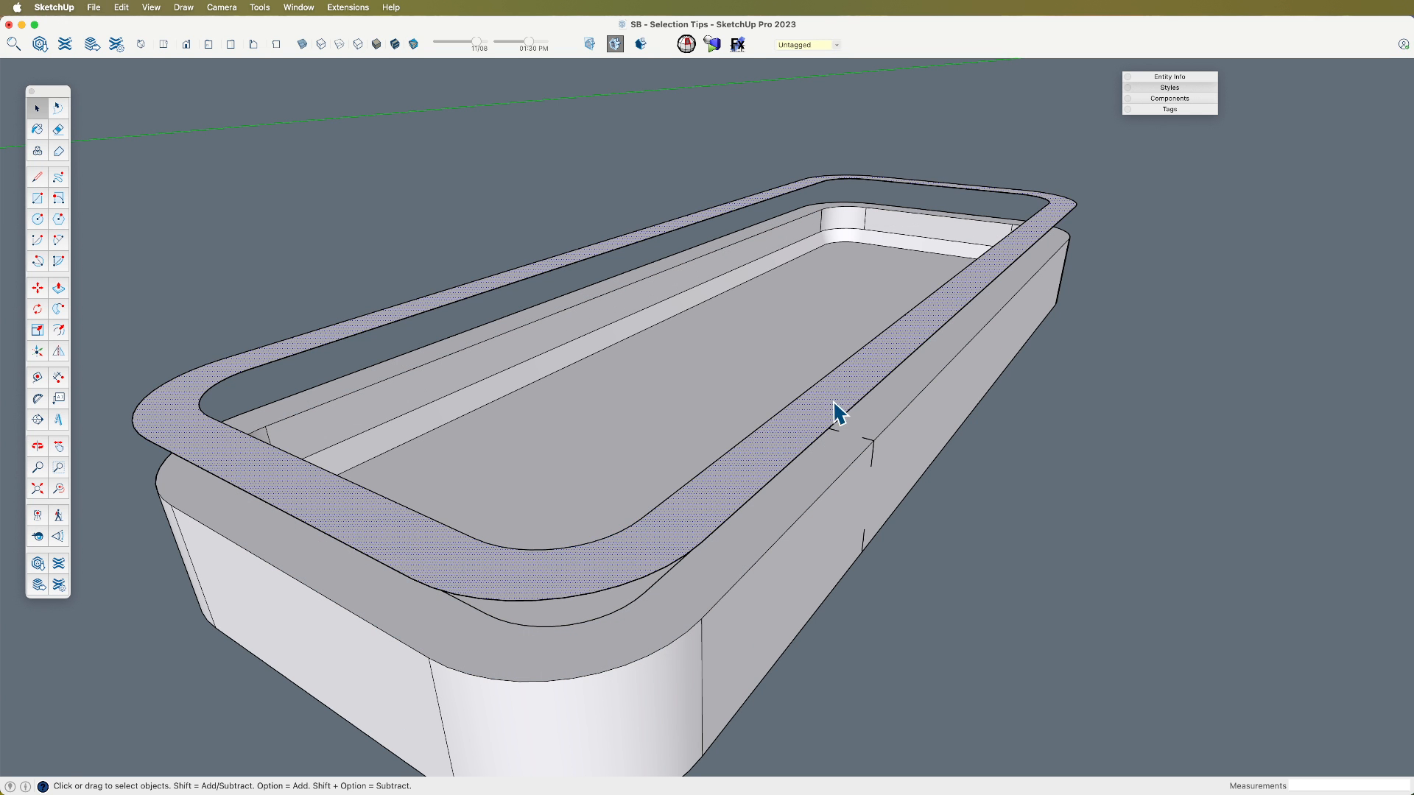
key("m")
left_click(858, 371)
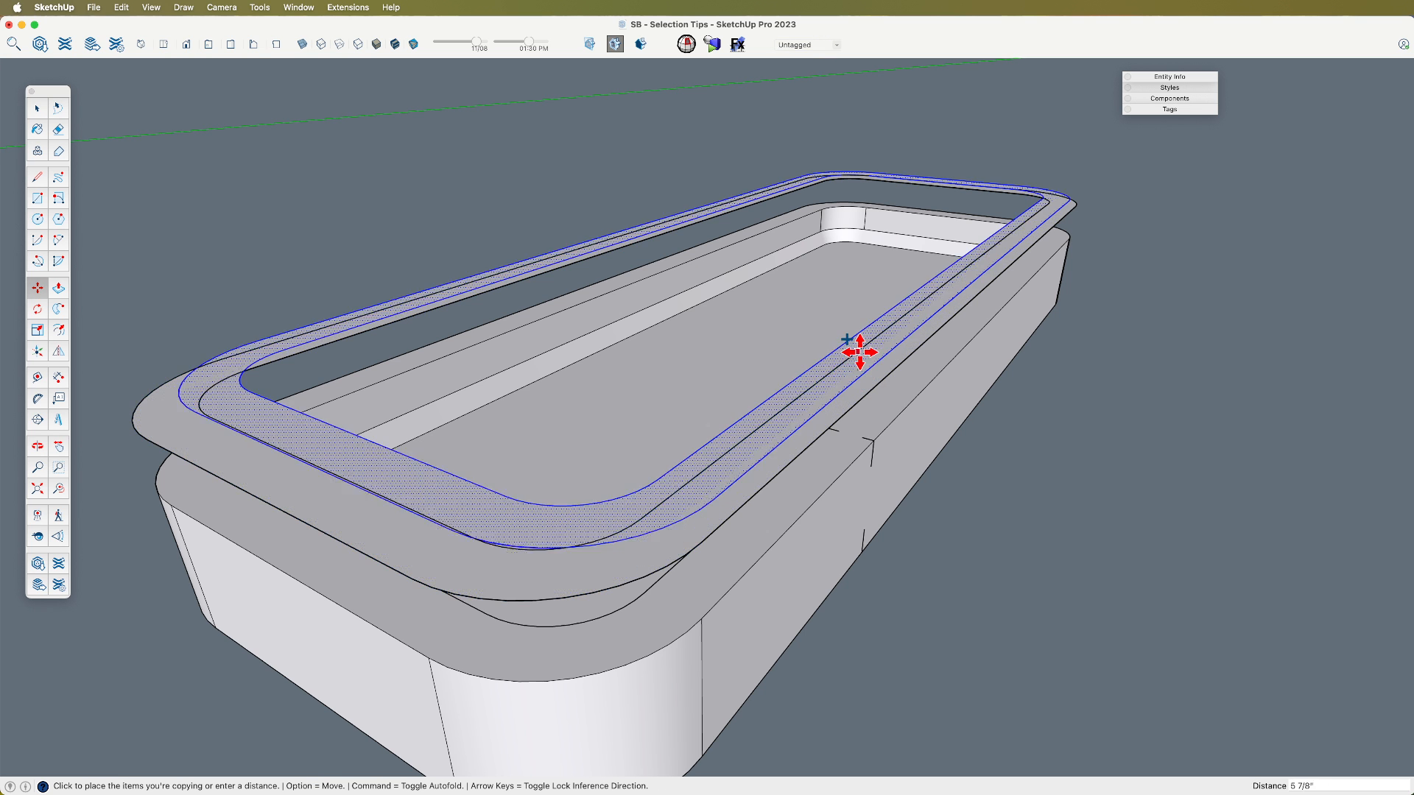
left_click(861, 319)
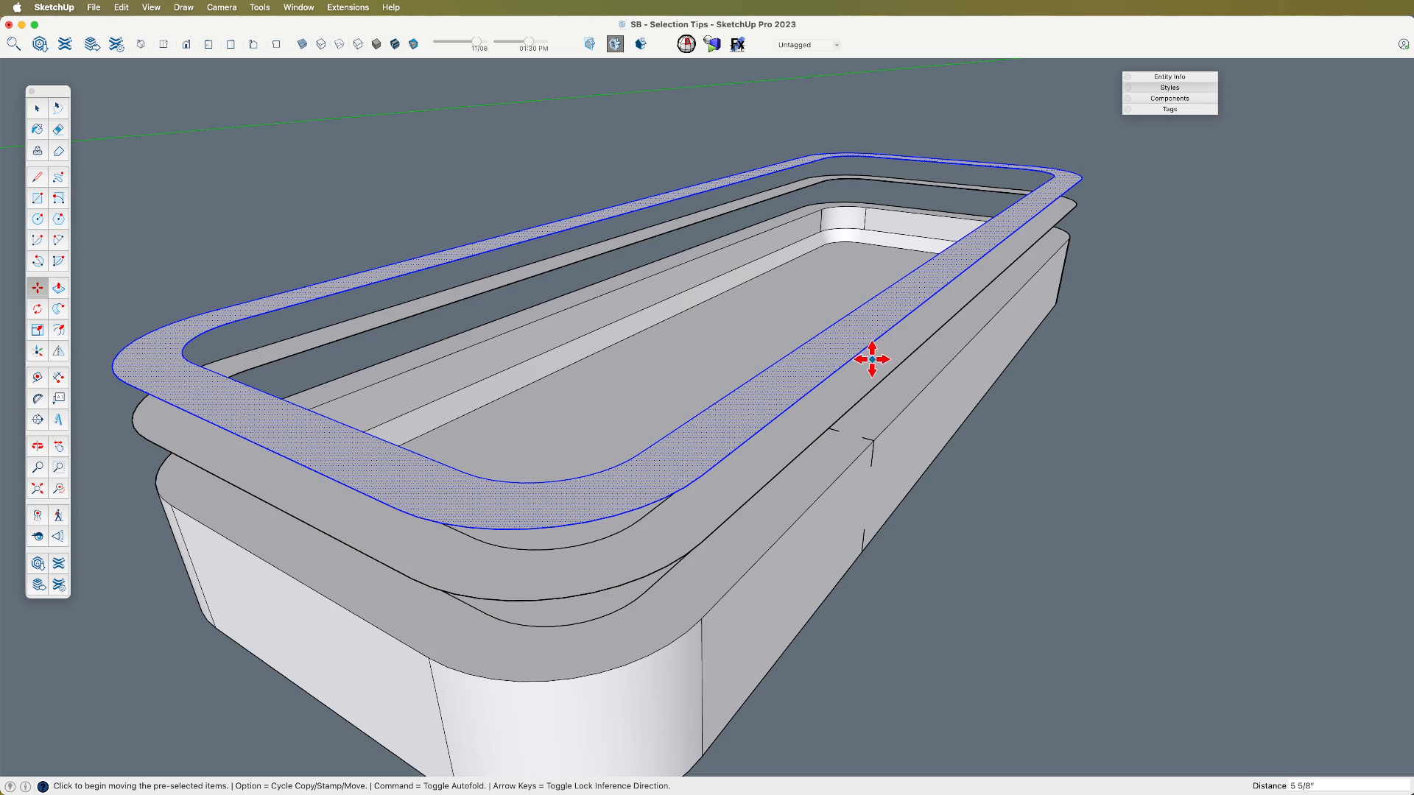
Step: Reduce the upper rim copy to its outer edge loop by deleting its face and all its inner edges
middle_click_drag(868, 357, 837, 331)
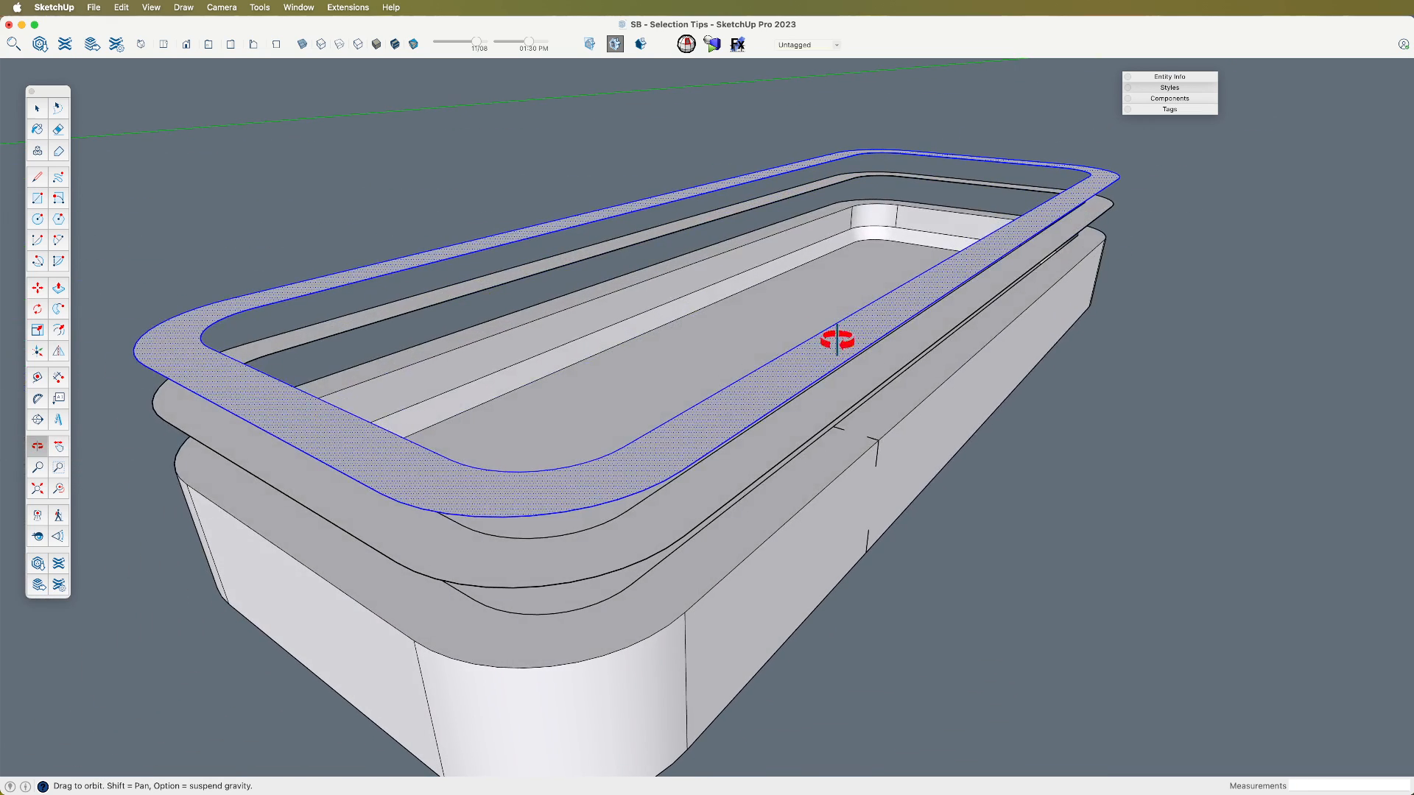
key("space")
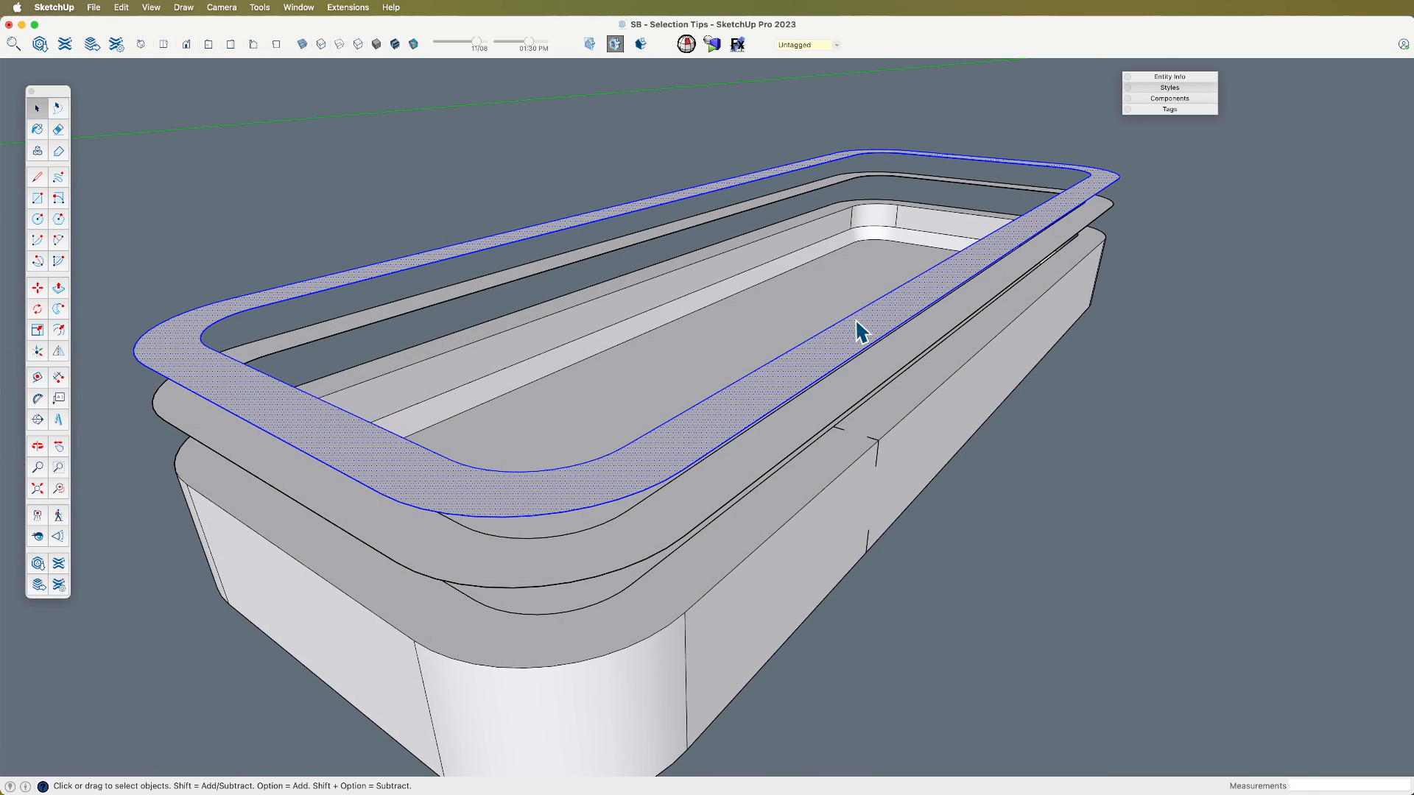
key("e")
left_click_drag(859, 315, 856, 309)
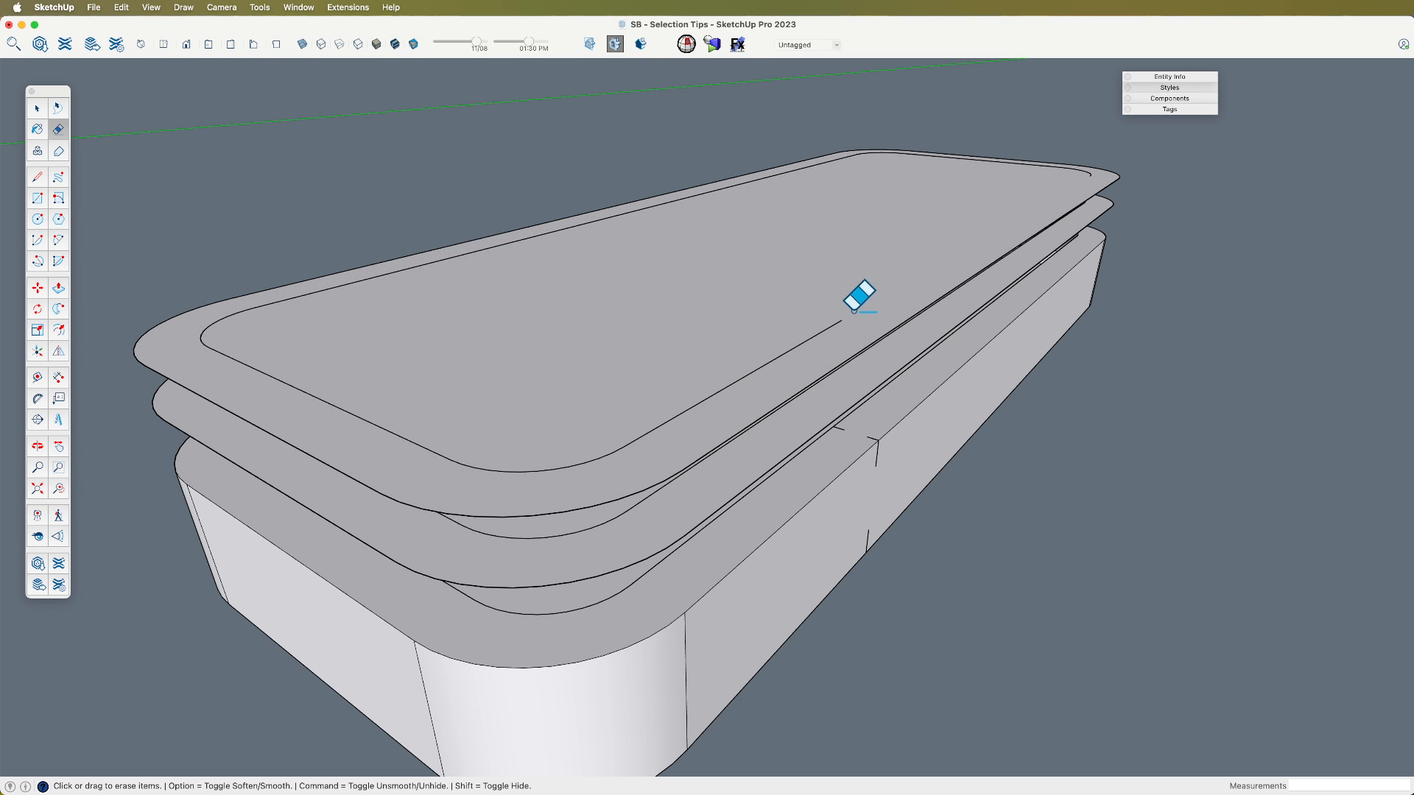
key("space")
left_click(808, 297)
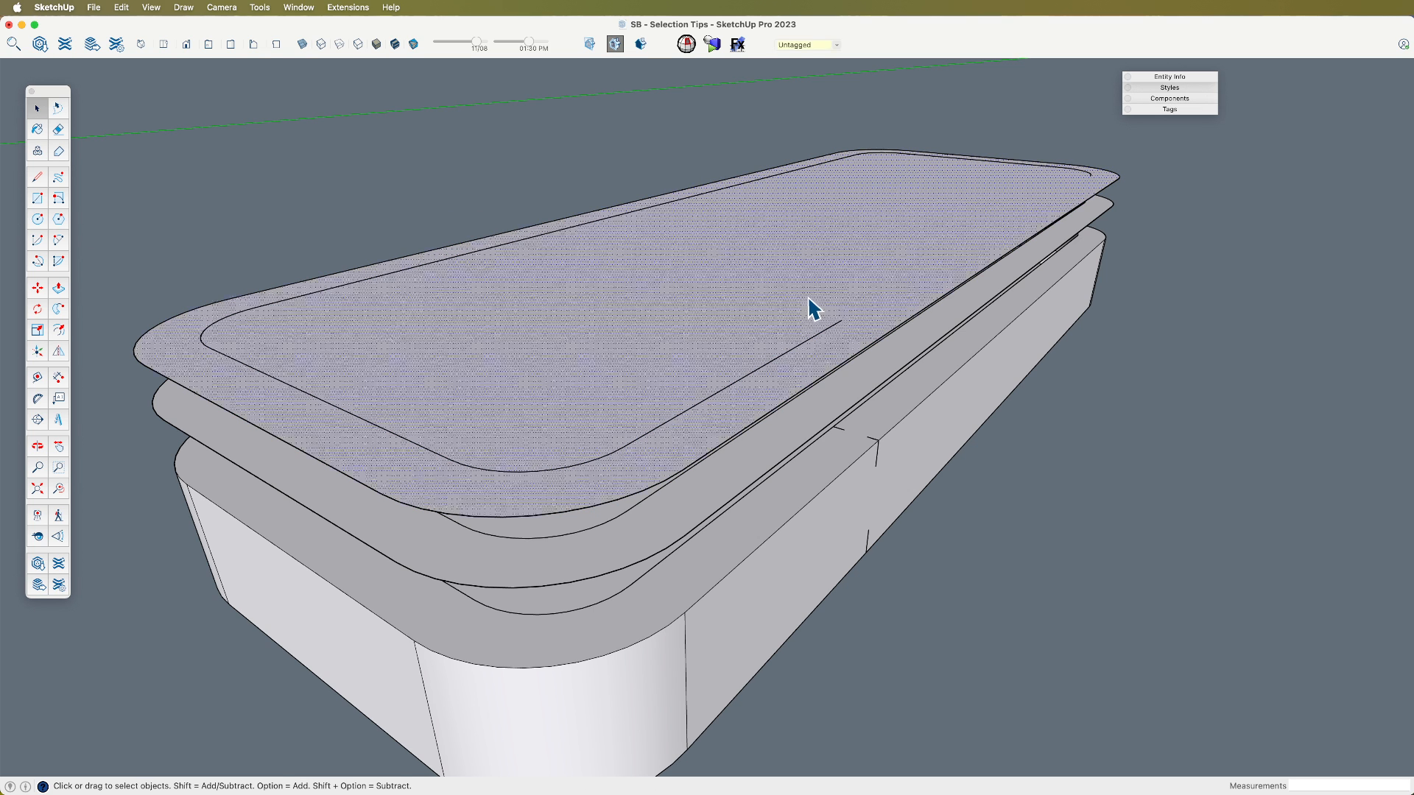
key("Delete")
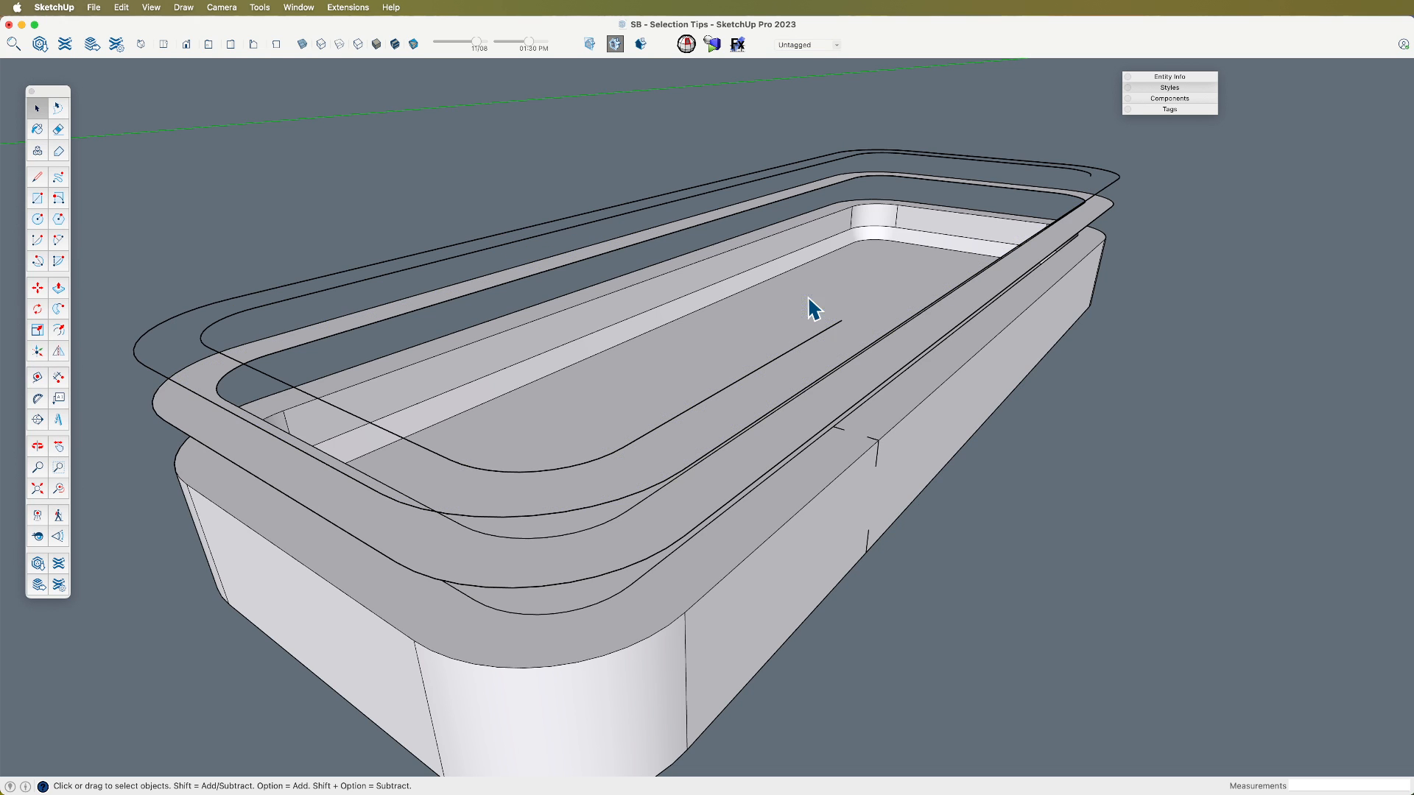
triple_click(830, 328)
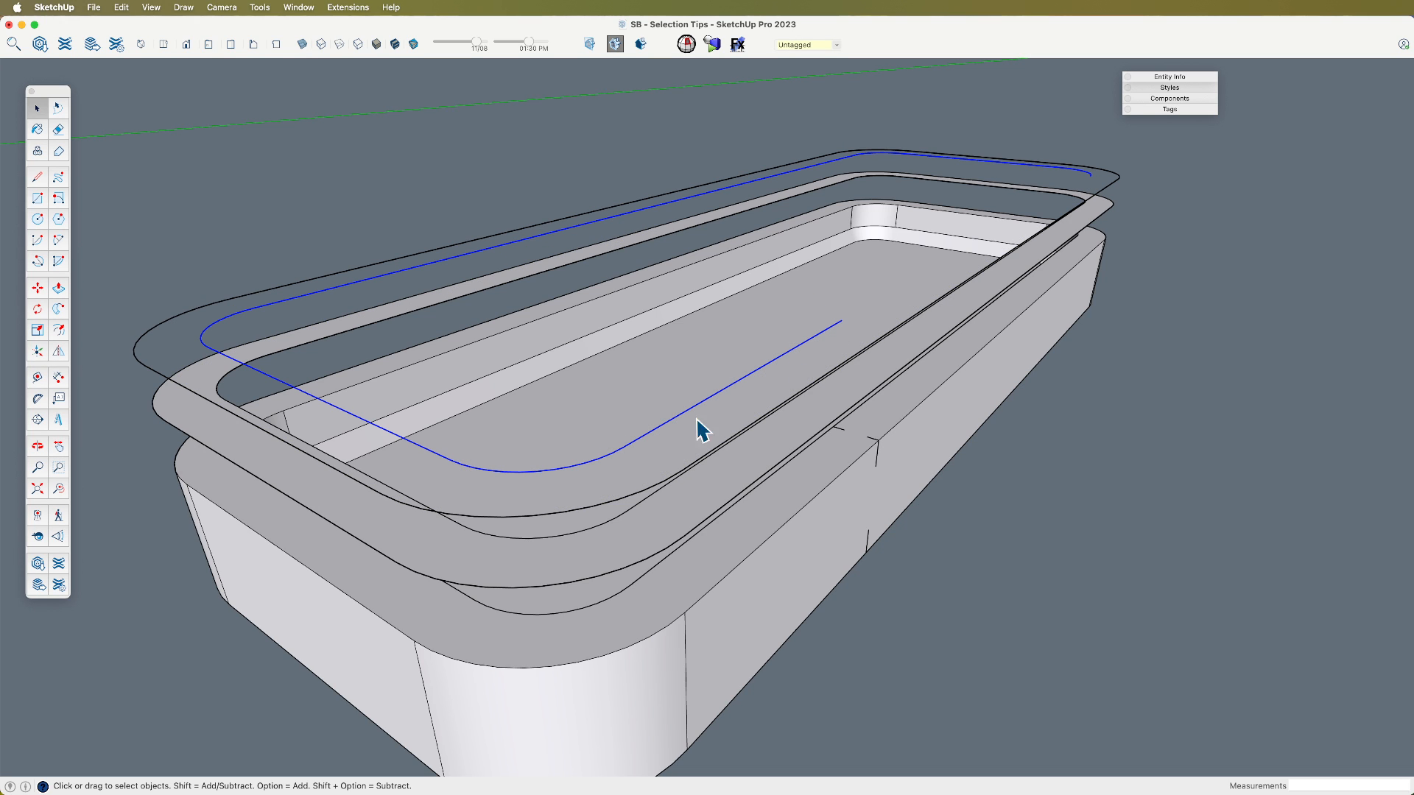
left_click(1074, 179)
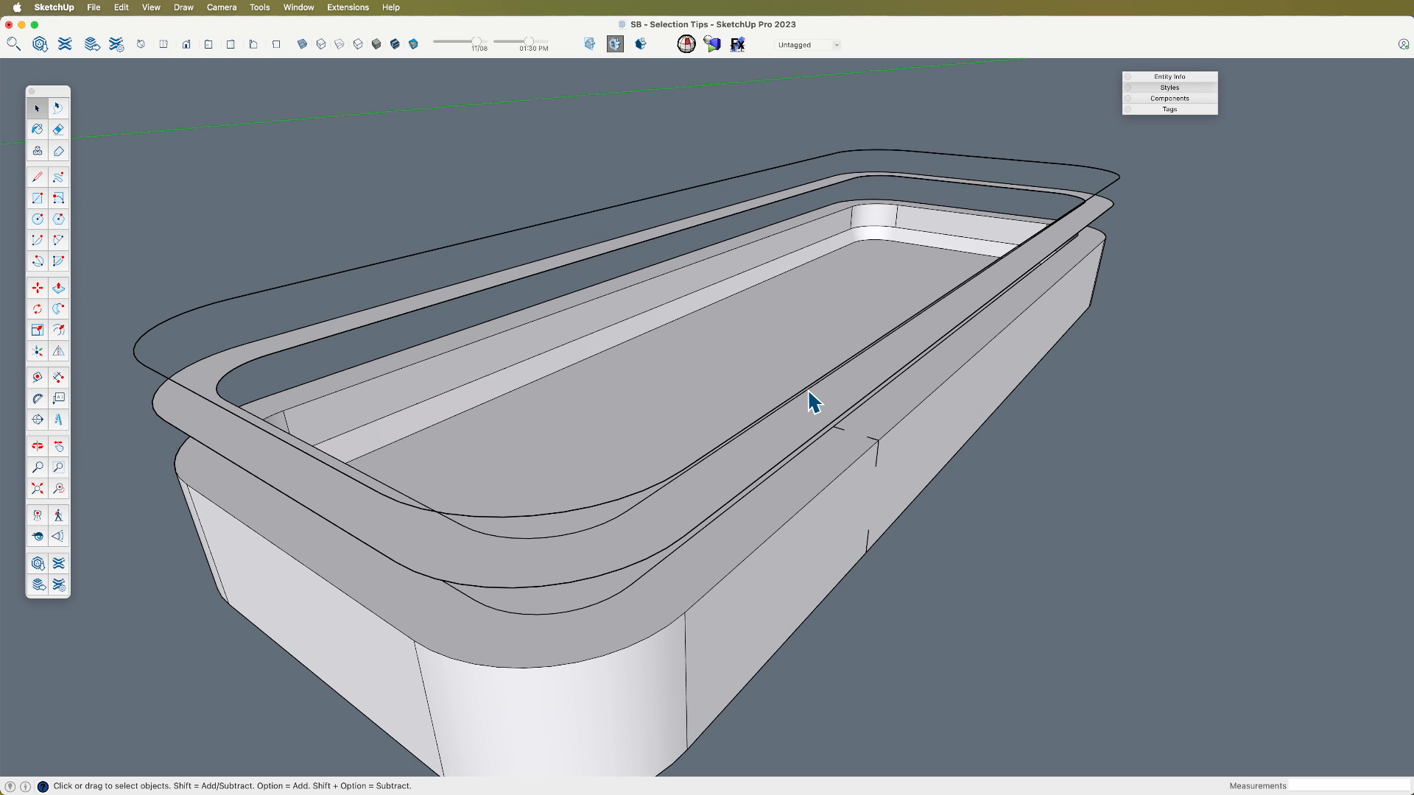
Step: Reduce the lower rim copy to its inner edge loop by erasing its front corner edge and the connected outer edges
key("e")
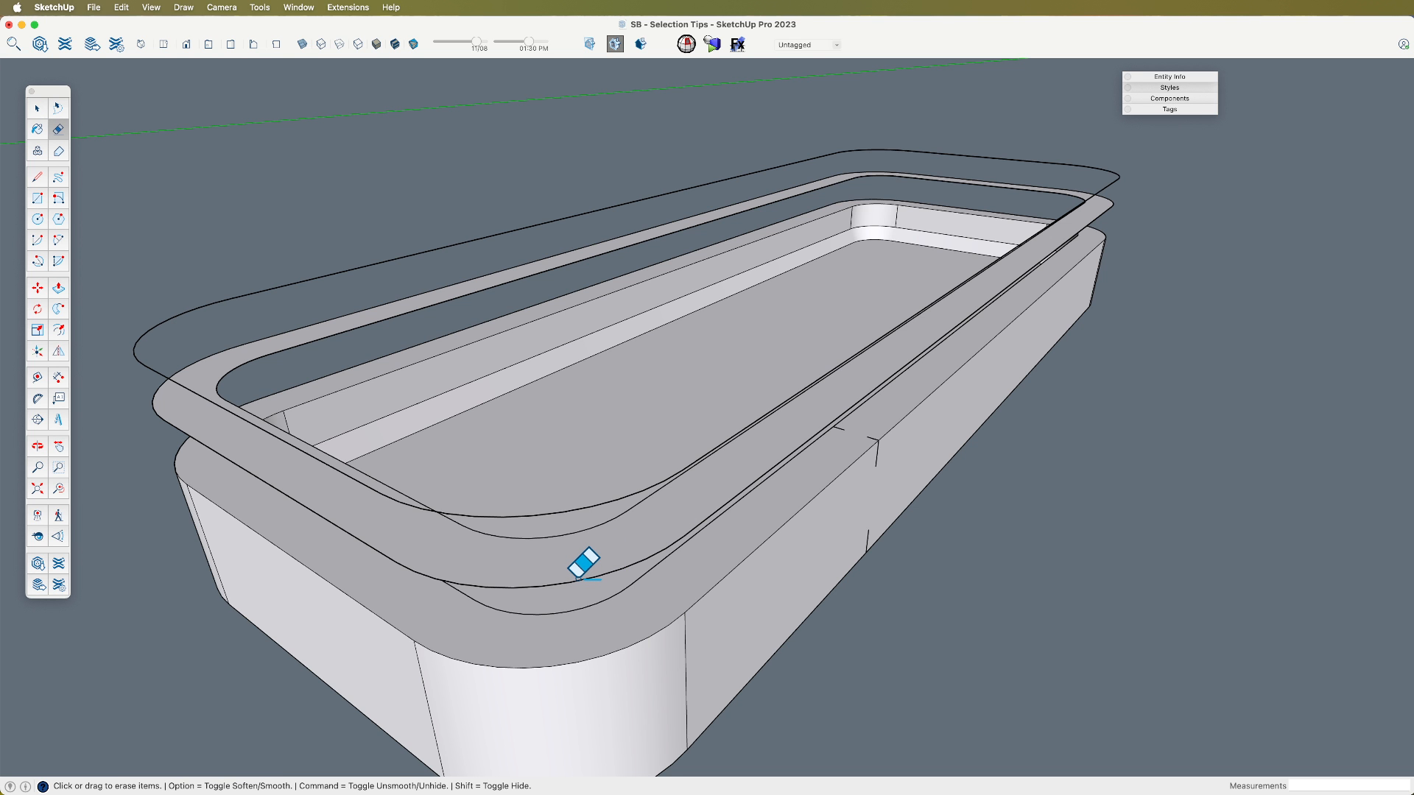
left_click(578, 580)
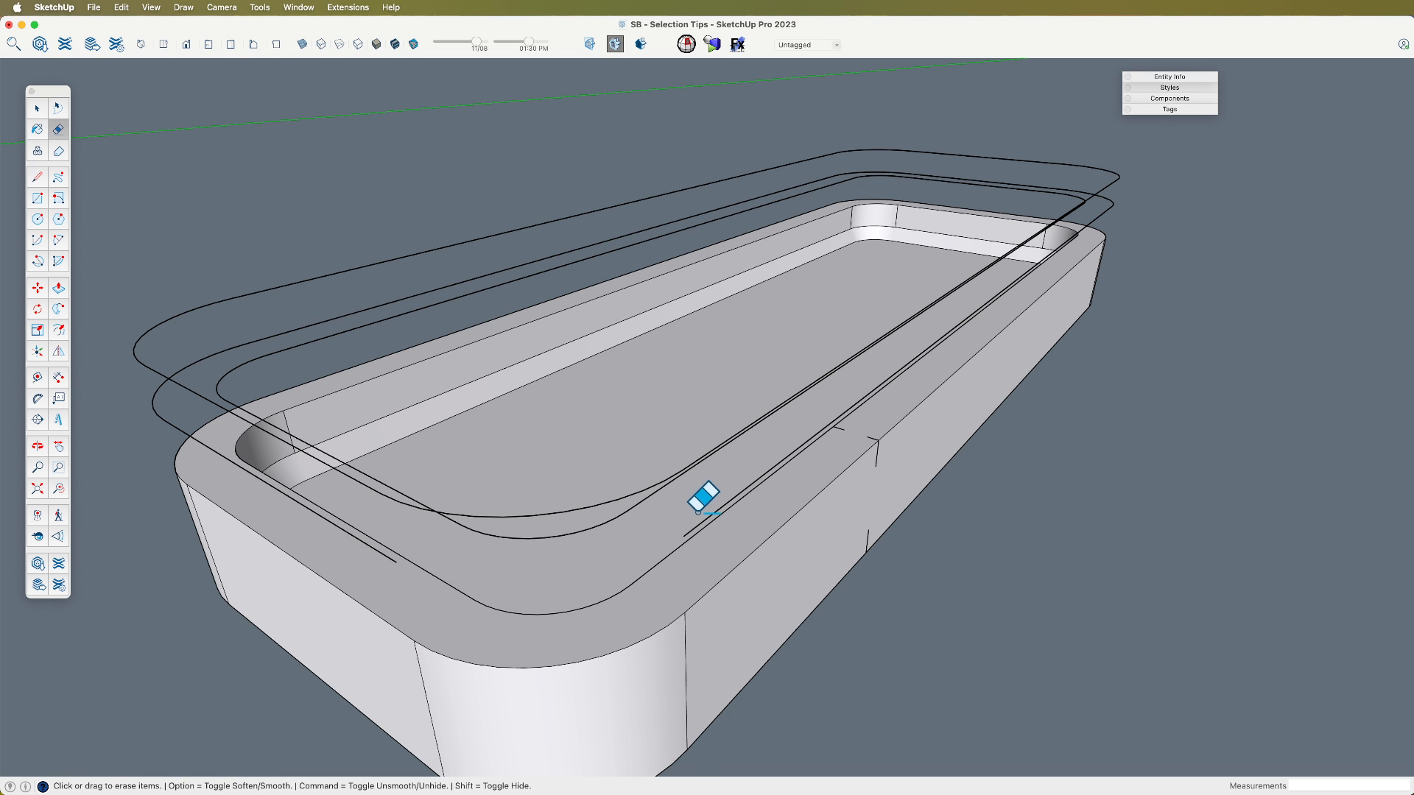
mouse_move(696, 513)
middle_mouse_down()
mouse_move(683, 464)
mouse_move(717, 467)
middle_mouse_up()
key("space")
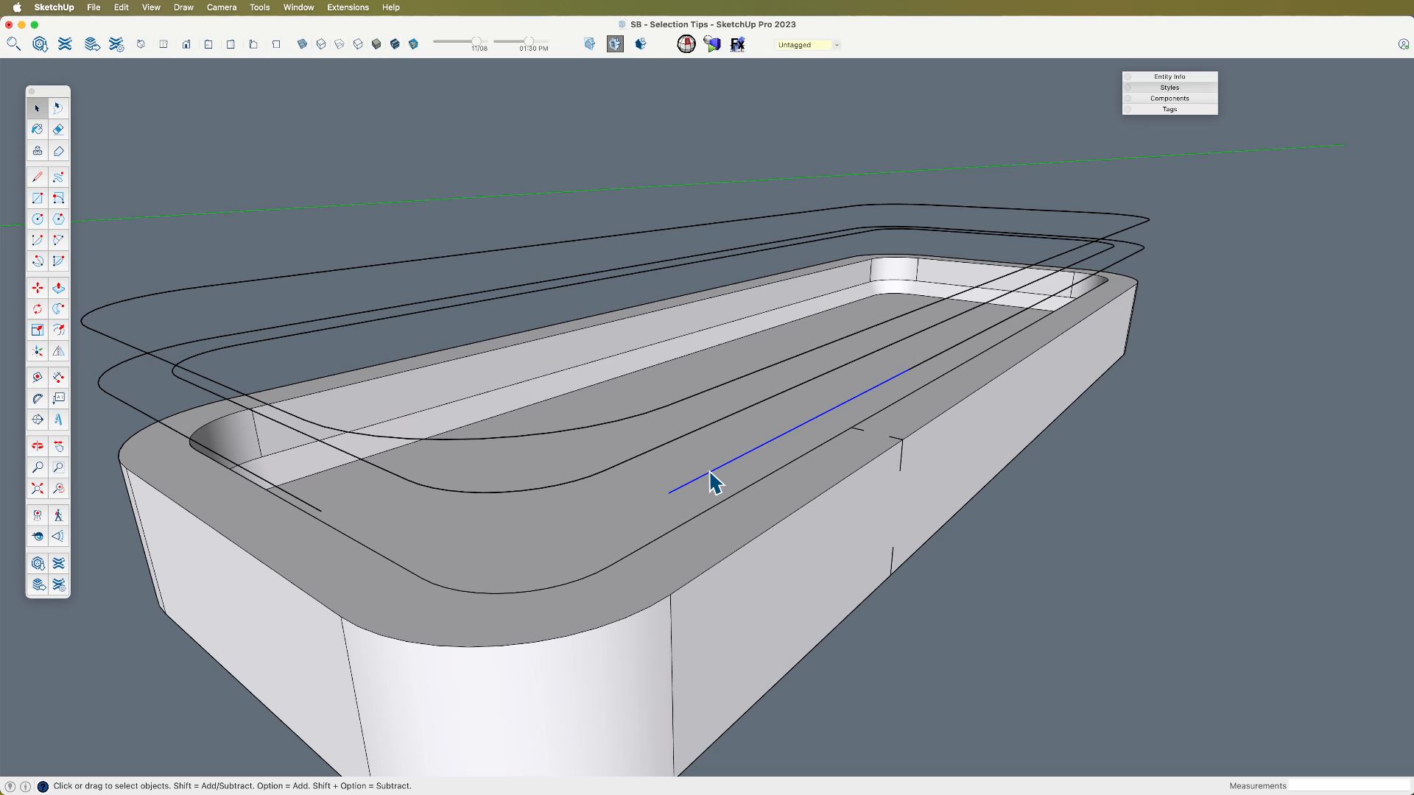
triple_click(711, 474)
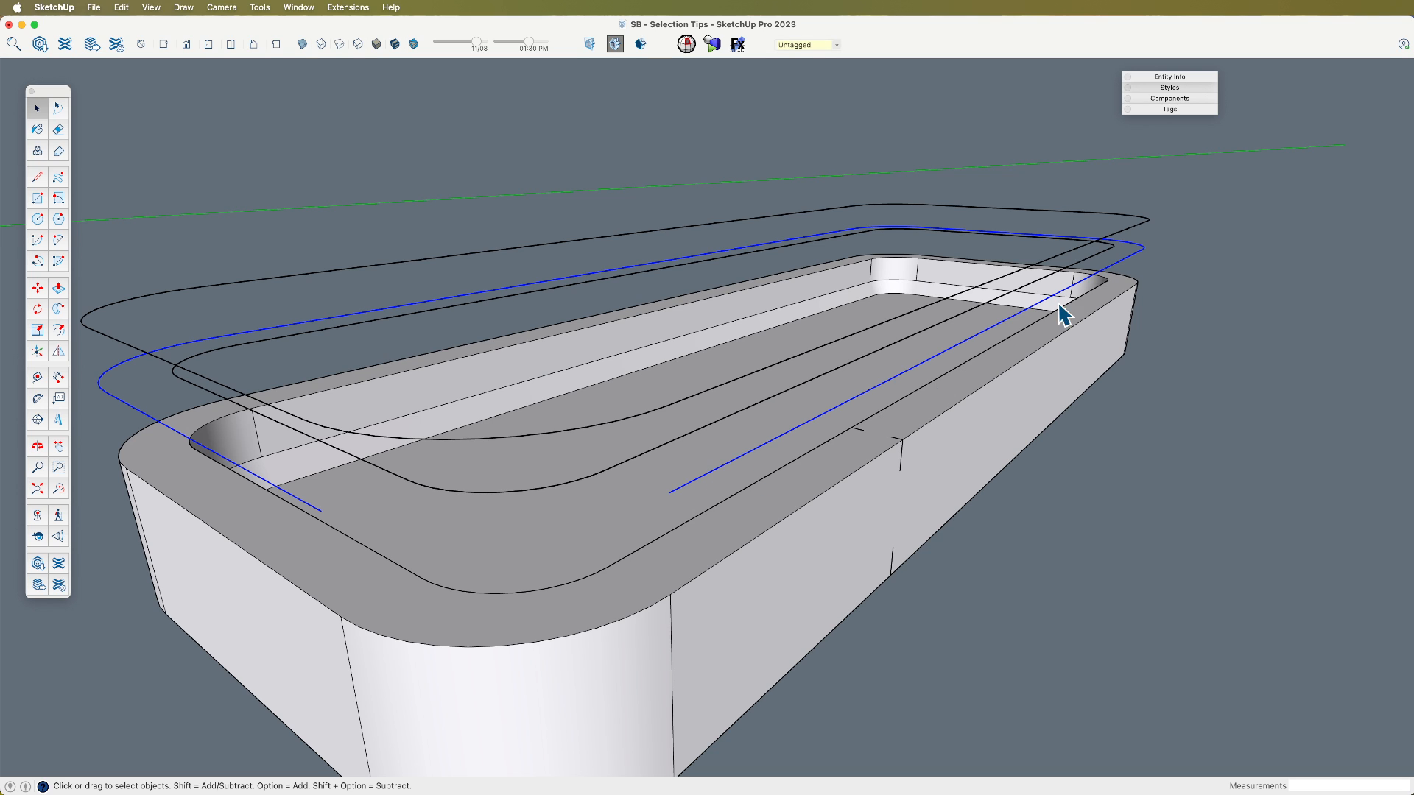
key("Escape")
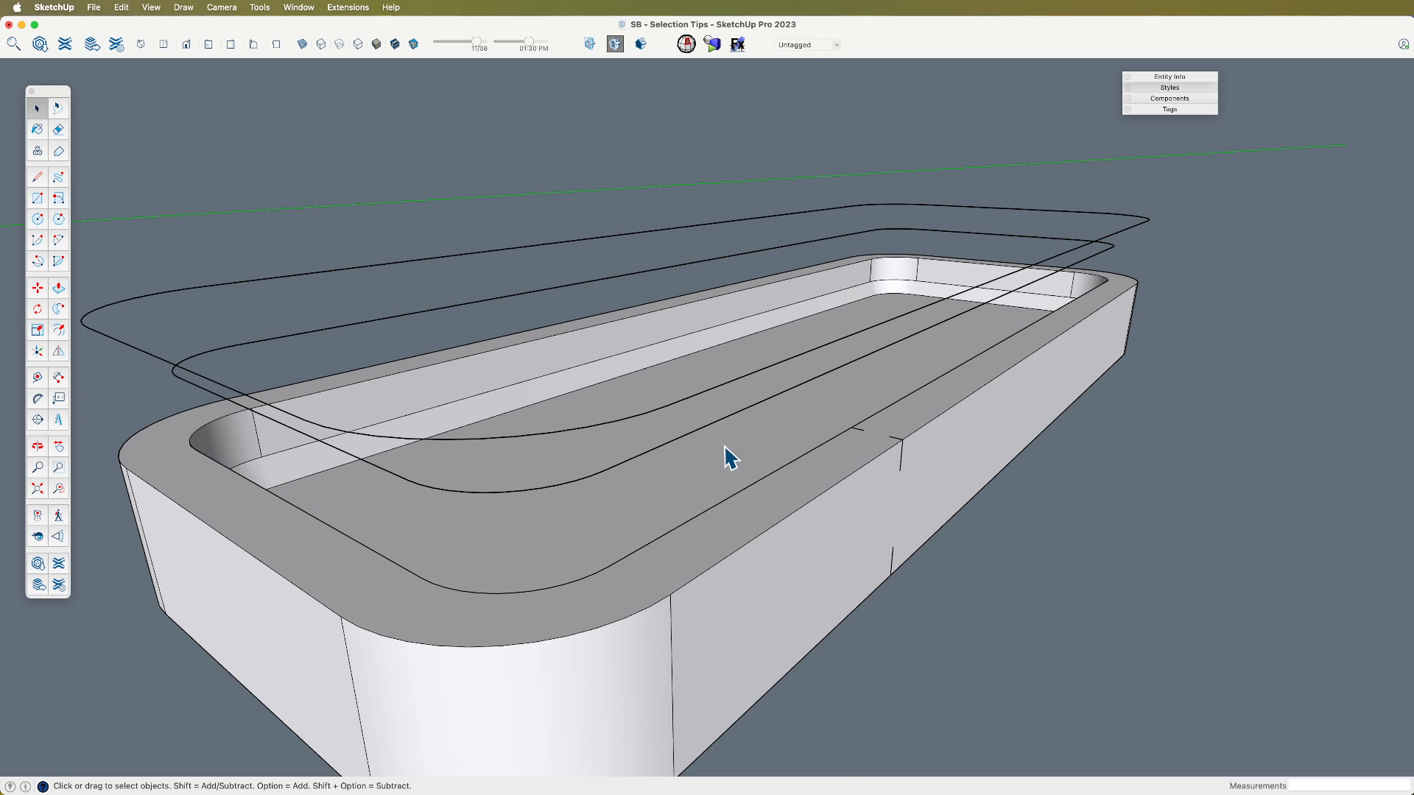
Step: Delete the tray's top rim face to expose the triangular profiles on its inner and outer edges
middle_click_drag(725, 456, 1187, 156)
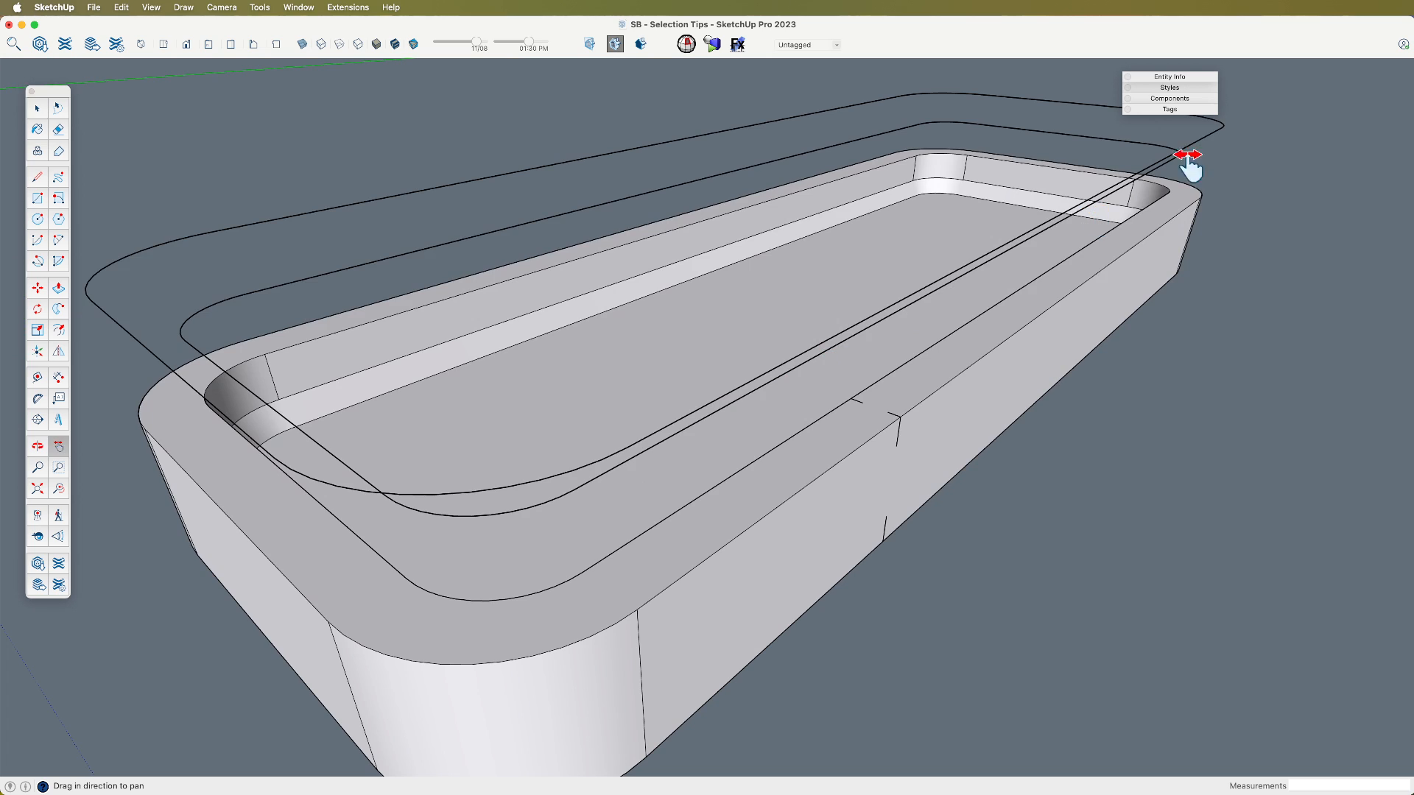
left_click(857, 435)
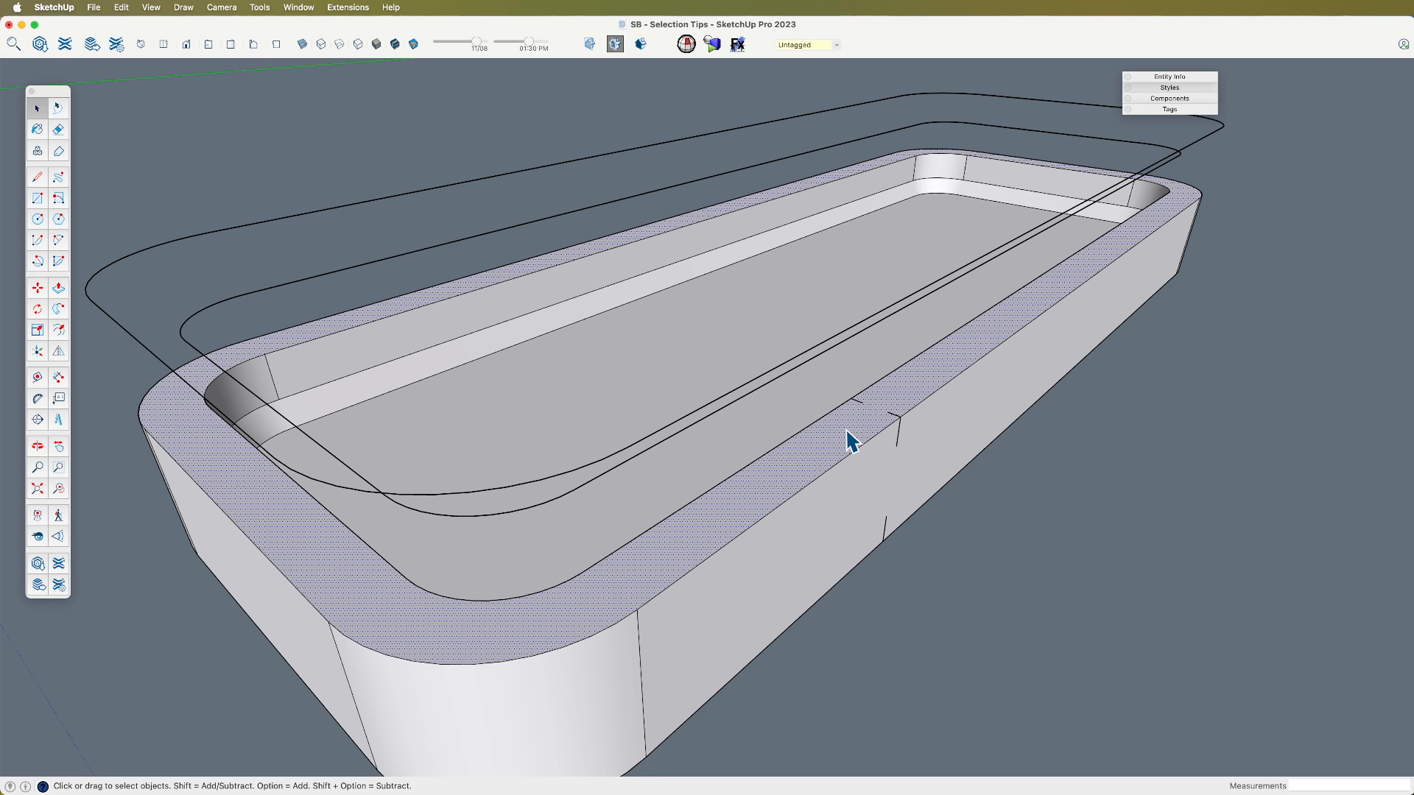
key("Delete")
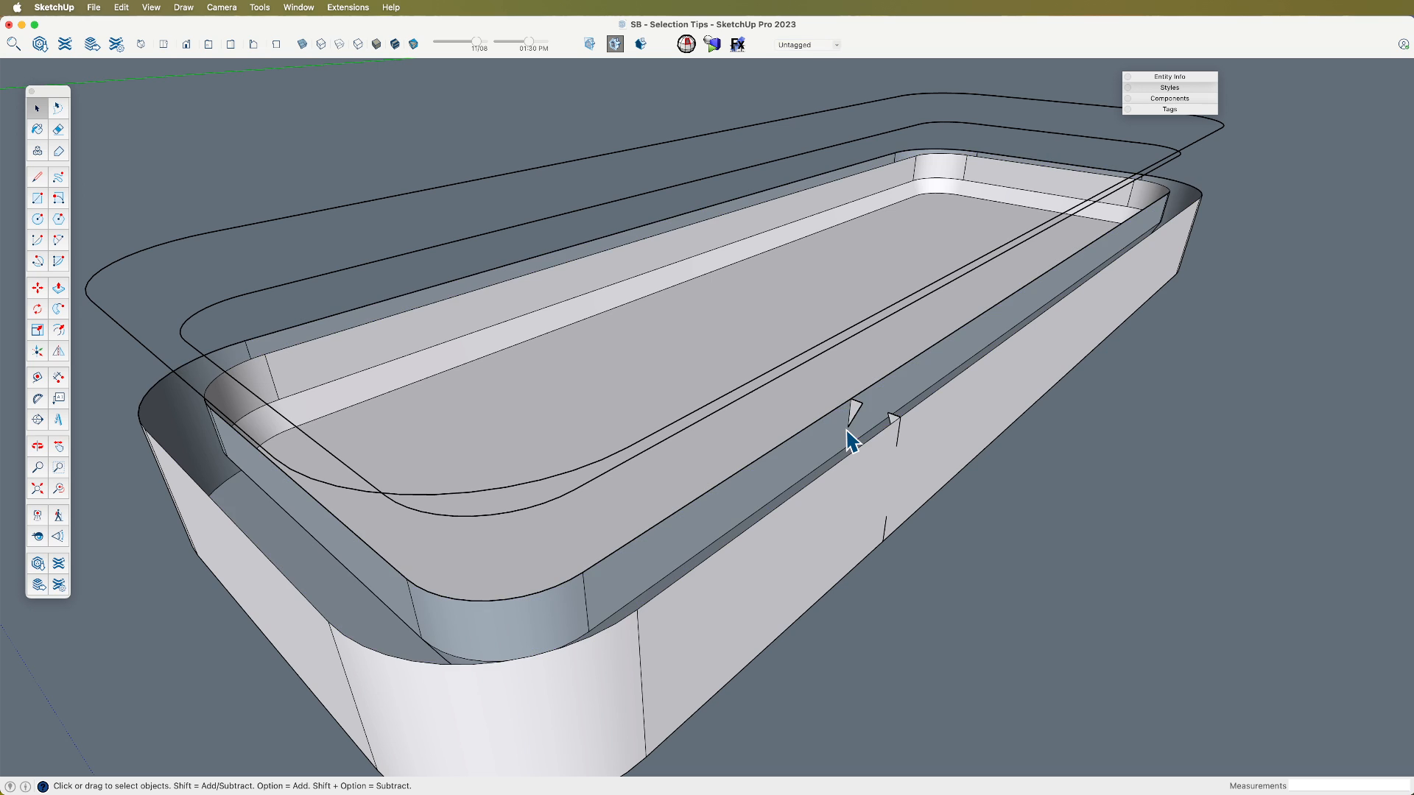
Step: Sweep the inner triangular profile along the lower path loop with Follow Me to chamfer the tray's inner rim
left_click(863, 328)
mouse_move(863, 328)
middle_mouse_down()
mouse_move(857, 393)
mouse_move(1041, 344)
mouse_move(833, 382)
mouse_move(632, 529)
mouse_move(501, 521)
mouse_move(745, 401)
middle_mouse_up()
left_click(863, 394)
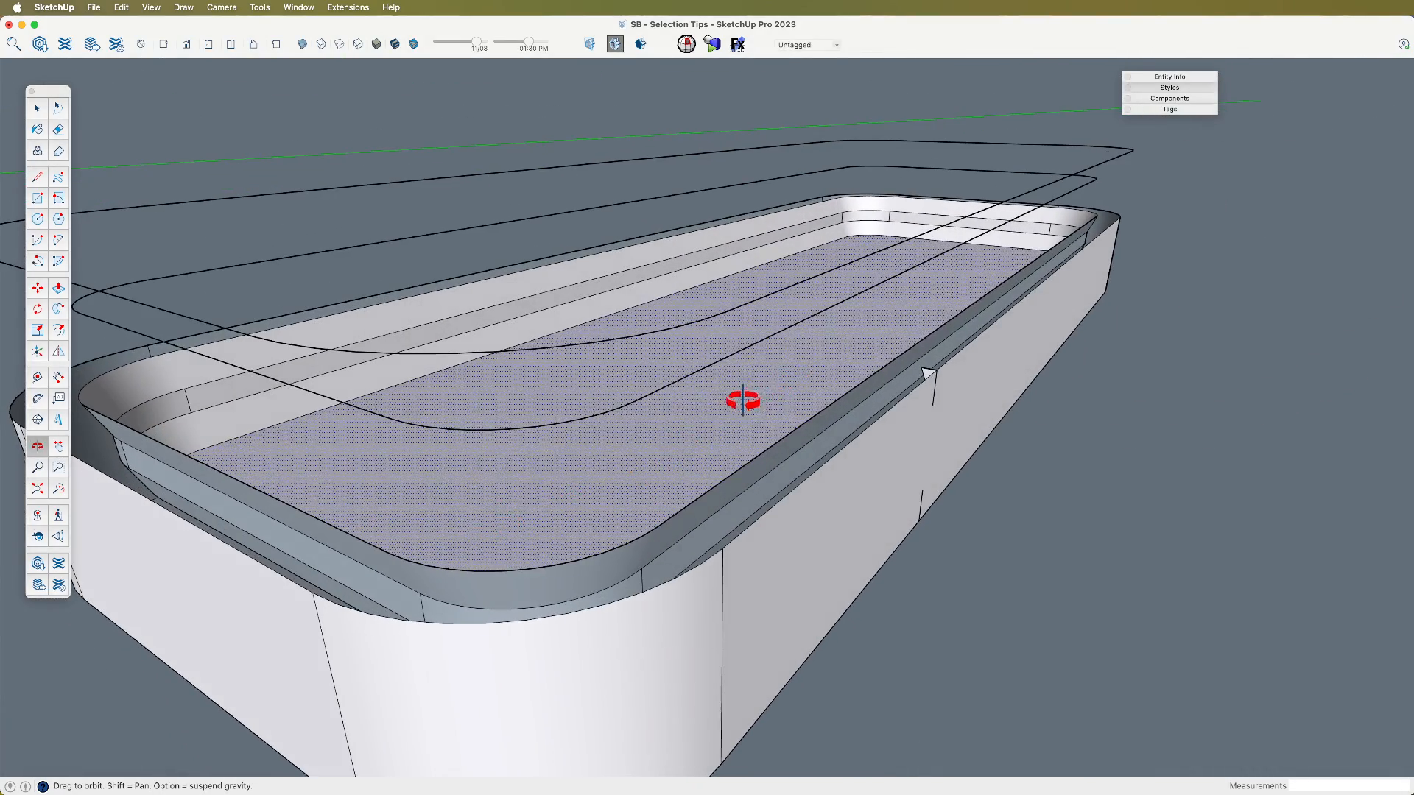
Step: Sweep the outer triangular profile along the upper path loop with Follow Me and close the rim's top face again
left_click(1097, 163)
triple_click(1104, 164)
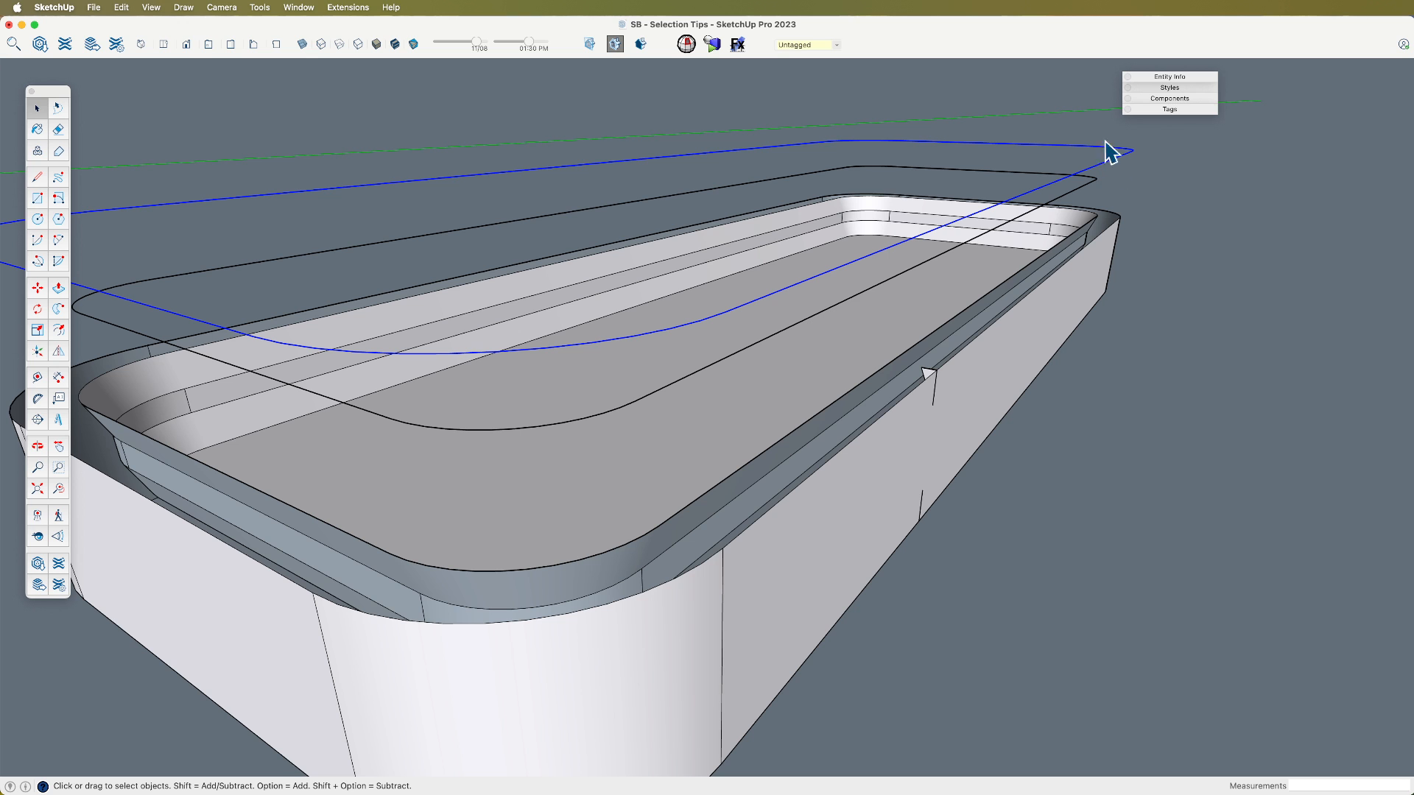
middle_click_drag(936, 367, 821, 401)
key("shift+f")
left_click(936, 385)
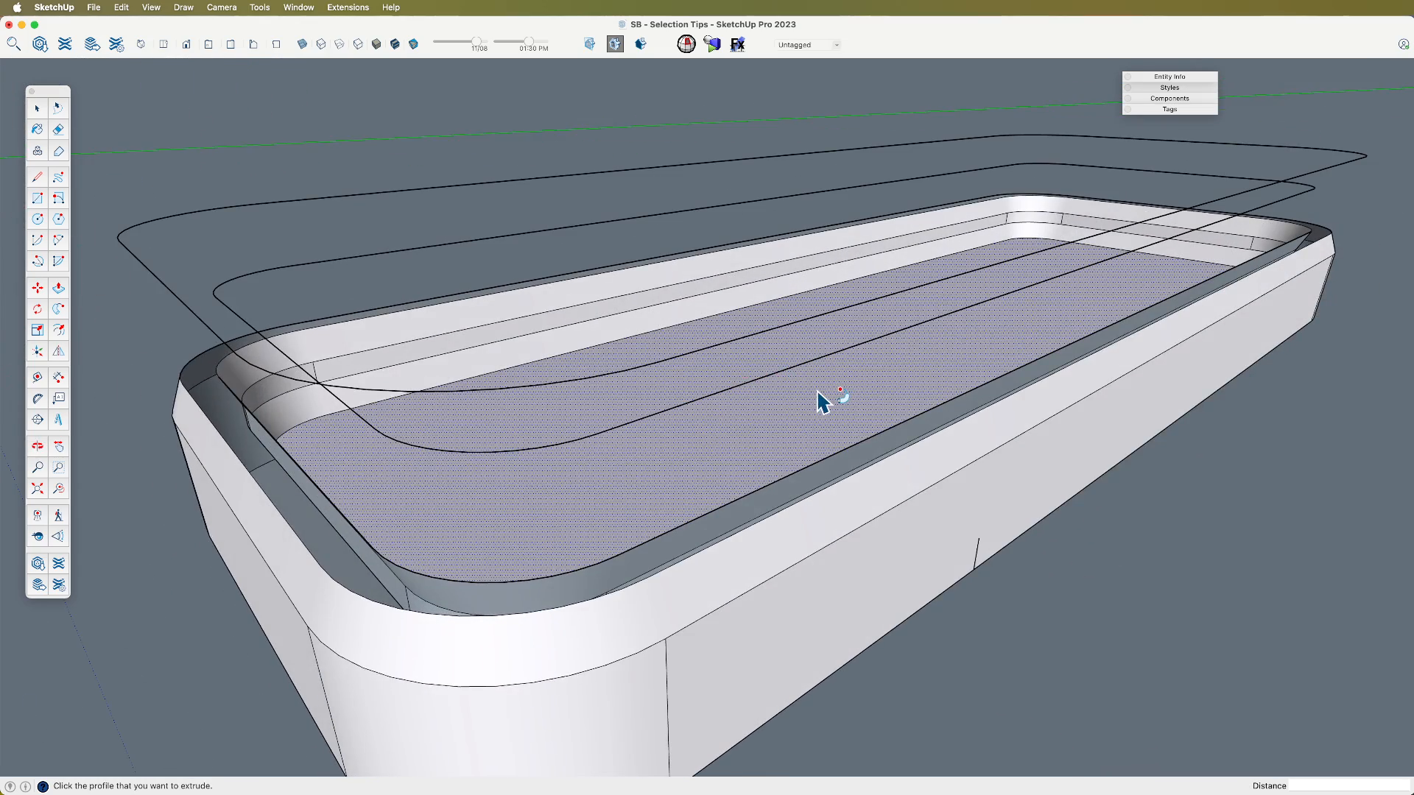
middle_click_drag(884, 460, 931, 394)
key("space")
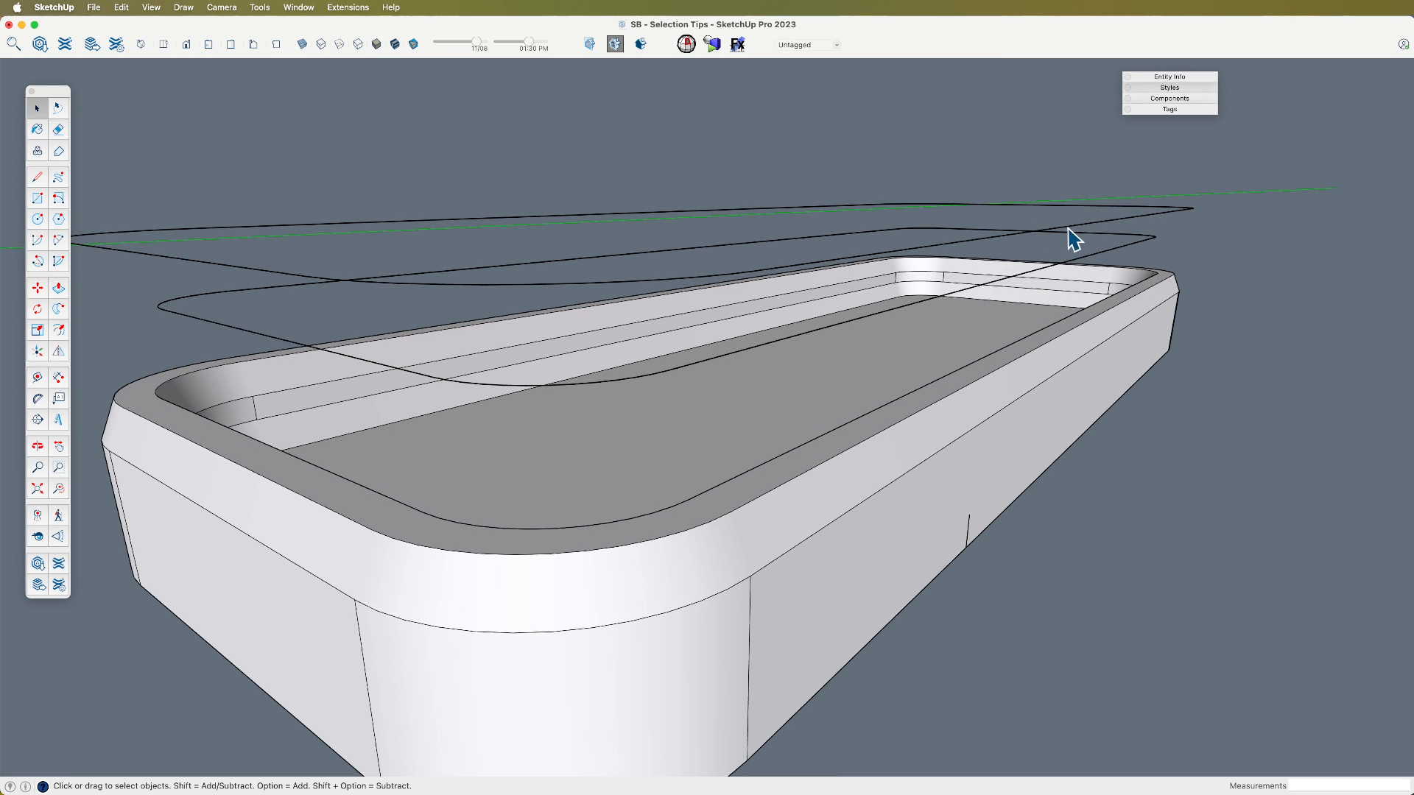
Step: Delete both floating path loops above the tray
triple_click(1136, 218)
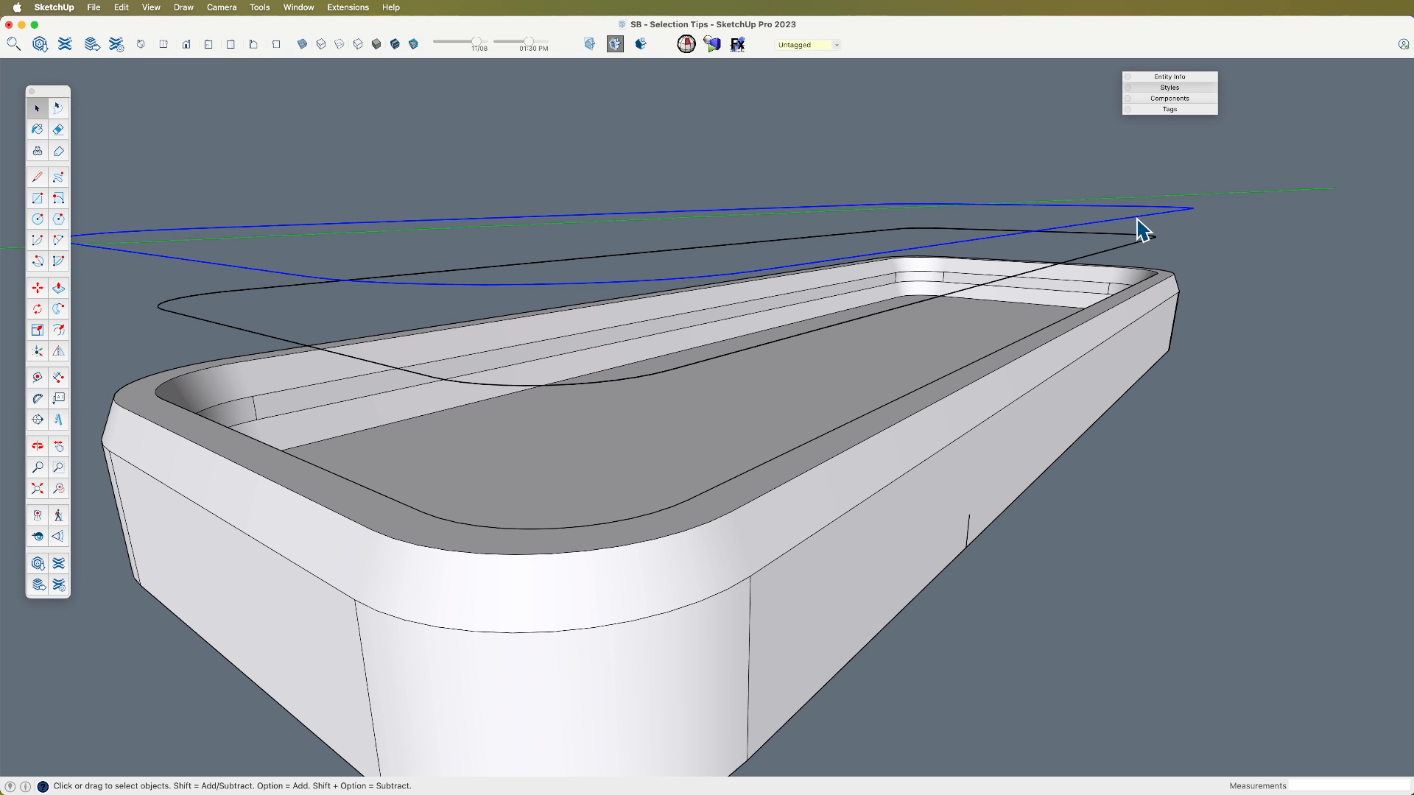
triple_click(1136, 218)
triple_click(1138, 241)
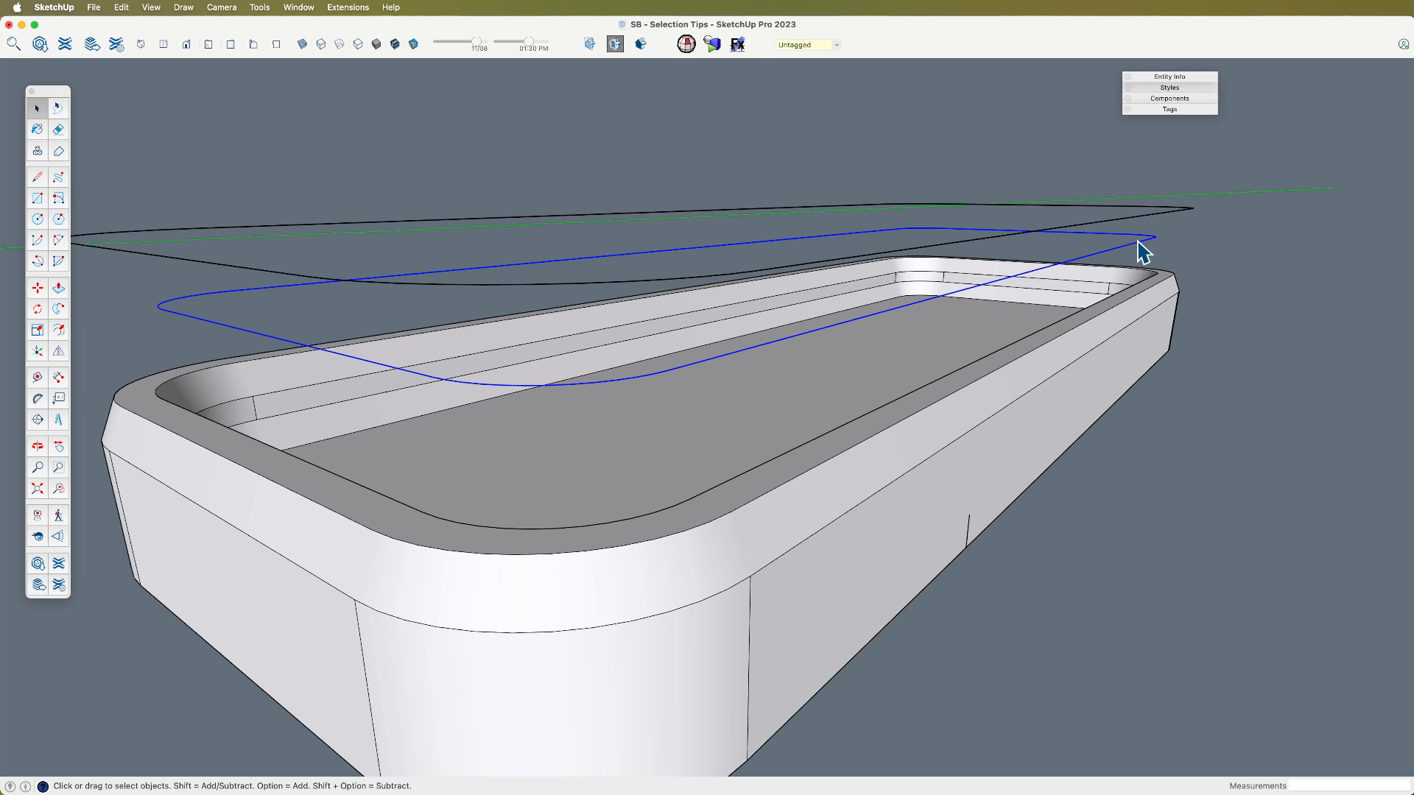
key("Delete")
triple_click(1158, 220)
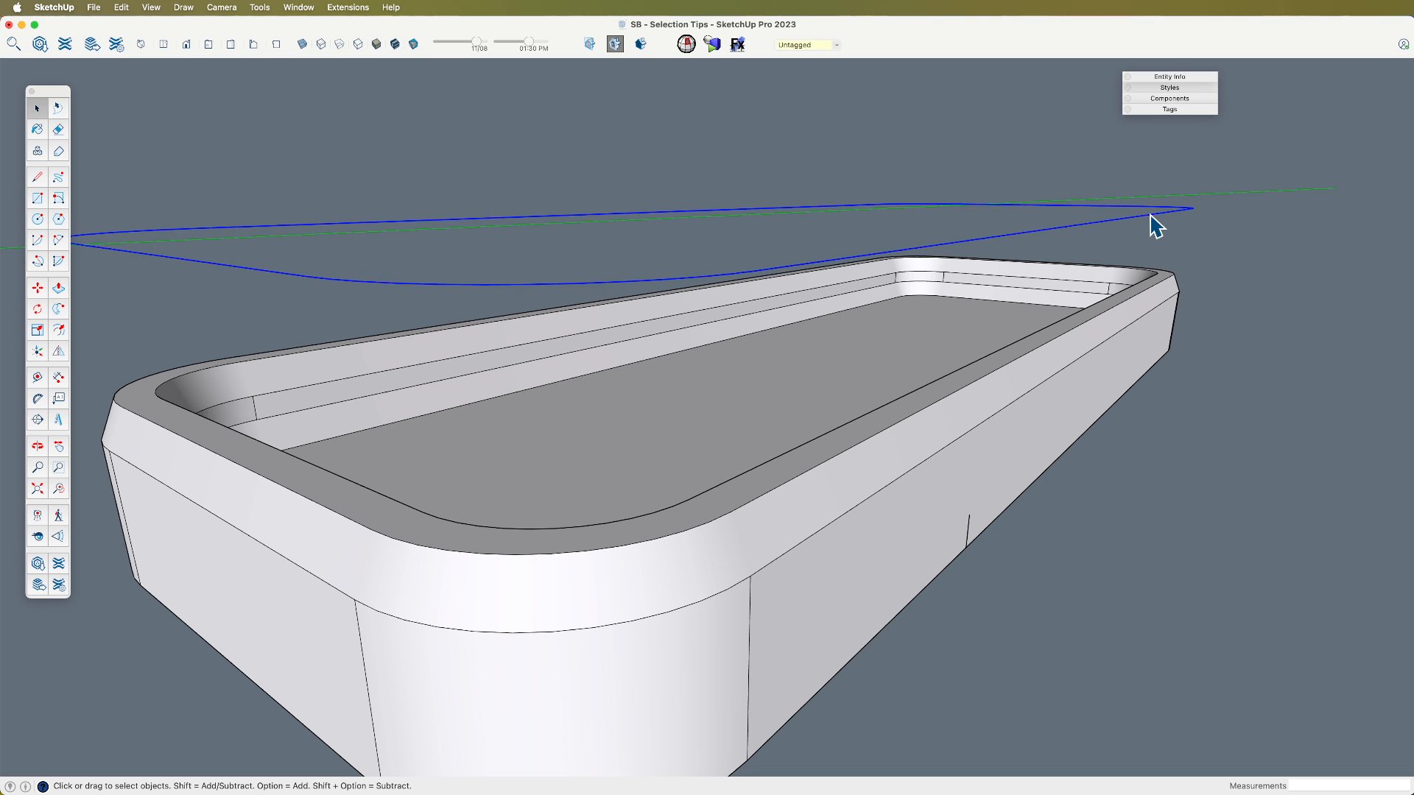
key("Delete")
Step: Delete the tray's long outer side face to expose the triangular profile at its bottom edge
key("h")
mouse_move(1031, 335)
middle_mouse_down()
mouse_move(1034, 224)
mouse_move(1041, 363)
mouse_move(1041, 318)
middle_mouse_up()
key("space")
left_click(1004, 422)
key("Delete")
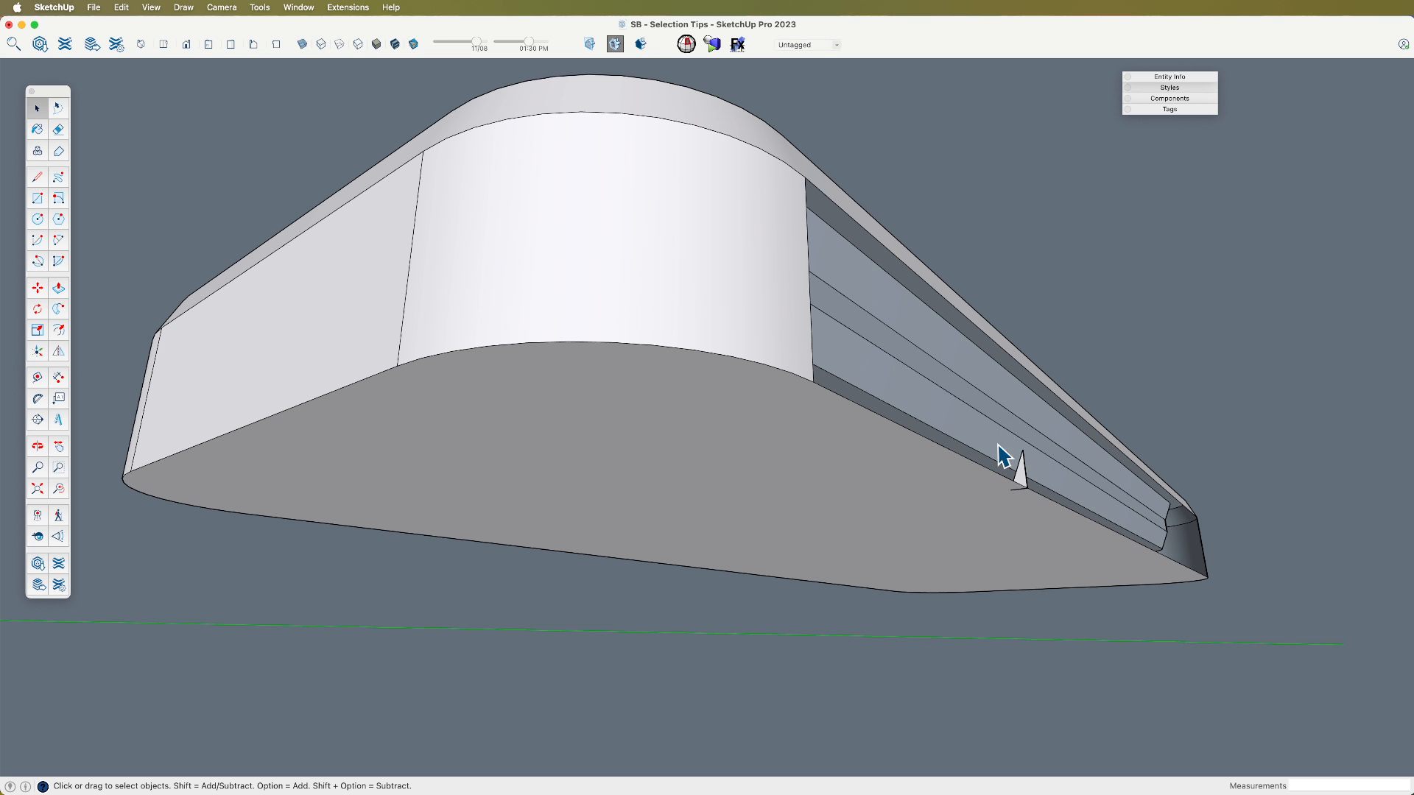
Step: Sweep the bottom triangular profile around the tray's underside face with Follow Me and restore the long side face
left_click(977, 517)
key("shift+f")
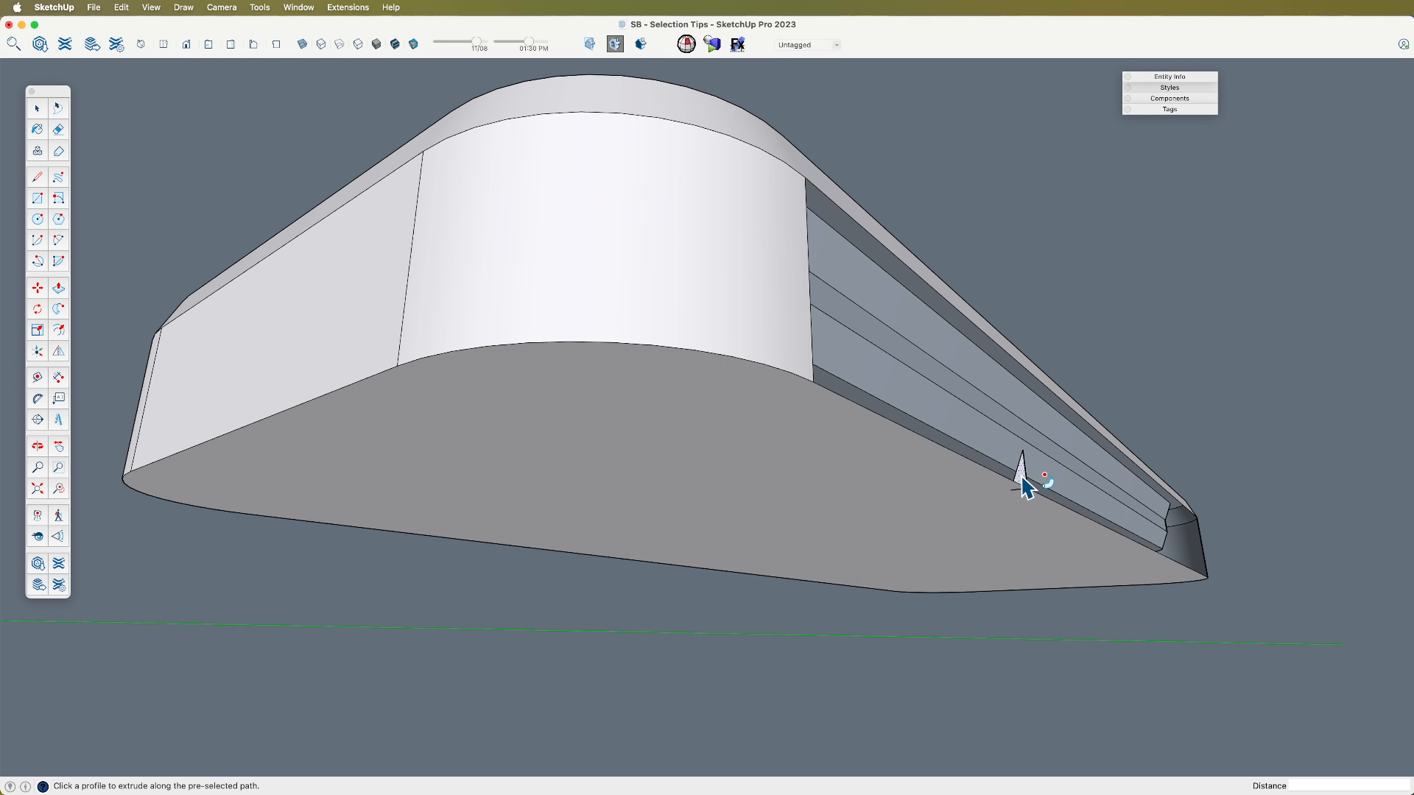
left_click(1023, 478)
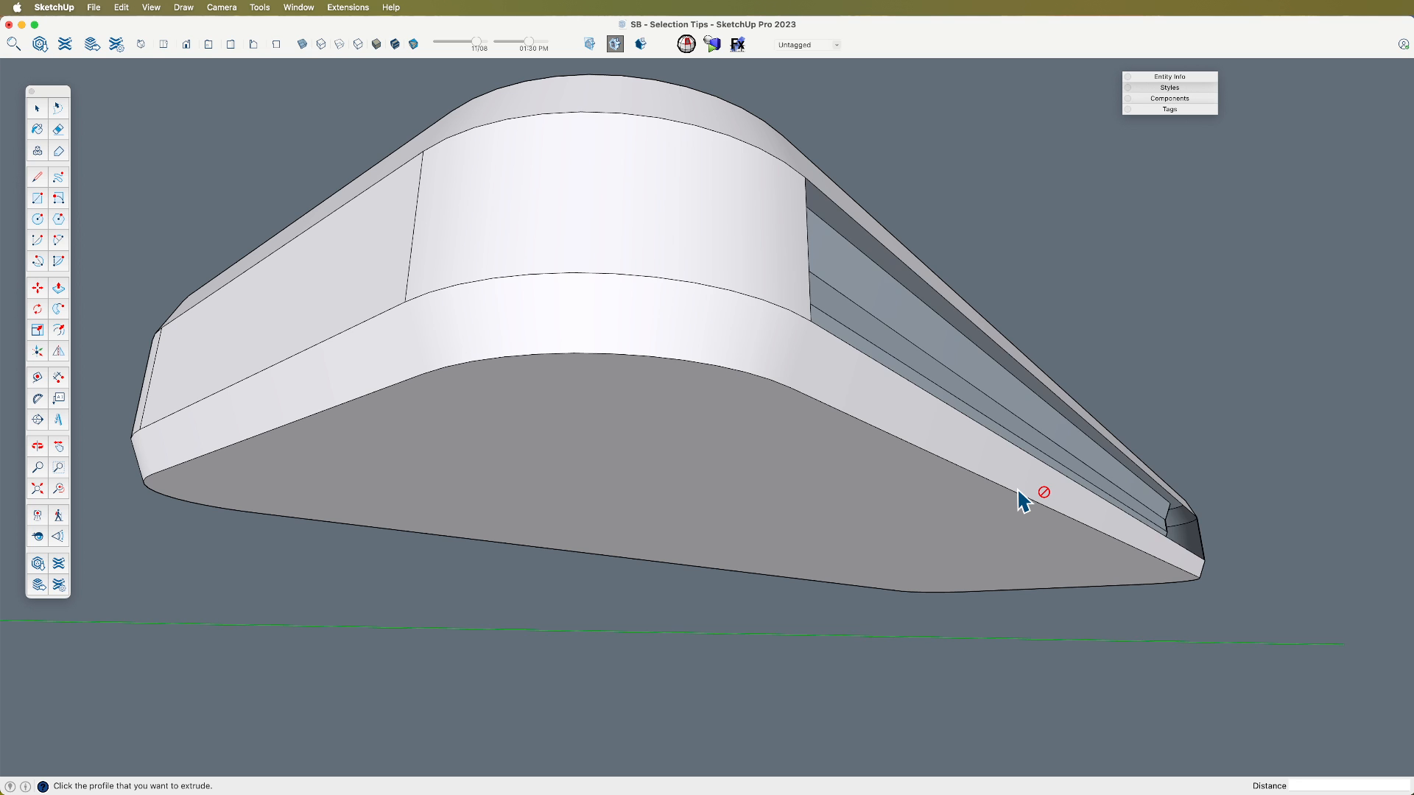
mouse_move(994, 495)
middle_mouse_down()
mouse_move(921, 369)
mouse_move(999, 623)
mouse_move(940, 511)
mouse_move(985, 618)
mouse_move(852, 480)
mouse_move(1060, 532)
mouse_move(1275, 511)
mouse_move(846, 493)
mouse_move(884, 567)
mouse_move(880, 538)
mouse_move(814, 562)
mouse_move(600, 520)
mouse_move(776, 479)
middle_mouse_up()
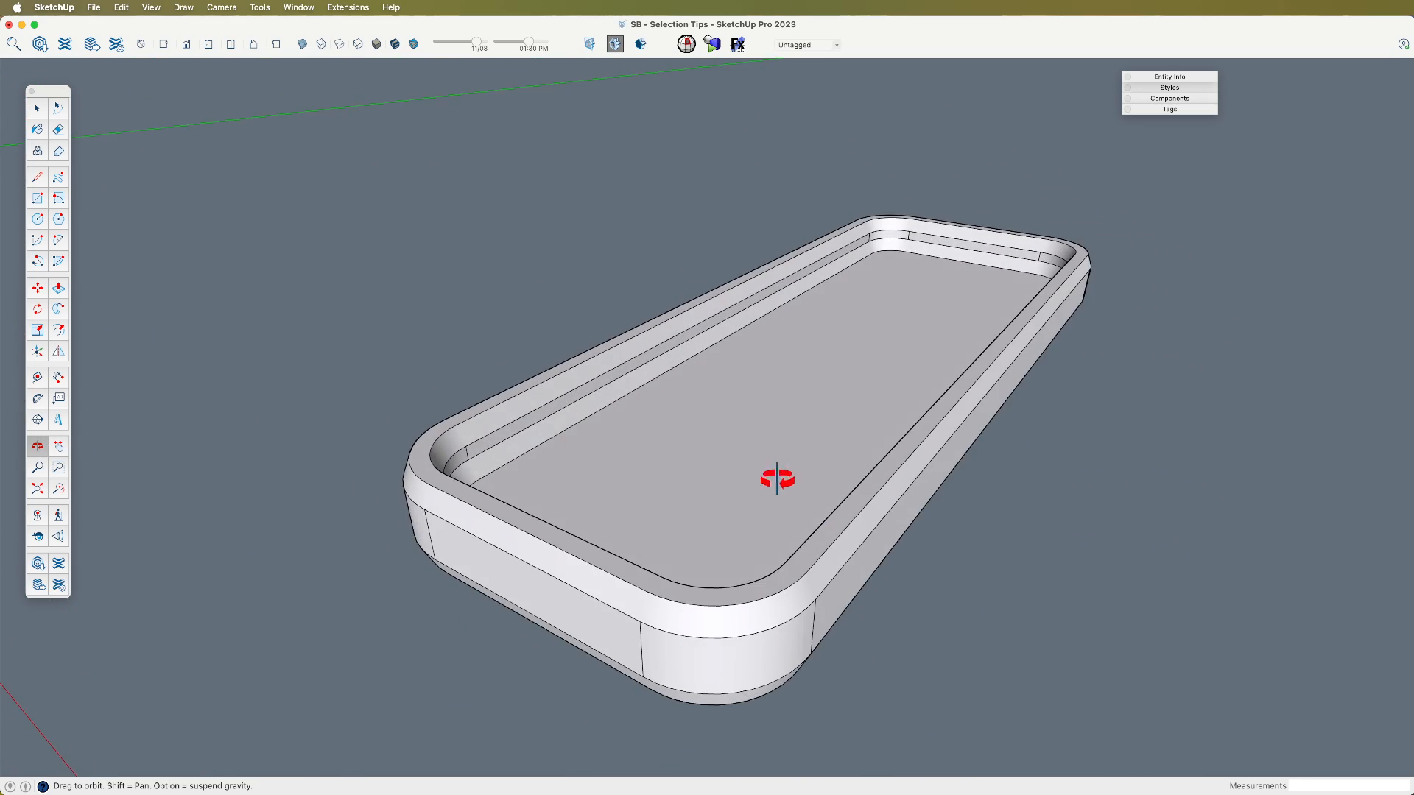
key("space")
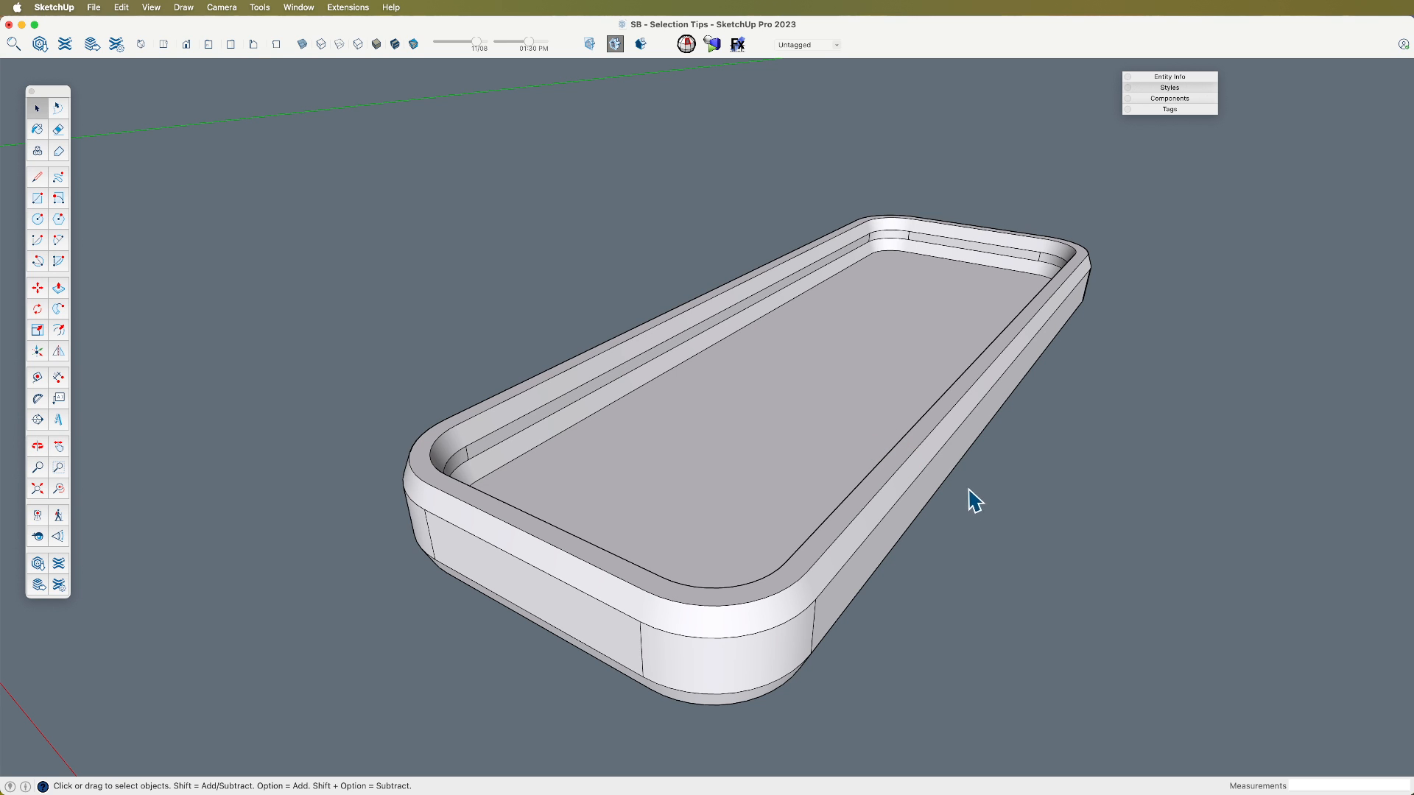
Step: Display the garden bench in X-ray mode
scroll(926, 407, "up", 3)
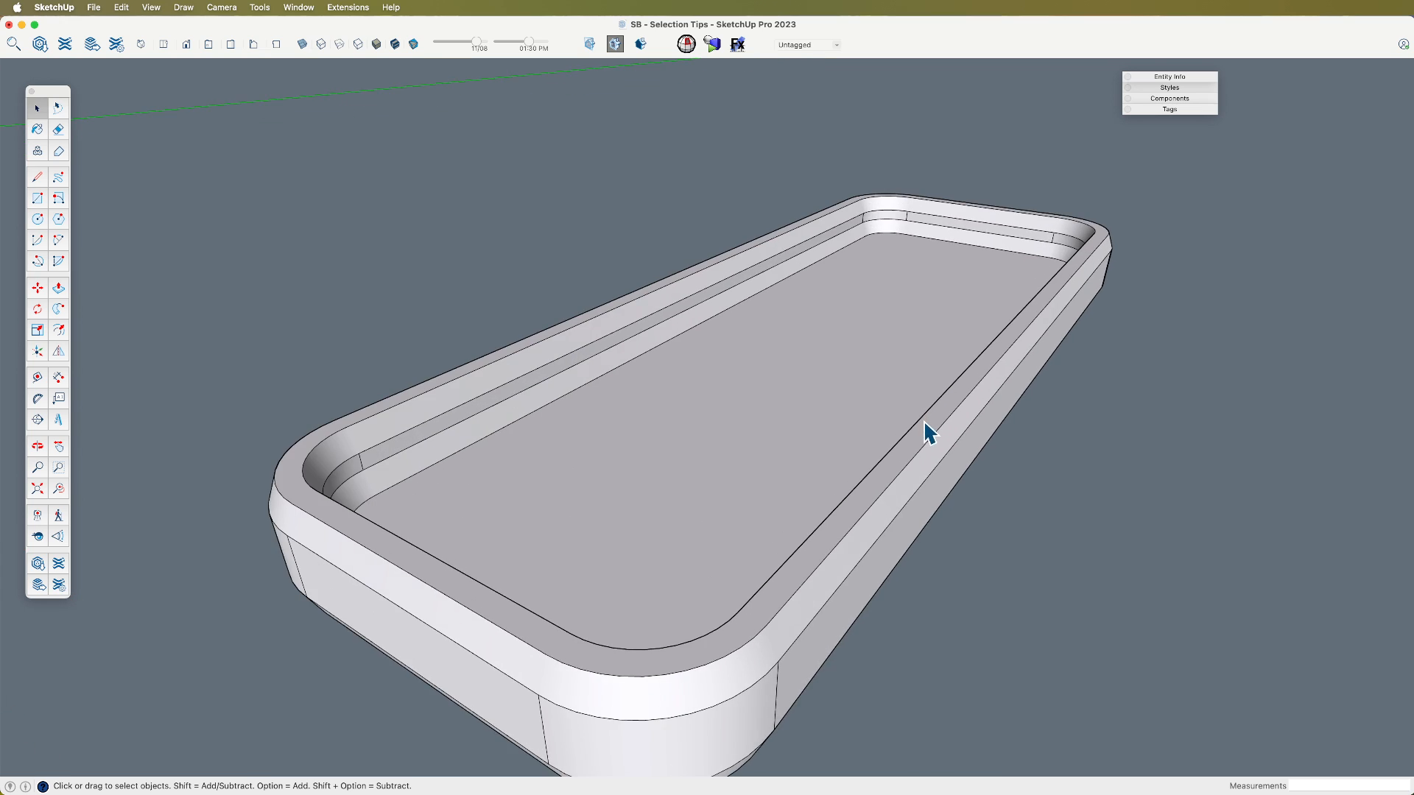
middle_click_drag(870, 422, 796, 472, "shift")
scroll(796, 472, "down", 6)
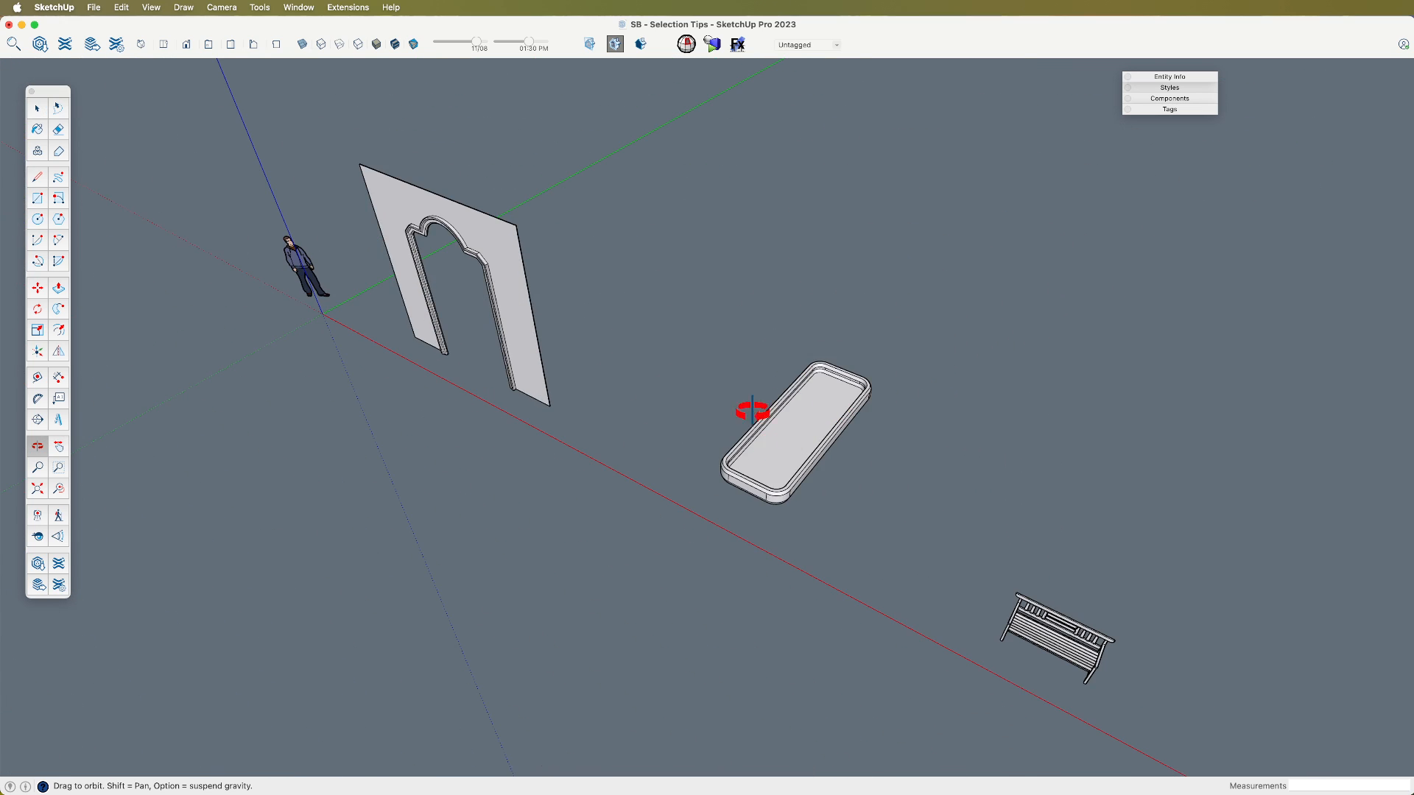
middle_click_drag(852, 520, 886, 495)
scroll(935, 526, "up", 5)
scroll(852, 458, "up", 4)
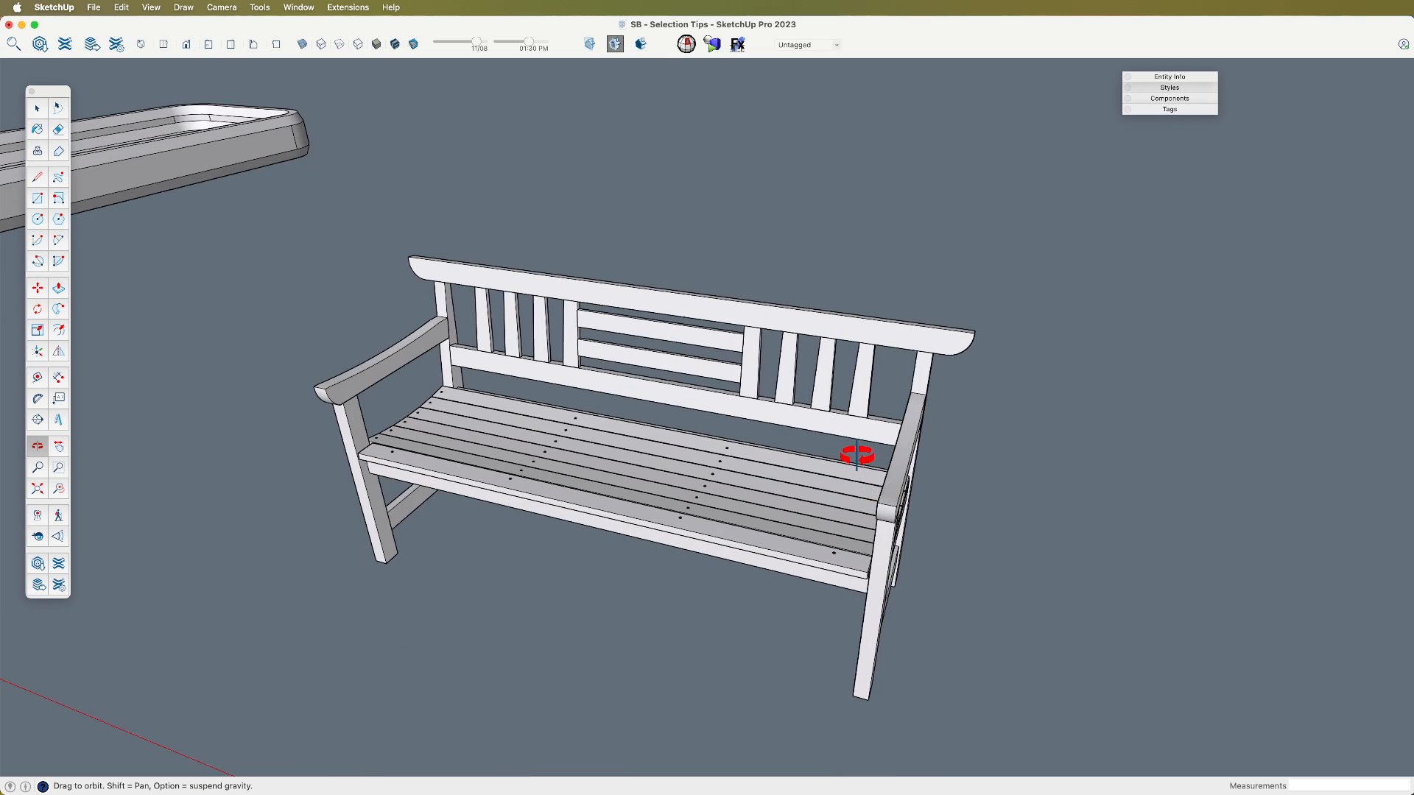
scroll(852, 433, "up", 2)
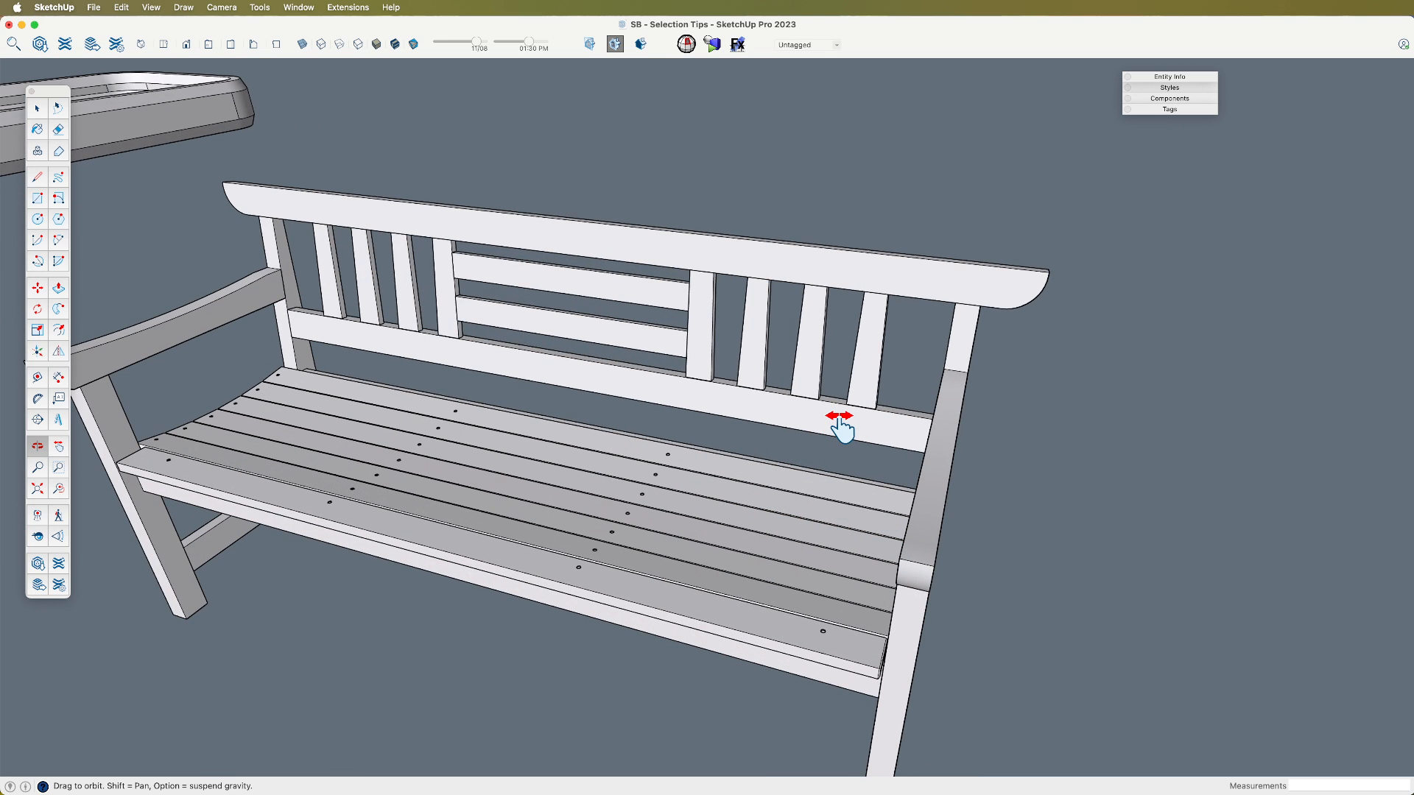
key("x")
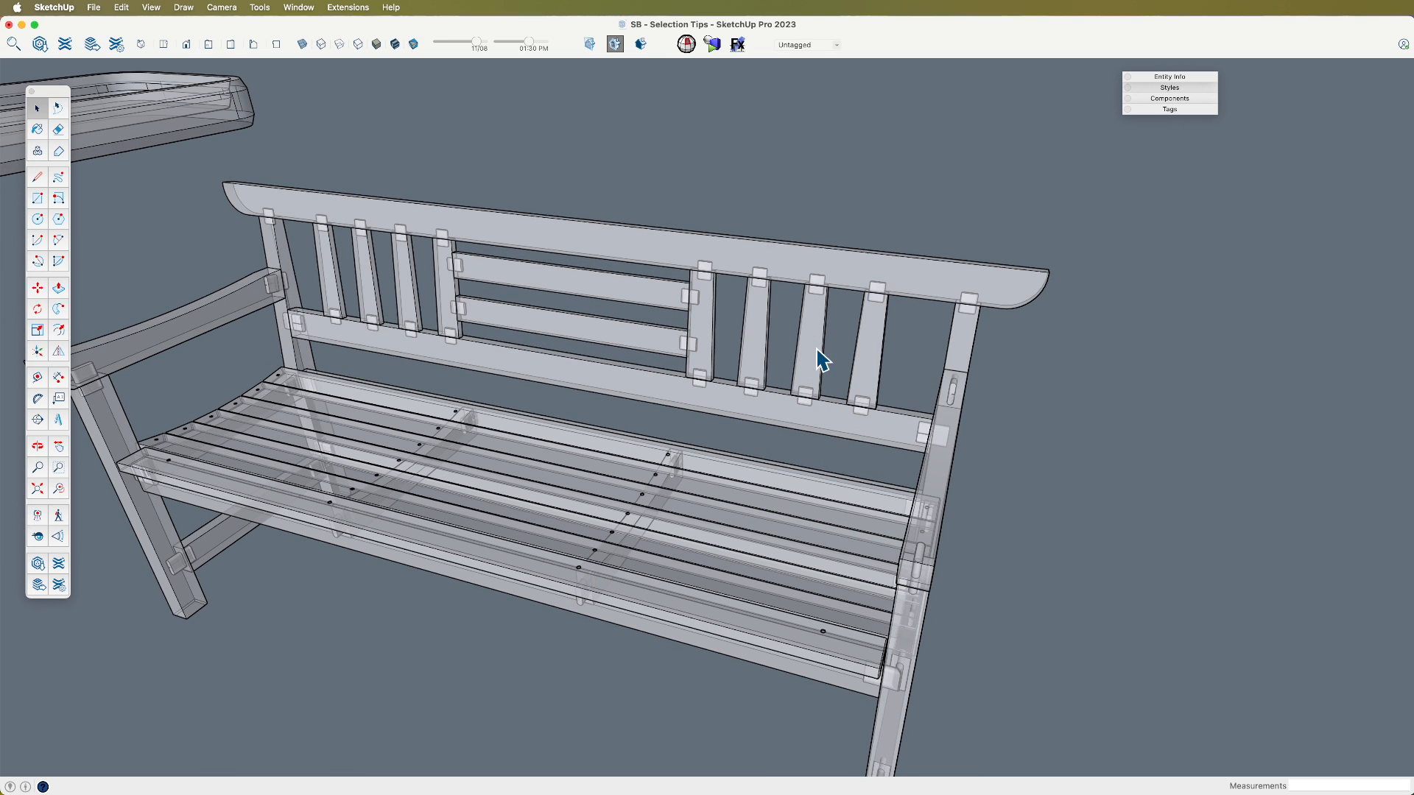
Step: Copy the right-hand group of four vertical back slats, with their loose tenons, to the empty space beside the bench
middle_click_drag(832, 429, 830, 324)
left_click_drag(658, 229, 917, 438)
scroll(738, 383, "down", 3)
key("m")
left_click(830, 397)
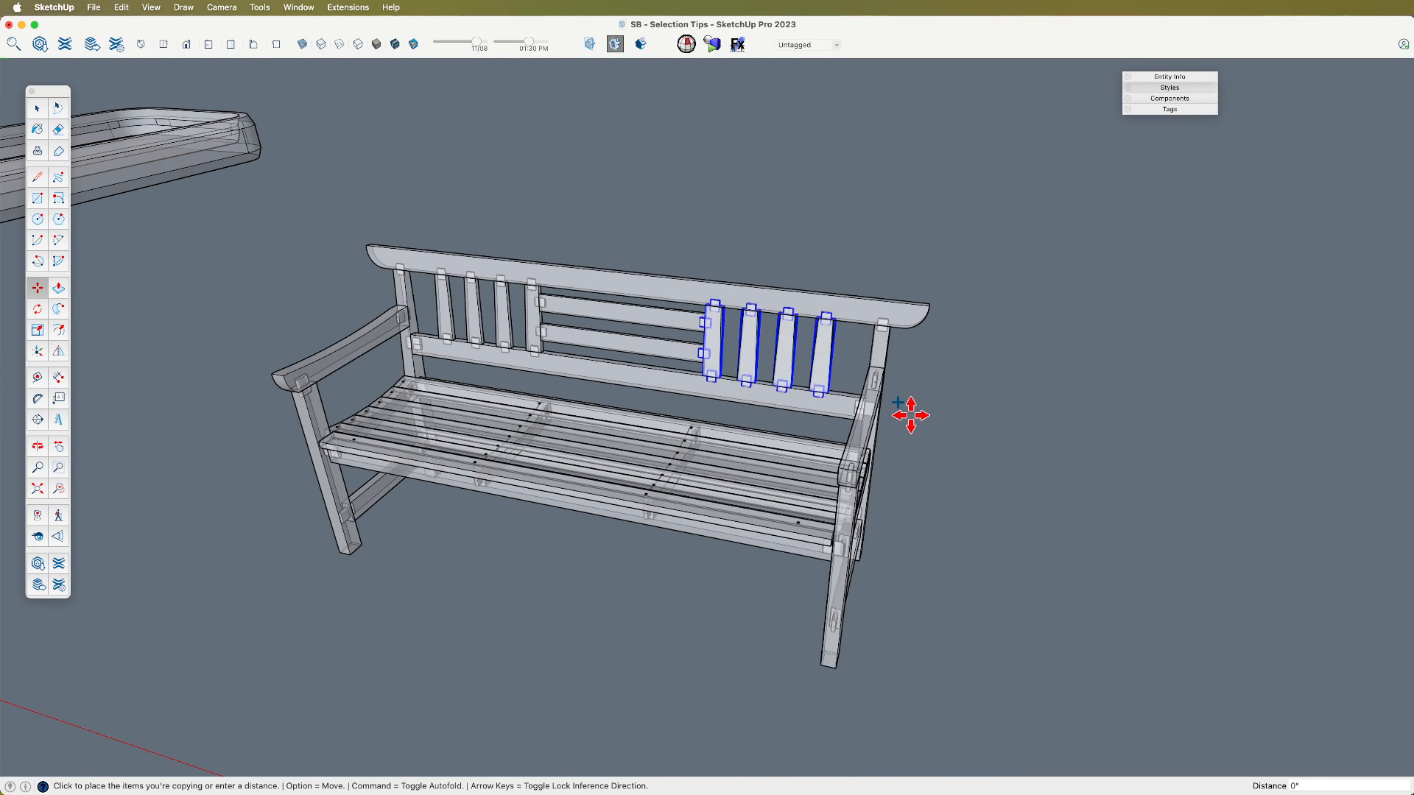
left_click(1088, 434)
key("space")
Step: Select the top tenon of the outermost copied slat to check whether it is separate from the slat
scroll(1098, 356, "up", 10)
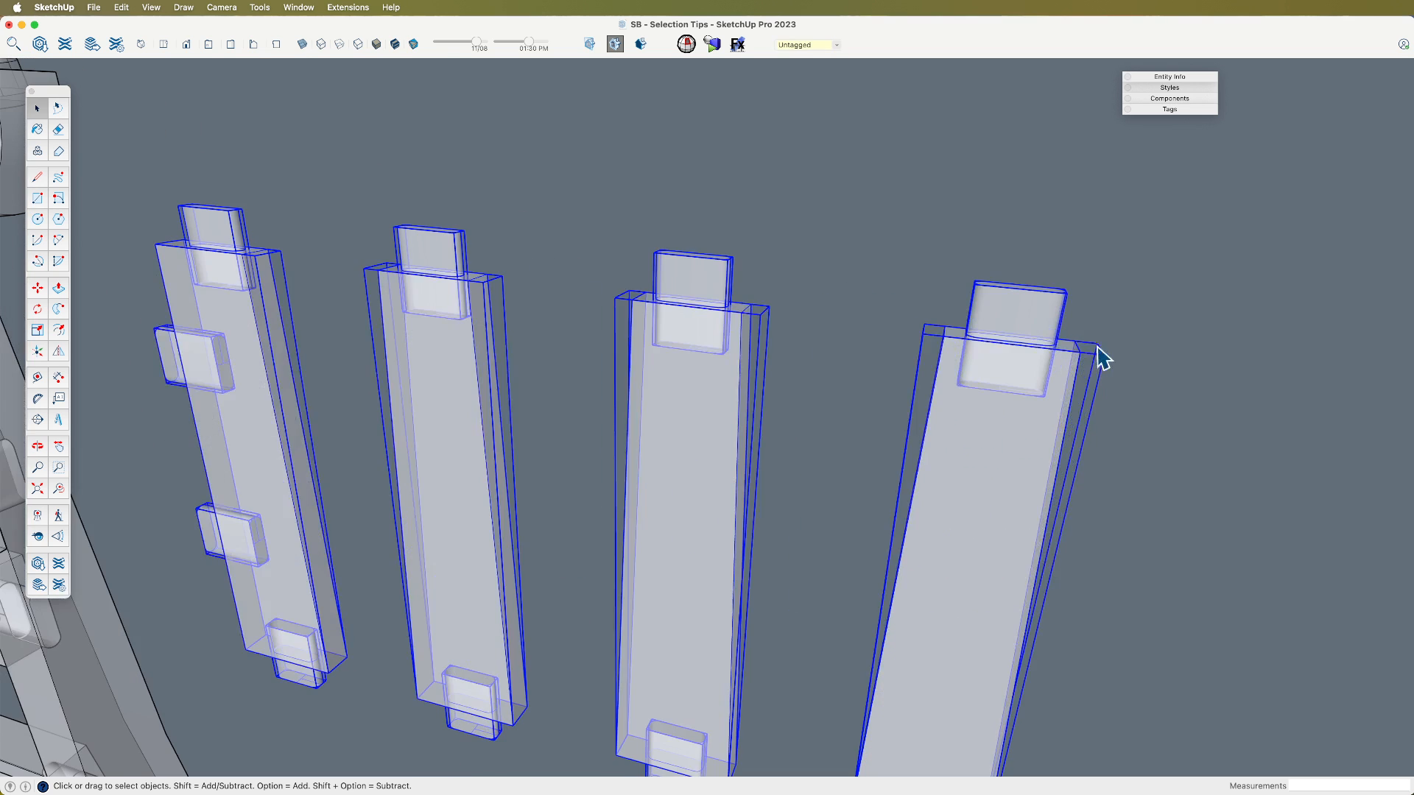
left_click(1045, 335)
scroll(1023, 315, "down", 3)
key("m")
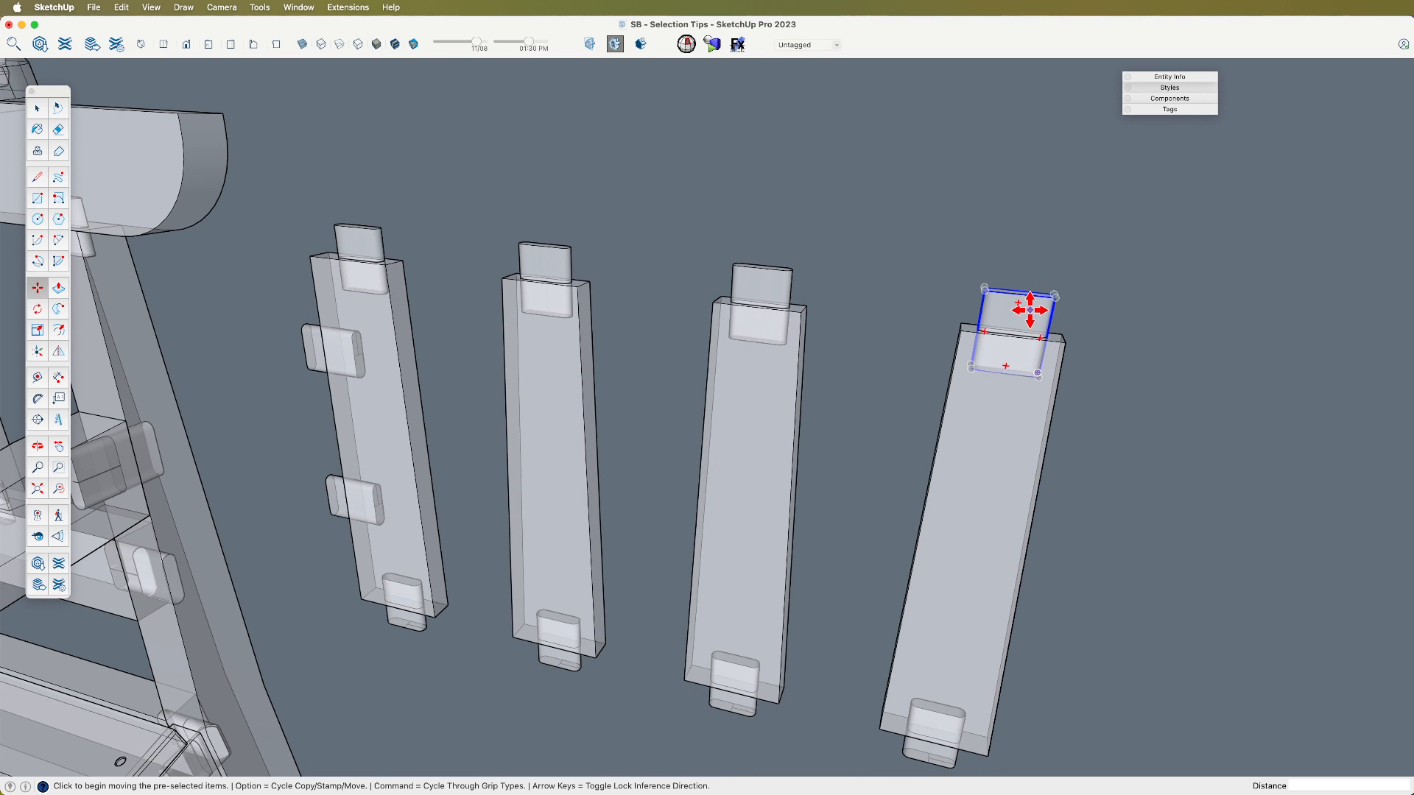
left_click(1029, 309)
key("space")
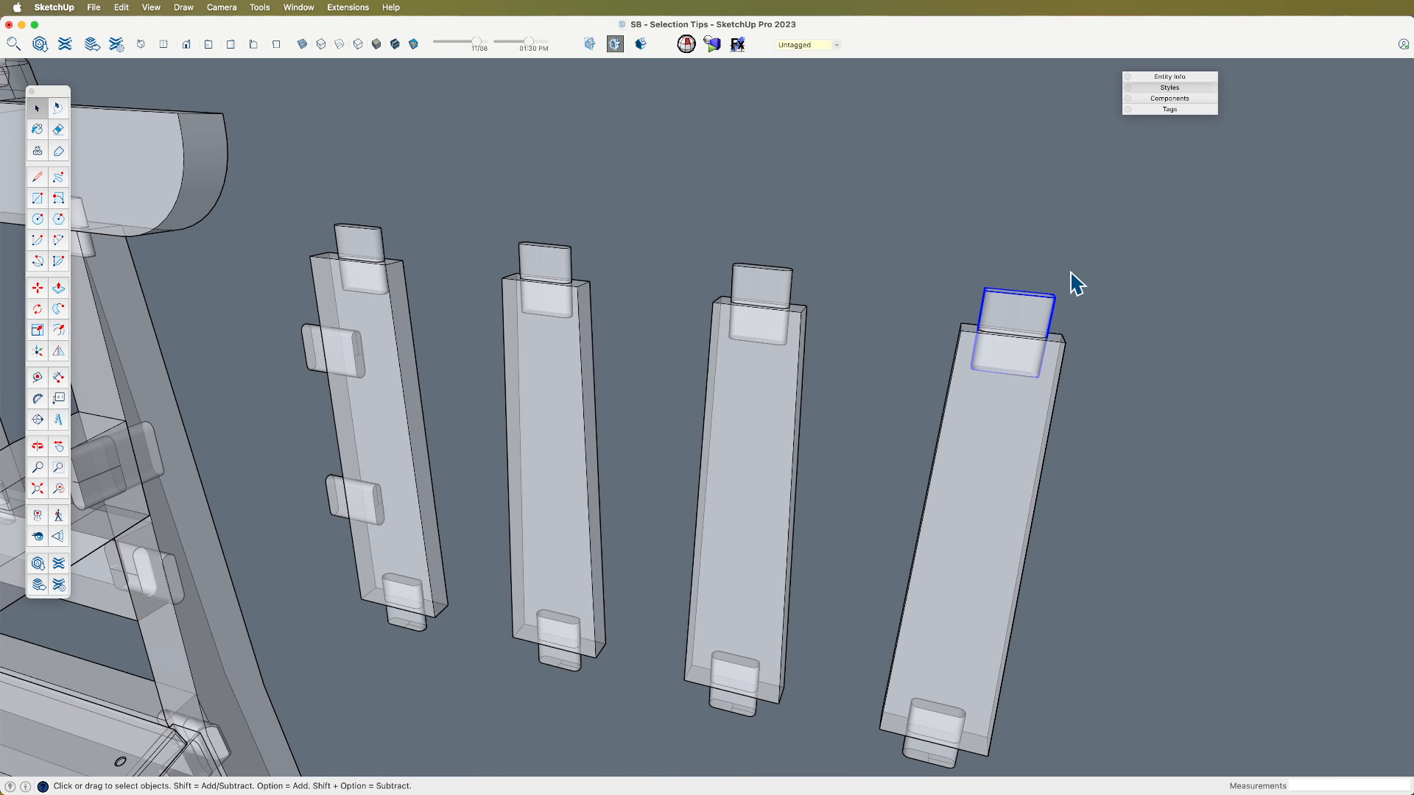
Step: Delete the four copied slats together with all their tenons
scroll(1033, 341, "down", 8)
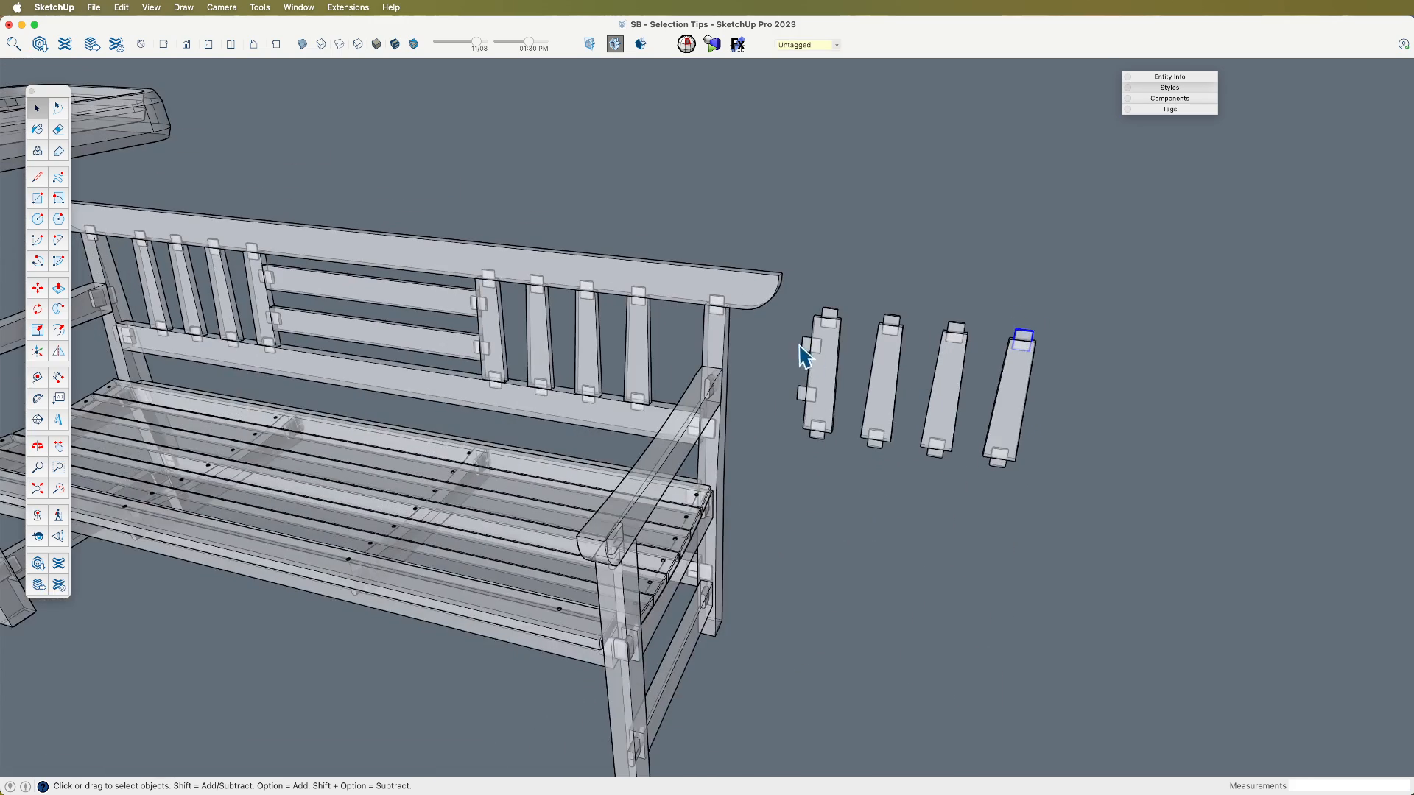
scroll(799, 346, "down", 5)
middle_click_drag(749, 386, 830, 401, "shift")
scroll(779, 398, "up", 2)
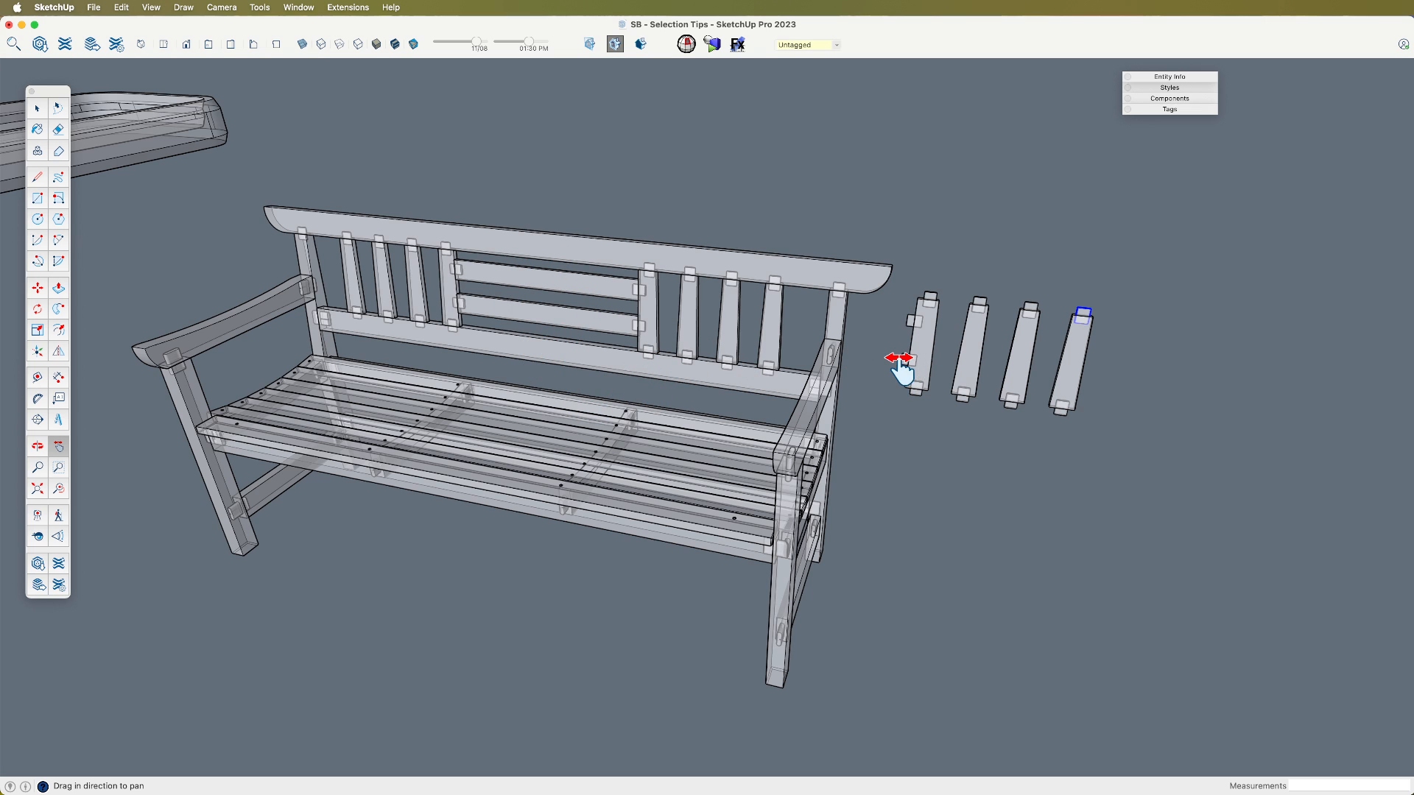
left_click_drag(974, 417, 685, 319)
key("o")
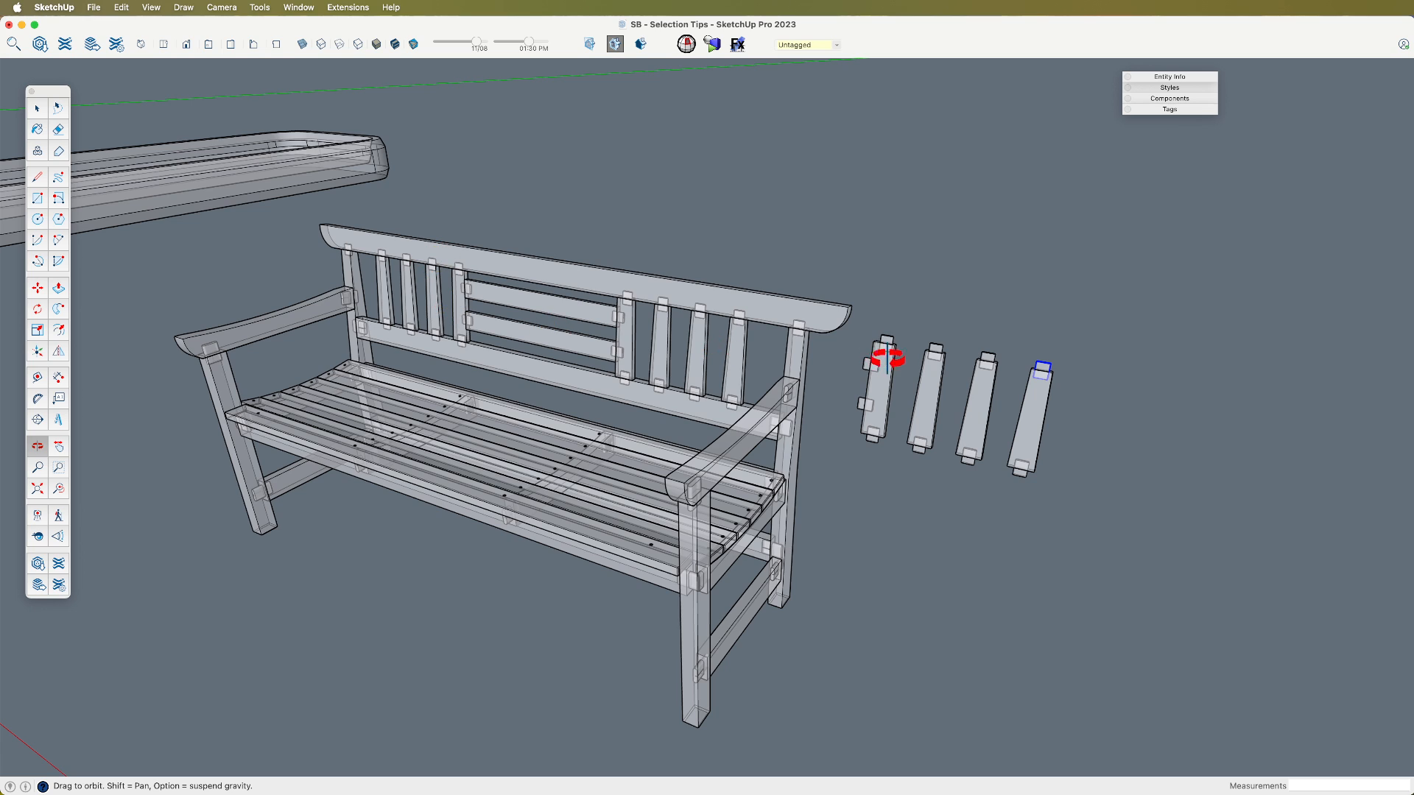
key("space")
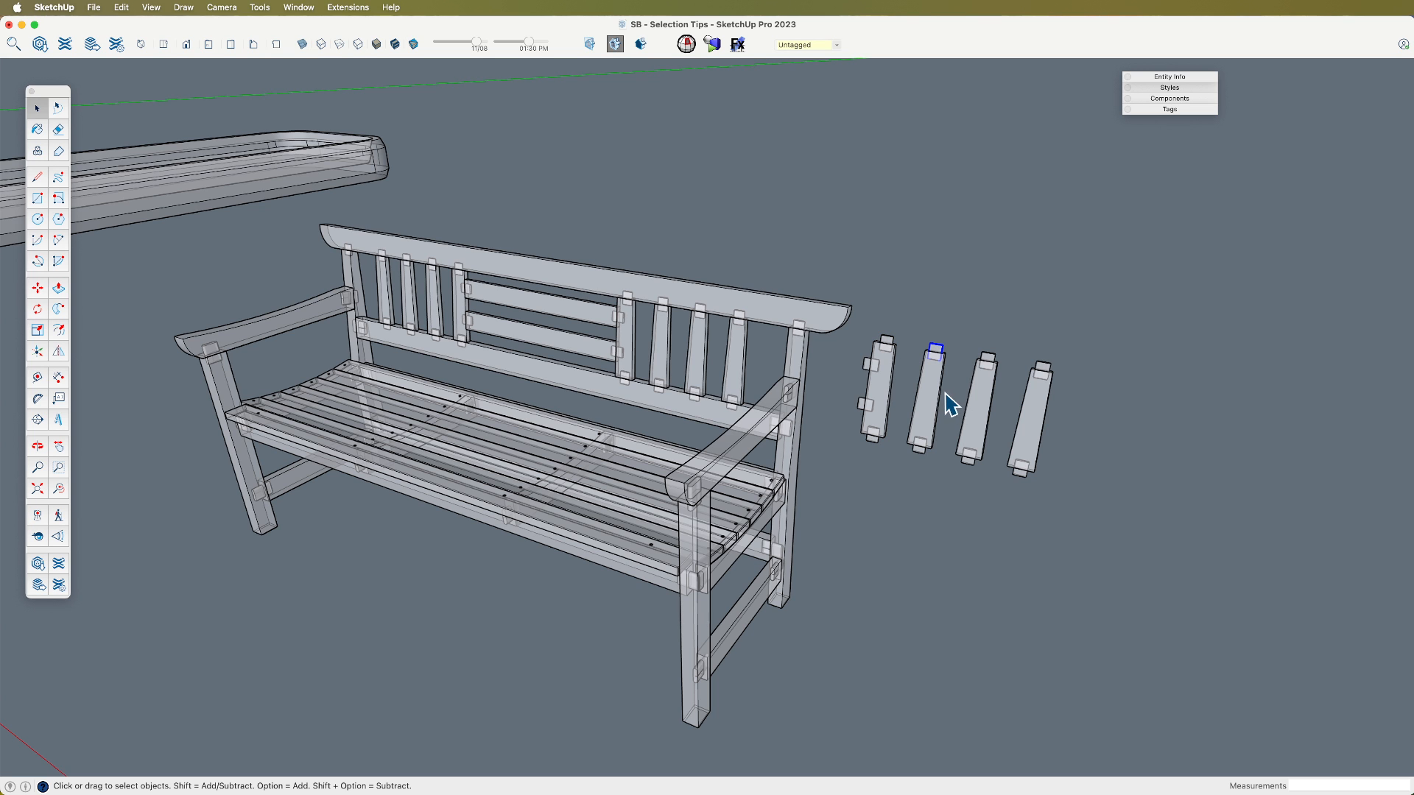
left_click_drag(856, 337, 1120, 519)
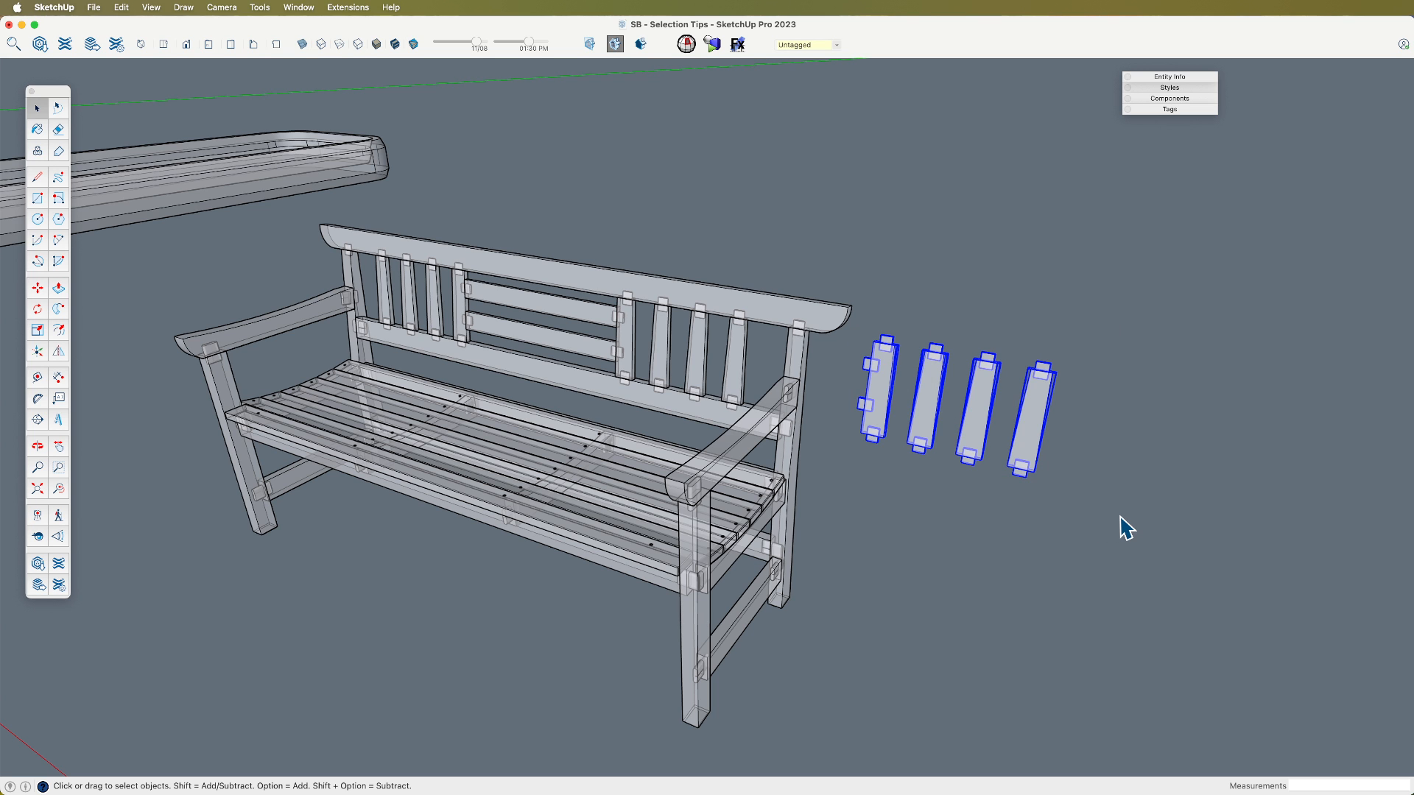
key("Delete")
scroll(930, 540, "down", 3)
middle_click_drag(930, 540, 865, 479)
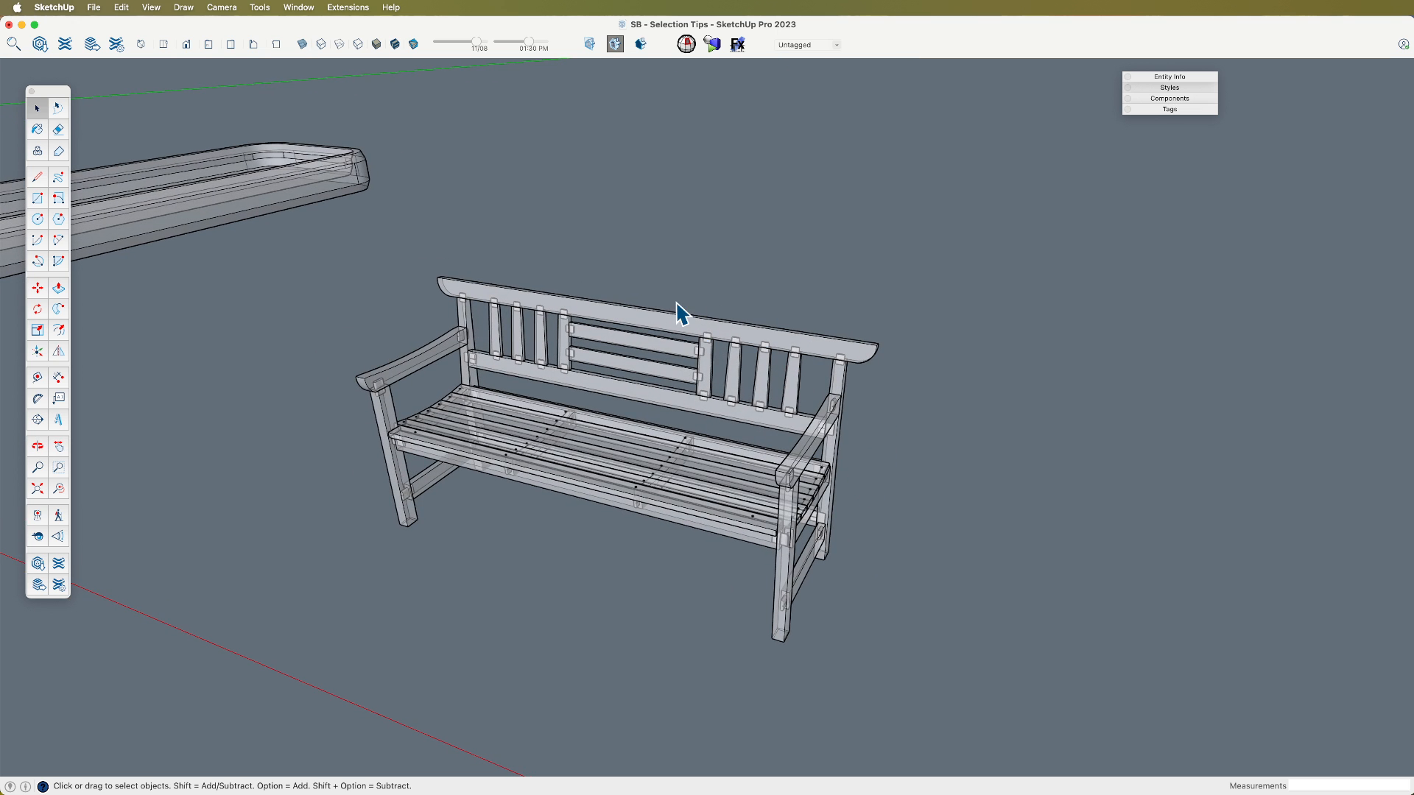
left_click_drag(676, 312, 930, 655)
key("m")
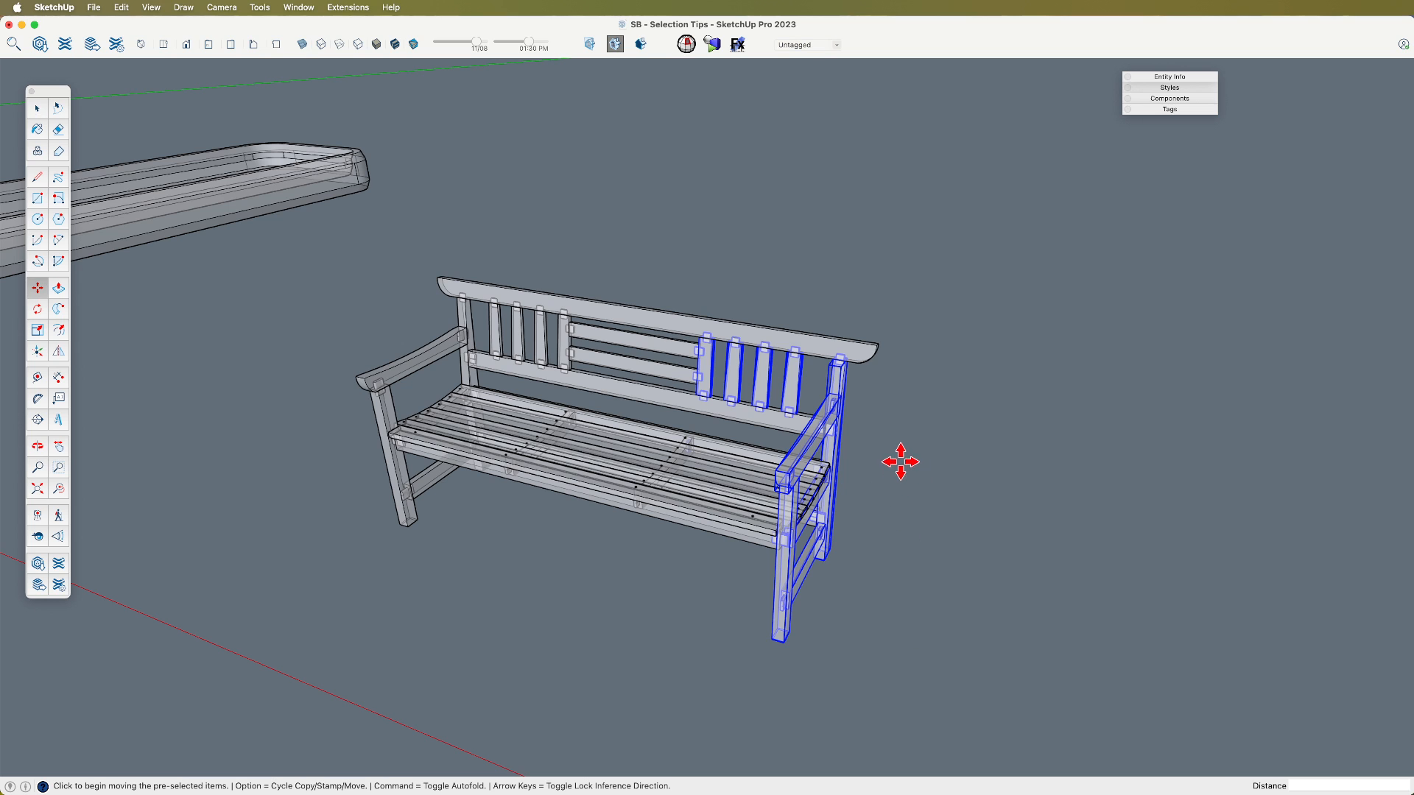
key("space")
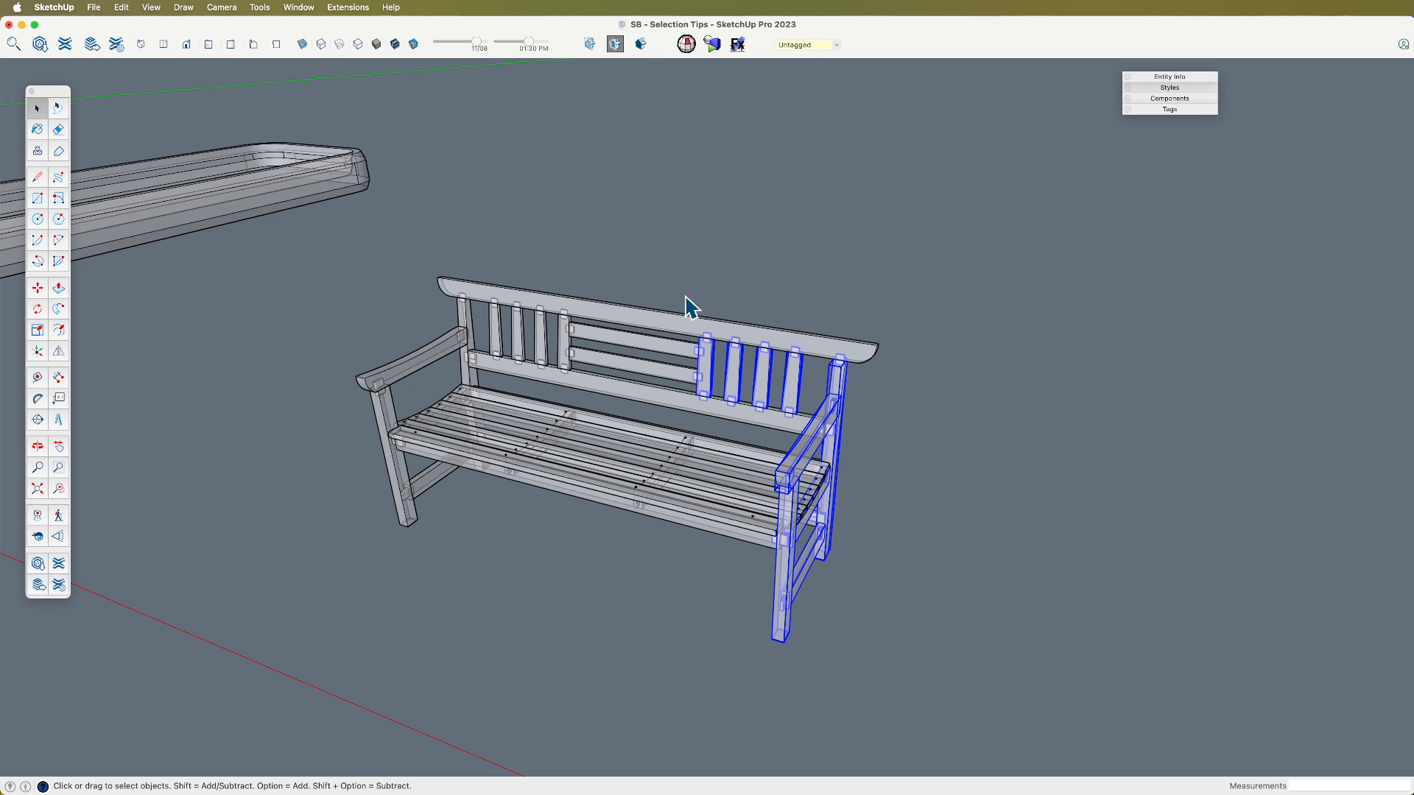
left_click_drag(678, 289, 938, 660)
middle_click_drag(694, 497, 734, 492)
Step: Copy the bench's right end frame, its four back slats and the nearby seat support, with tenons, to the space beside the bench
left_click_drag(622, 278, 968, 650)
key("m")
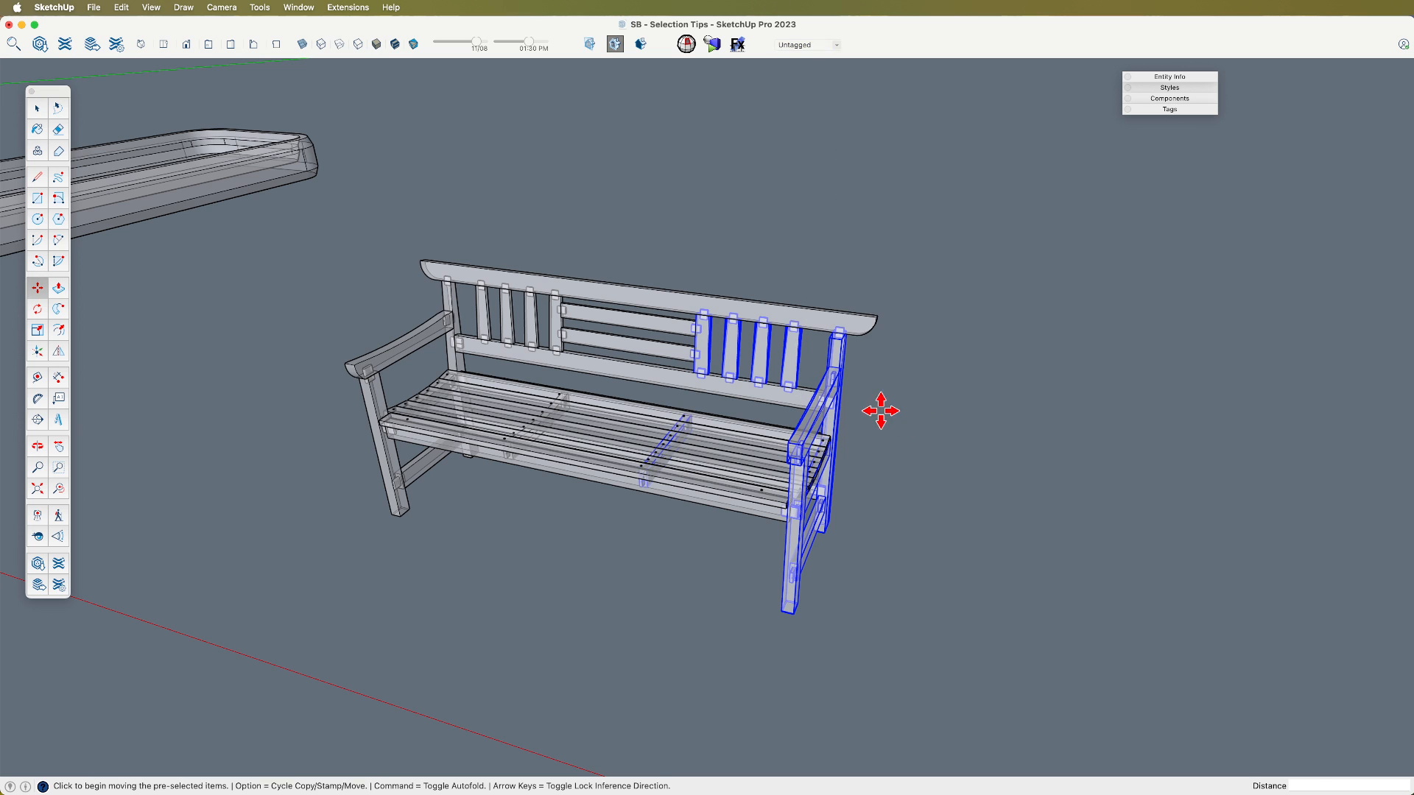
left_click(880, 410)
key("alt")
left_click(1073, 442)
key("space")
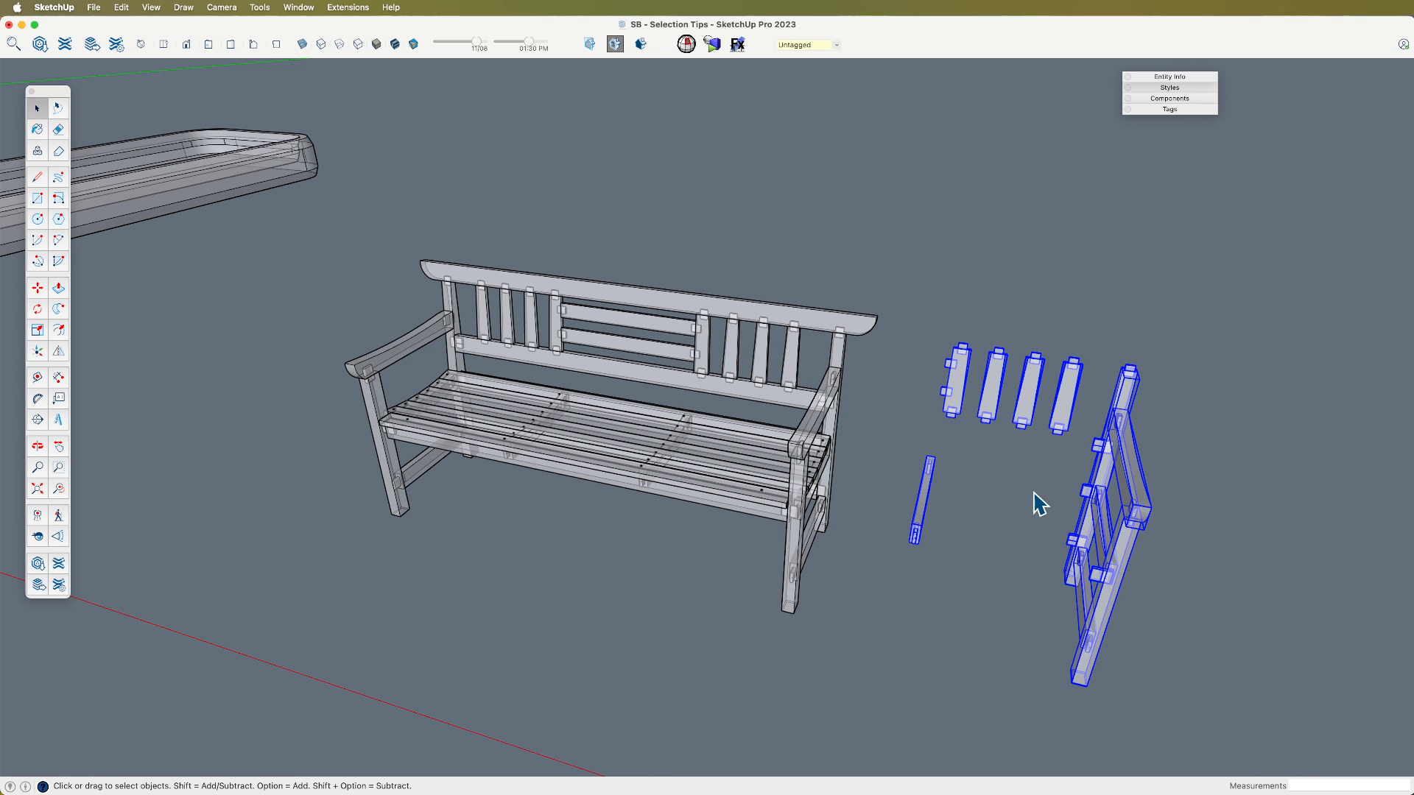
Step: Erase the four copied back slats, leaving their loose tenons in place
middle_click_drag(1035, 498, 876, 466)
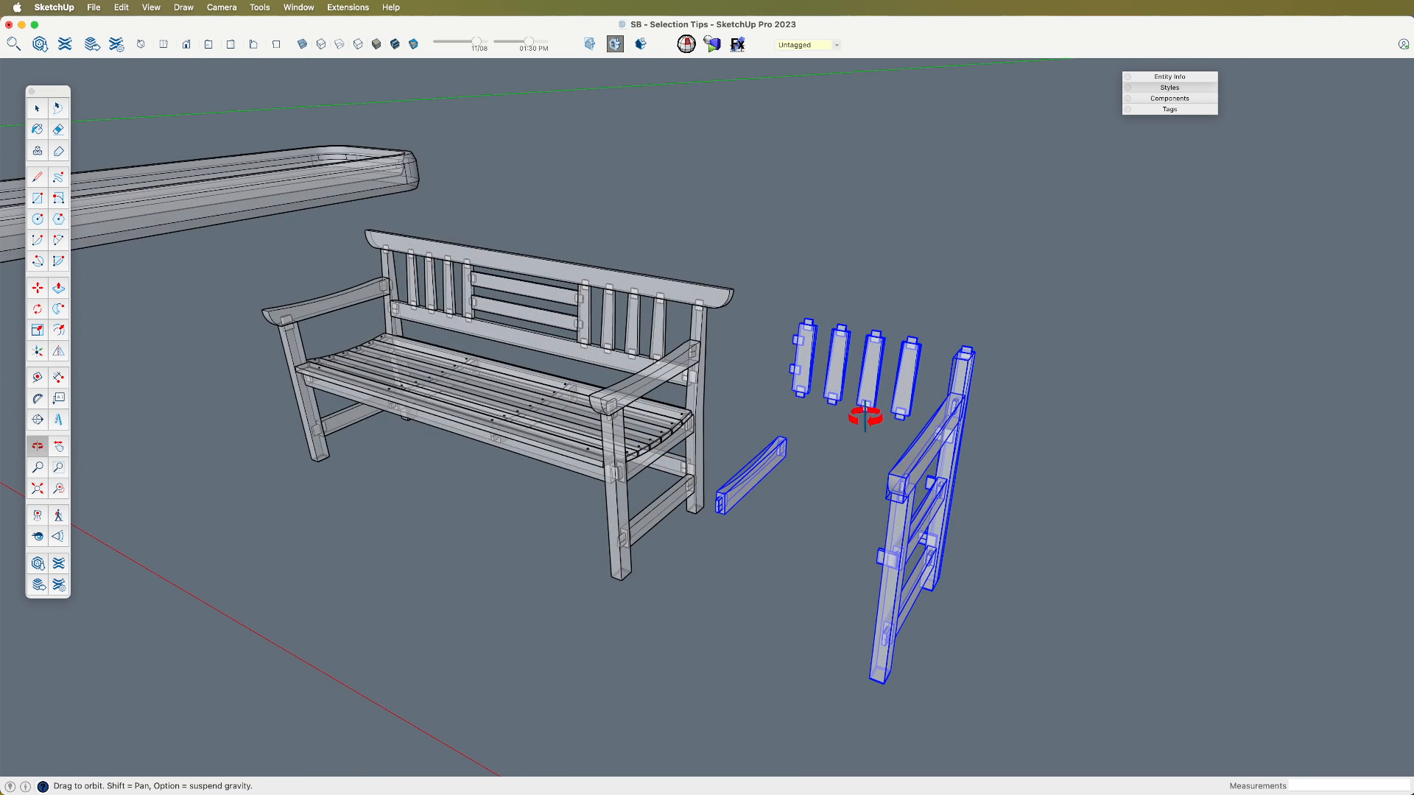
key("e")
left_click(809, 348)
left_click_drag(834, 349, 907, 361)
key("space")
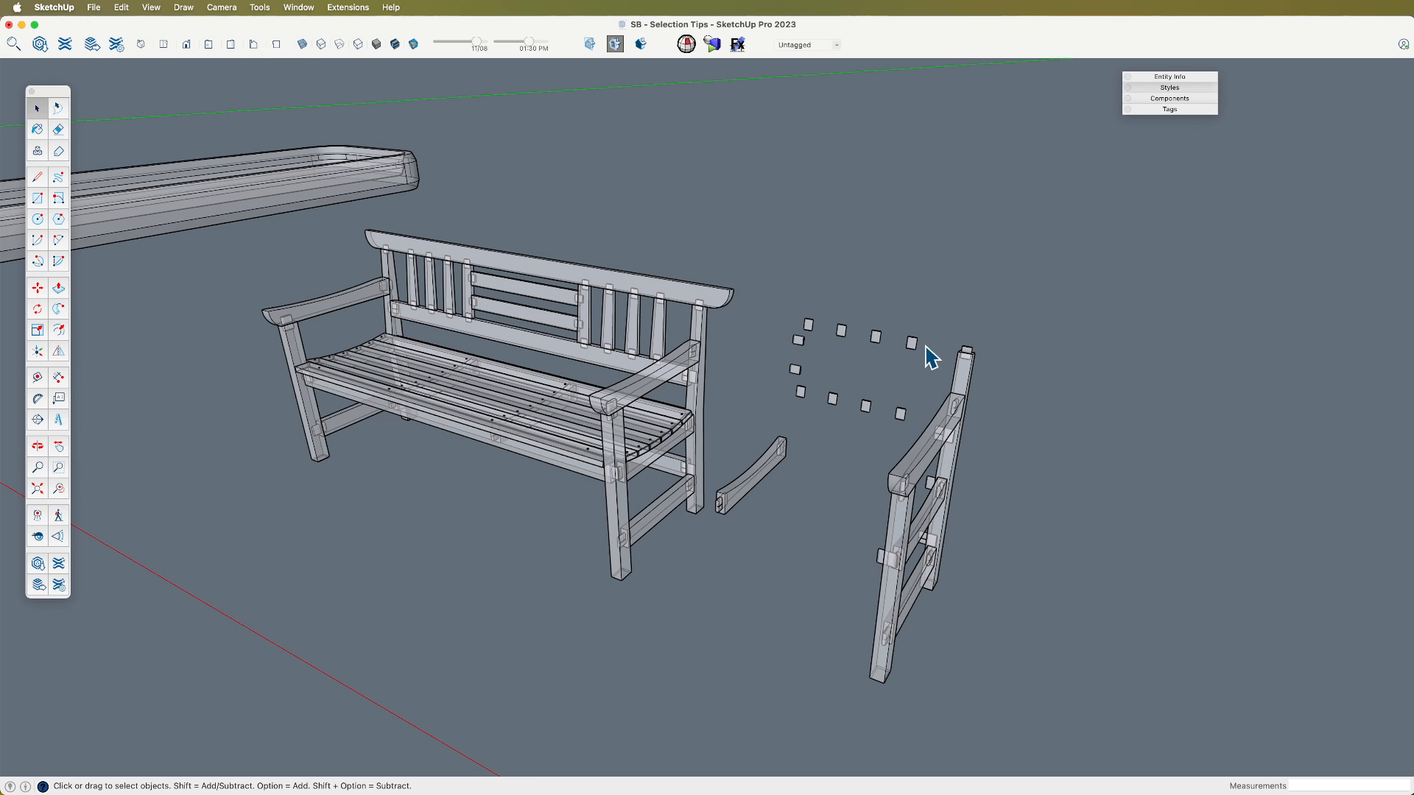
Step: Erase the copied end frame's posts, armrest and rails and the separate seat support, leaving only their loose tenons
key("e")
left_click(957, 368)
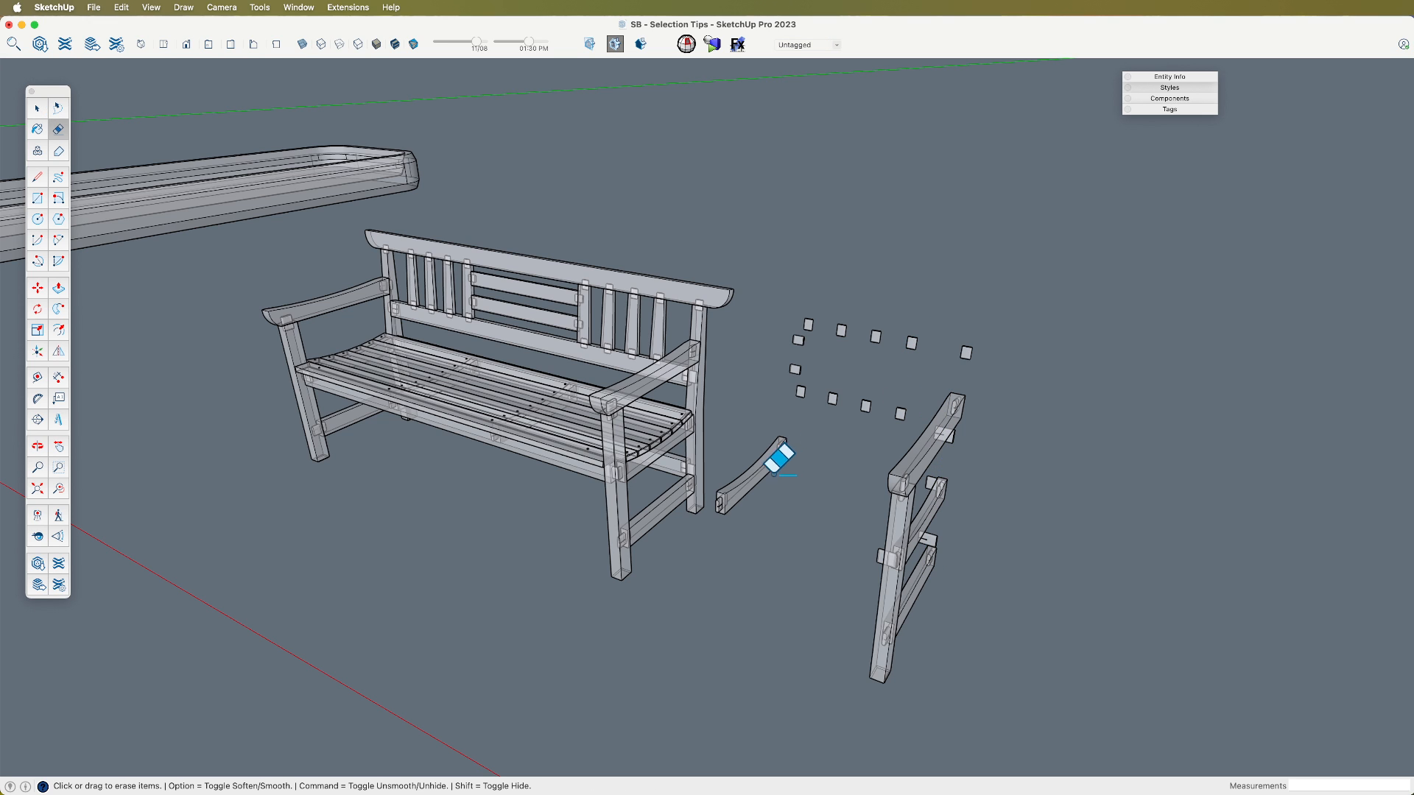
left_click(773, 457)
left_click(925, 461)
left_click(929, 511)
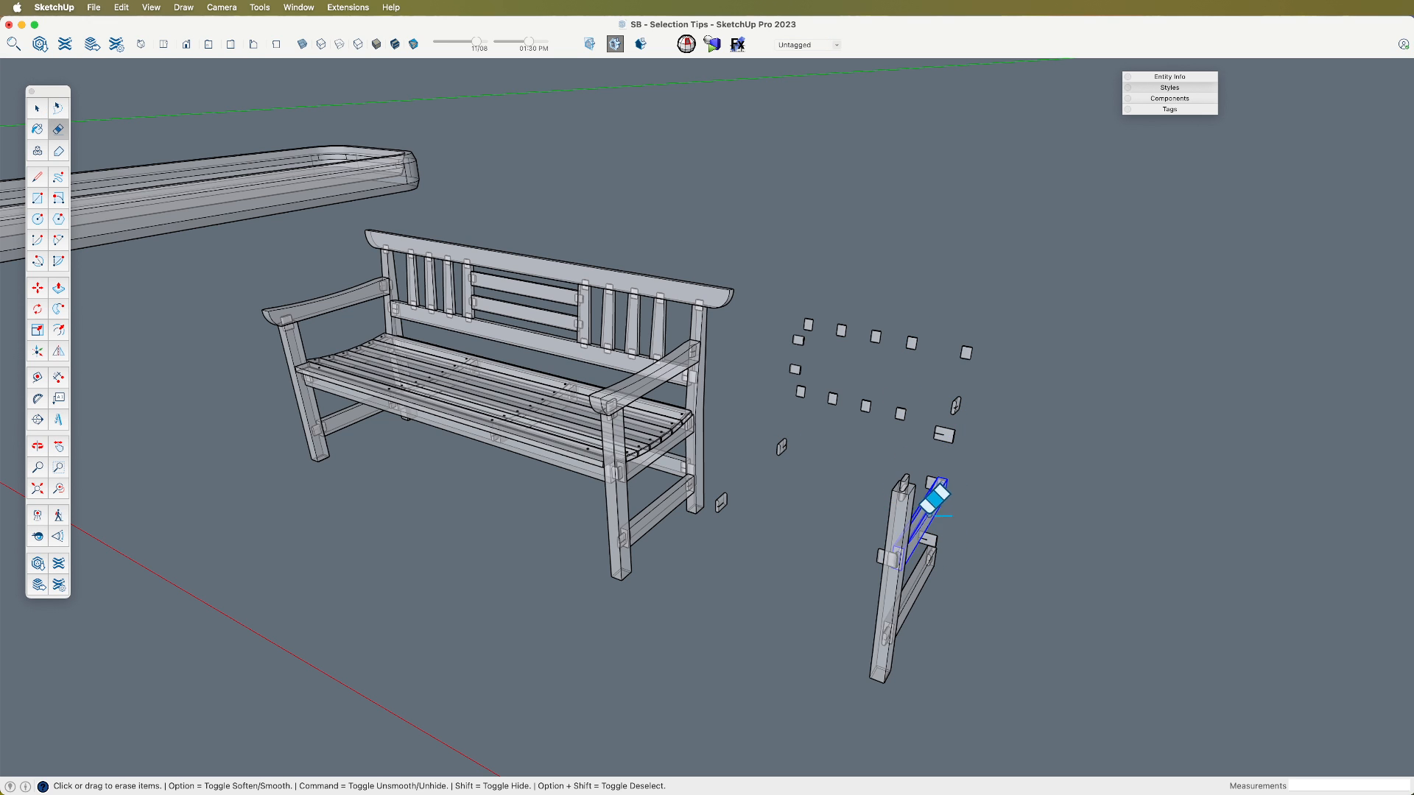
left_click(896, 527)
left_click(935, 570)
mouse_move(934, 536)
middle_mouse_down()
mouse_move(767, 518)
mouse_move(817, 499)
middle_mouse_up()
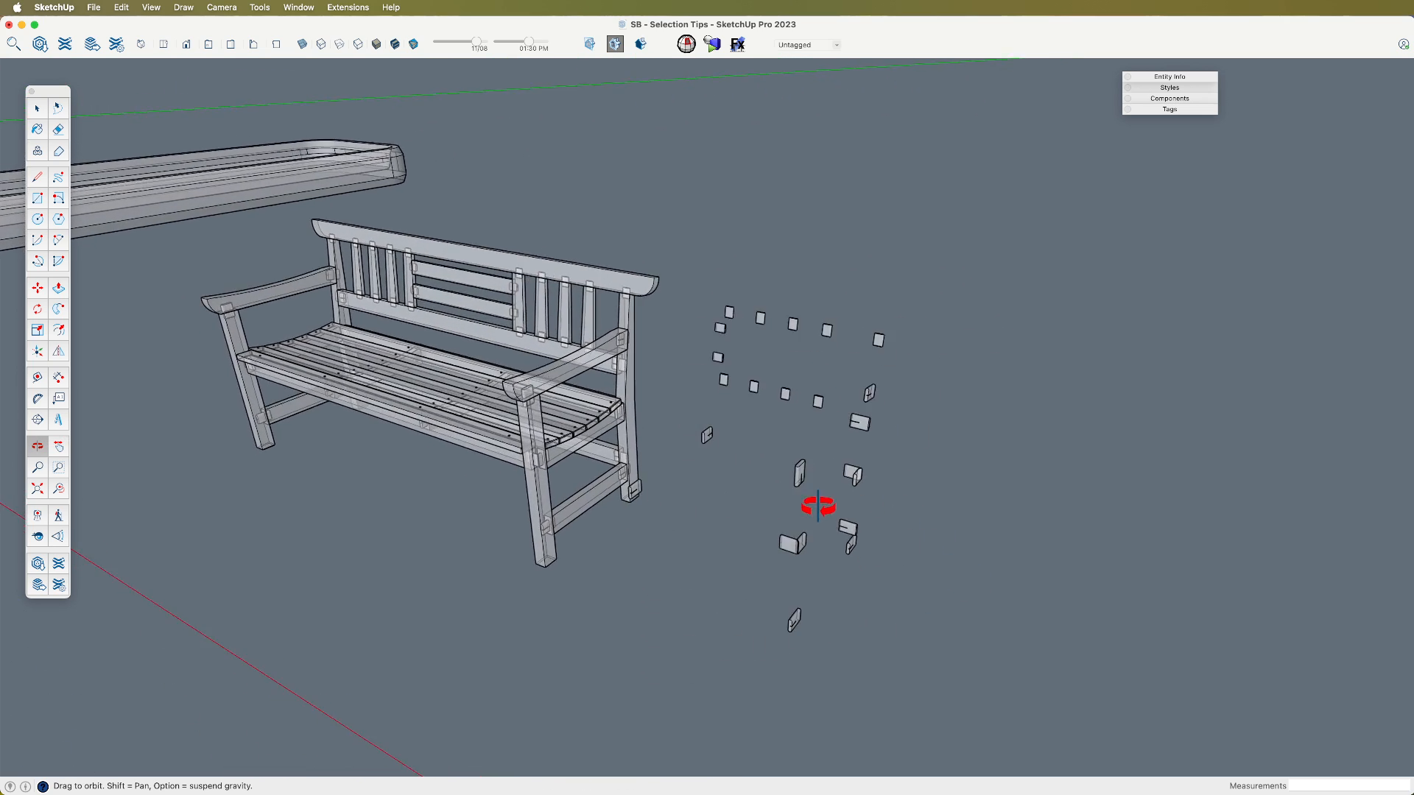
Step: Examine the selection options offered for one of the loose upper slat tenons
key("space")
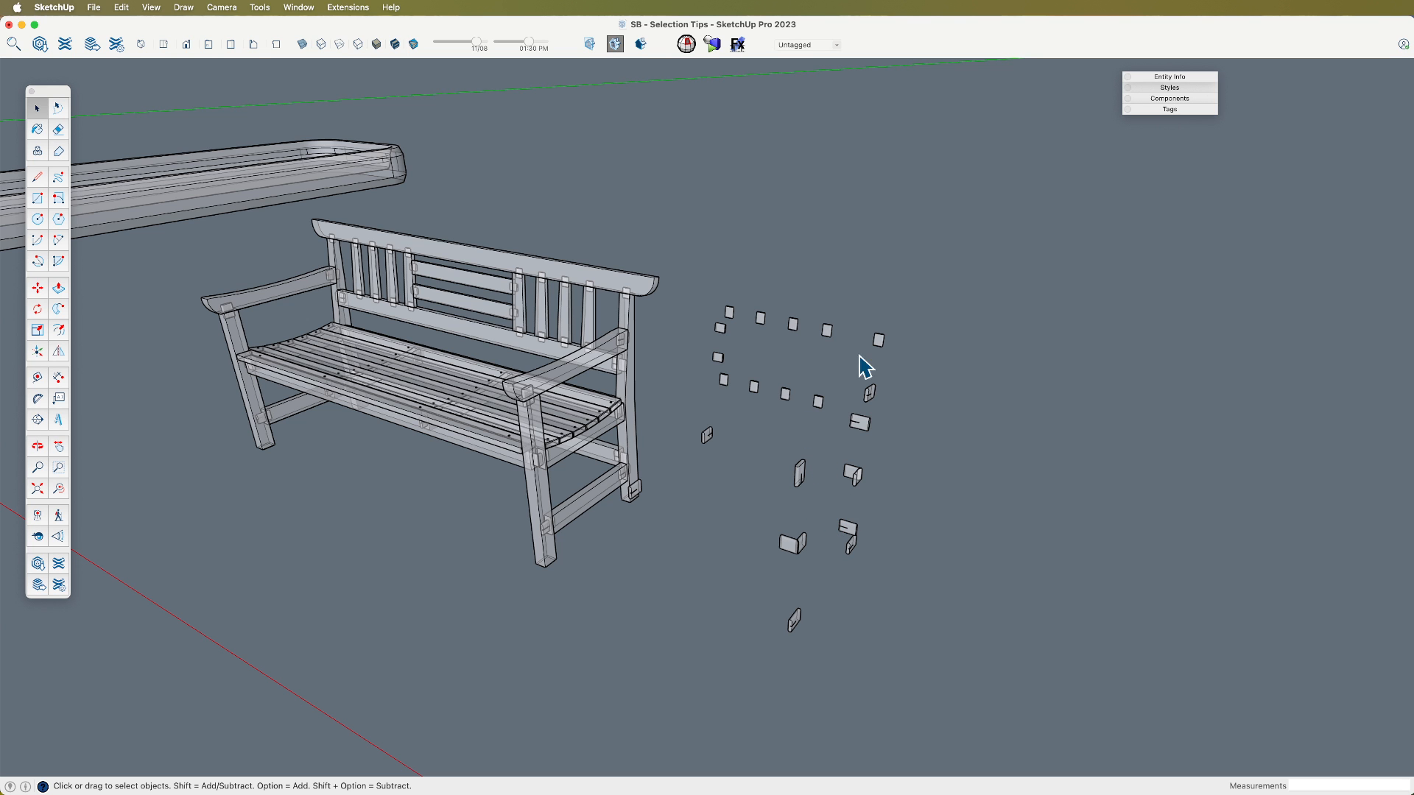
scroll(814, 346, "up", 2)
scroll(813, 346, "up", 2)
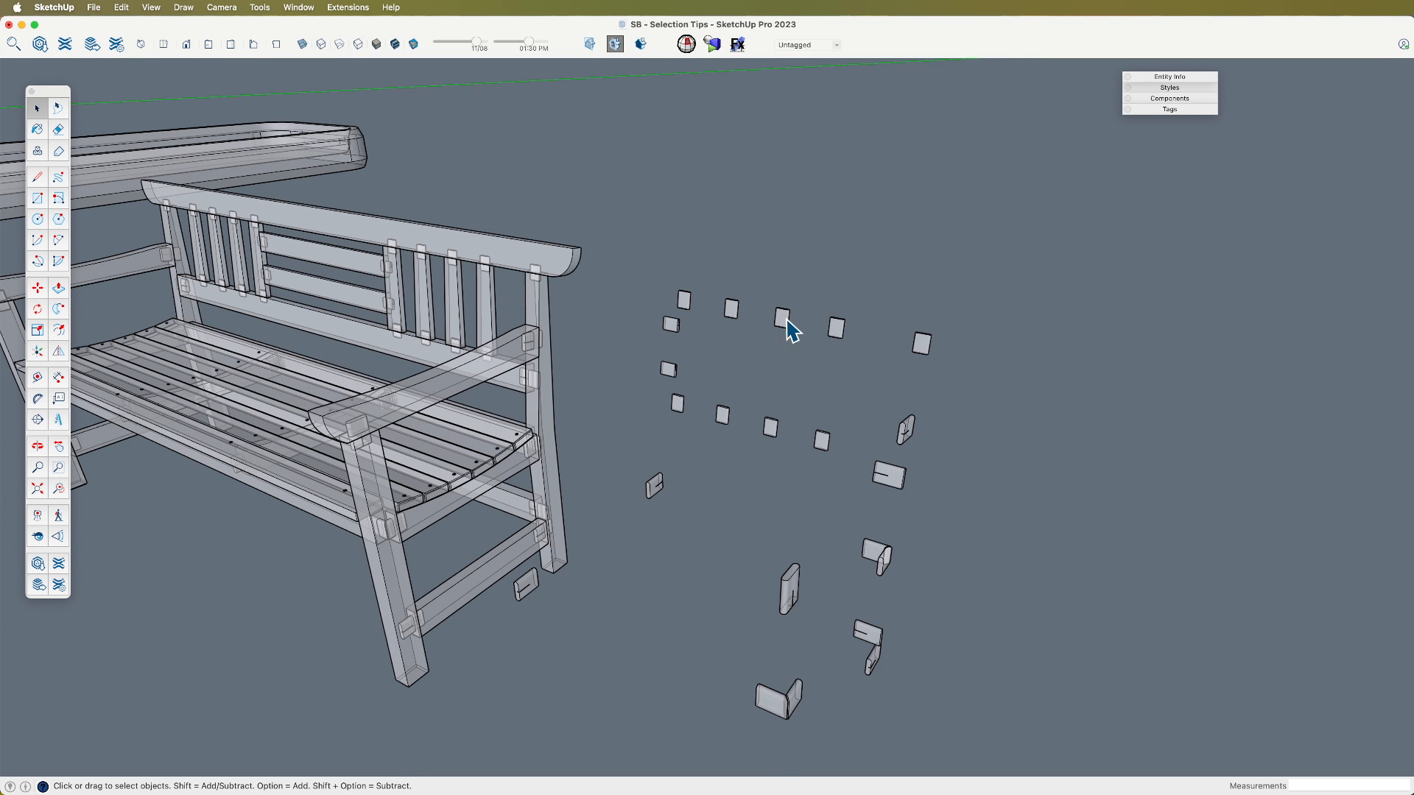
scroll(789, 331, "down", 1)
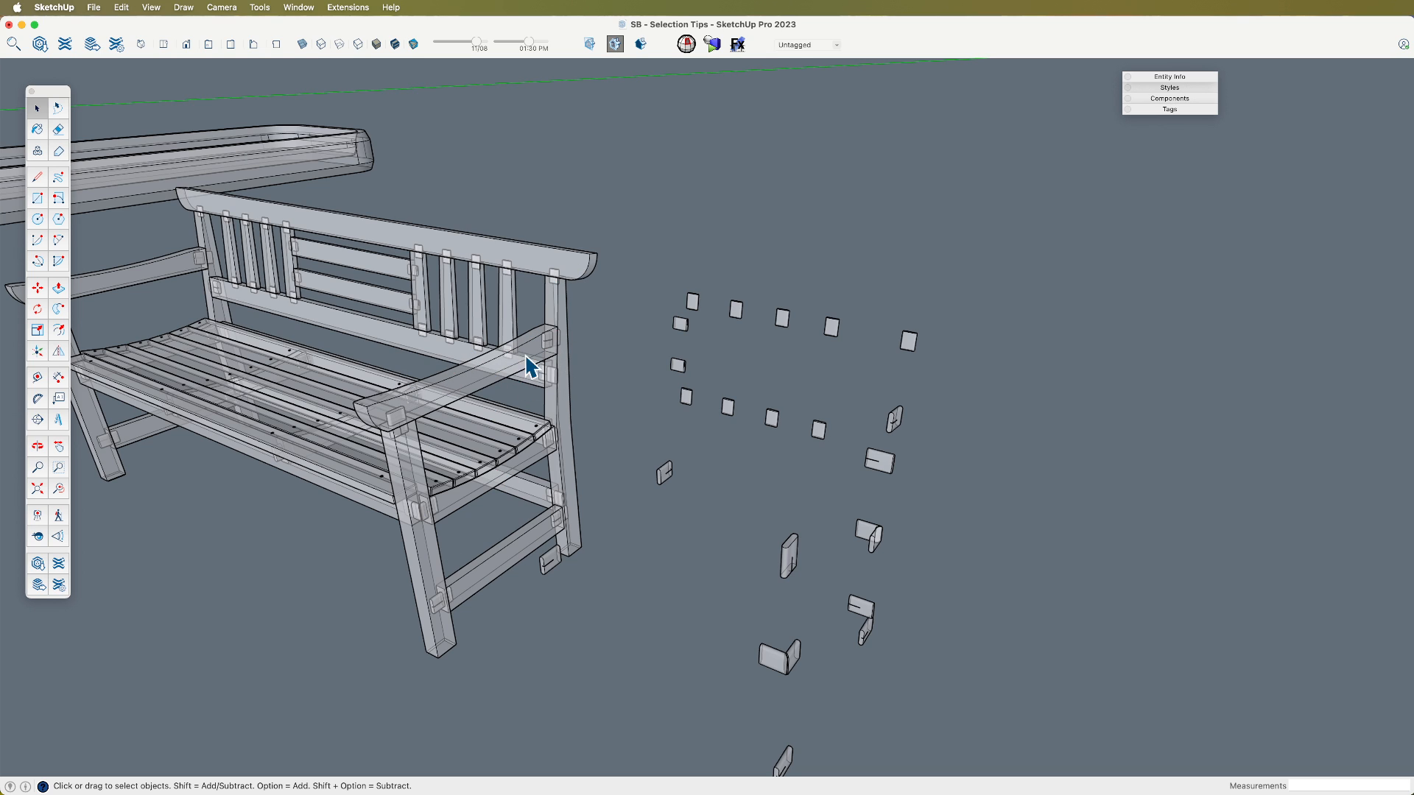
right_click(785, 326)
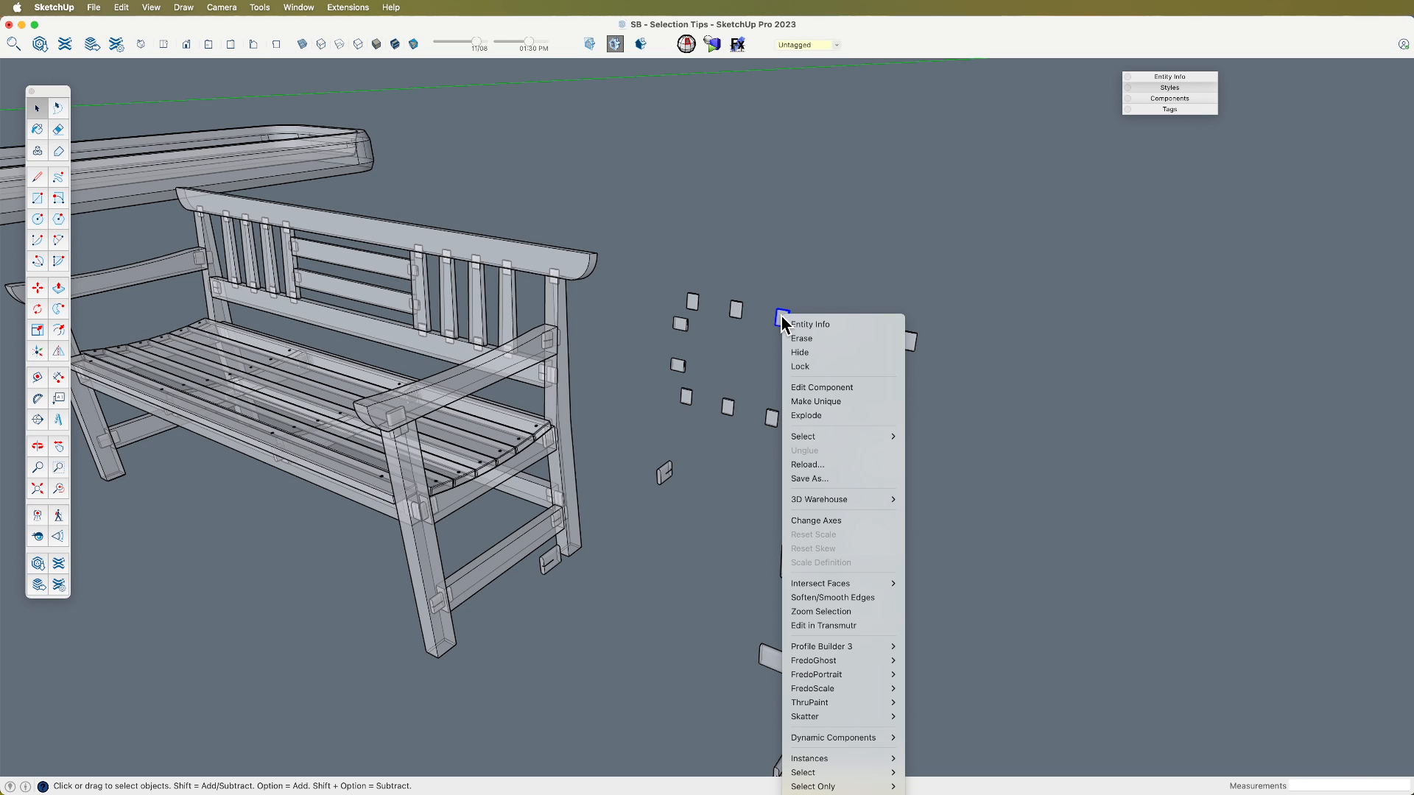
mouse_move(881, 438)
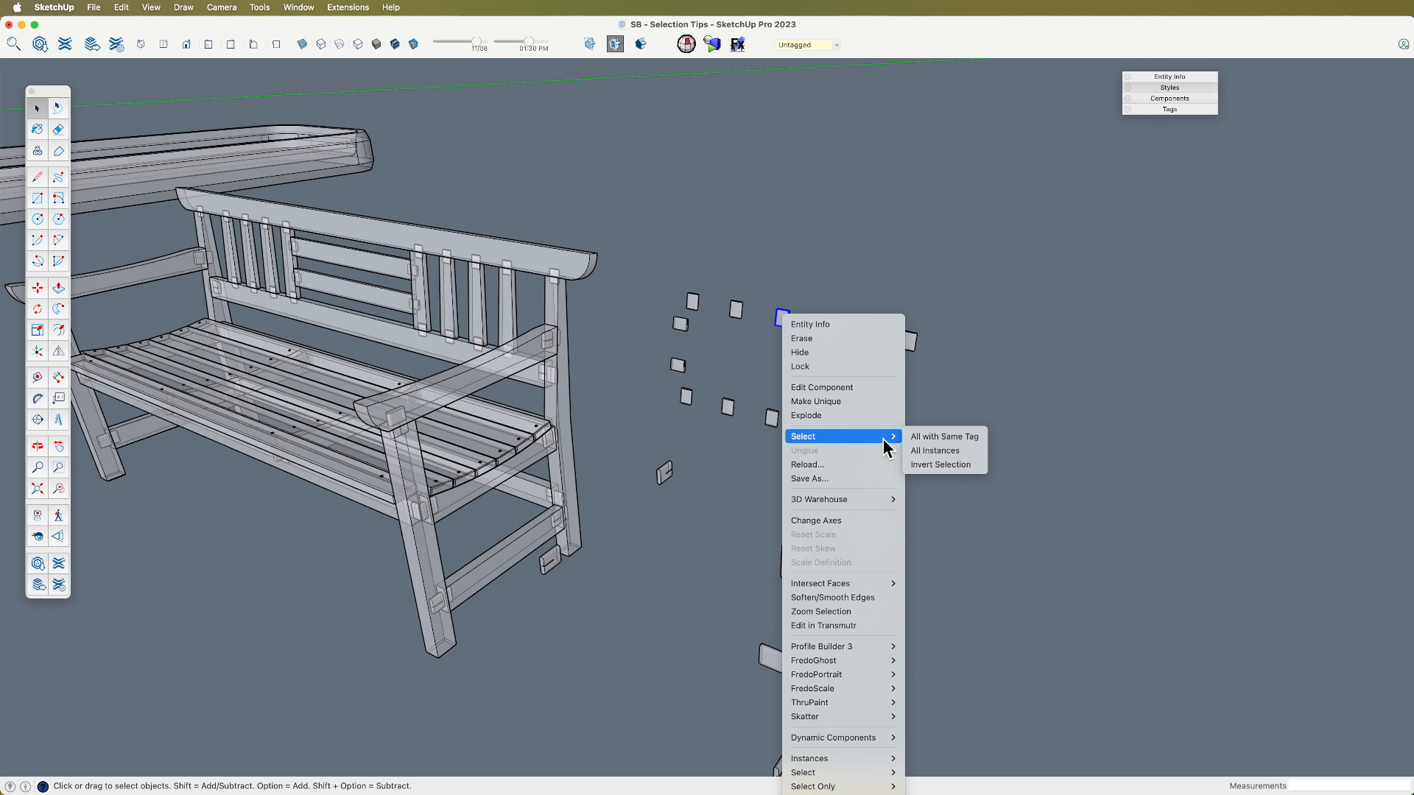
left_click(945, 303)
scroll(845, 320, "down", 4)
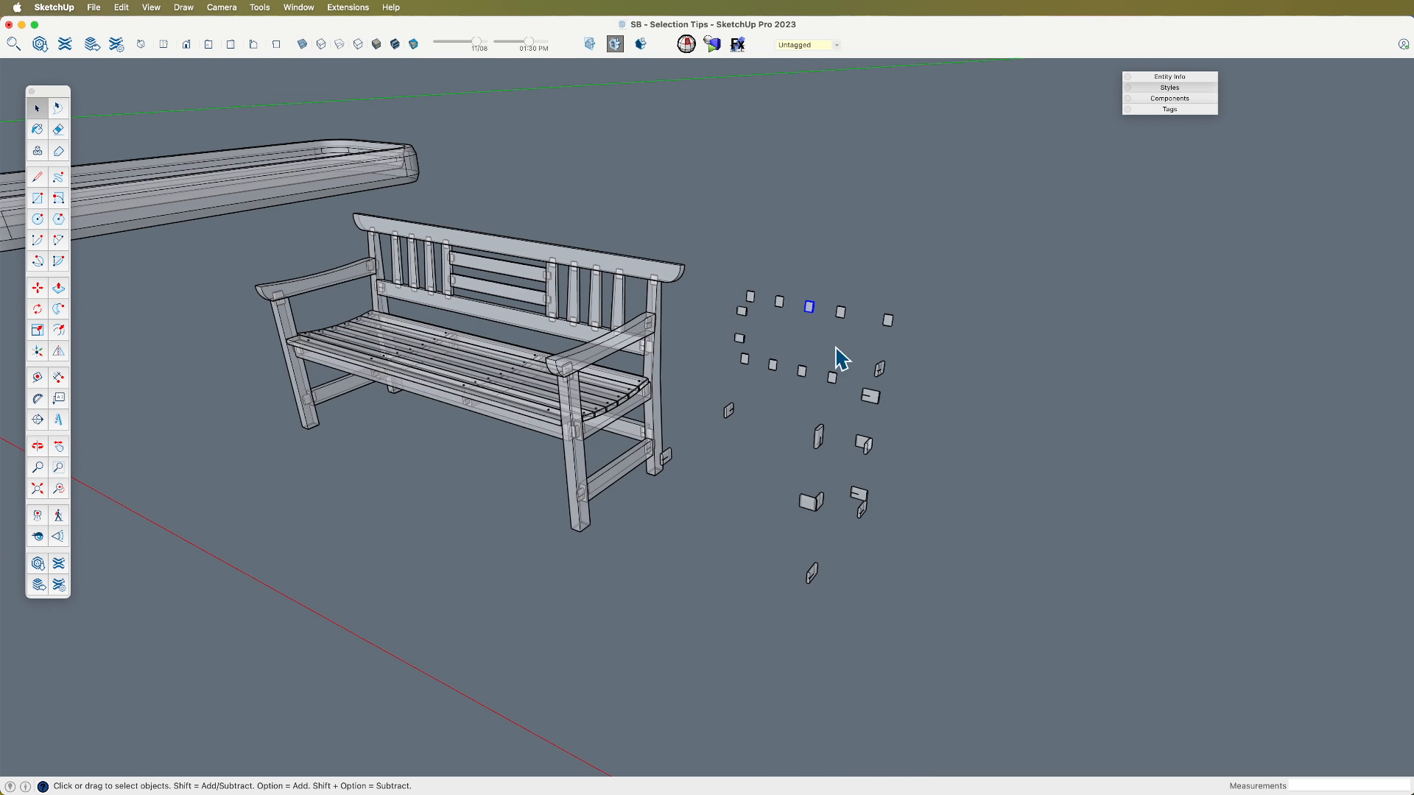
Step: Open the bench's top back rail for editing and examine the selection options offered for its front face
middle_click_drag(831, 433, 793, 199, "shift")
double_click(648, 168)
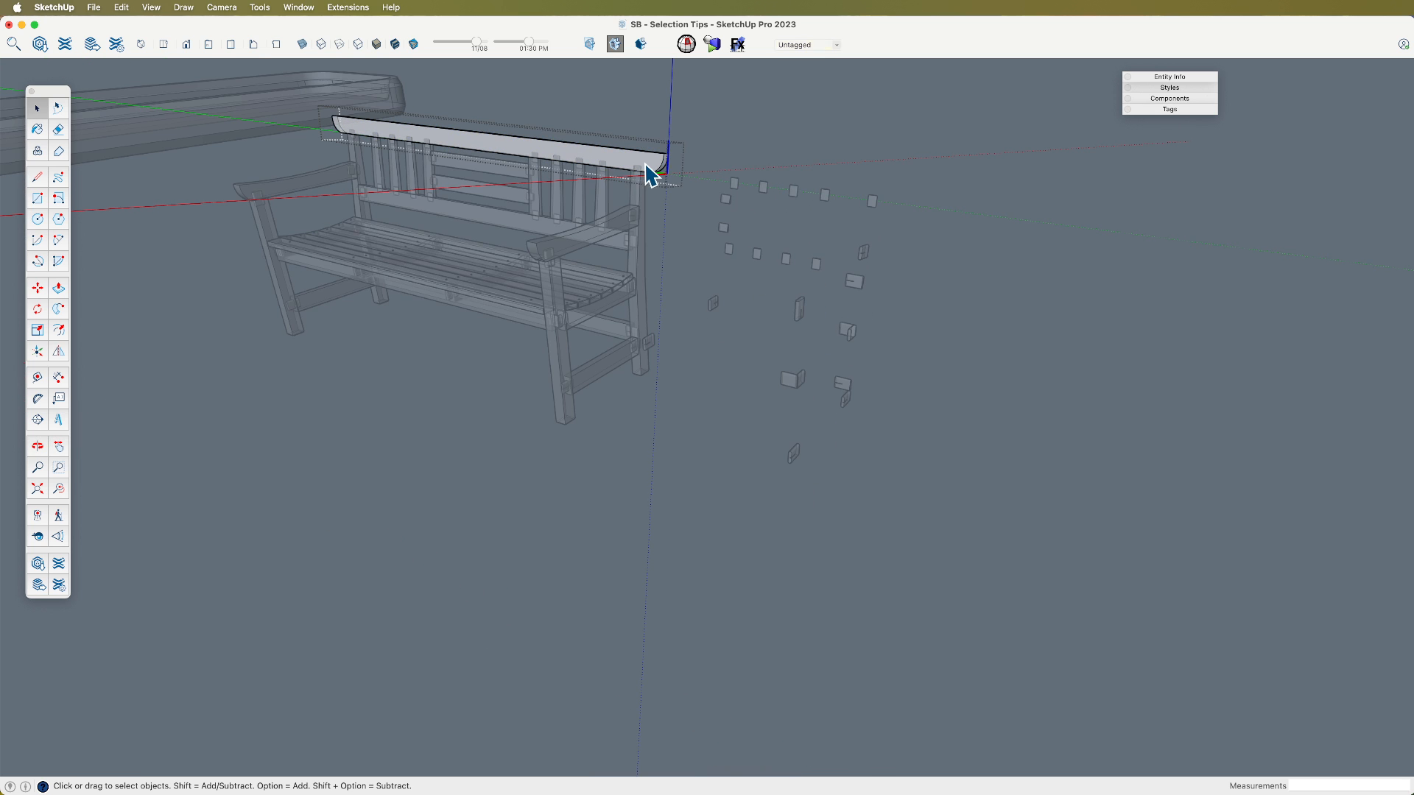
right_click(648, 162)
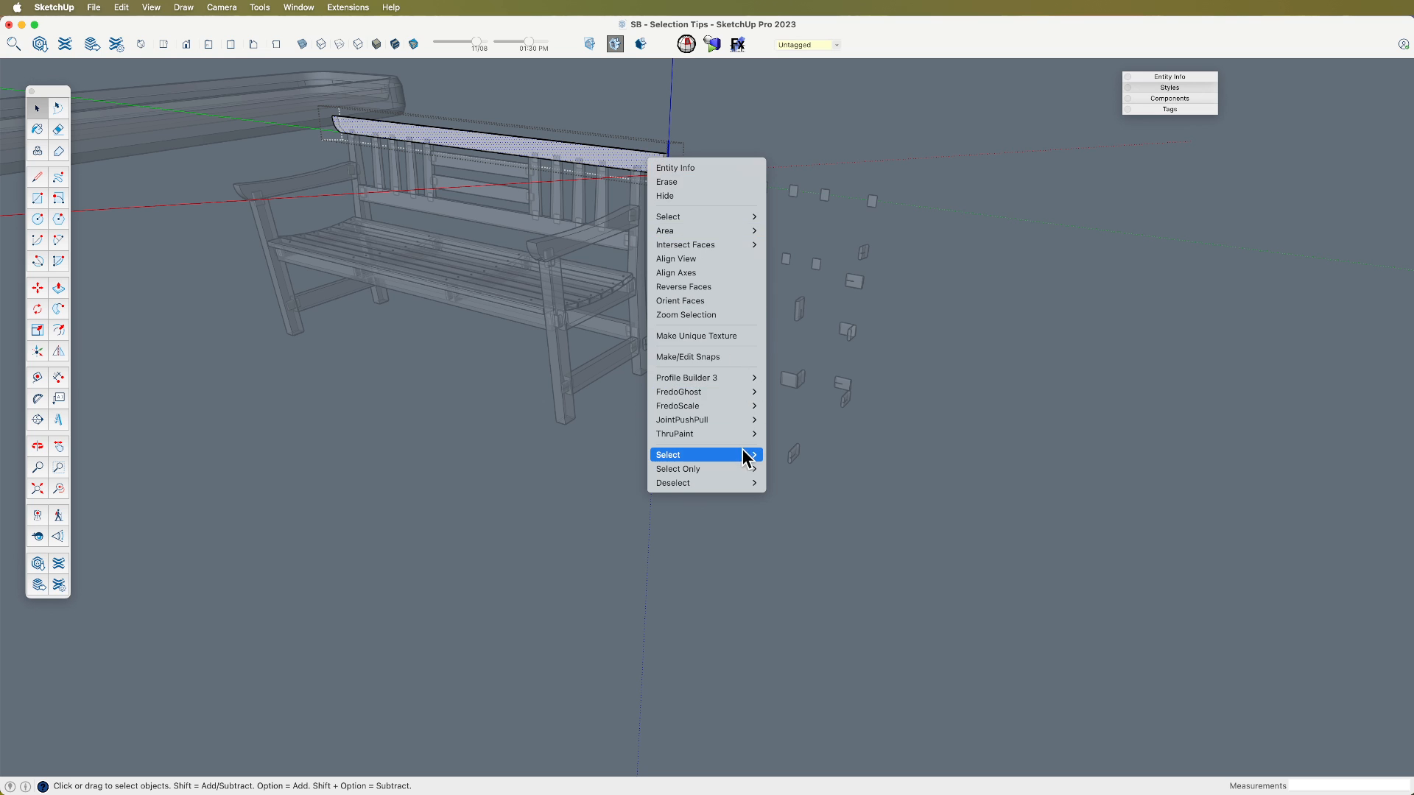
mouse_move(697, 456)
left_click(1014, 261)
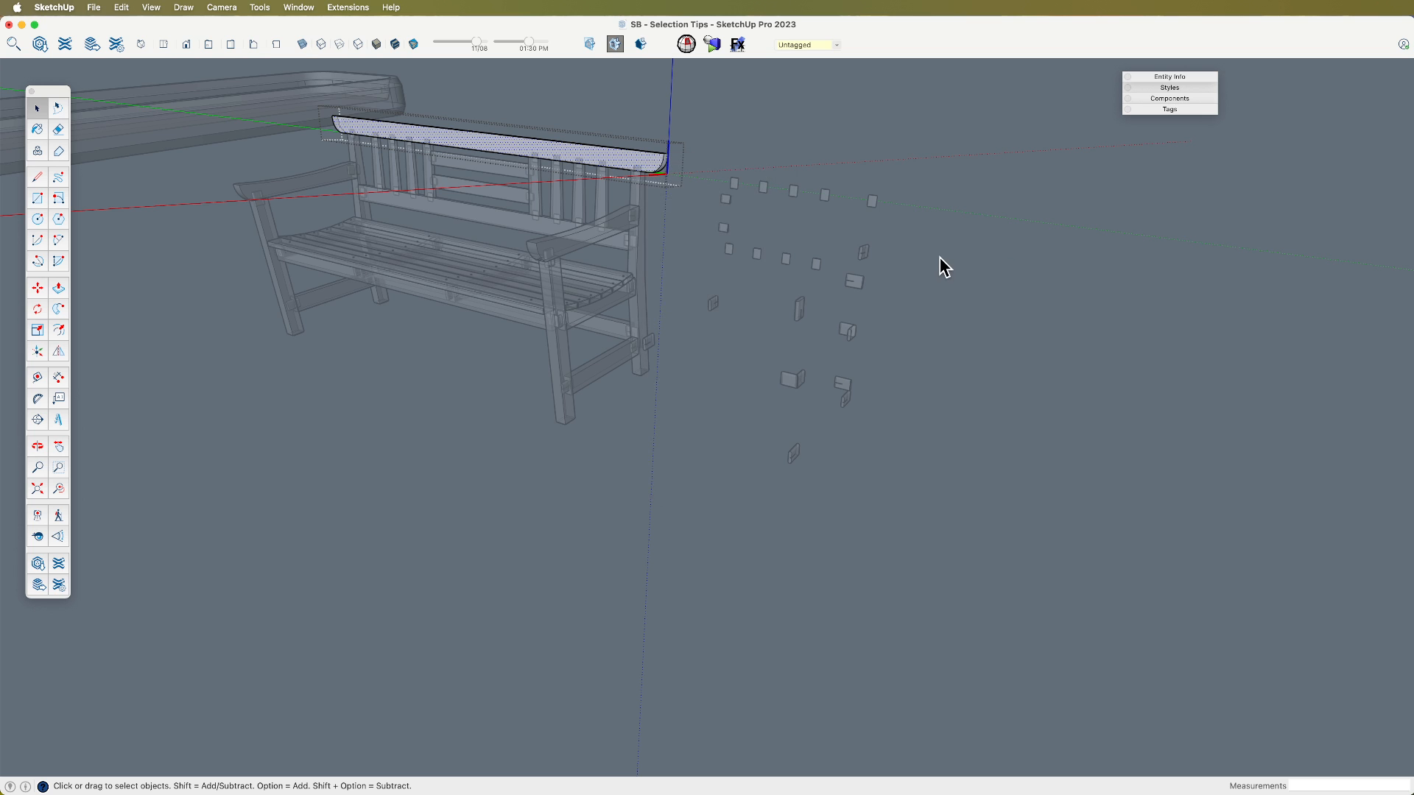
left_click(938, 263)
Step: Select all instances of the small tenon used for the back slats
middle_click_drag(942, 273, 782, 190)
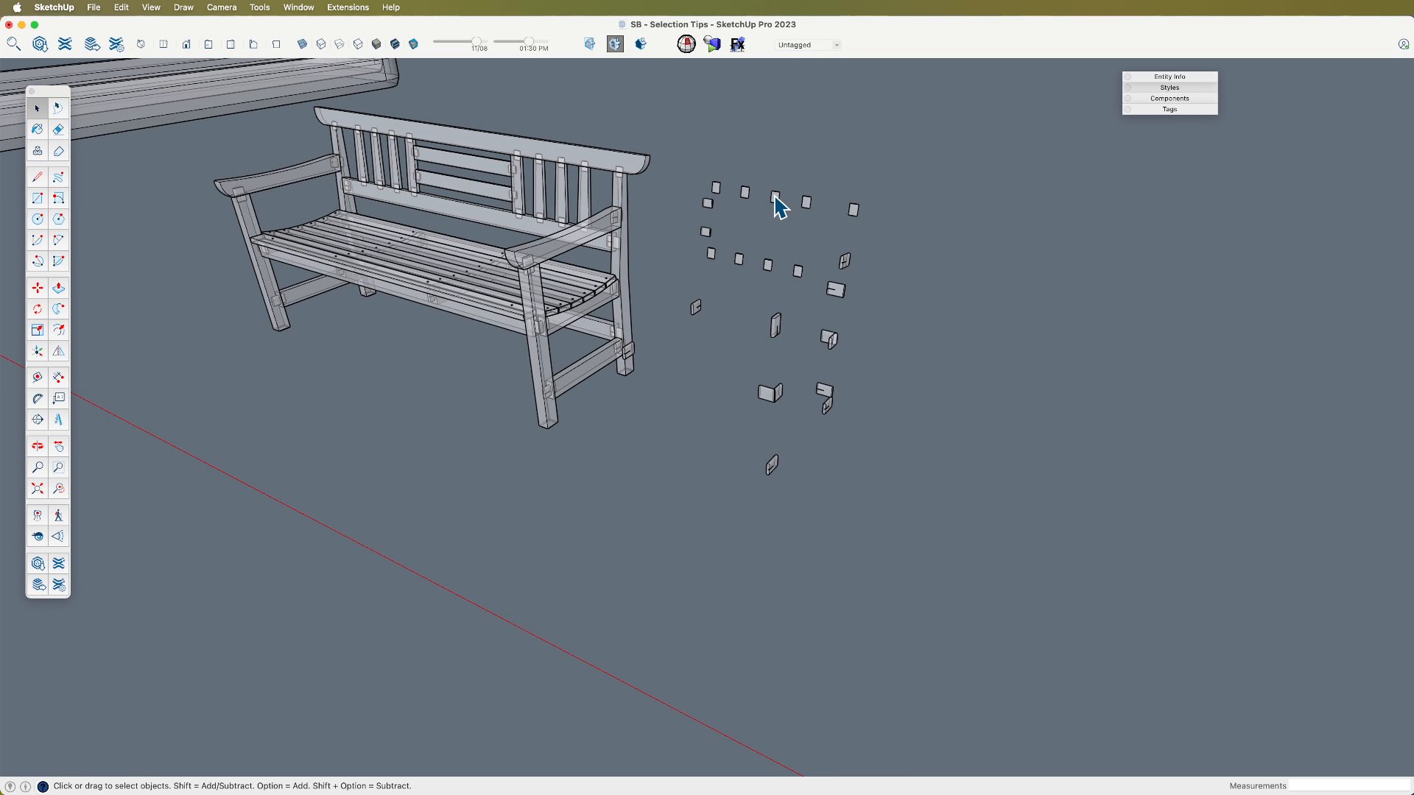
right_click(775, 196)
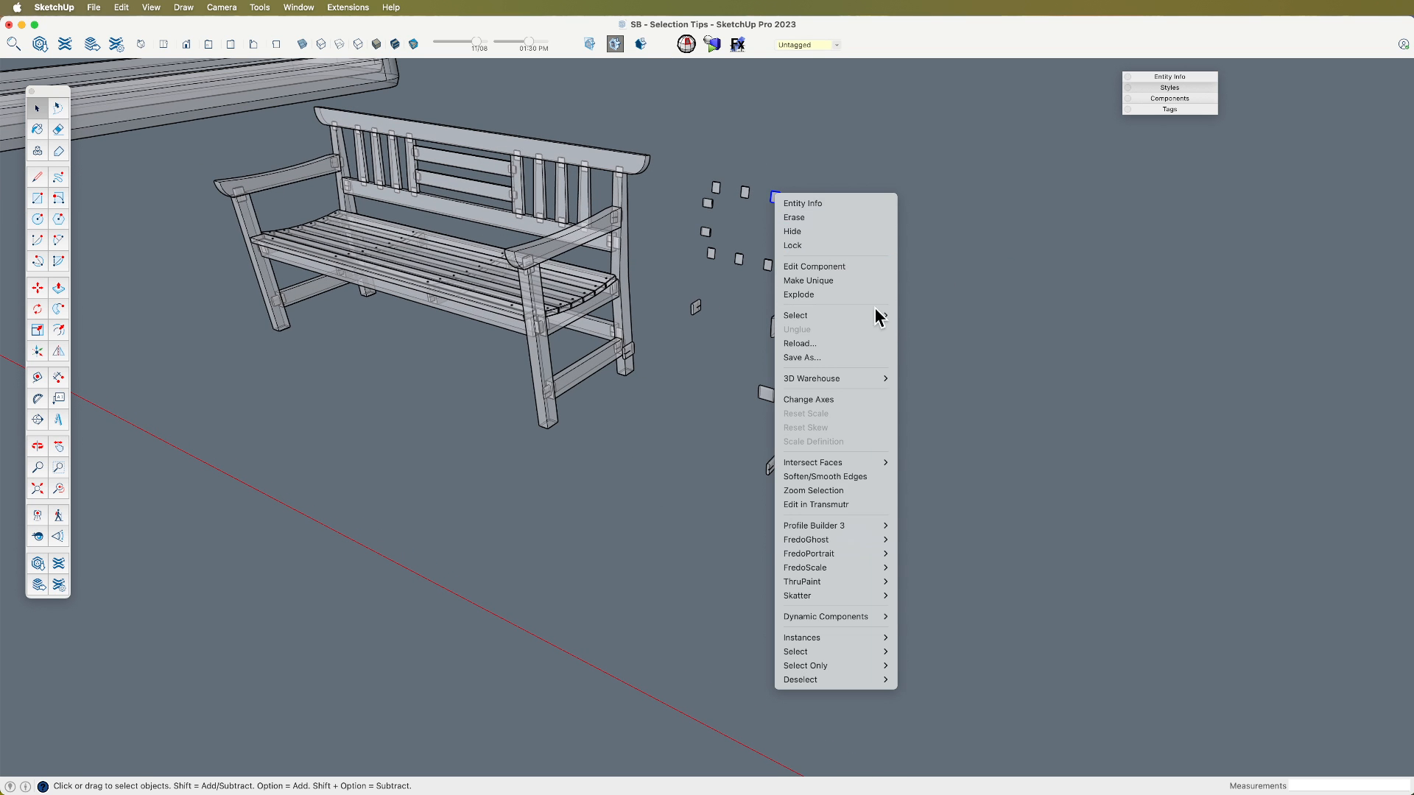
mouse_move(880, 319)
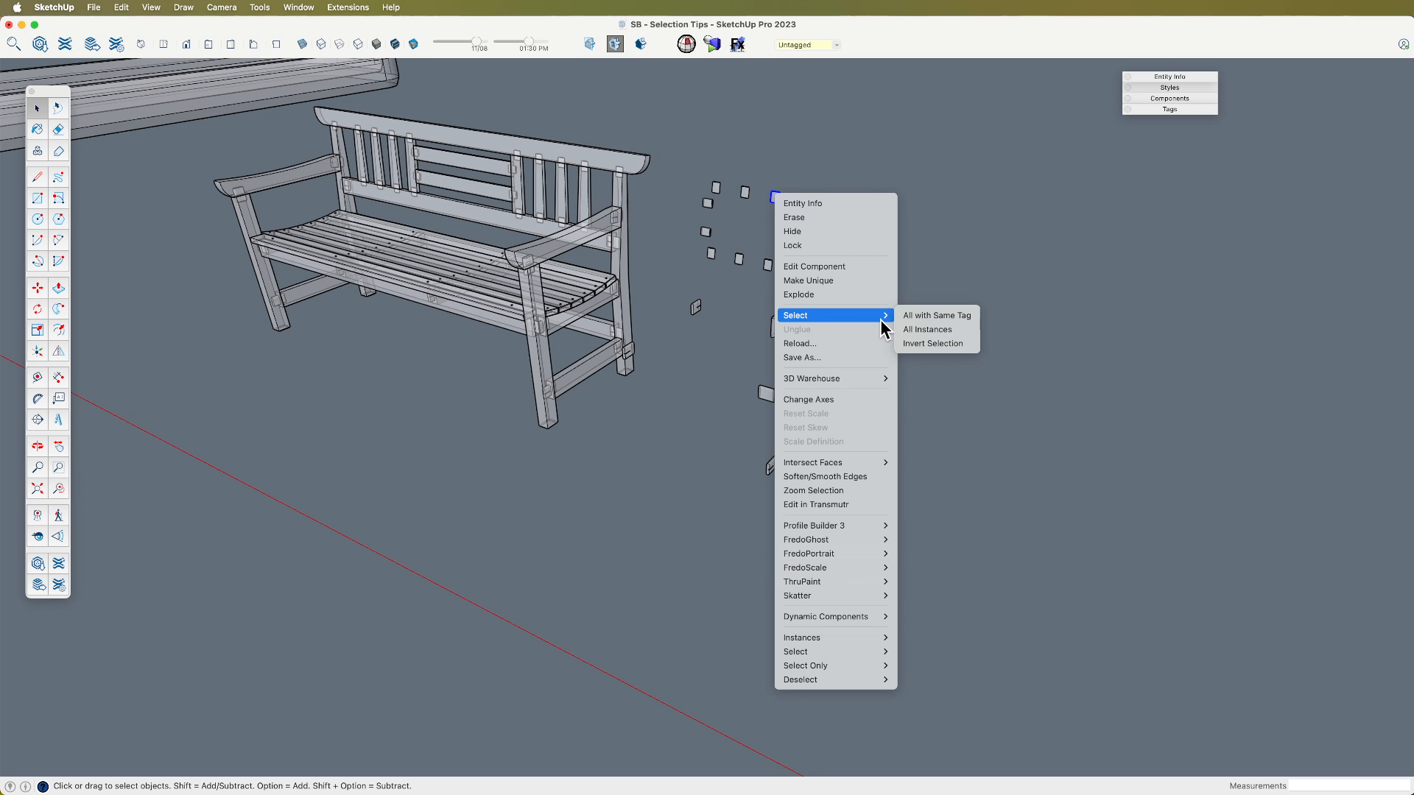
left_click(943, 328)
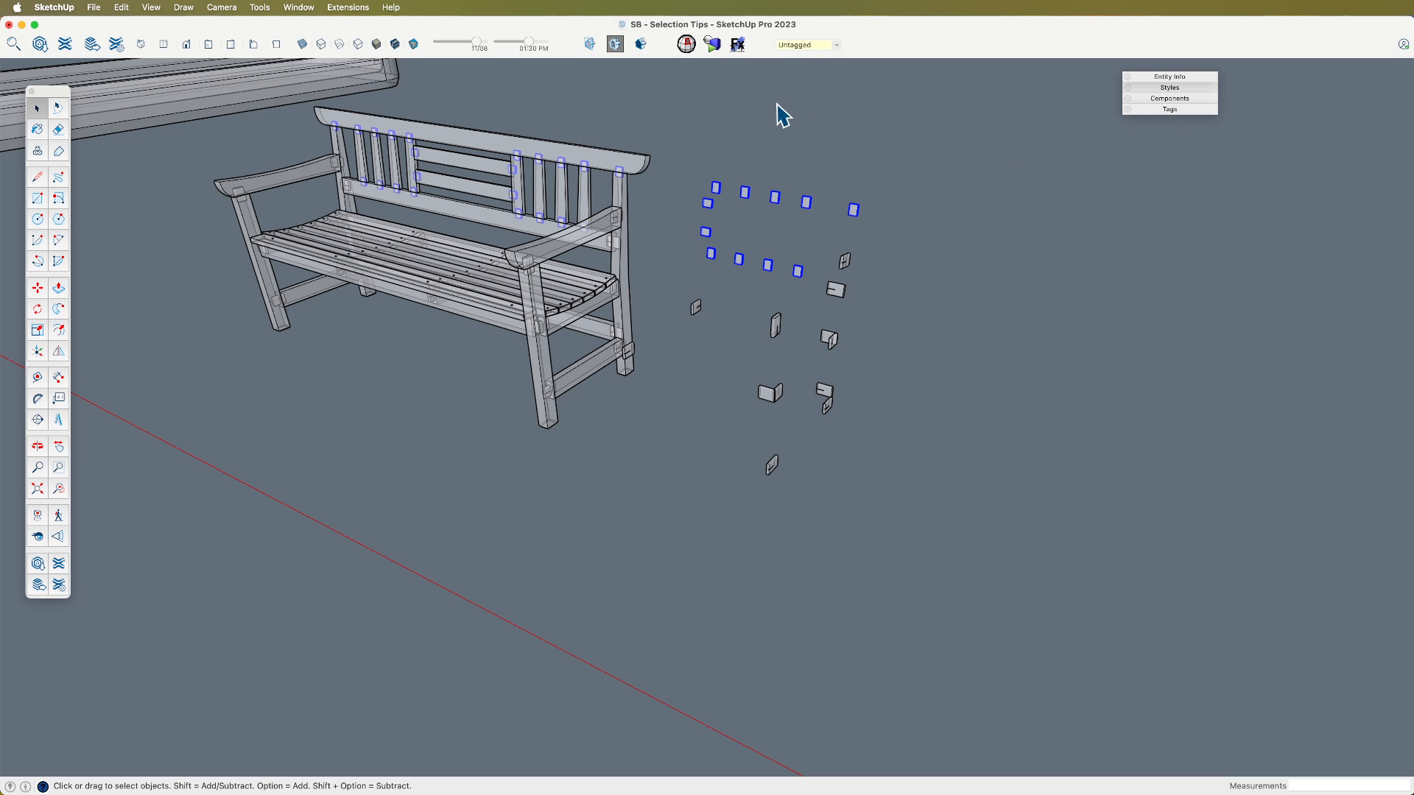
Step: Create a new tag named Dominos
left_click(1170, 109)
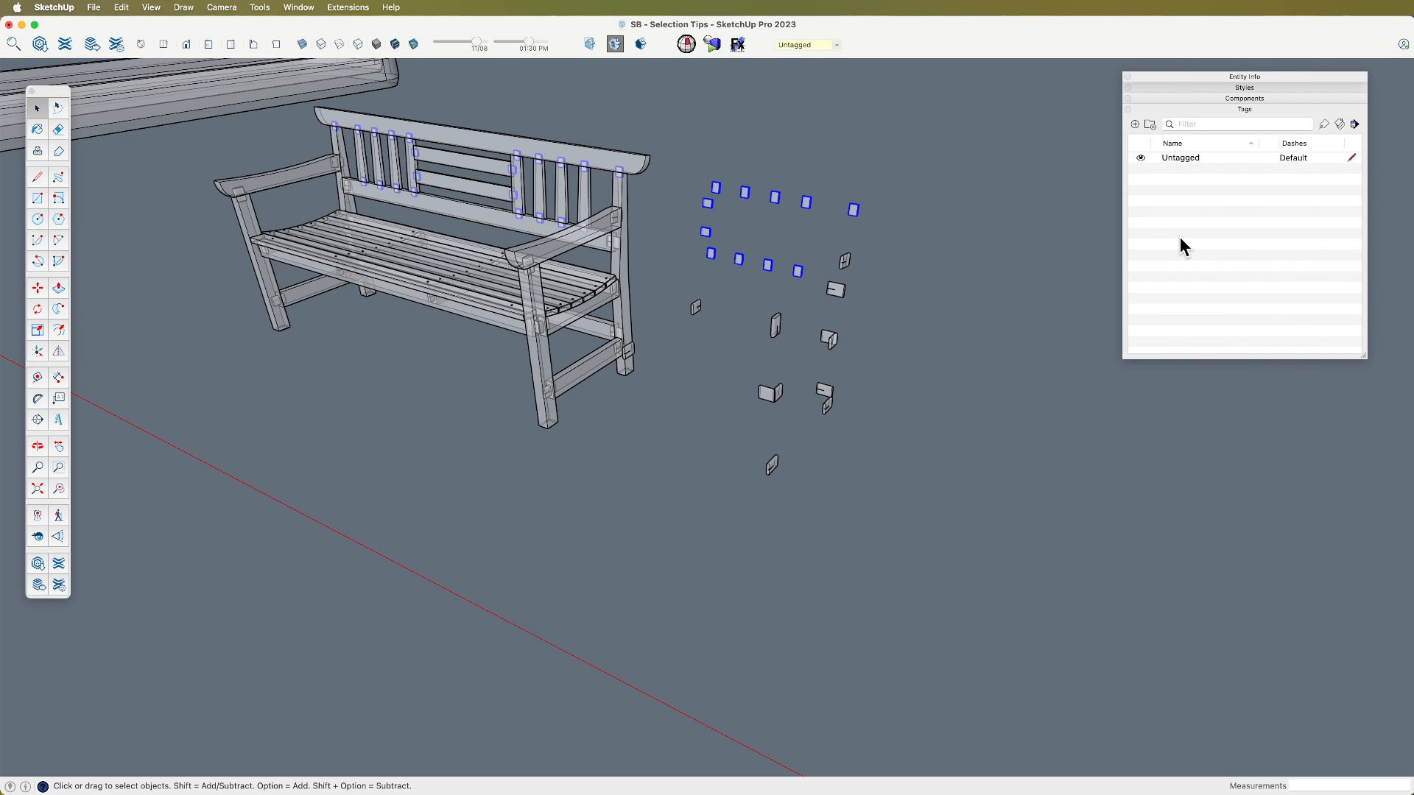
left_click(1135, 125)
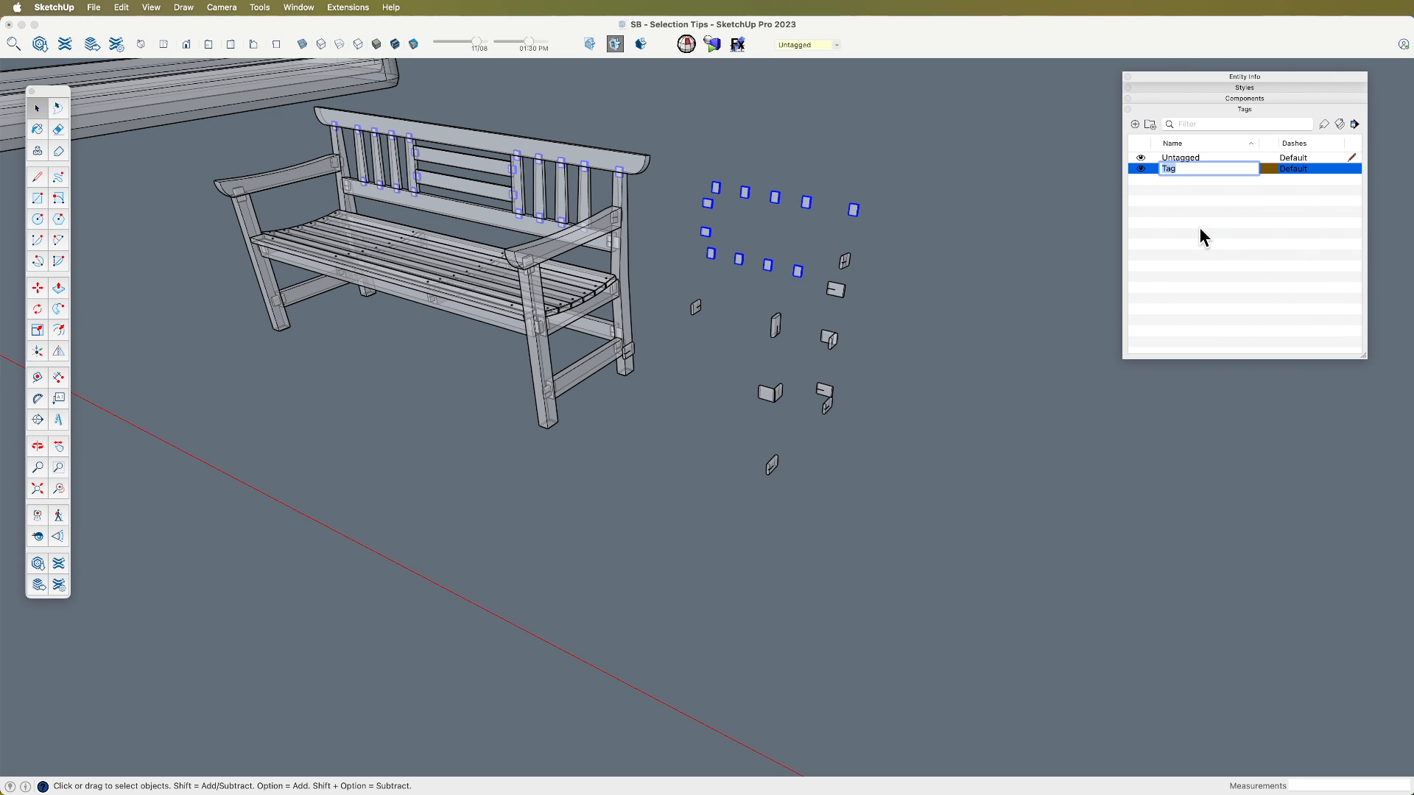
type("Dominos")
key("Return")
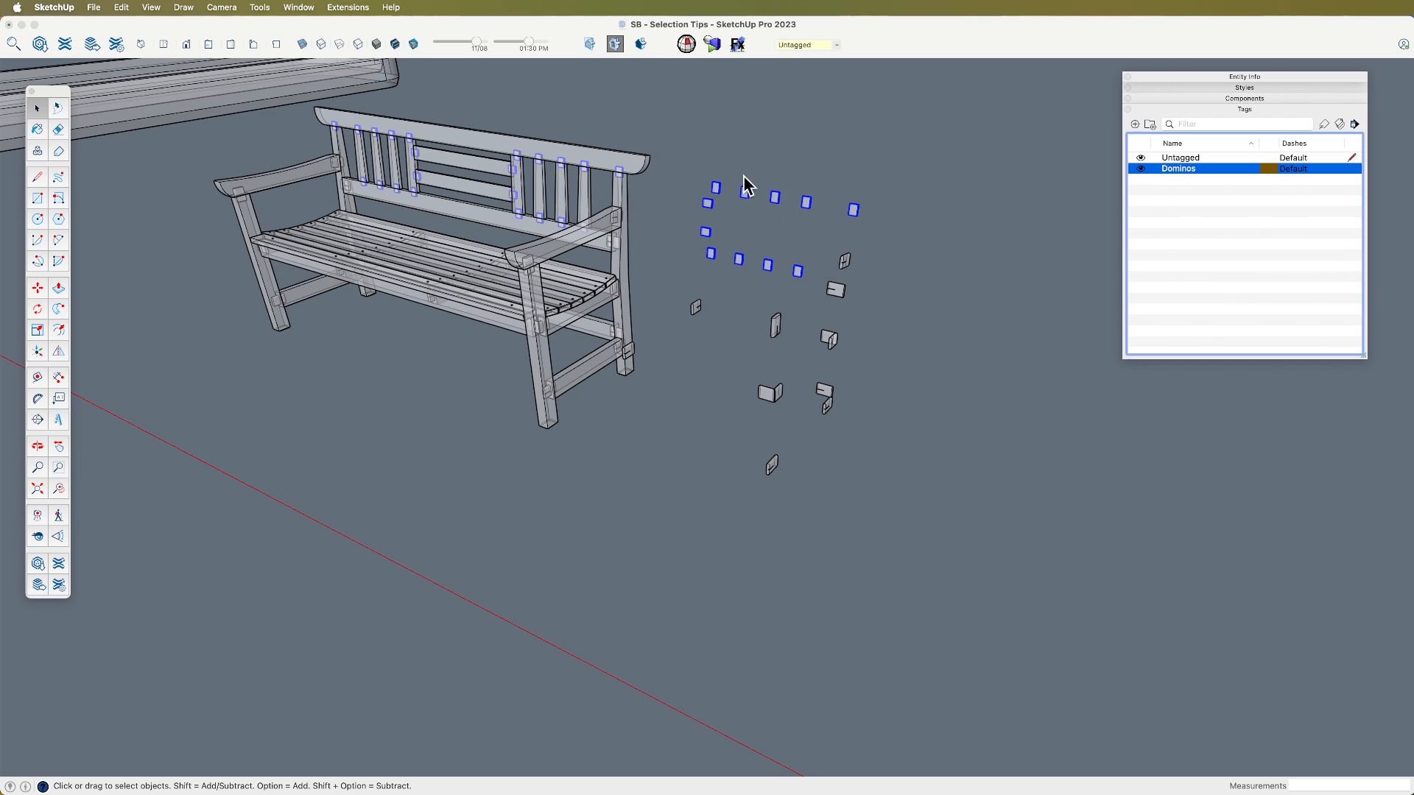
Step: Assign the selected slat tenons to the Dominos tag and hide that tag
left_click(828, 45)
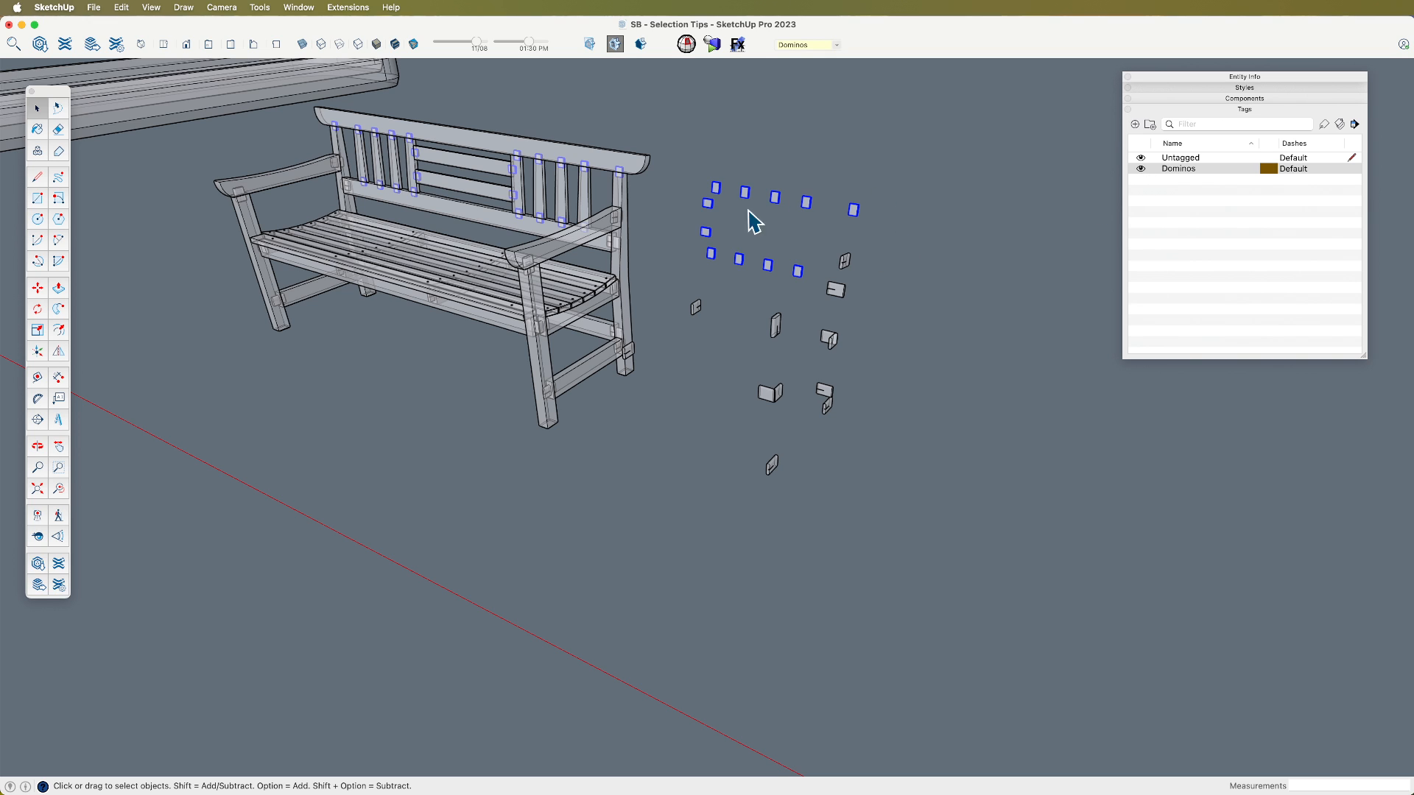
left_click(1140, 169)
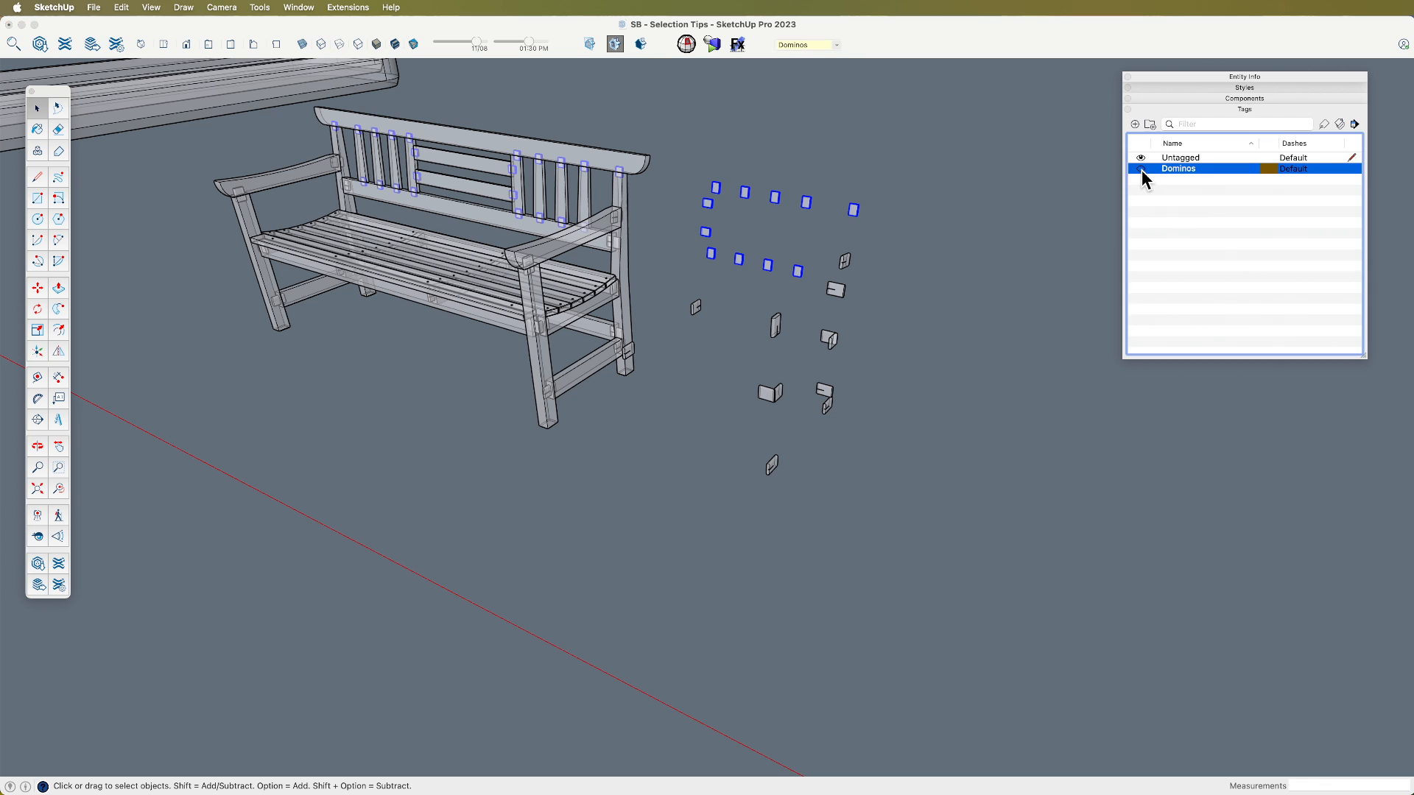
Step: Select all instances of the larger end-frame tenon and assign them to the Dominos tag
right_click(837, 293)
mouse_move(920, 410)
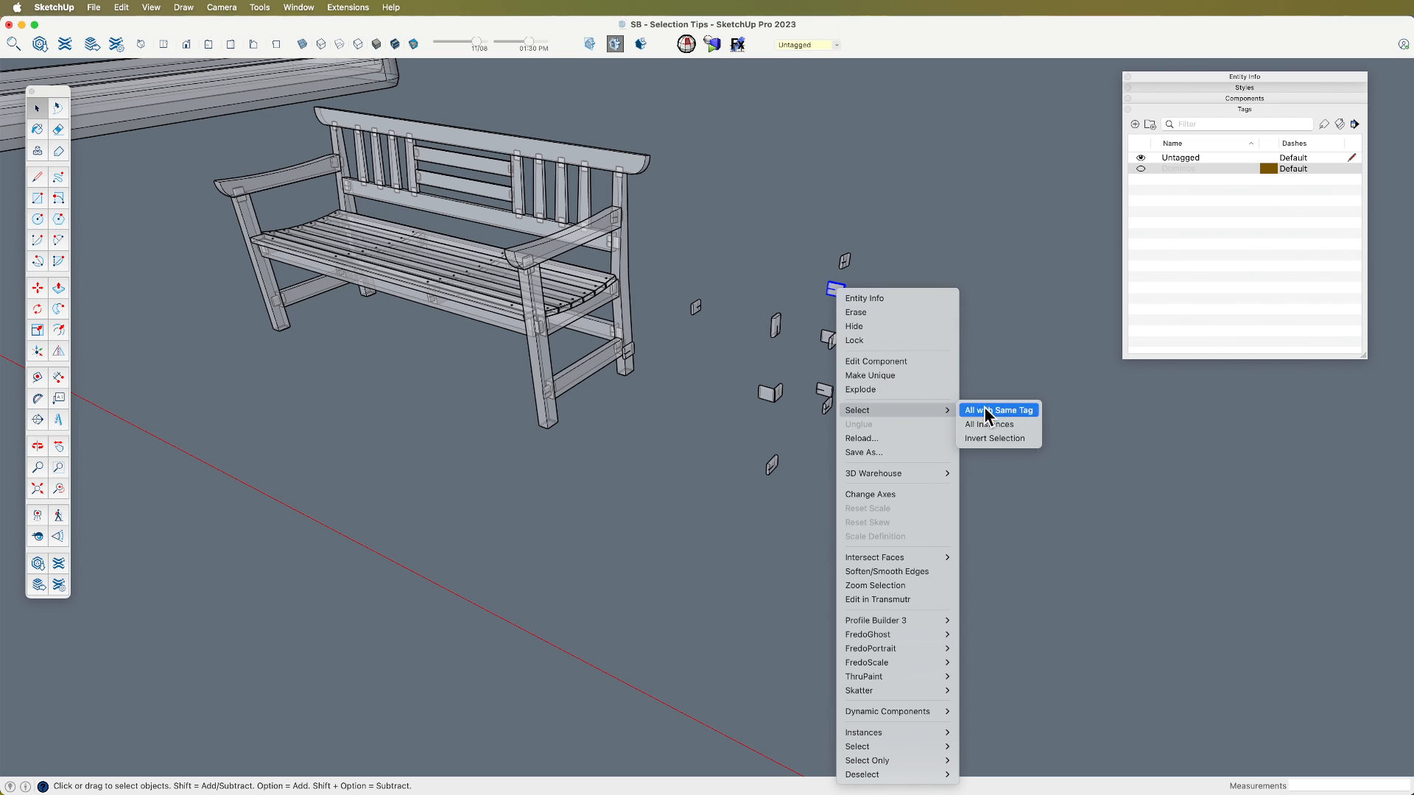
left_click(1023, 425)
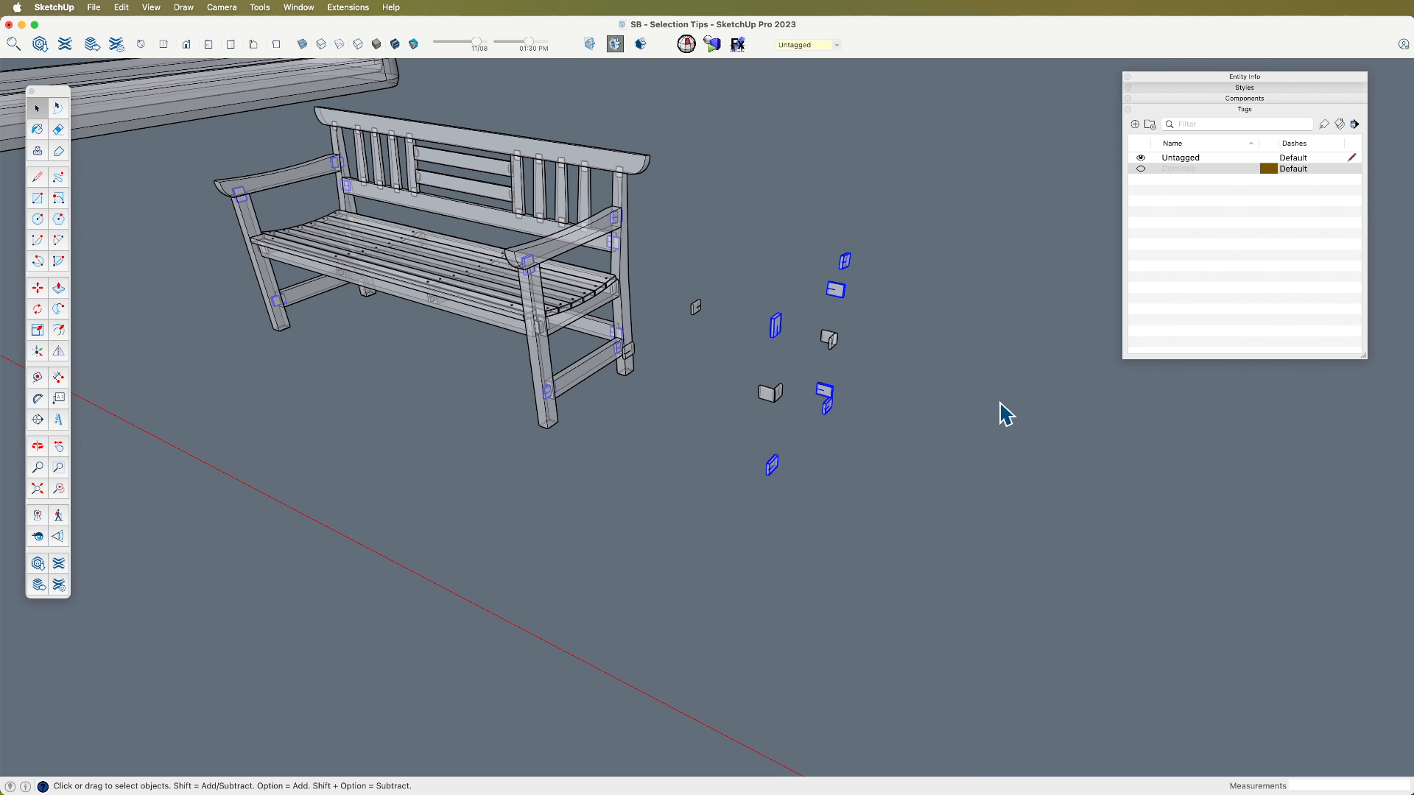
left_click(828, 50)
left_click(813, 68)
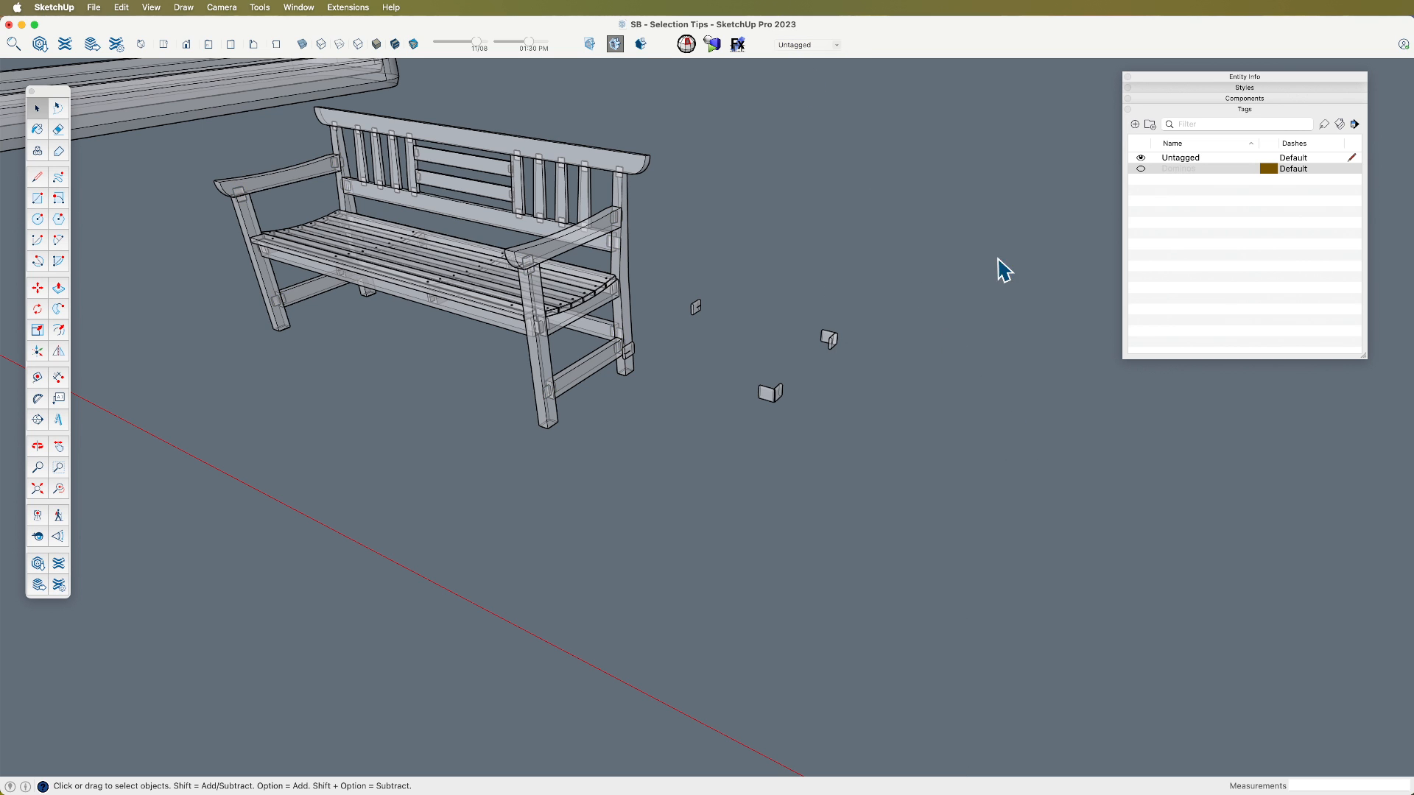
Step: Select all instances of the copied seat support's rear tenon and assign them to the Dominos tag
right_click(695, 308)
mouse_move(798, 426)
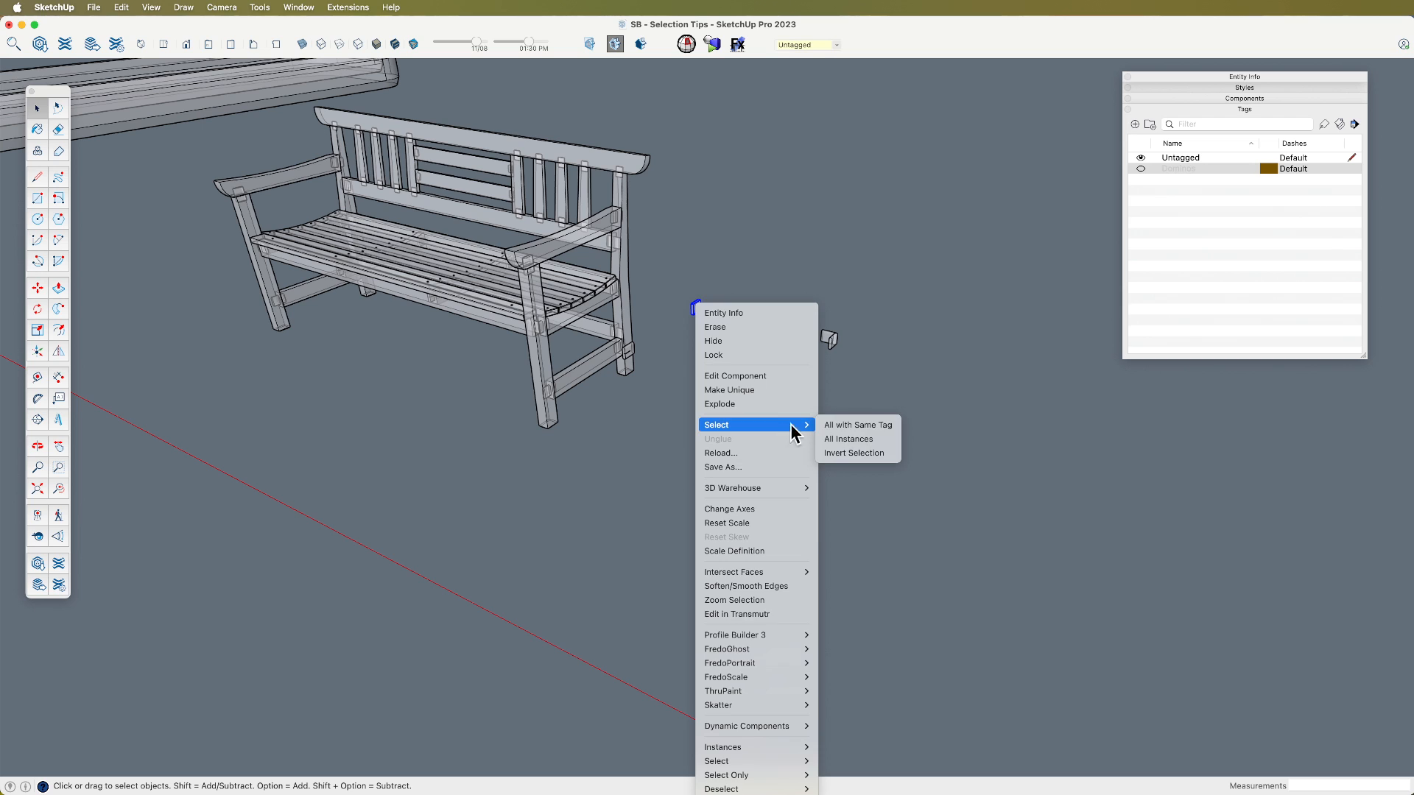
left_click(862, 439)
left_click(835, 48)
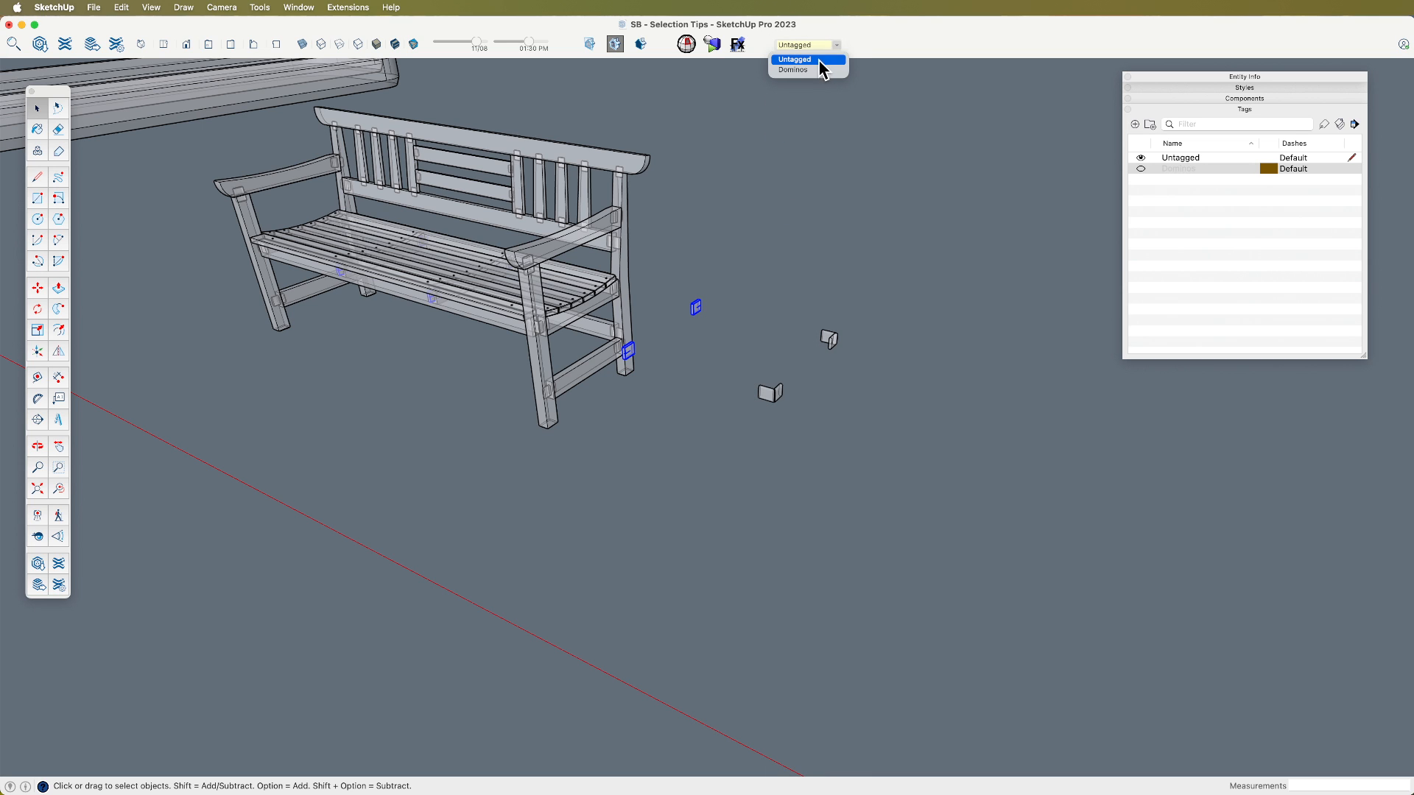
left_click(817, 68)
Step: Select all instances of the wide tenon in the remaining rear L-shaped pair and assign them to the Dominos tag
right_click(828, 340)
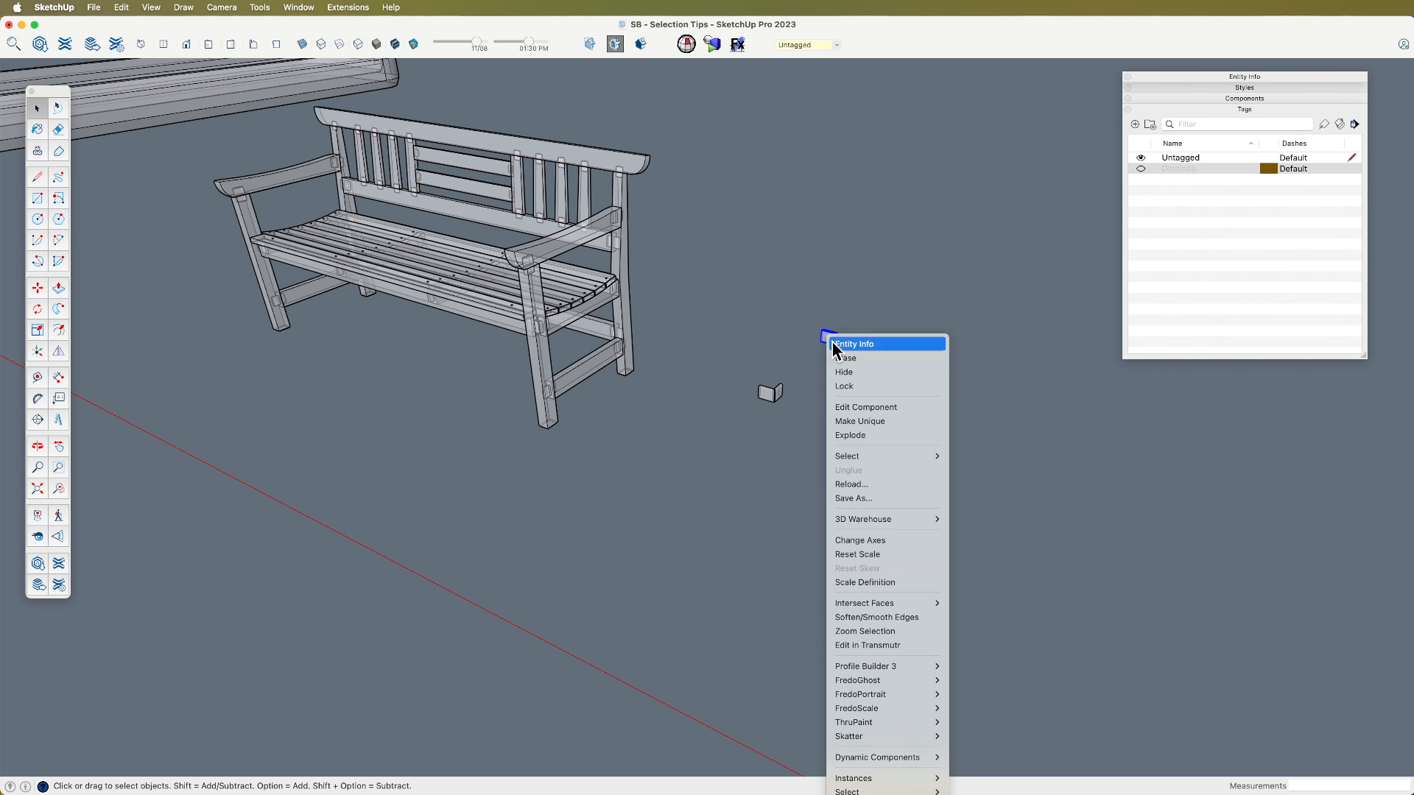
mouse_move(935, 456)
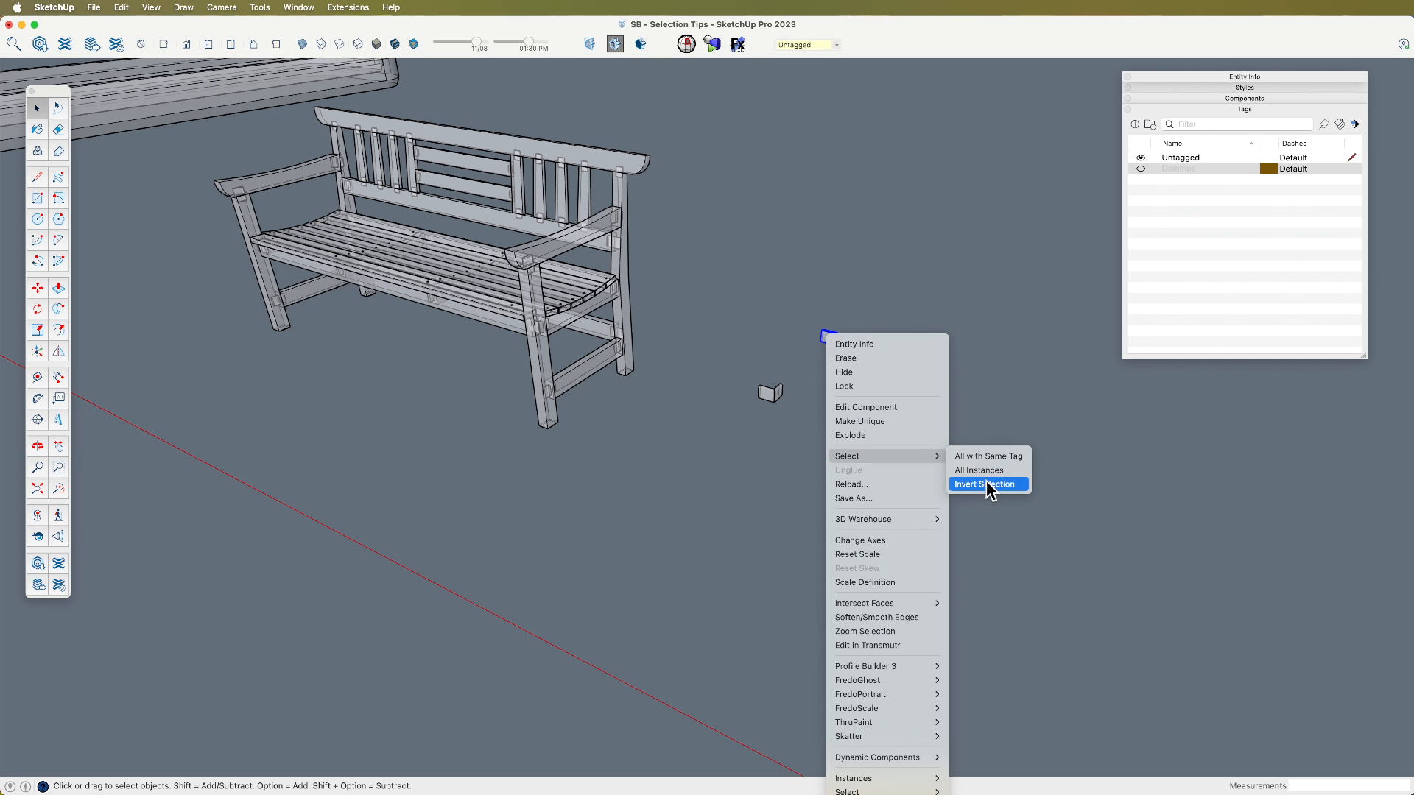
left_click(990, 484)
left_click(836, 45)
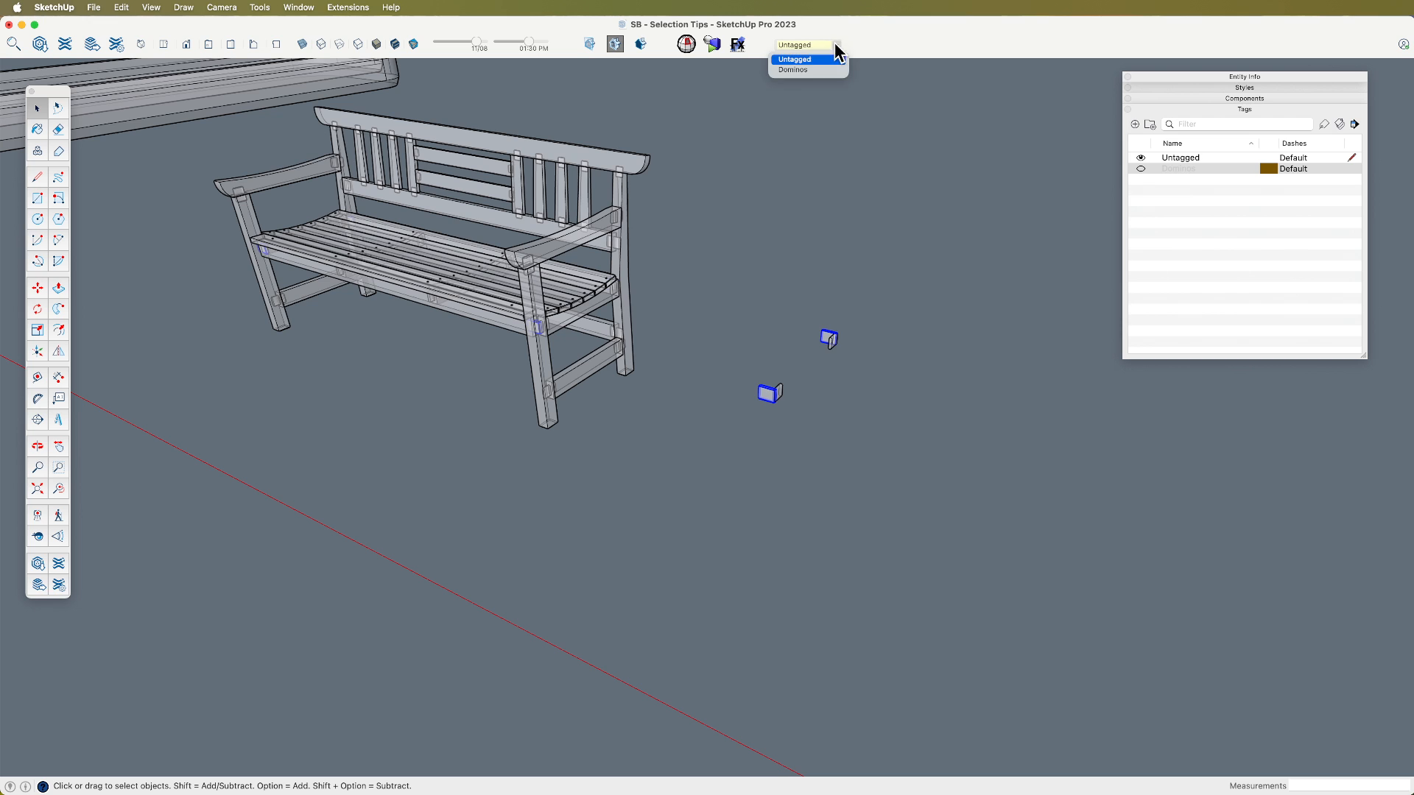
left_click(825, 69)
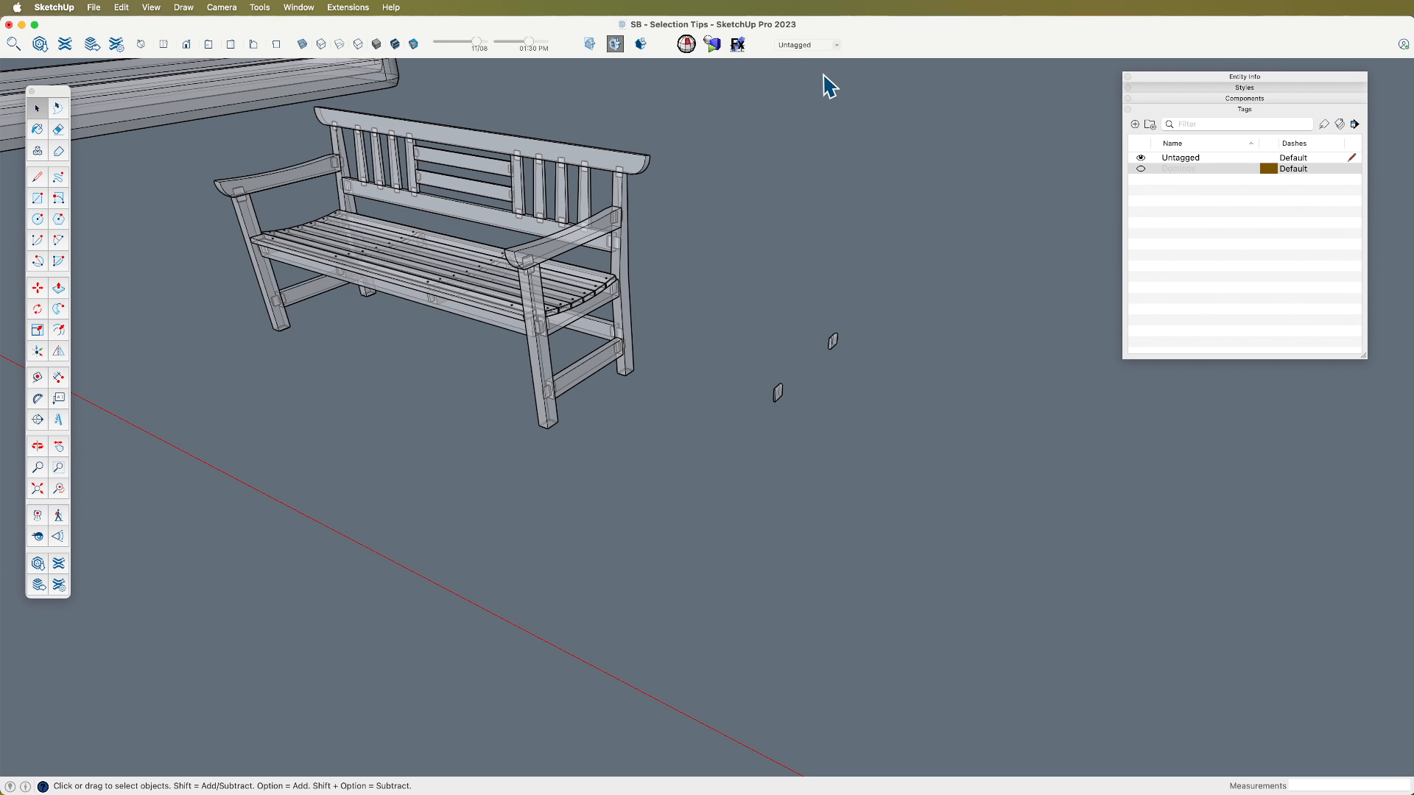
Step: Select all instances of the last remaining loose tenon type and assign them to the Dominos tag
right_click(833, 342)
mouse_move(908, 457)
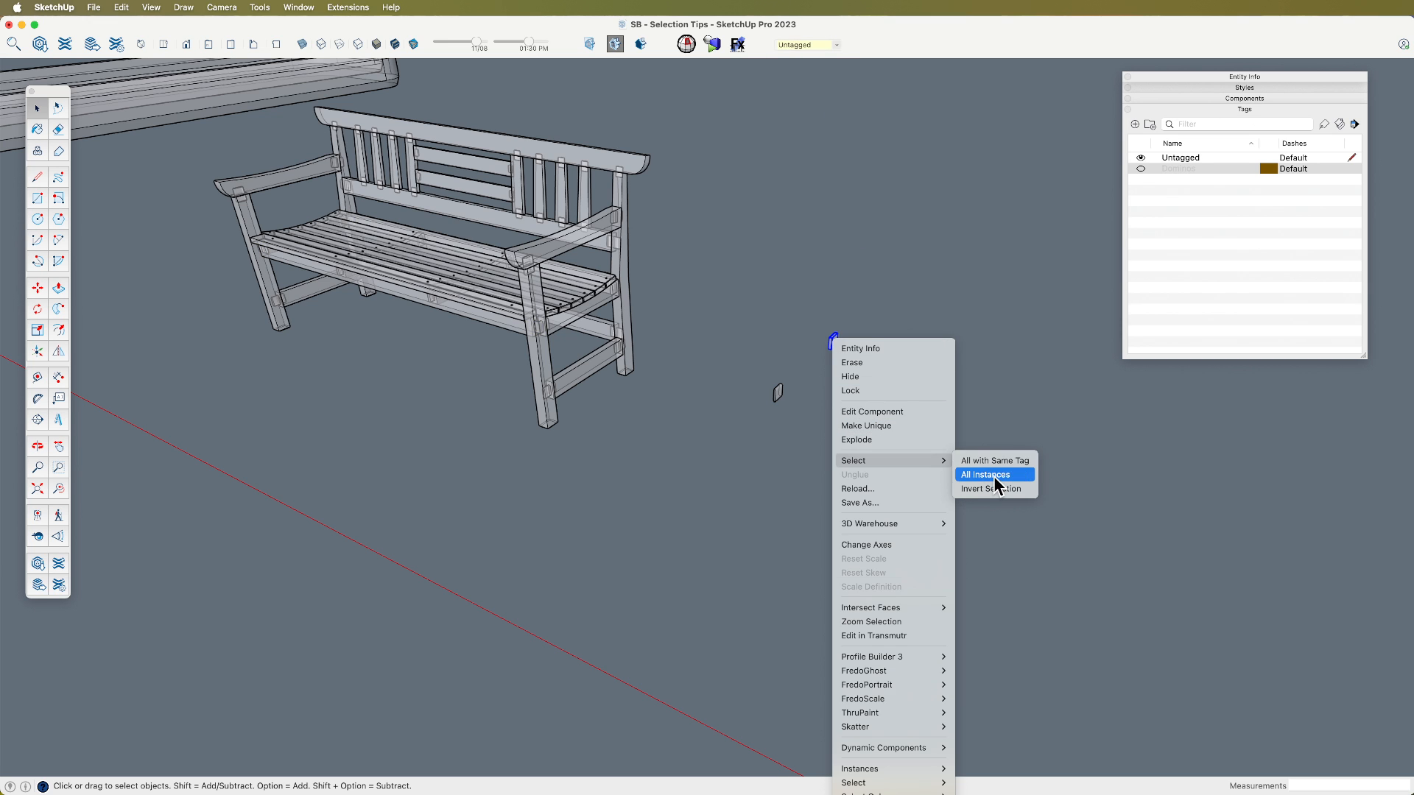
left_click(994, 476)
left_click(837, 45)
left_click(827, 78)
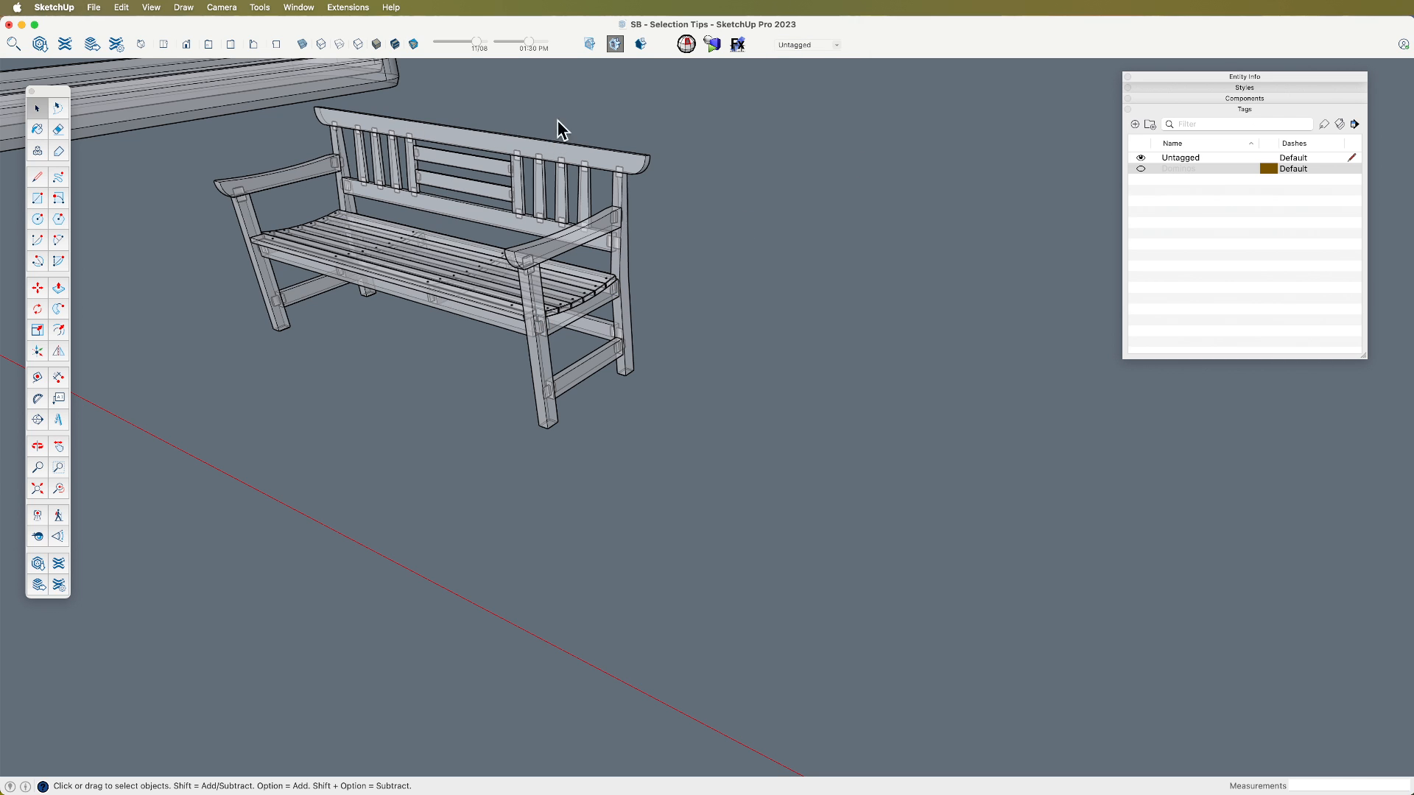
Step: Show the Dominos tag again and delete all the copied loose tenons beside the bench
left_click(1141, 169)
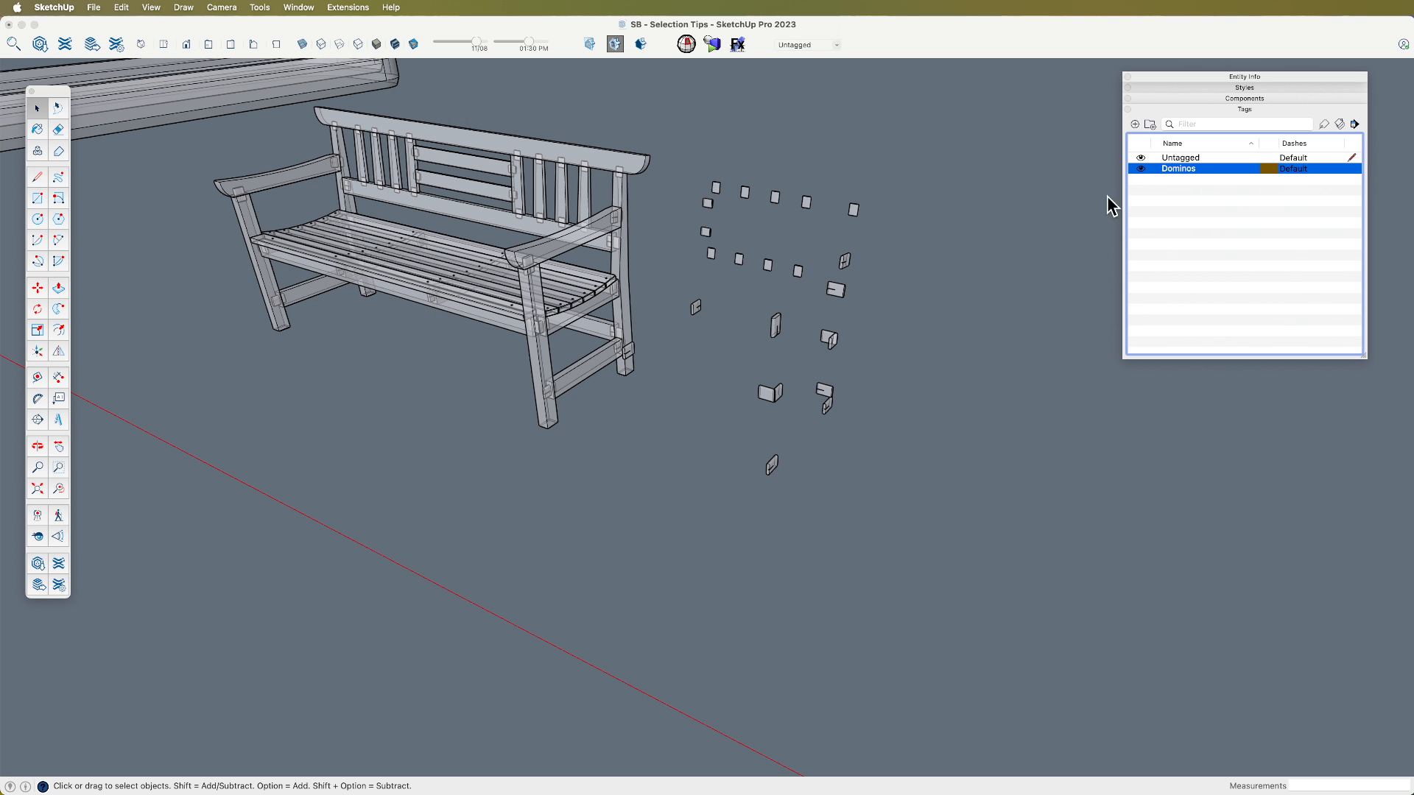
middle_click_drag(900, 283, 912, 338)
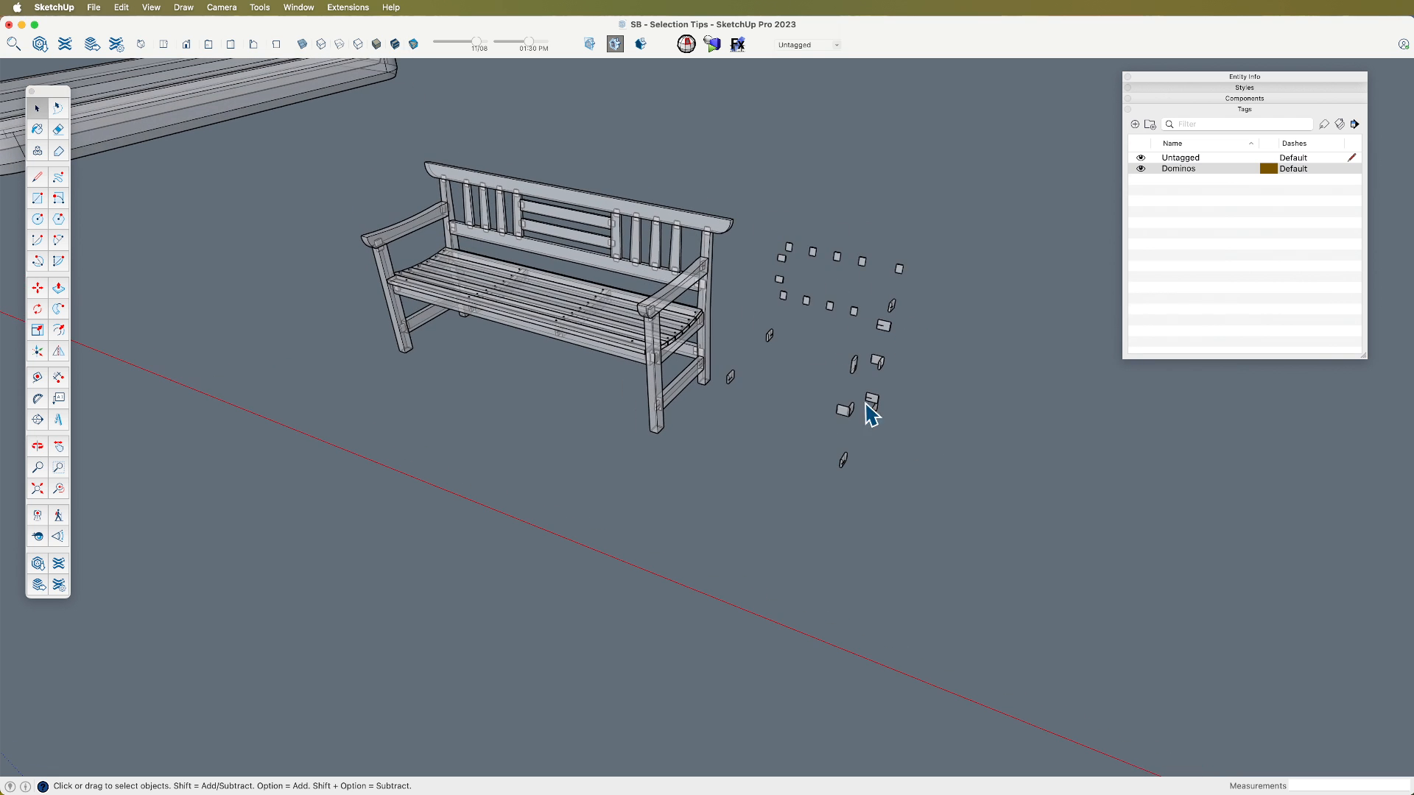
middle_click_drag(782, 372, 902, 316)
left_click_drag(773, 204, 1039, 462)
key("Delete")
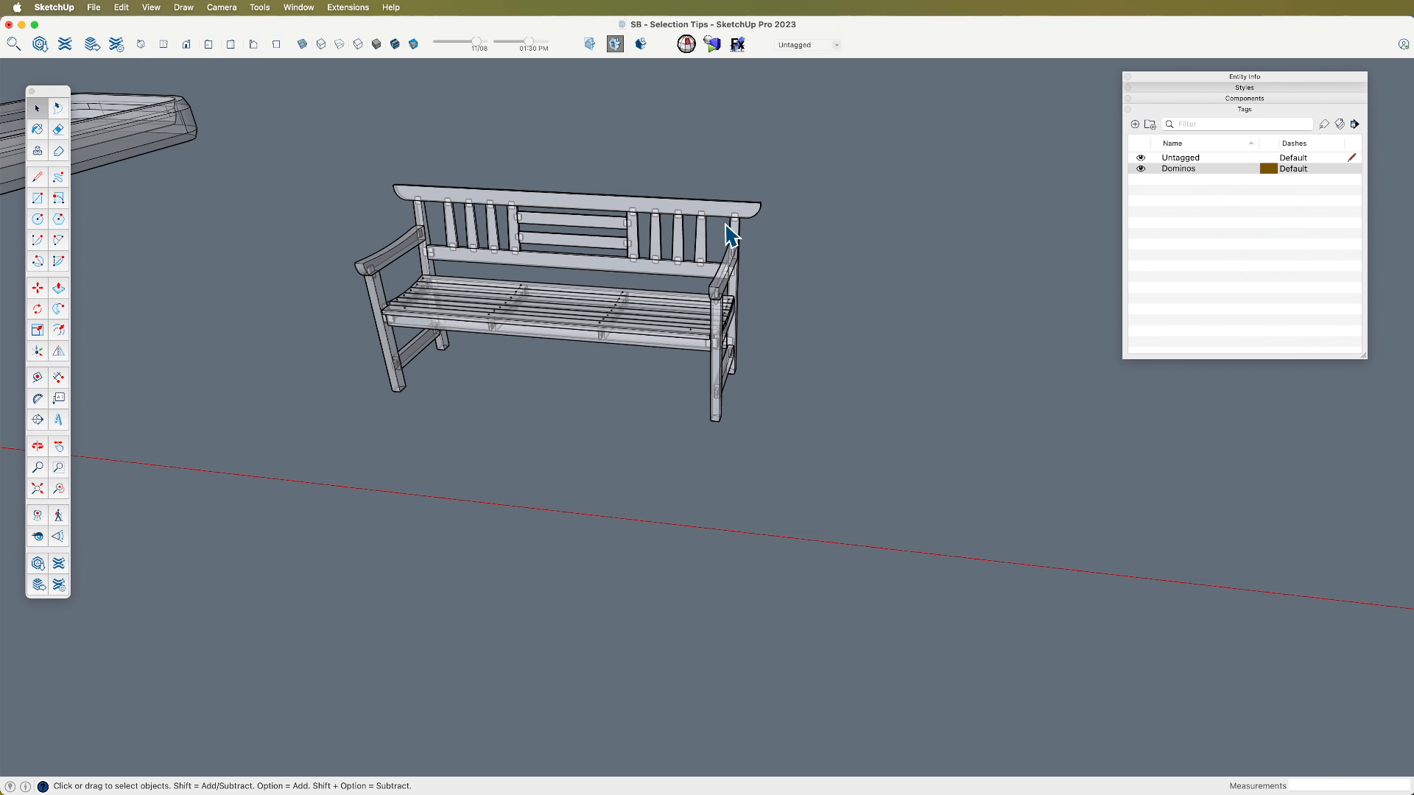
Step: Copy a back slat's upper tenon into the empty space beside the bench
left_click(678, 215)
key("m")
key("alt")
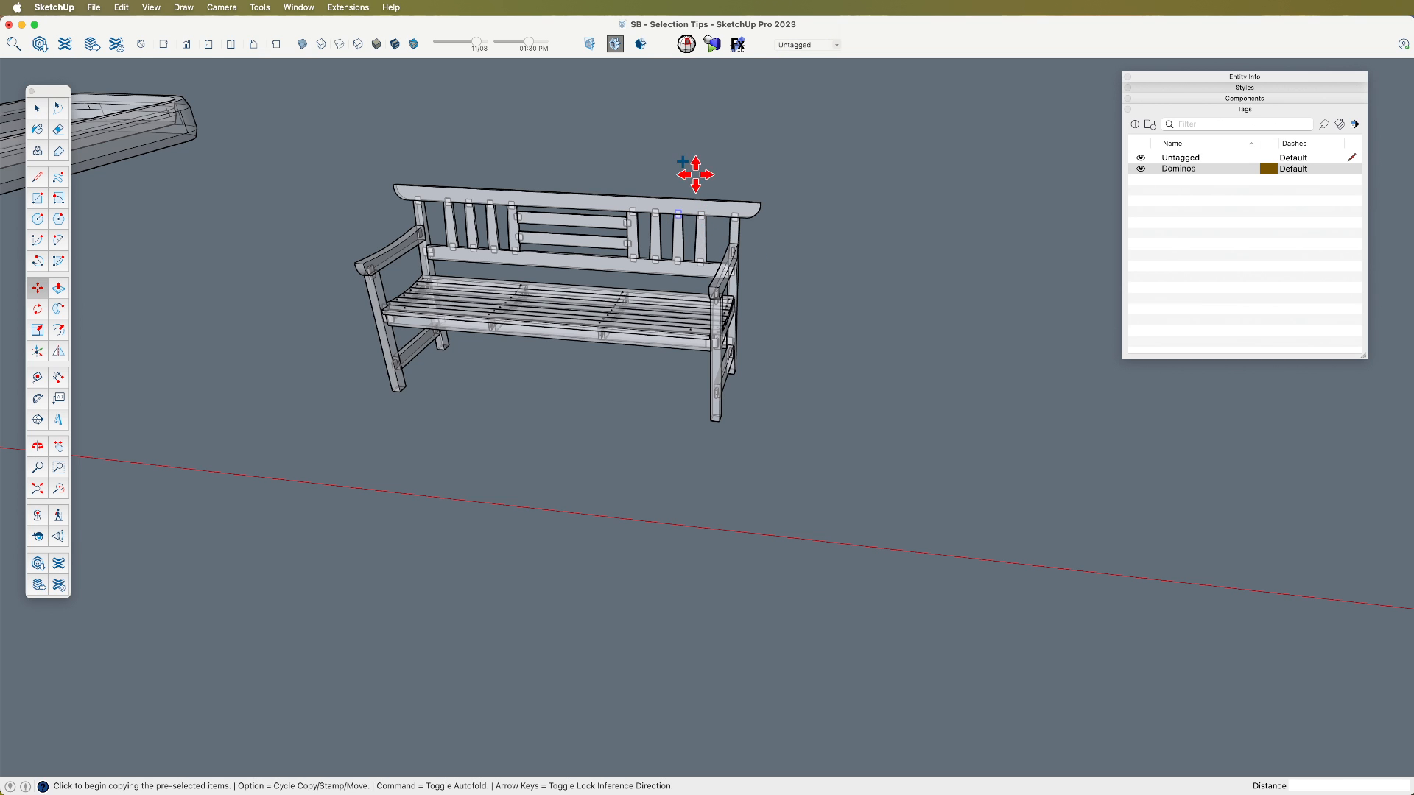
left_click(695, 175)
left_click(773, 173)
key("space")
left_click(803, 243)
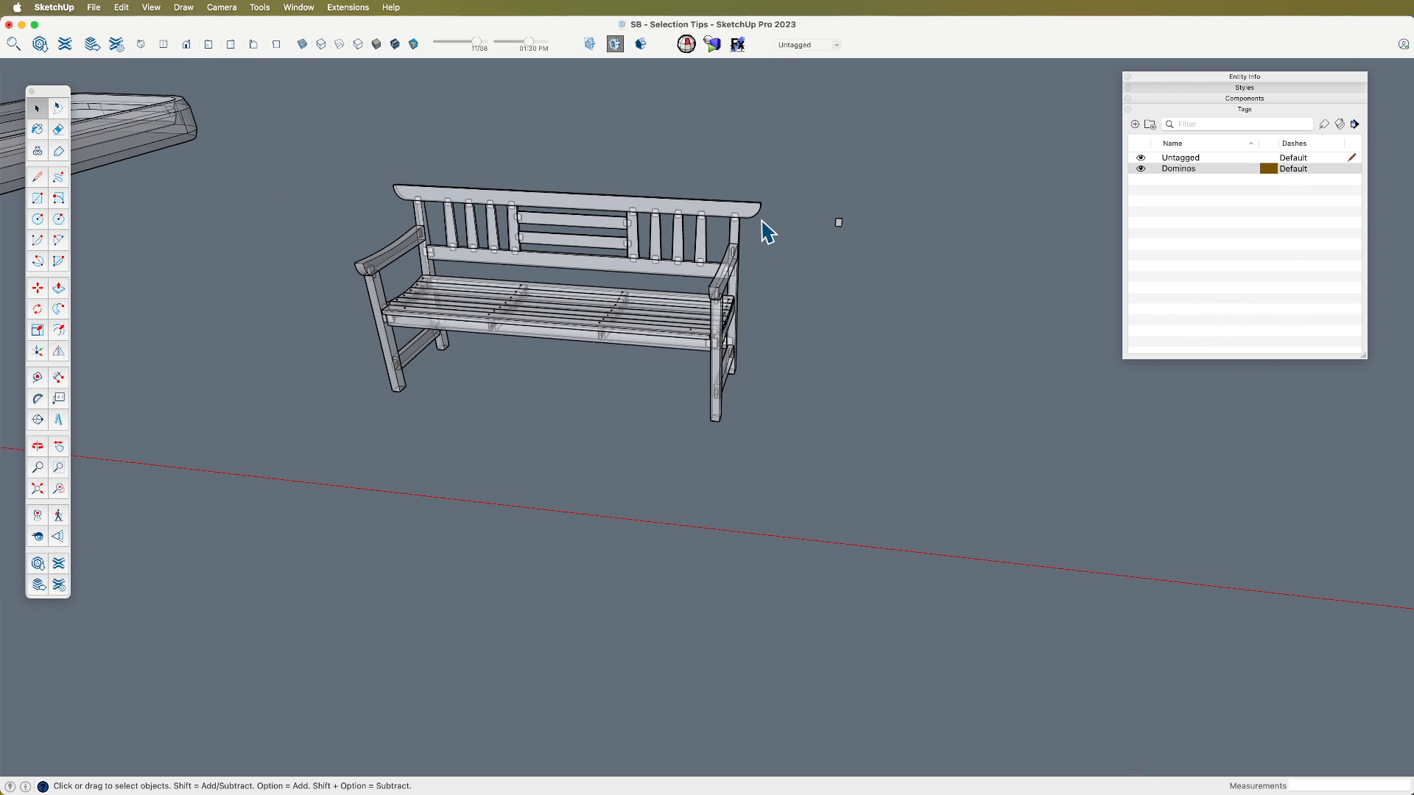
Step: Select all objects that share the copied tenon's tag
middle_click_drag(764, 226, 655, 339)
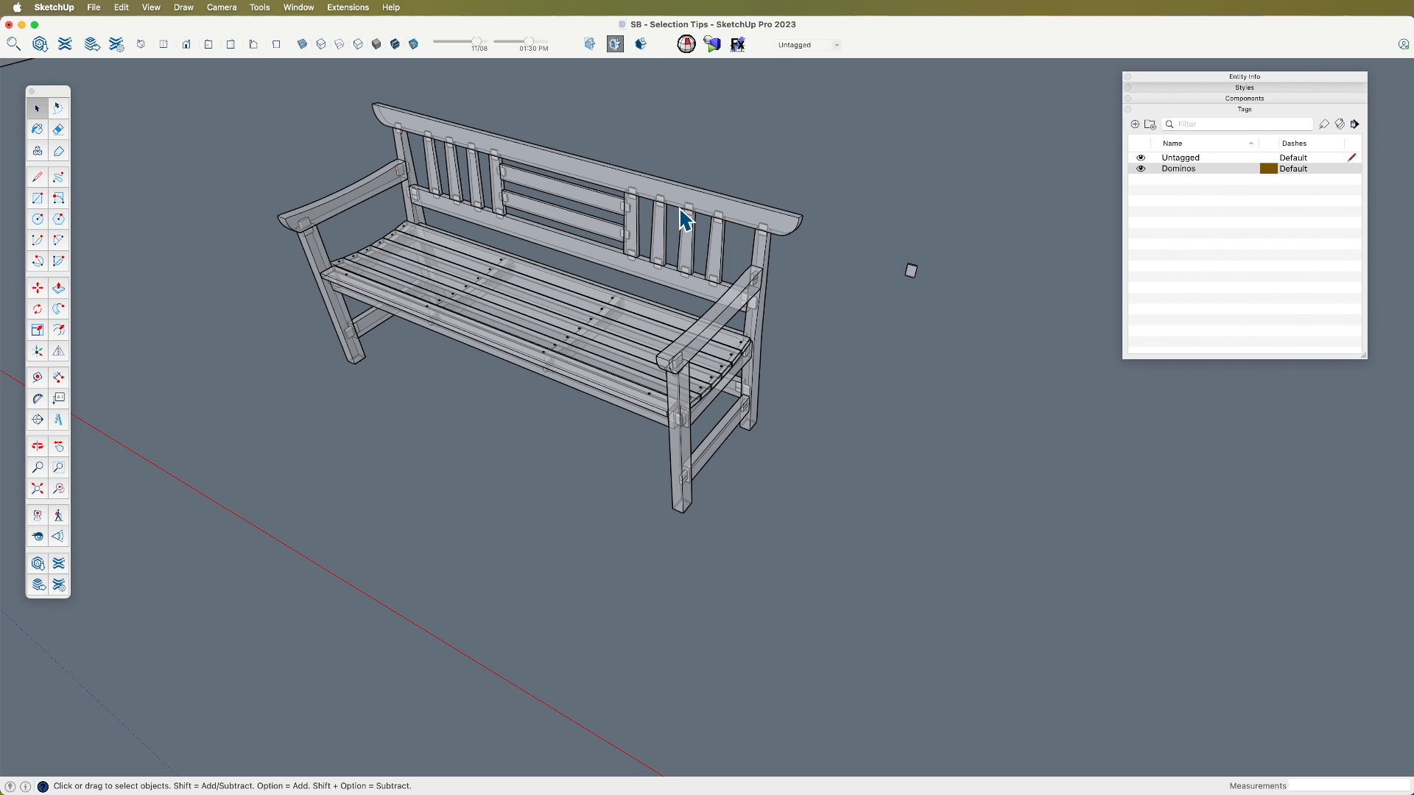
scroll(919, 281, "up", 2)
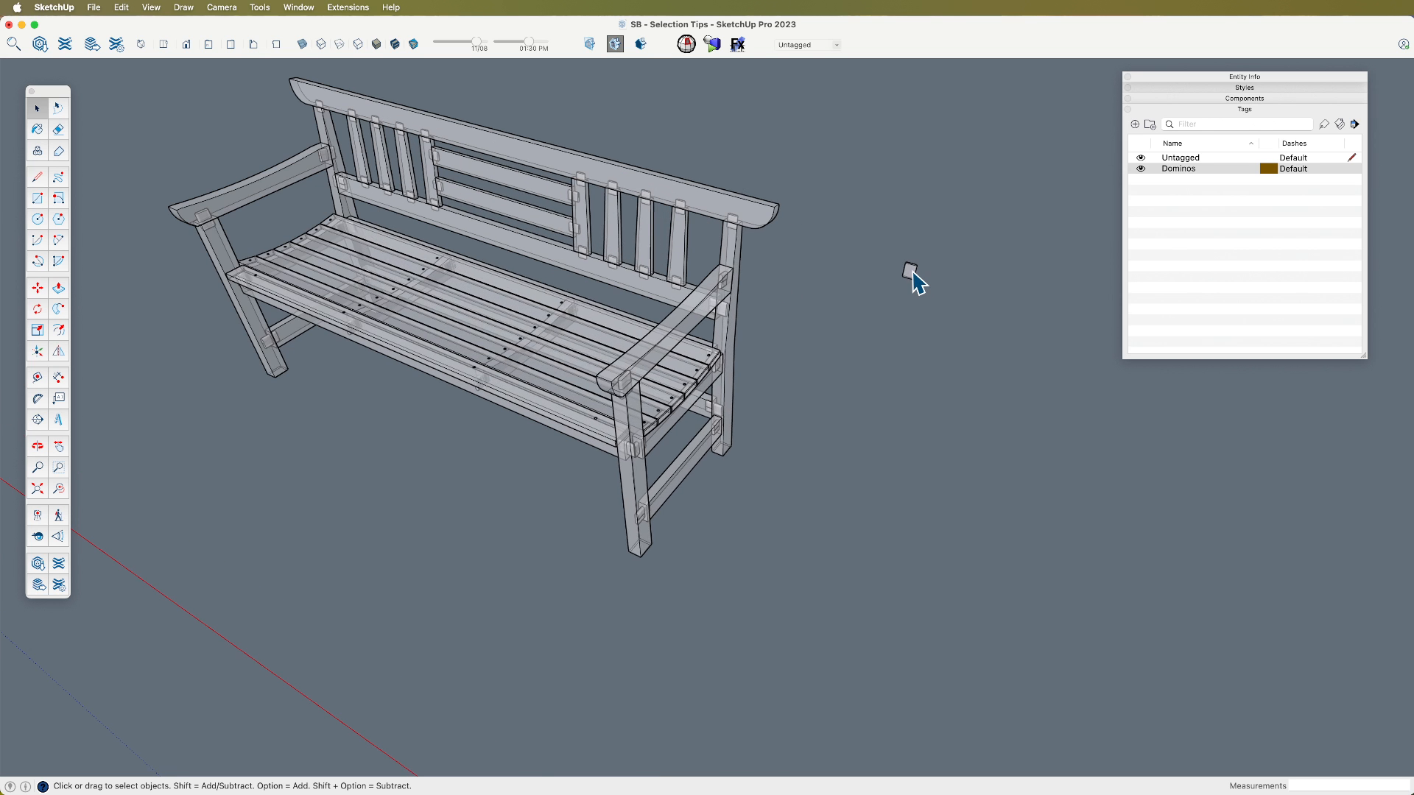
scroll(919, 281, "up", 3)
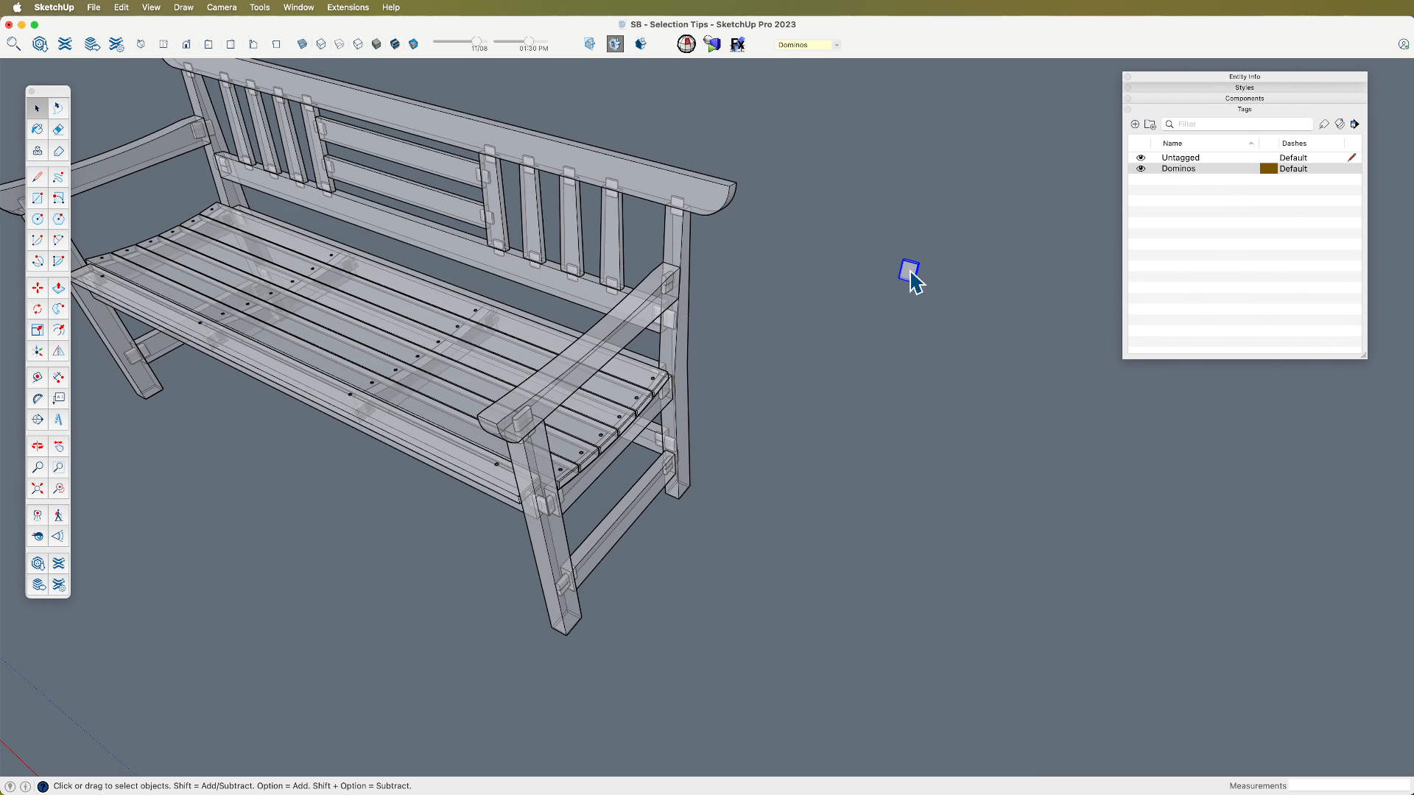
scroll(913, 280, "down", 5)
scroll(890, 268, "up", 3)
right_click(885, 256)
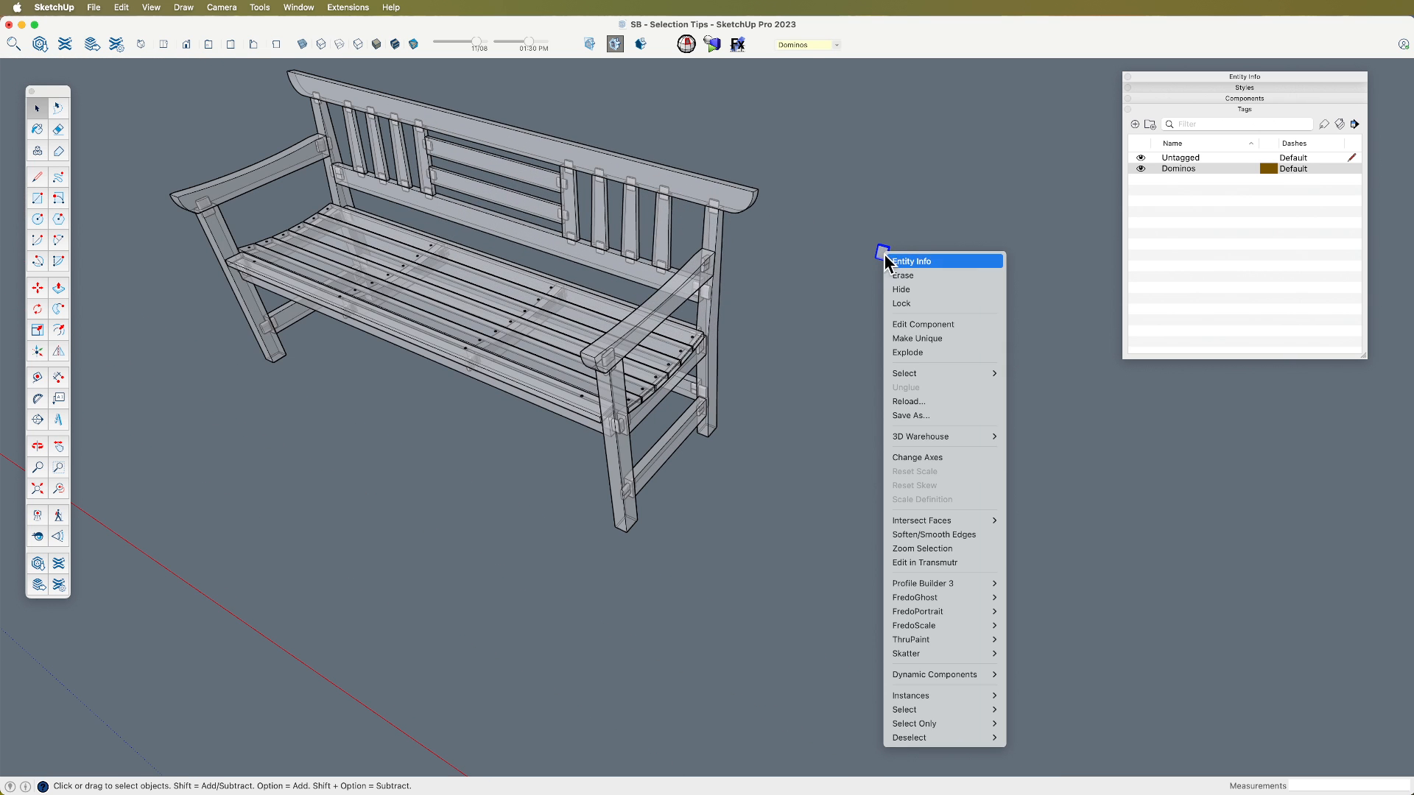
mouse_move(972, 374)
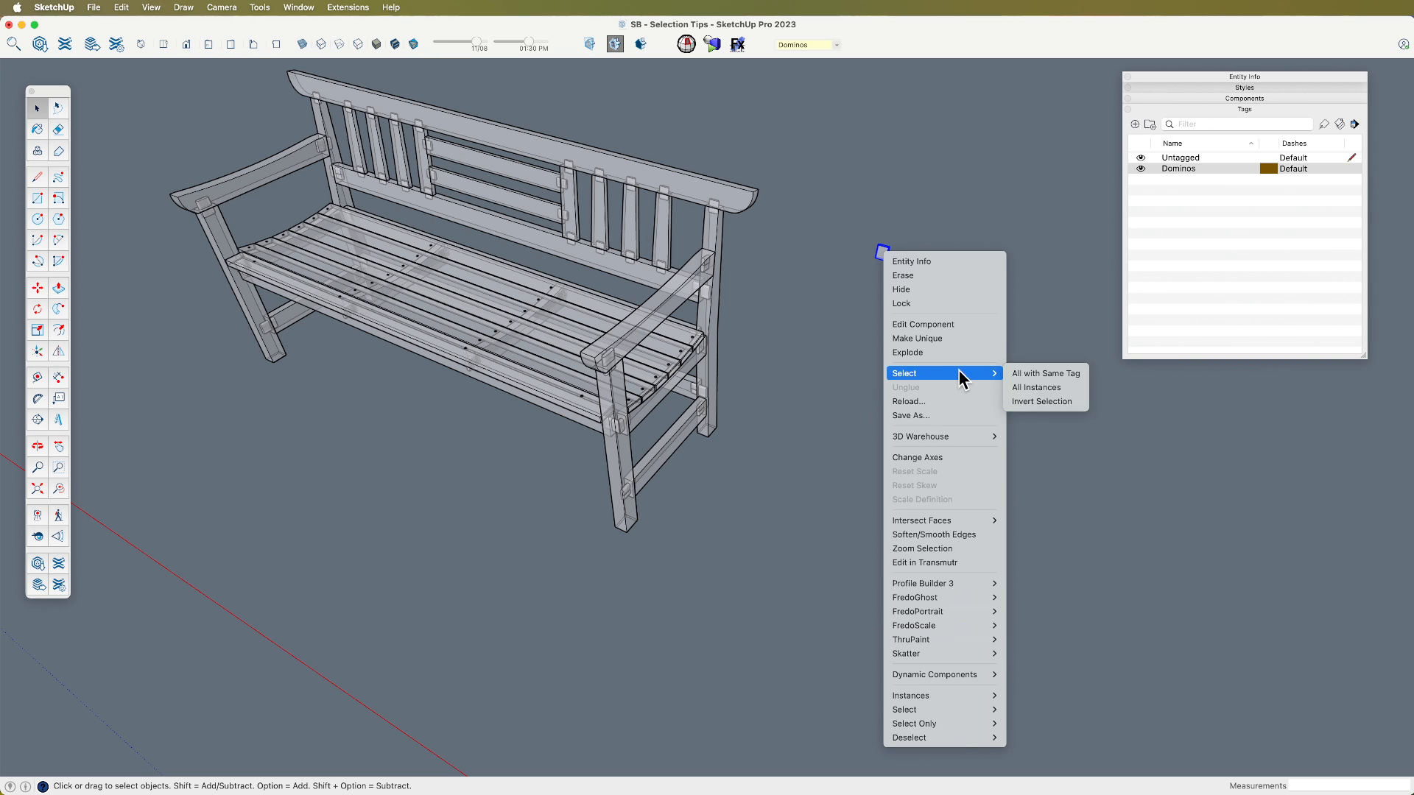
left_click(1053, 373)
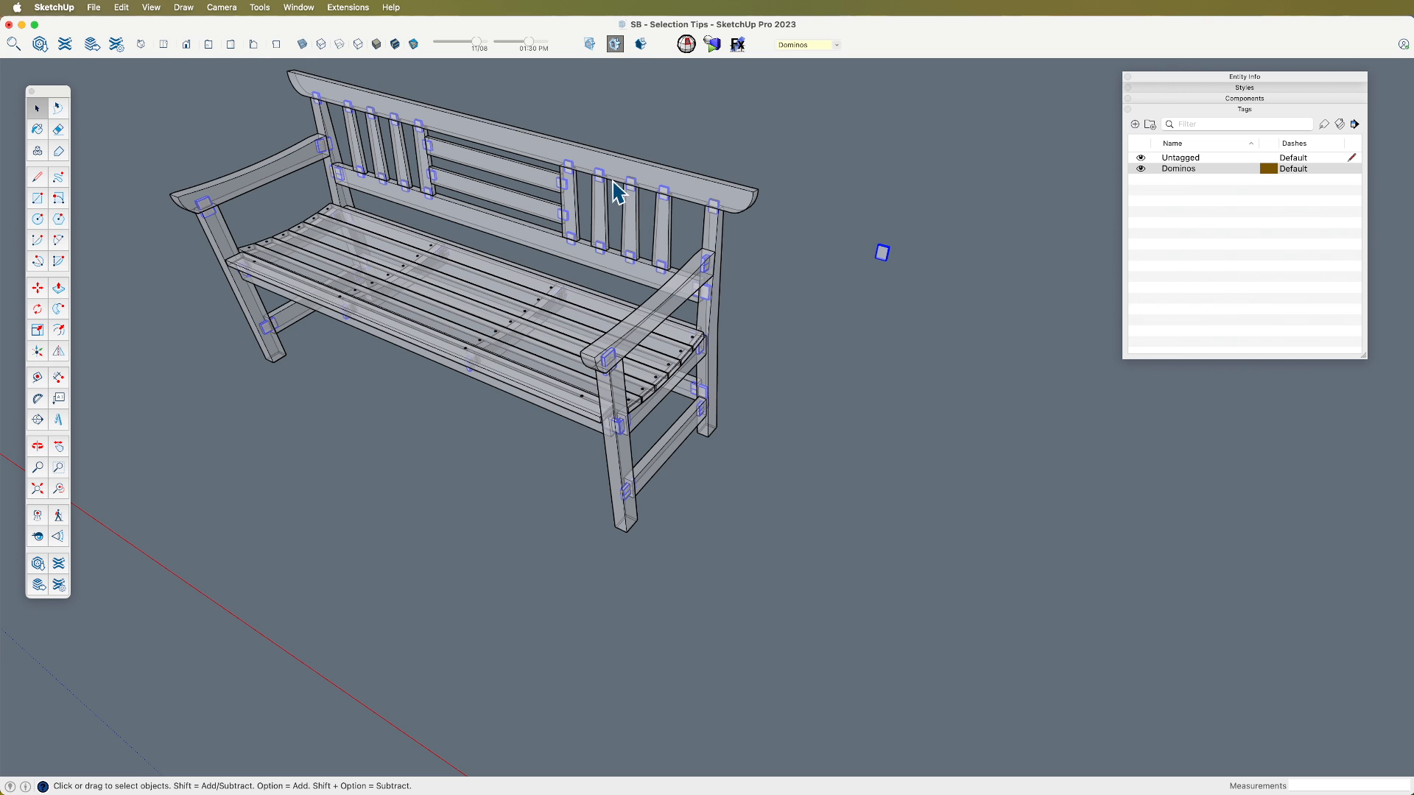
Step: Erase the copied tenon beside the bench
middle_click_drag(788, 372, 898, 346, "shift")
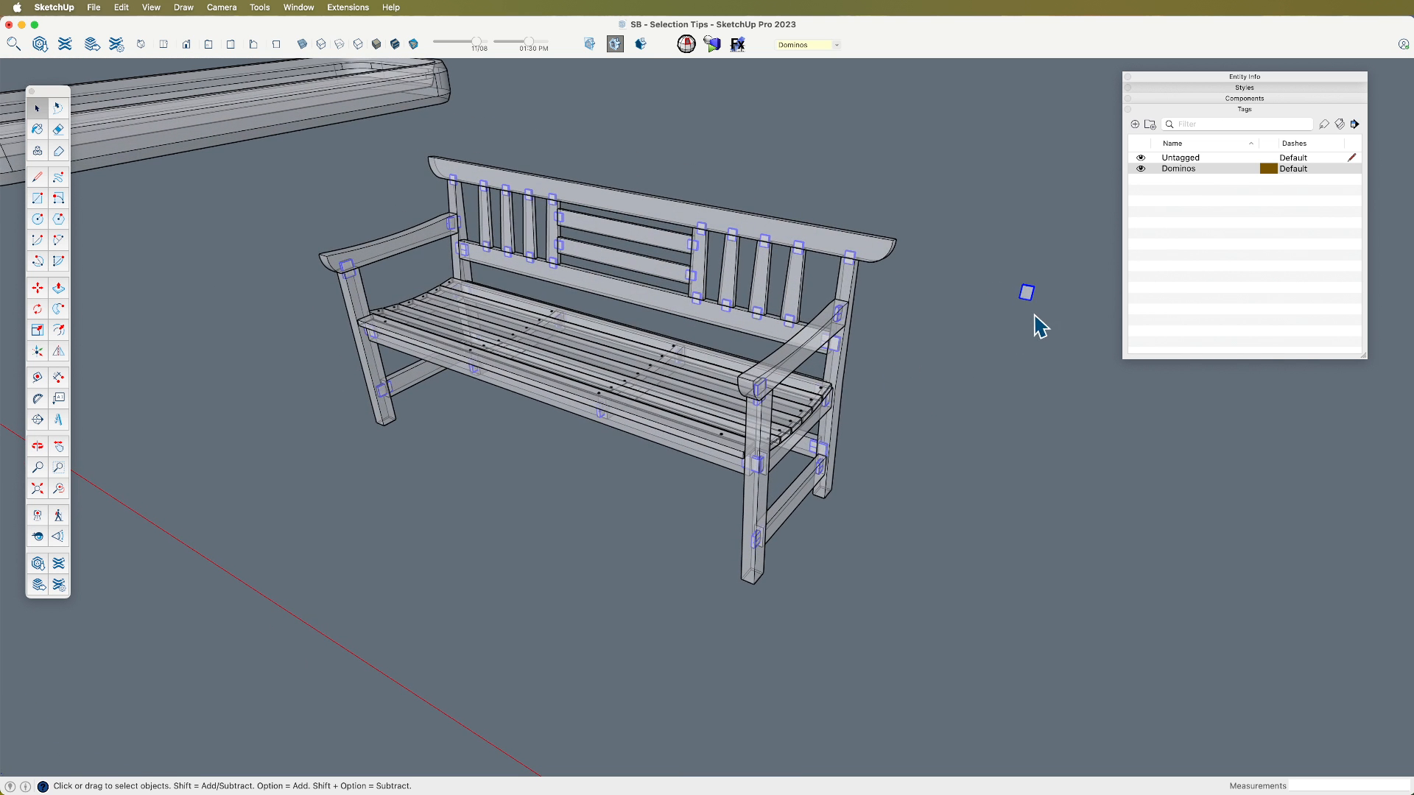
key("e")
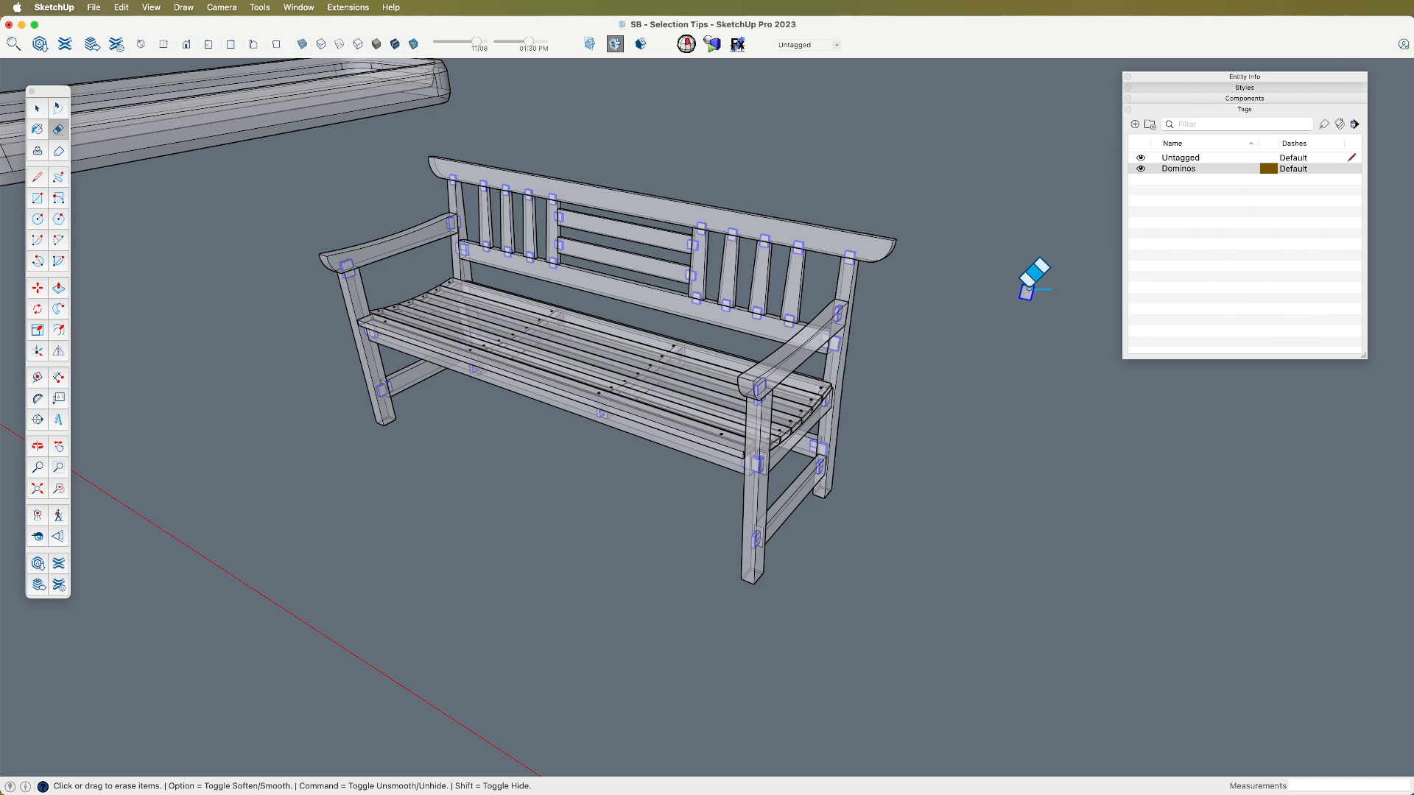
left_click_drag(1029, 291, 1027, 278)
key("space")
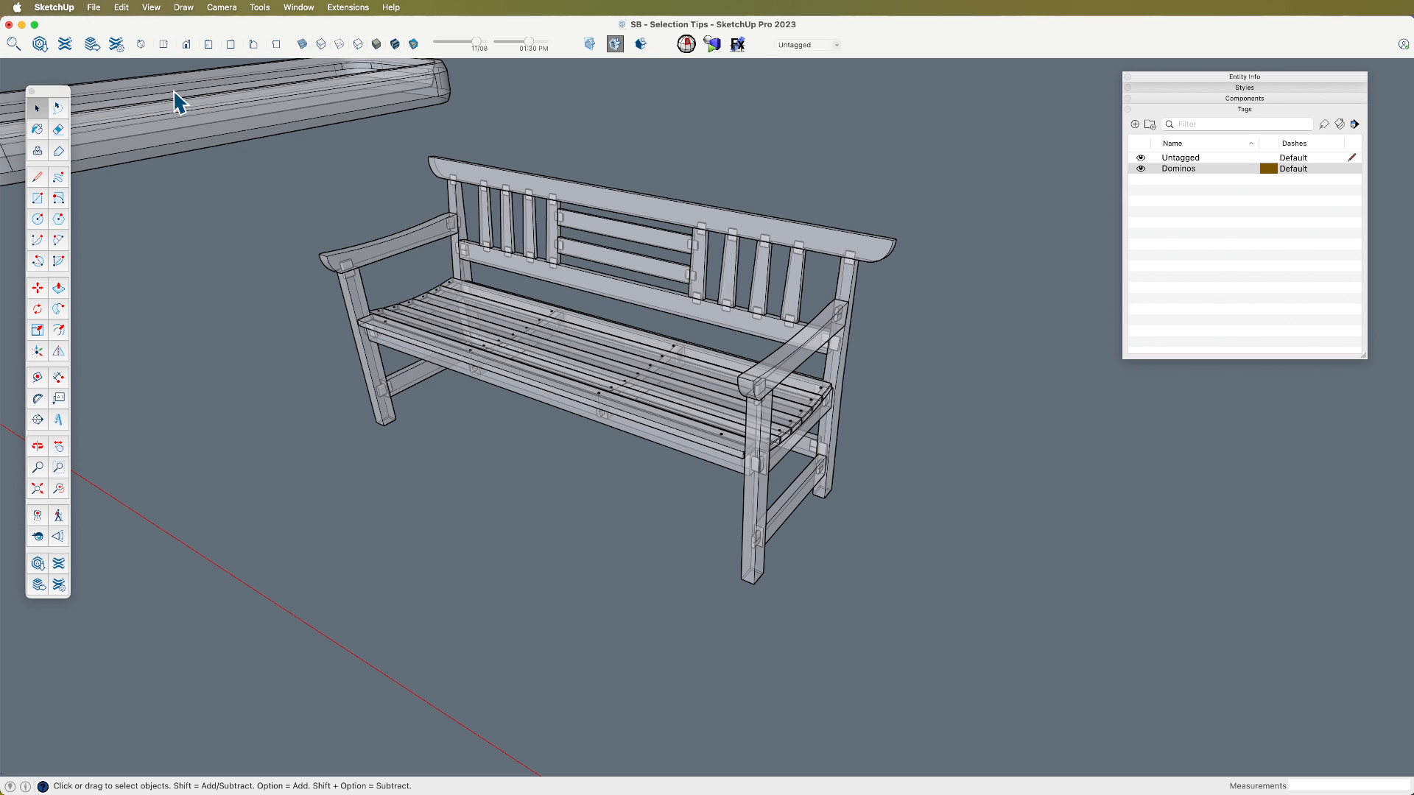
Step: Restore the previous selection of Dominos tenons by cycling through previous selections
left_click(95, 9)
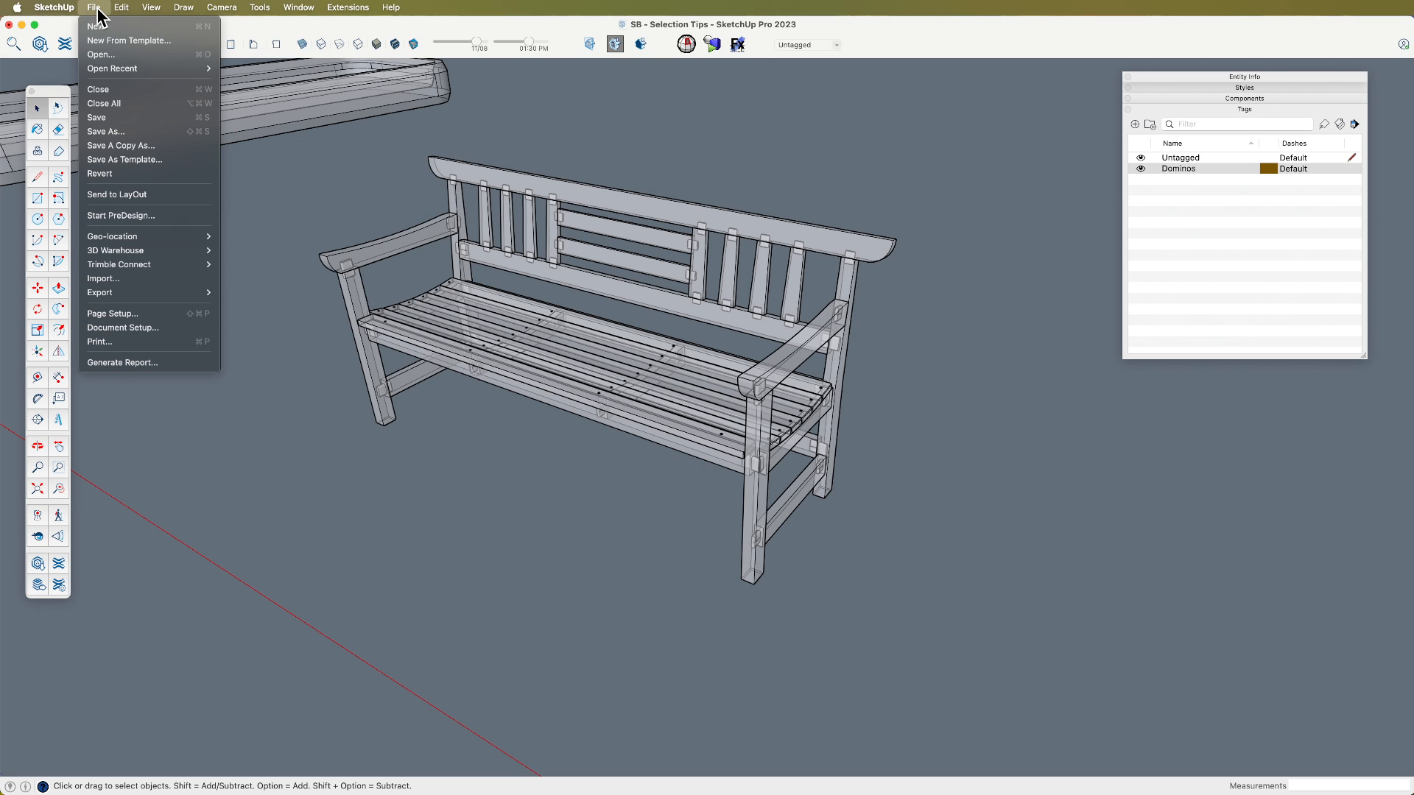
mouse_move(123, 13)
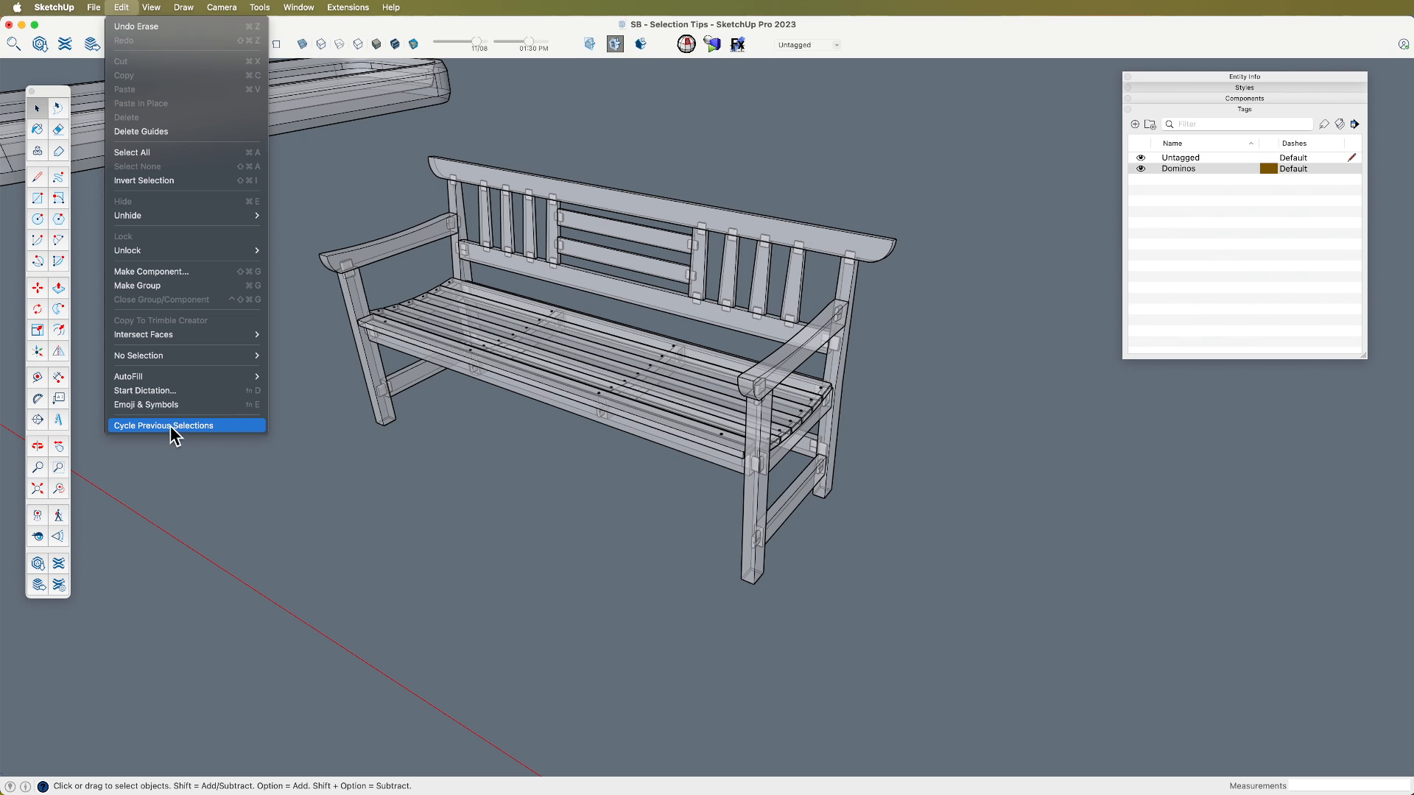
left_click(230, 427)
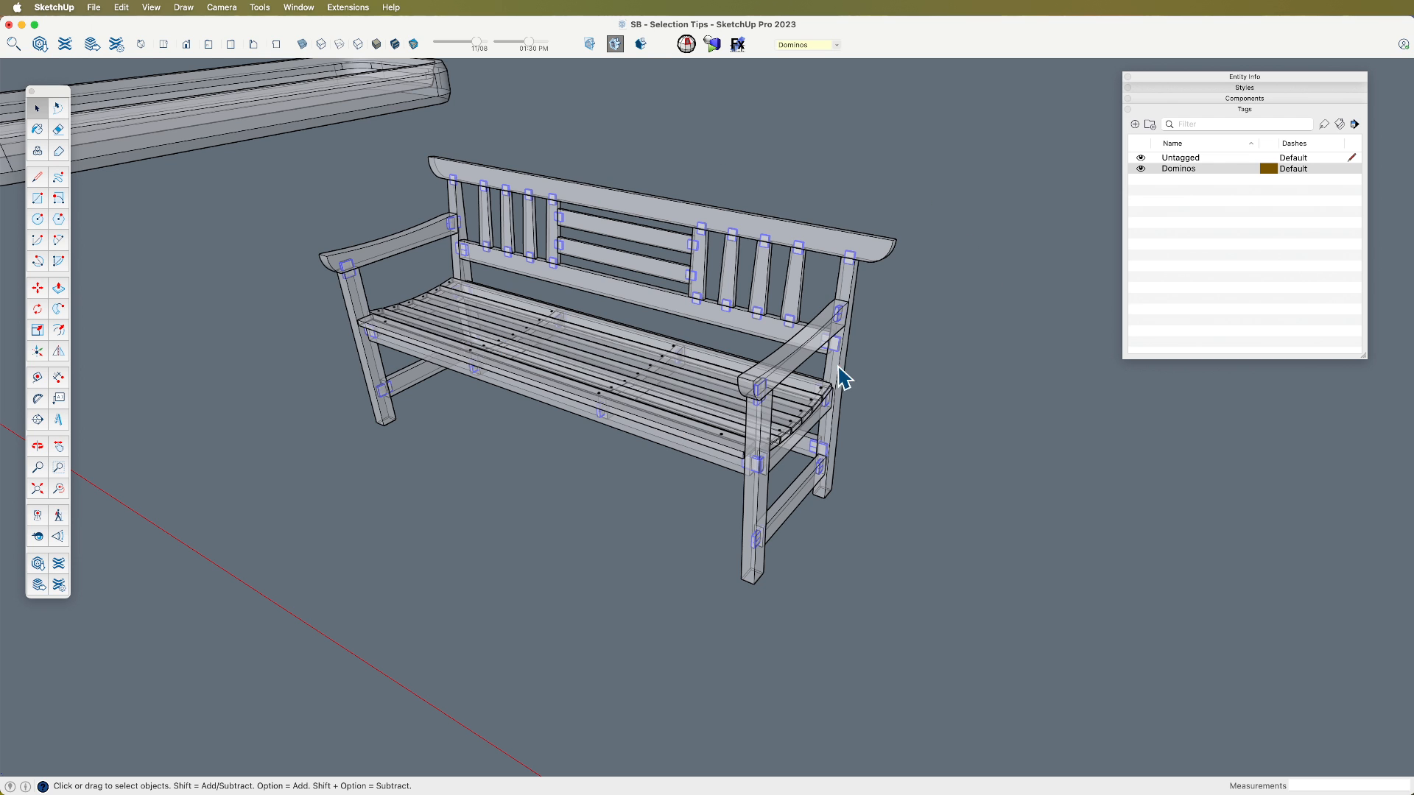
Step: Move the selected tenons 5' along the green axis, out behind the bench
scroll(341, 253, "down", 3)
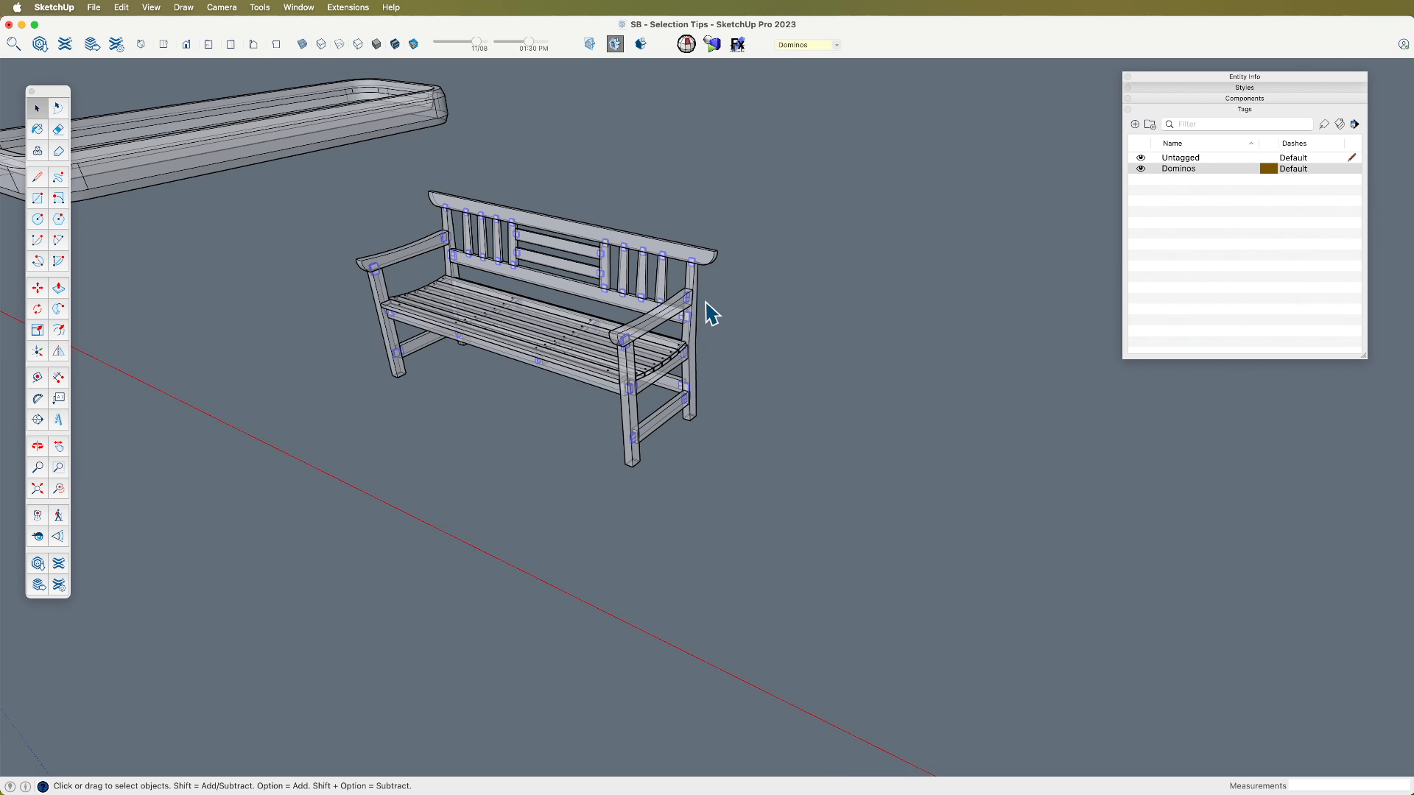
mouse_move(708, 313)
middle_mouse_down()
mouse_move(726, 319)
mouse_move(714, 363)
middle_mouse_up()
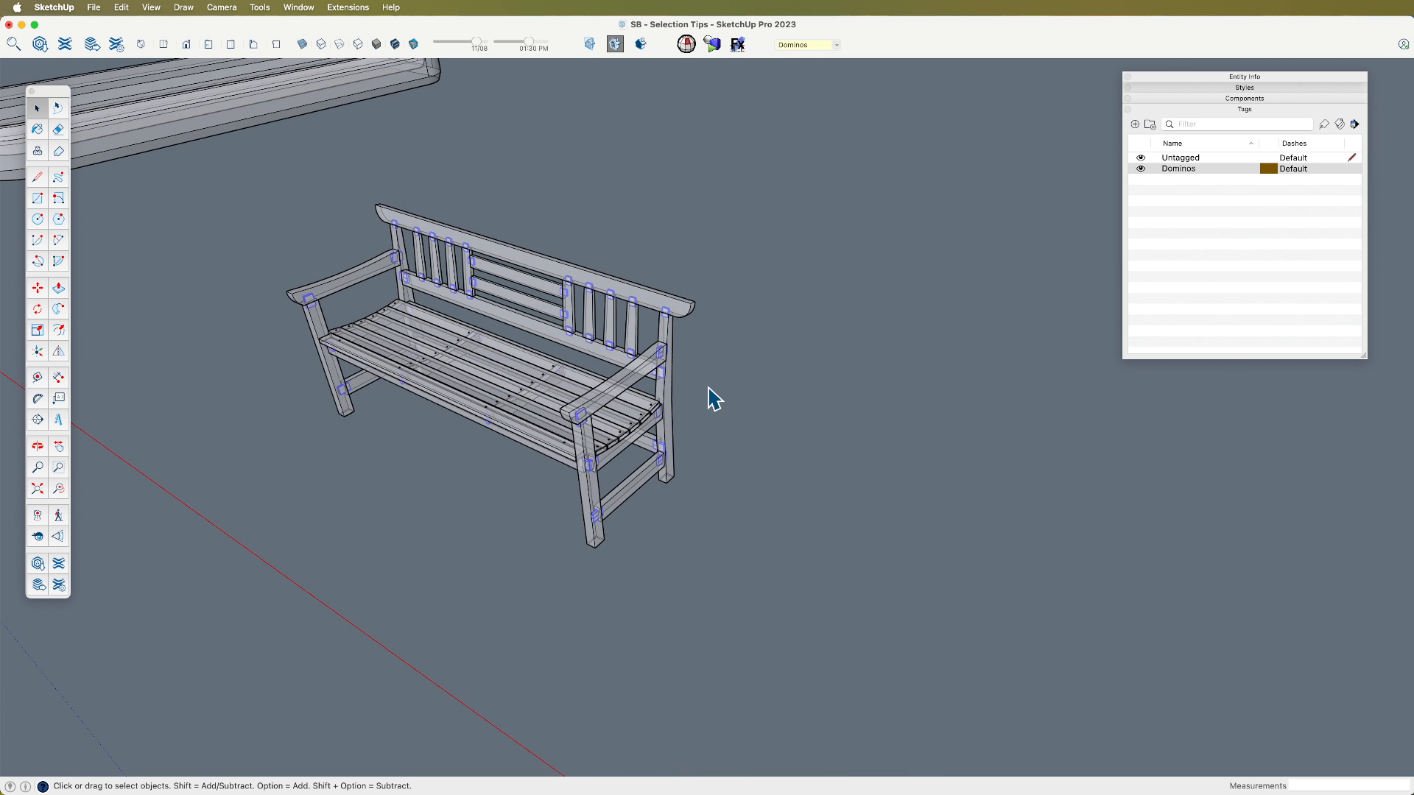
key("m")
left_click(728, 477)
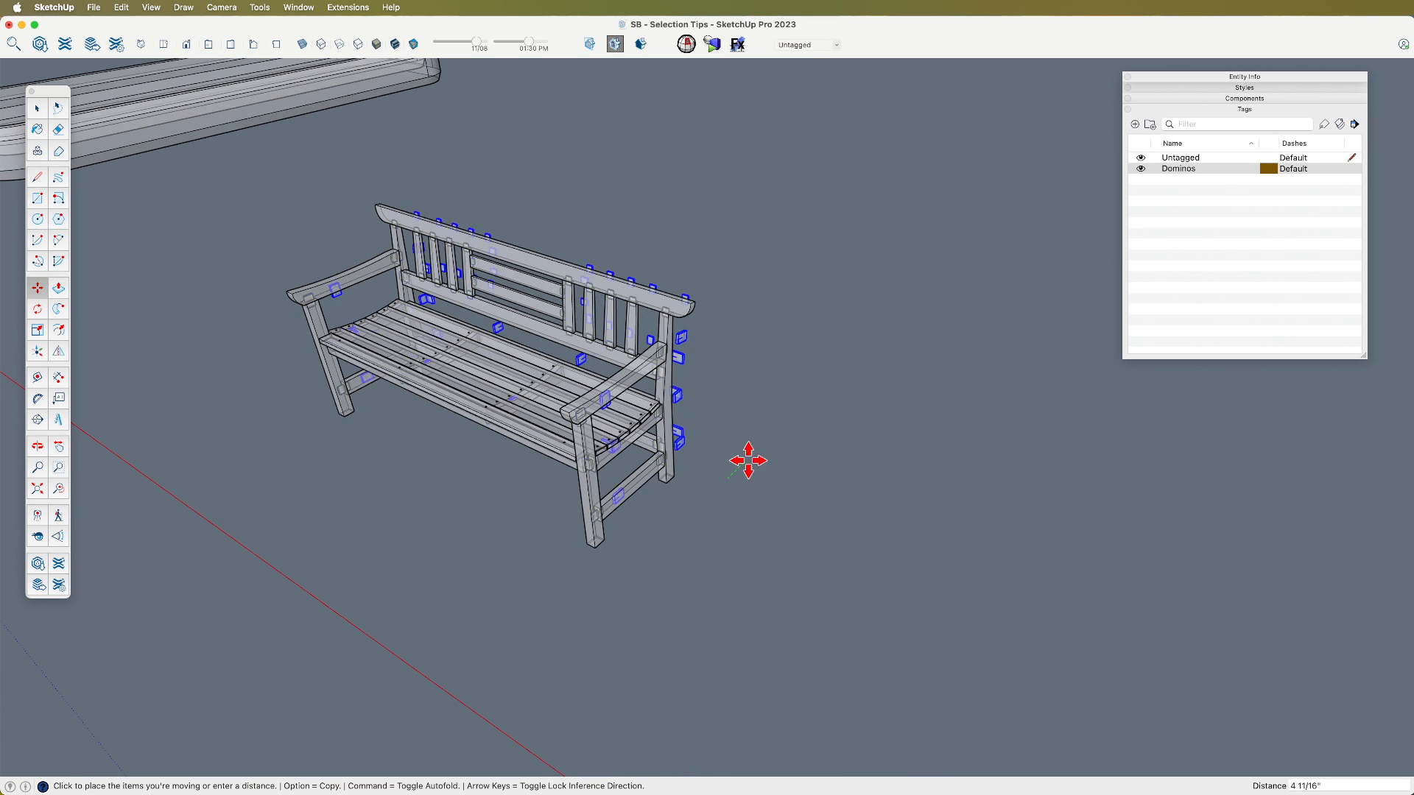
type("5")
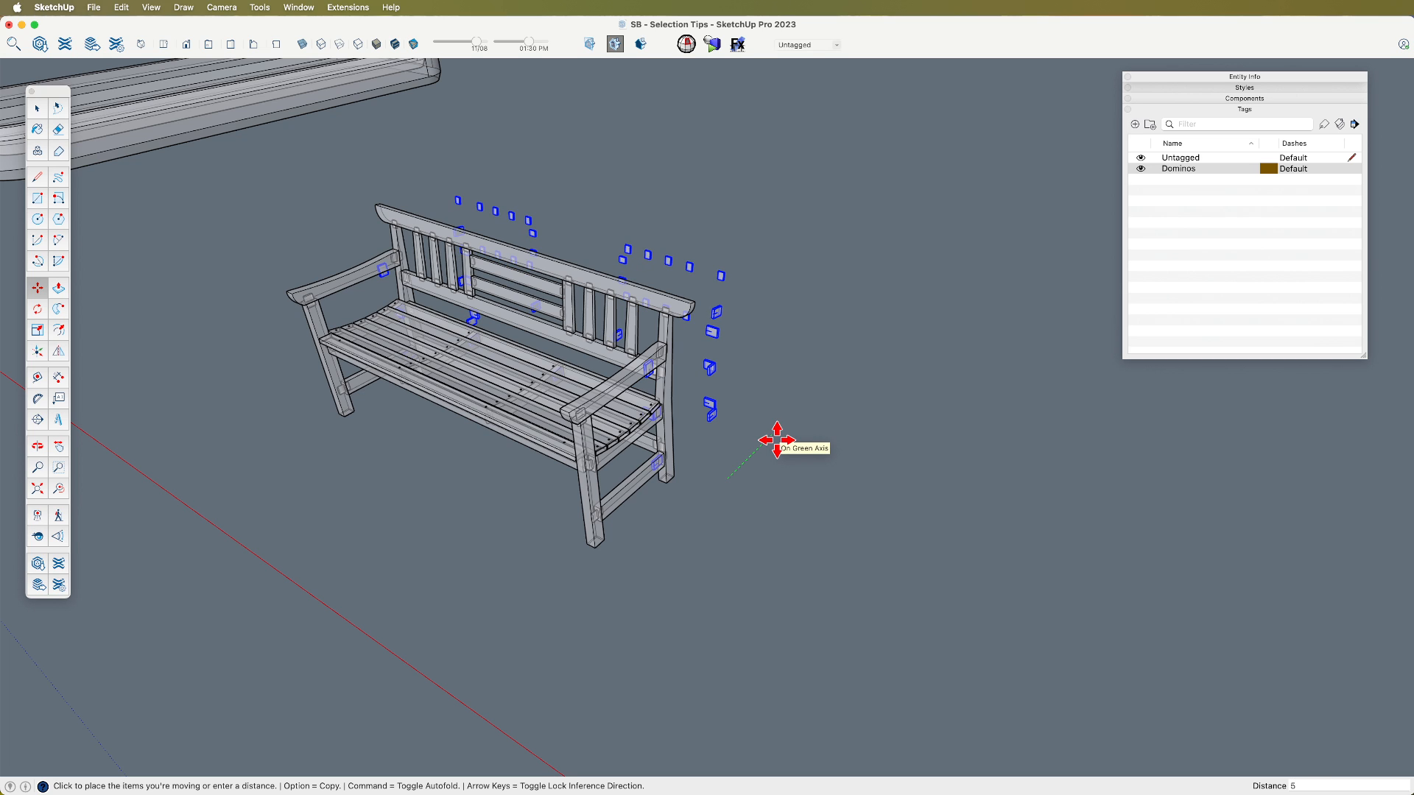
type("'")
key("Return")
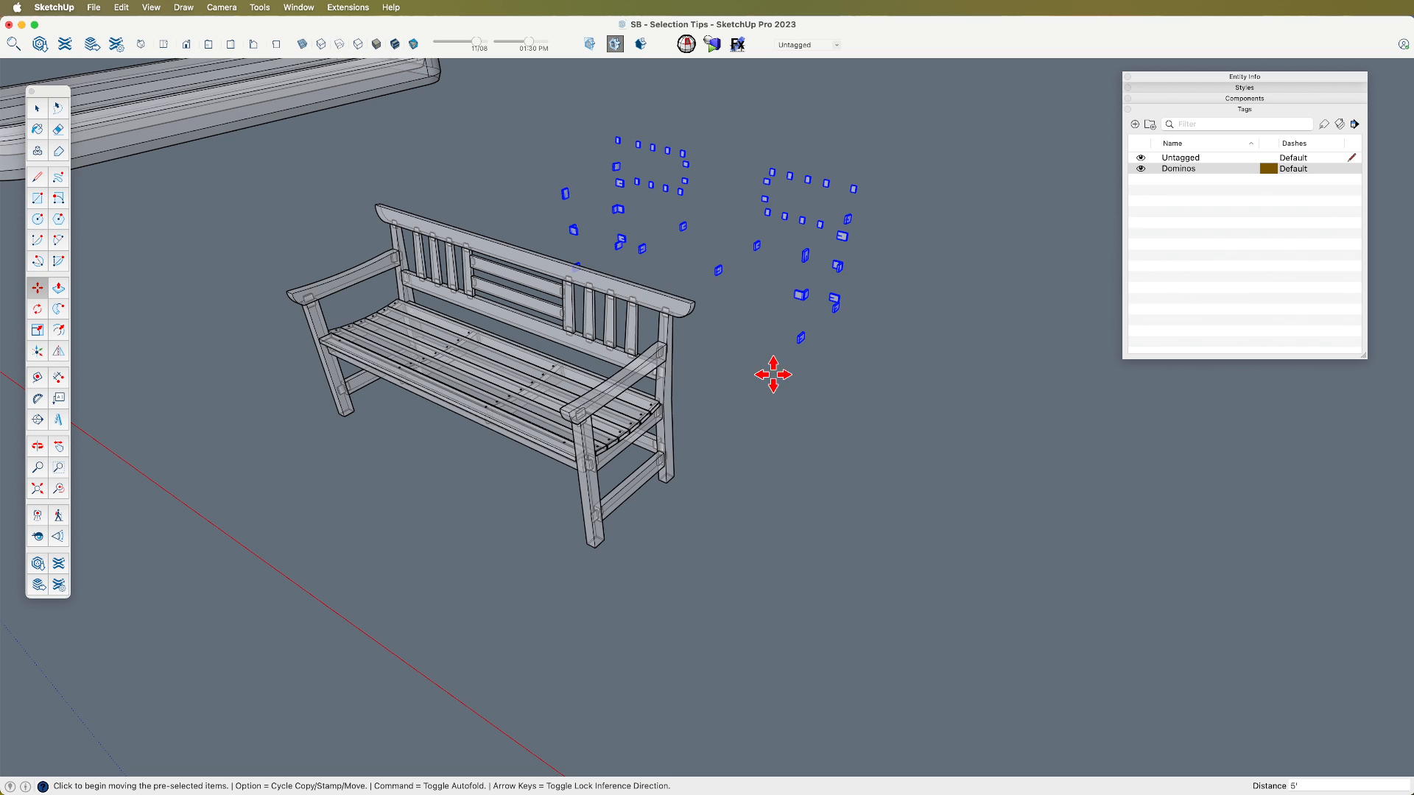
Step: Paint the selected tenons with a slightly darkened light red colour
middle_click_drag(780, 335, 628, 252)
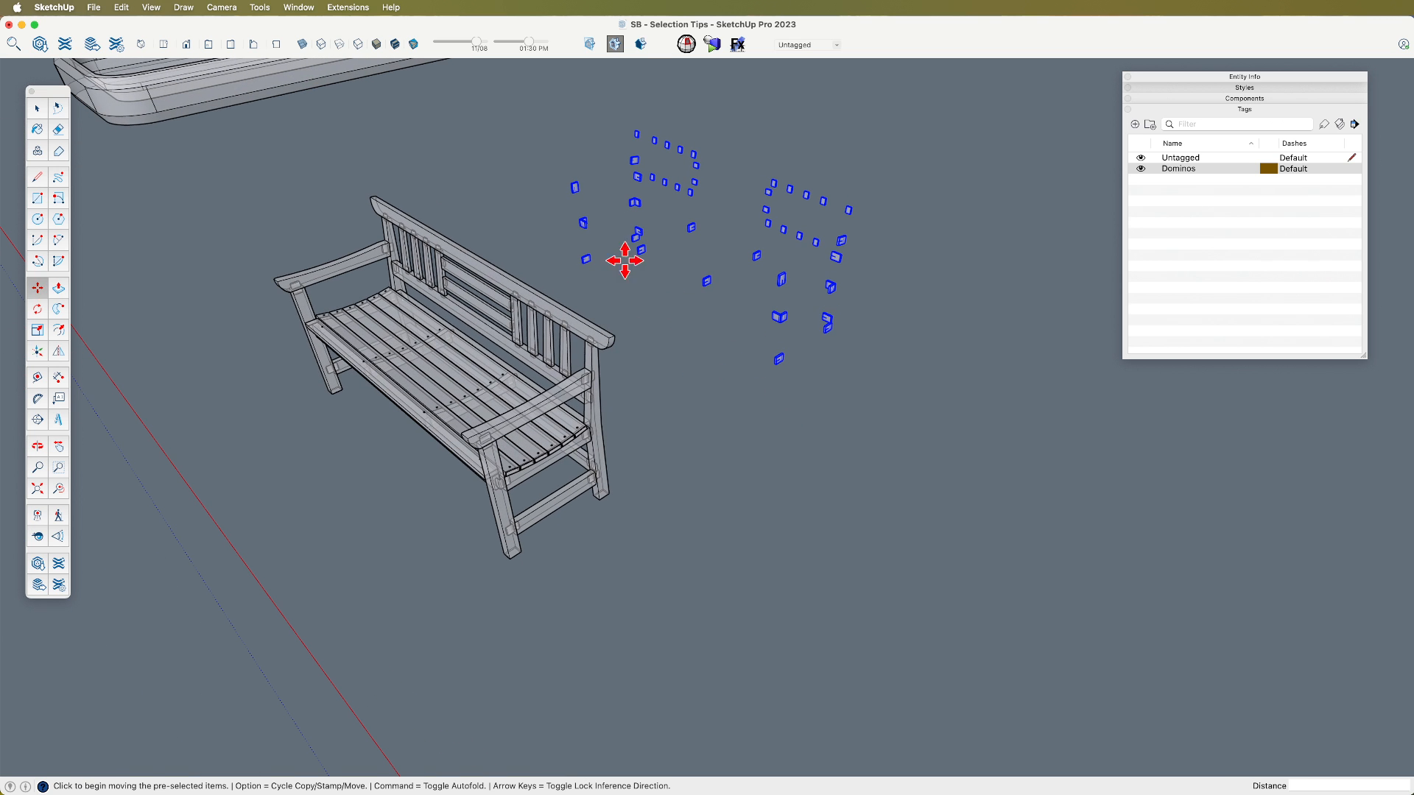
left_click(39, 129)
left_click(1222, 498)
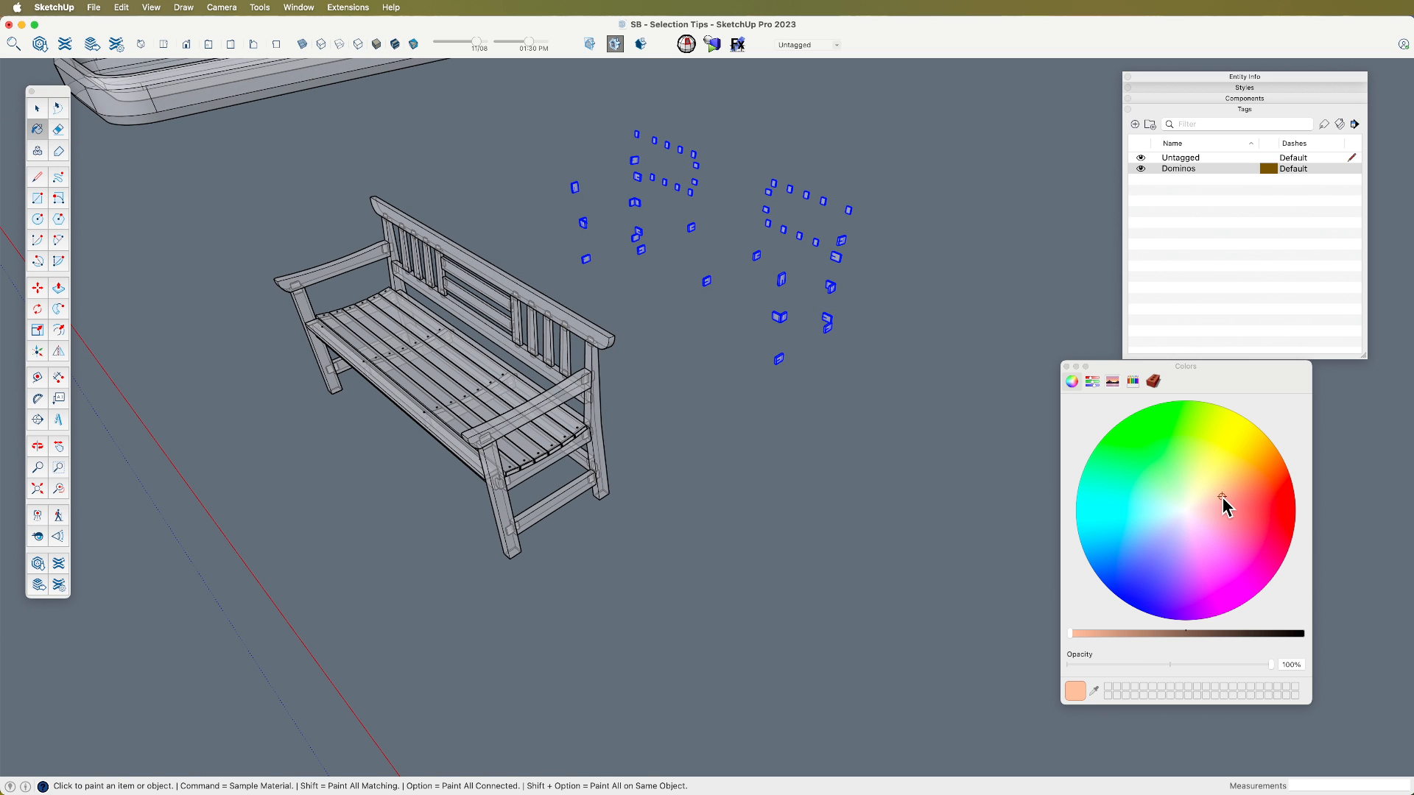
left_click(1234, 505)
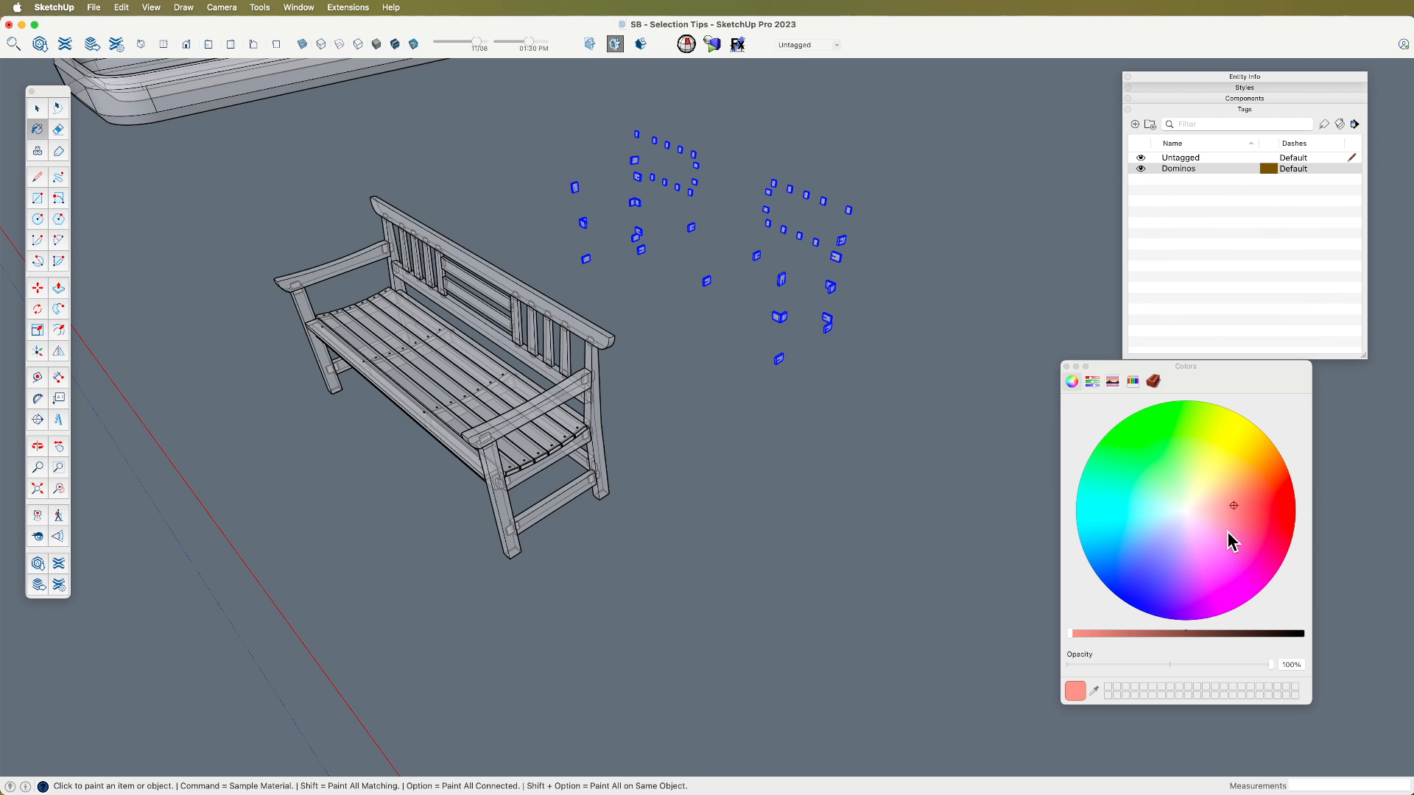
left_click(1085, 634)
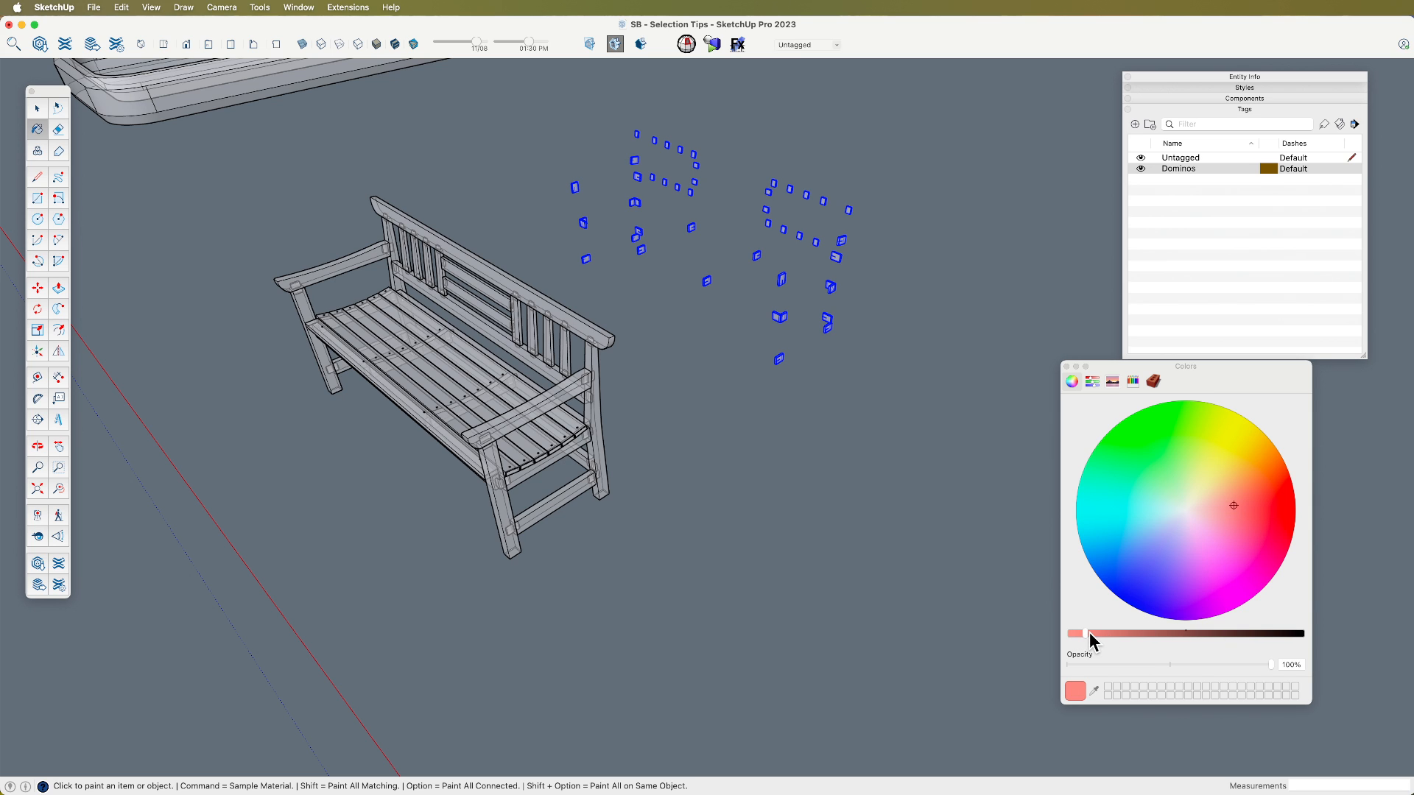
left_click(829, 285)
Step: Move the painted tenons 5' back along the green axis into the bench
key("m")
left_click(869, 396)
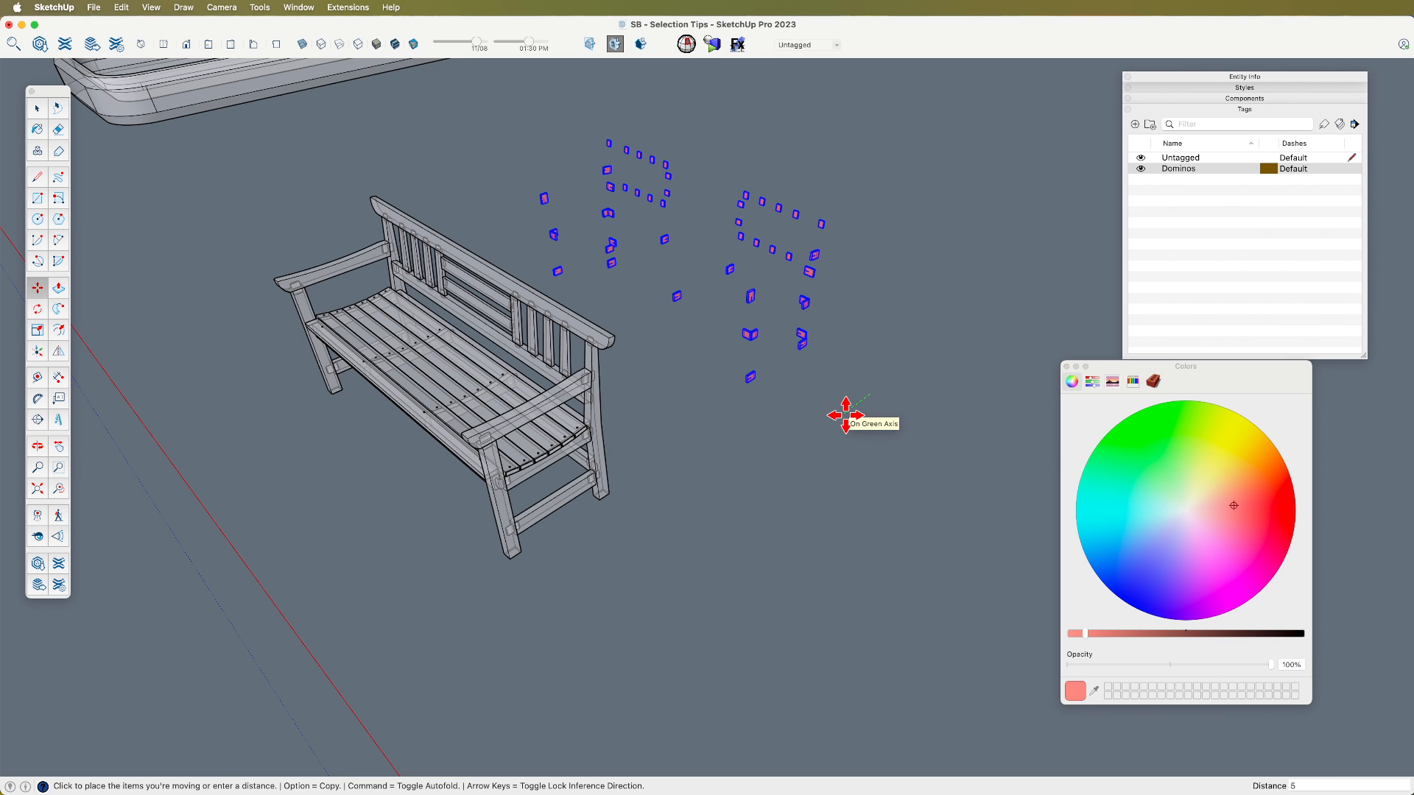
left_click(845, 415)
key("space")
Step: Examine the red tenons in the bench's joints from several angles and close the colour picker
middle_click_drag(808, 445, 845, 333)
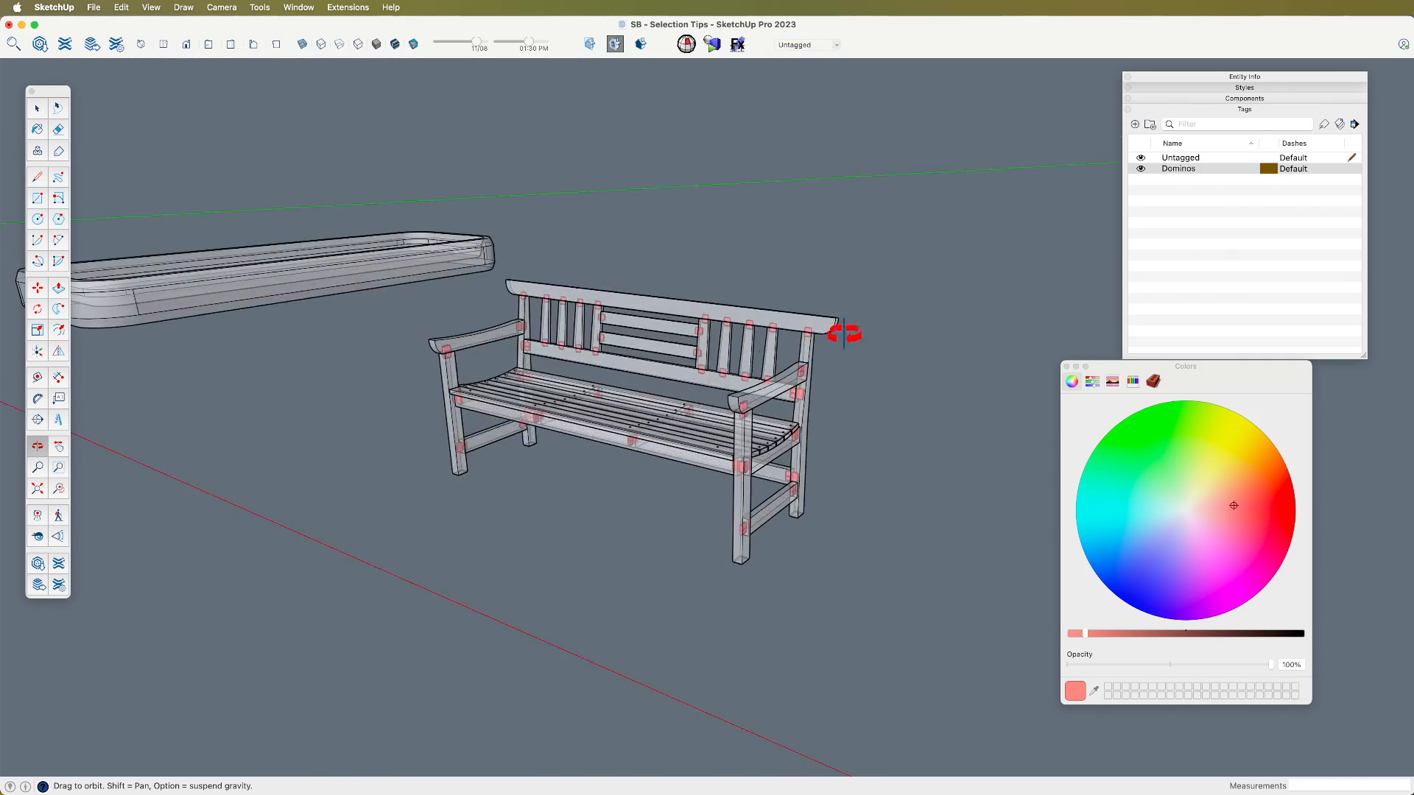
scroll(744, 368, "up", 4)
middle_click_drag(744, 372, 745, 413)
mouse_move(745, 412)
middle_mouse_down("shift")
mouse_move(741, 379)
mouse_move(562, 404)
mouse_move(762, 392)
middle_mouse_up("shift")
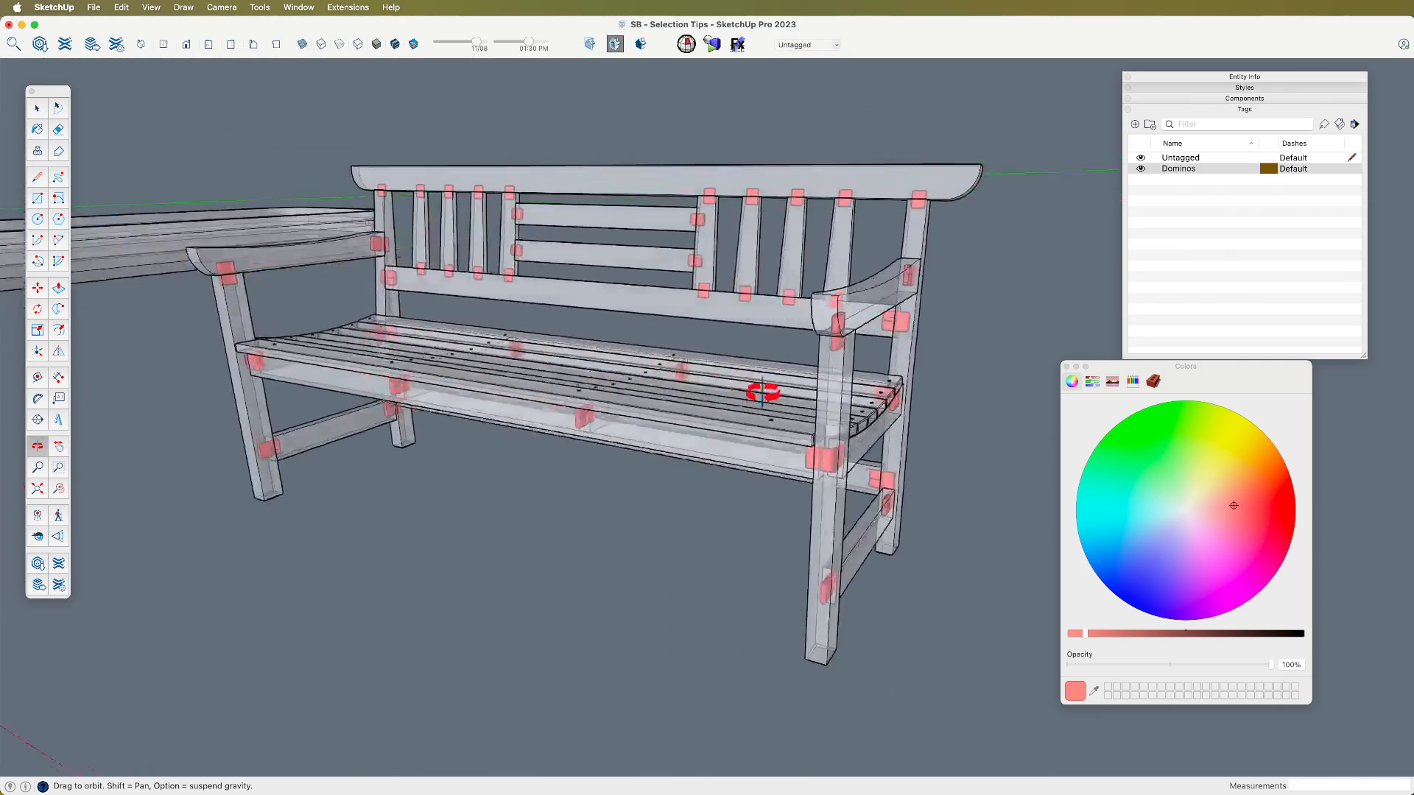
left_click_drag(763, 392, 734, 462)
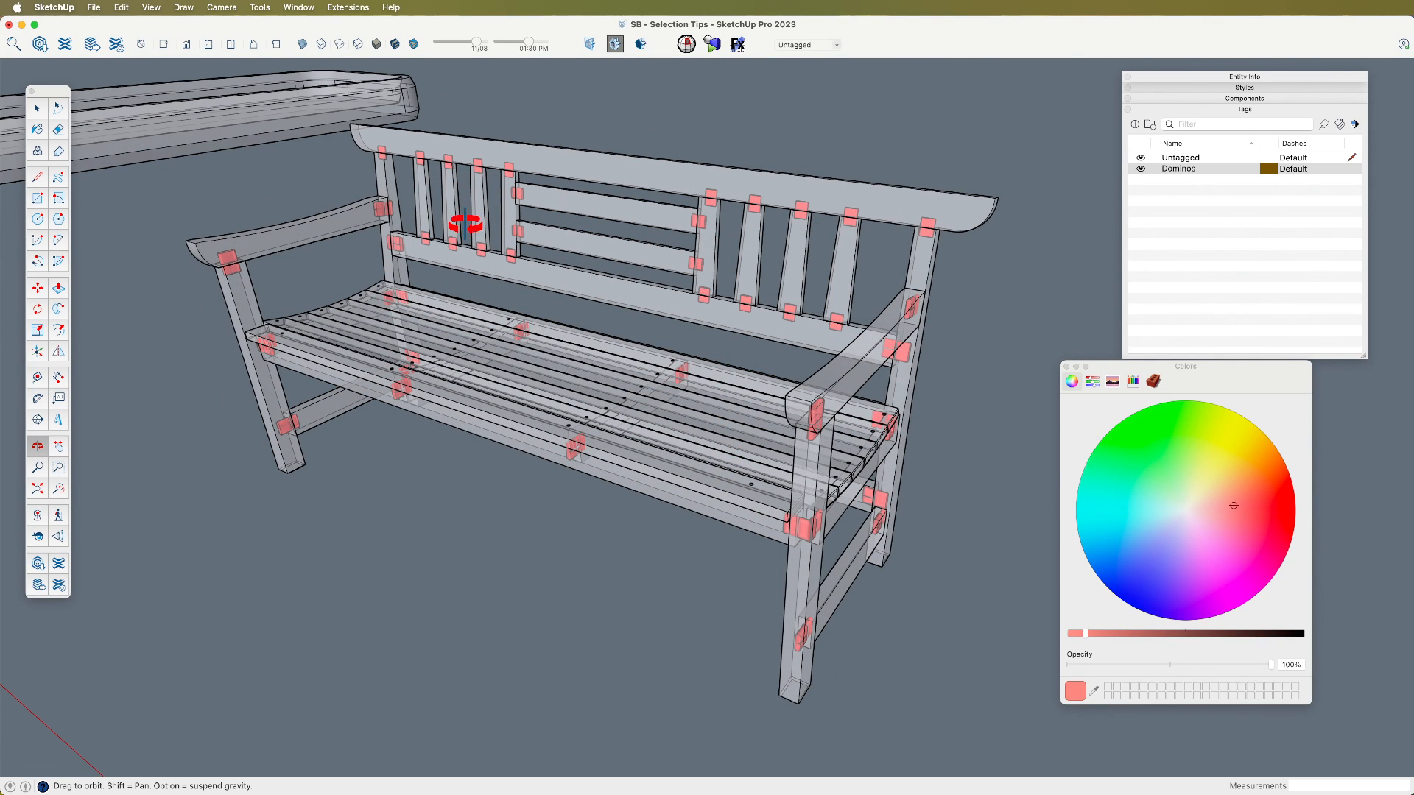
left_click(1066, 367)
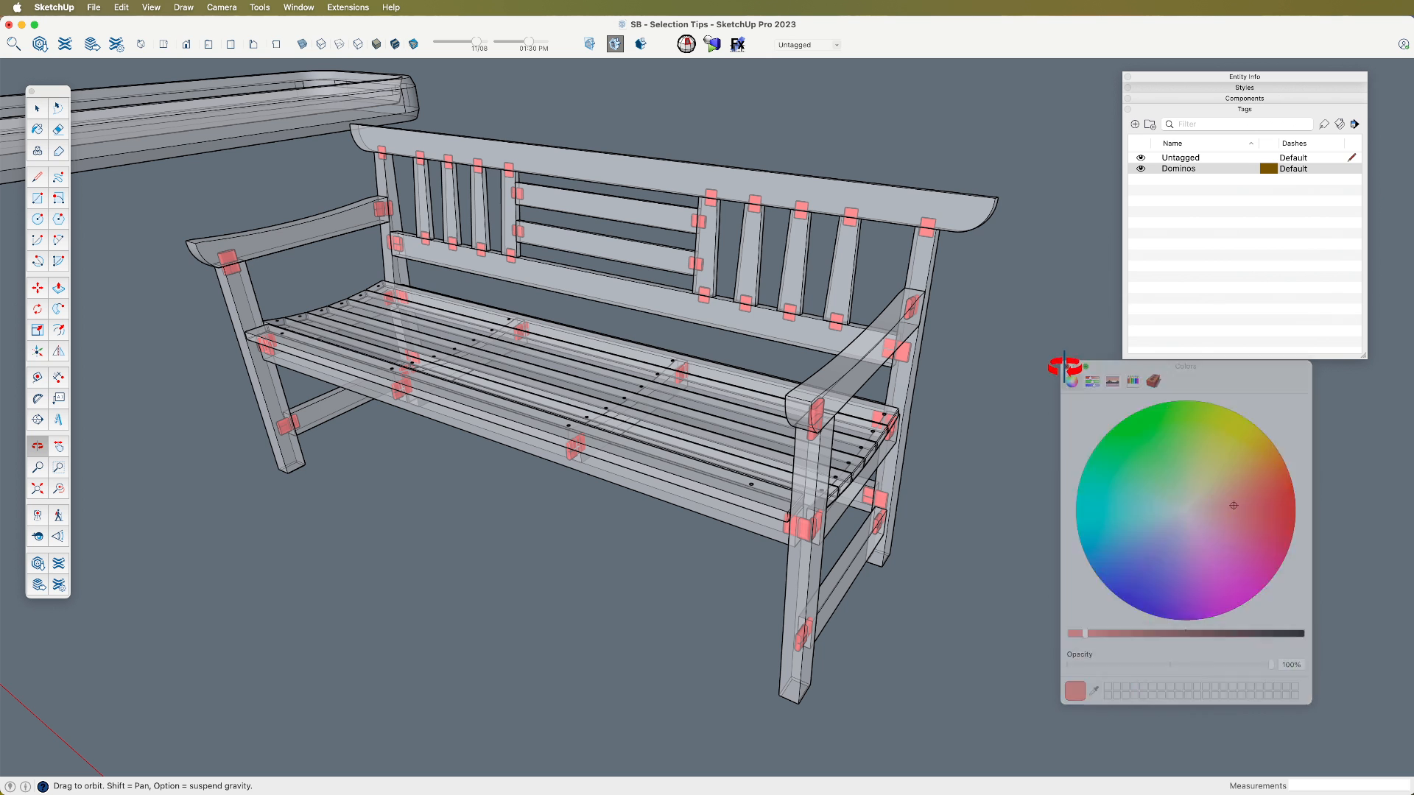
left_click_drag(969, 482, 718, 427)
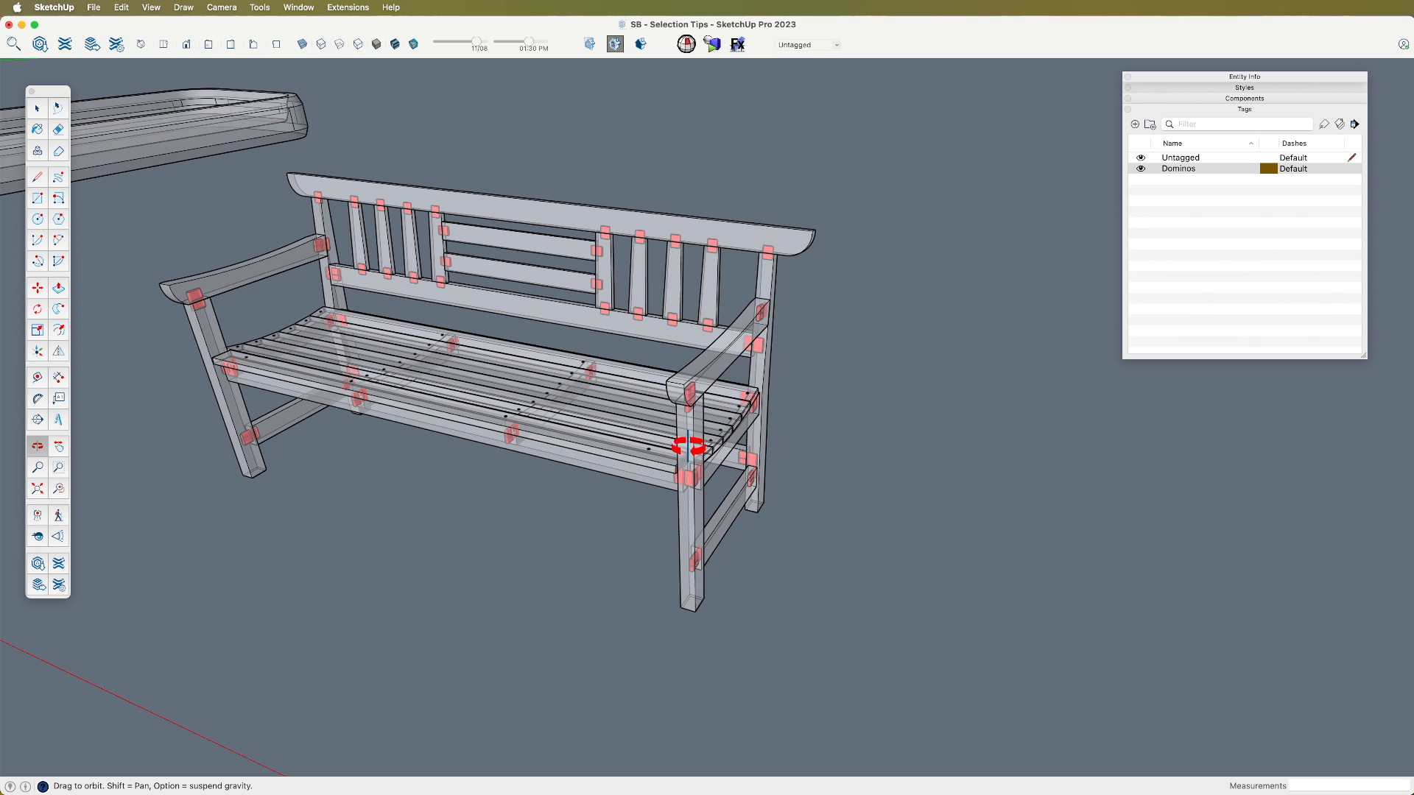
left_click_drag(732, 410, 682, 466)
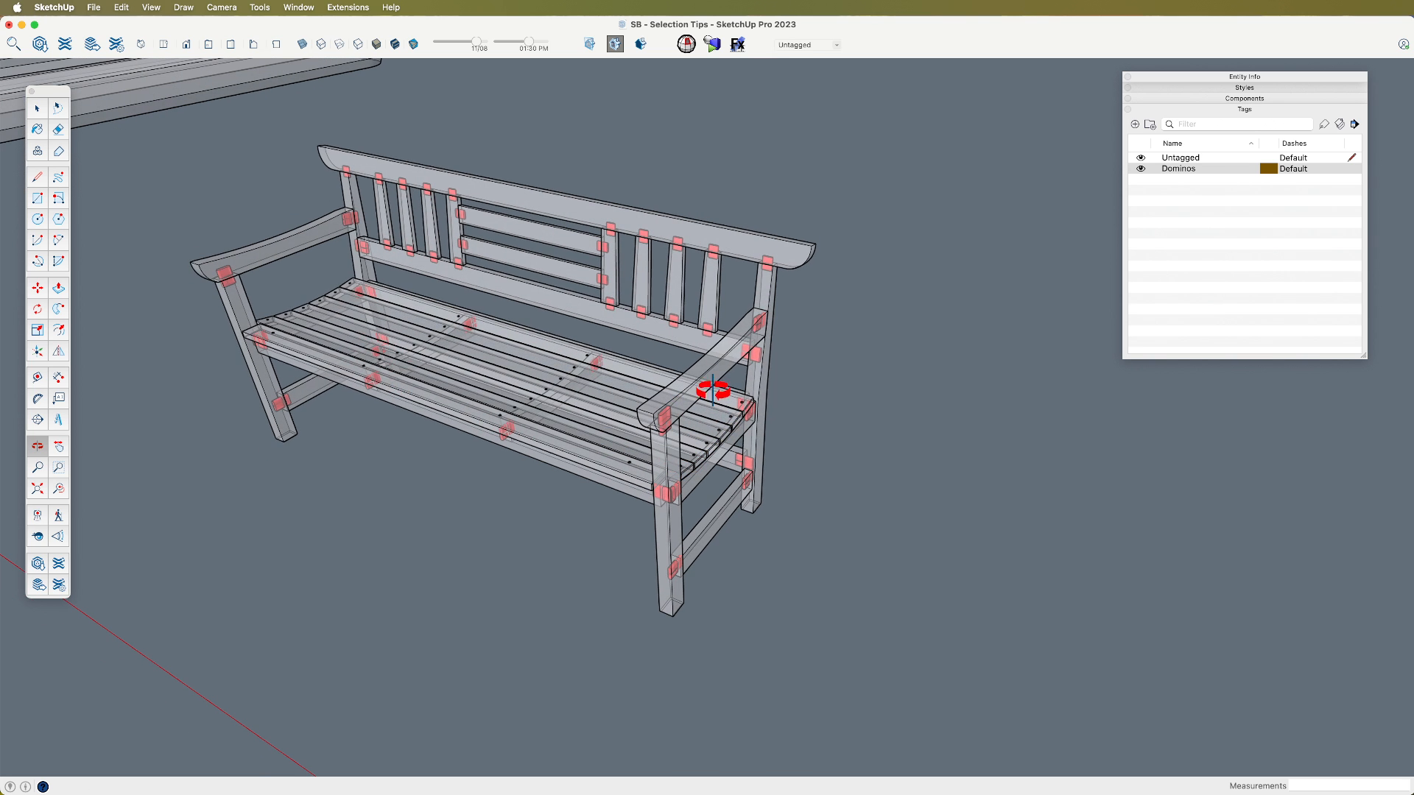
Step: Copy one red back-slat tenon into the empty space beside the bench
key("space")
left_click(678, 247)
key("m")
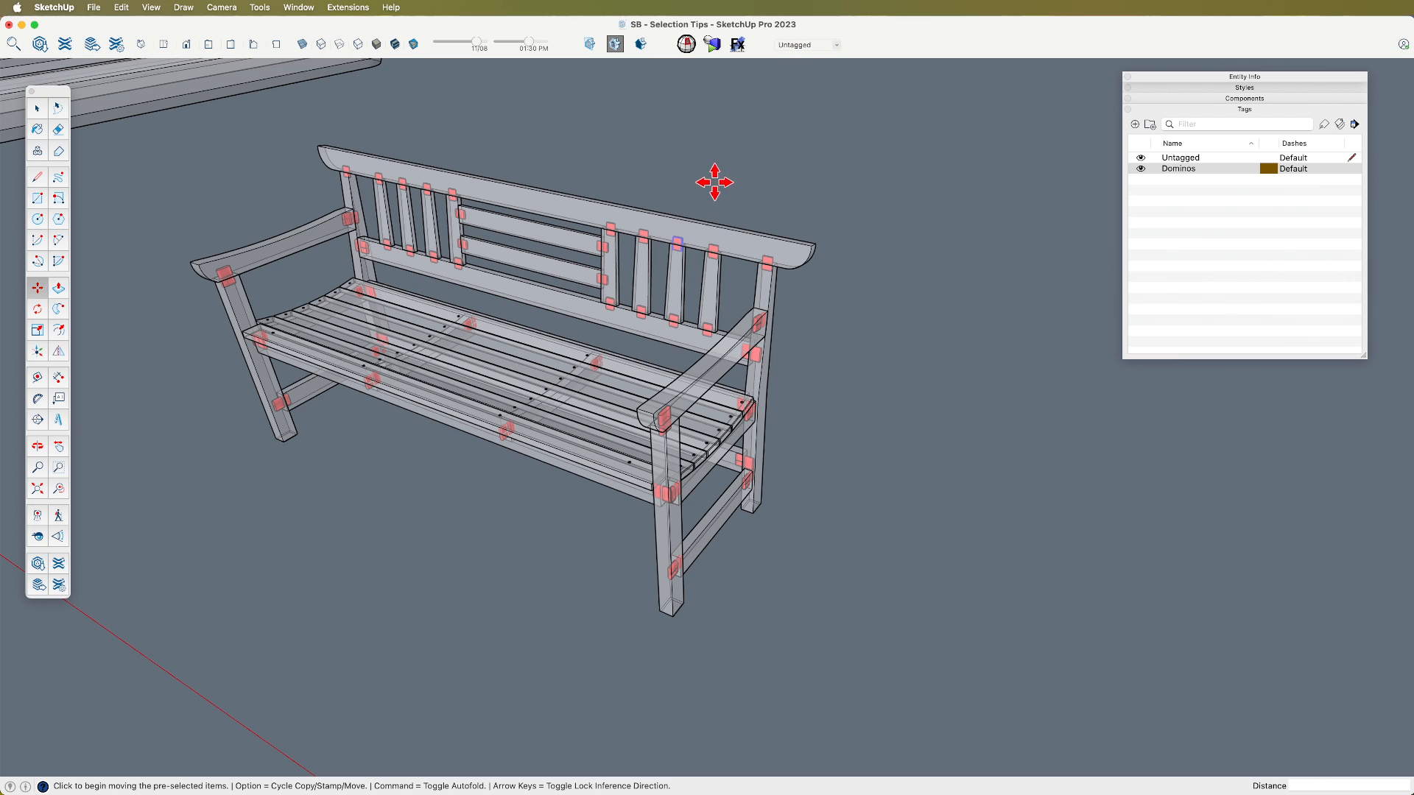
left_click(714, 182)
key("alt")
left_click(804, 195)
key("space")
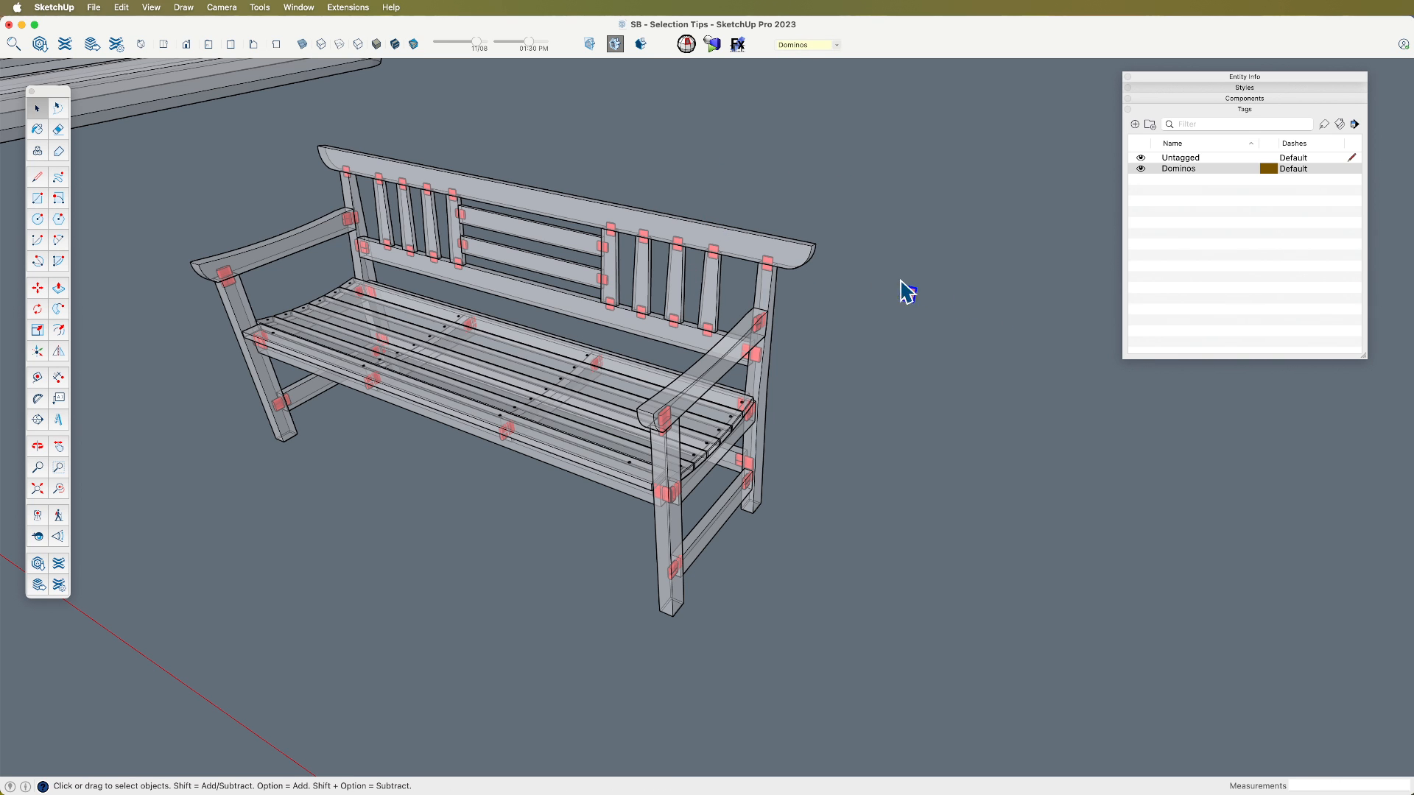
Step: Select every matching tenon in the bench using the selected loose tenon beside it
right_click(904, 287)
mouse_move(1008, 410)
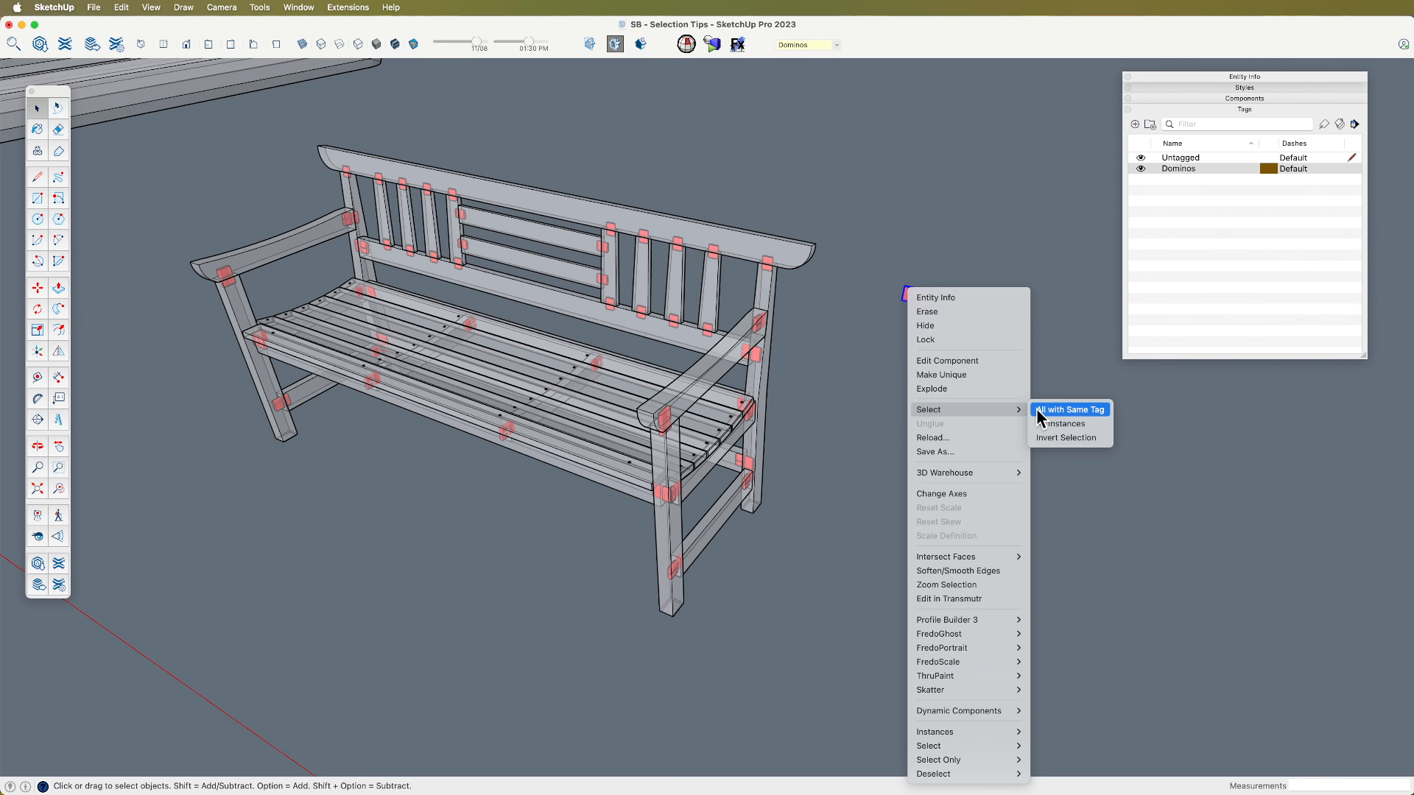
left_click(1082, 439)
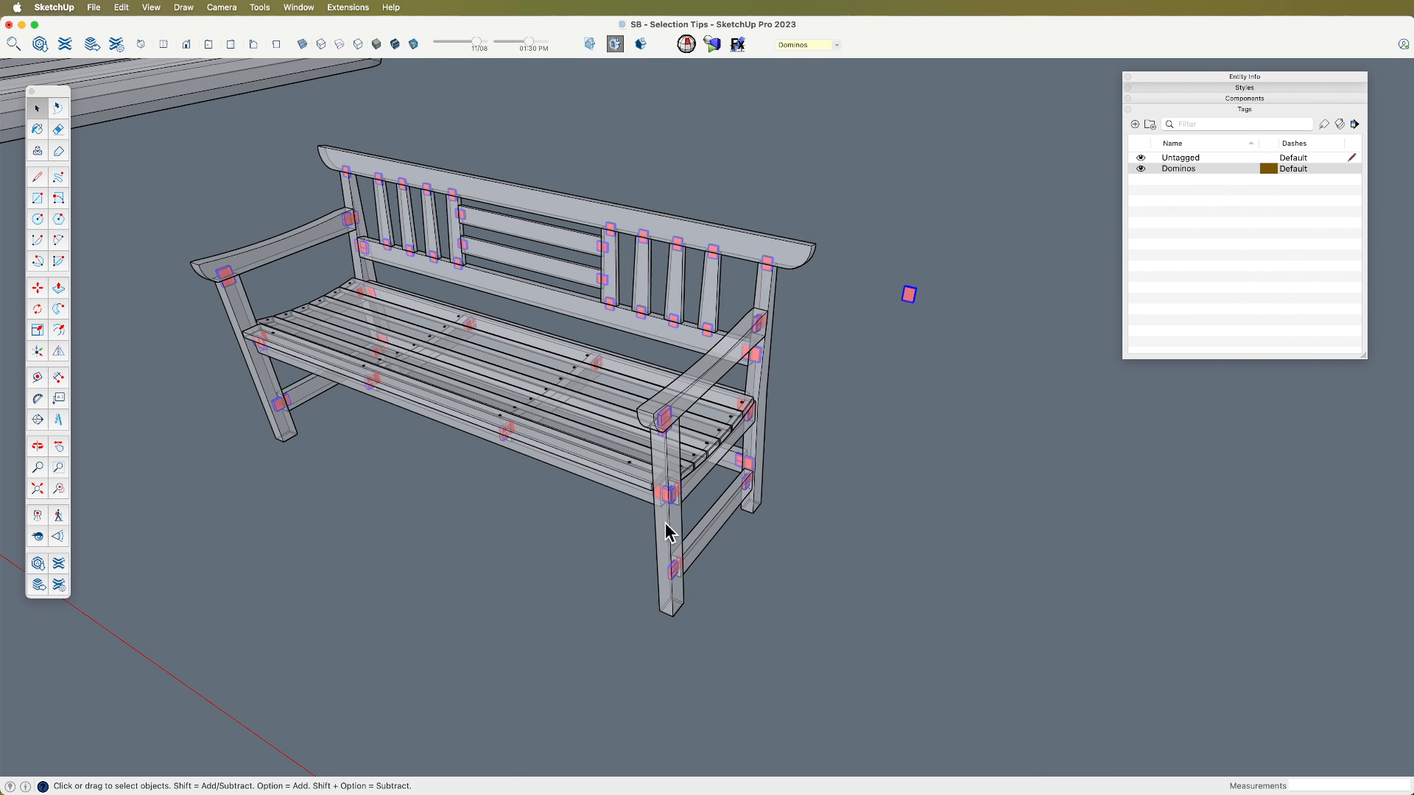
Step: Copy all the selected tenons 5' back into the empty space behind the bench
scroll(666, 532, "down", 3)
key("m")
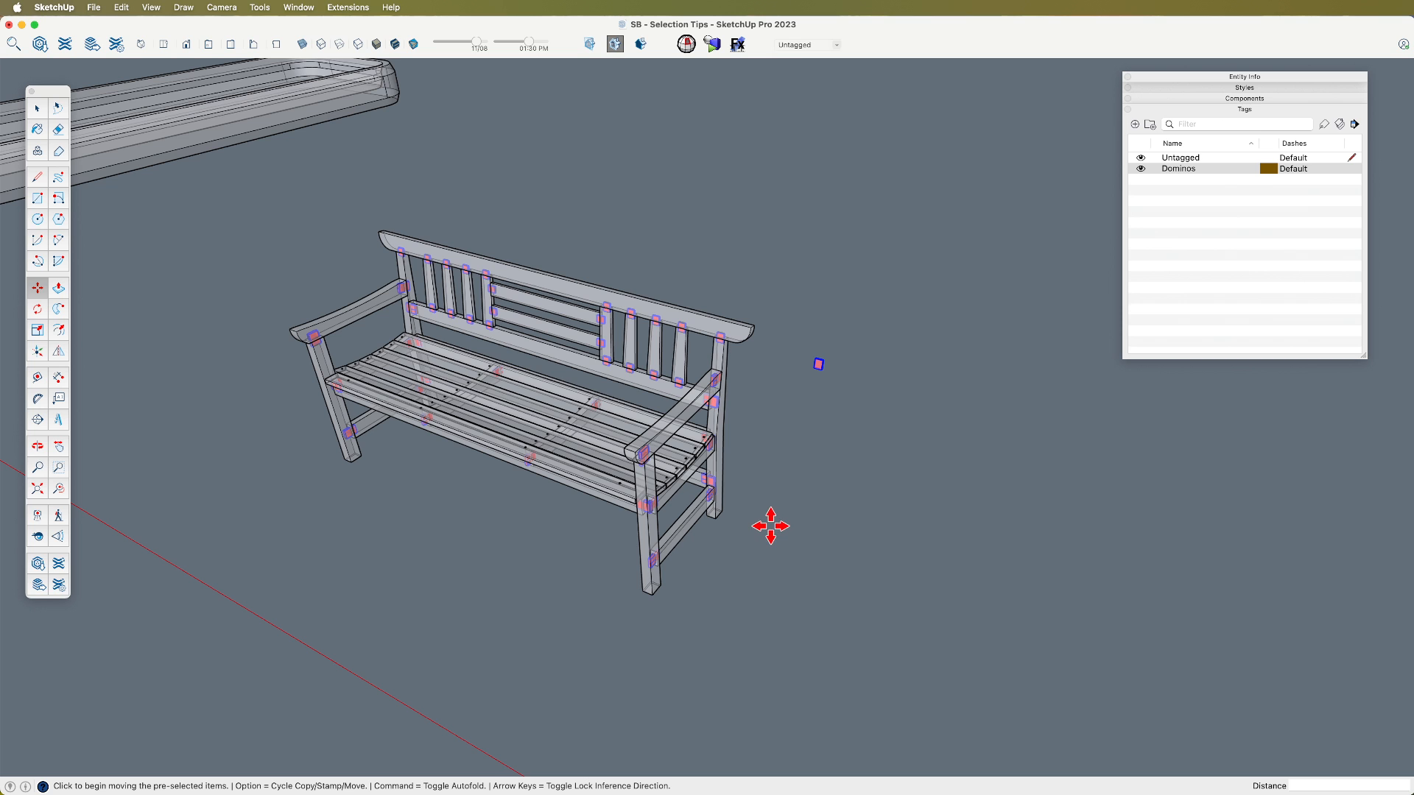
key("alt")
left_click(772, 523)
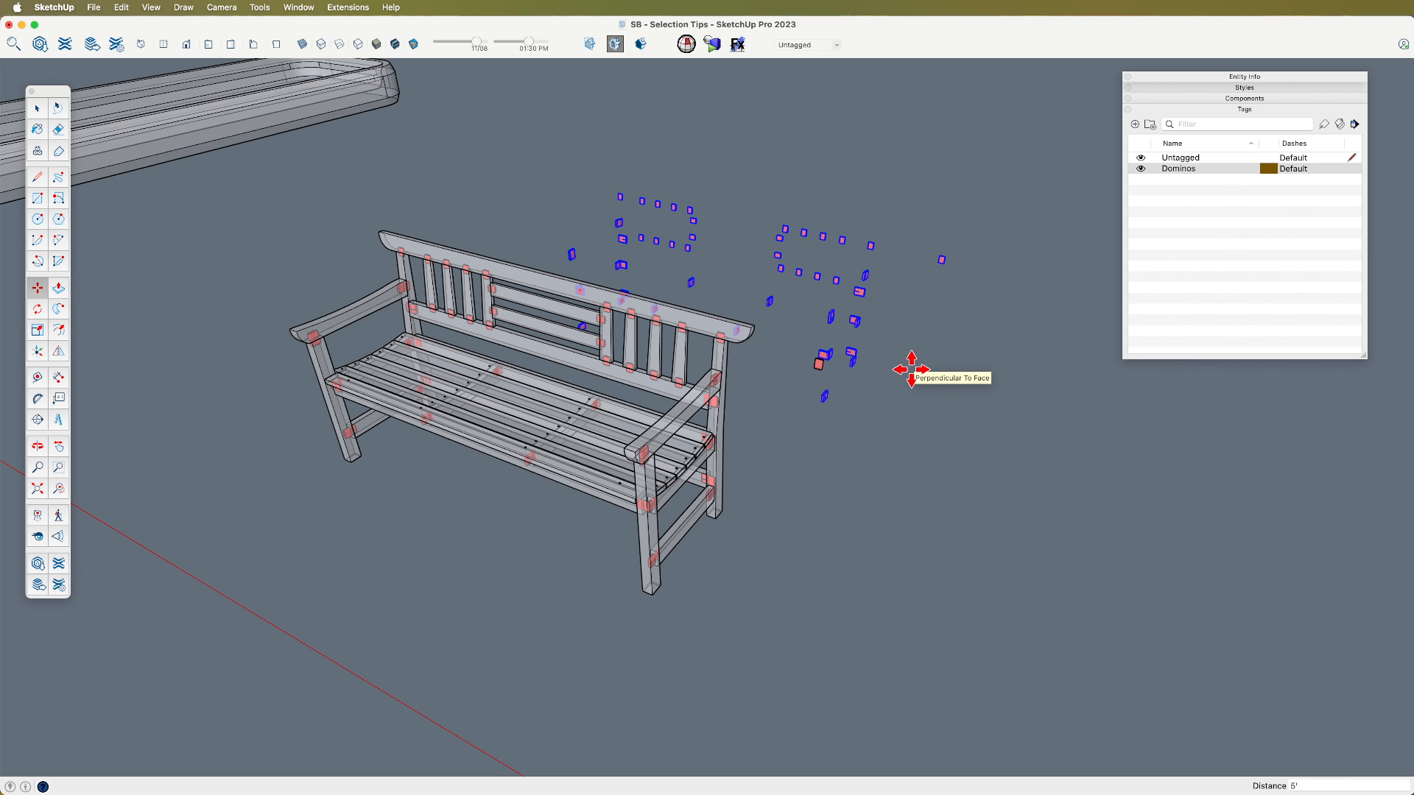
left_click(910, 369)
Step: Erase the stray loose tenons near the copied set and group all the remaining copied tenons
middle_click_drag(846, 411, 787, 451)
key("e")
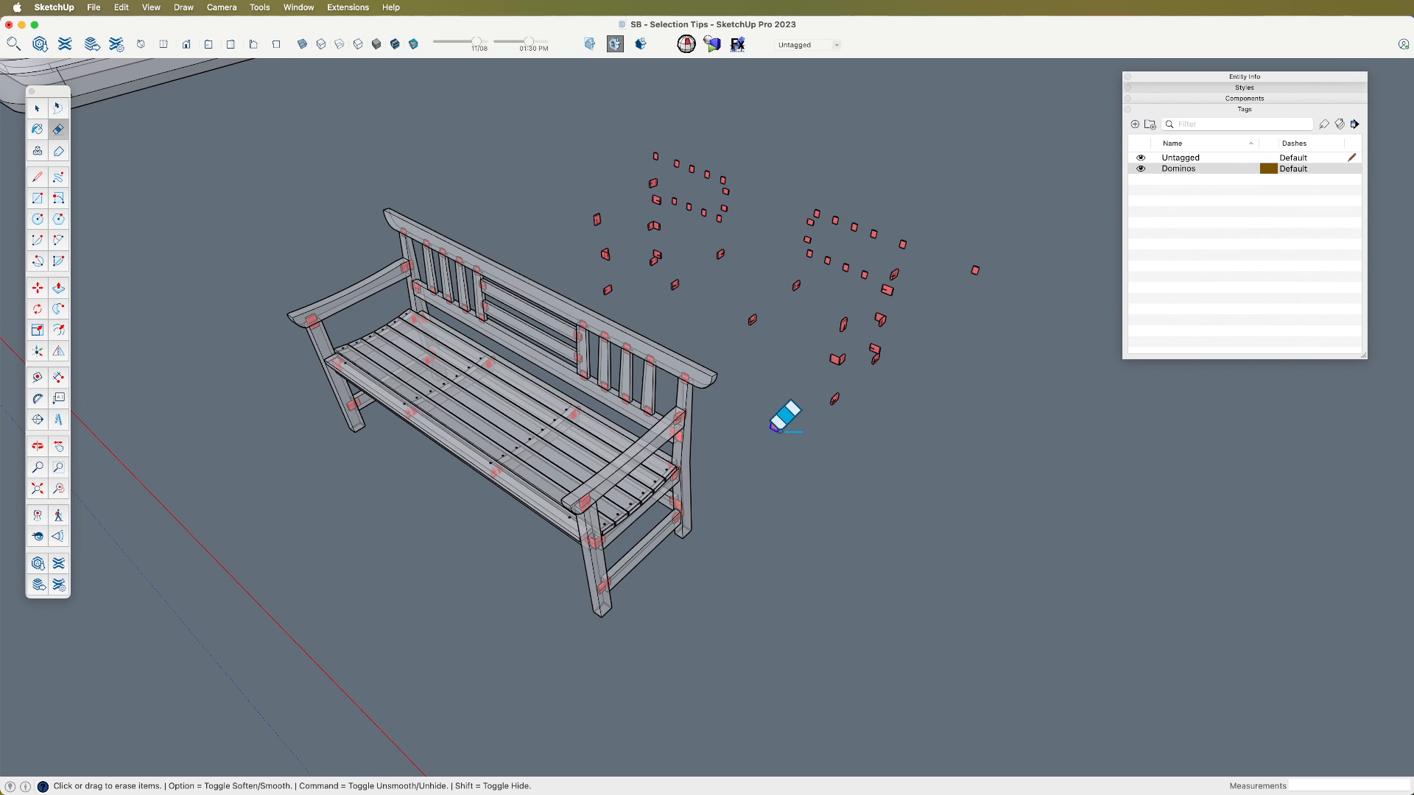
middle_click_drag(840, 401, 735, 366)
key("space")
left_click_drag(744, 166, 1100, 584)
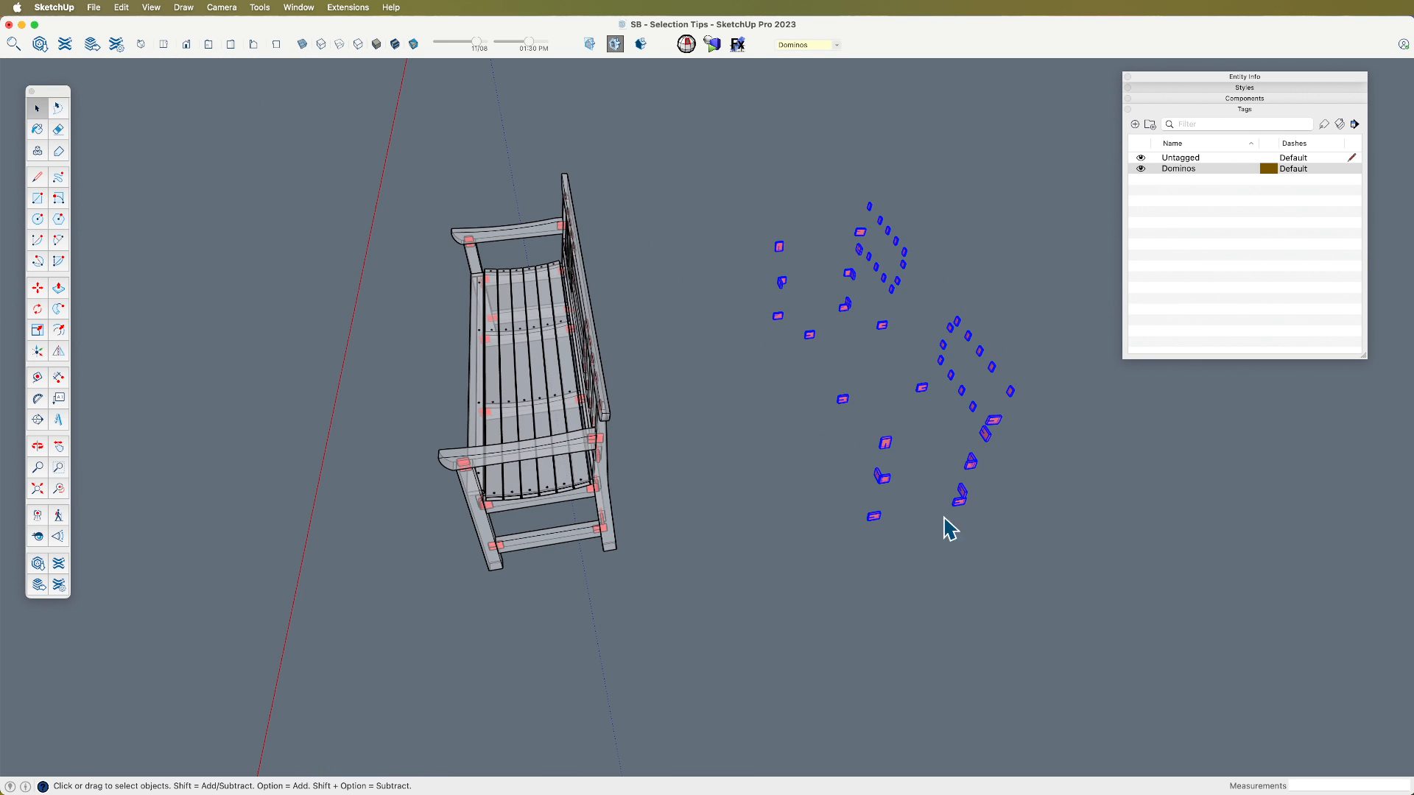
middle_click_drag(947, 527, 894, 493)
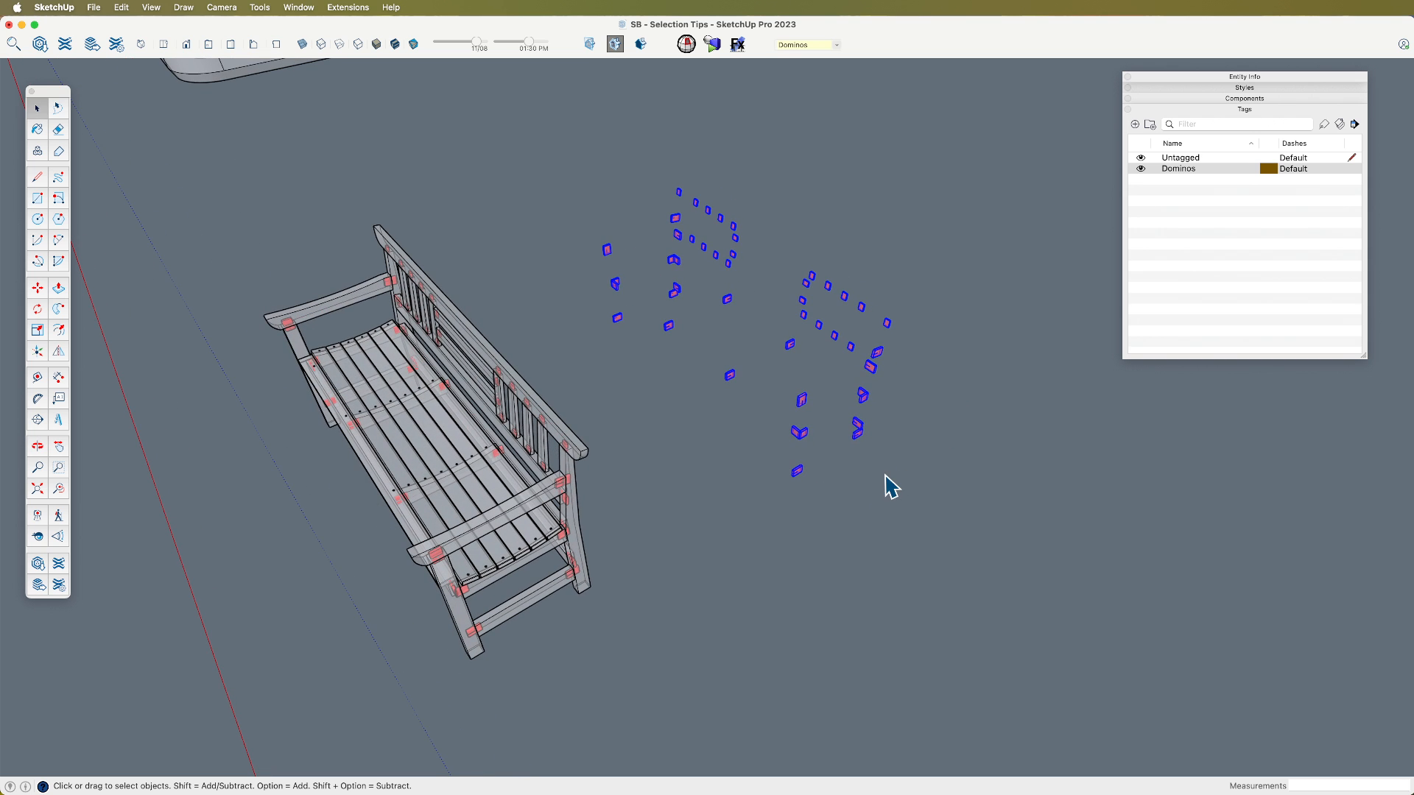
key("super+g")
Step: Open the tenon group for editing and explode all the tenons inside it into raw geometry
scroll(839, 383, "up", 5)
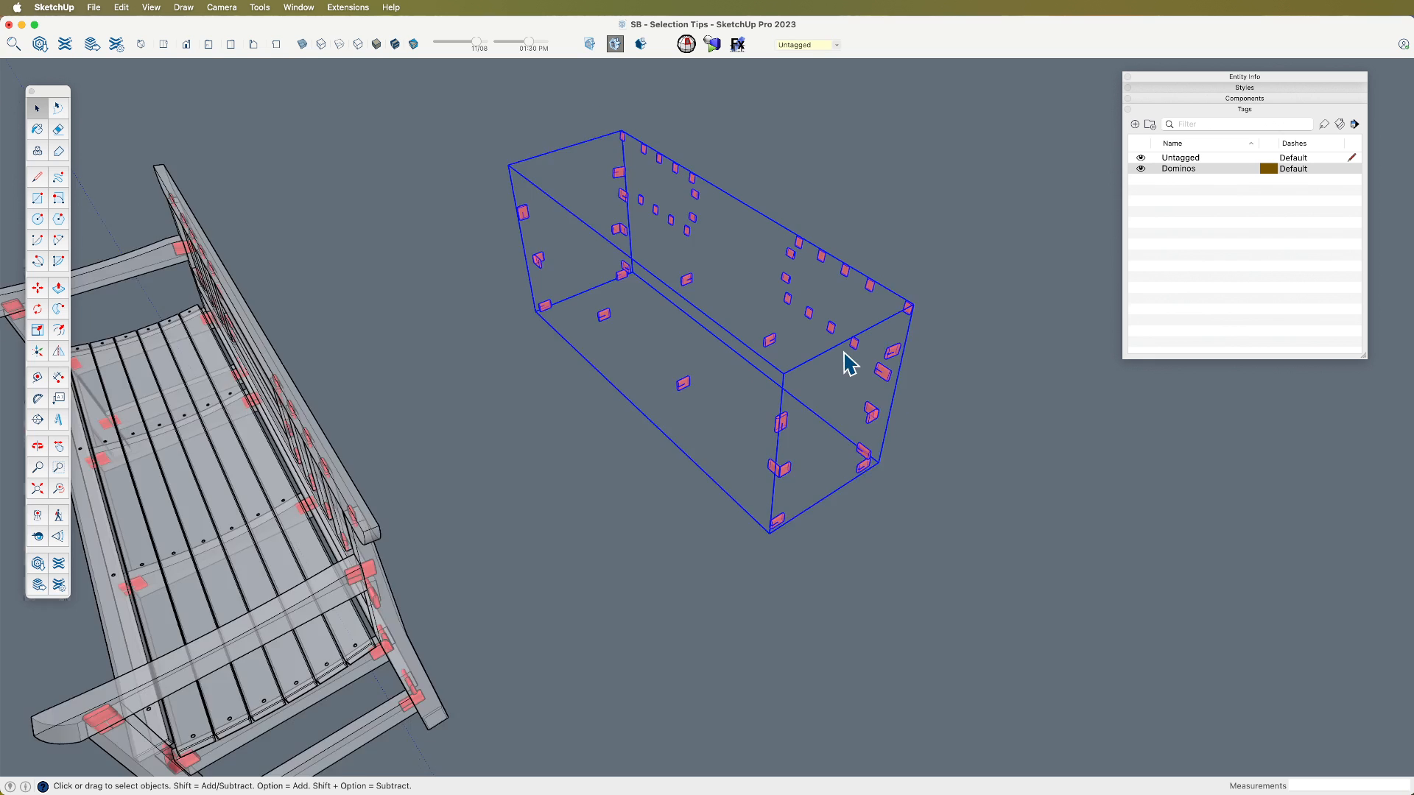
double_click(859, 348)
left_click_drag(965, 582, 378, 77)
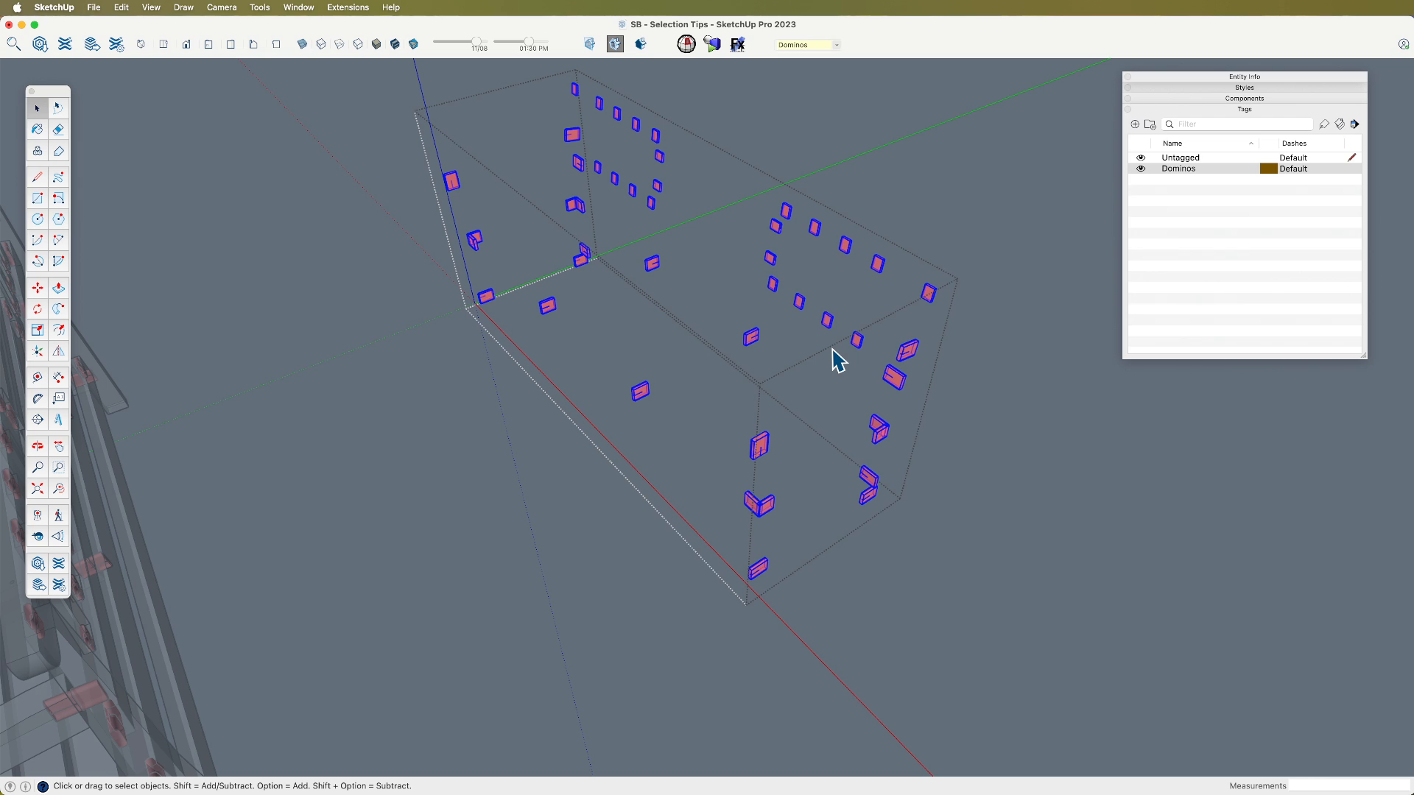
right_click(785, 213)
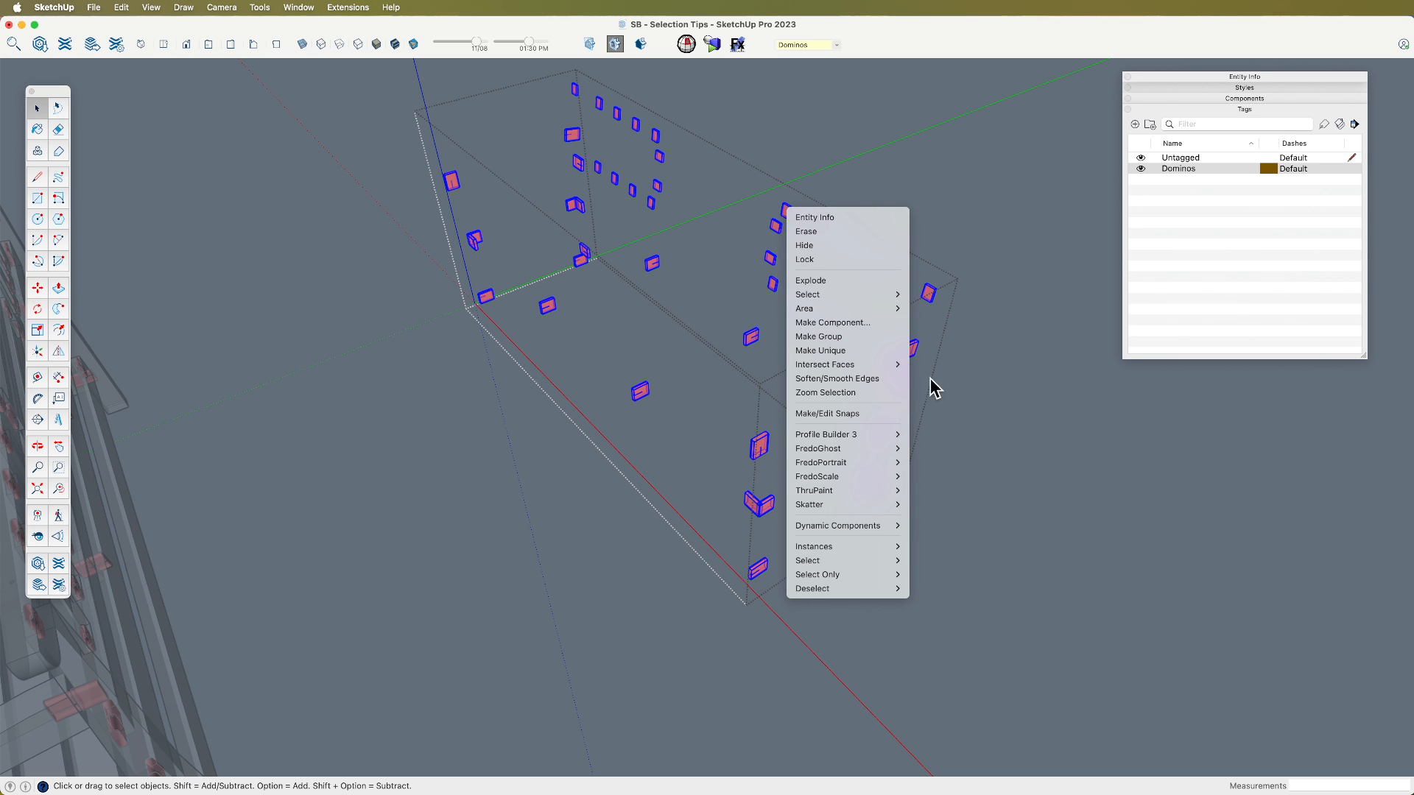
left_click(868, 282)
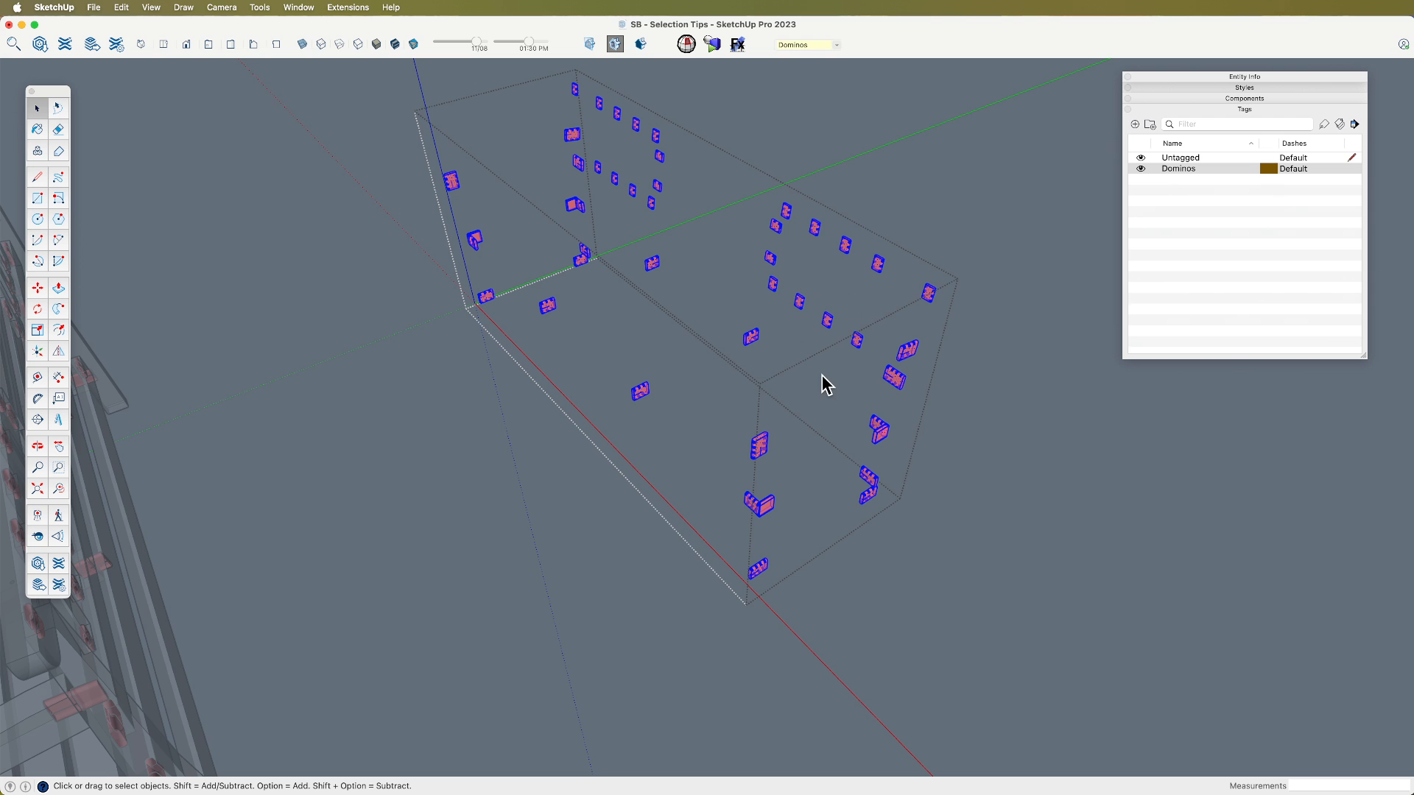
scroll(806, 336, "up", 1)
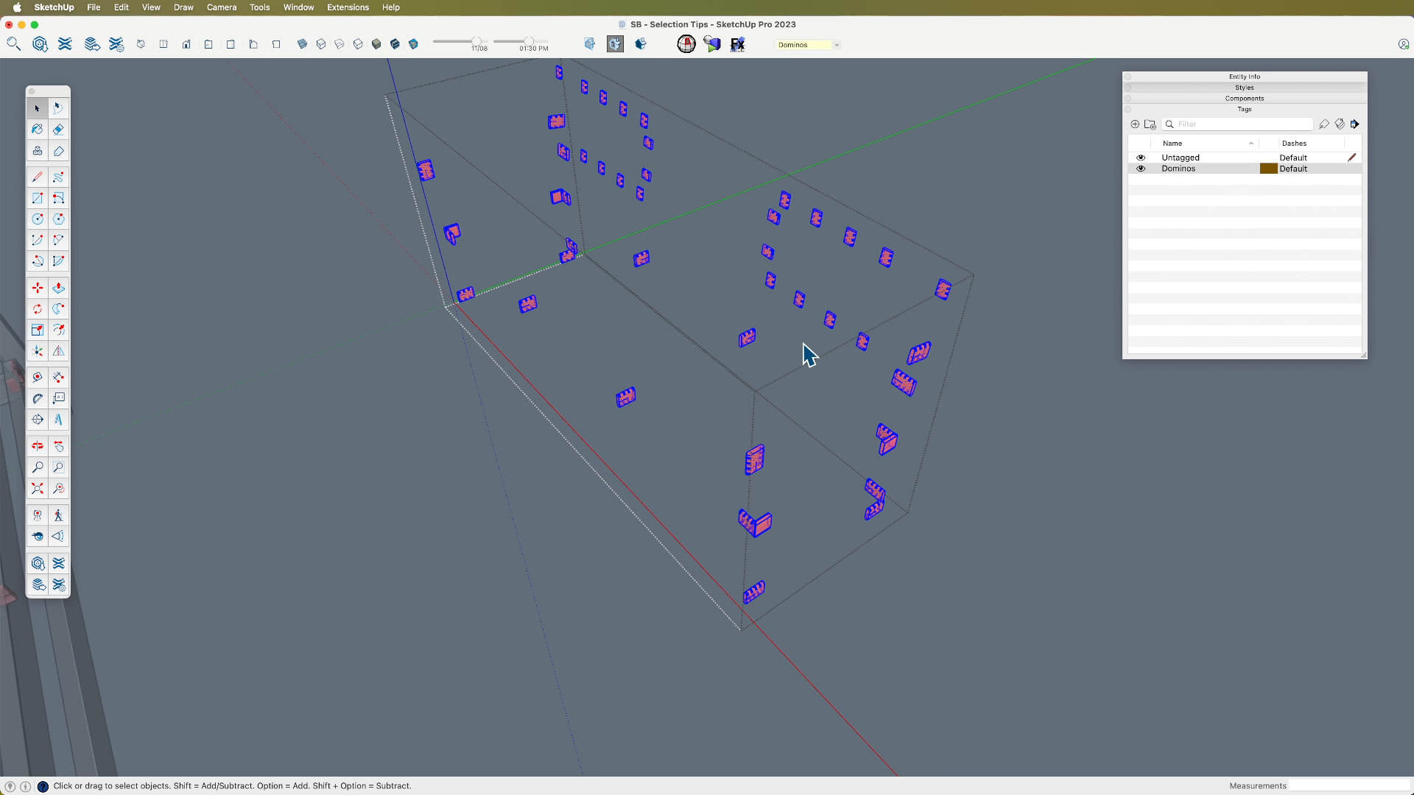
scroll(800, 409, "down", 2)
Step: Select all the exploded tenon geometry and narrow the selection to edges only
left_click(798, 418)
left_click_drag(962, 578, 427, 100)
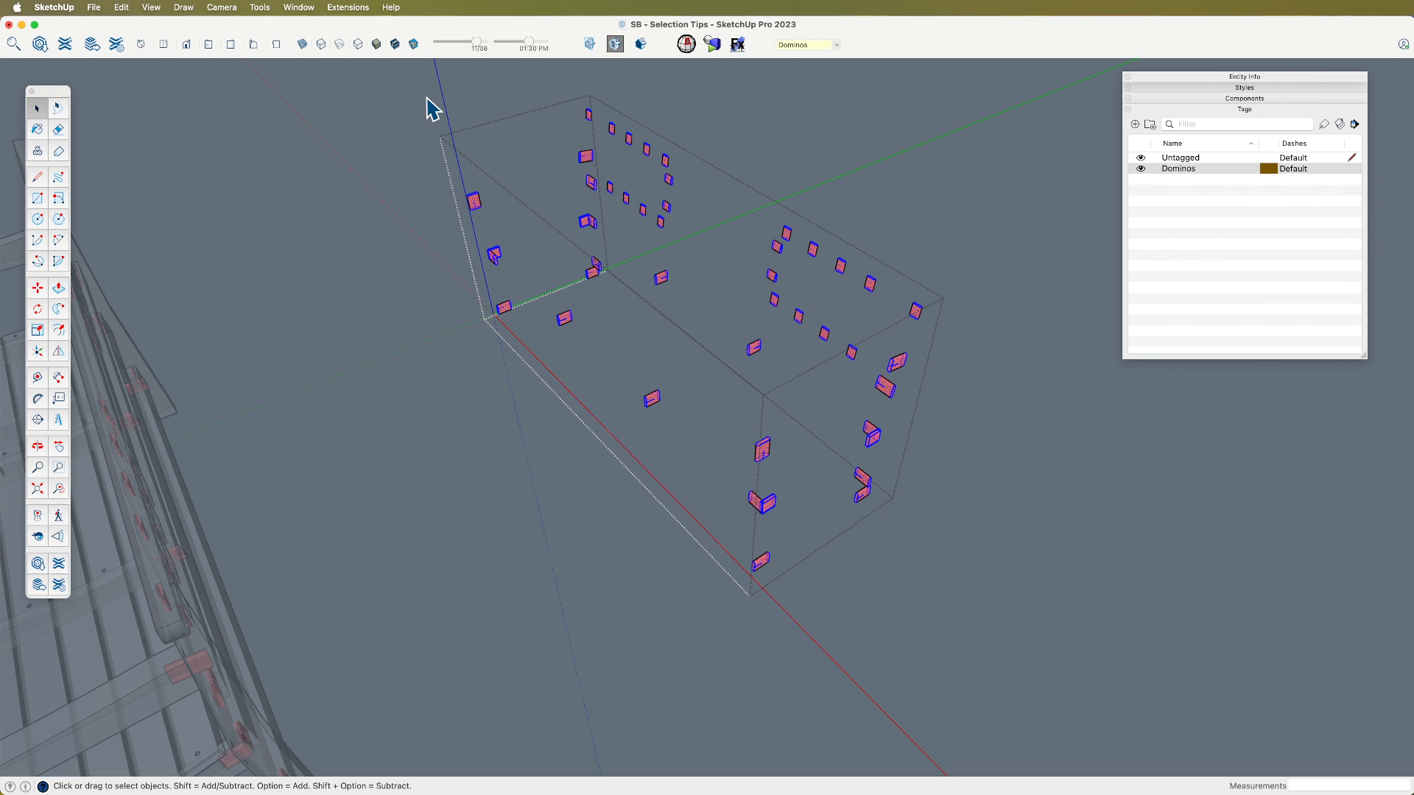
right_click(587, 117)
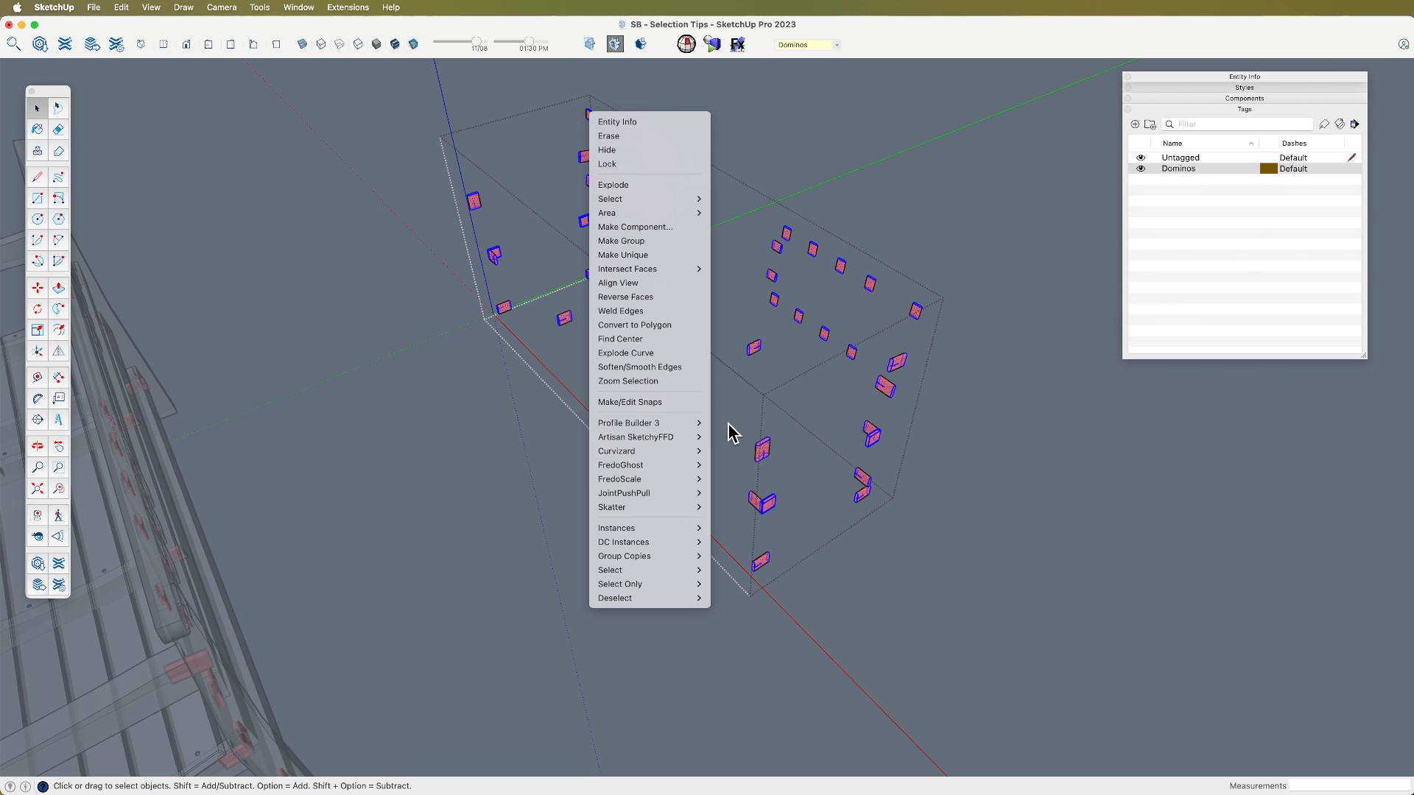
mouse_move(688, 573)
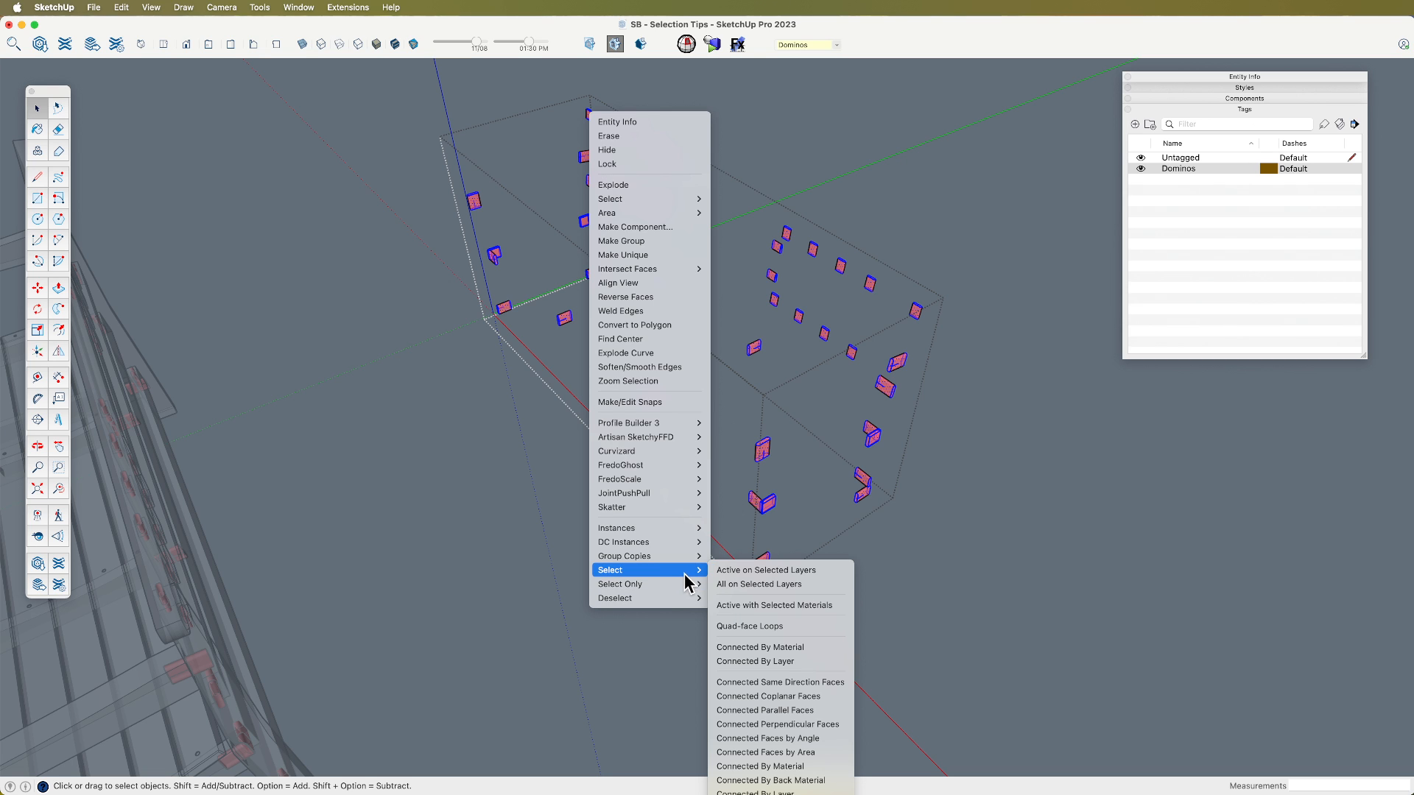
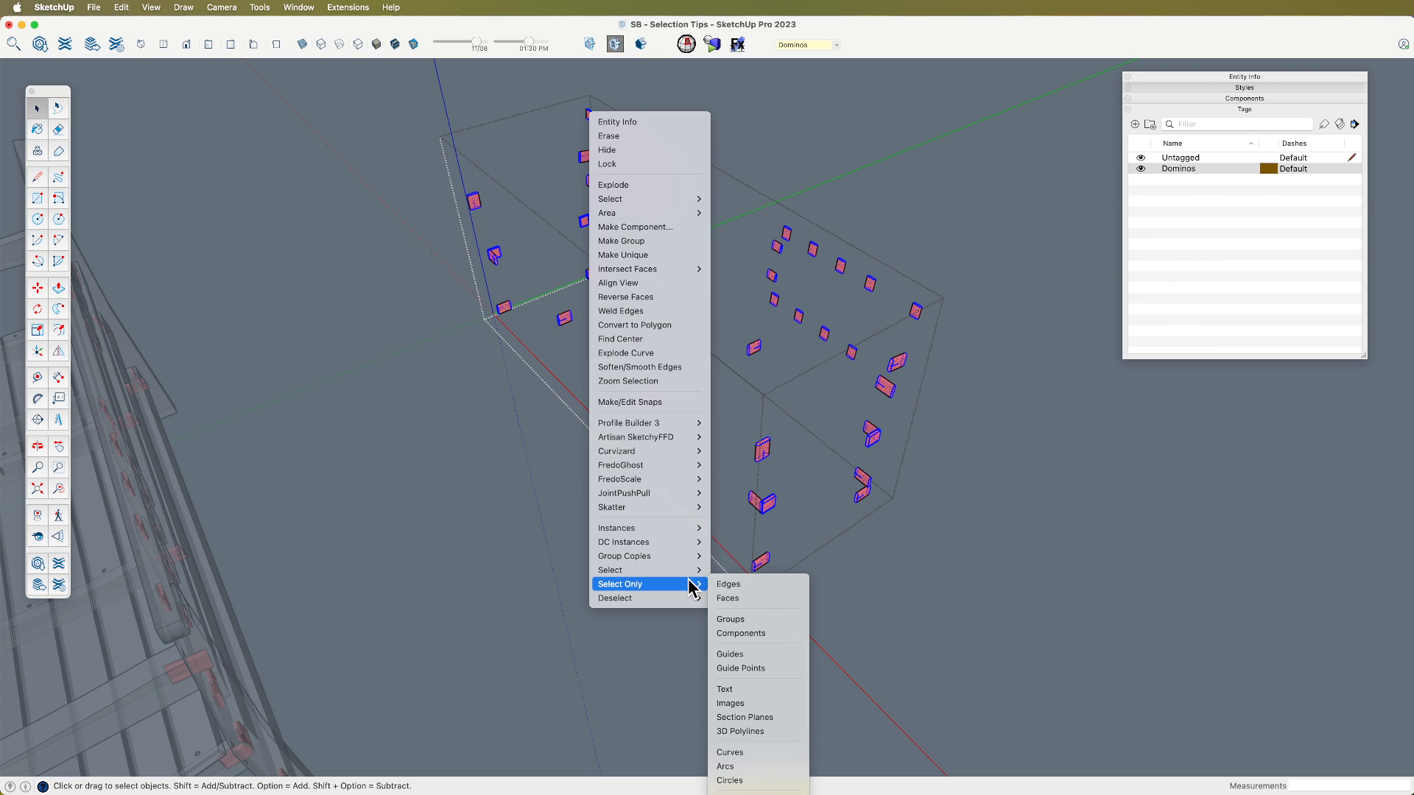
left_click(757, 584)
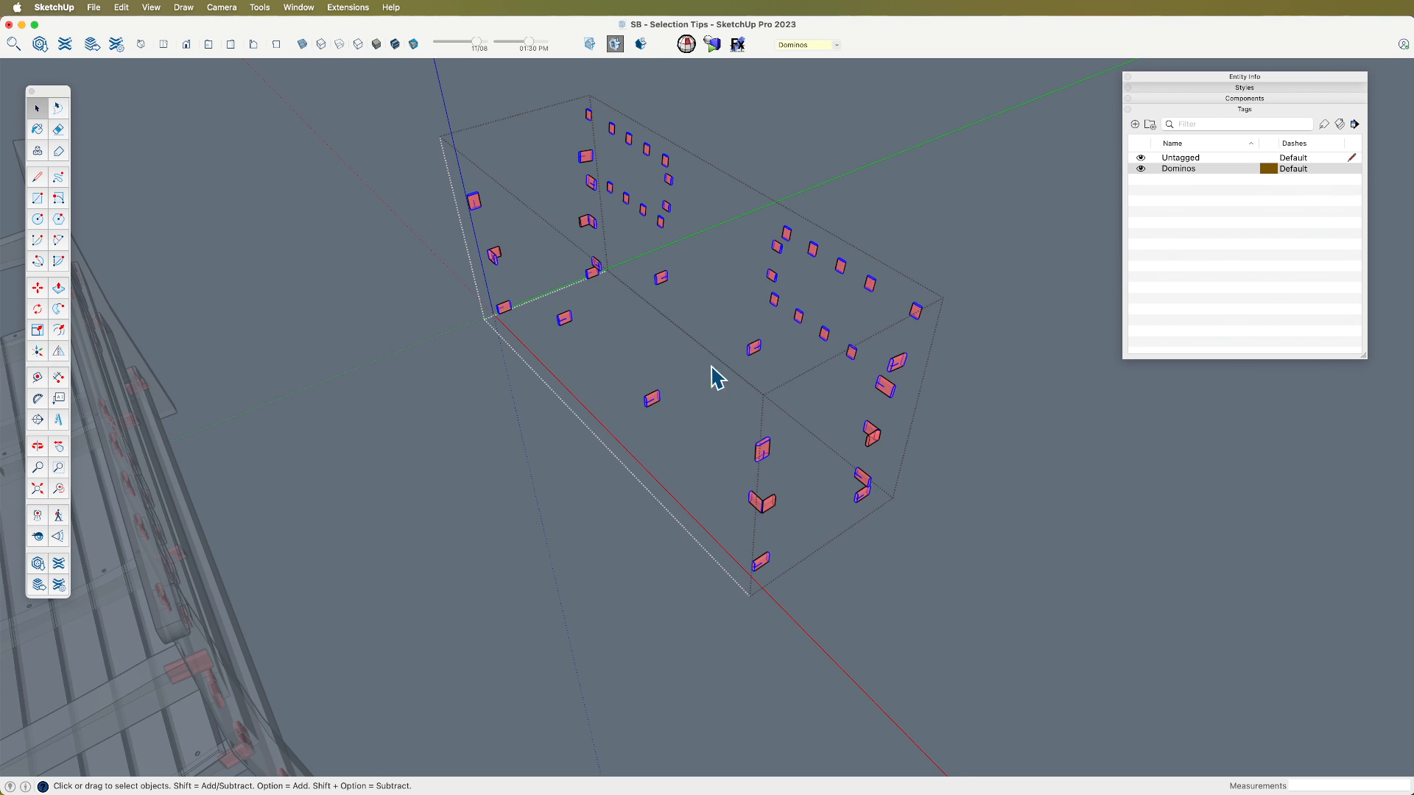
Step: Copy the selected tenon edges 2' 4 9/16" along the green axis and undo the copy
scroll(681, 397, "down", 2)
key("m")
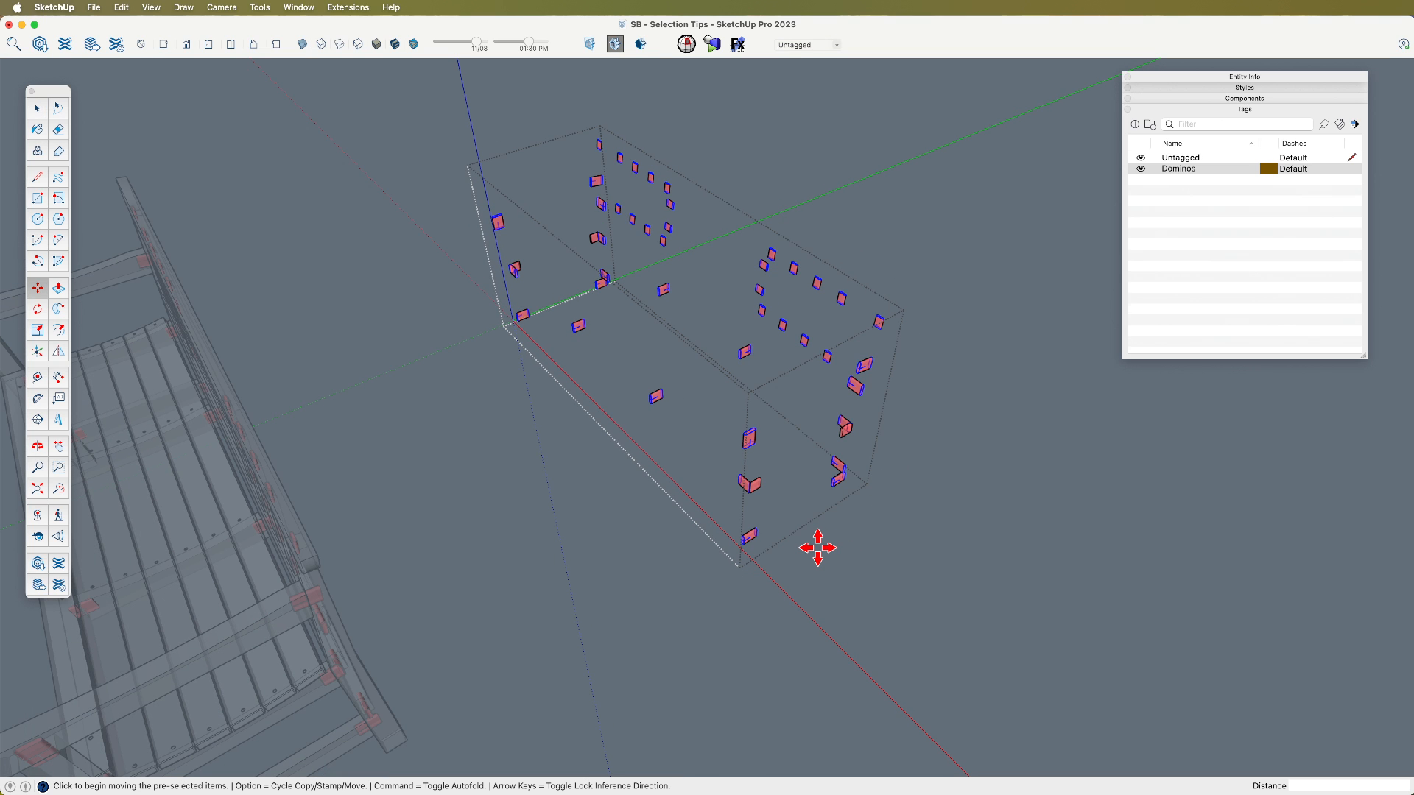
key("alt")
left_click(816, 548)
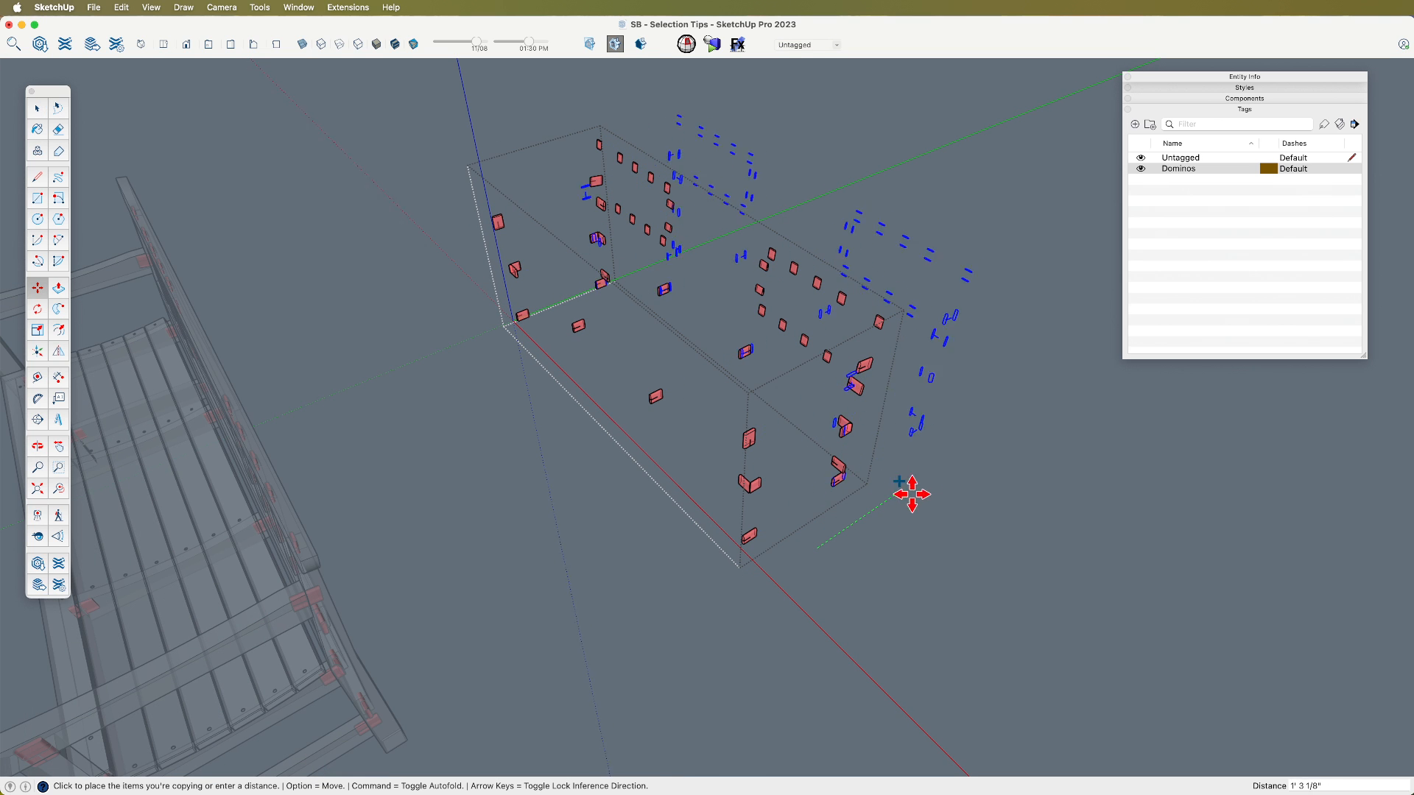
left_click(970, 447)
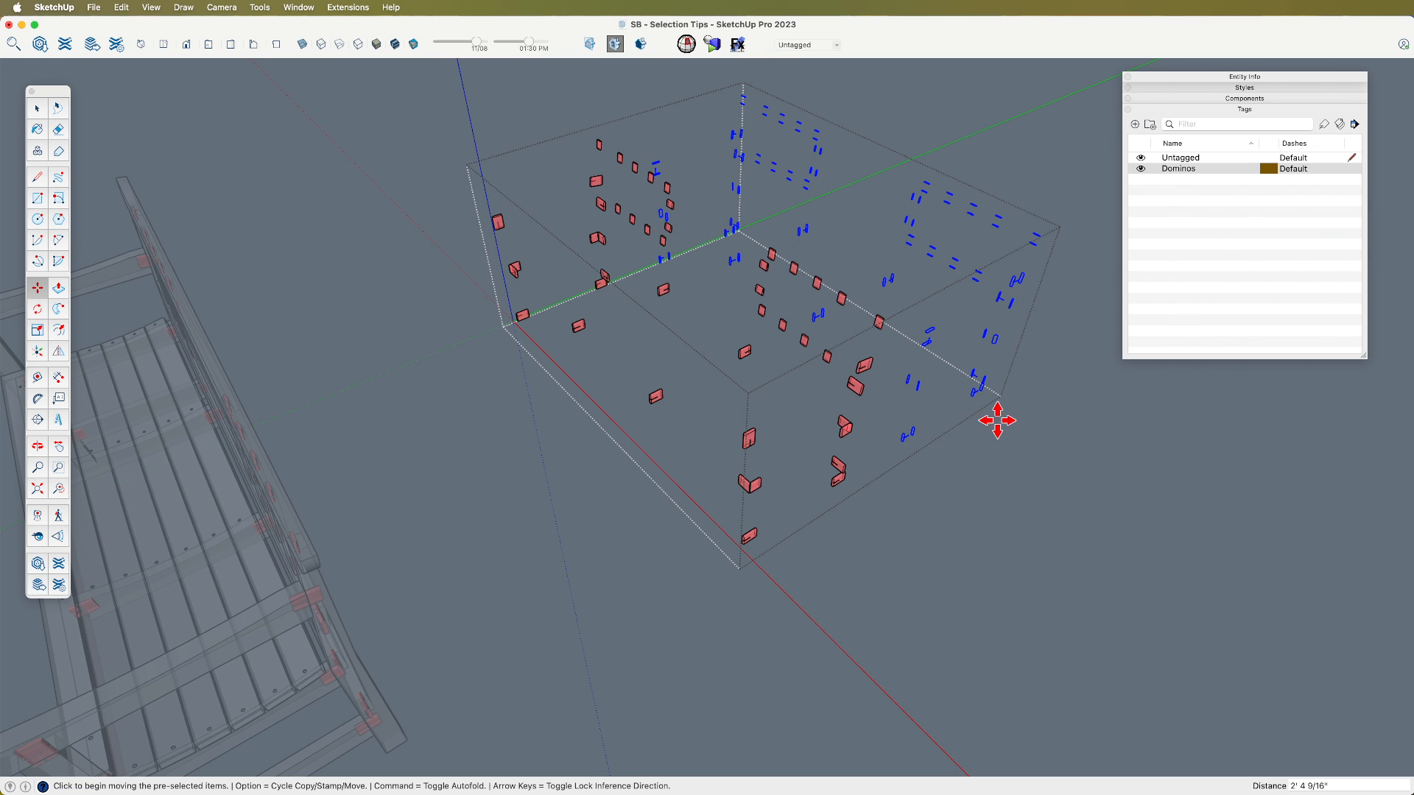
key("super+z")
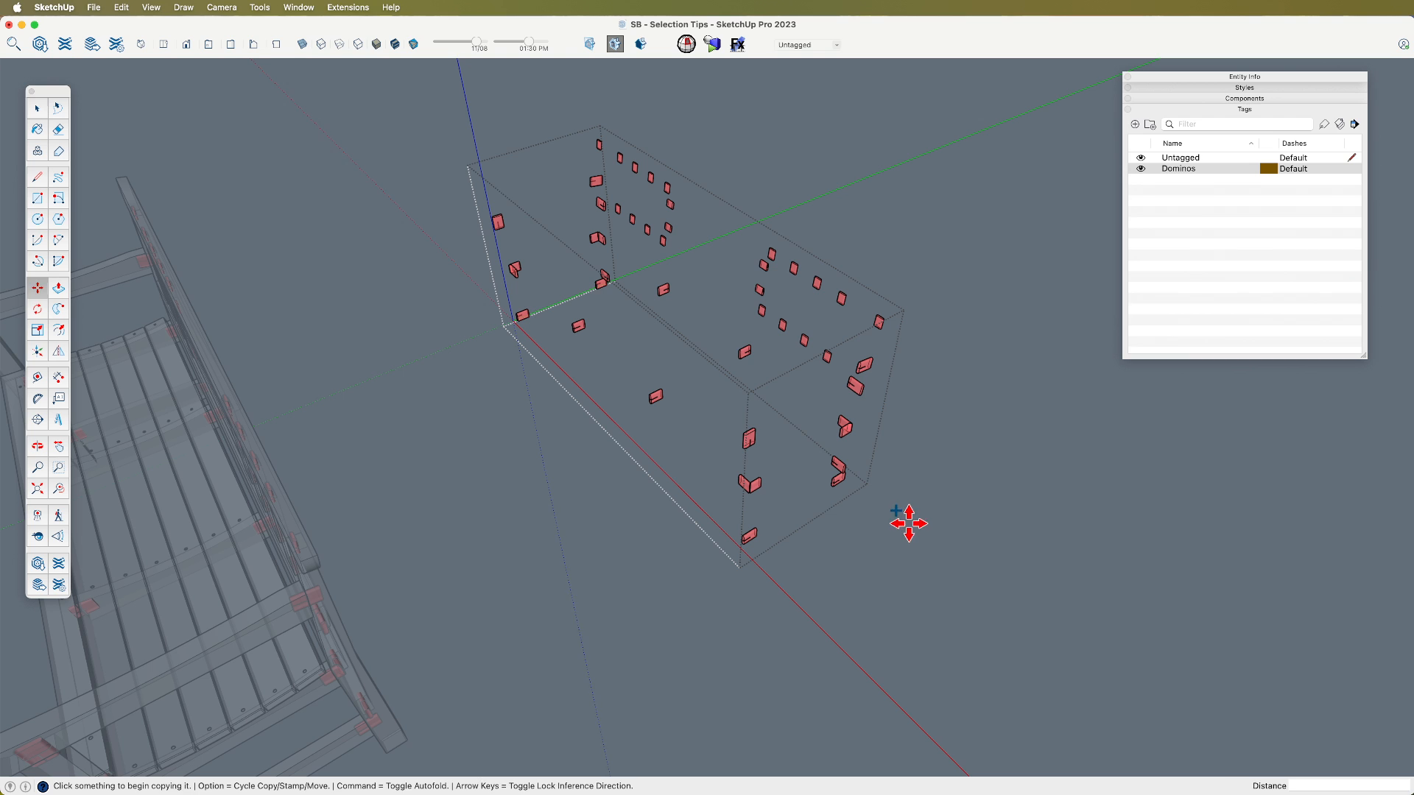
Step: Reselect all the tenon geometry, narrow the selection to faces only and delete those faces
key("space")
left_click_drag(935, 585, 467, 127)
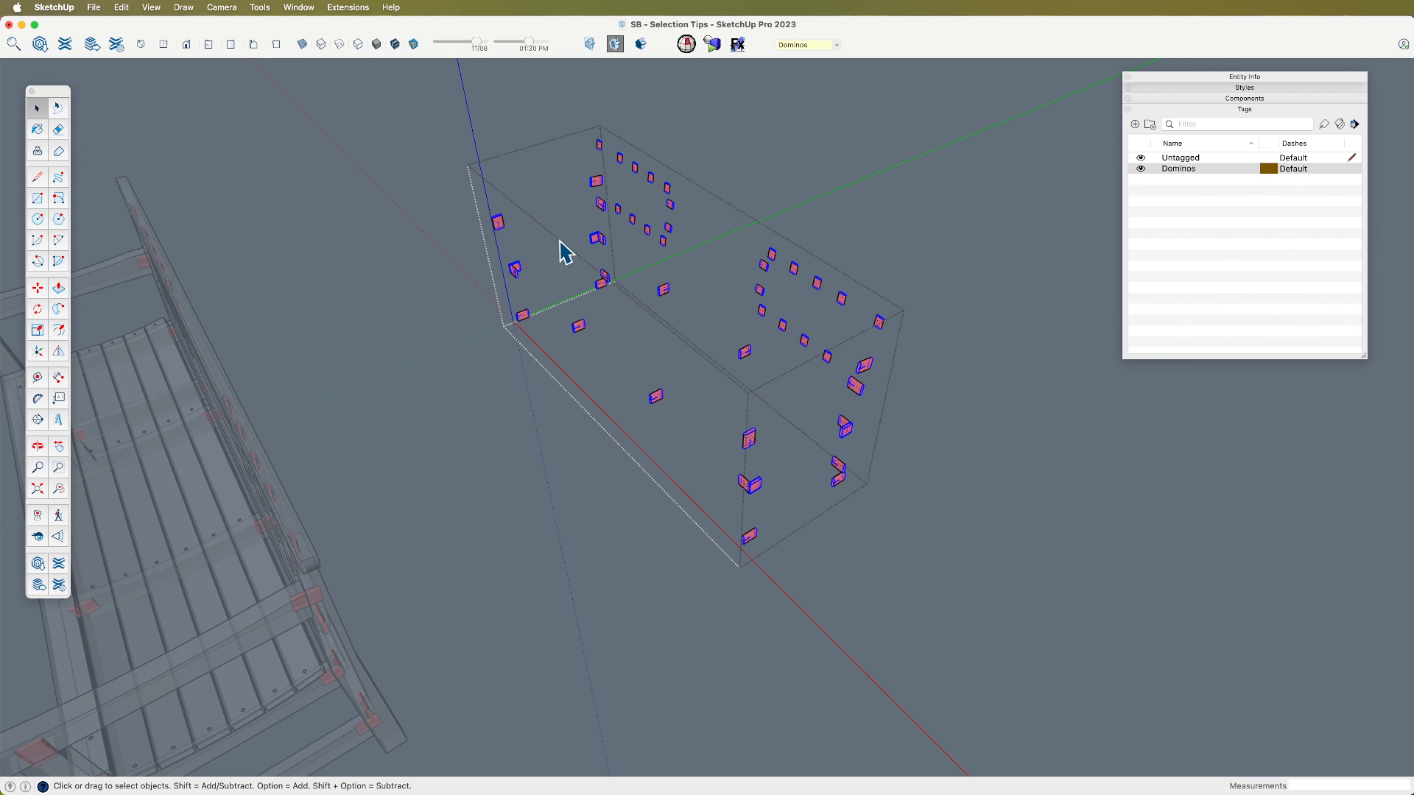
right_click(598, 180)
mouse_move(684, 610)
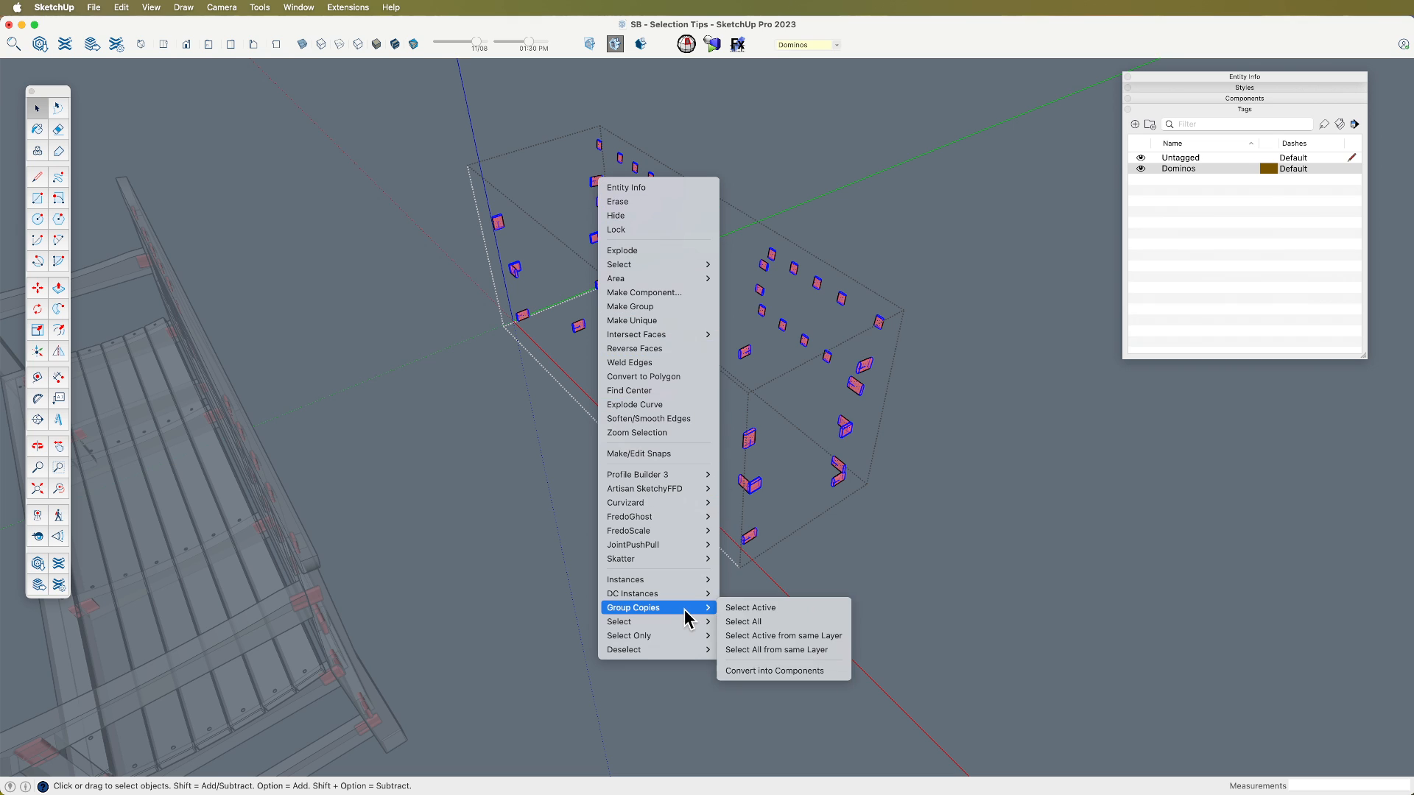
mouse_move(706, 637)
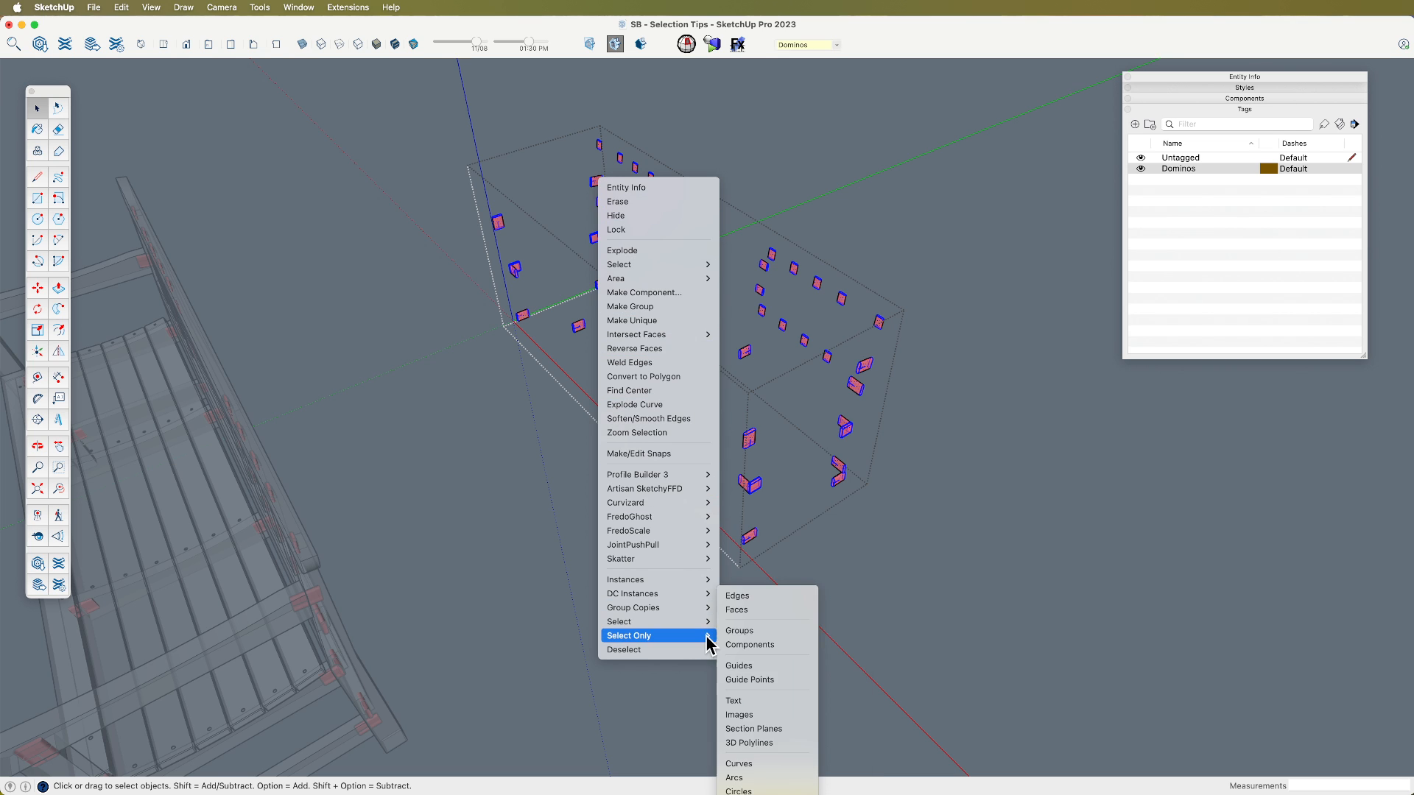
left_click(769, 611)
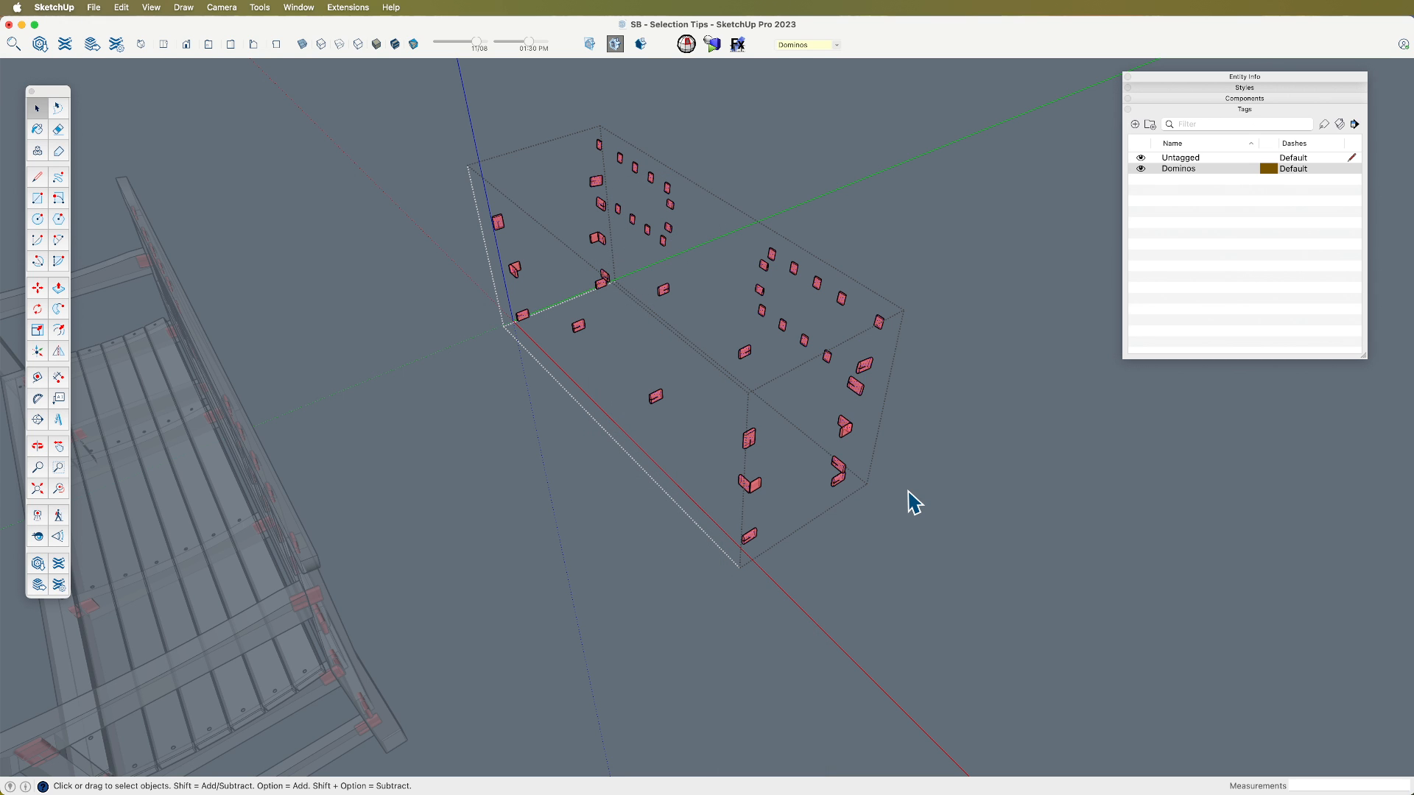
key("Delete")
Step: Inspect the leftover tenon geometry and undo the face deletion
scroll(848, 446, "up", 10)
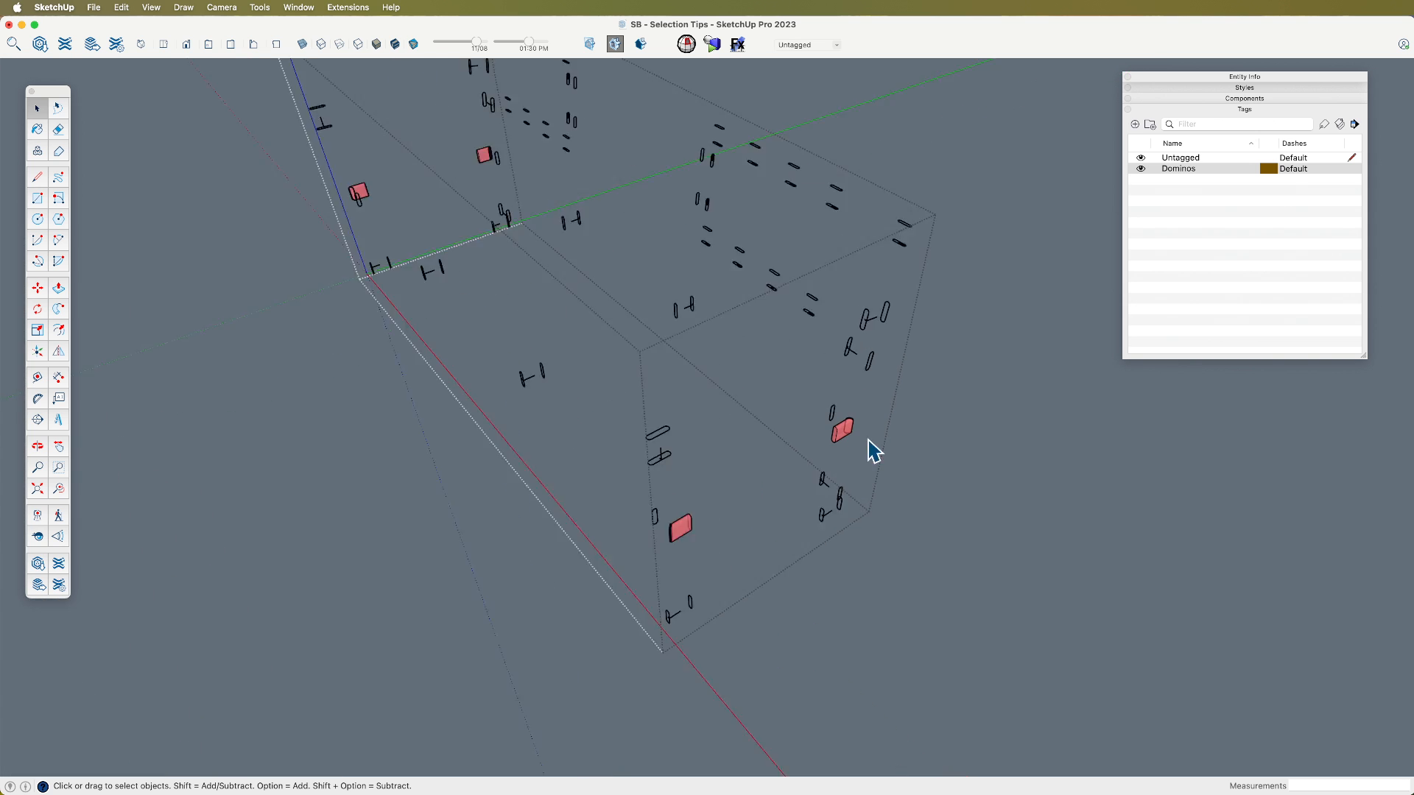
scroll(843, 444, "down", 10)
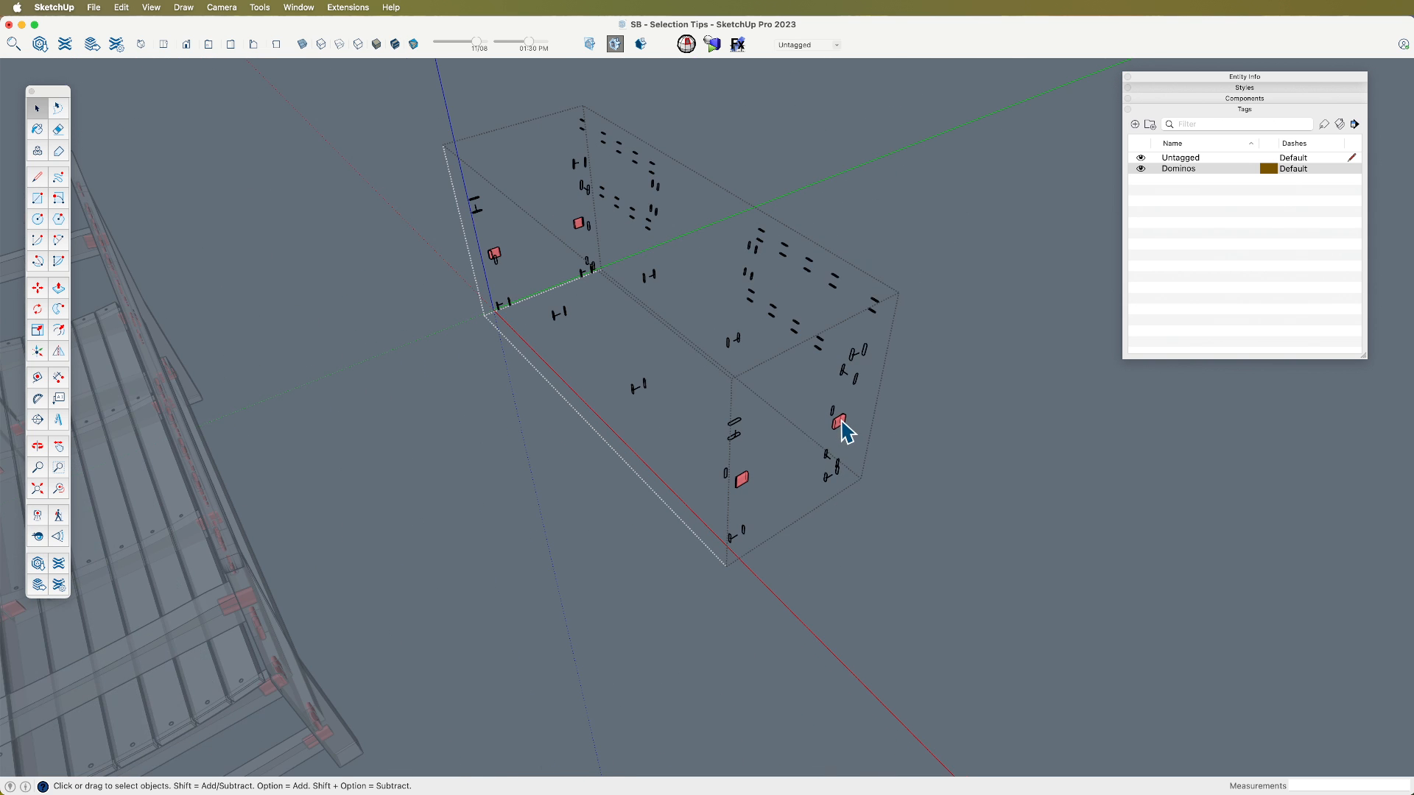
key("super+z")
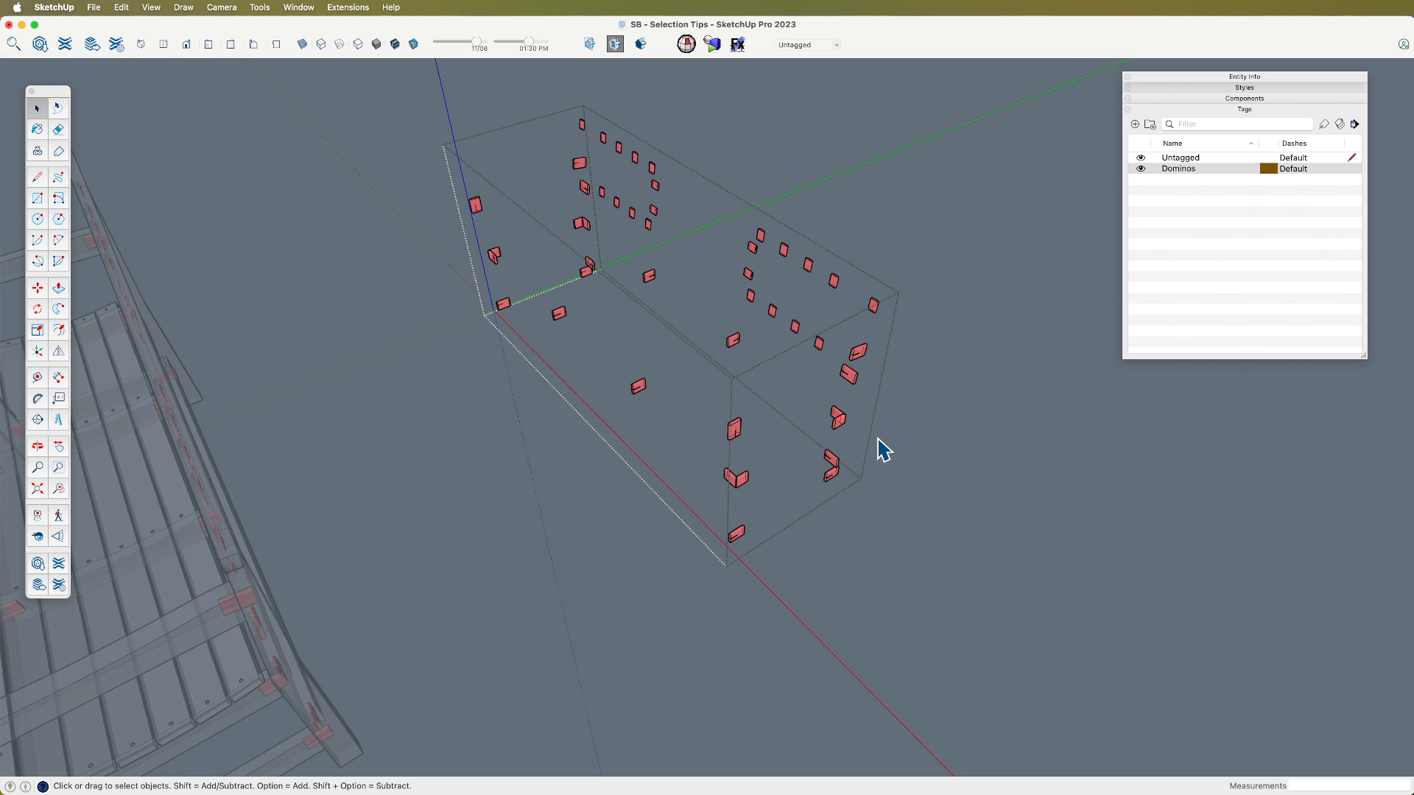
Step: Select all the restored tenon geometry in the group and keep only its edges selected
middle_click_drag(883, 448, 731, 479)
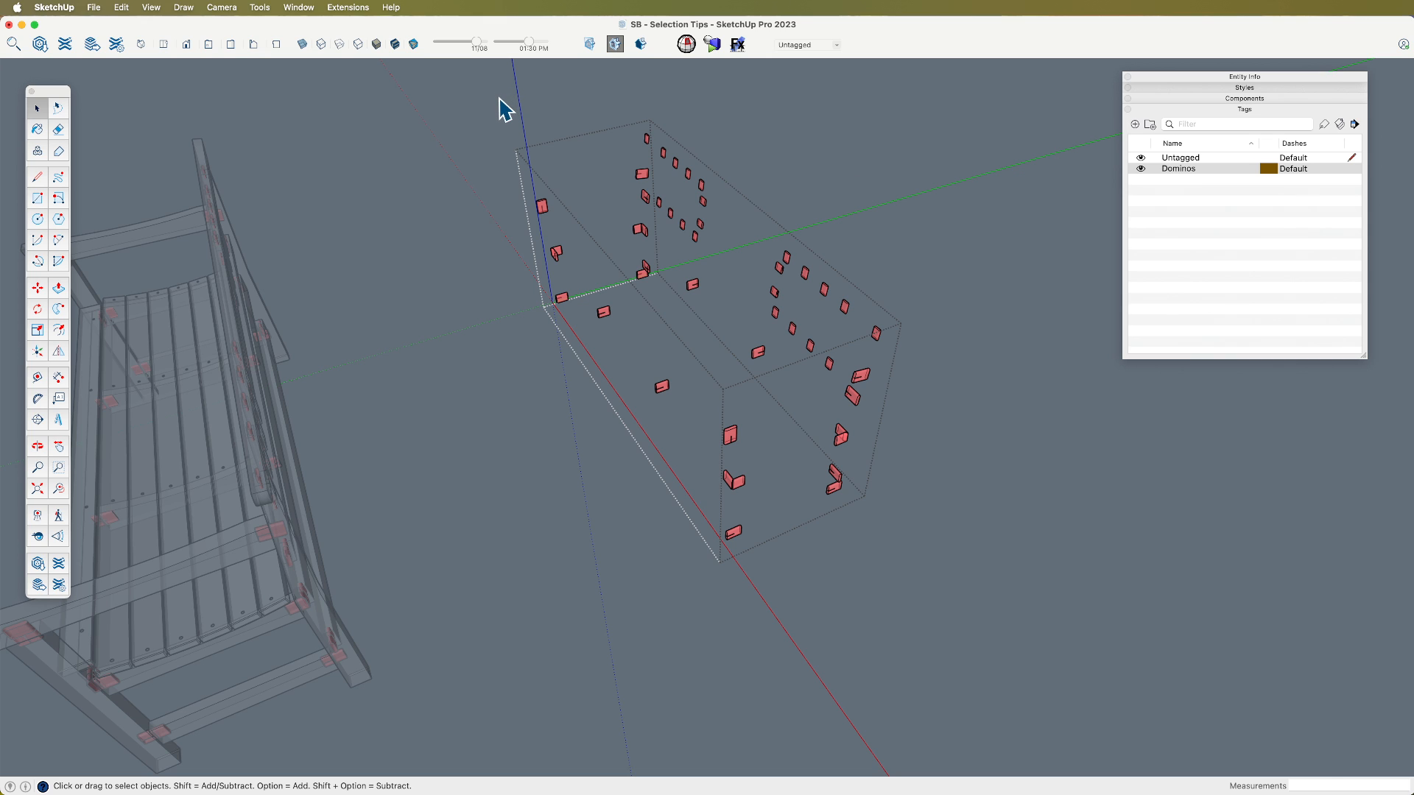
left_click_drag(499, 99, 1016, 622)
right_click(644, 177)
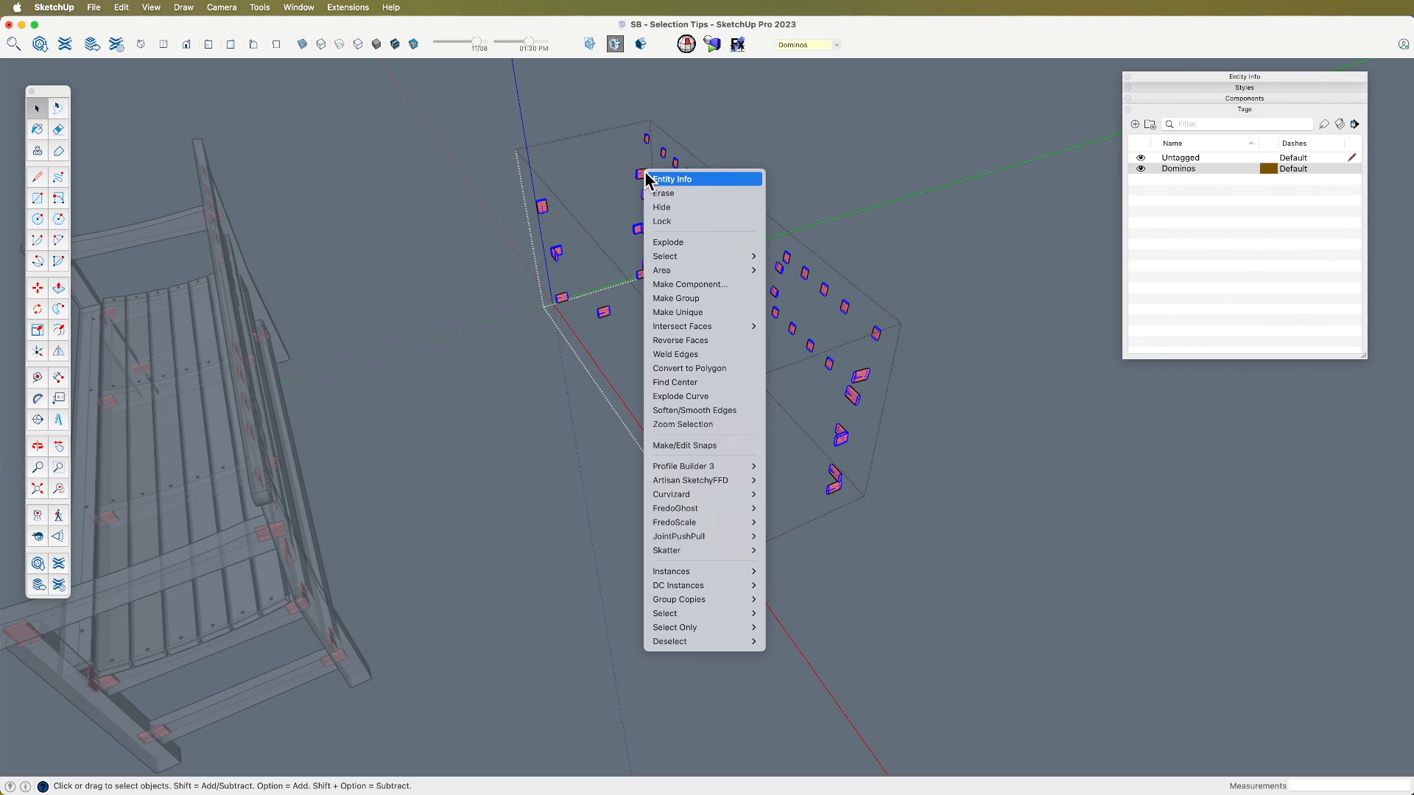
mouse_move(736, 630)
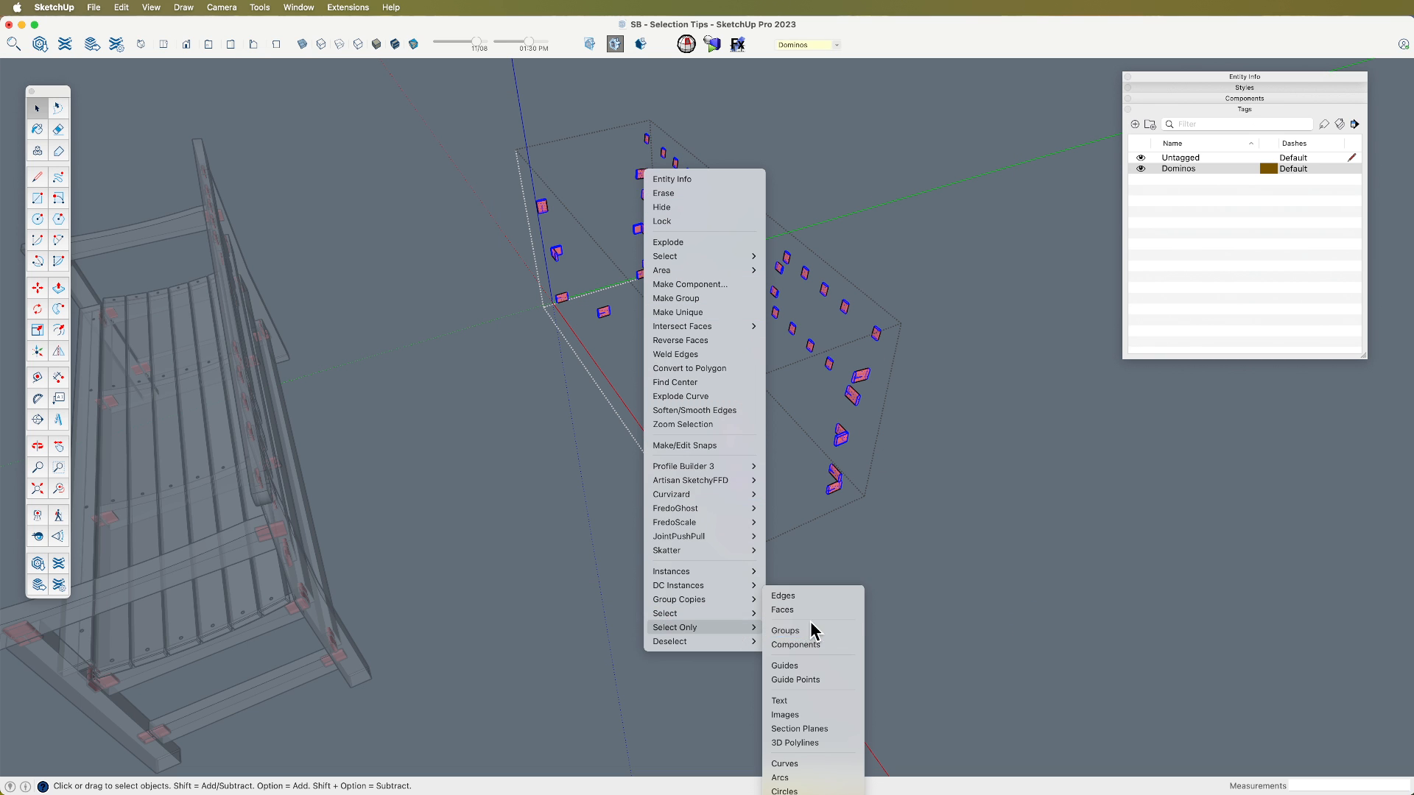
left_click(807, 598)
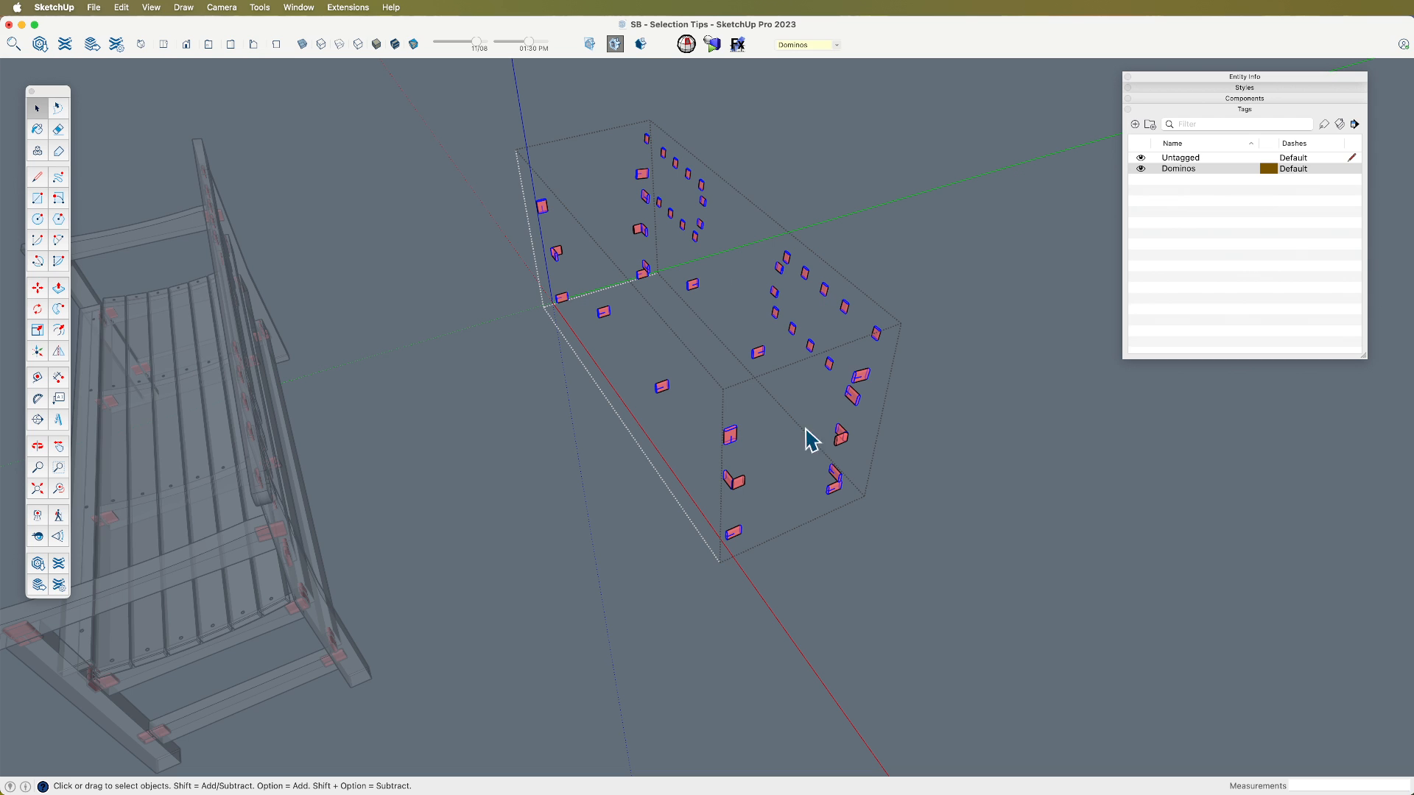
Step: Toggle the selection from edges to the remaining tenon geometry, delete it, and exit and select the tenon group
left_click_drag(921, 590, 463, 94, "shift")
key("Delete")
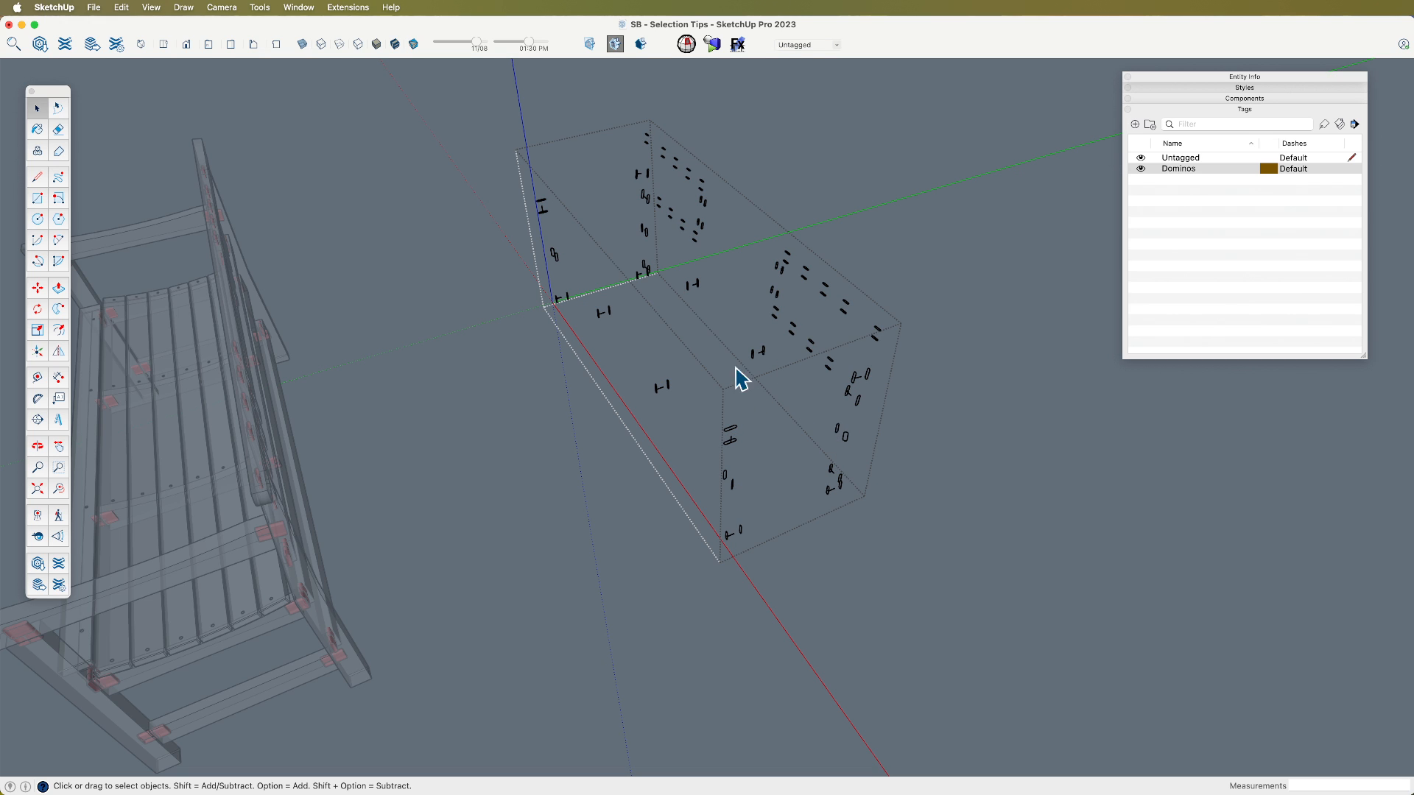
left_click(840, 222)
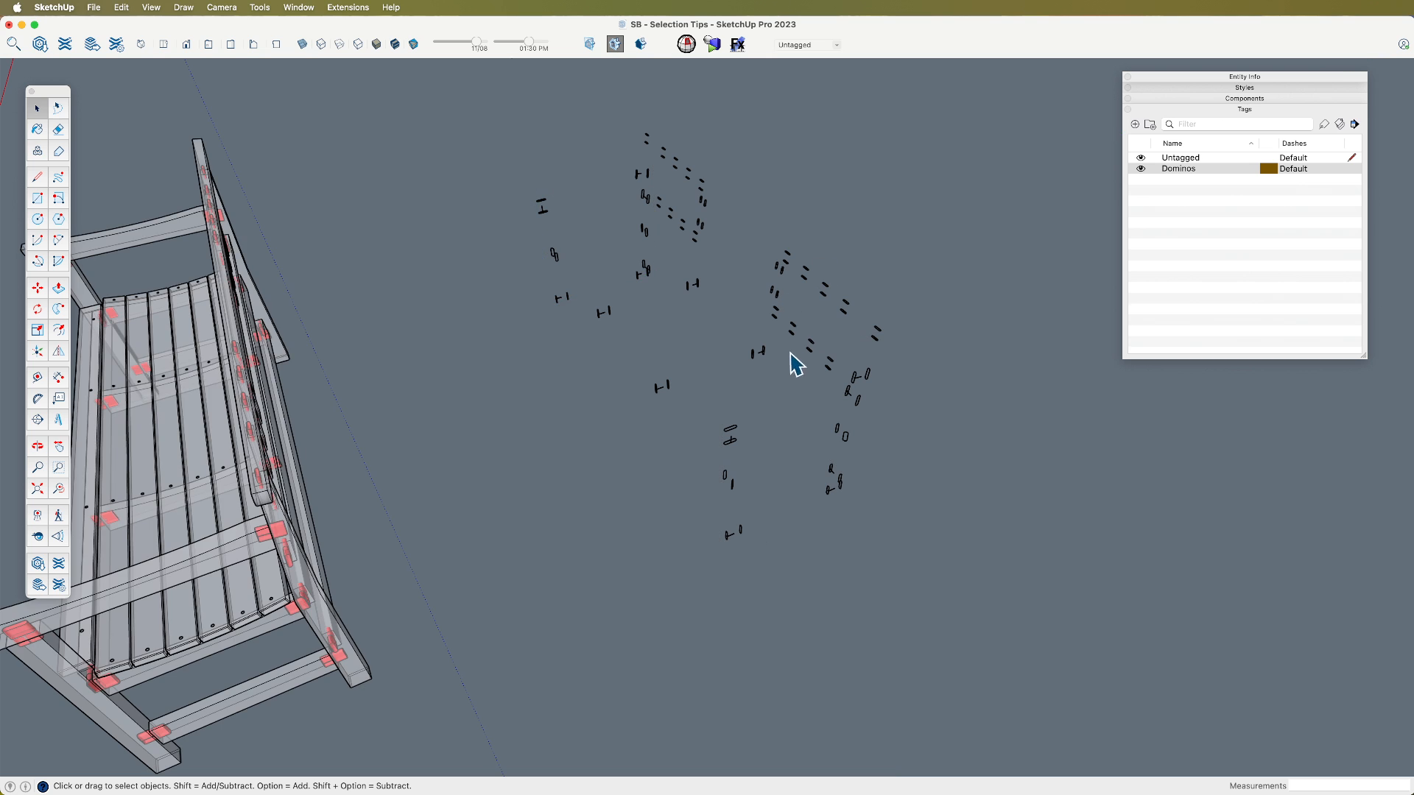
left_click(757, 361)
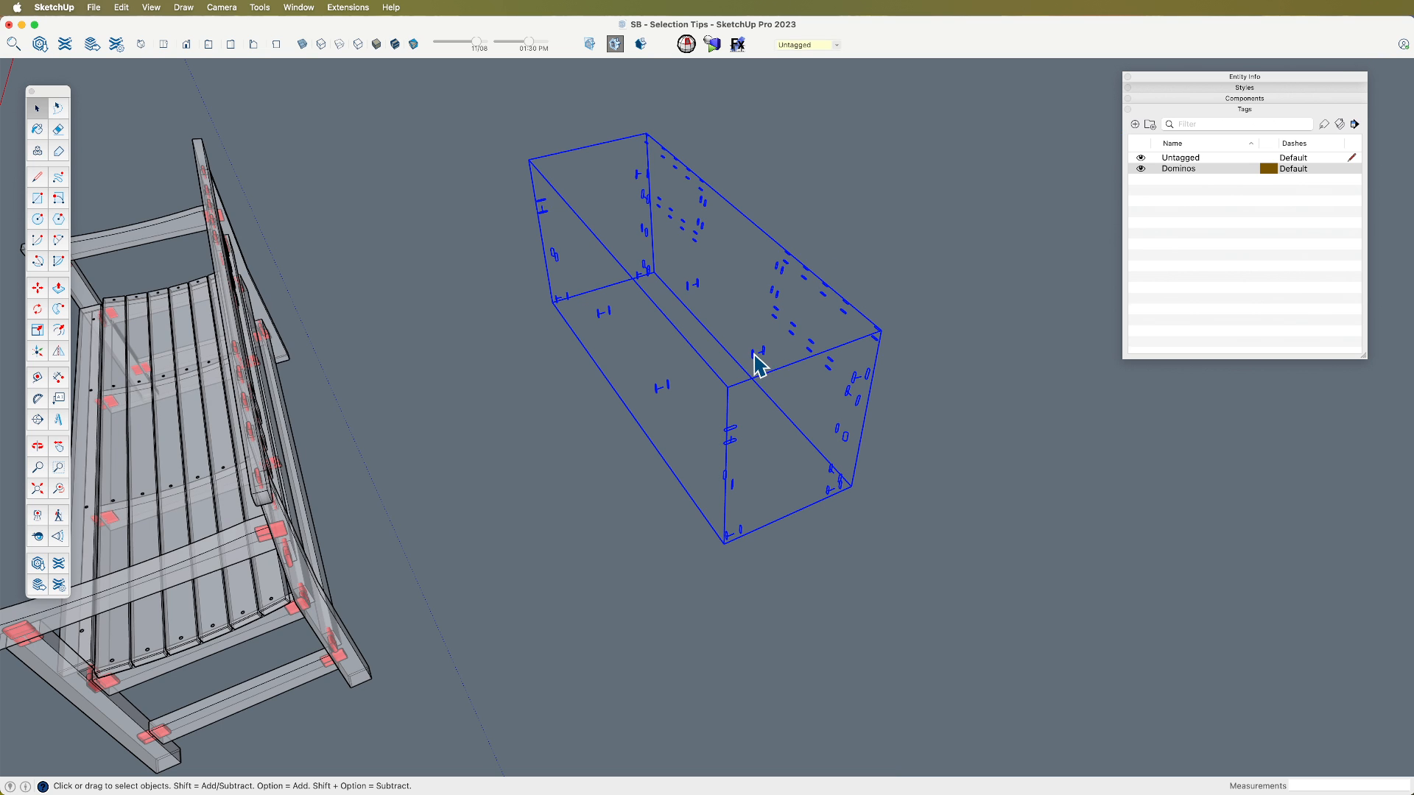
Step: Paint the selected tenon outline group pale yellow, show its entity details and clear the selection
left_click(37, 130)
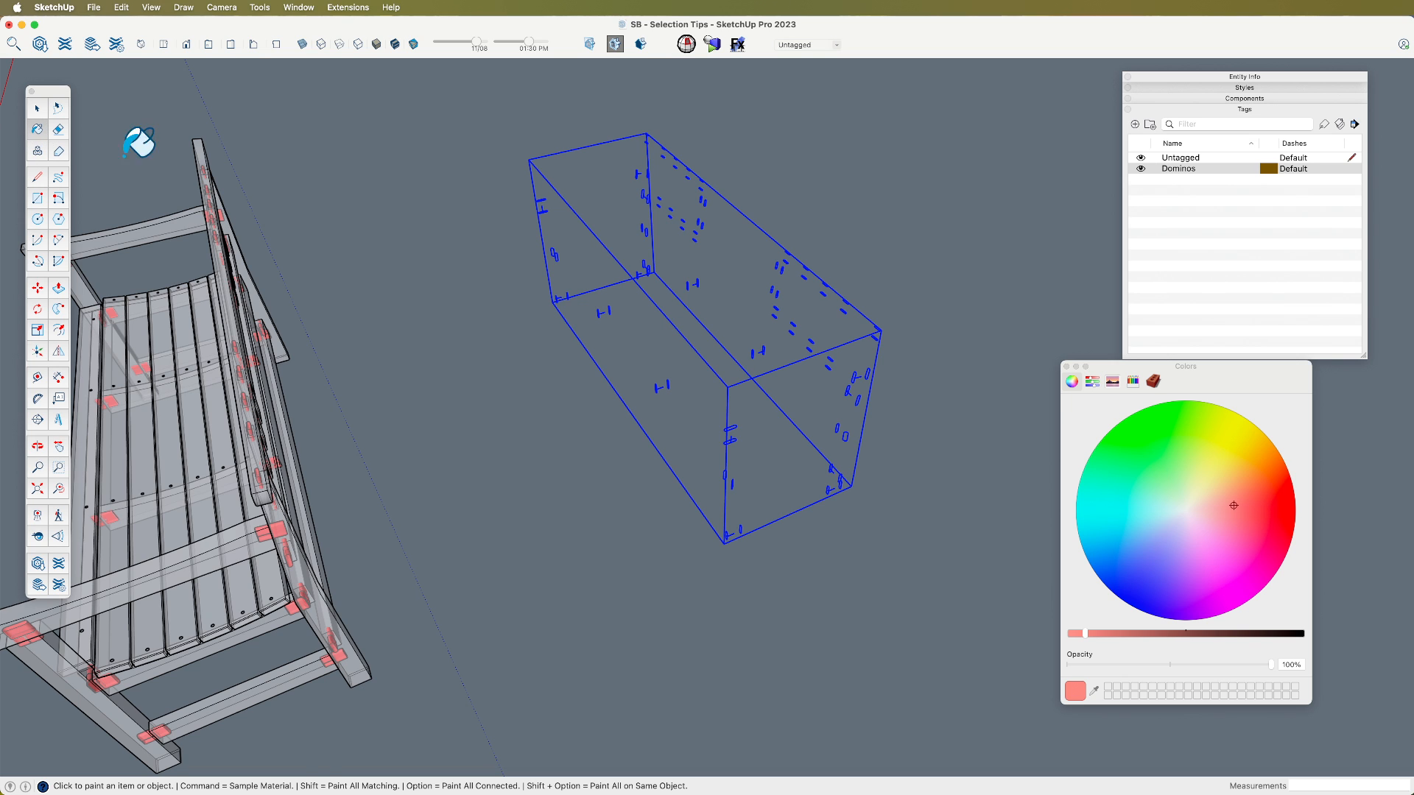
left_click(1204, 474)
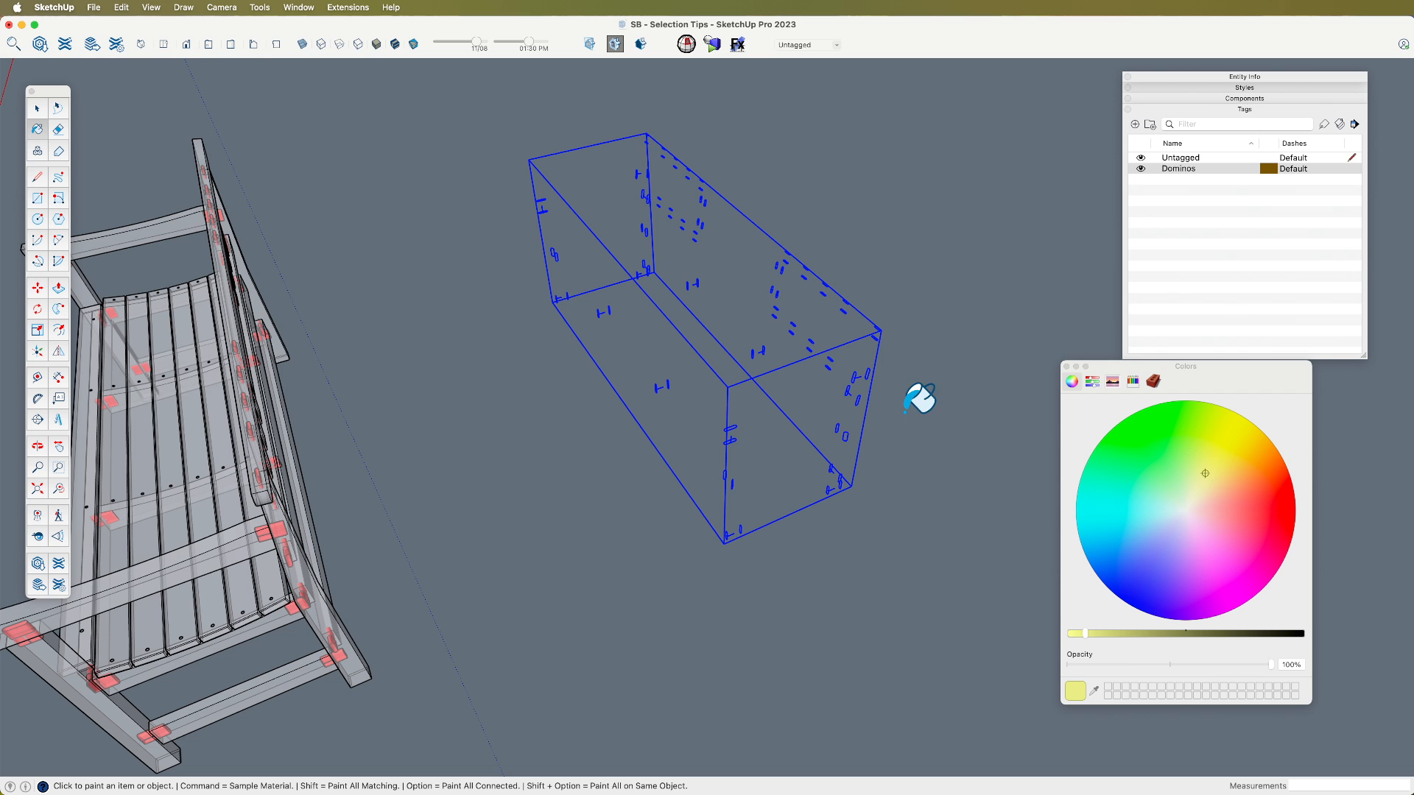
scroll(854, 377, "up", 10)
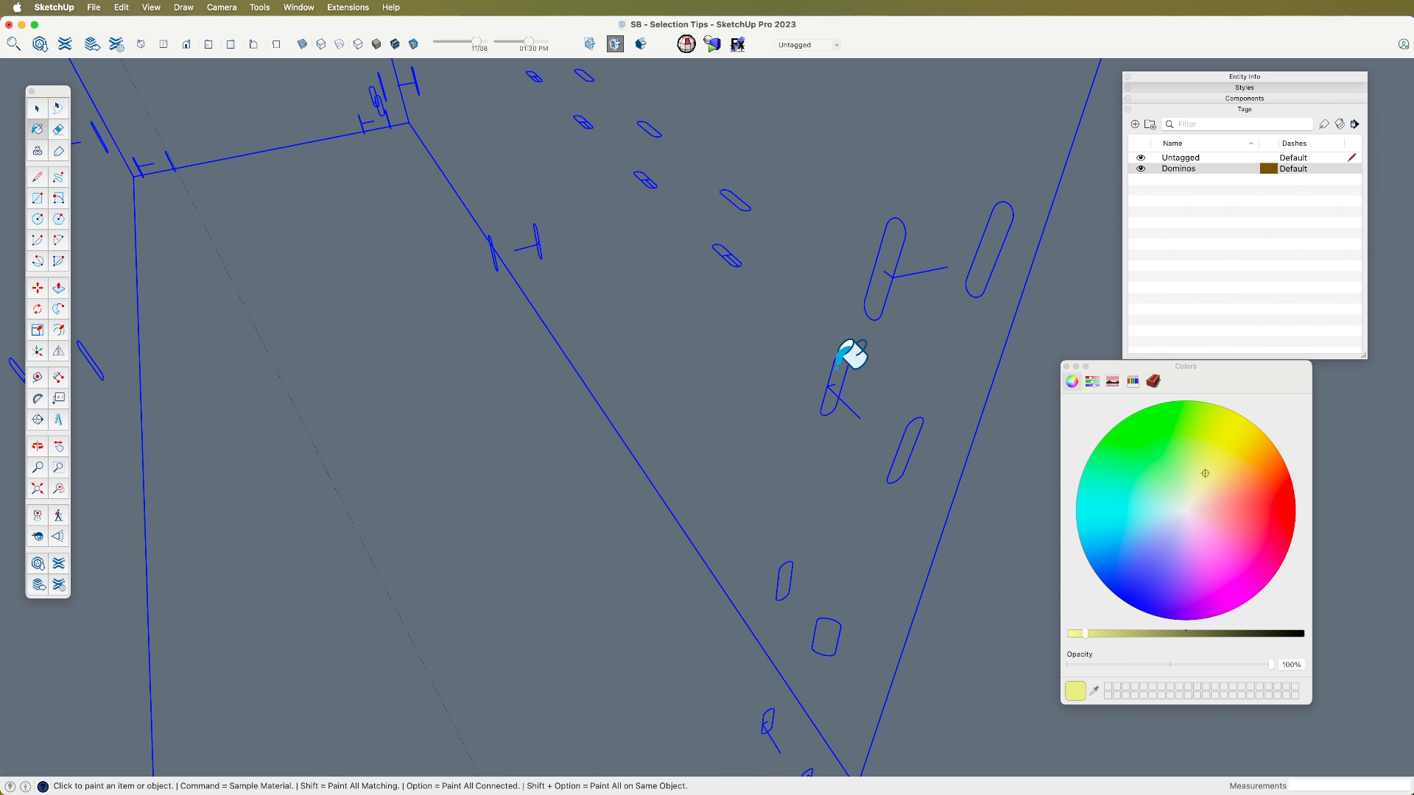
scroll(846, 353, "down", 5)
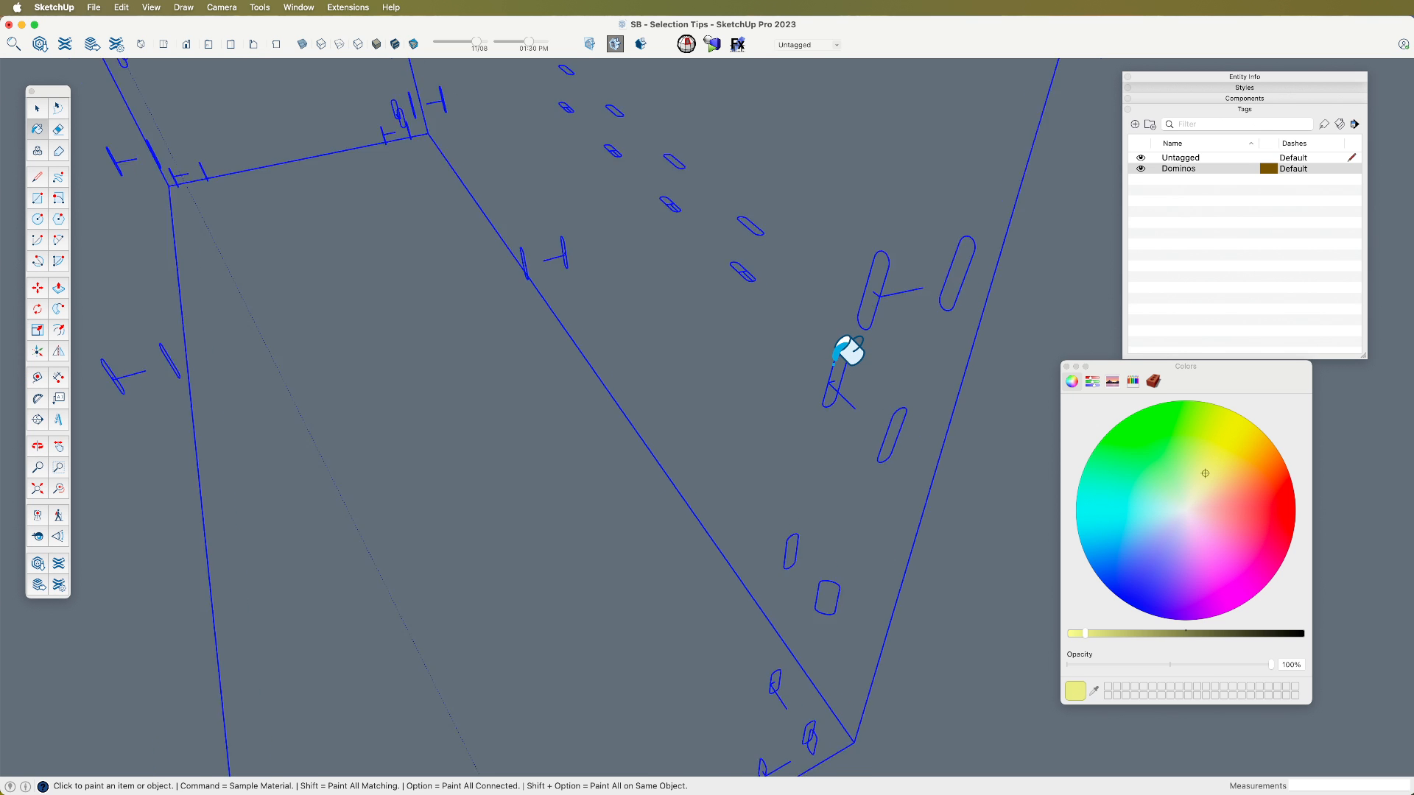
left_click(1208, 109)
left_click(1196, 77)
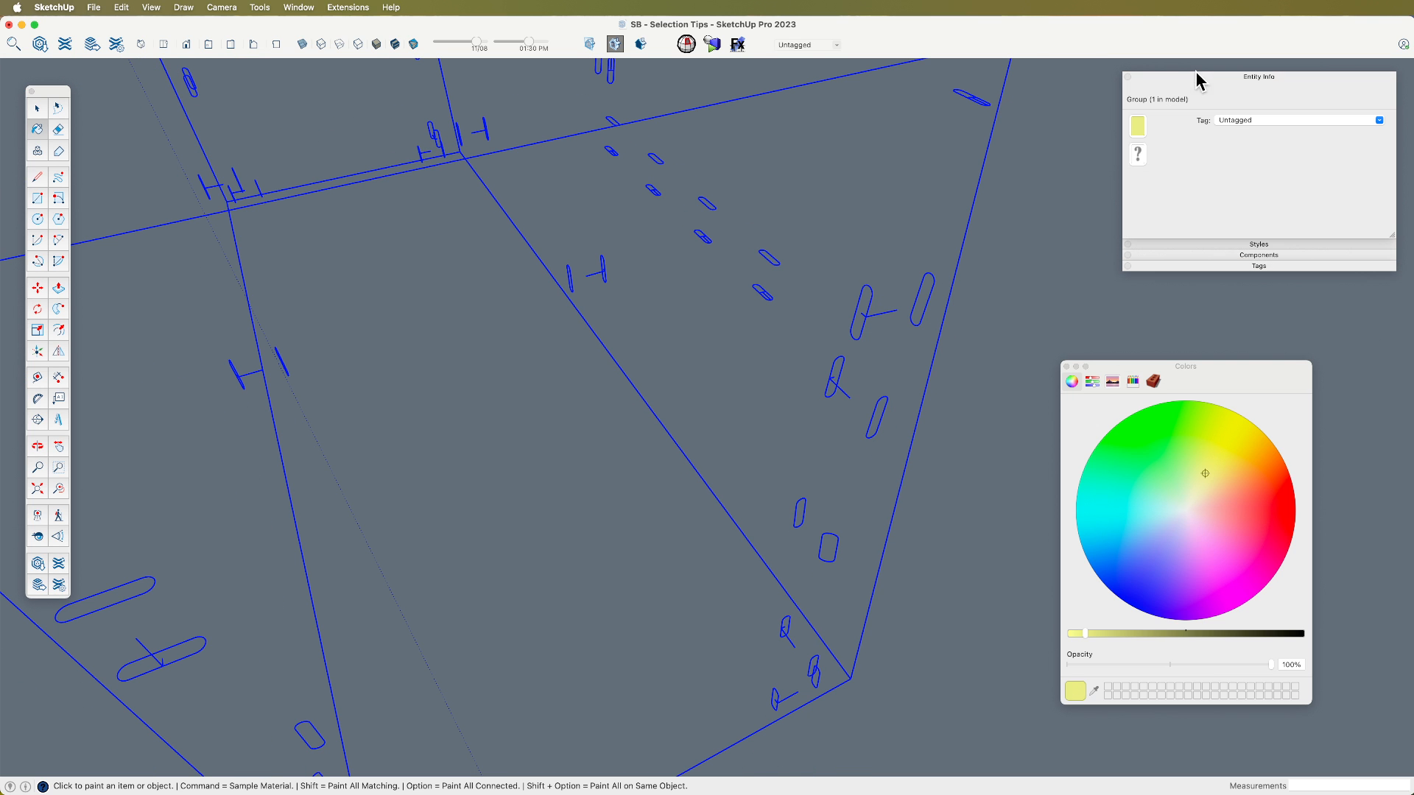
key("space")
left_click(990, 341)
scroll(771, 281, "down", 5)
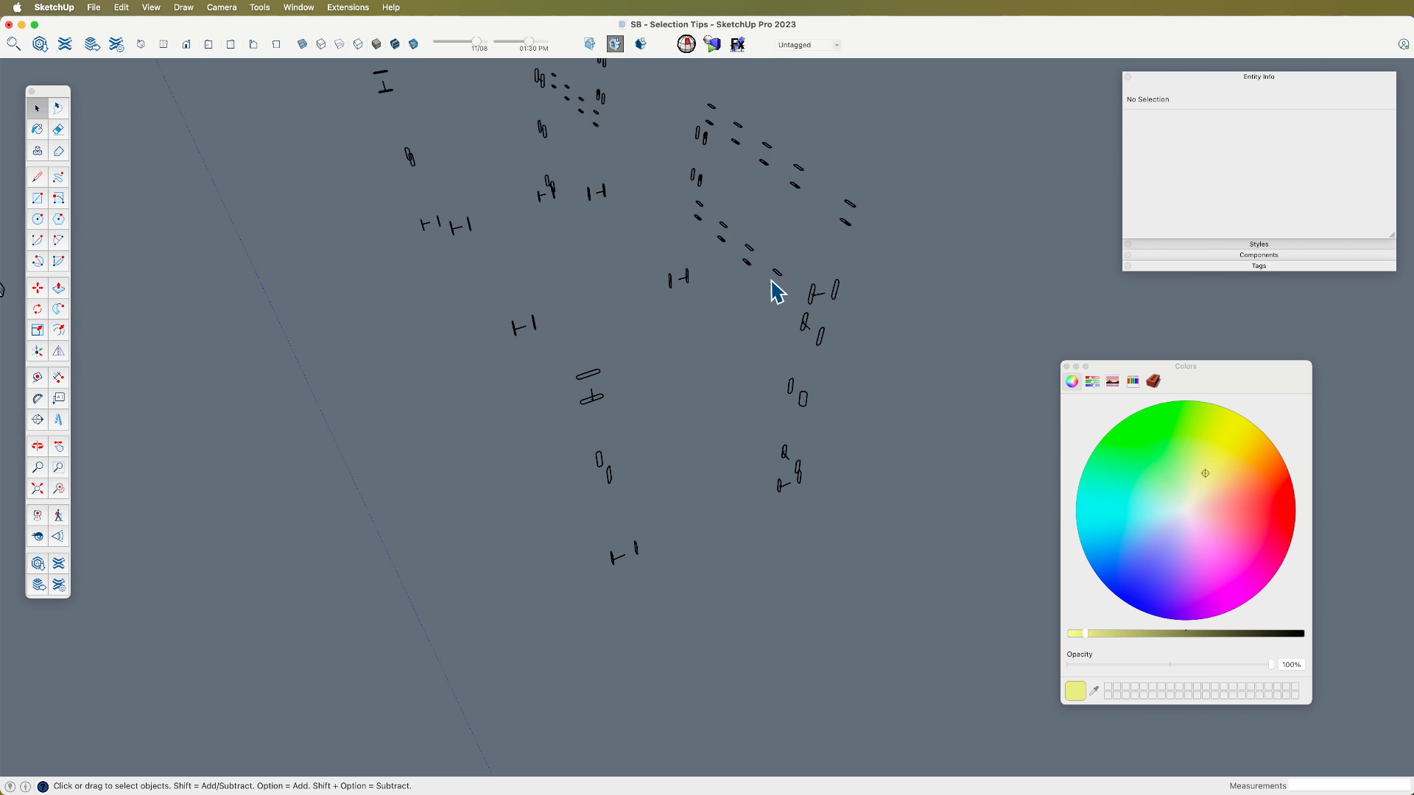
Step: Set the style's edge color to By material
left_click(1256, 244)
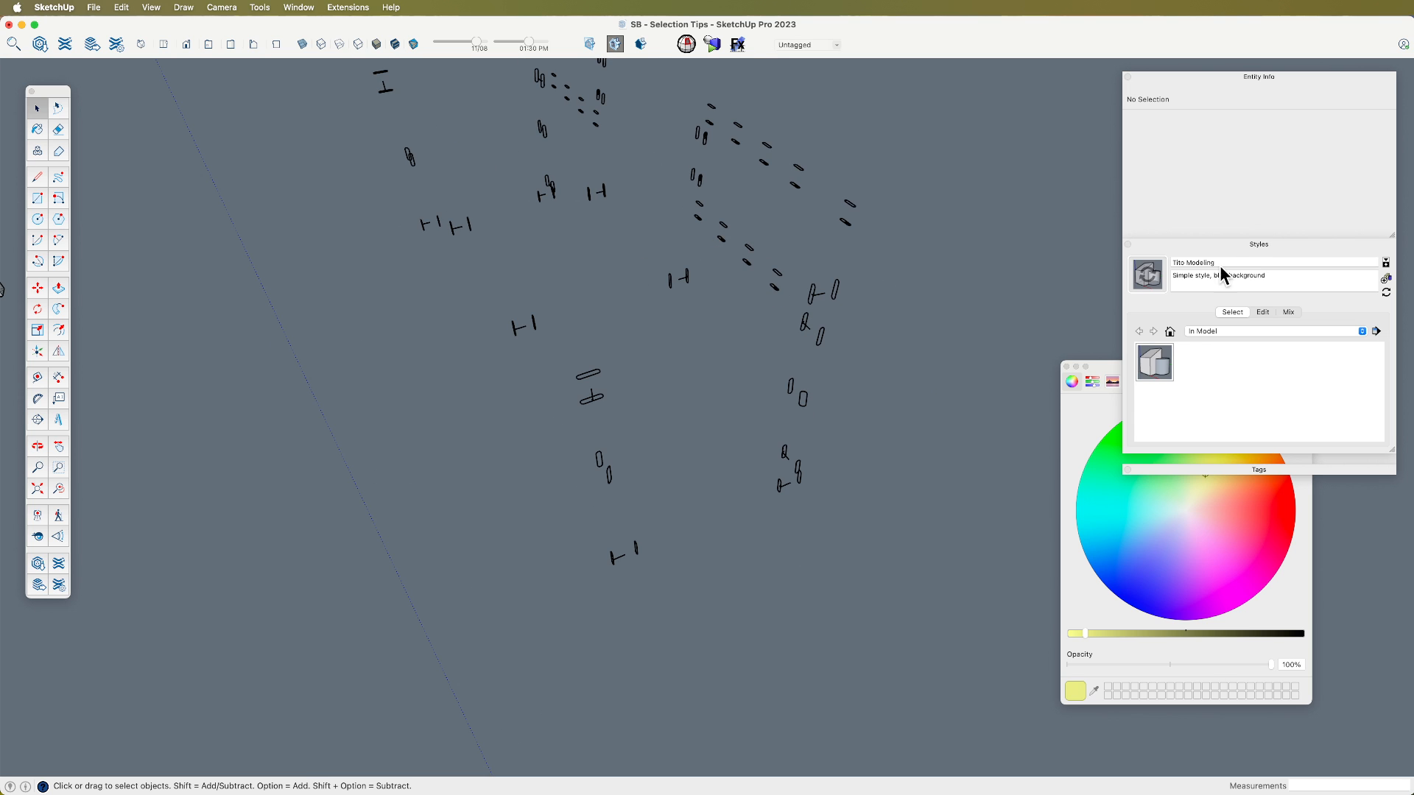
left_click(1263, 312)
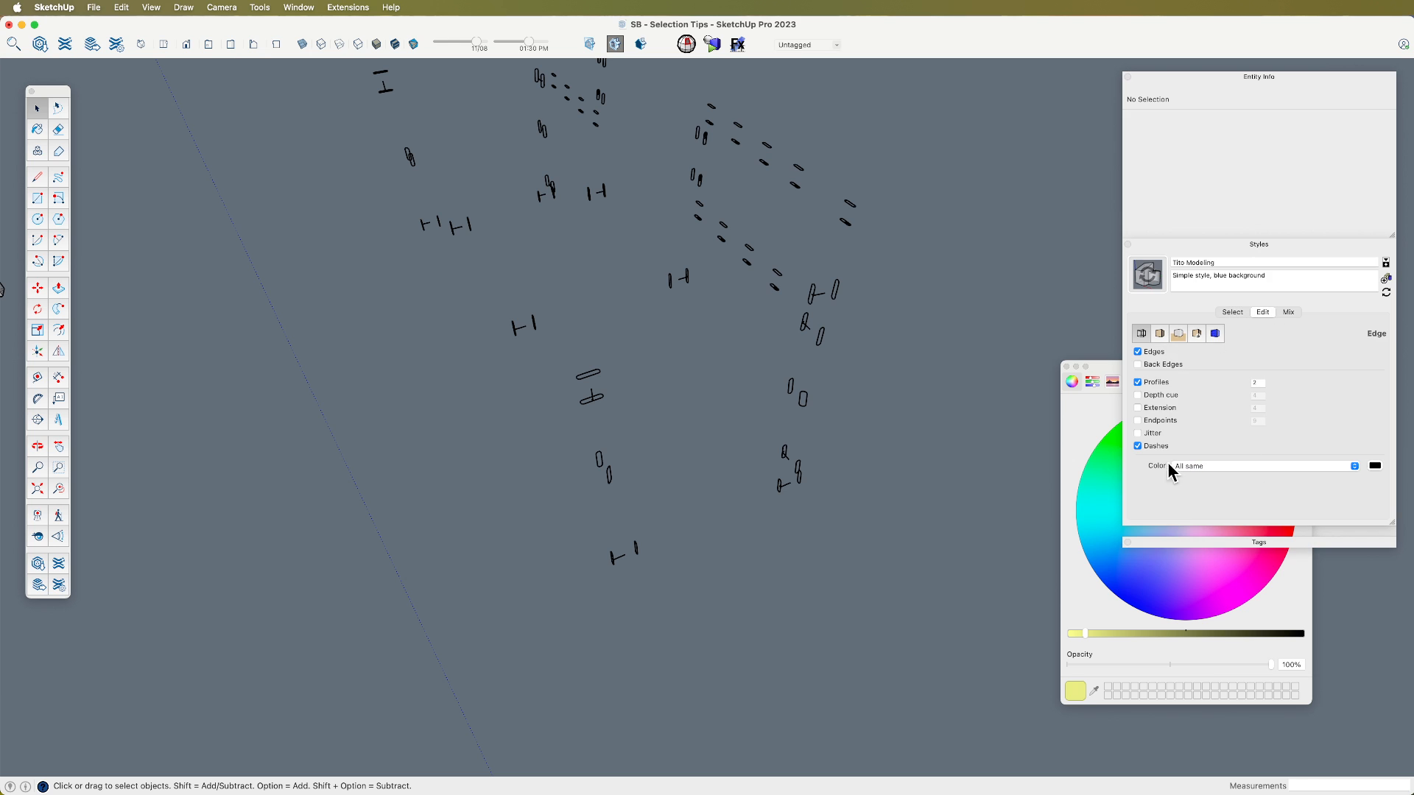
left_click(1356, 467)
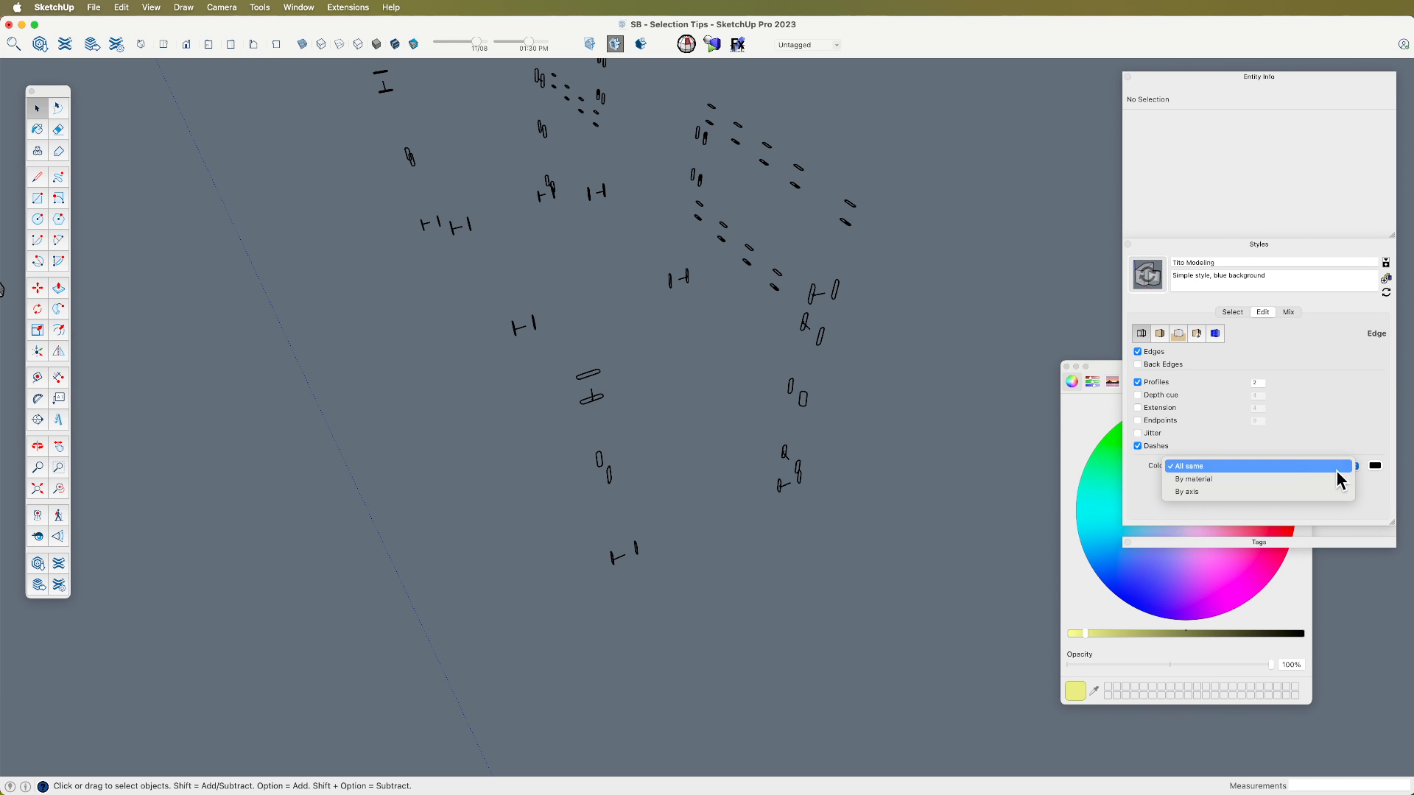
left_click(1284, 482)
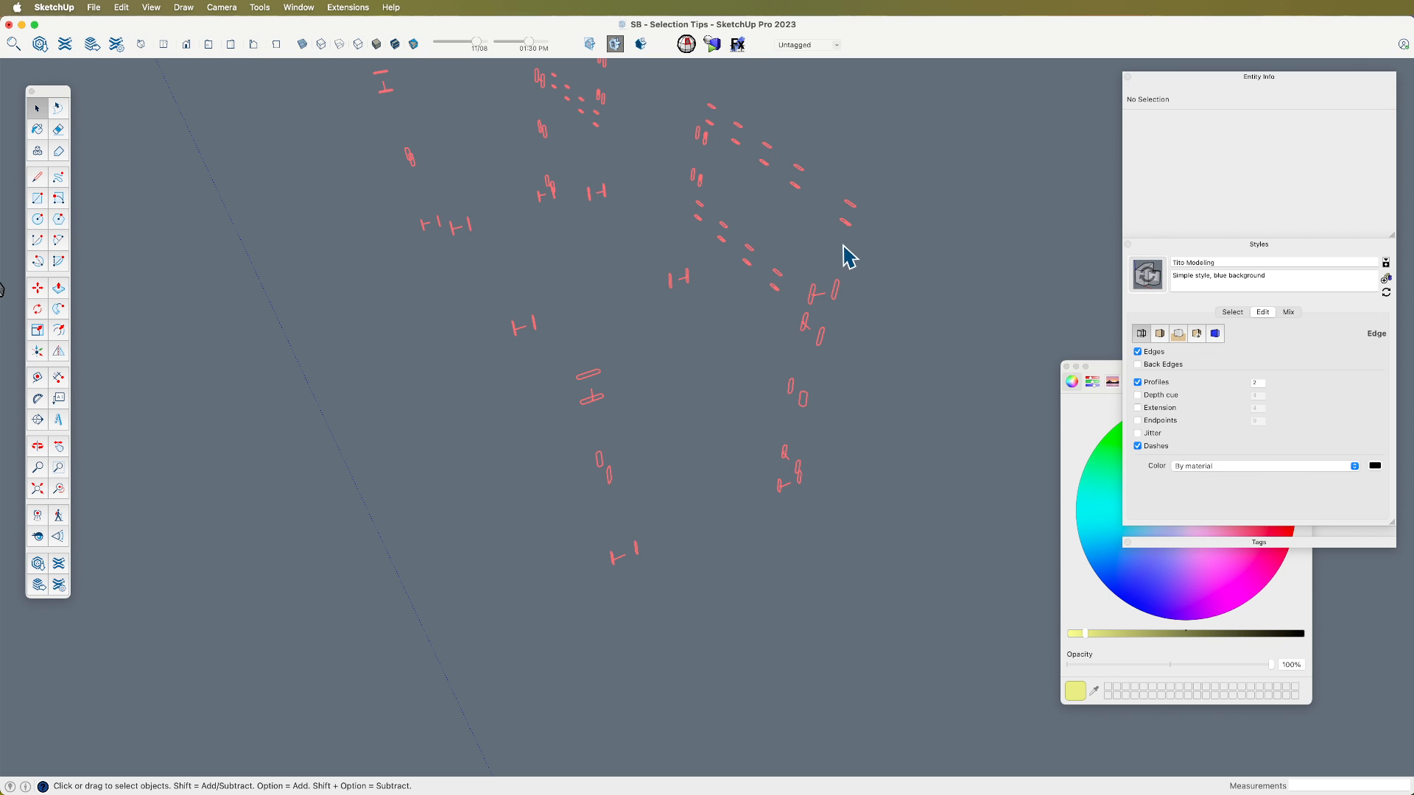
left_click(1232, 246)
Step: Open the tenon outline group for editing and select all of its edges
middle_click_drag(948, 404, 847, 356)
left_click(846, 356)
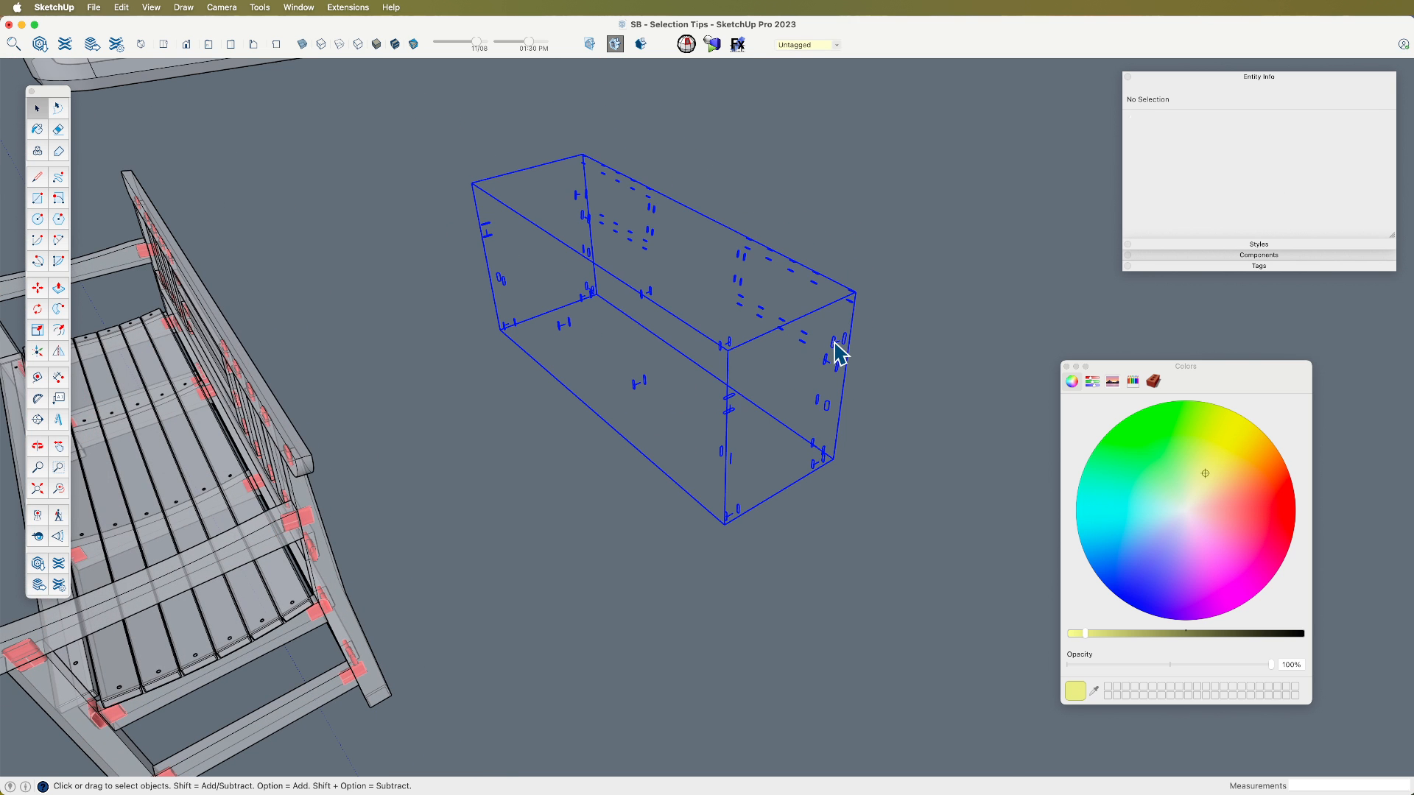
double_click(847, 356)
left_click(910, 313)
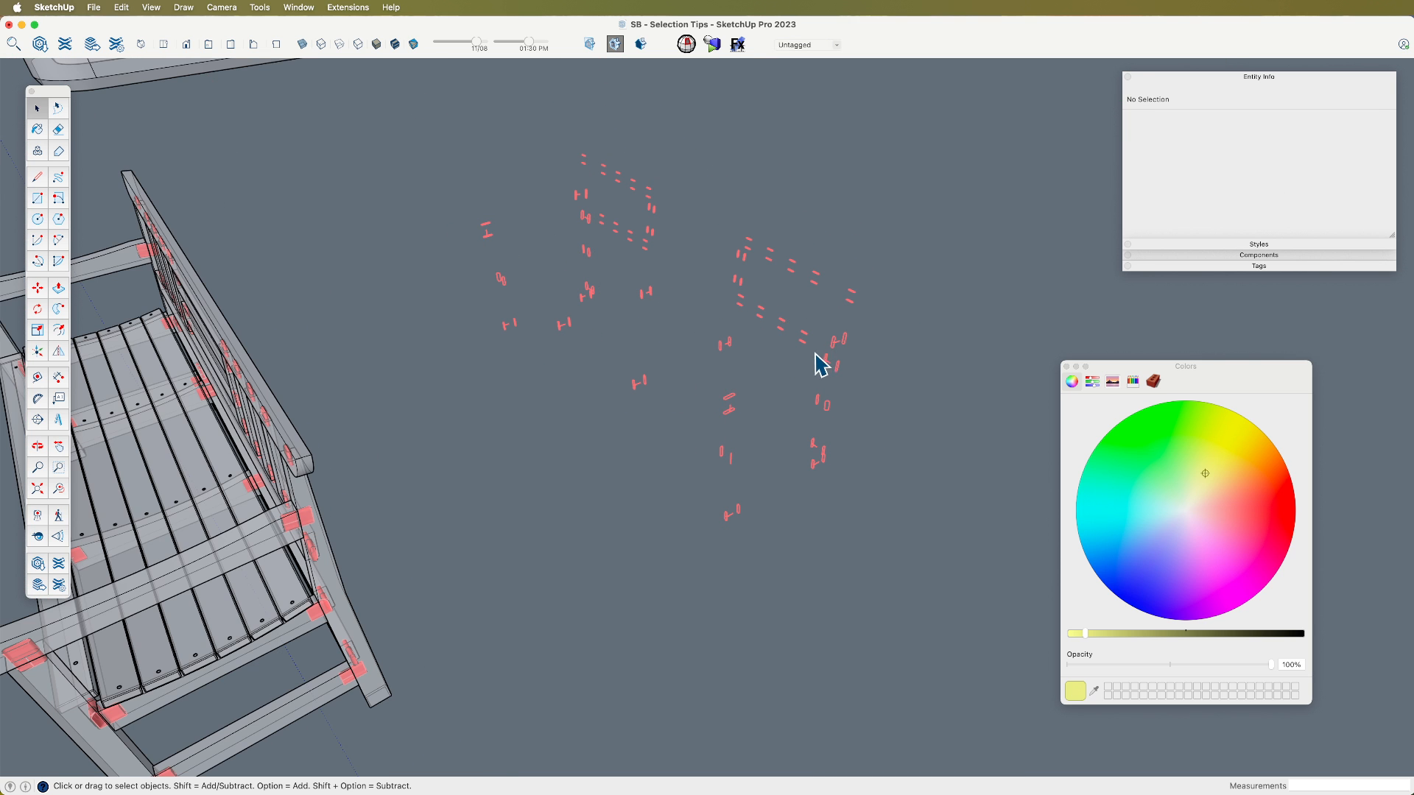
left_click(838, 352)
double_click(839, 355)
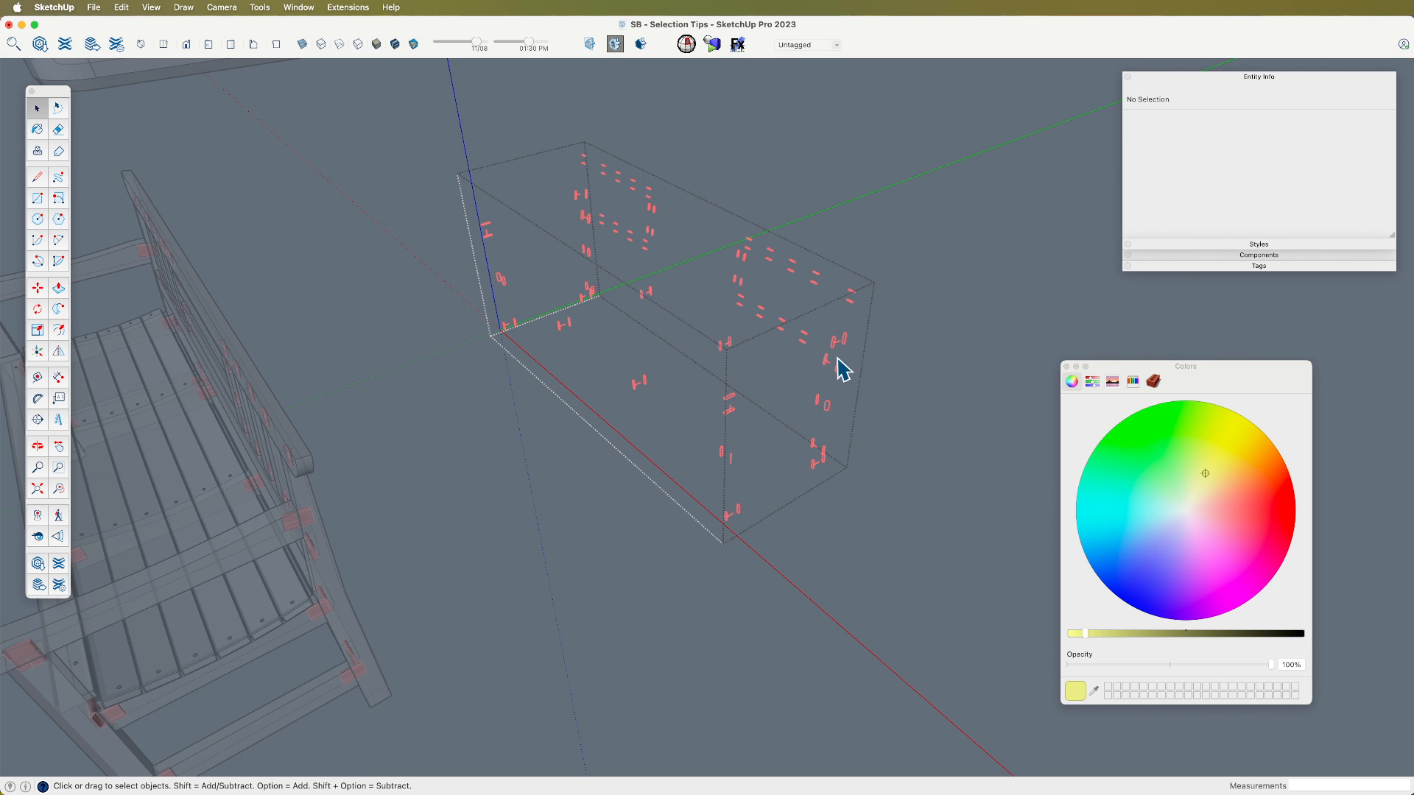
left_click_drag(925, 605, 403, 140)
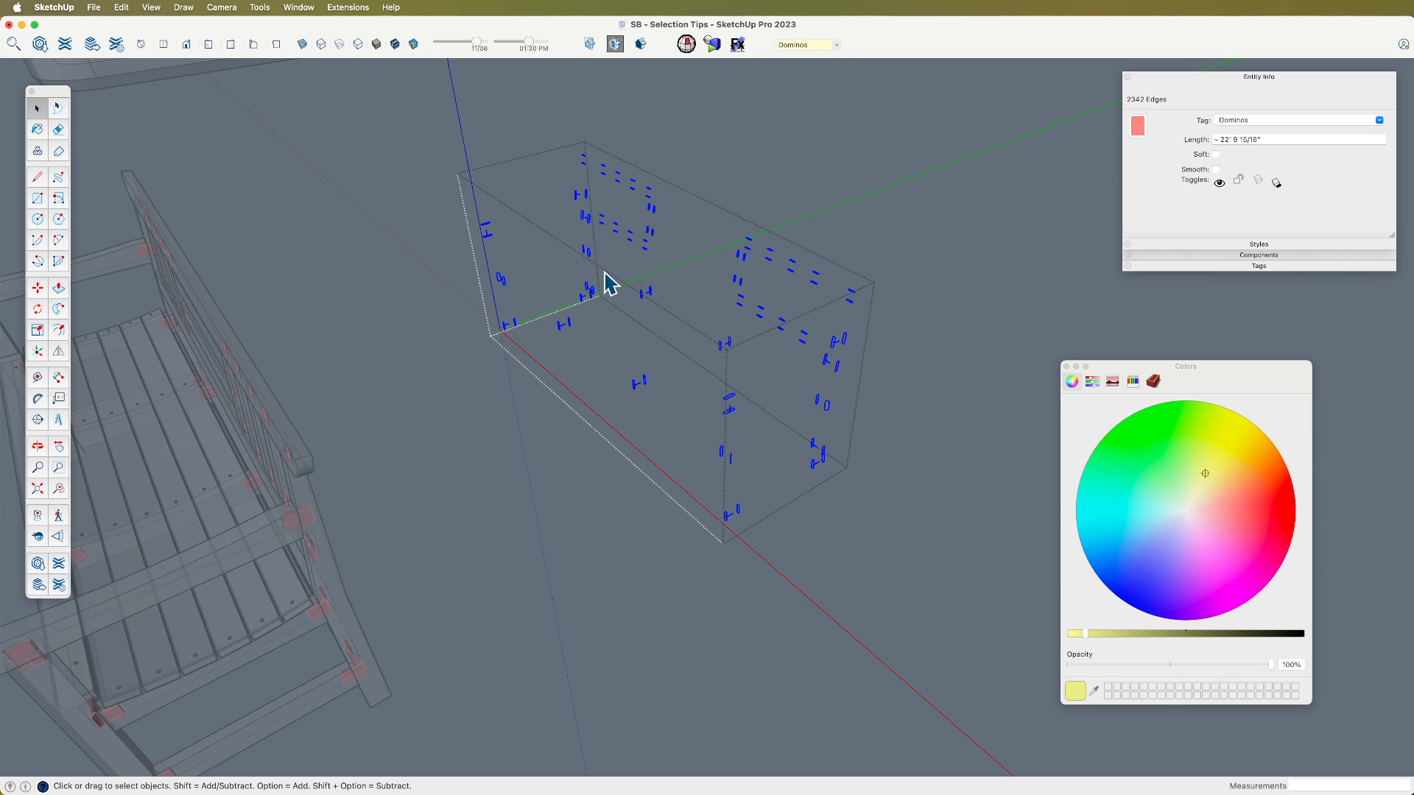
Step: Reset the selected edges' material to the default from Colors In Model and leave the group
left_click(1139, 130)
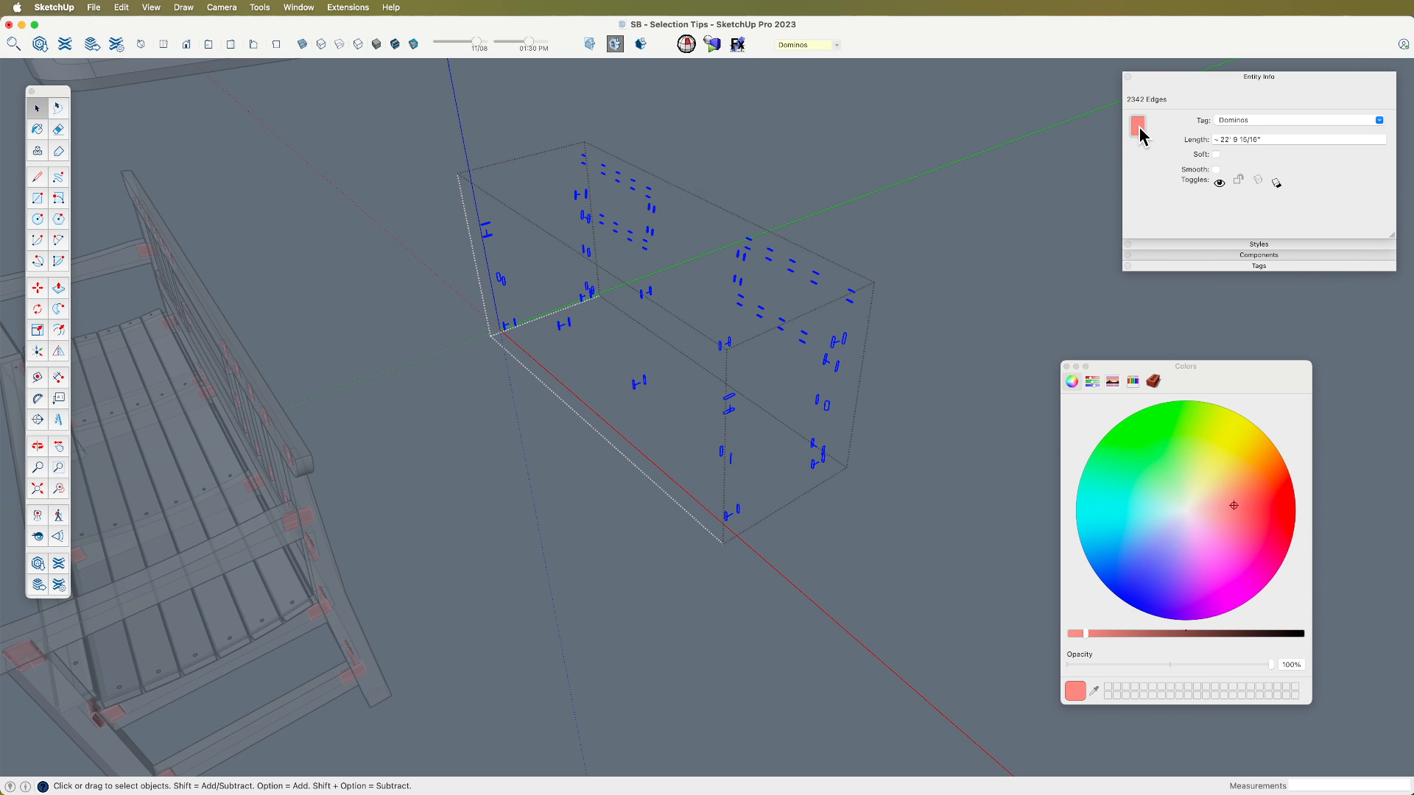
left_click(1154, 381)
left_click(1082, 431)
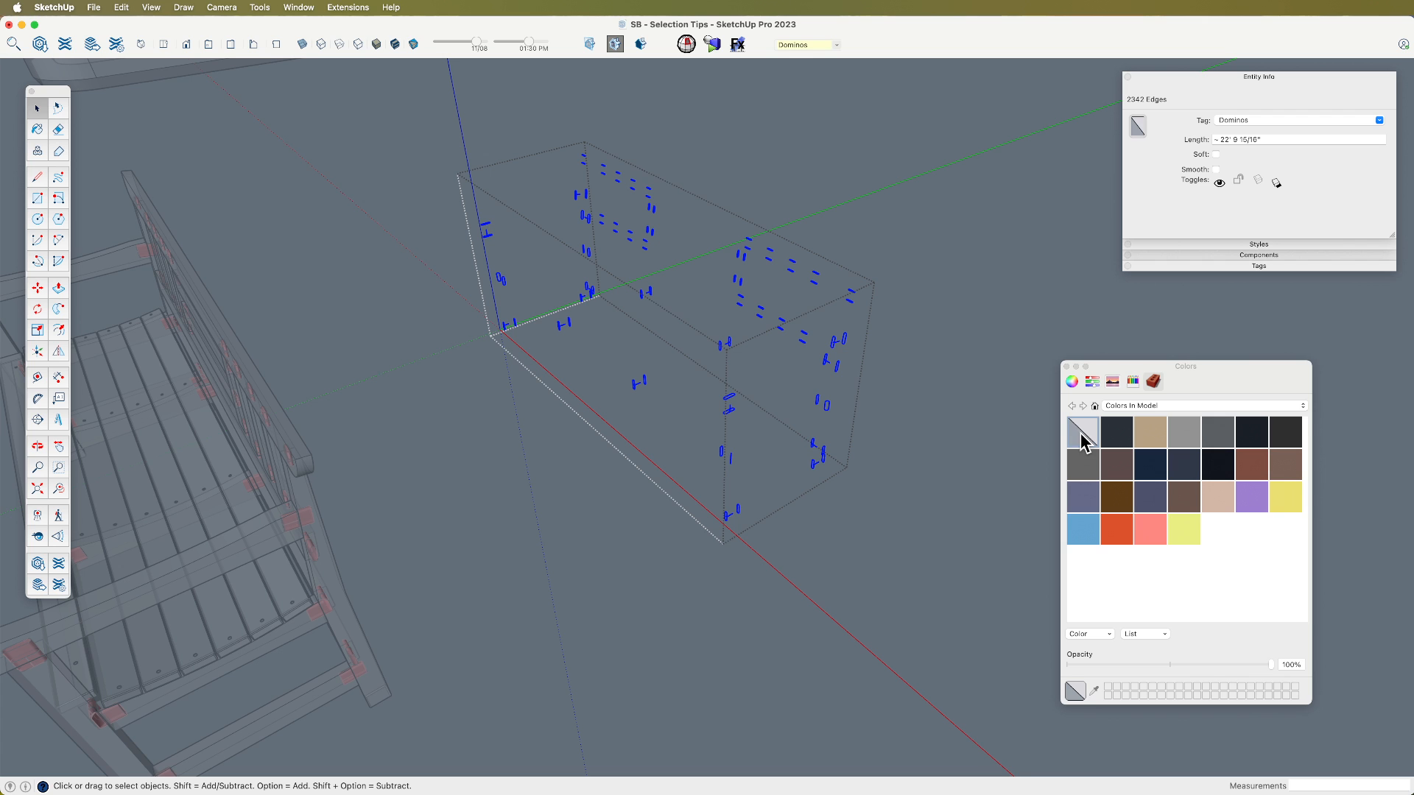
key("b")
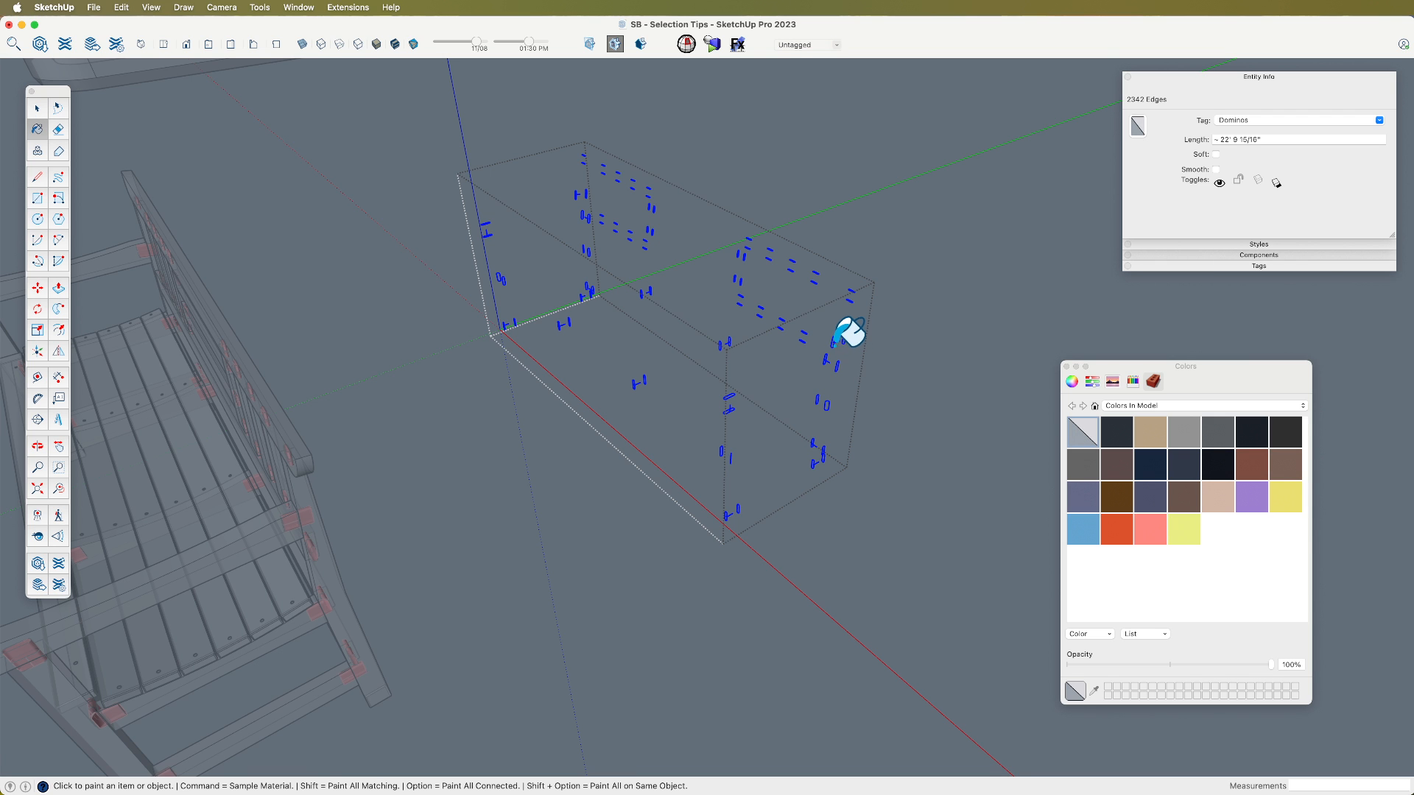
scroll(852, 326, "up", 5)
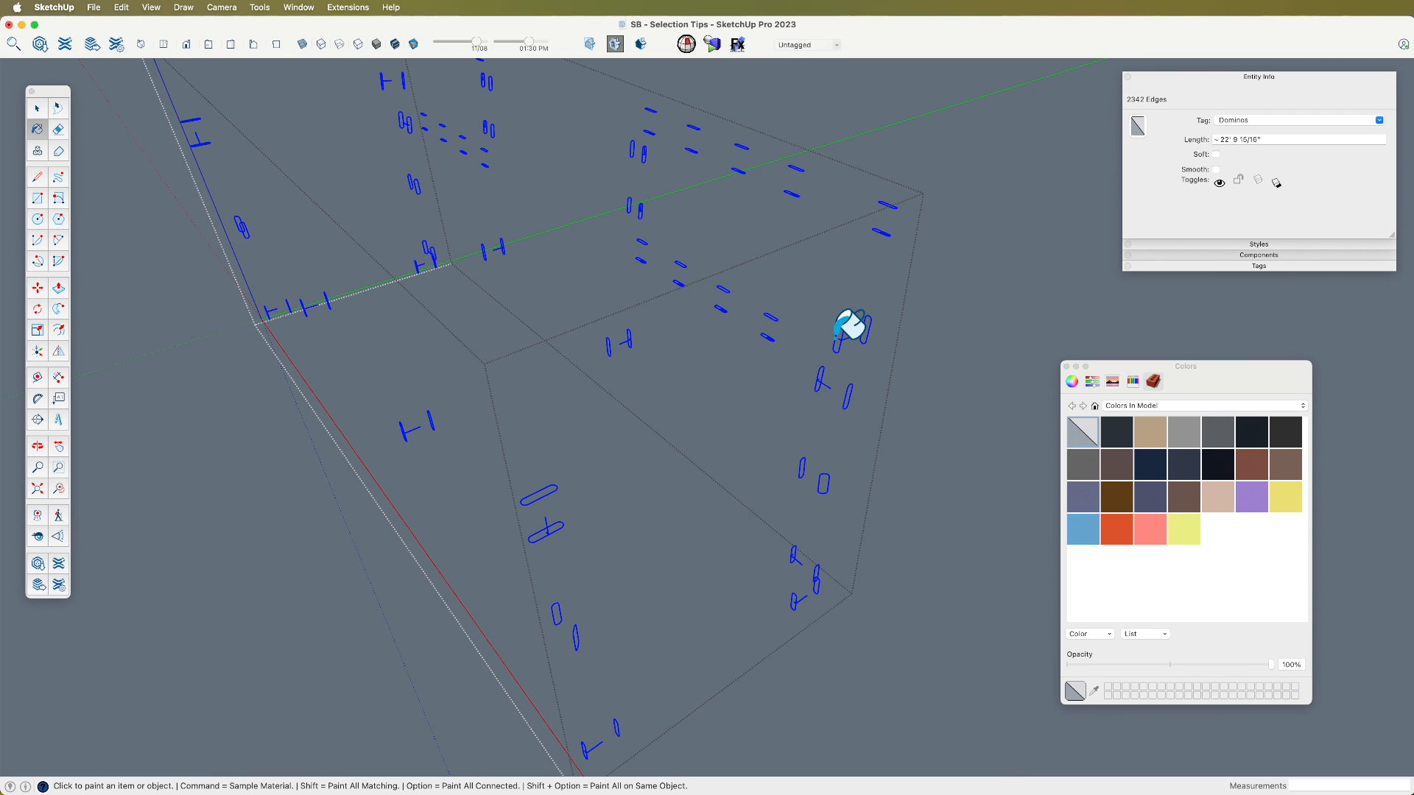
key("space")
left_click(889, 353)
scroll(889, 353, "down", 10)
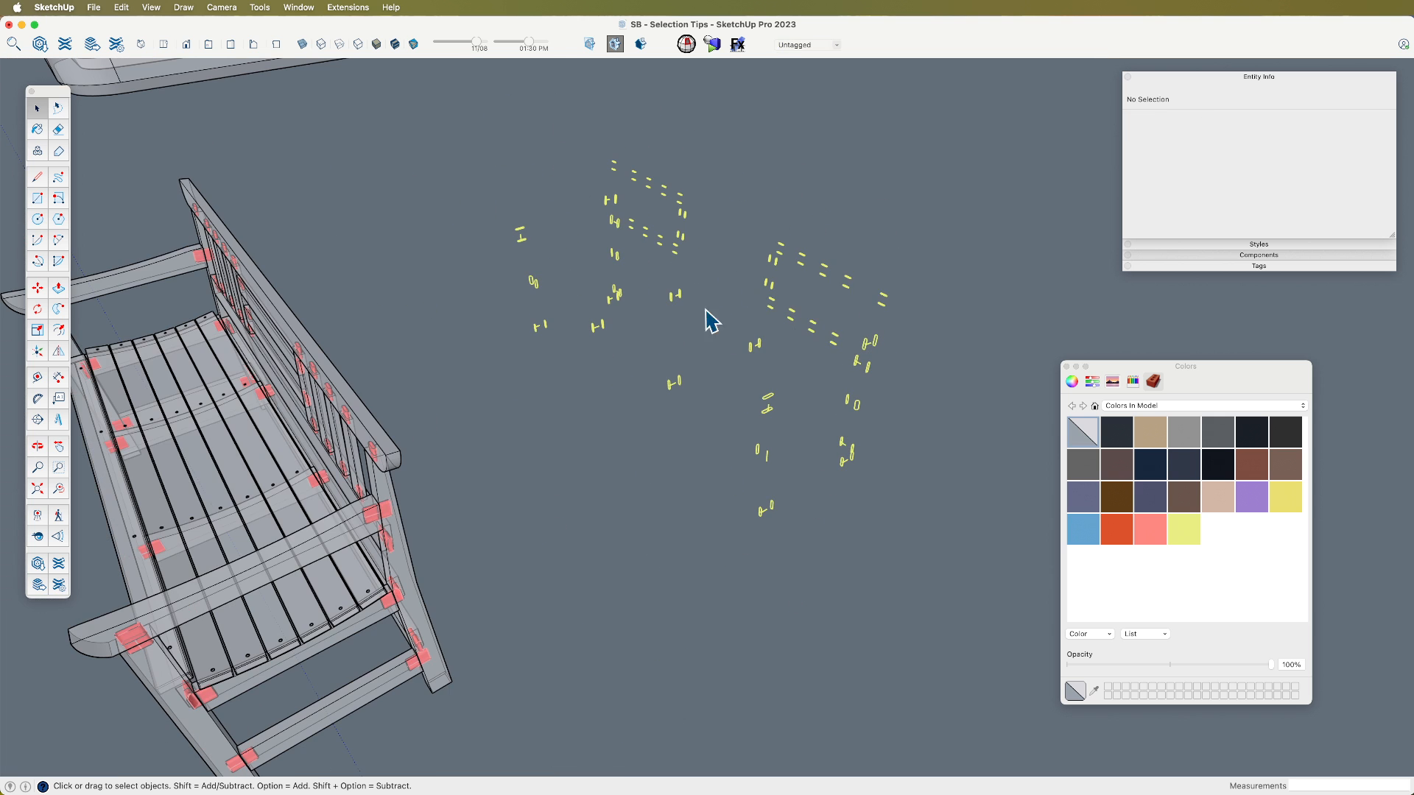
Step: Move the tenon outline group 5' along the green axis back onto the bench and deselect it
scroll(841, 346, "down", 5)
left_click(847, 424)
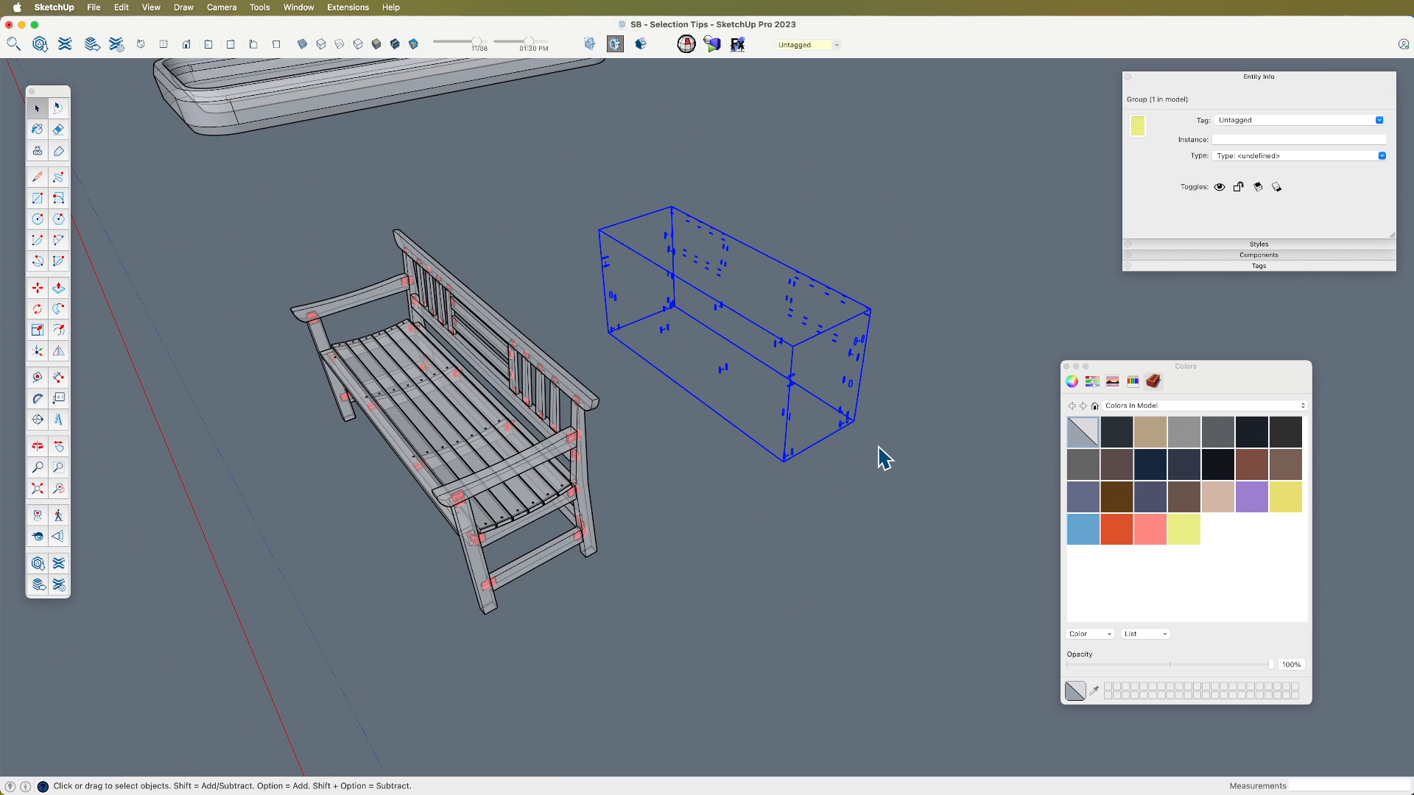
key("m")
left_click(843, 471)
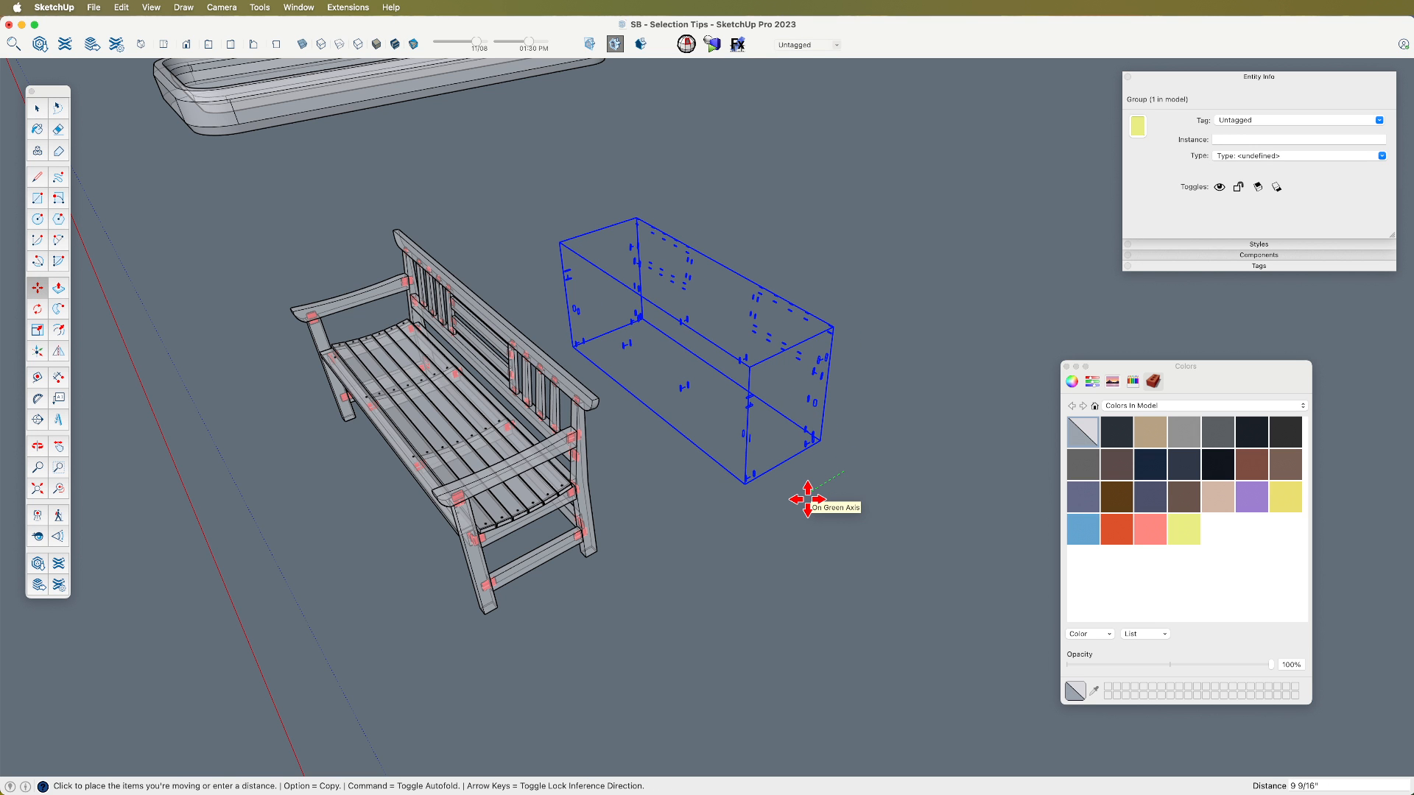
type("5'")
key("Return")
key("space")
left_click(750, 522)
Step: Move the tenon outline group up about 8 3/8" so it aligns with the bench's red tenons
middle_click_drag(637, 524, 925, 317)
scroll(691, 624, "up", 5)
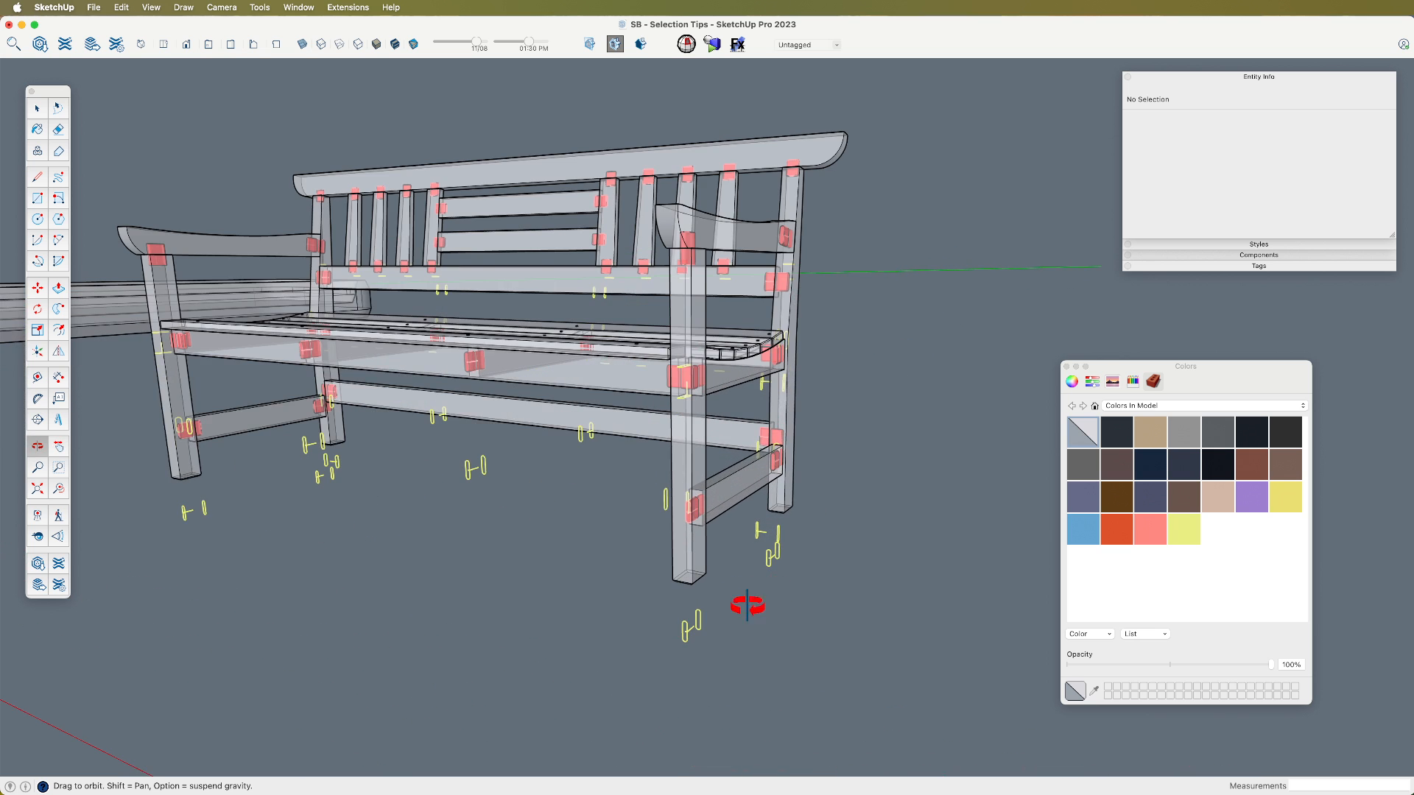
middle_click_drag(746, 605, 656, 656)
left_click(672, 653)
scroll(710, 644, "up", 3)
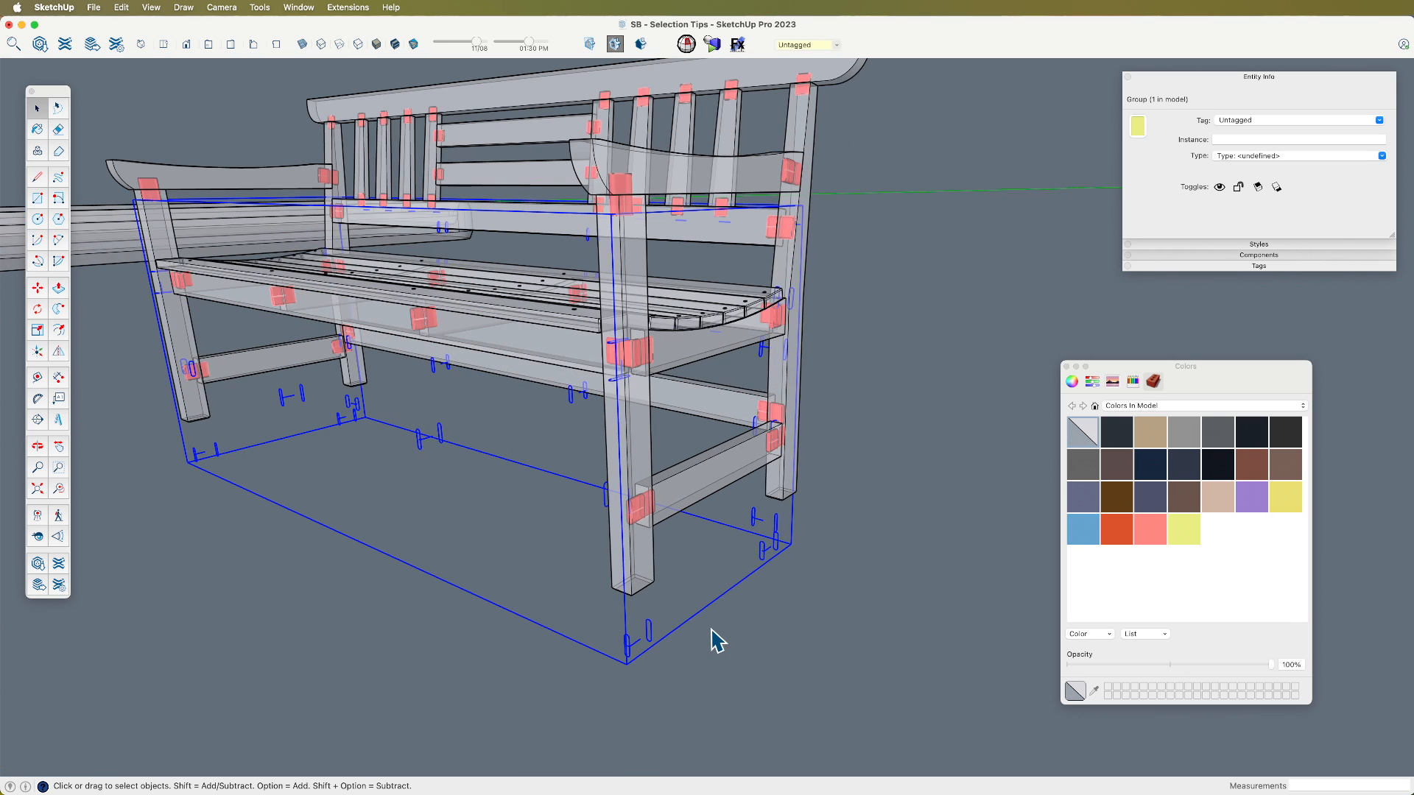
scroll(720, 633, "up", 3)
key("m")
scroll(619, 599, "up", 4)
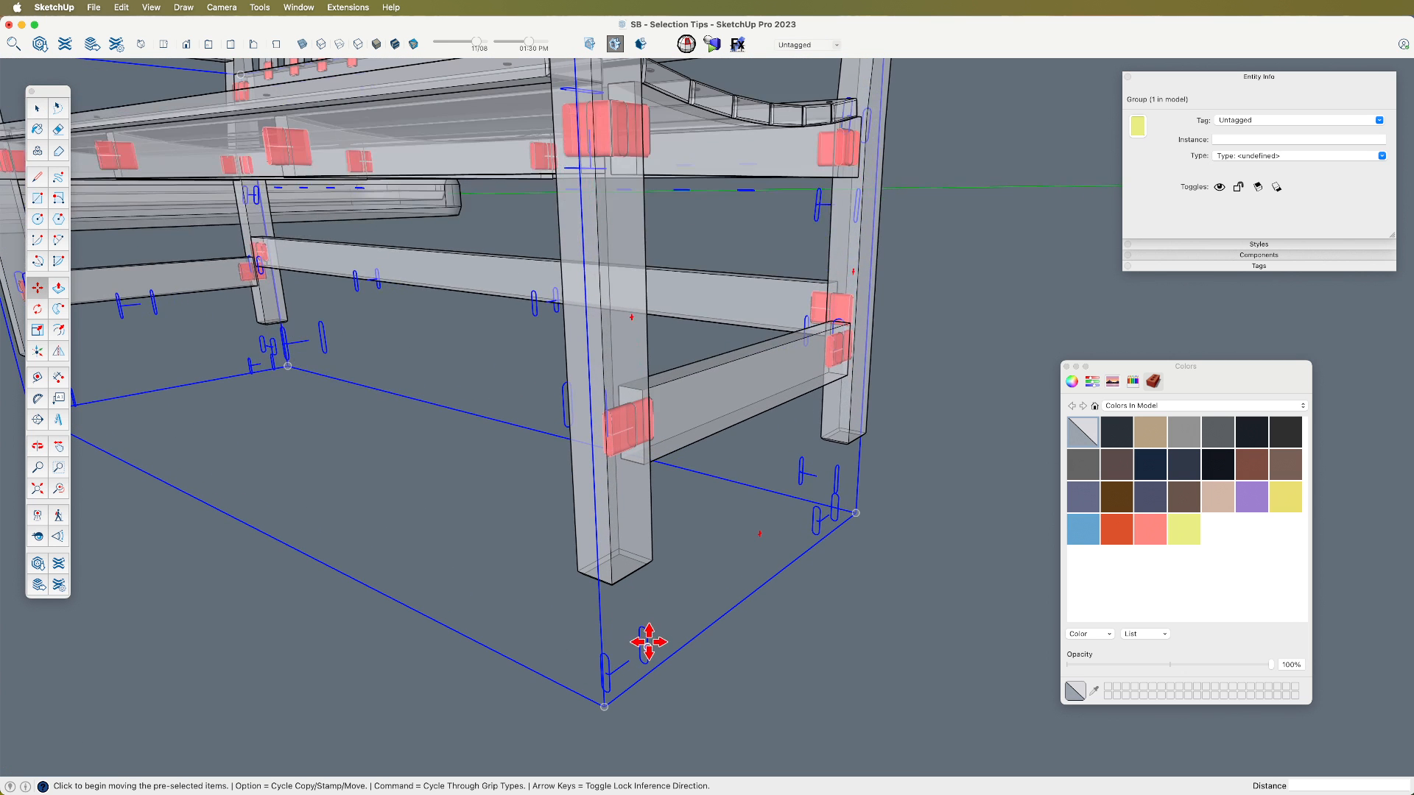
left_click(648, 645)
scroll(647, 449, "up", 5)
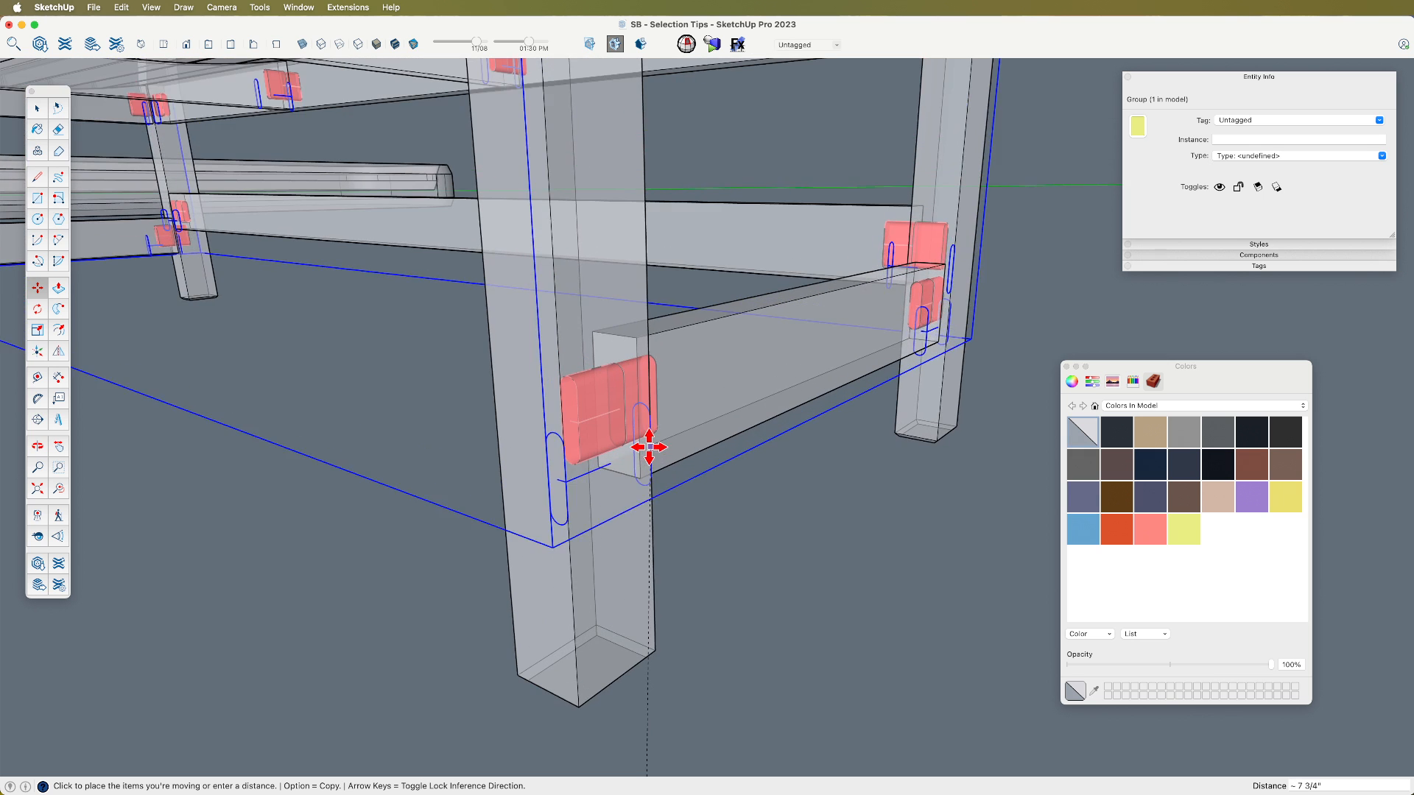
left_click(653, 401)
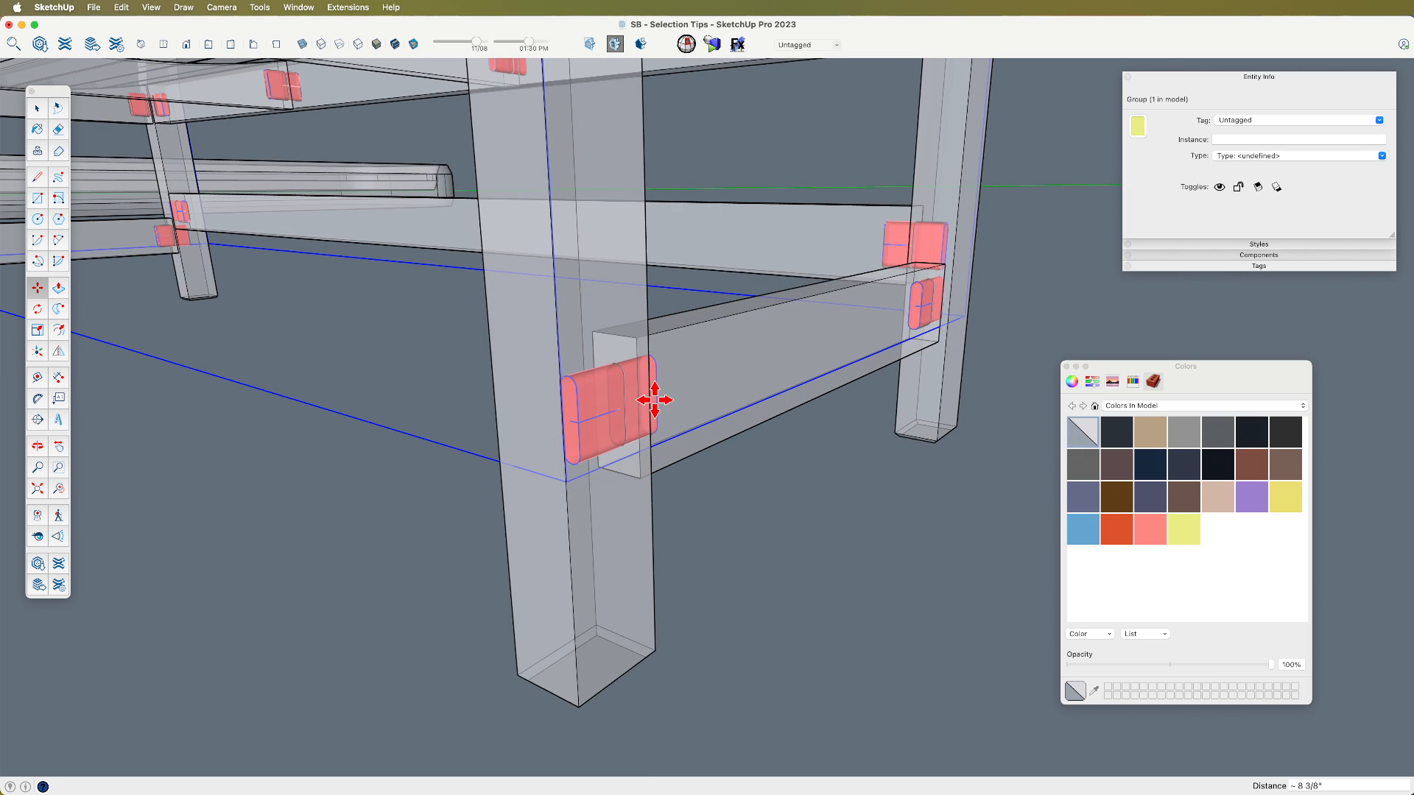
Step: Nudge the tenon outline group 1 mm up the blue axis and slightly along the red axis, and deselect it
left_click(746, 523)
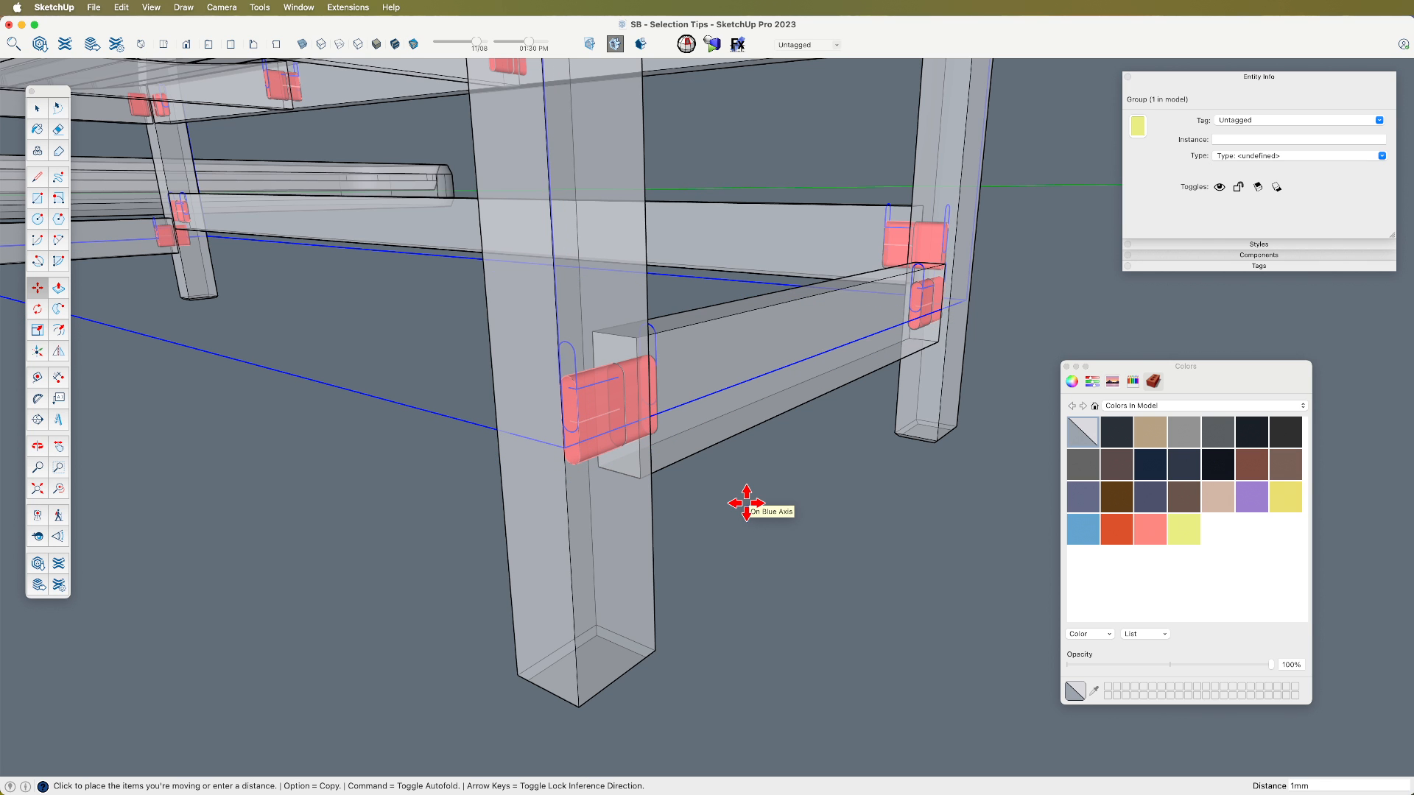
key("Return")
left_click(754, 507)
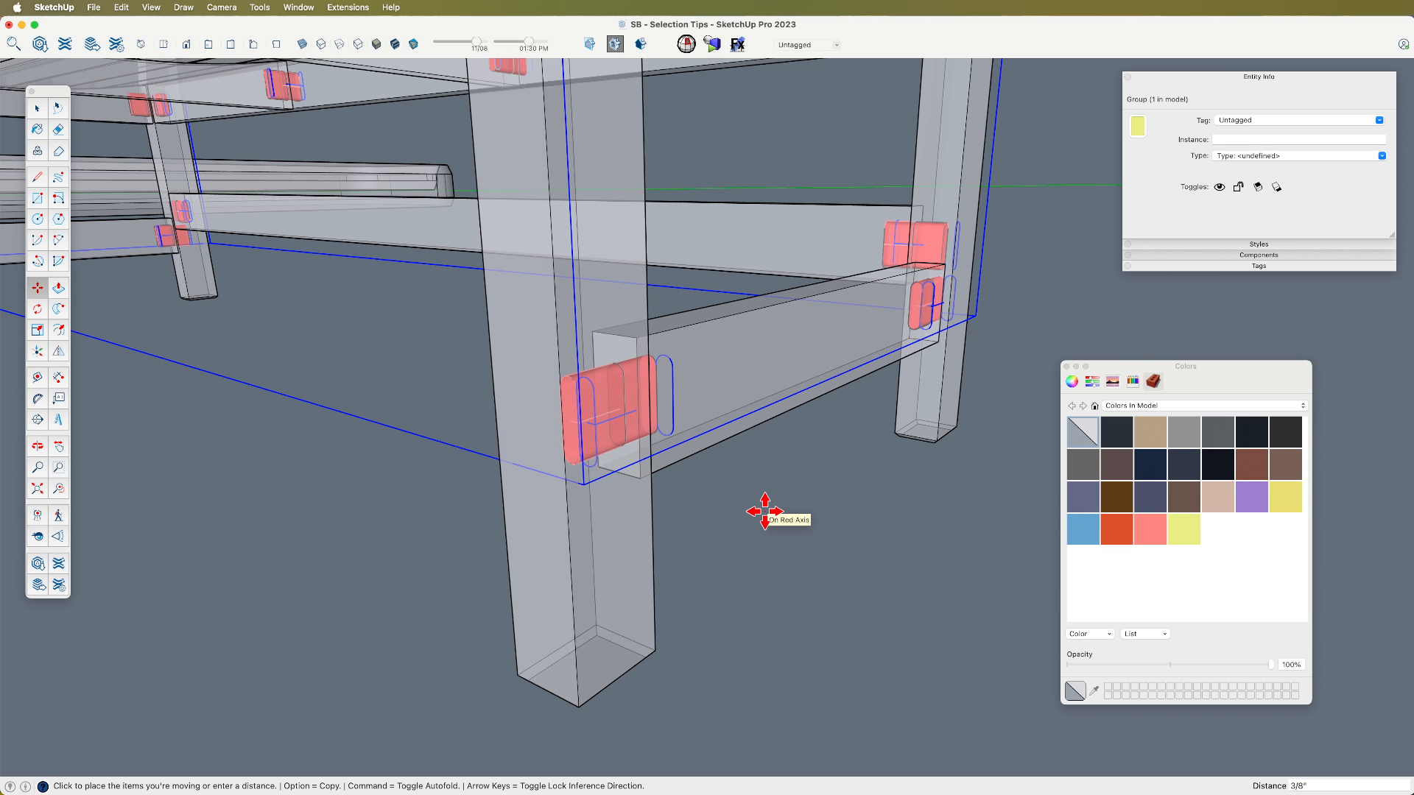
key("Return")
key("space")
left_click(822, 581)
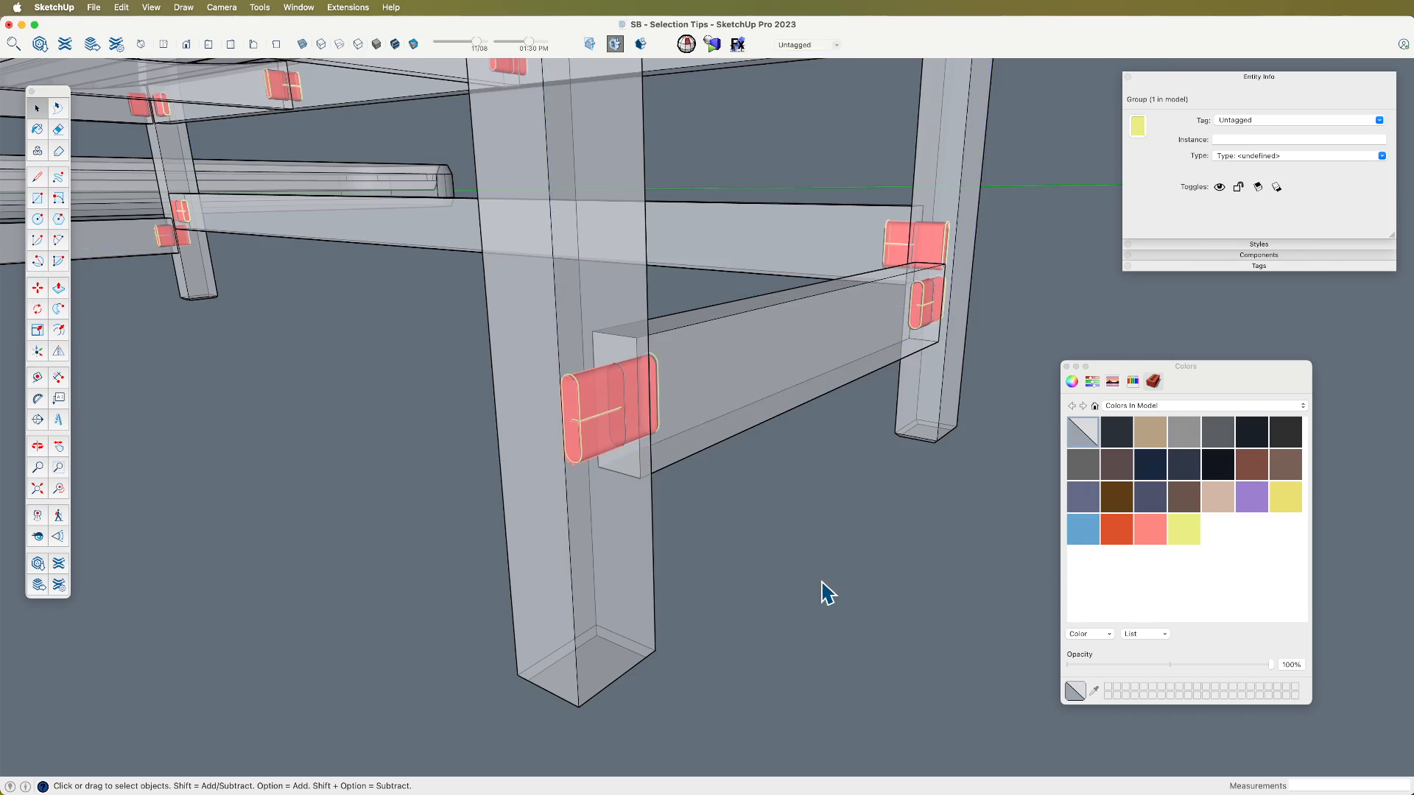
Step: Window-select the bench's end frame with its tenons and the adjacent slat, and copy them about 2' 5" along the red axis
scroll(805, 633, "down", 10)
middle_click_drag(838, 595, 700, 584)
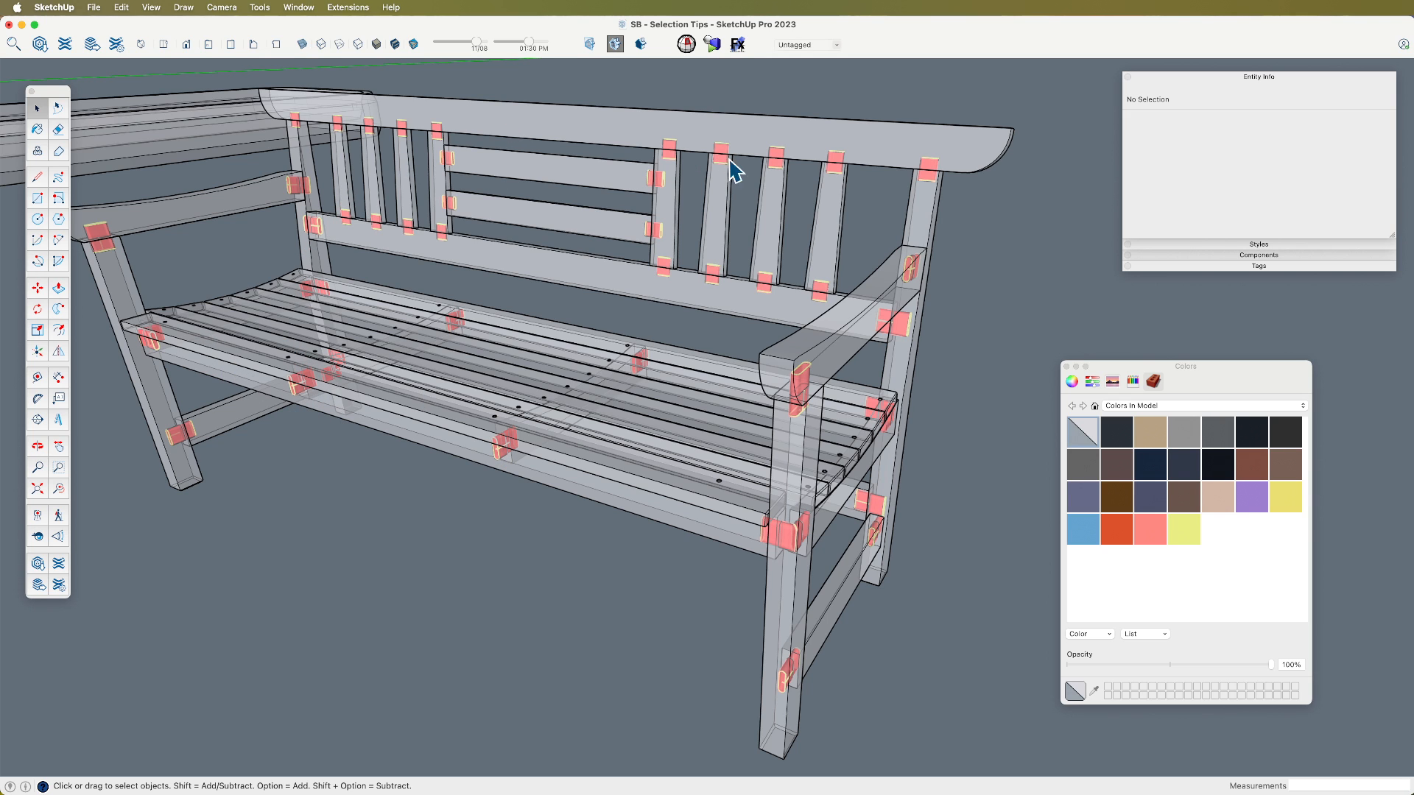
scroll(471, 347, "down", 3)
middle_click_drag(625, 435, 663, 476)
scroll(633, 295, "down", 3)
key("space")
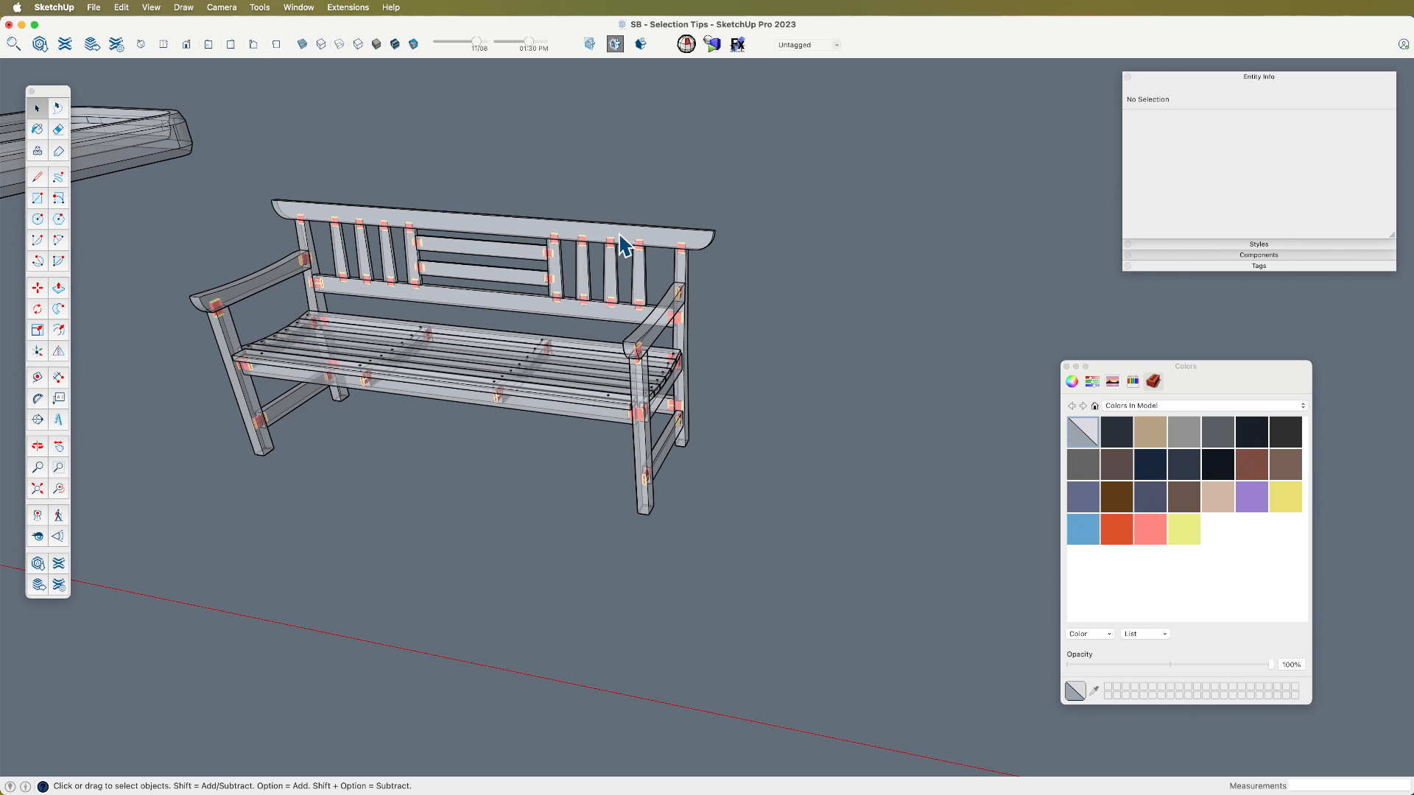
left_click_drag(608, 201, 766, 579)
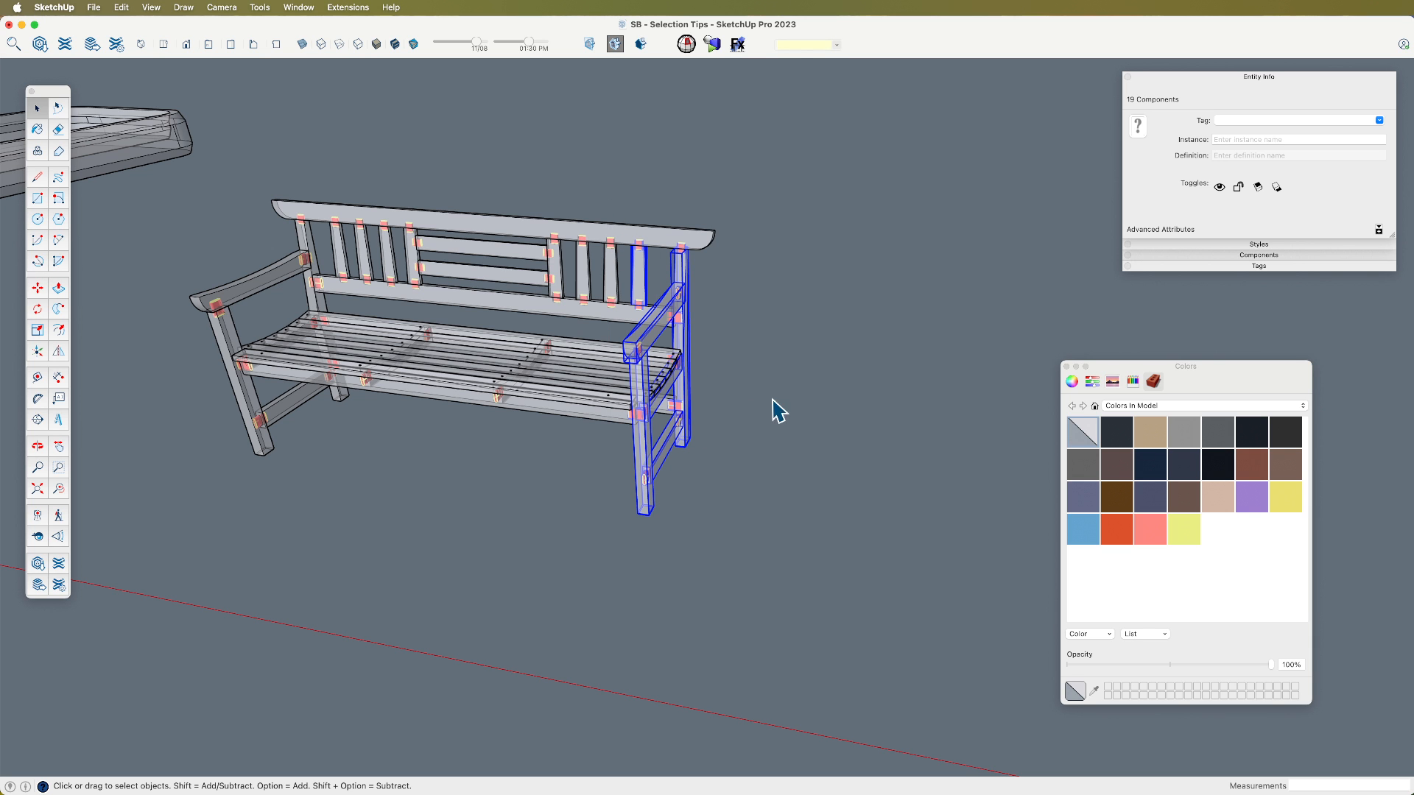
key("m")
left_click(751, 376)
key("alt")
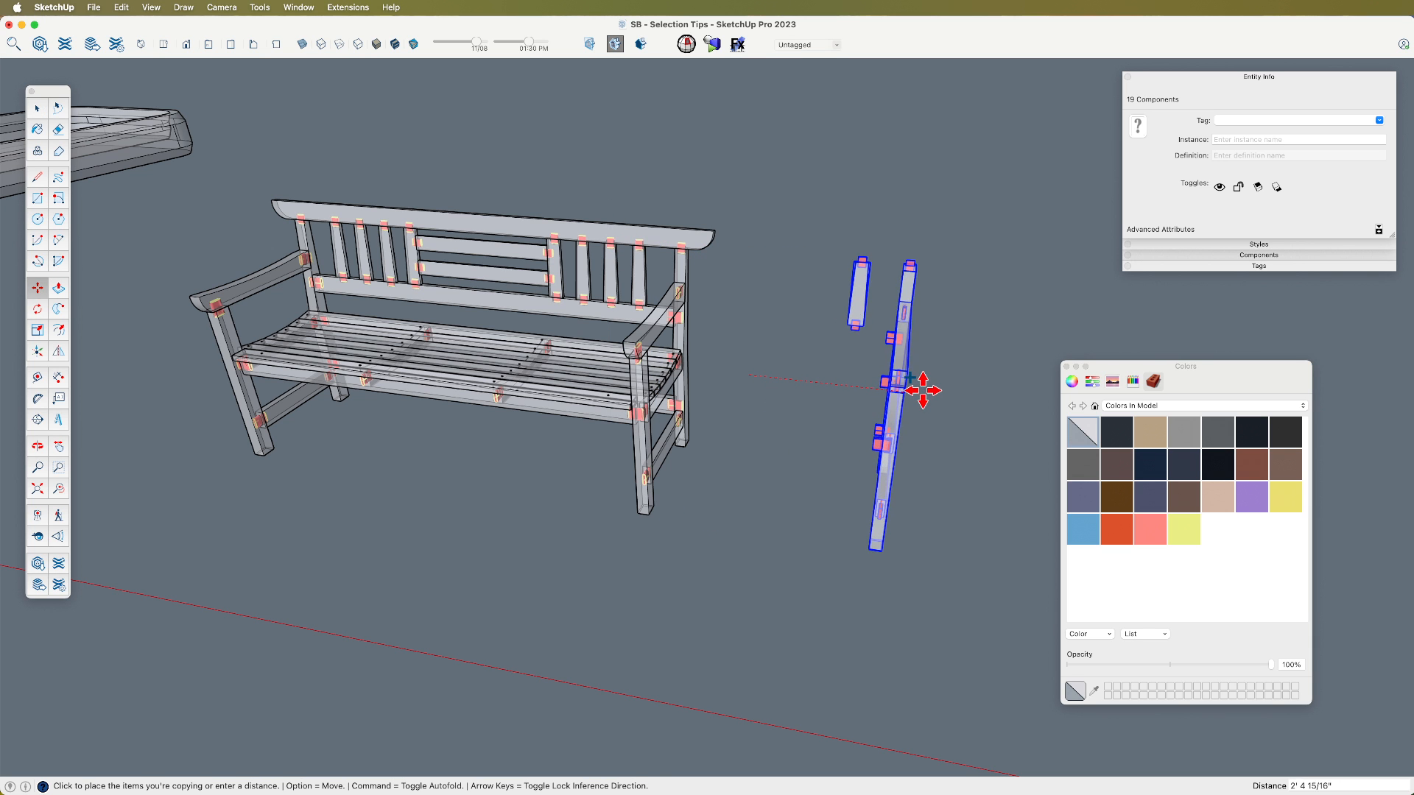
left_click(924, 389)
Step: Erase the stray back slat and its tenons from the copied end frame
mouse_move(867, 441)
middle_mouse_down()
mouse_move(593, 447)
mouse_move(656, 461)
middle_mouse_up()
key("e")
left_click_drag(679, 306, 673, 264)
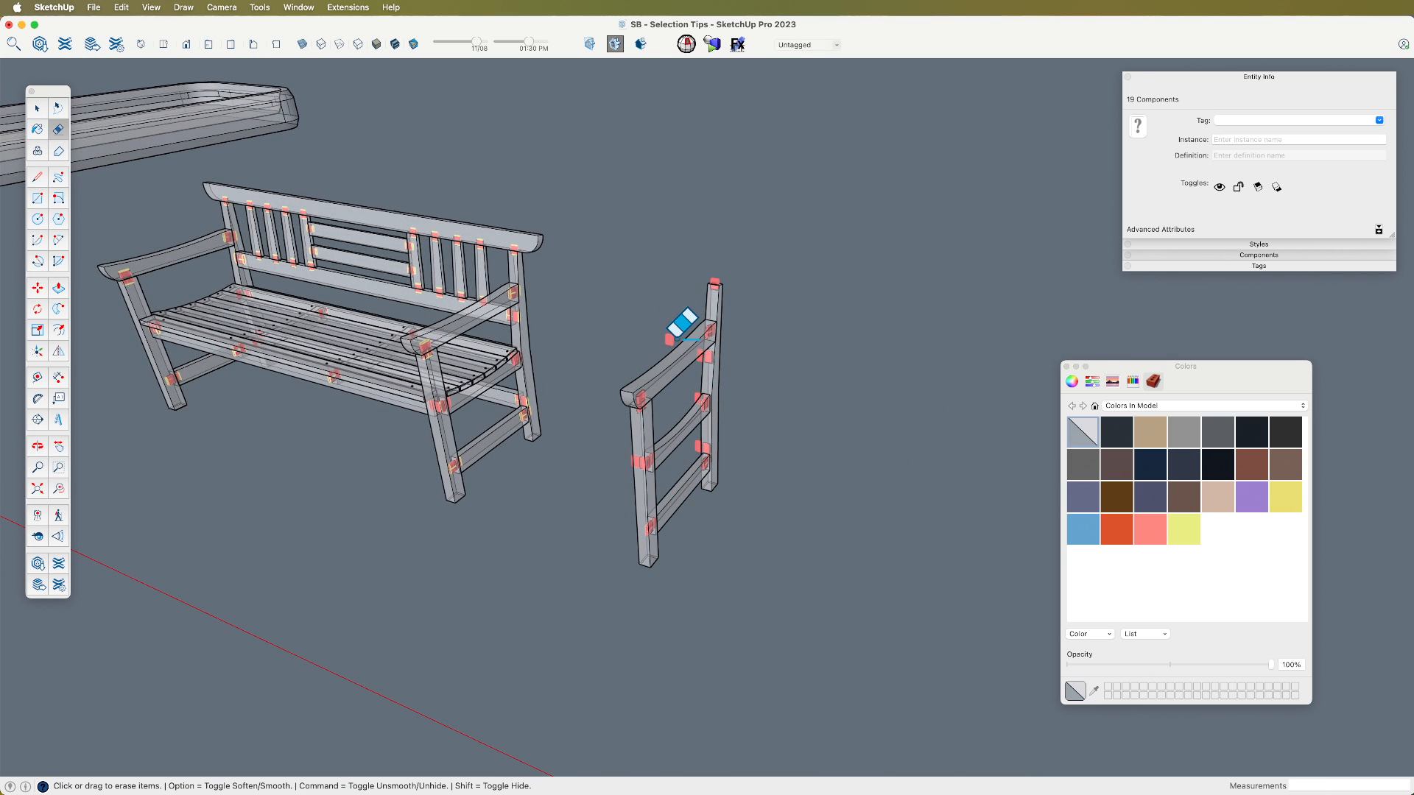
mouse_move(693, 361)
middle_mouse_down("shift")
mouse_move(729, 358)
mouse_move(581, 381)
mouse_move(714, 370)
middle_mouse_up("shift")
scroll(697, 382, "up", 2)
key("space")
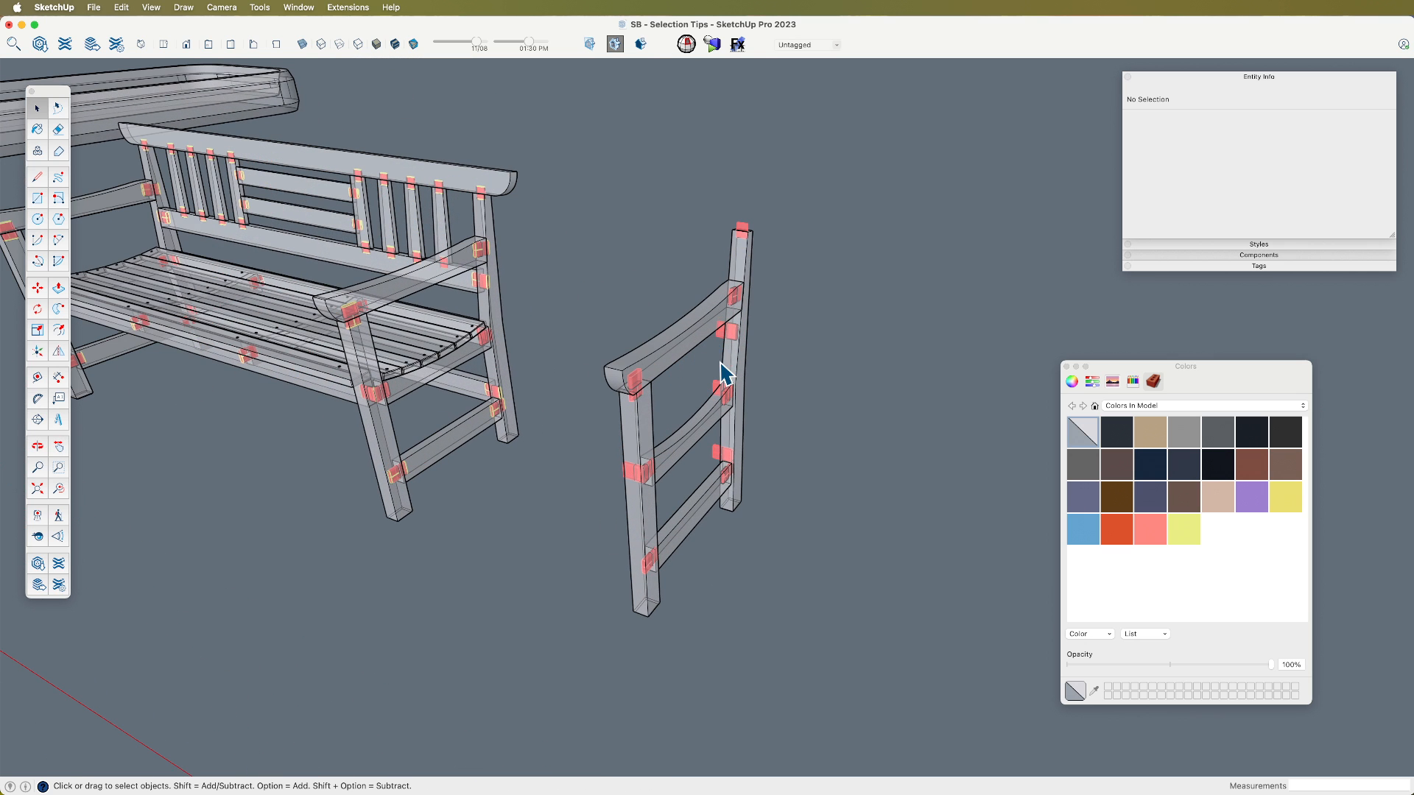
Step: Select the whole copied end frame, remove its wooden parts from the selection, and delete the remaining Dominos tenons
scroll(729, 356, "down", 2)
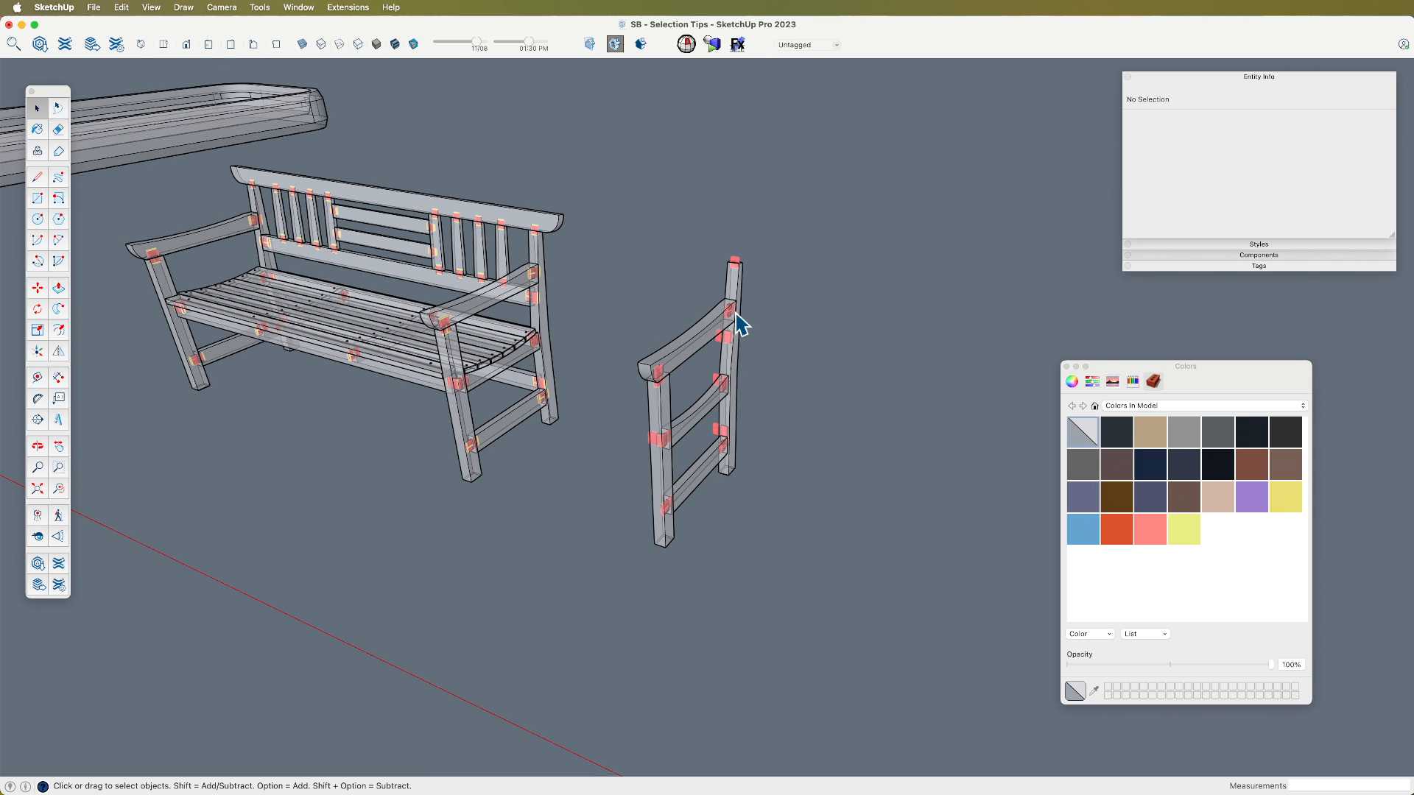
scroll(685, 391, "up", 1)
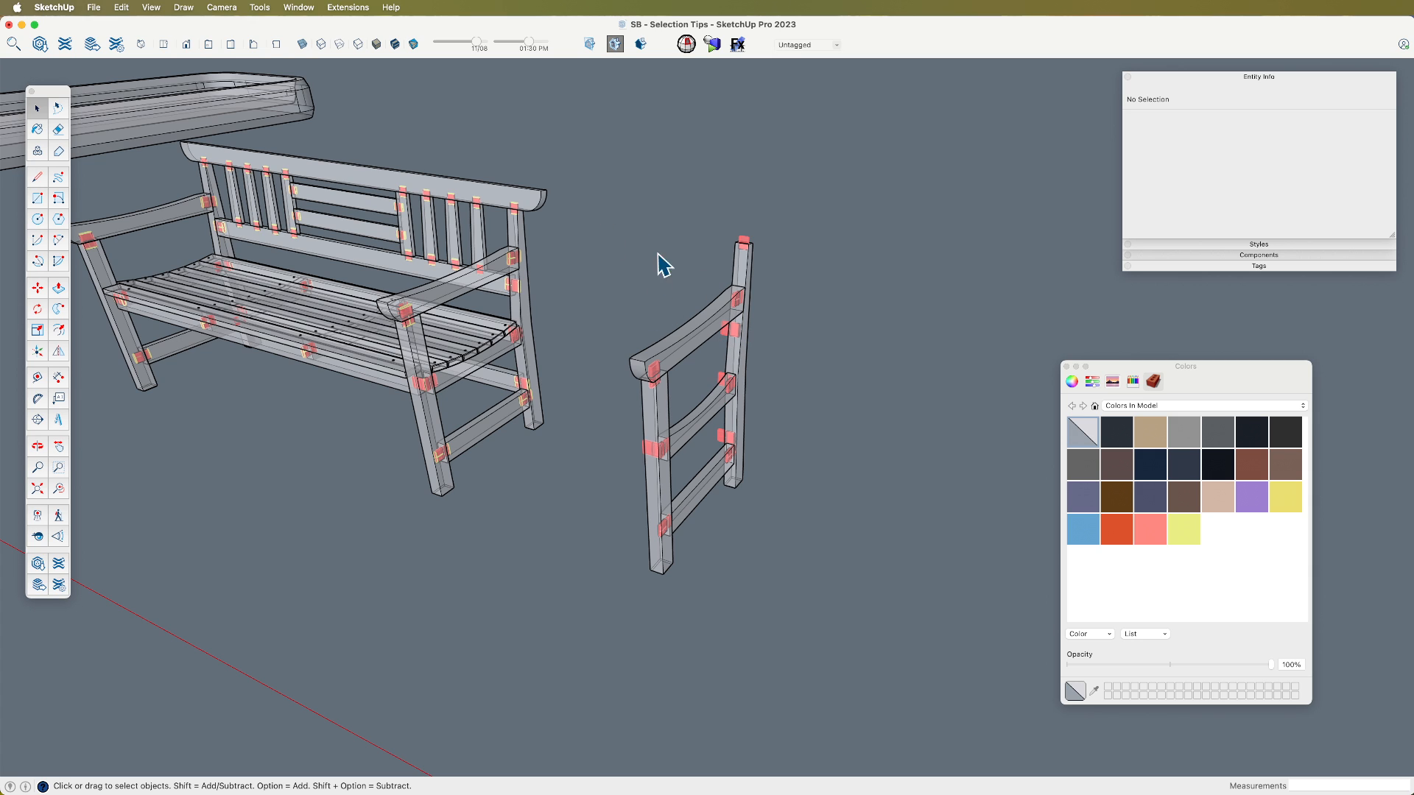
left_click_drag(720, 212, 744, 361)
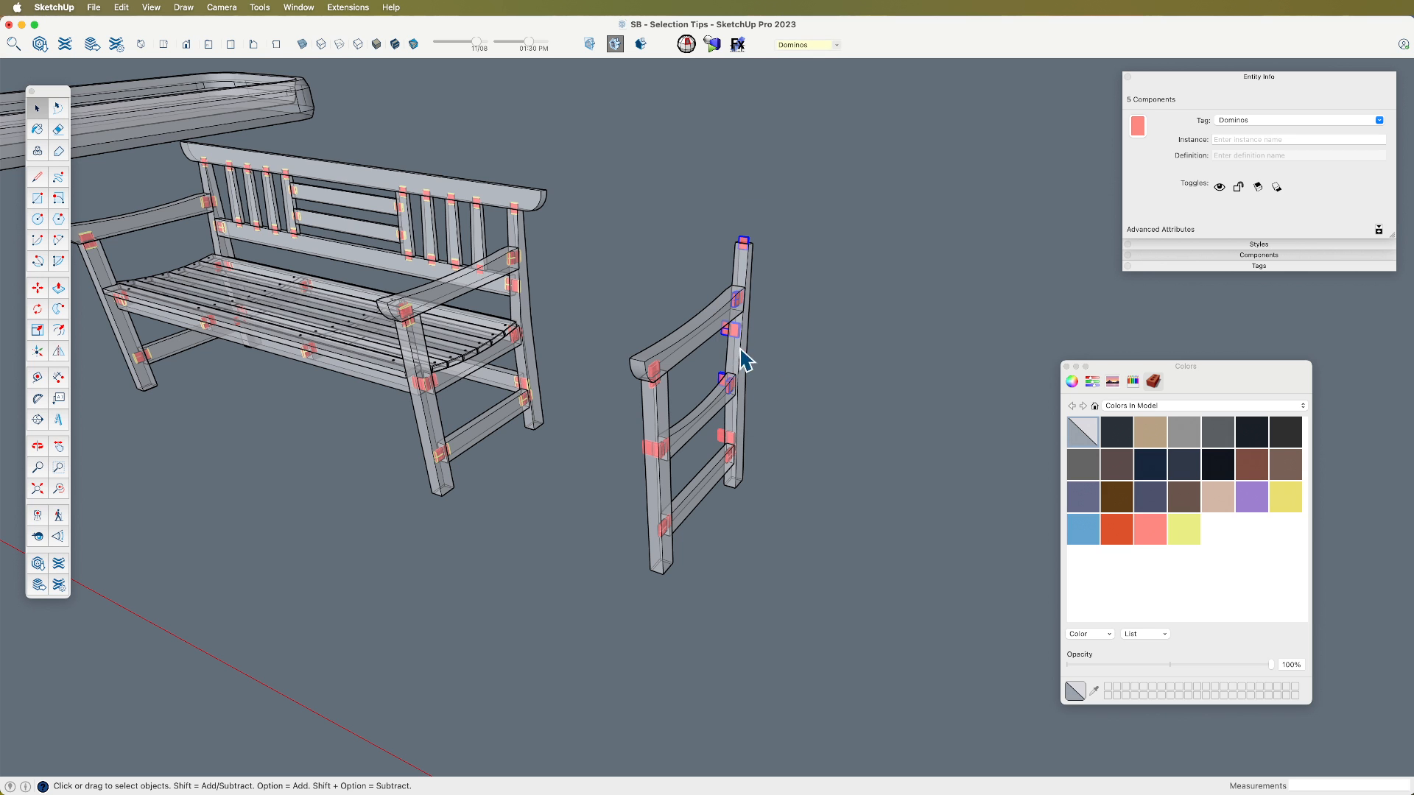
left_click_drag(608, 217, 846, 580)
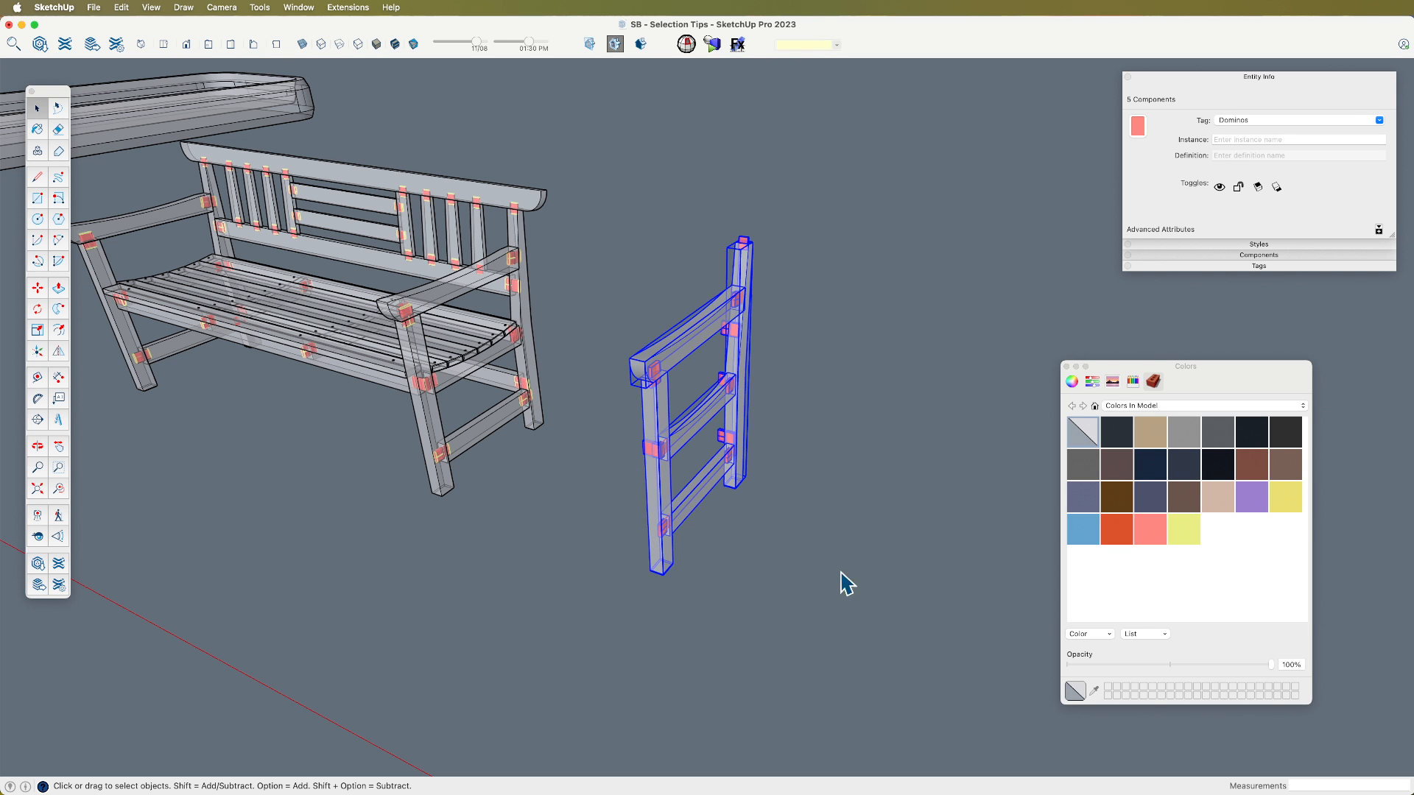
middle_click_drag(786, 467, 751, 479)
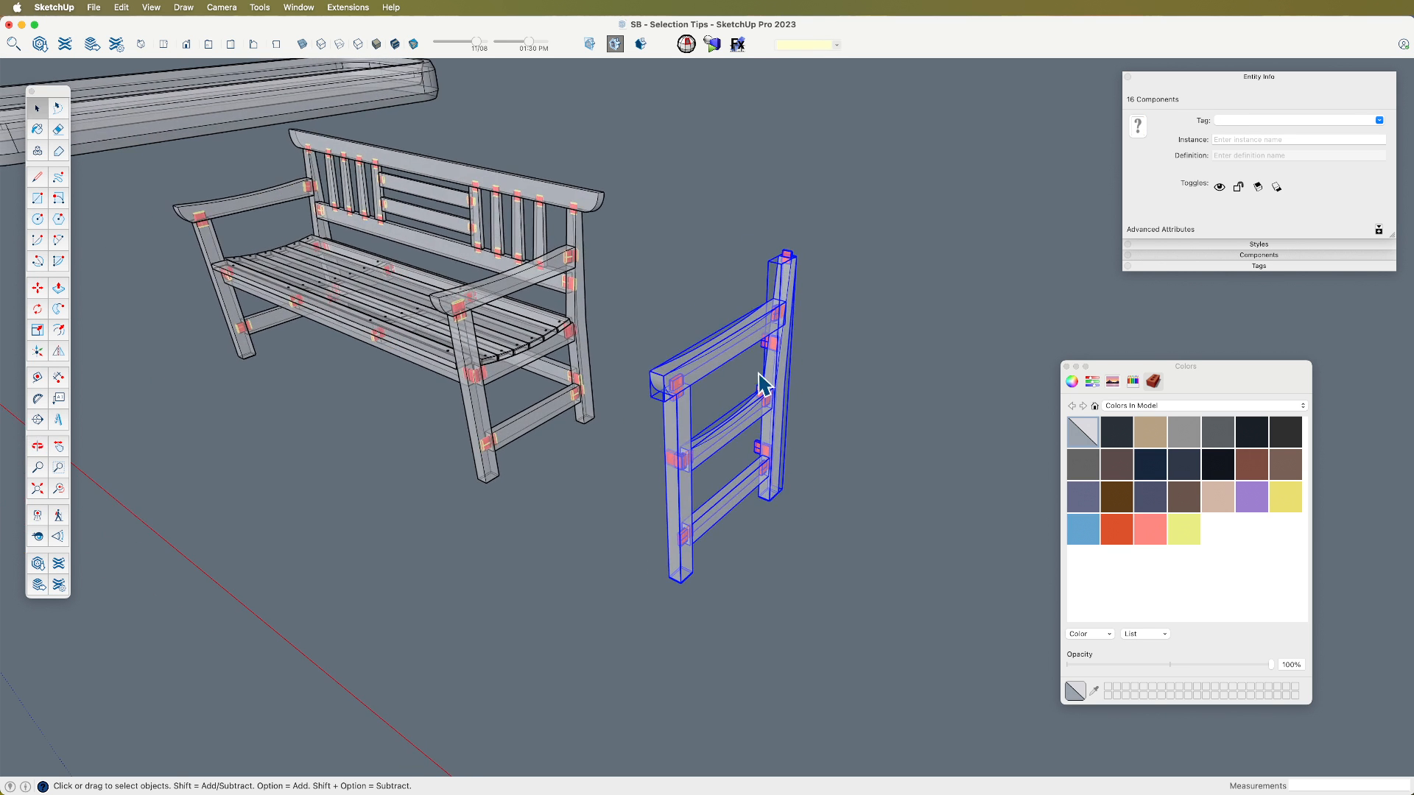
left_click(731, 356, "shift")
left_click(772, 388, "shift")
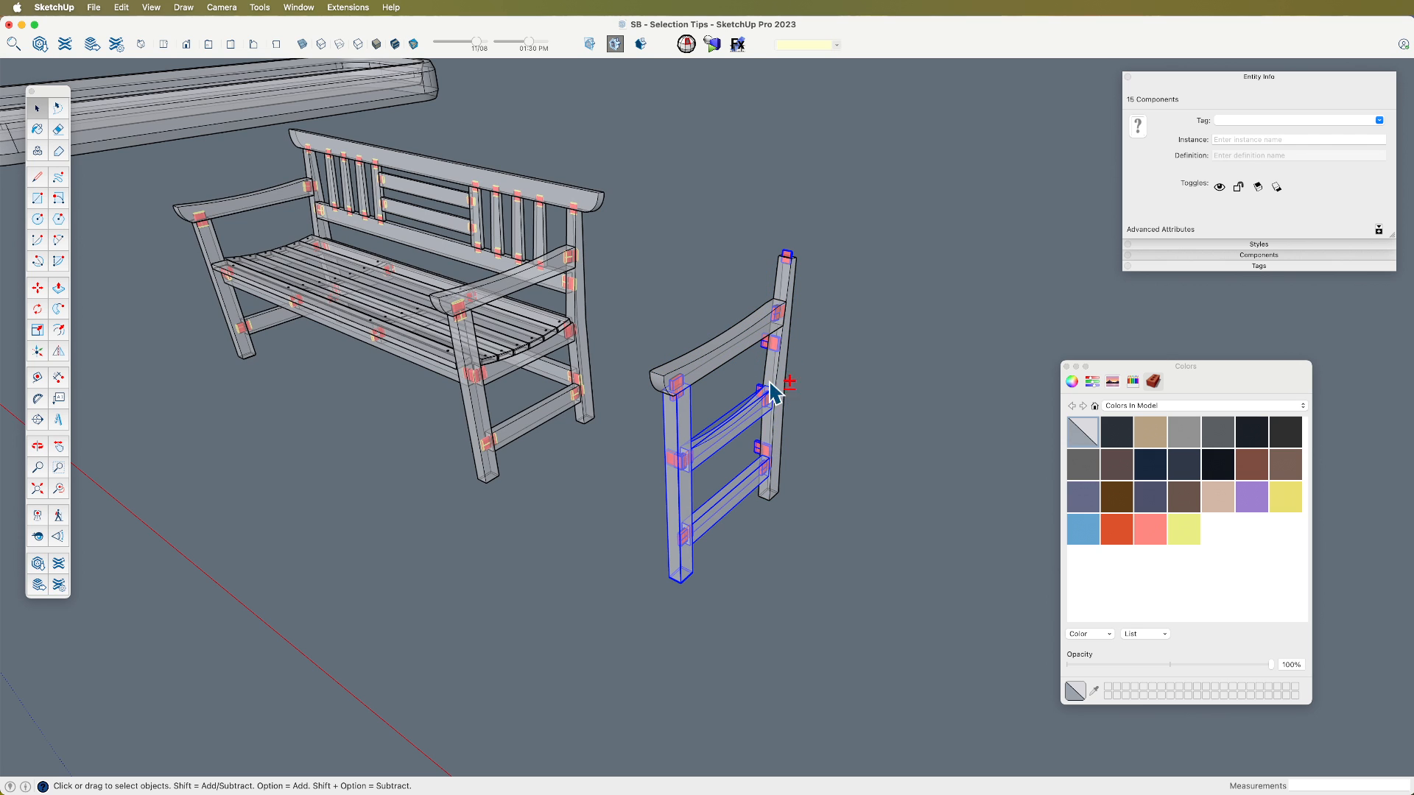
left_click(744, 434, "shift")
left_click(736, 505, "shift")
left_click(690, 497, "shift")
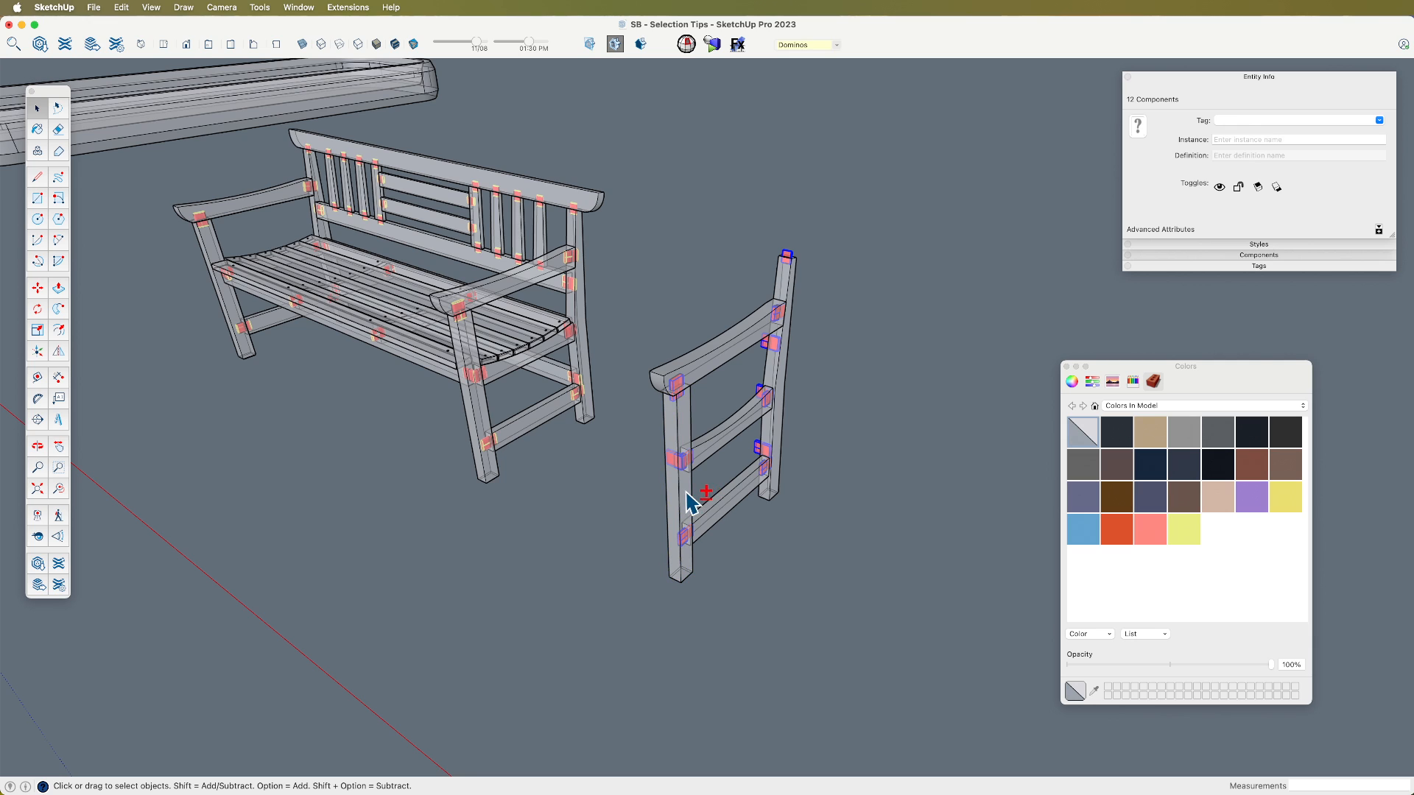
left_click(720, 399)
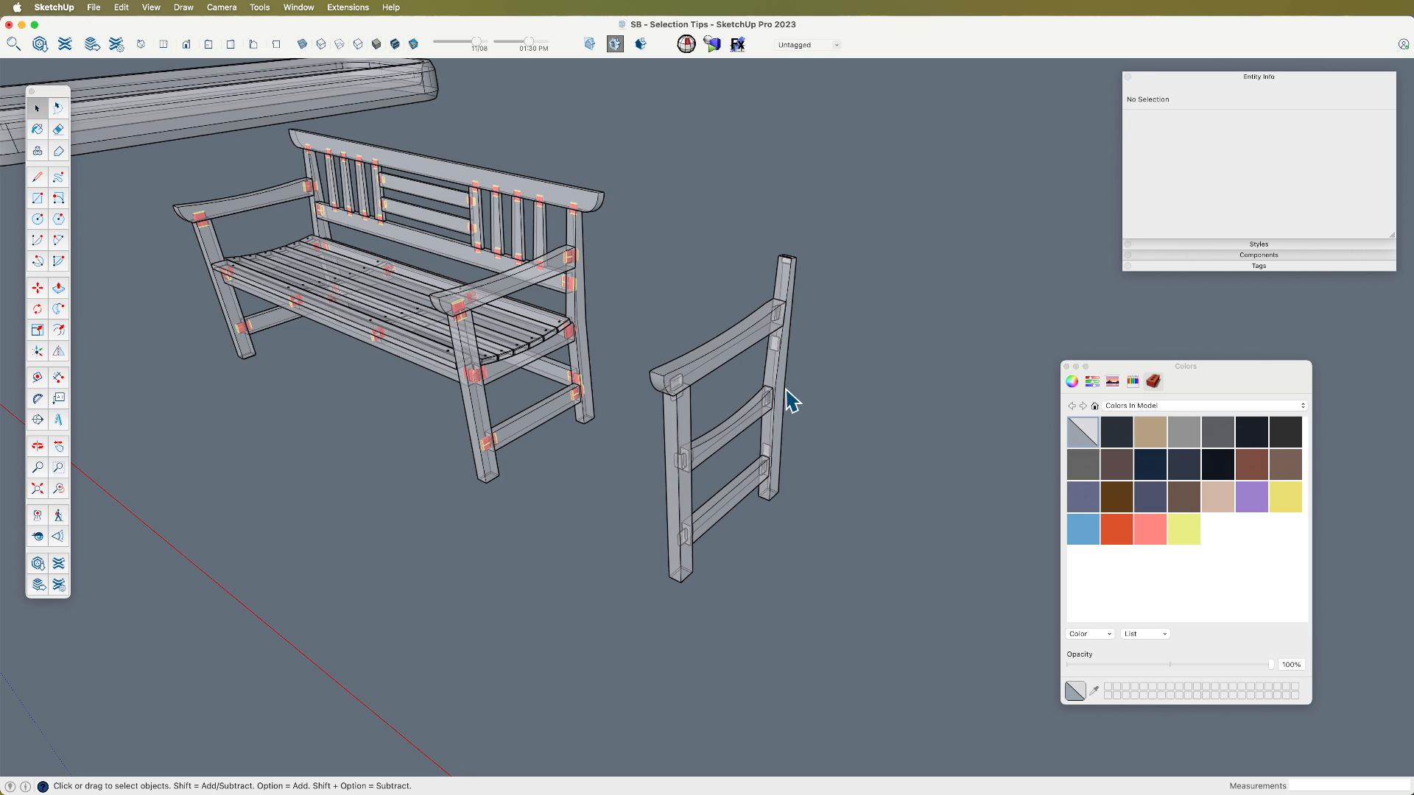
Step: Select the copied end frame's wooden components, explode them into loose geometry, and clear the selection
scroll(787, 440, "up", 4)
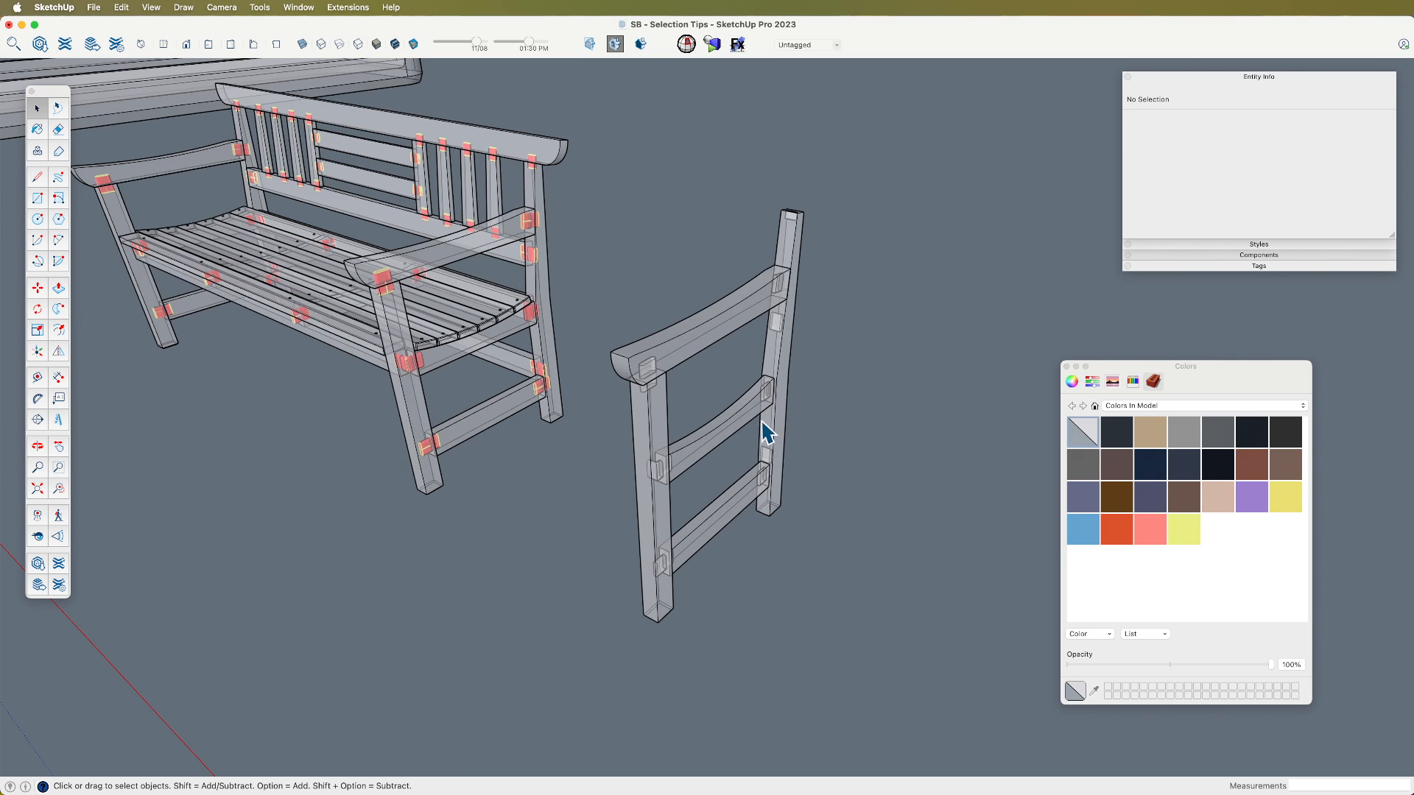
middle_click_drag(760, 429, 763, 378)
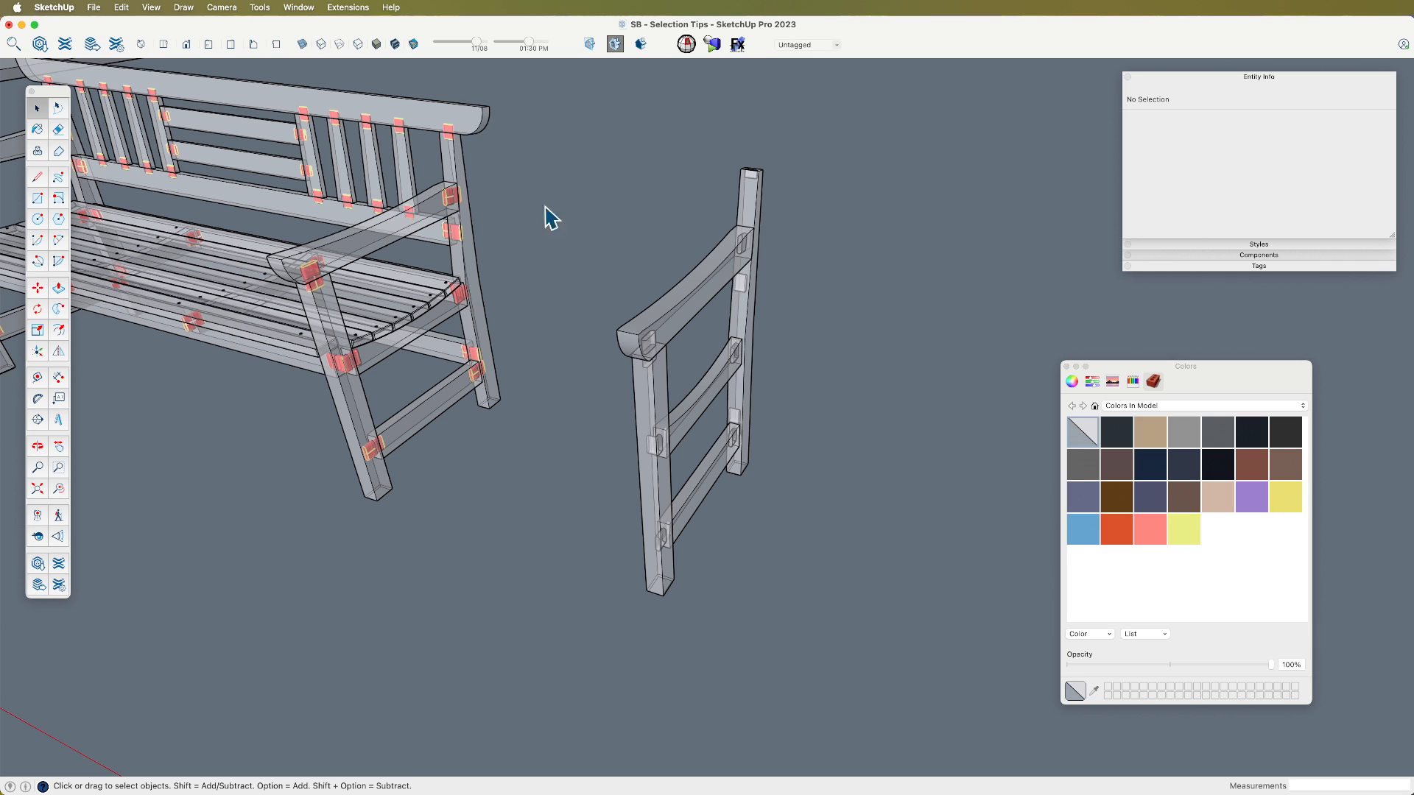
left_click(709, 293)
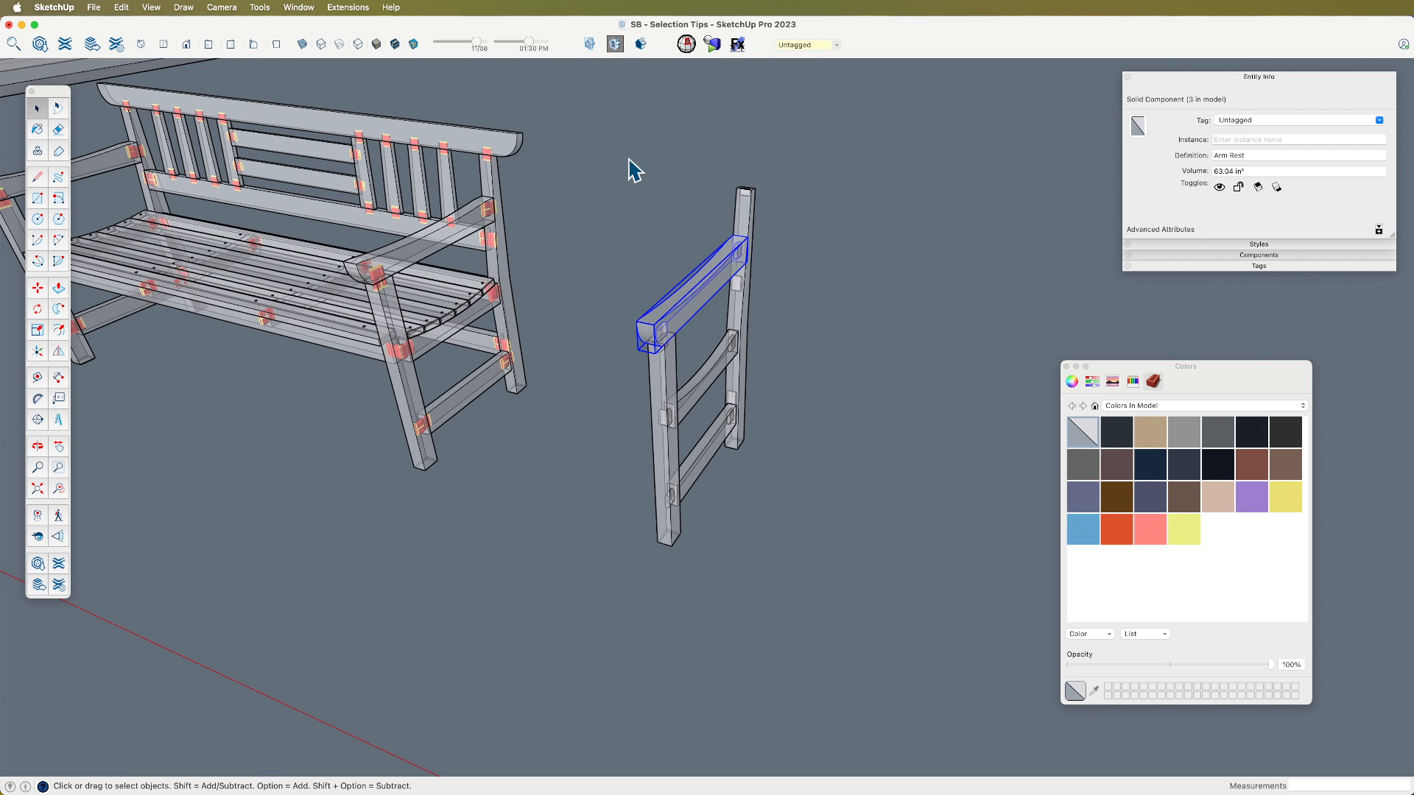
left_click_drag(602, 146, 854, 565)
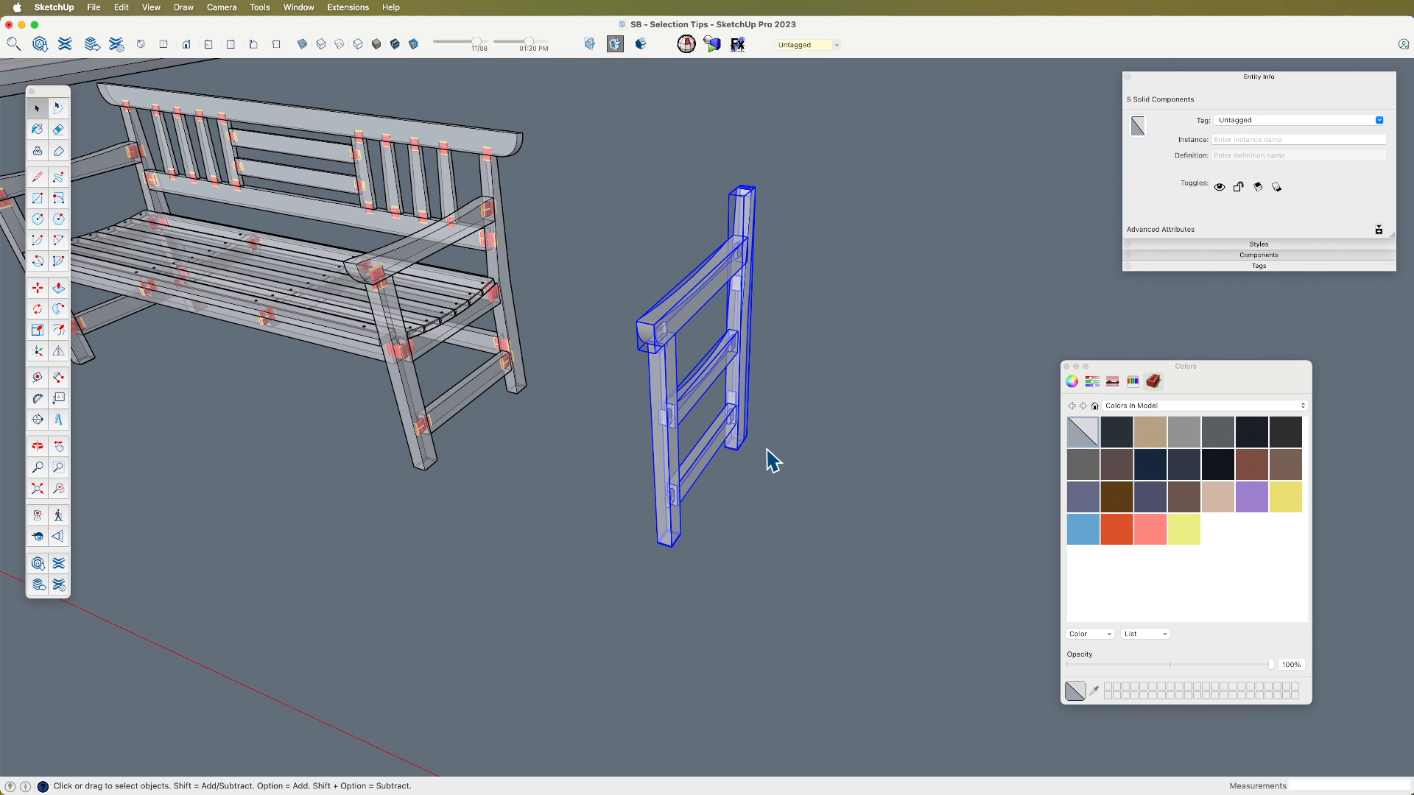
scroll(679, 427, "up", 3)
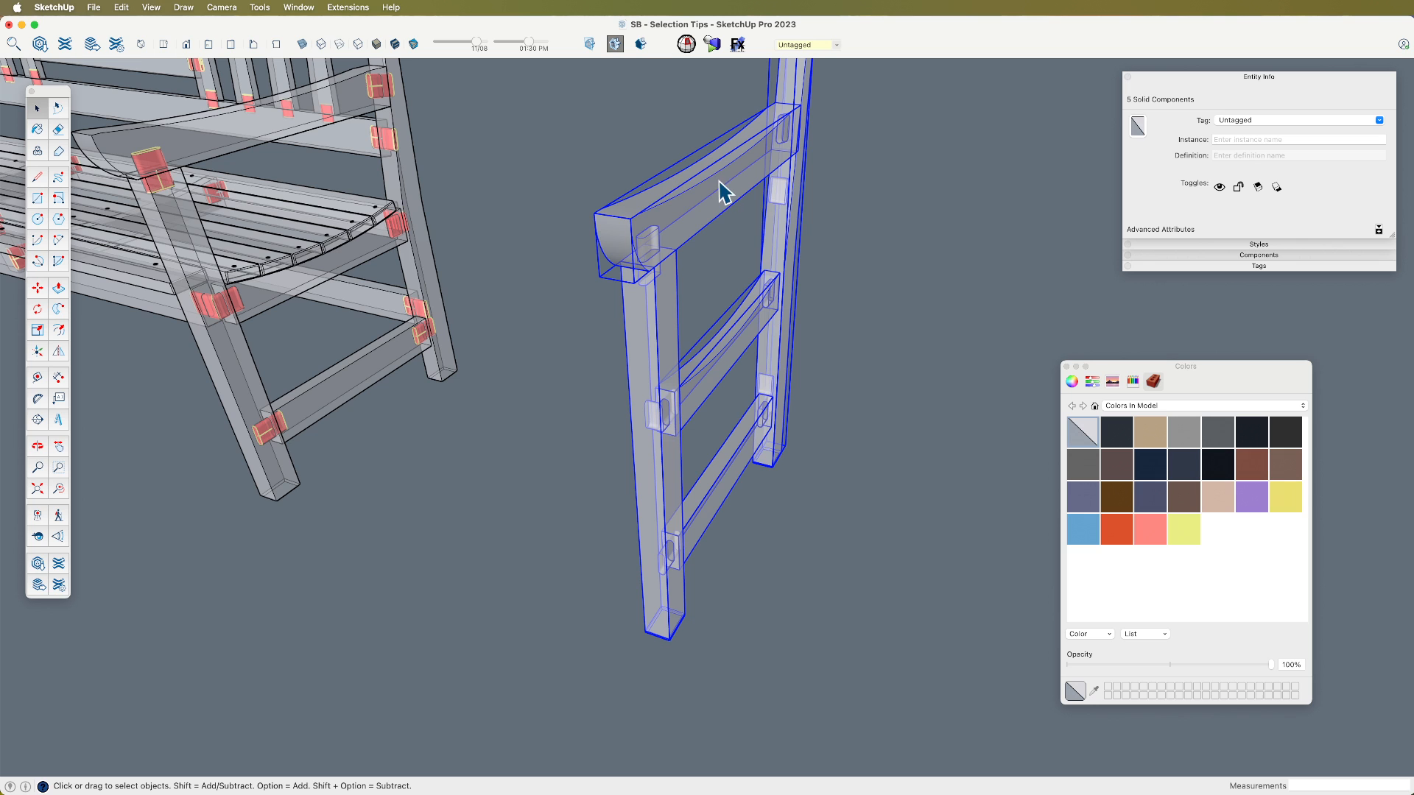
scroll(647, 324, "down", 3)
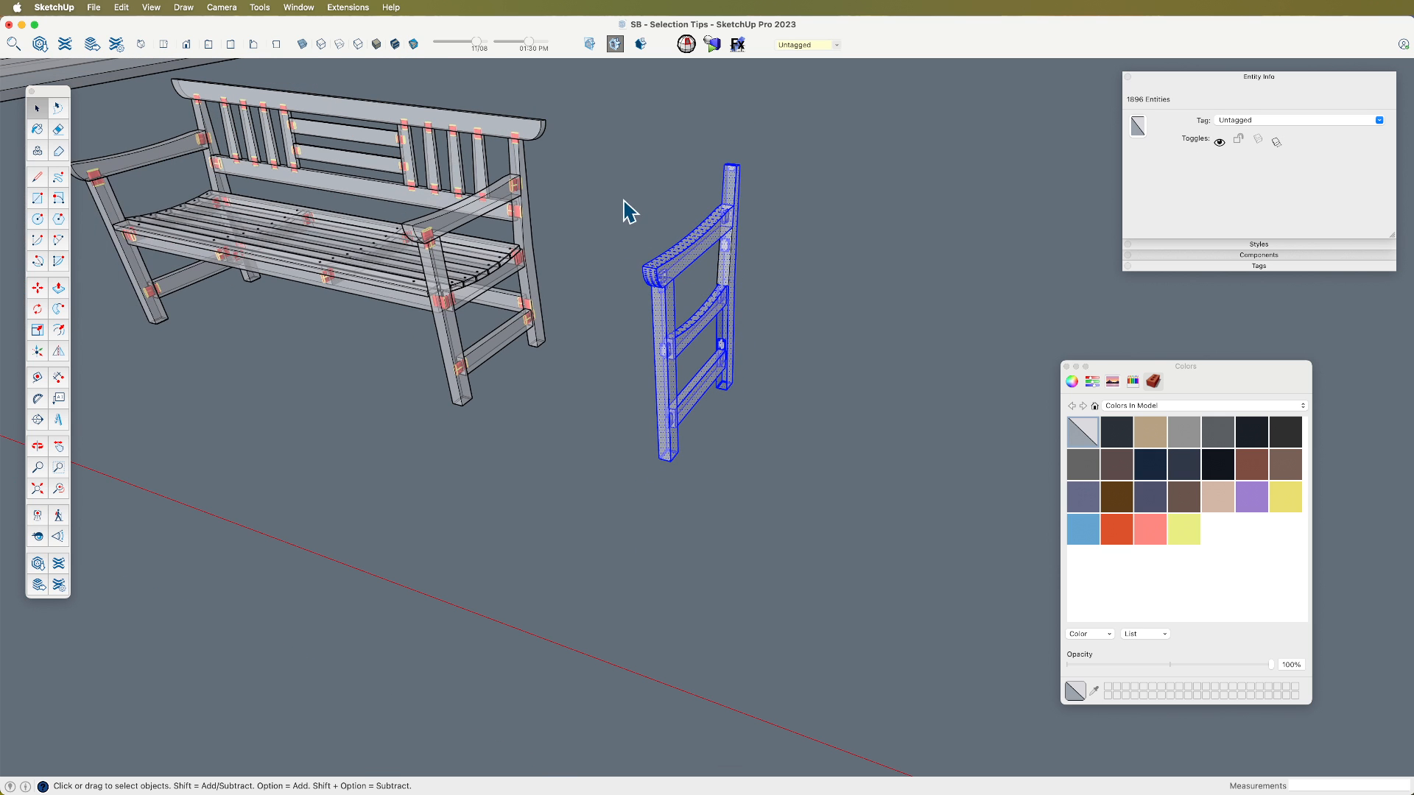
left_click_drag(613, 144, 839, 530)
scroll(743, 324, "up", 5)
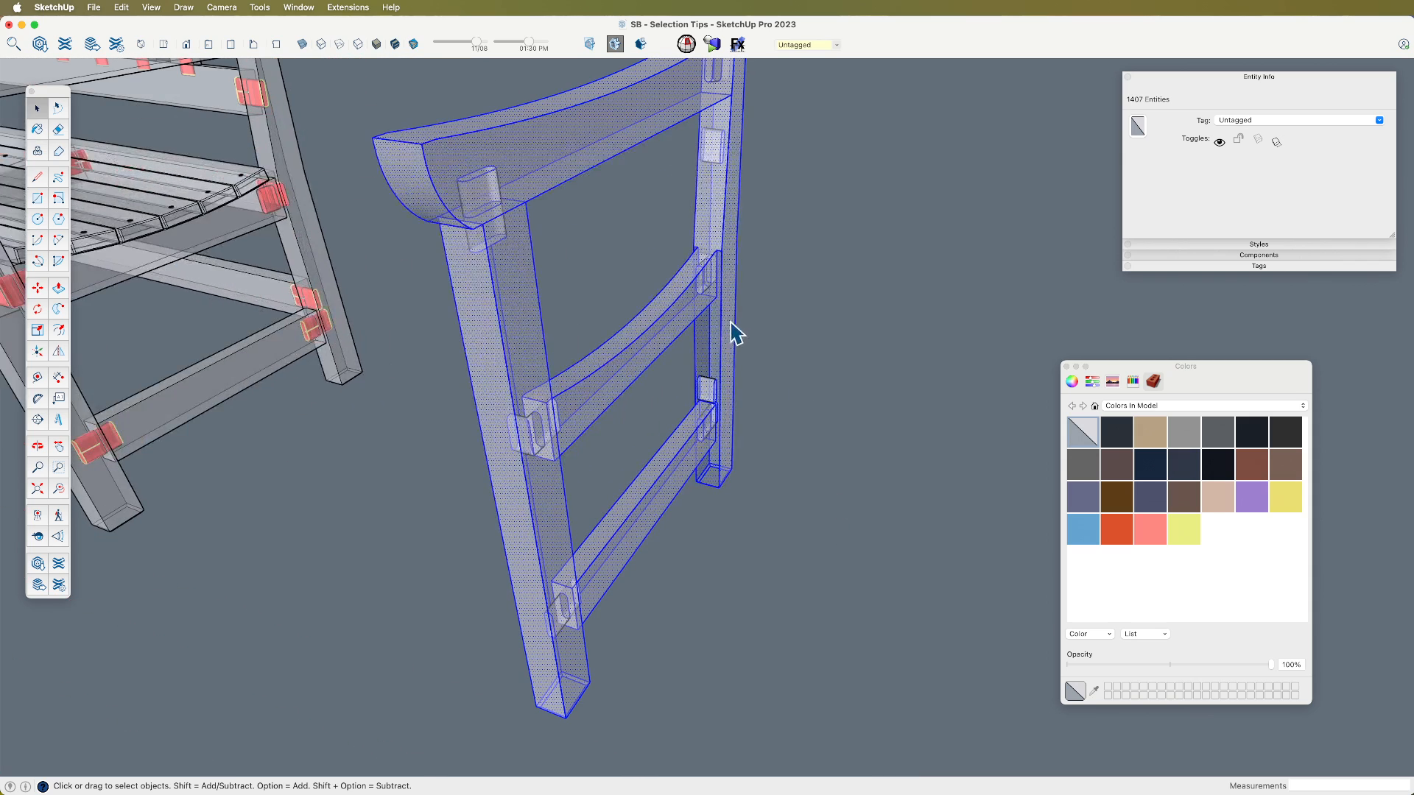
scroll(725, 264, "up", 5)
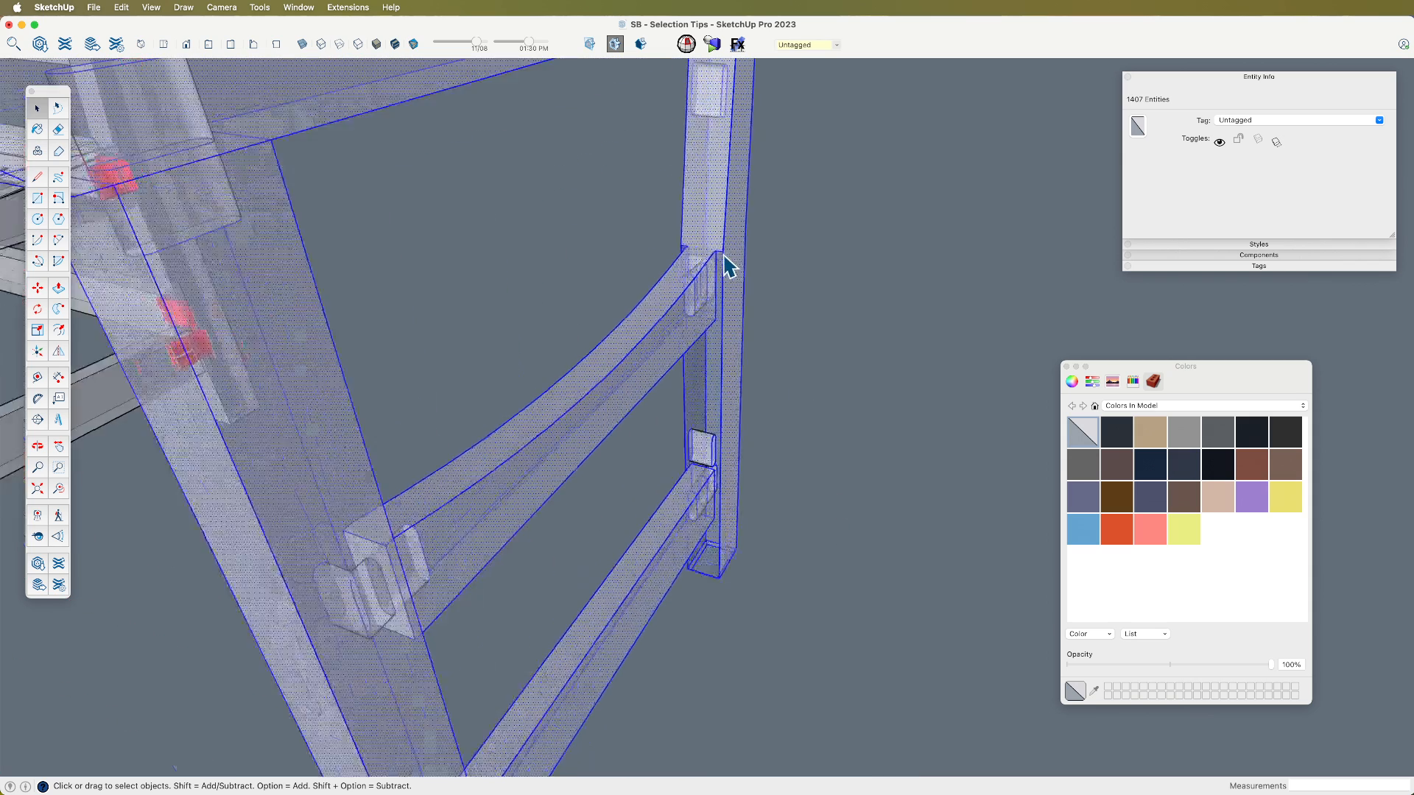
left_click(773, 415)
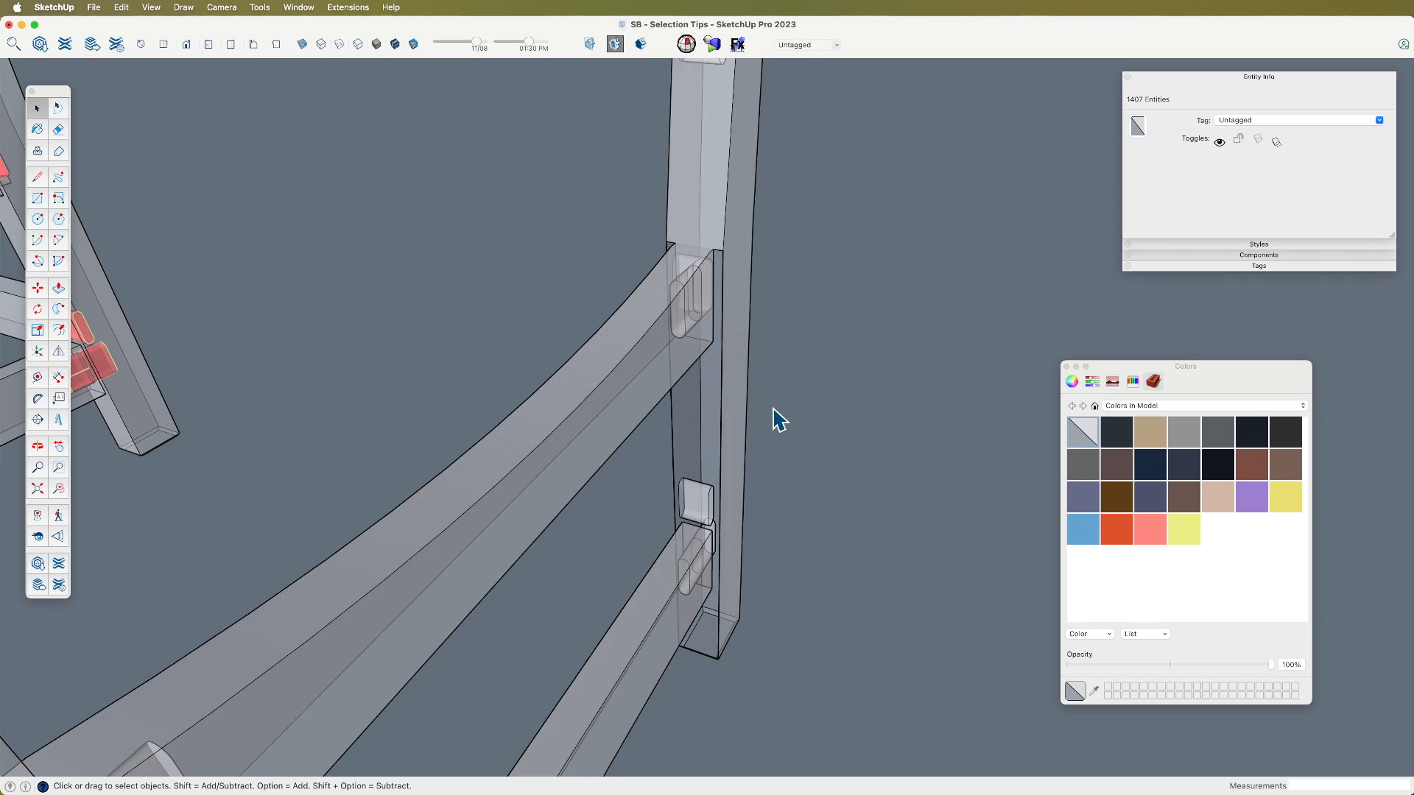
Step: Turn off X-ray display and draw a line about 1/4" long at the curved rail's rear end to close the back leg's missing face
middle_click_drag(708, 398, 598, 413)
scroll(598, 414, "up", 2)
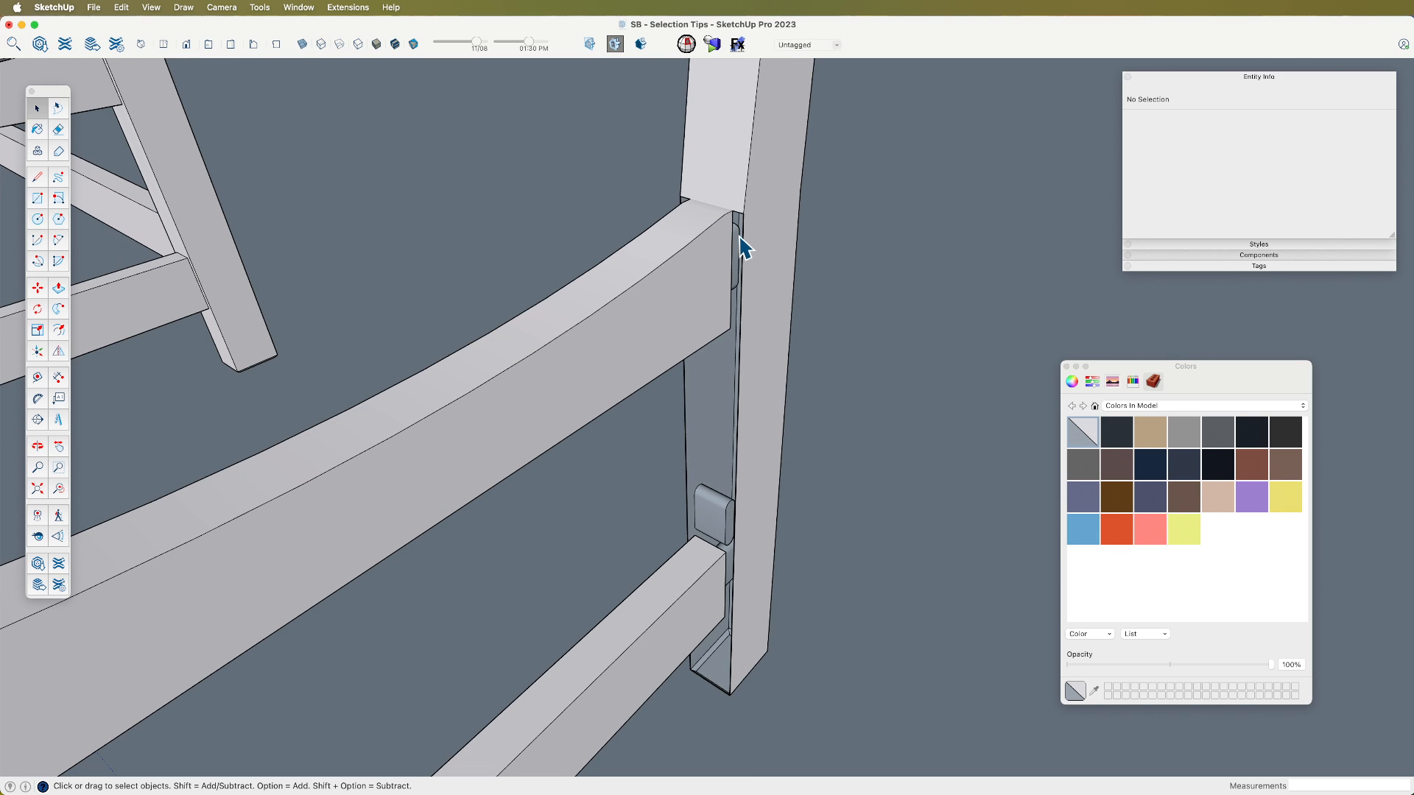
key("l")
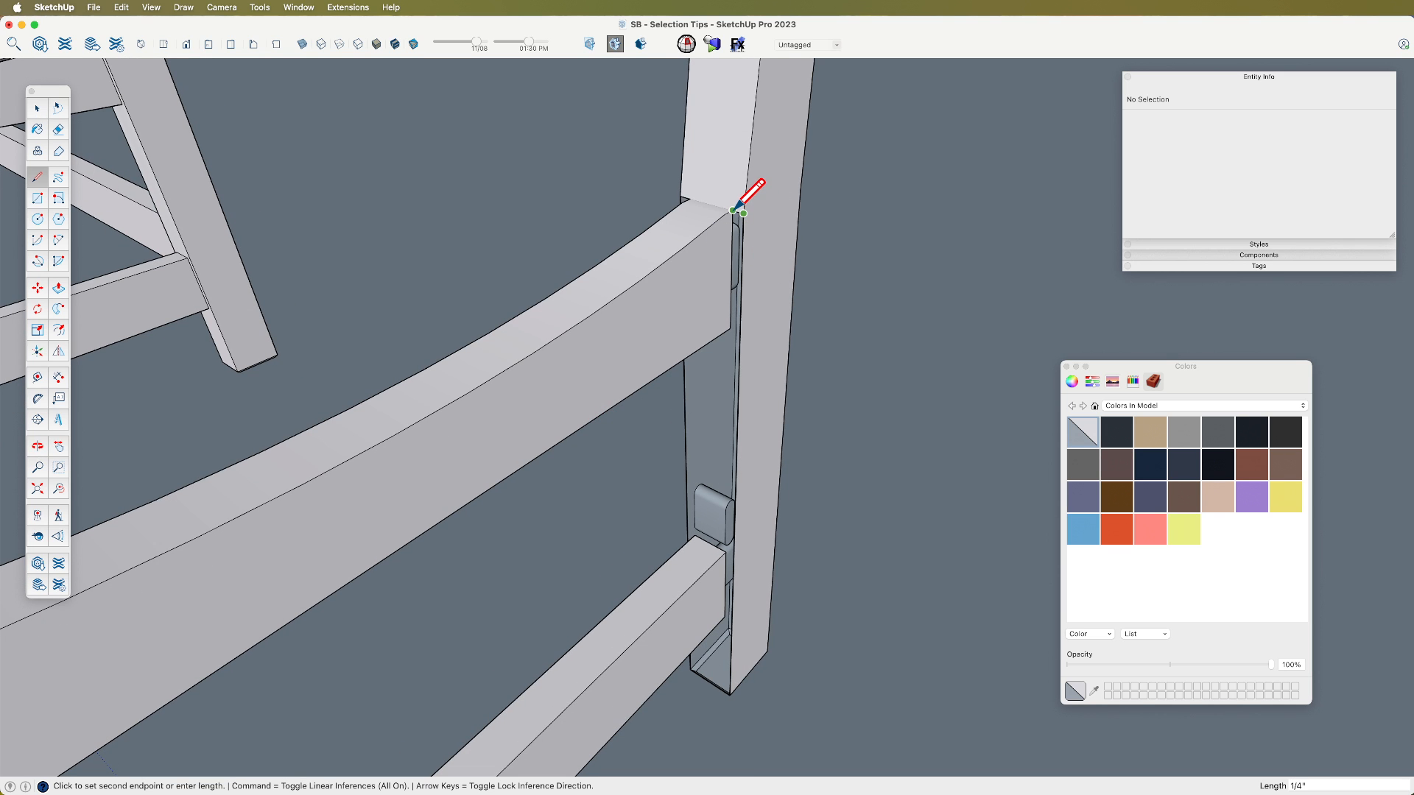
key("space")
left_click(727, 393)
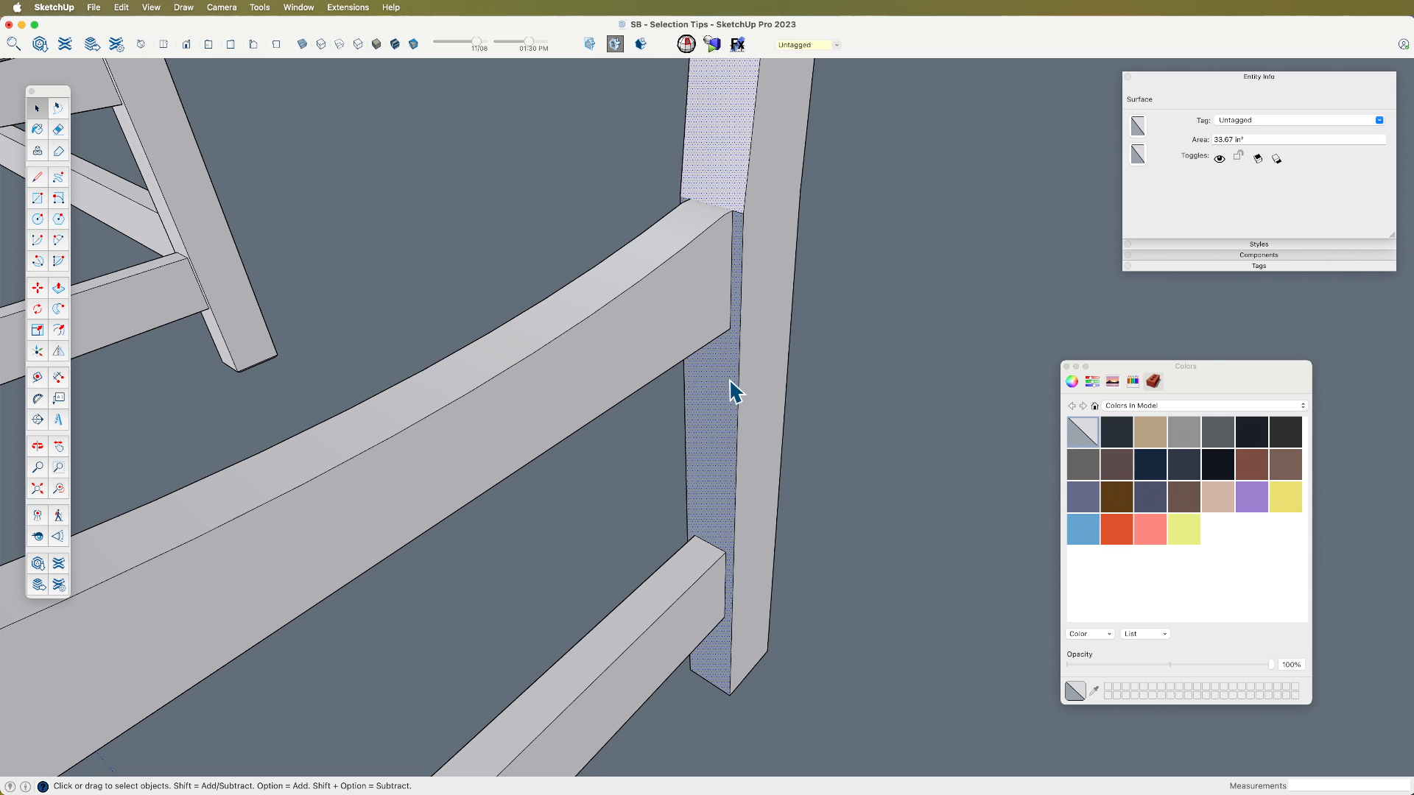
Step: Show hidden geometry and reverse the back leg's inner face below the curved middle rail
scroll(734, 392, "down", 3)
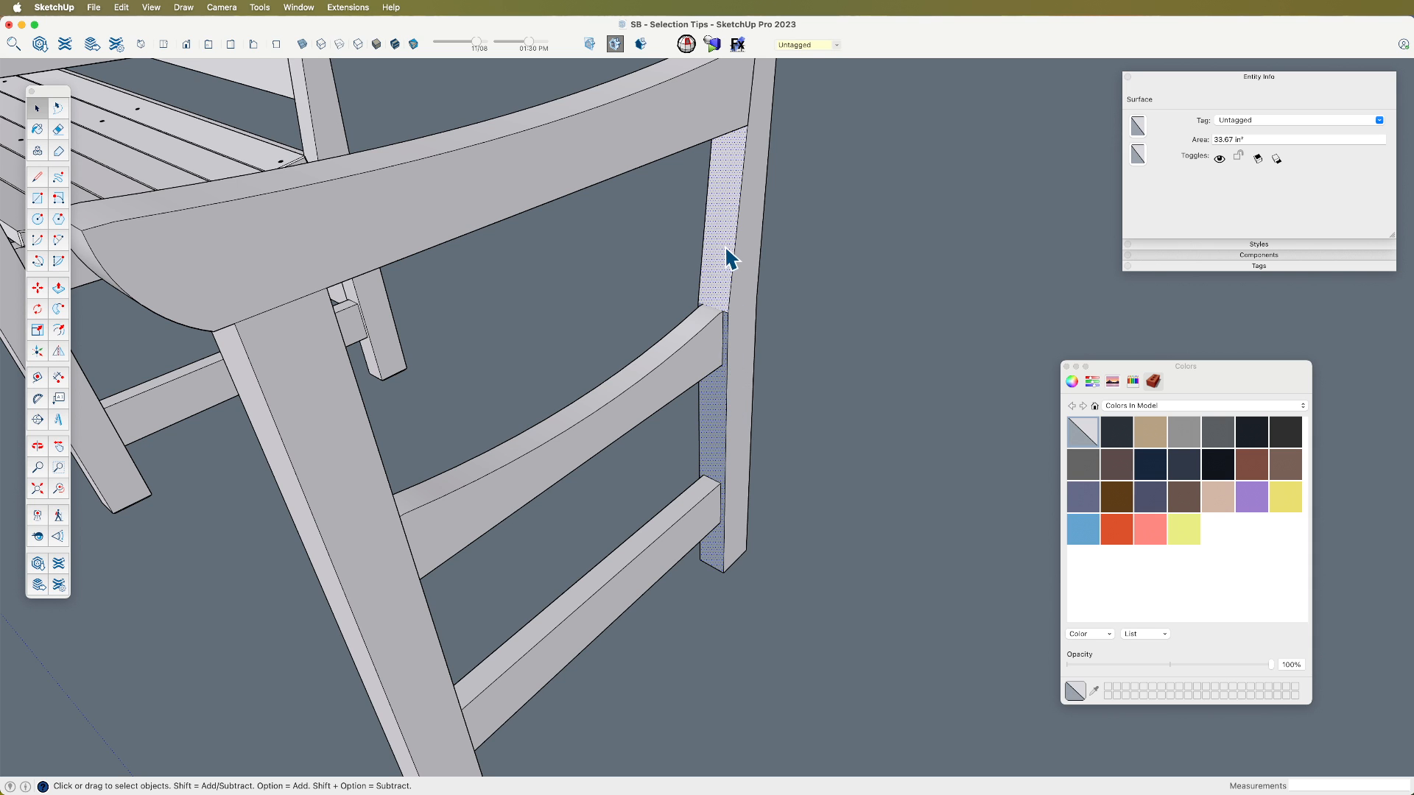
scroll(718, 408, "up", 3)
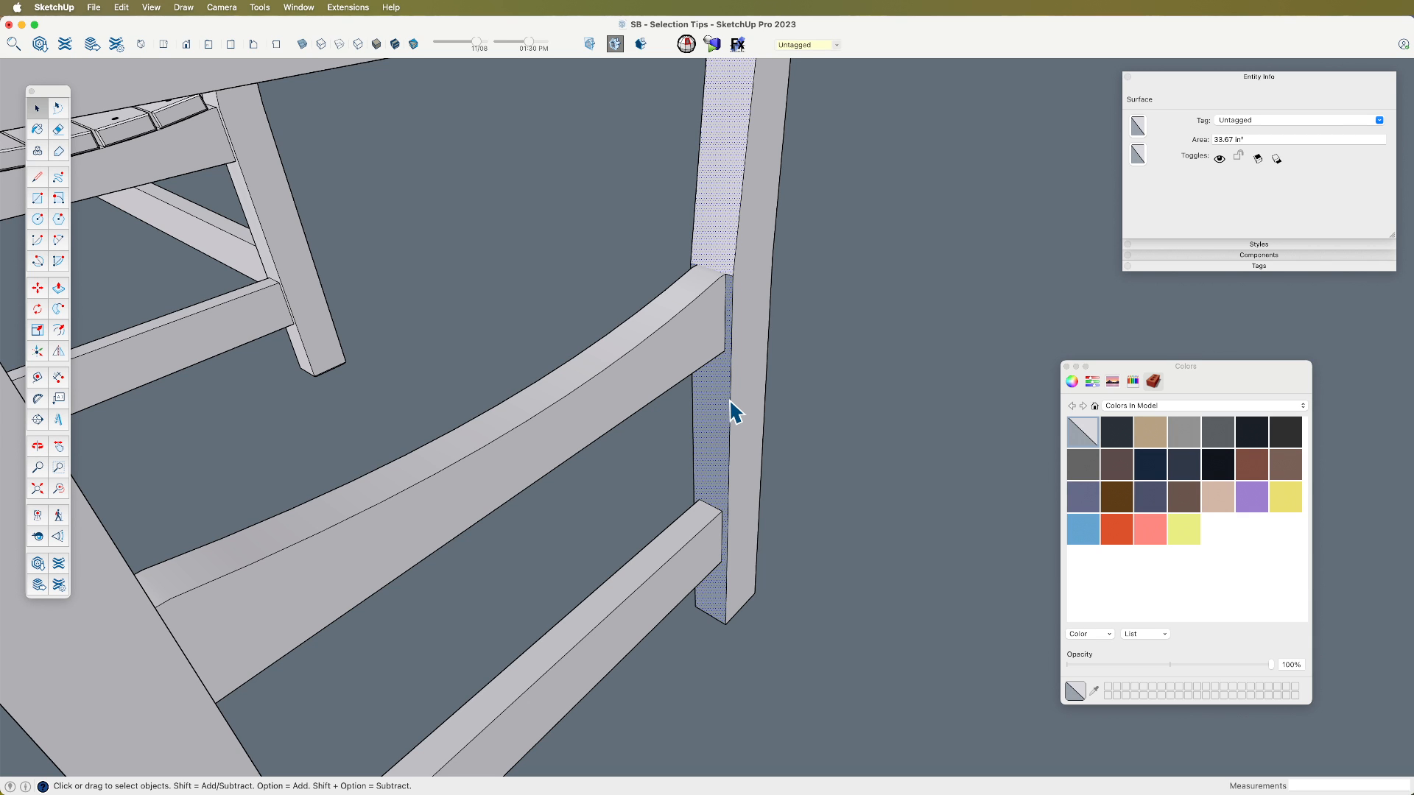
key("shift+h")
key("shift+h")
scroll(724, 274, "up", 2)
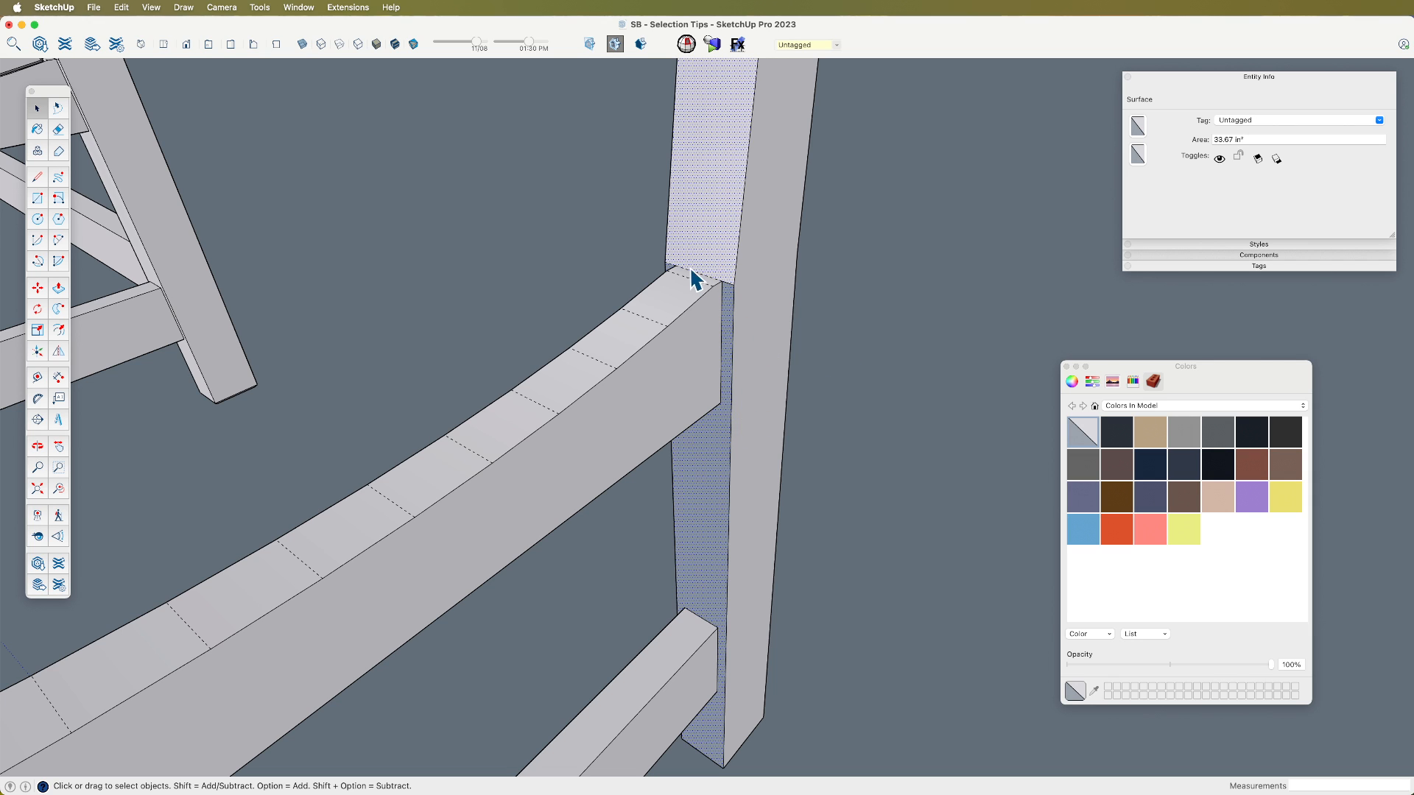
left_click(712, 438)
left_click(714, 465)
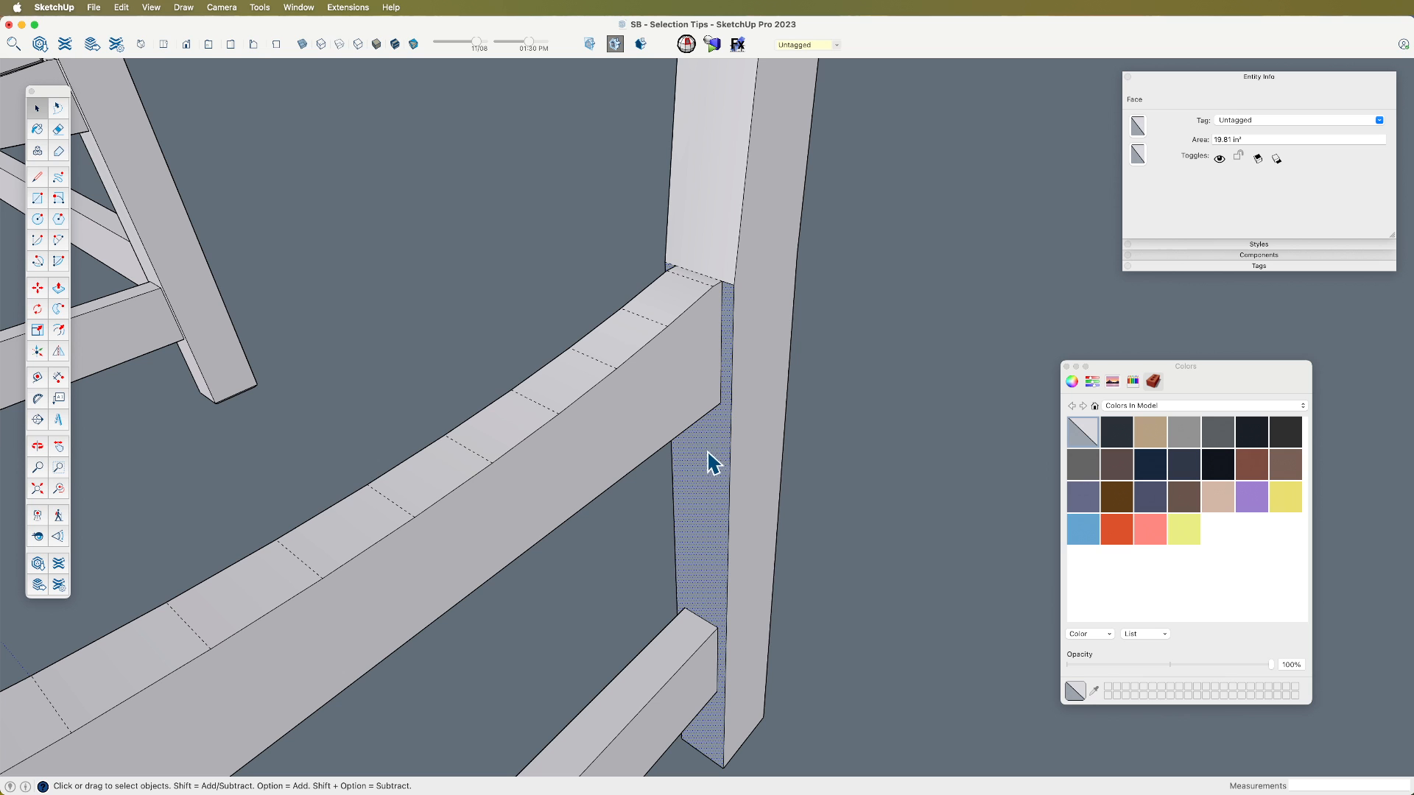
right_click(711, 430)
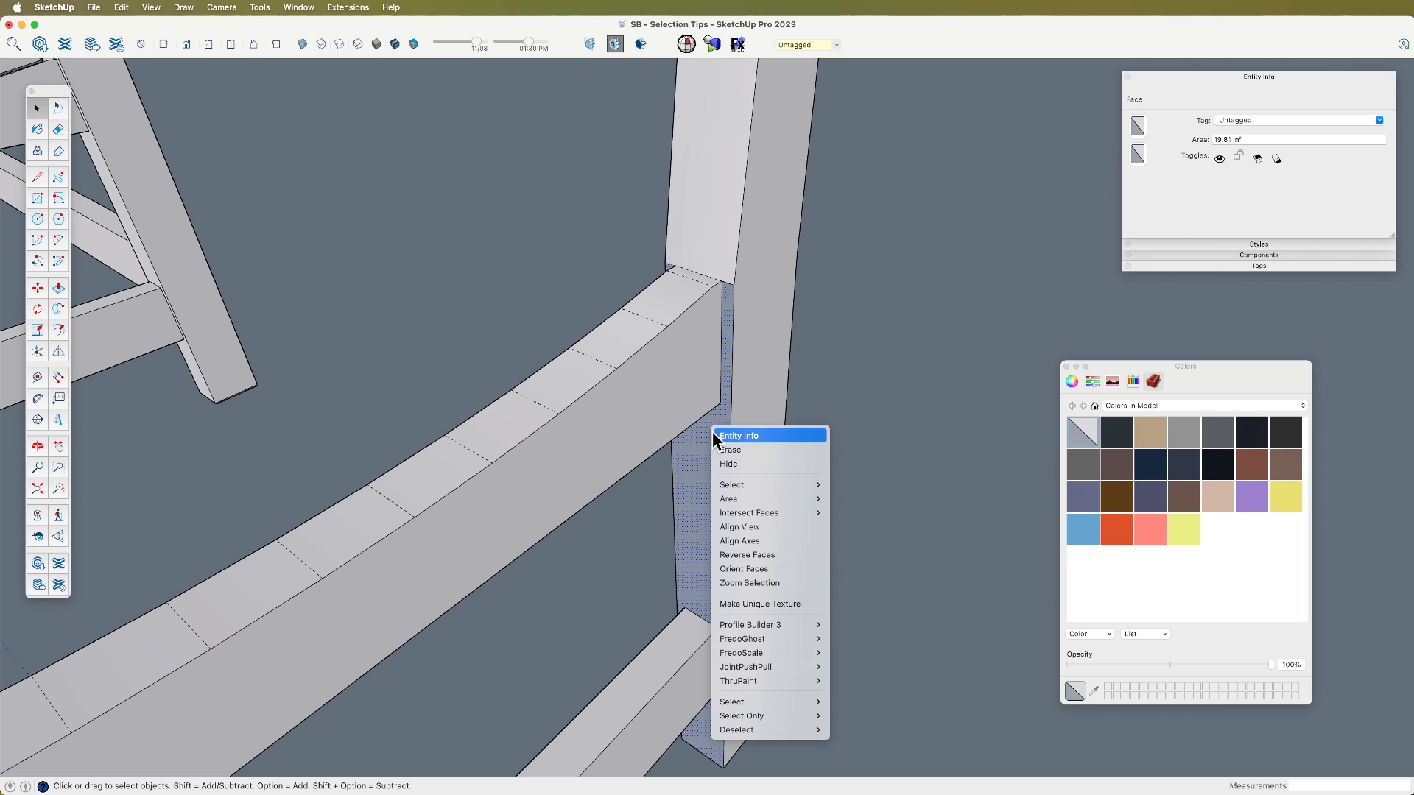
left_click(756, 555)
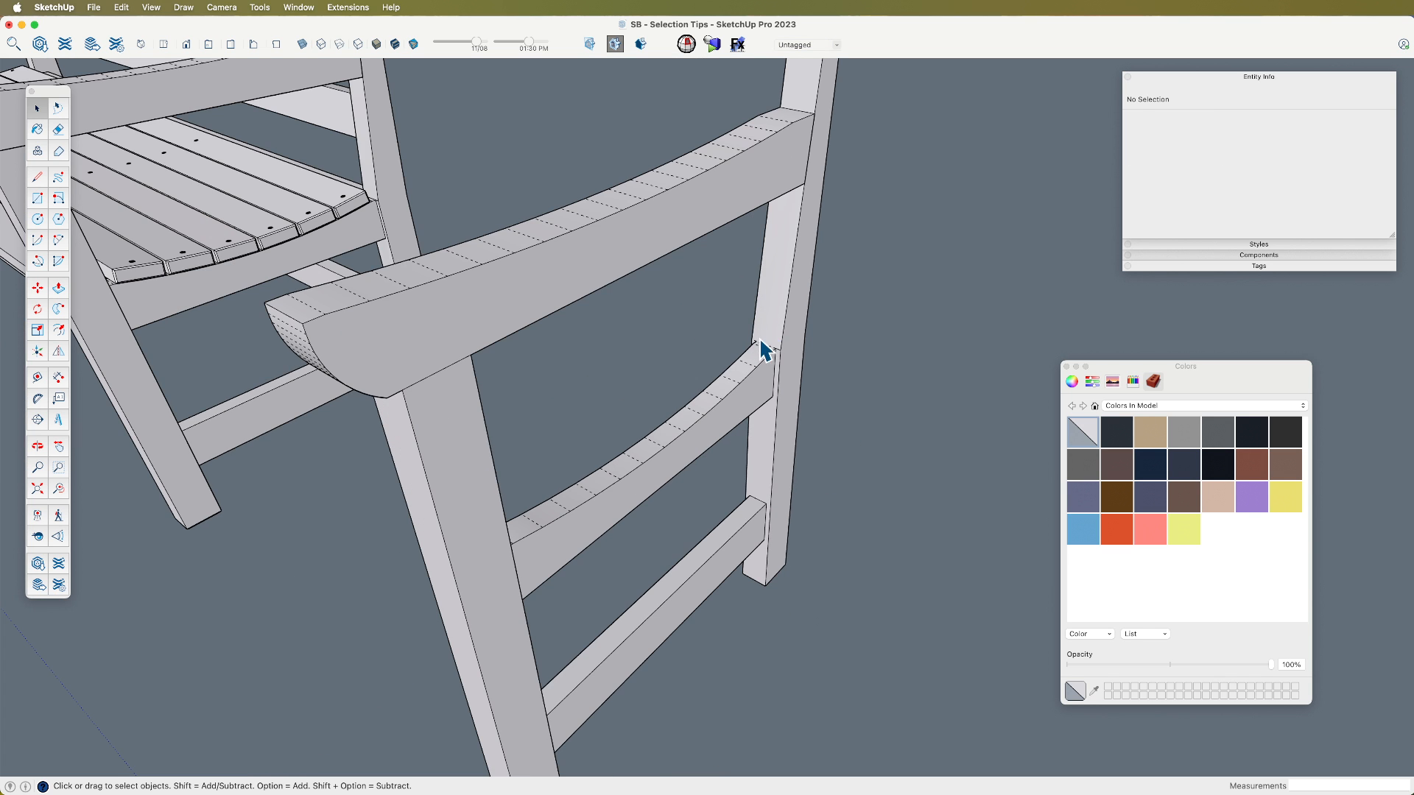
Step: Window-select all of the copied end frame's geometry and reduce the selection to edges only
scroll(759, 341, "down", 3)
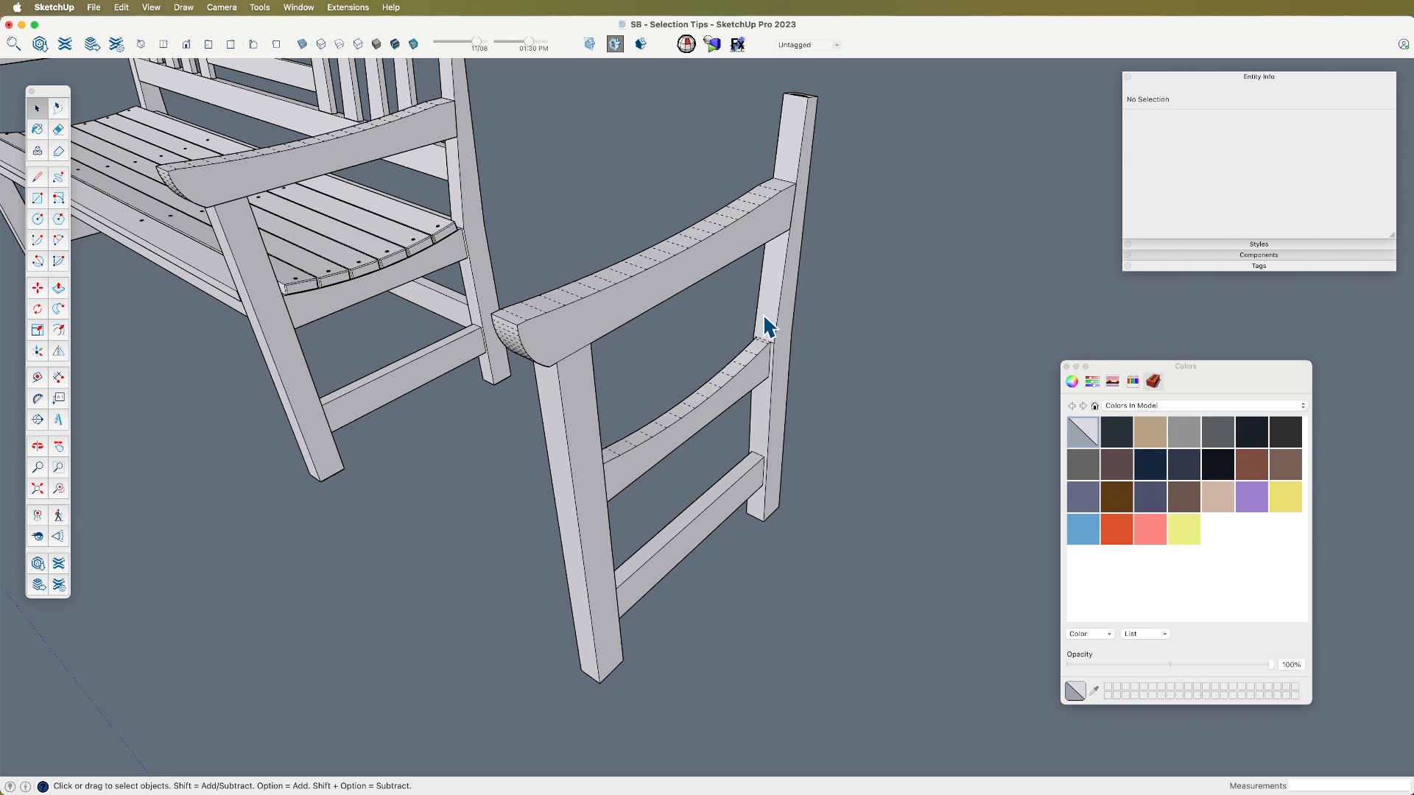
scroll(761, 315, "down", 2)
middle_click_drag(710, 327, 762, 359)
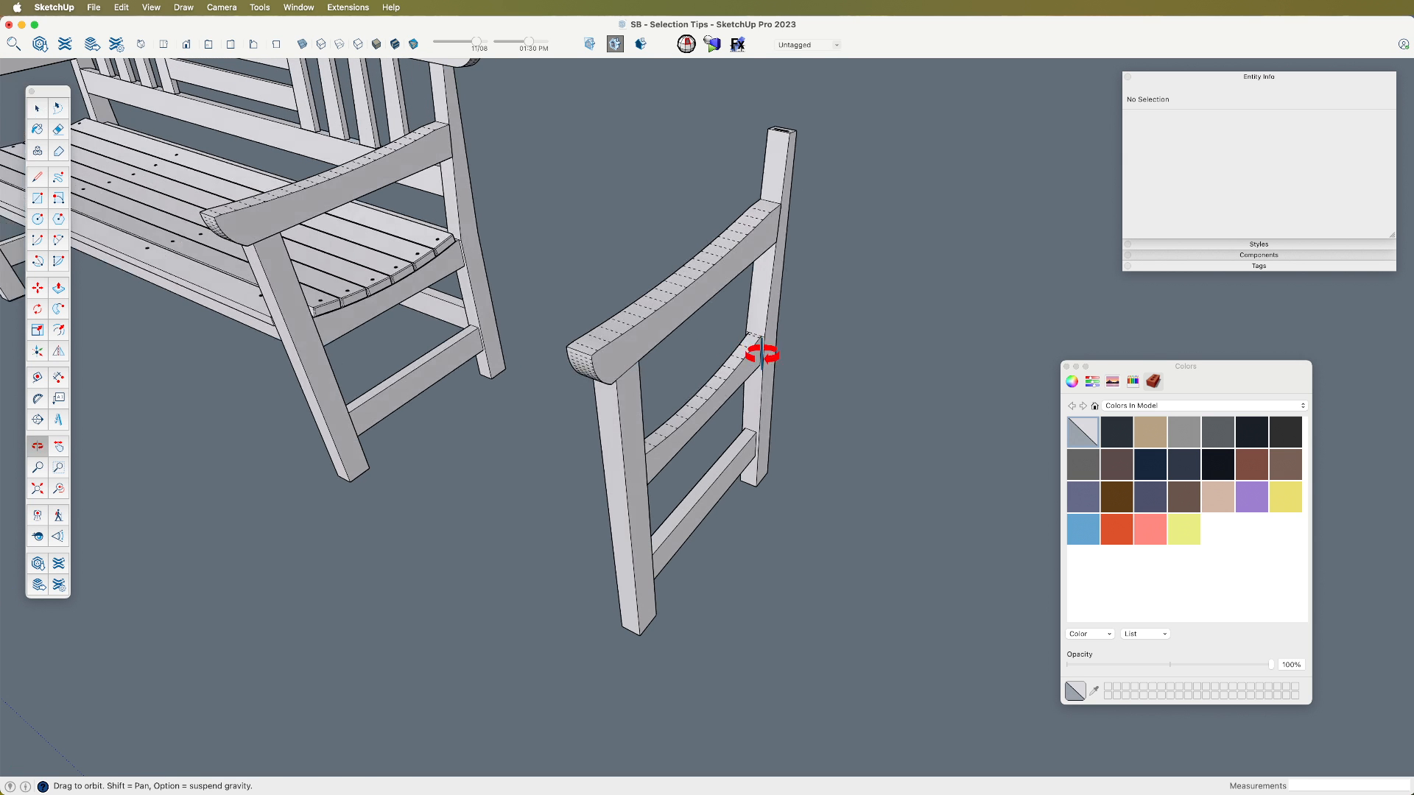
left_click(752, 359)
scroll(765, 347, "down", 2)
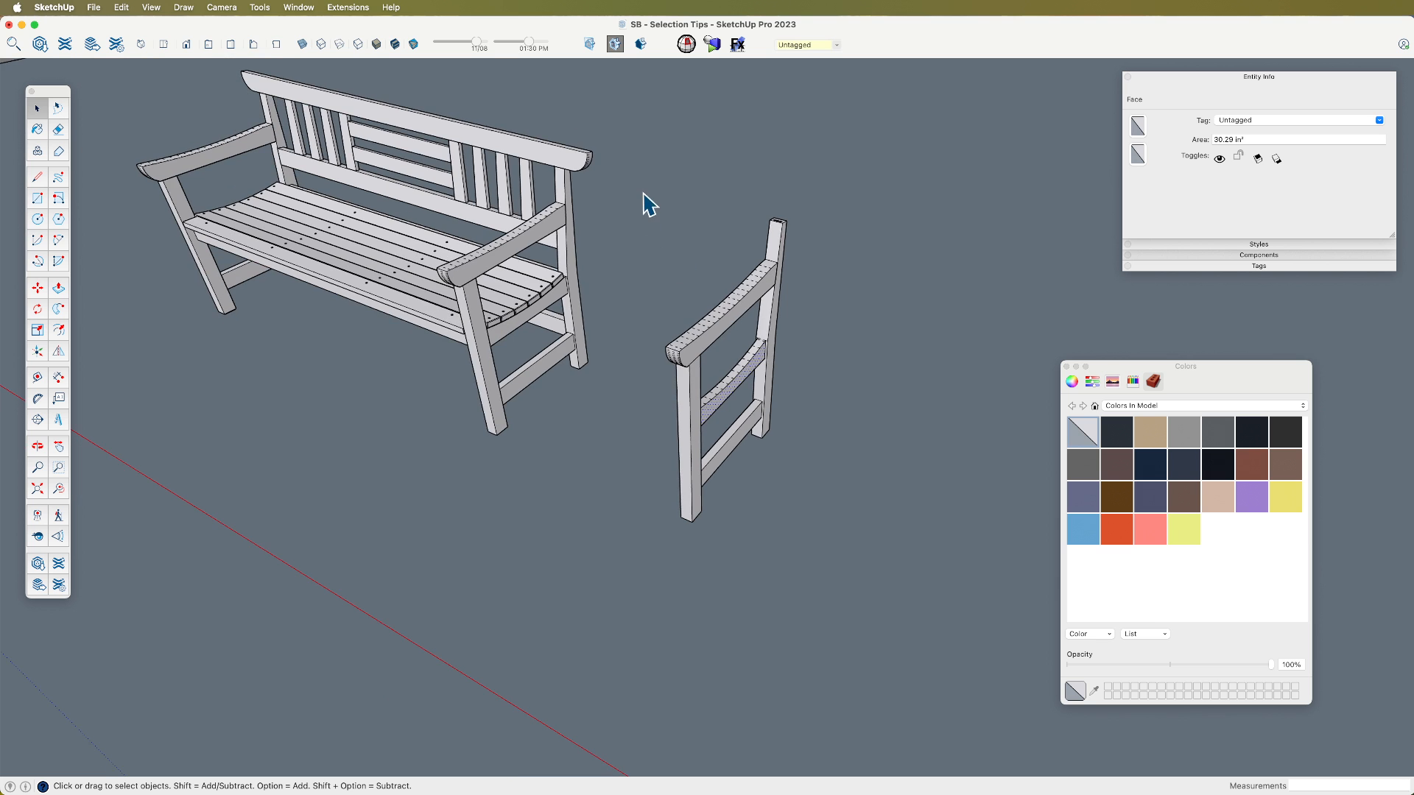
left_click_drag(643, 192, 891, 580)
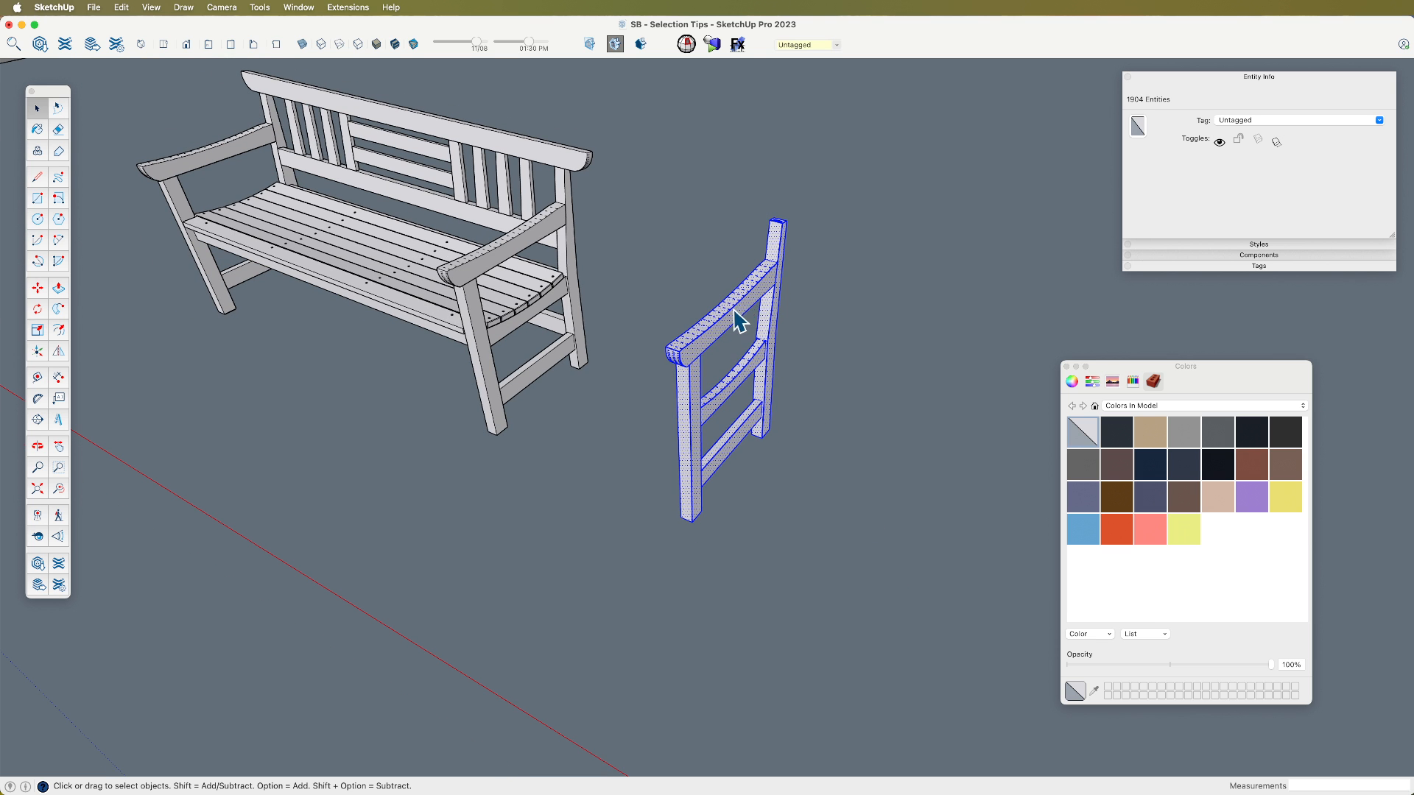
scroll(736, 295, "up", 5)
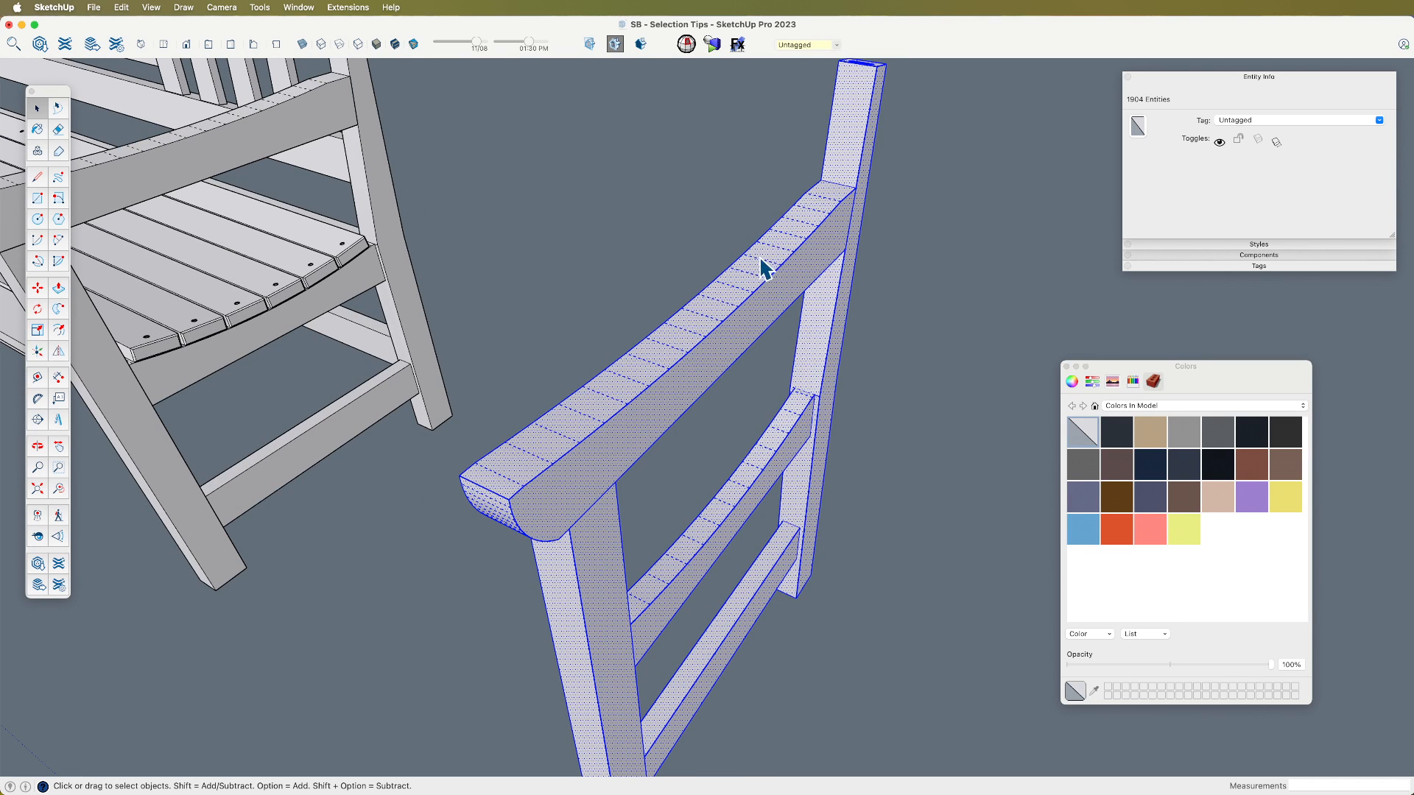
scroll(675, 341, "down", 5)
right_click(696, 208)
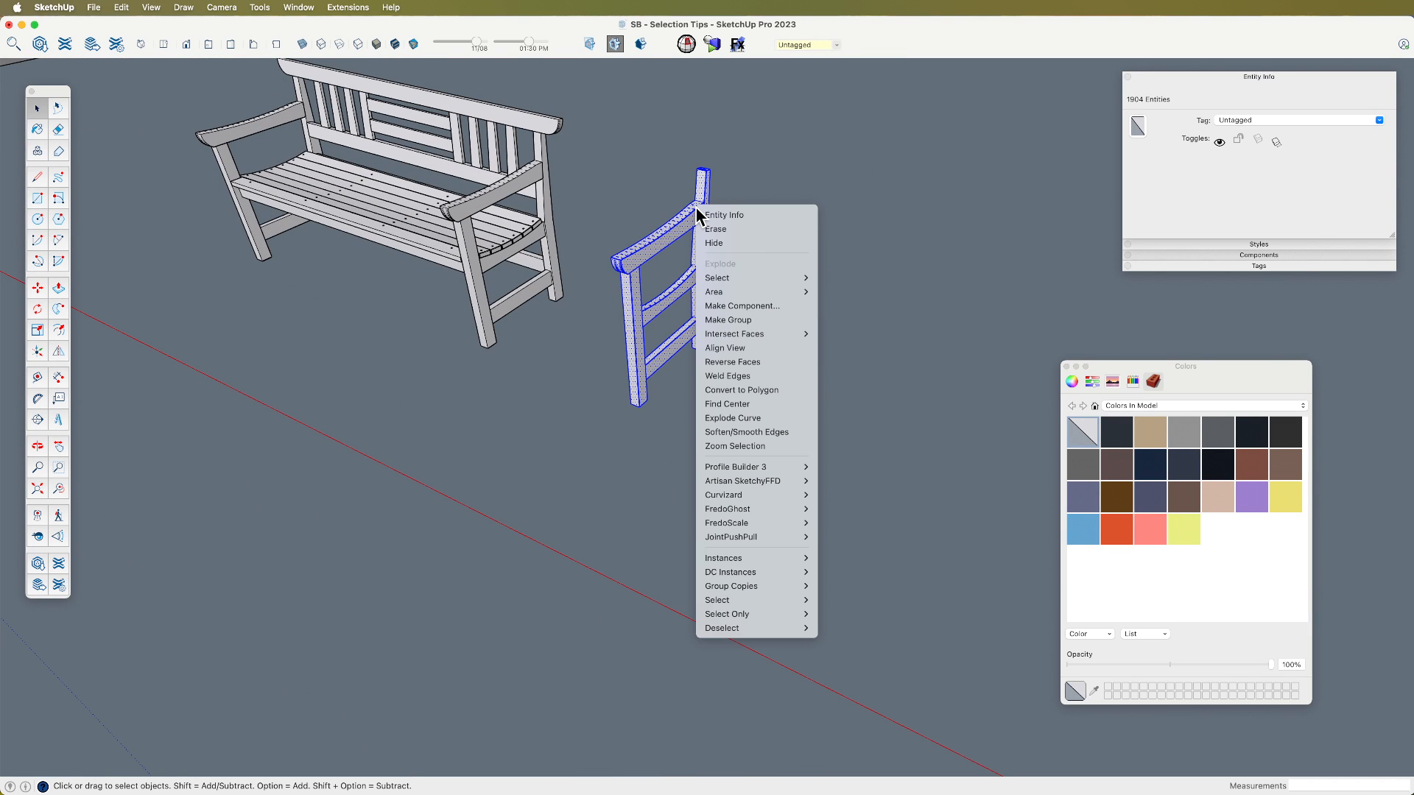
mouse_move(796, 613)
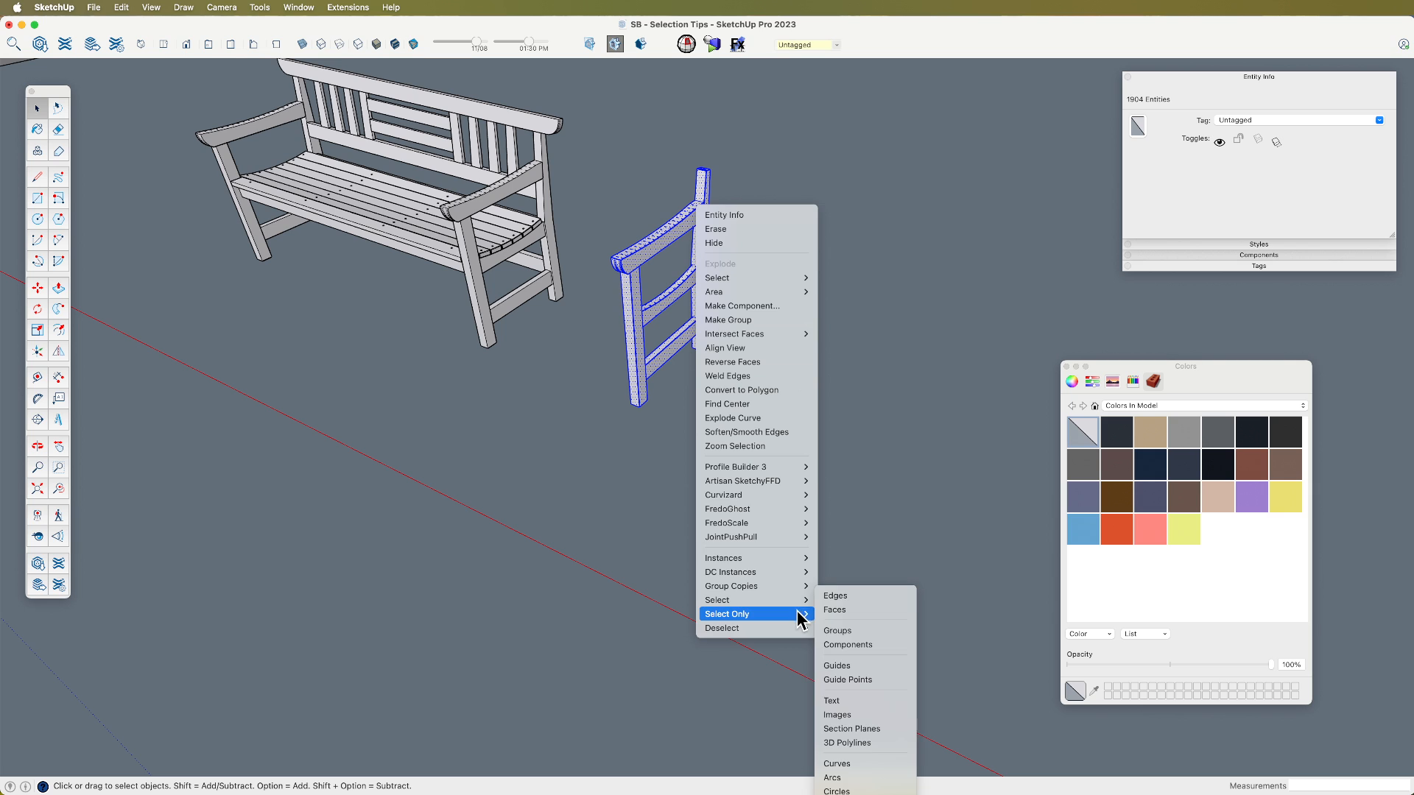
left_click(868, 596)
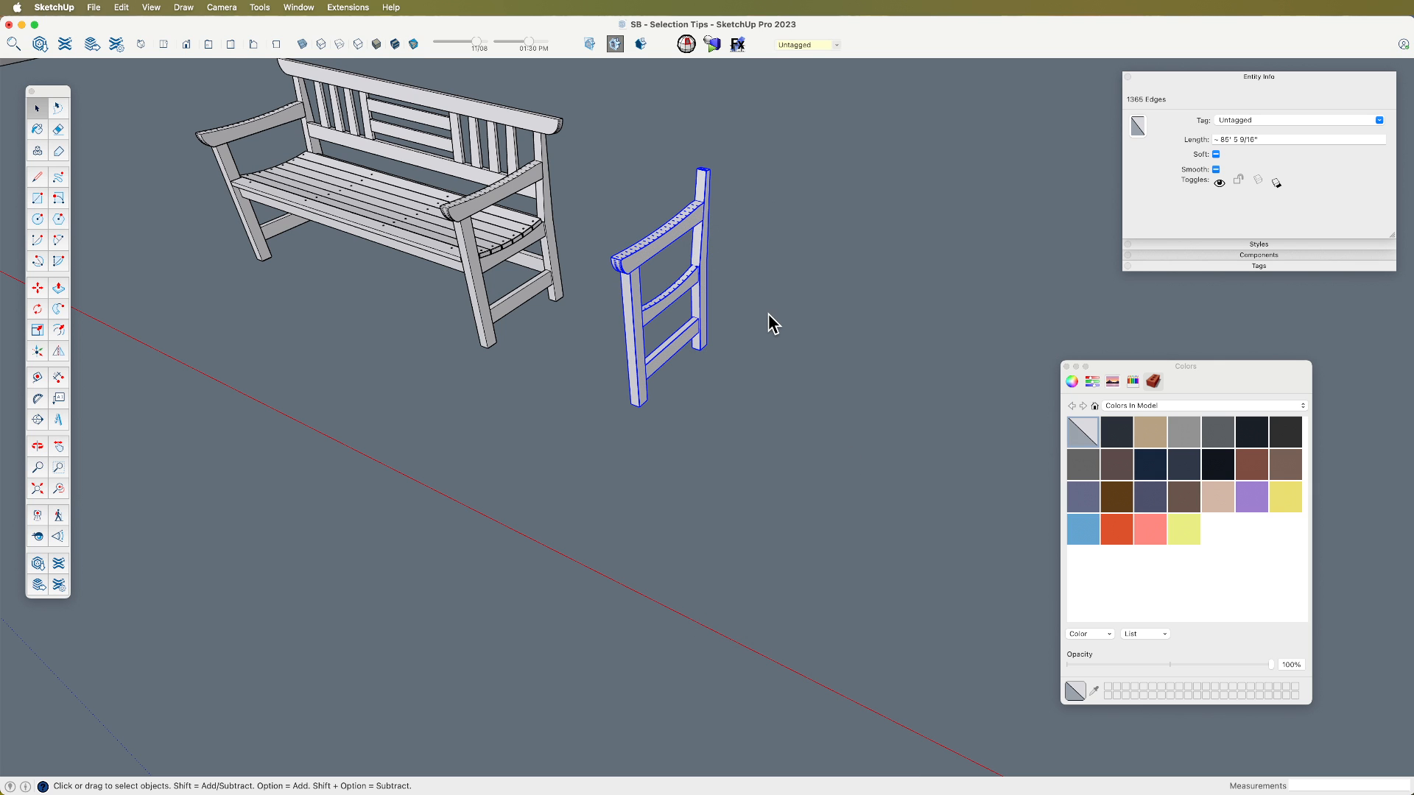
Step: Copy the selected end frame edges about 11" along the red axis, away from the bench
key("m")
key("alt")
left_click(760, 278)
left_click(827, 304)
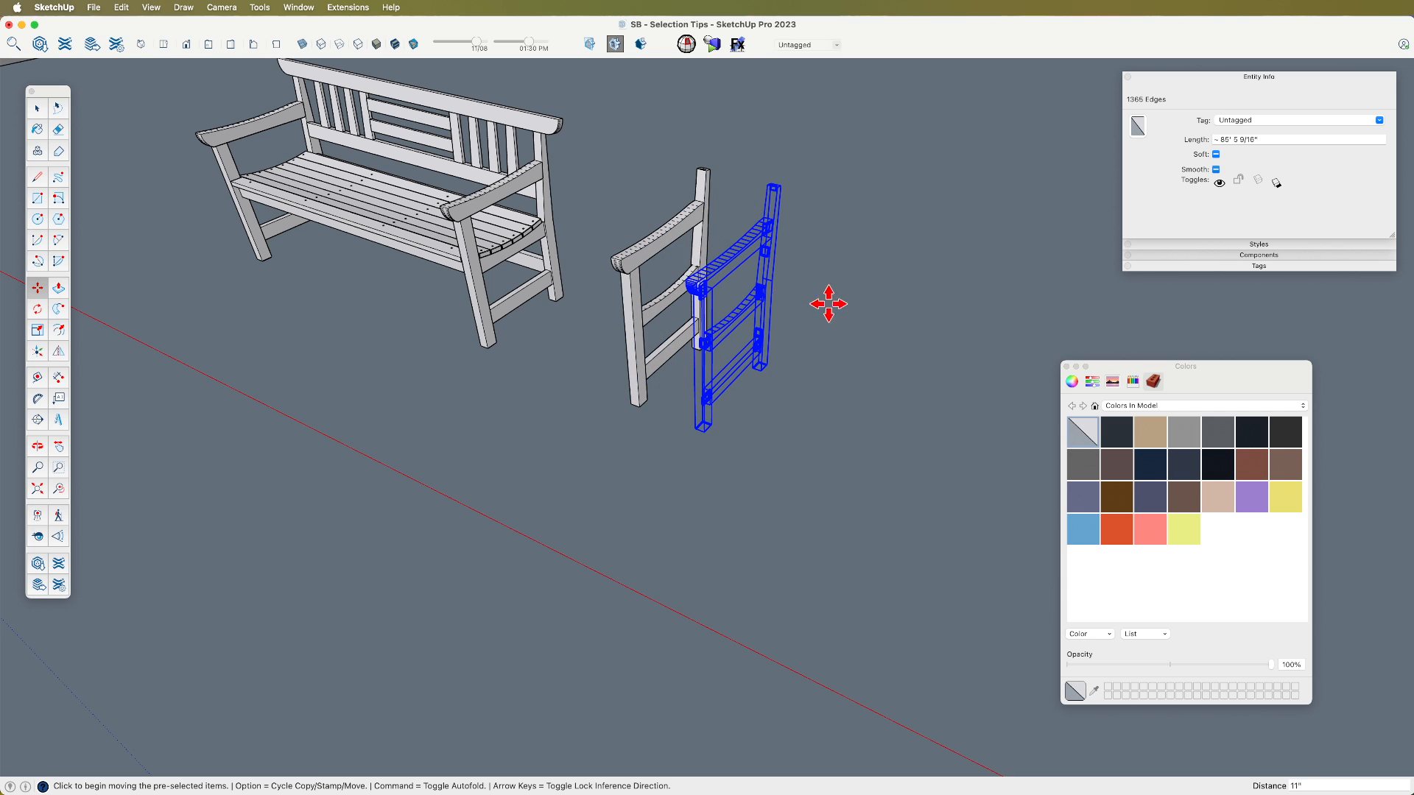
Step: Inspect the copied wireframe including its hidden edges, clear the selection, and remove the copy
key("space")
scroll(737, 261, "up", 10)
scroll(796, 214, "down", 3)
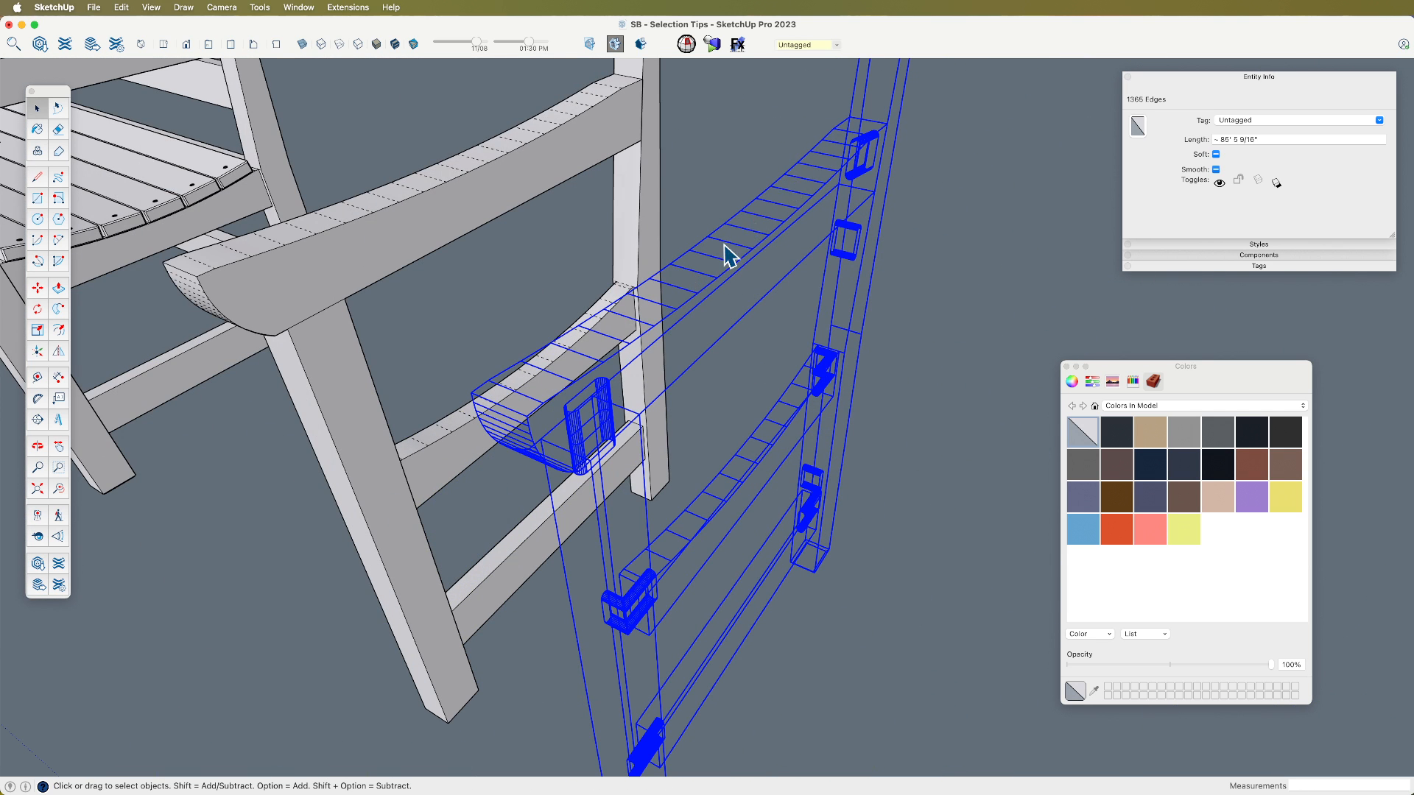
scroll(786, 239, "down", 5)
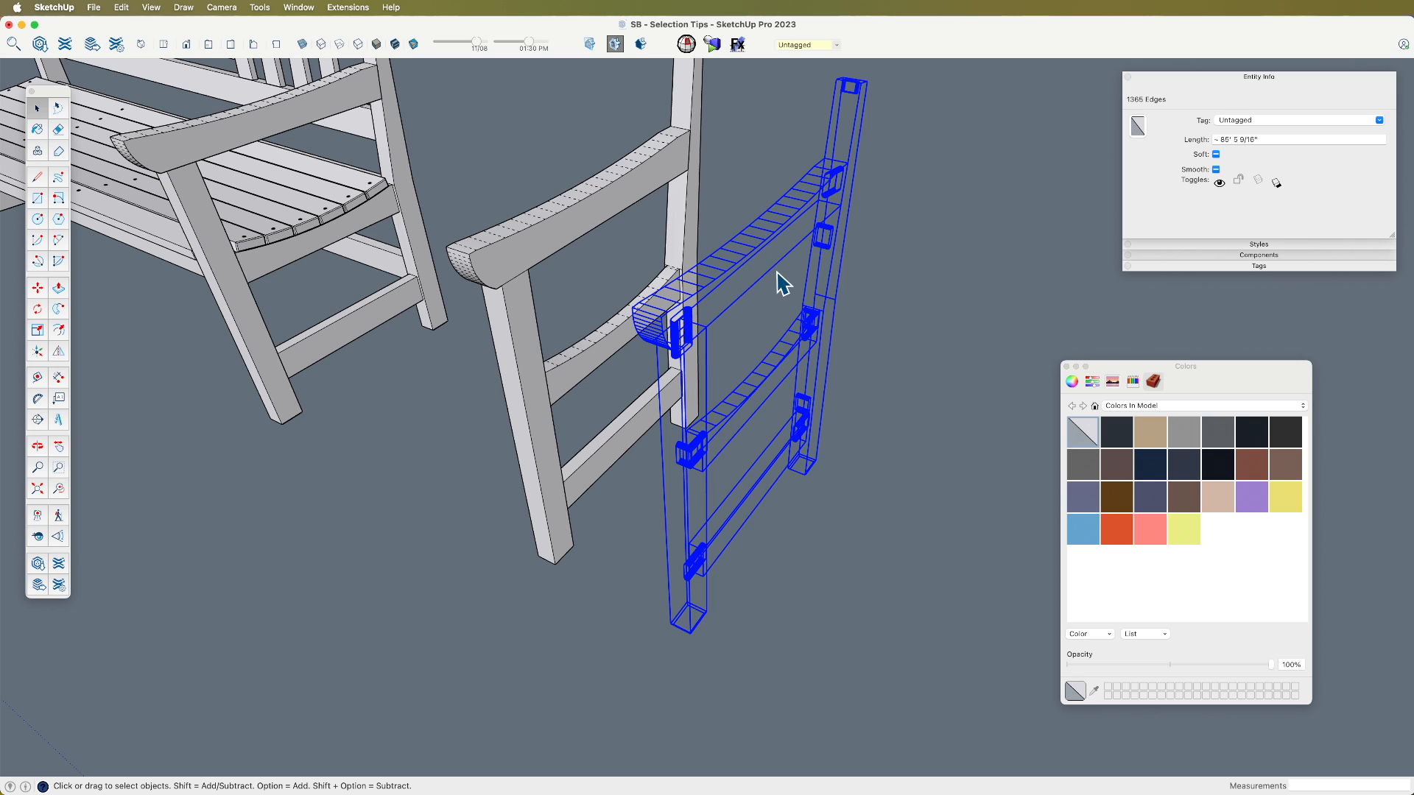
left_click(858, 363)
scroll(859, 363, "down", 6)
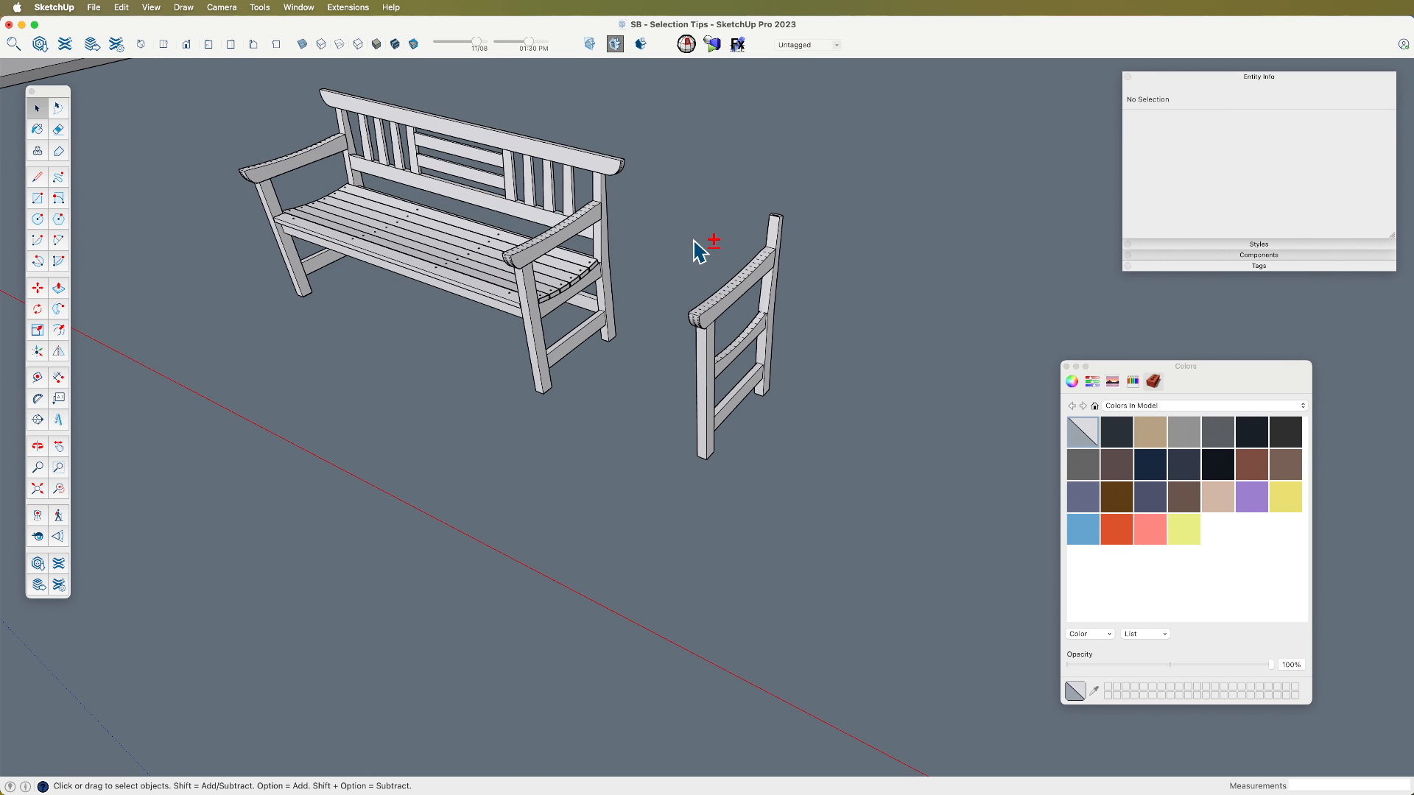
Step: Window-select the whole exploded end frame and reduce the selection to edges only
left_click_drag(692, 210, 862, 506)
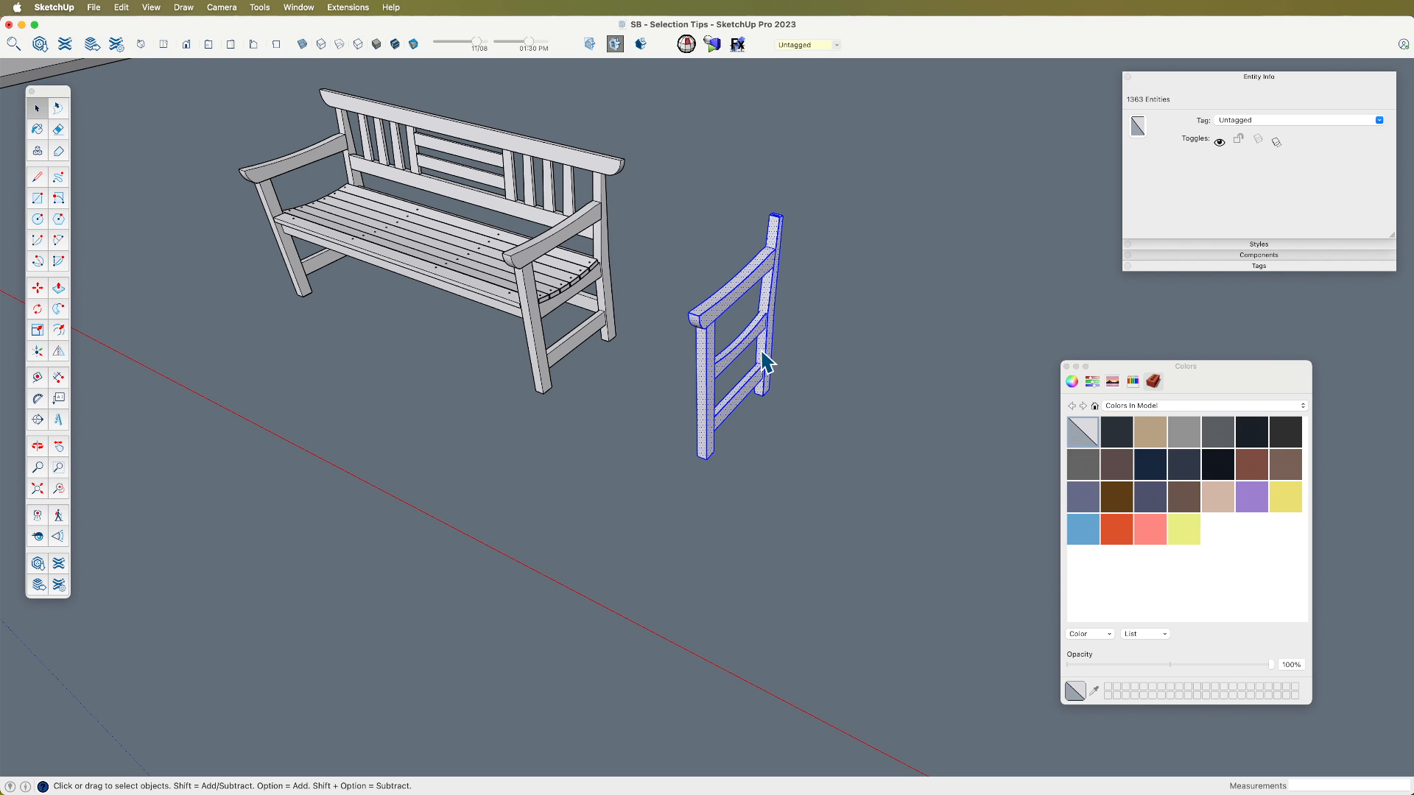
right_click(764, 263)
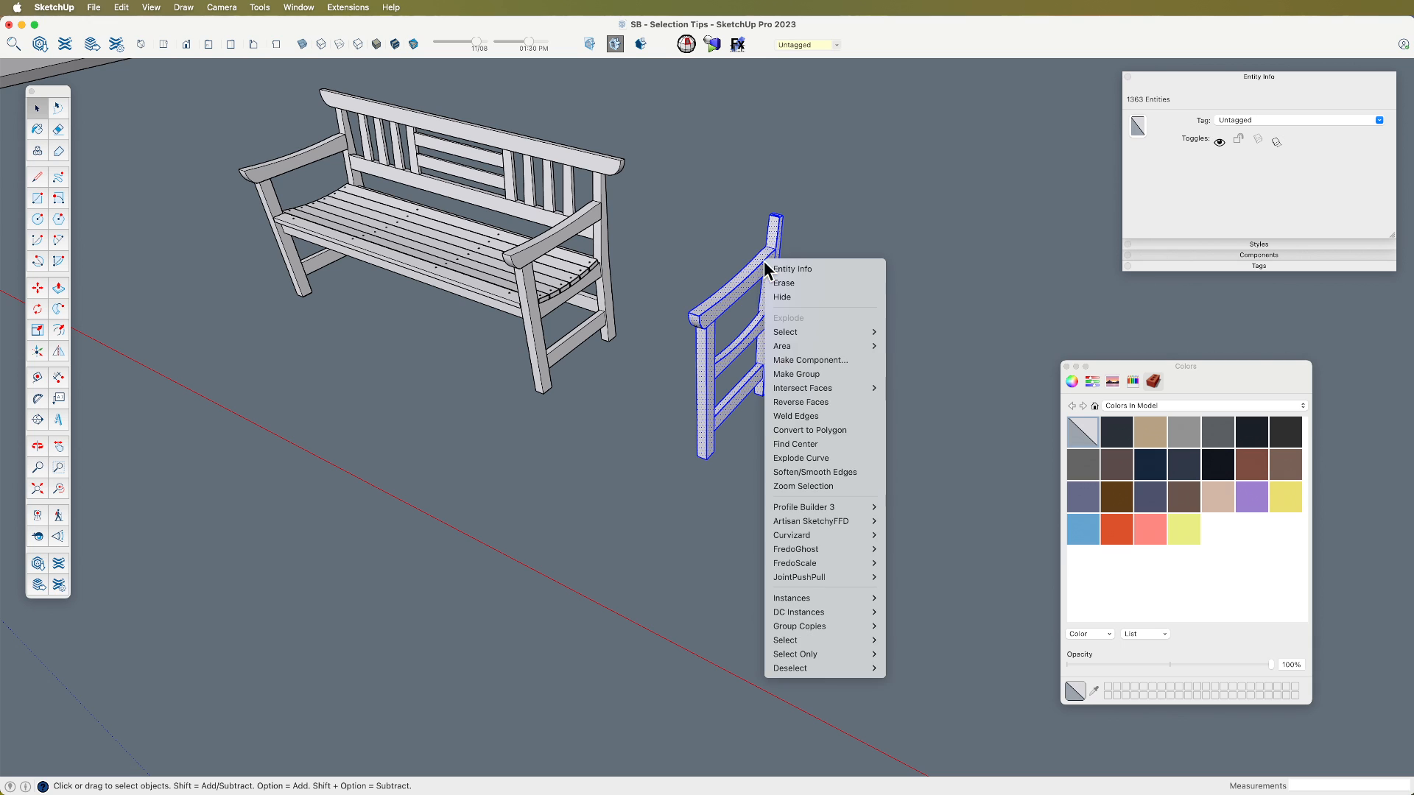
mouse_move(880, 617)
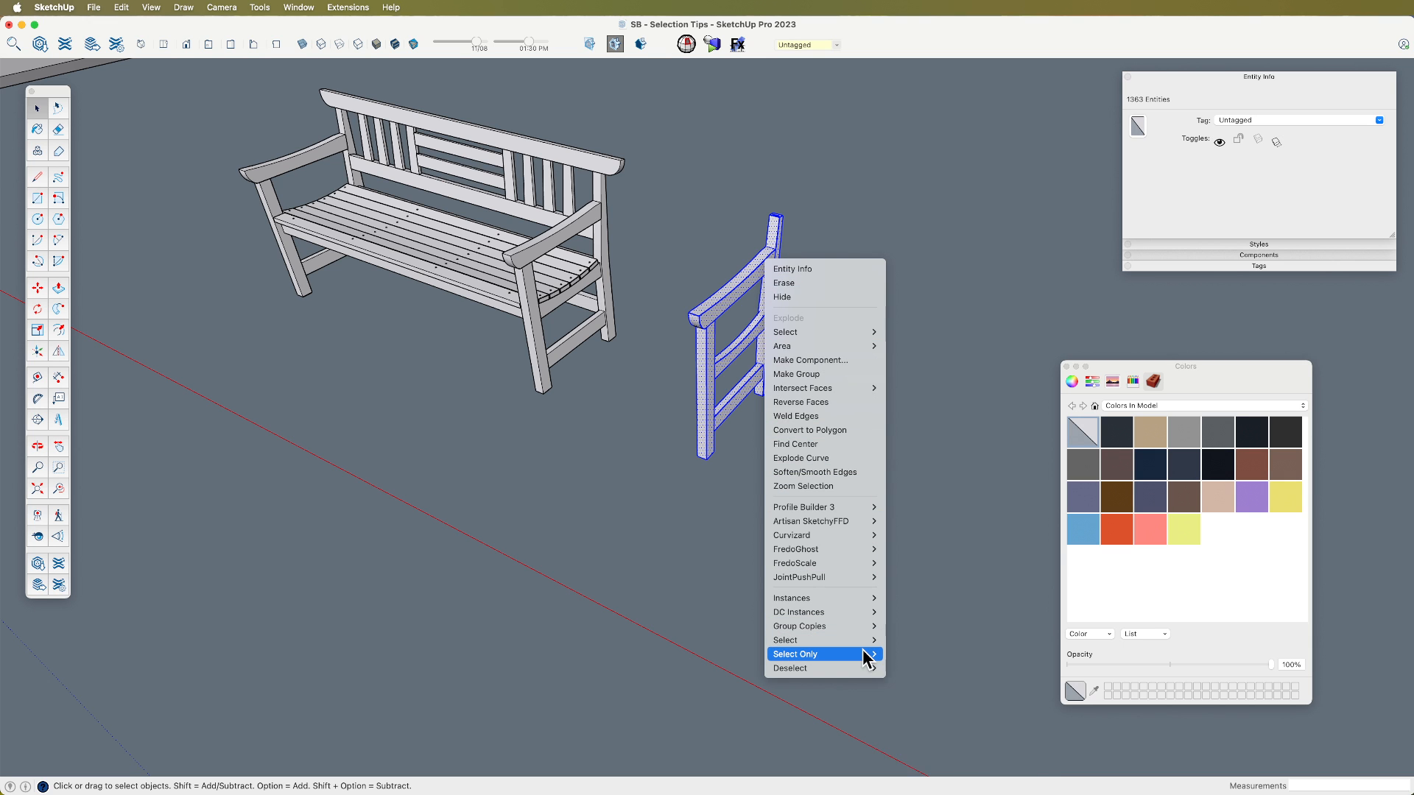
mouse_move(872, 654)
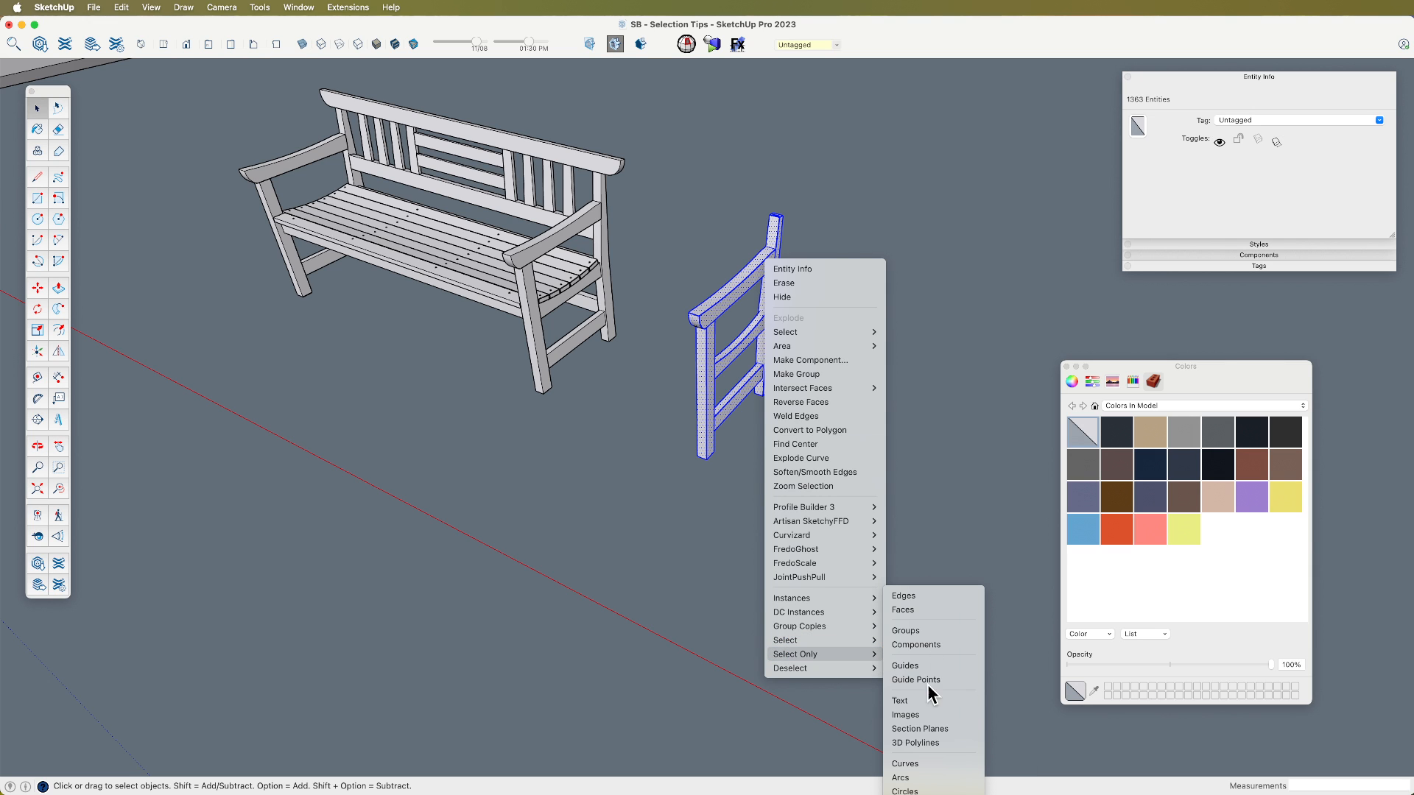
left_click(917, 595)
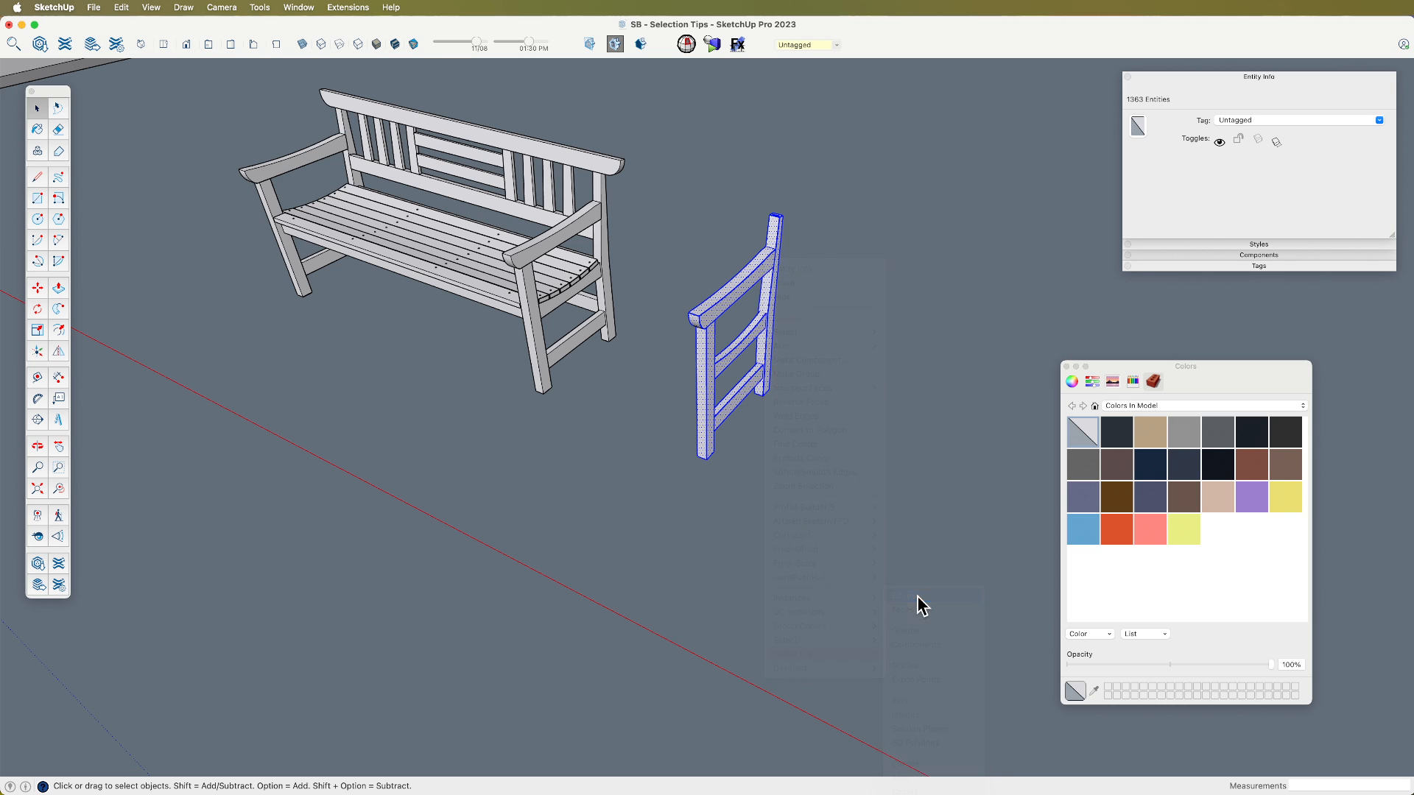
Step: Copy the selected end frame edges along the red axis, away from the bench, and clear the selection
key("m")
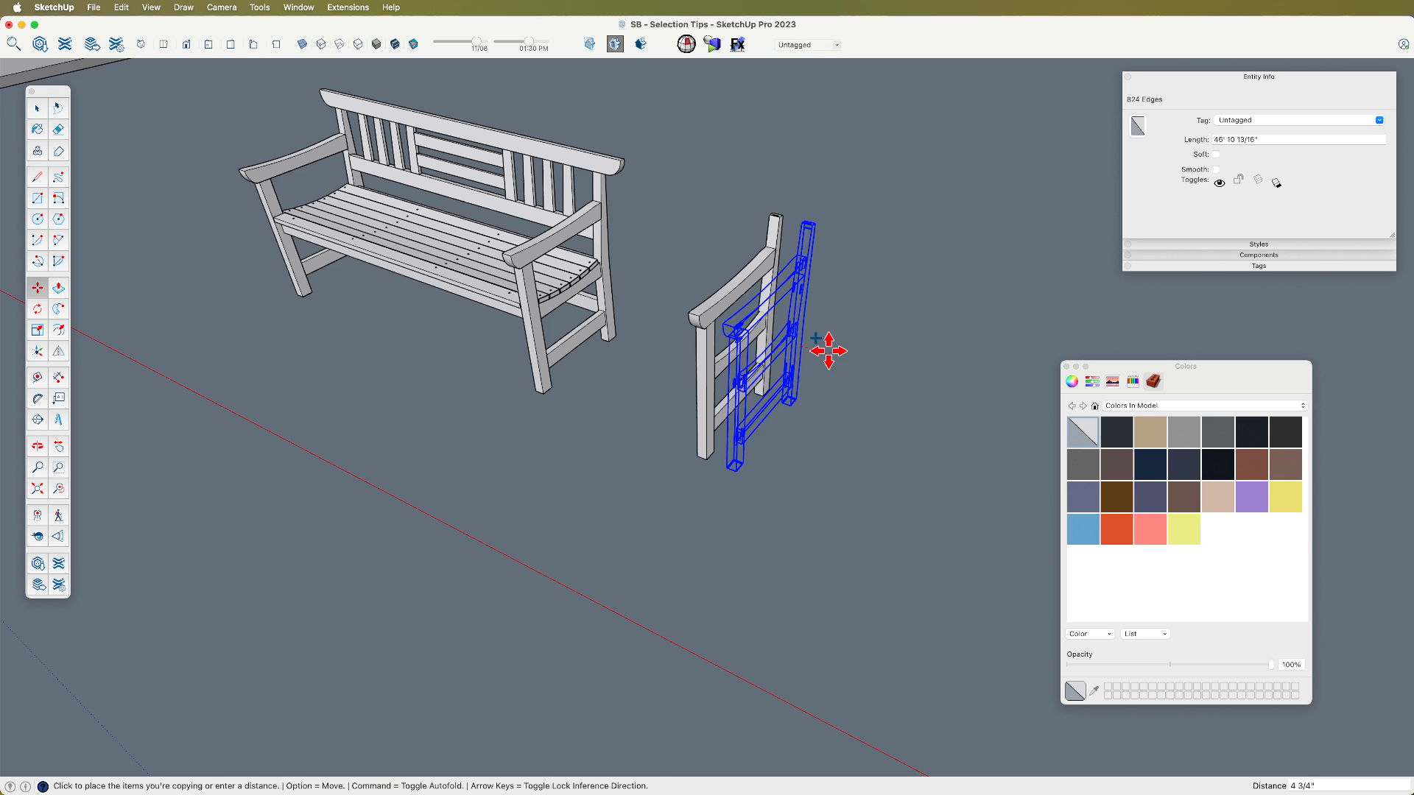
left_click(867, 374)
middle_click_drag(799, 384, 835, 397)
key("space")
left_click(839, 392)
scroll(818, 333, "up", 1)
scroll(821, 342, "up", 3)
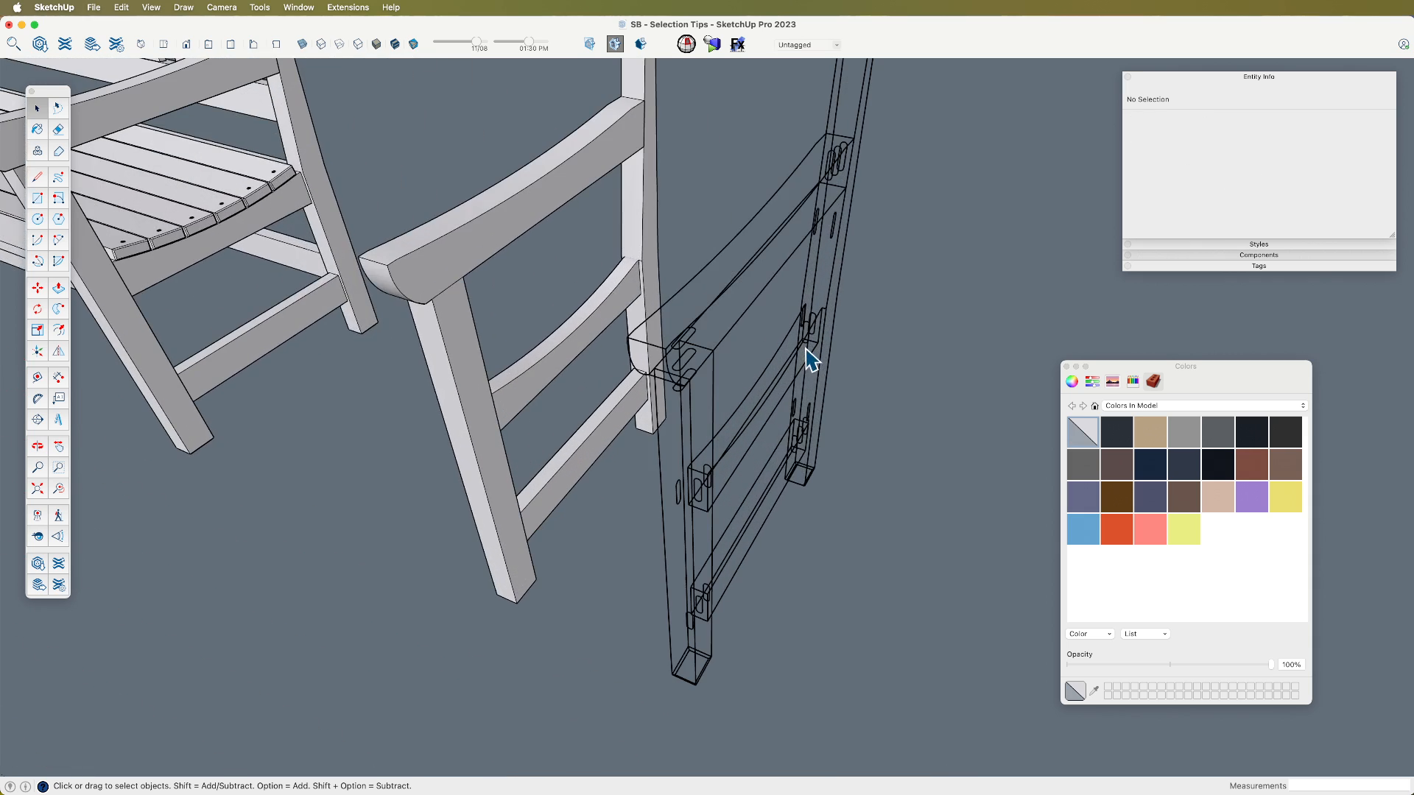
Step: Delete the exploded end frame and its leftover loose mortise edges, keeping only the wireframe copy
scroll(777, 376, "down", 5)
middle_click_drag(779, 376, 851, 380, "shift")
left_click_drag(612, 146, 762, 573)
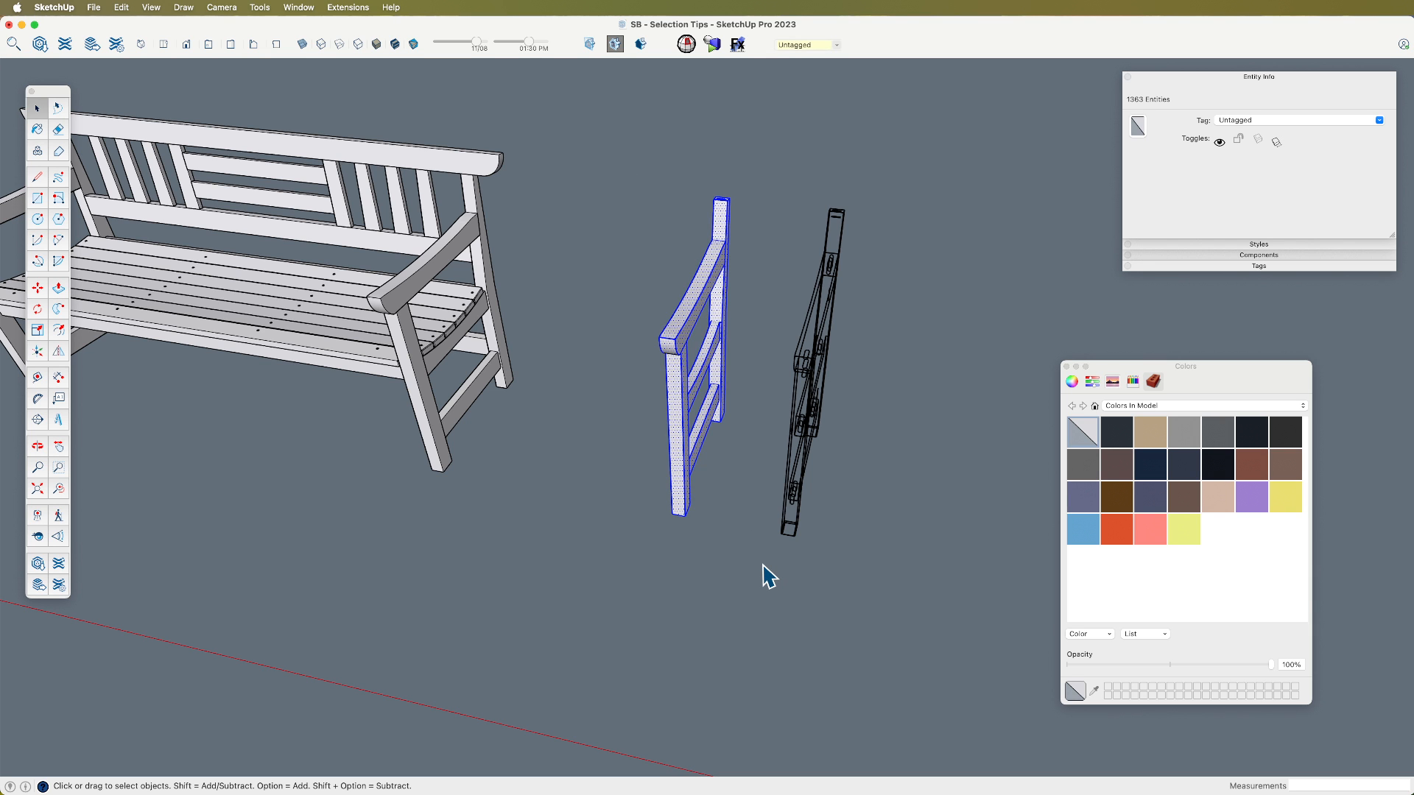
key("Delete")
left_click_drag(656, 278, 758, 510)
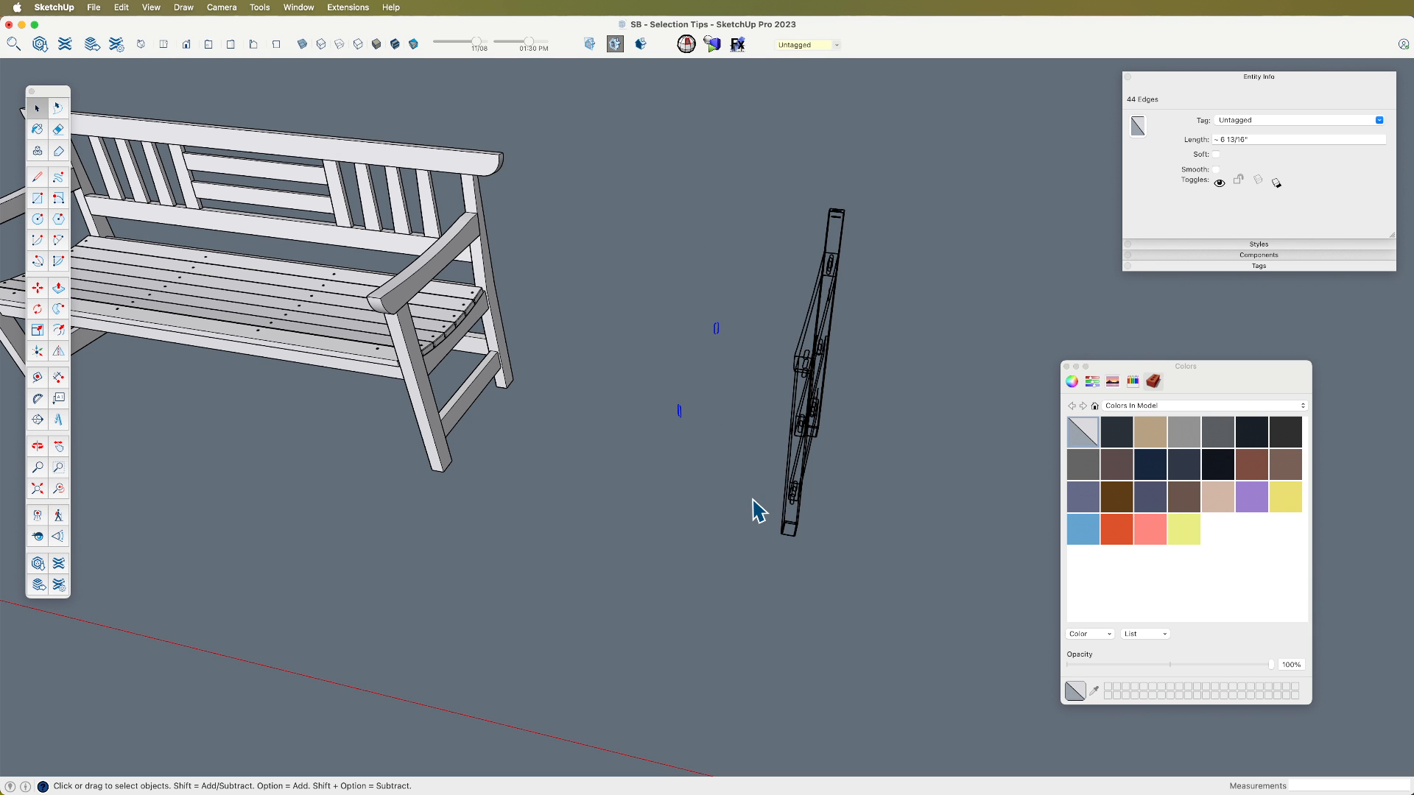
key("Delete")
Step: Select the wireframe's connected outline edges and add the bottom rail's edges, leaving the mortise outlines unselected
key("o")
left_click_drag(823, 409, 617, 384)
scroll(732, 379, "up", 10)
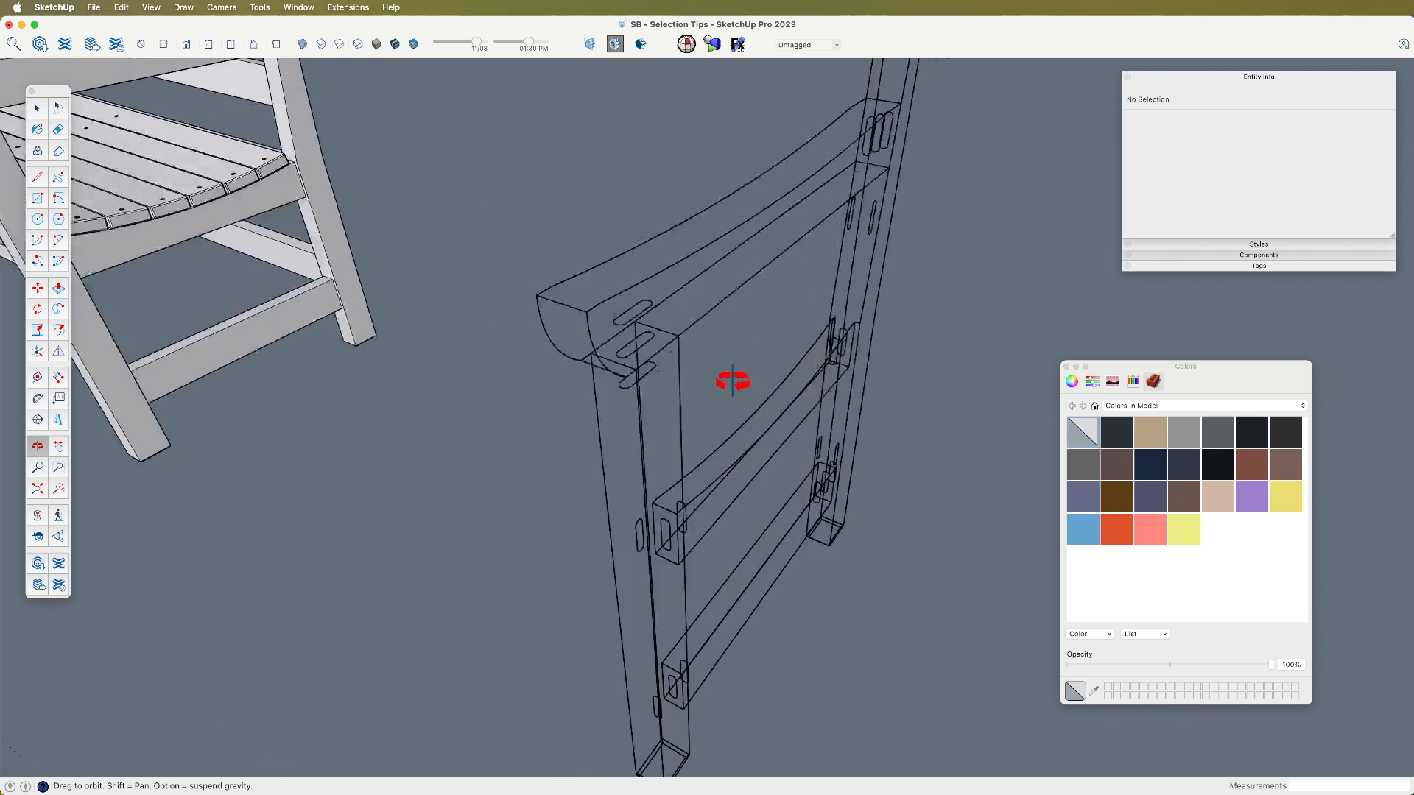
scroll(540, 315, "down", 10)
left_click_drag(553, 325, 619, 318)
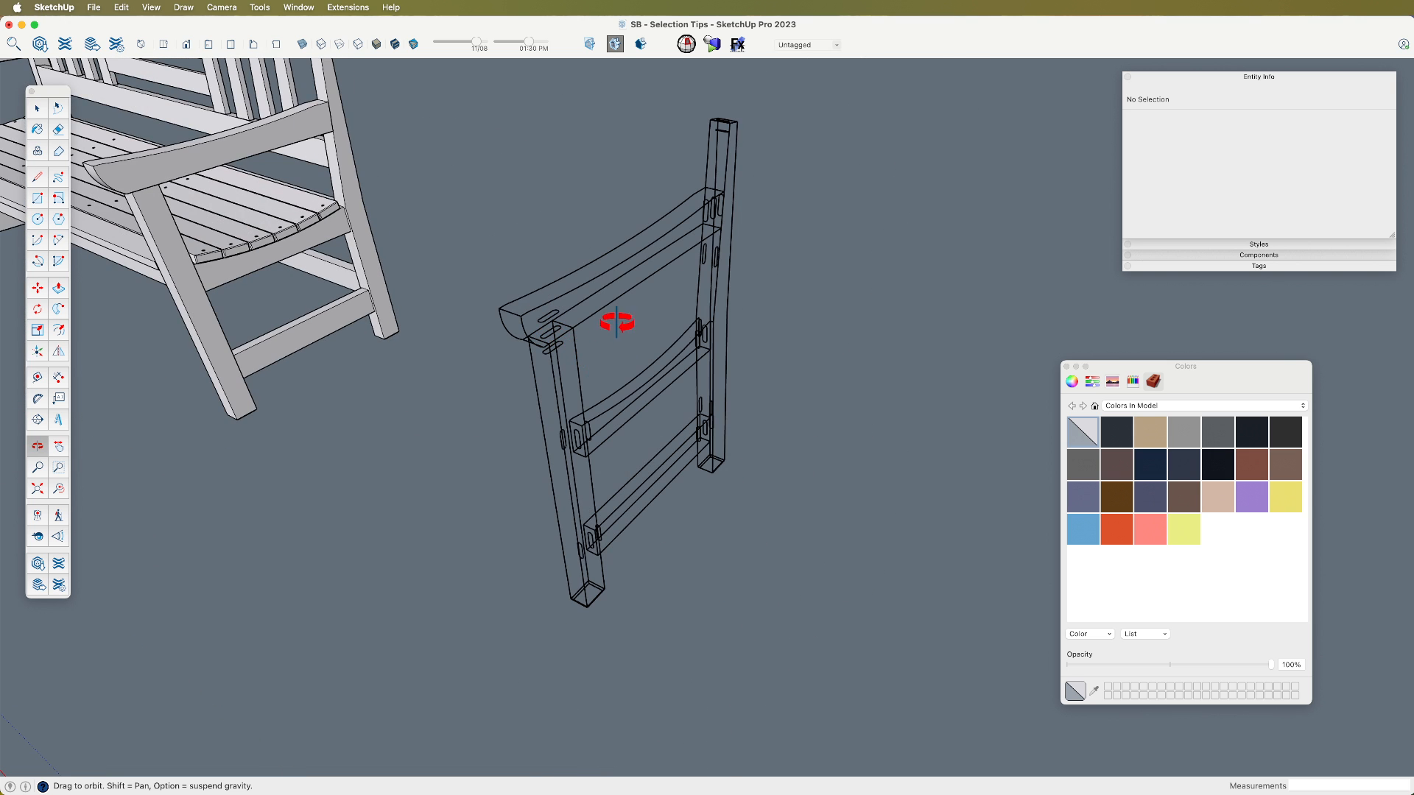
key("space")
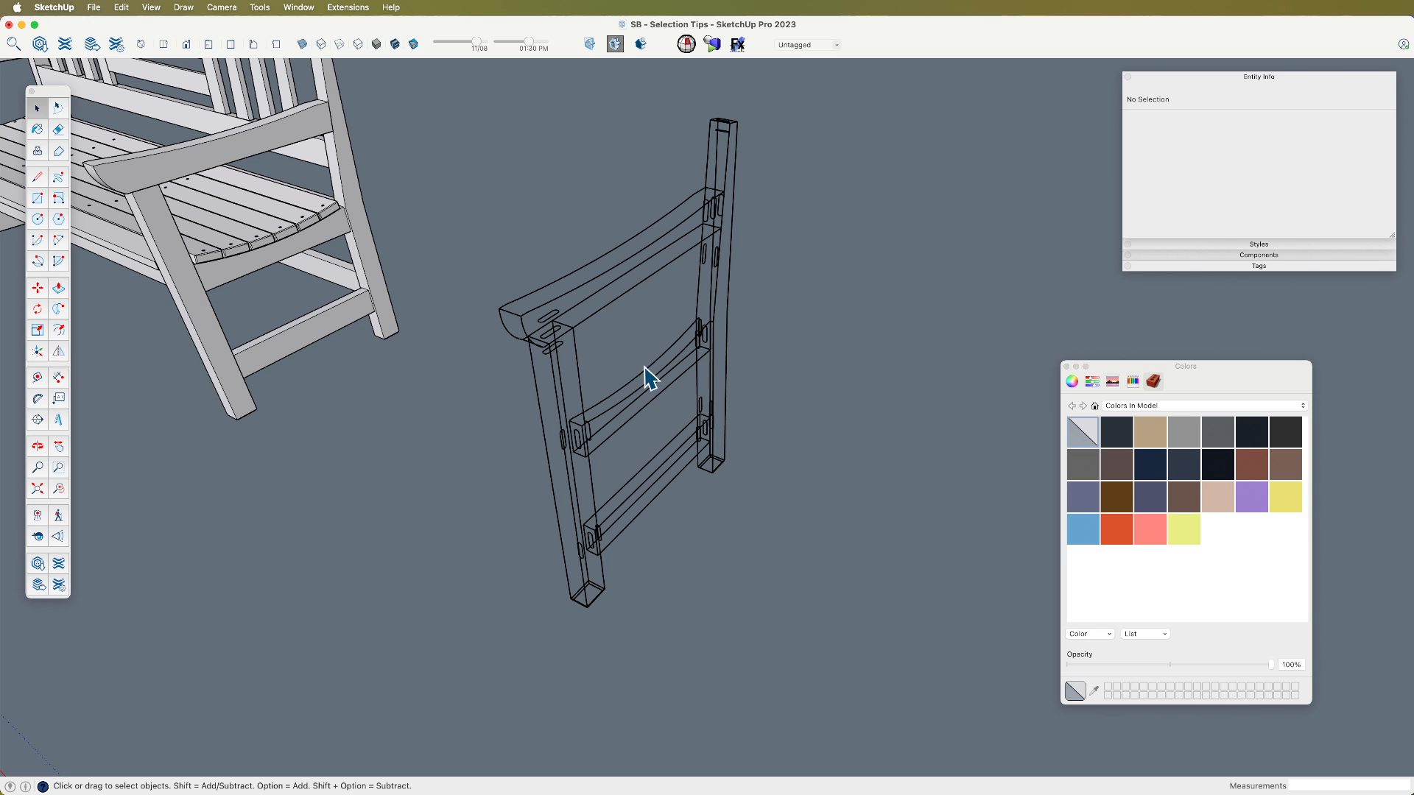
left_click(722, 209)
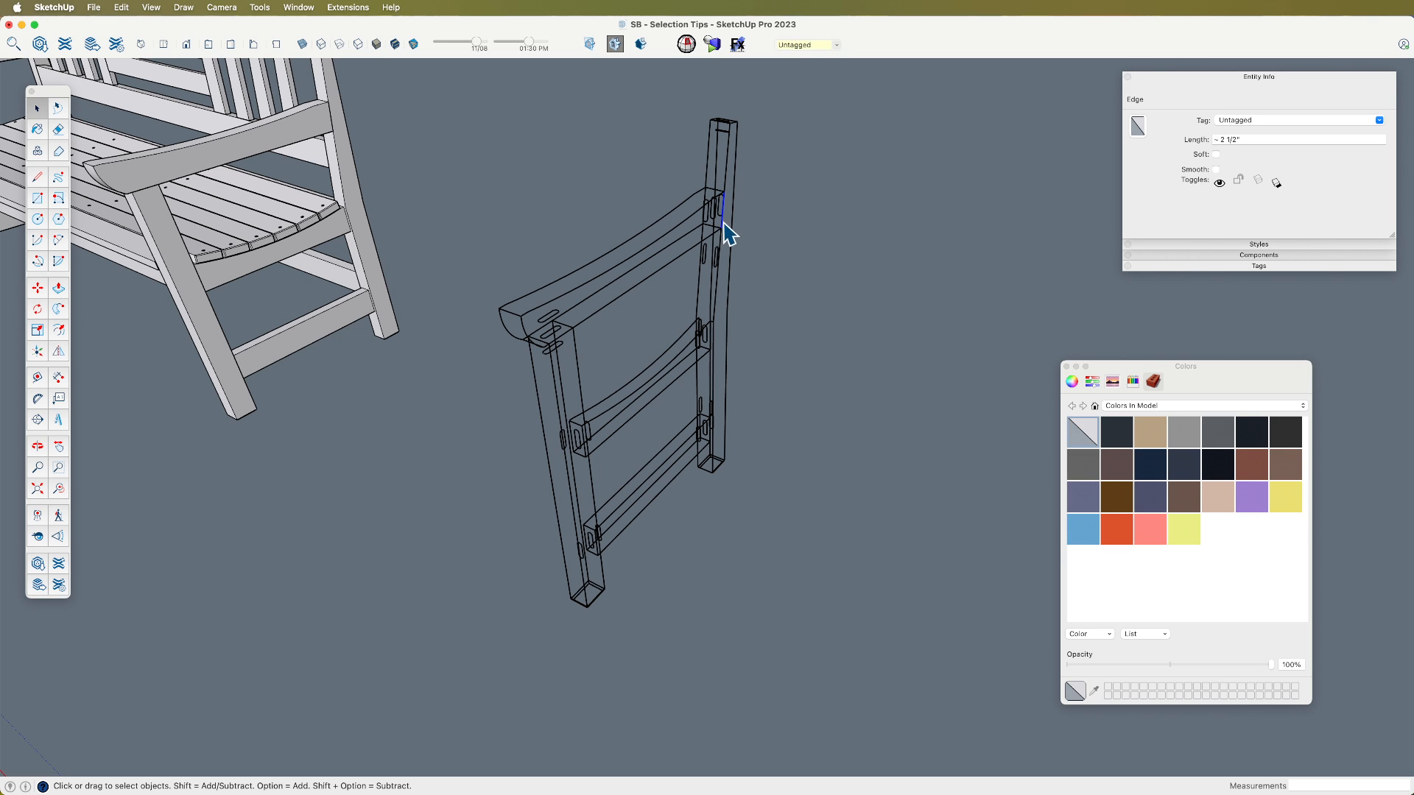
triple_click(651, 249)
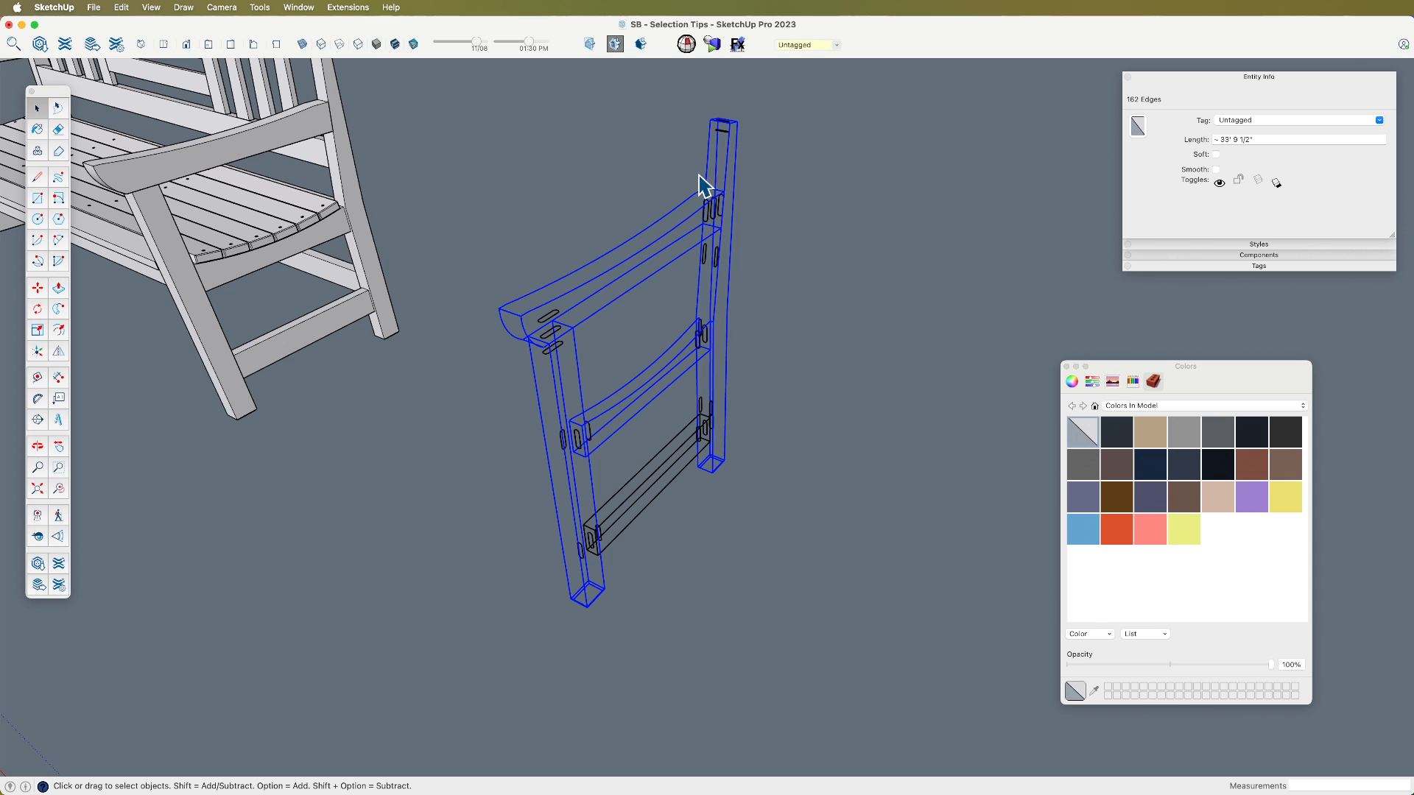
left_click(668, 477, "shift")
Step: Try moving the selected outline edges along the red axis, away from the loose mortise outlines
mouse_move(697, 483)
middle_mouse_down()
mouse_move(628, 445)
mouse_move(714, 494)
middle_mouse_up()
key("m")
left_click(714, 494)
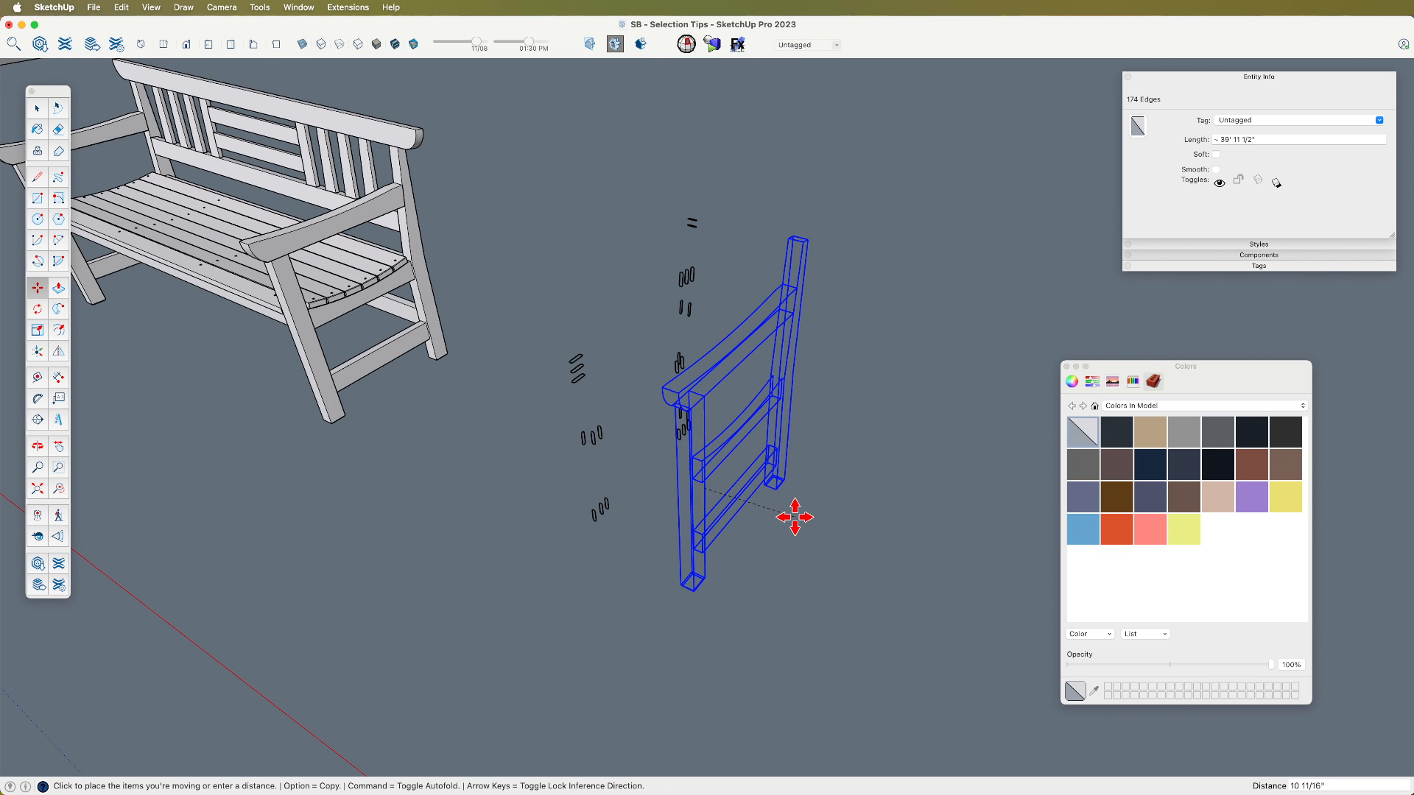
key("space")
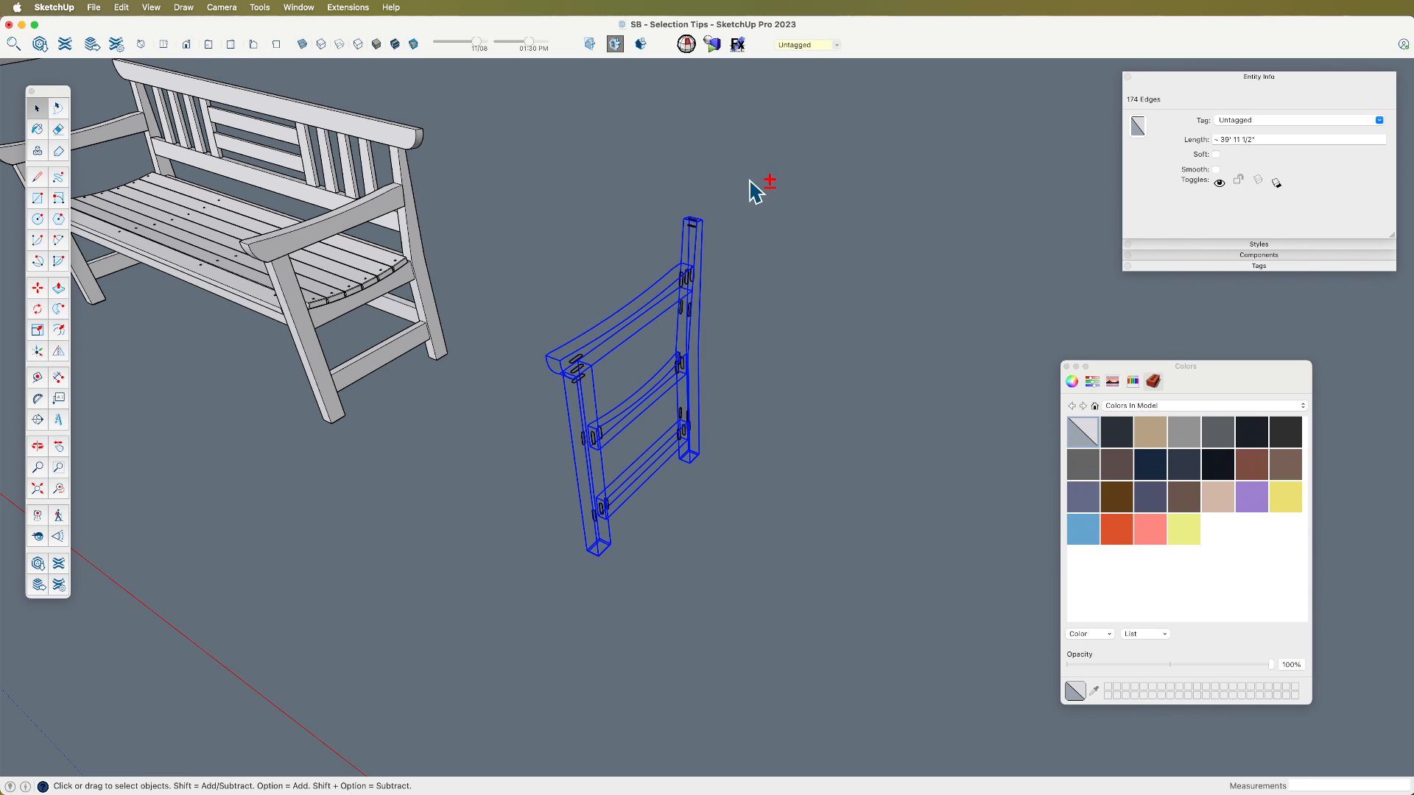
Step: Invert the selection to the mortise outlines and delete them from the wireframe
left_click_drag(750, 179, 526, 587, "shift")
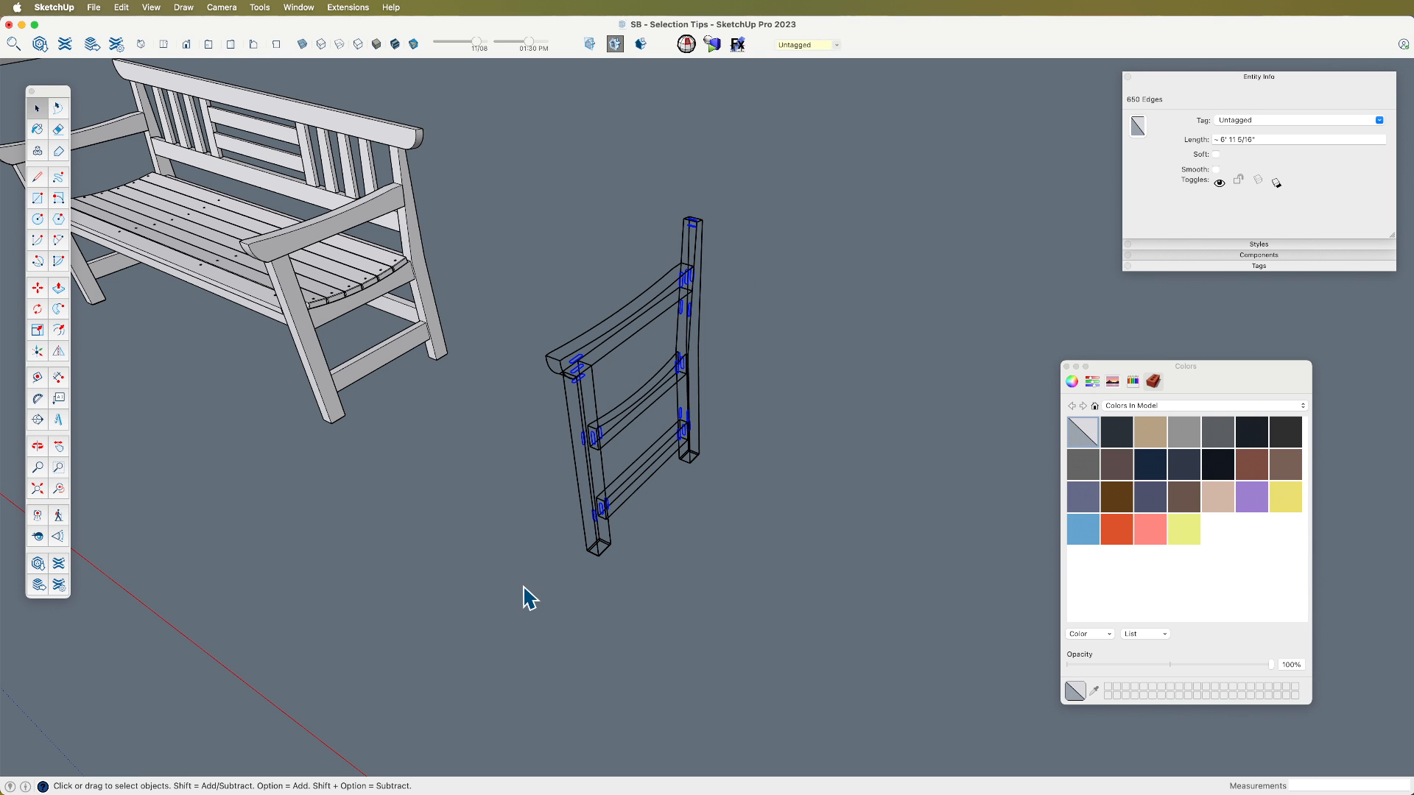
left_click(709, 360)
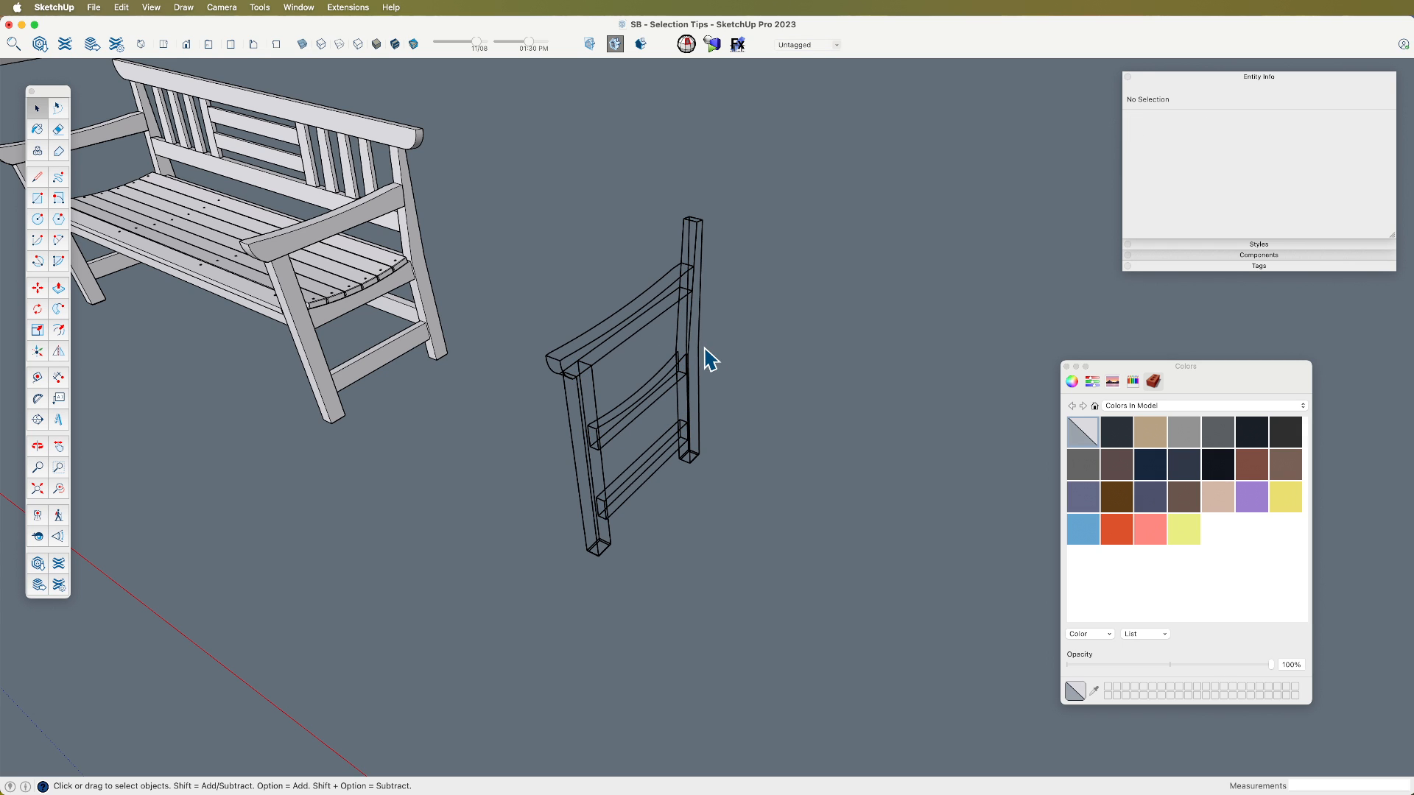
Step: Group all remaining wireframe edges and paint the group with the yellow model color
left_click_drag(516, 180, 773, 617)
key("super+g")
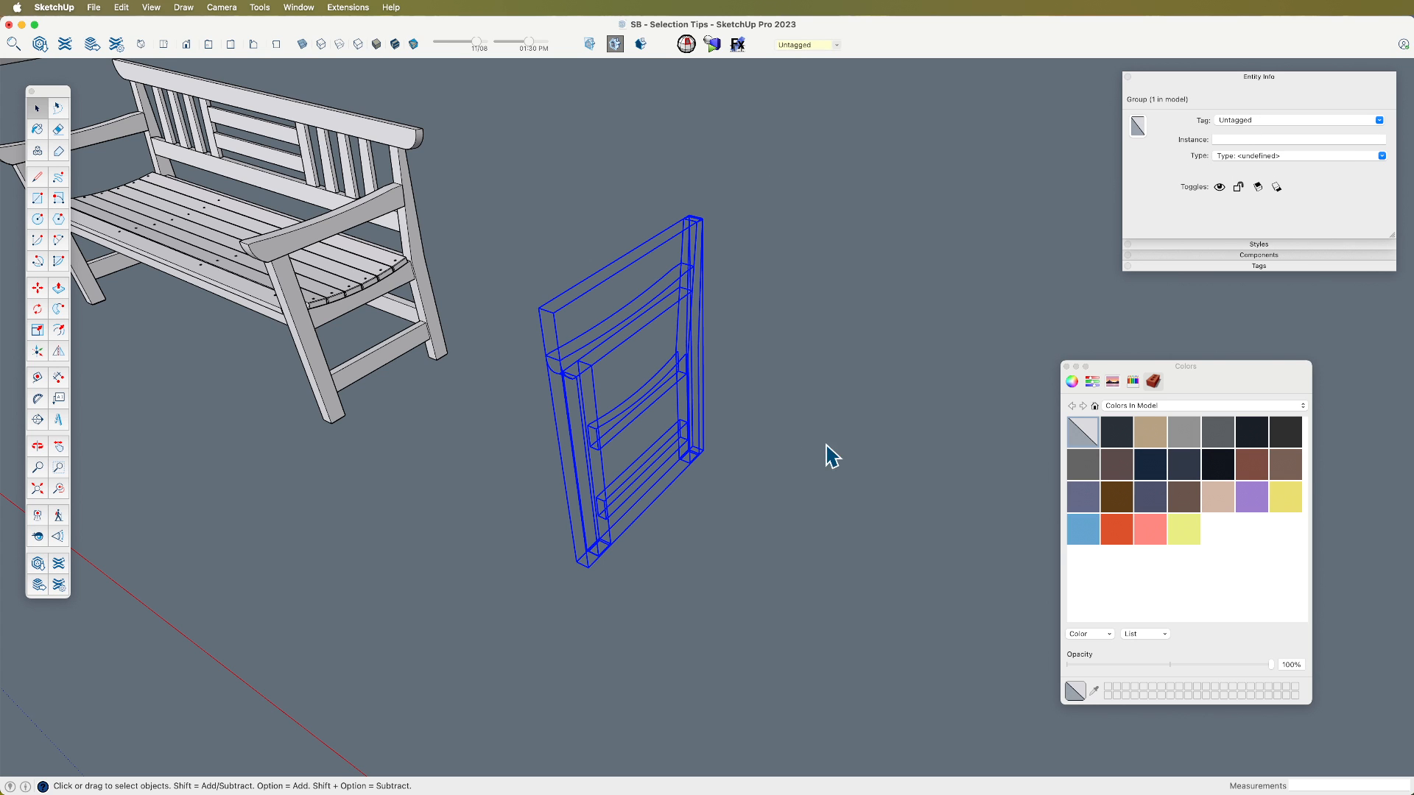
left_click(1276, 507)
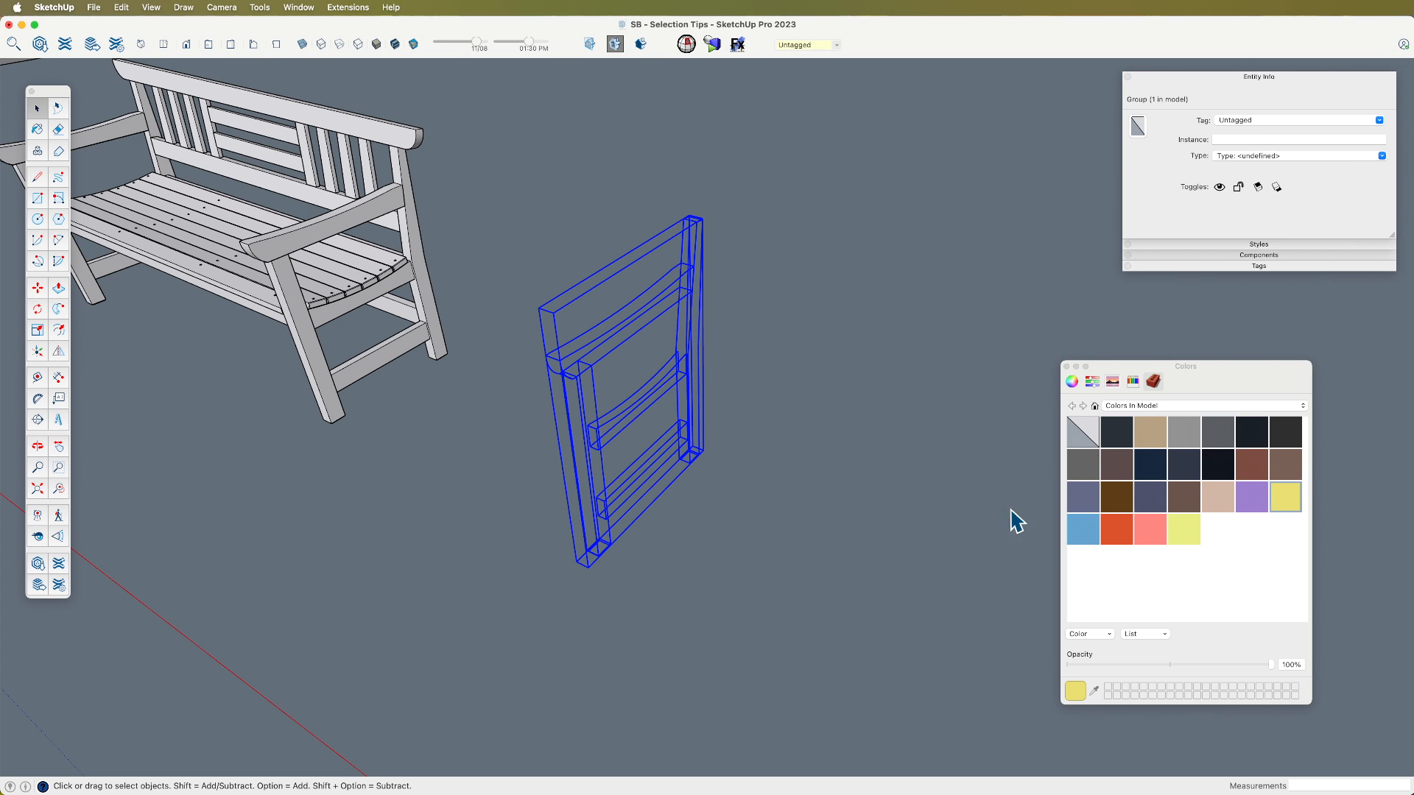
left_click(672, 298)
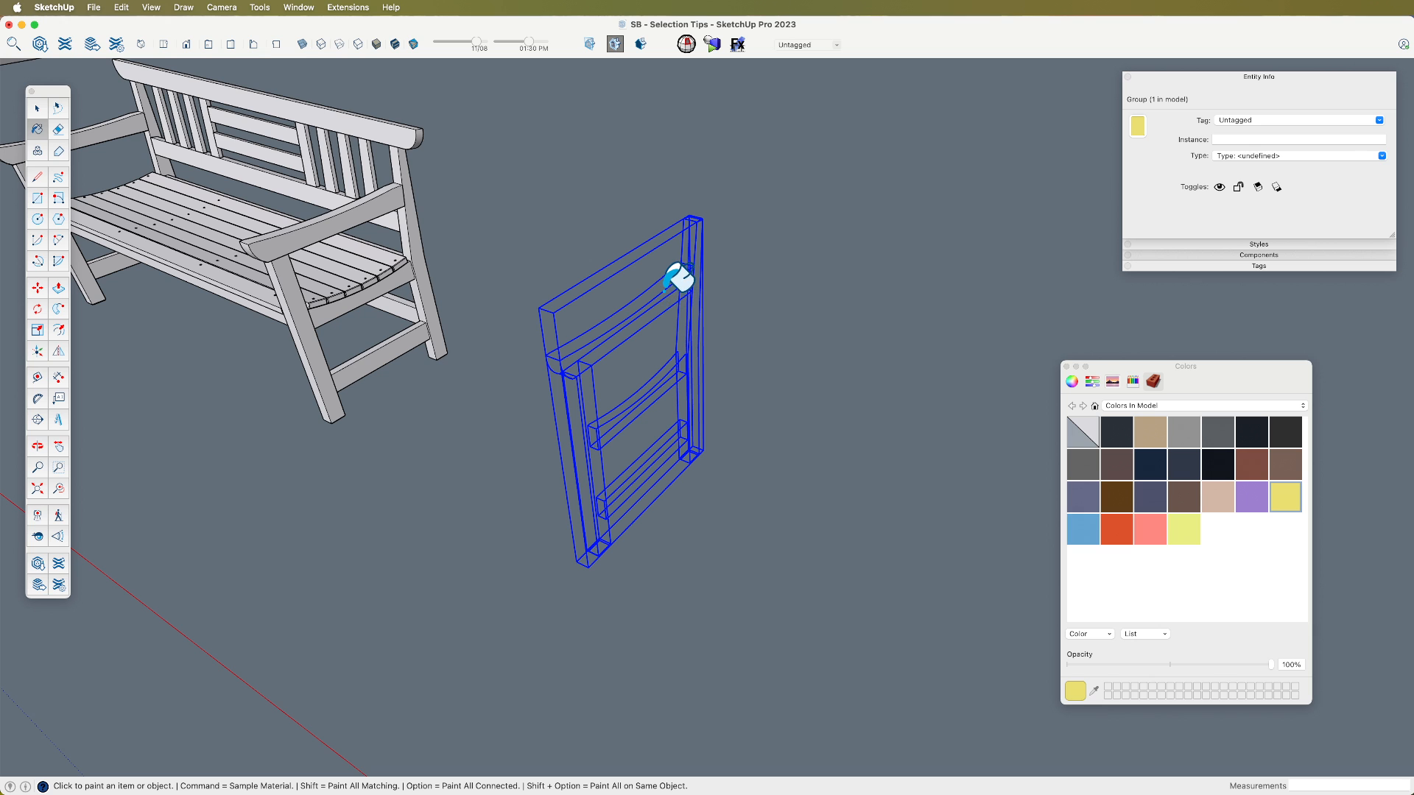
key("space")
left_click(773, 325)
left_click(667, 471)
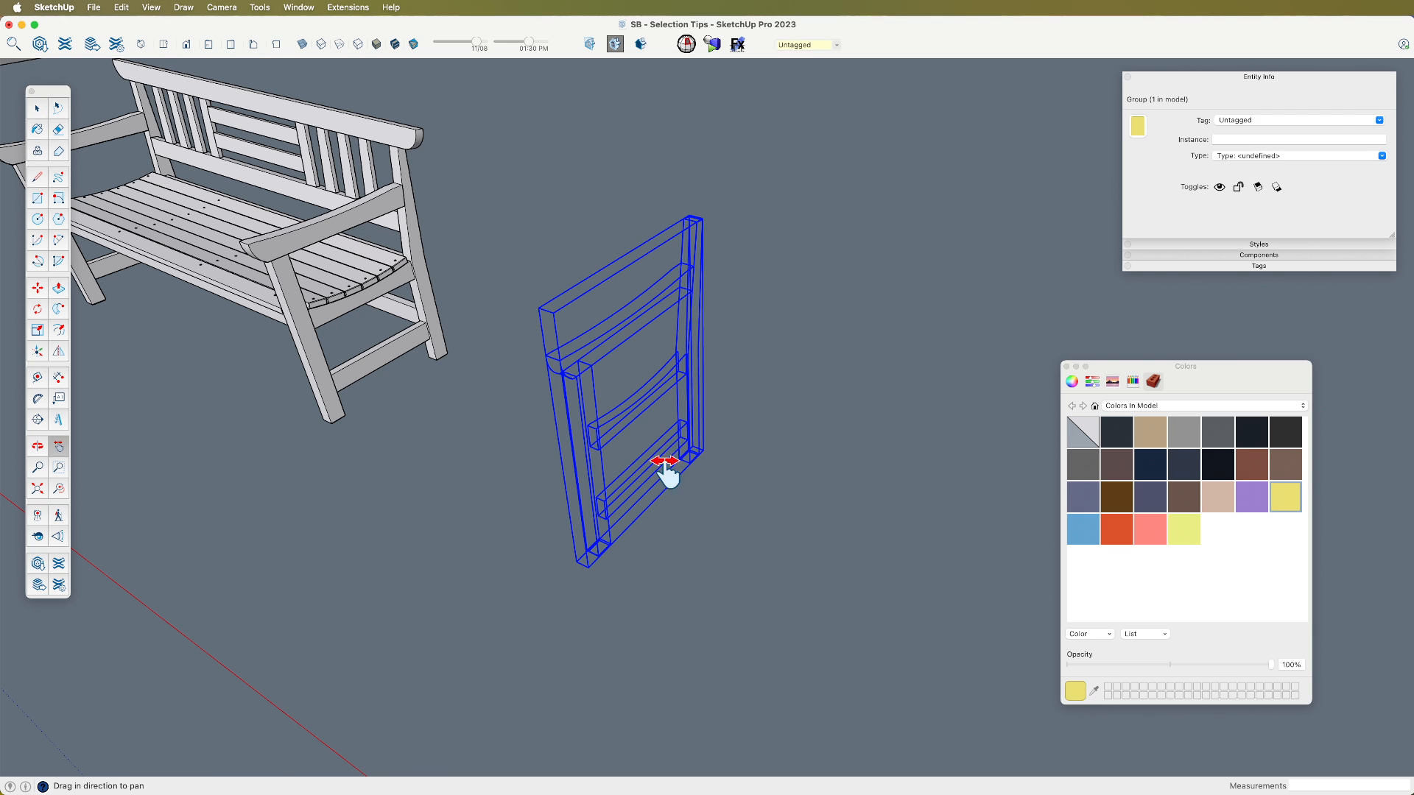
Step: Move the yellow wireframe group along the red axis onto the bench's nearest end frame
middle_click_drag(666, 474, 828, 506)
key("m")
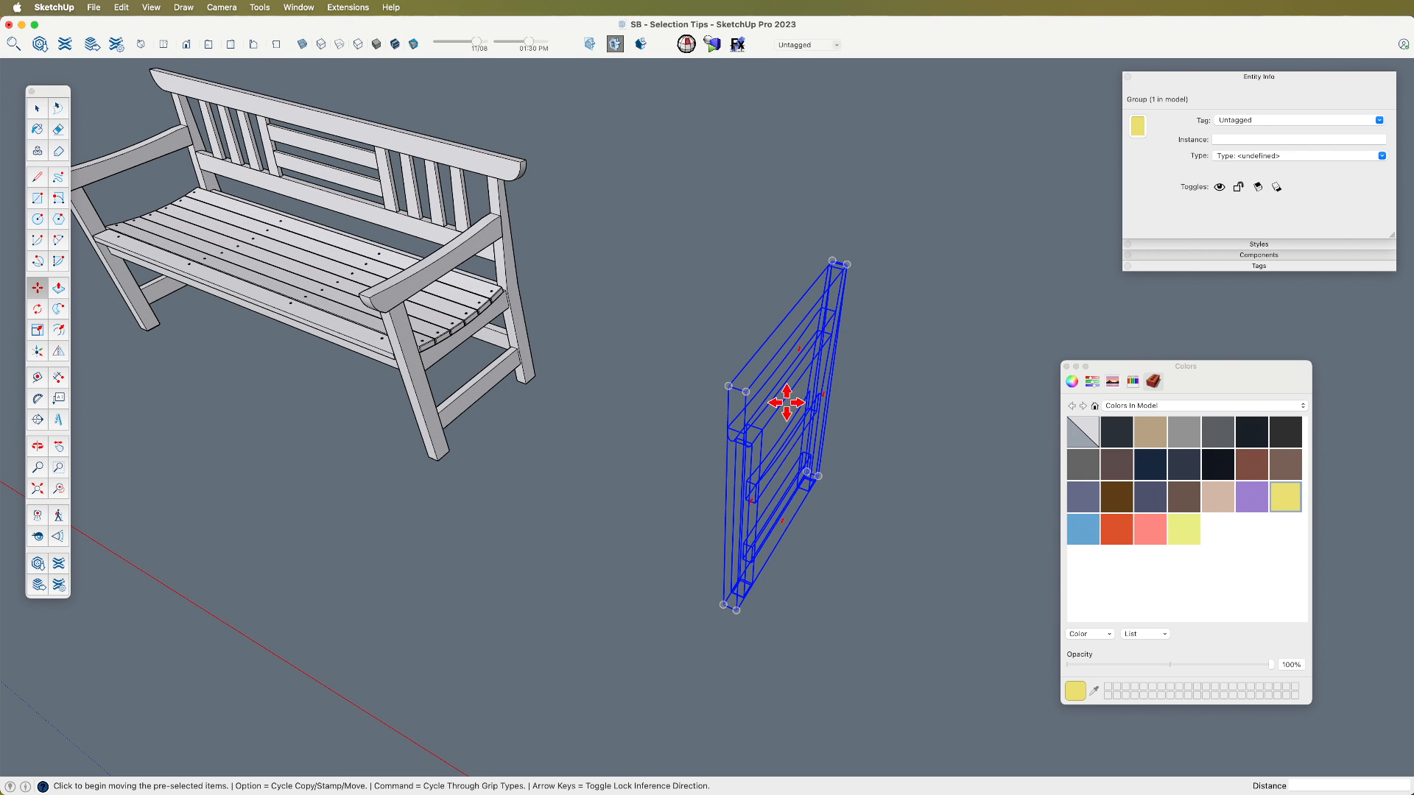
left_click(784, 400)
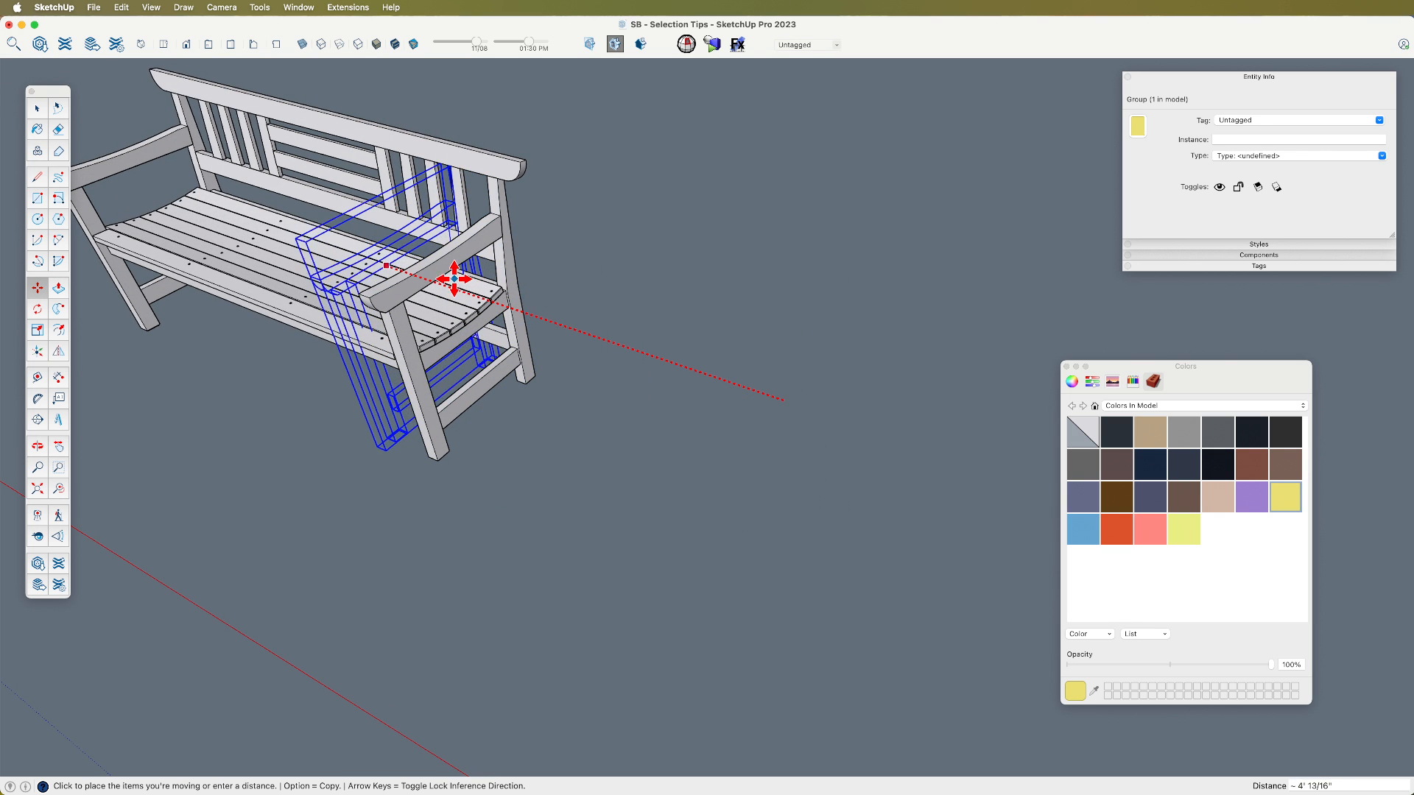
left_click(430, 284)
Step: Nudge the wireframe group 1 mm along the red axis, away from the end frame, and adjust its height
middle_click_drag(602, 392, 736, 402, "shift")
scroll(737, 441, "up", 5)
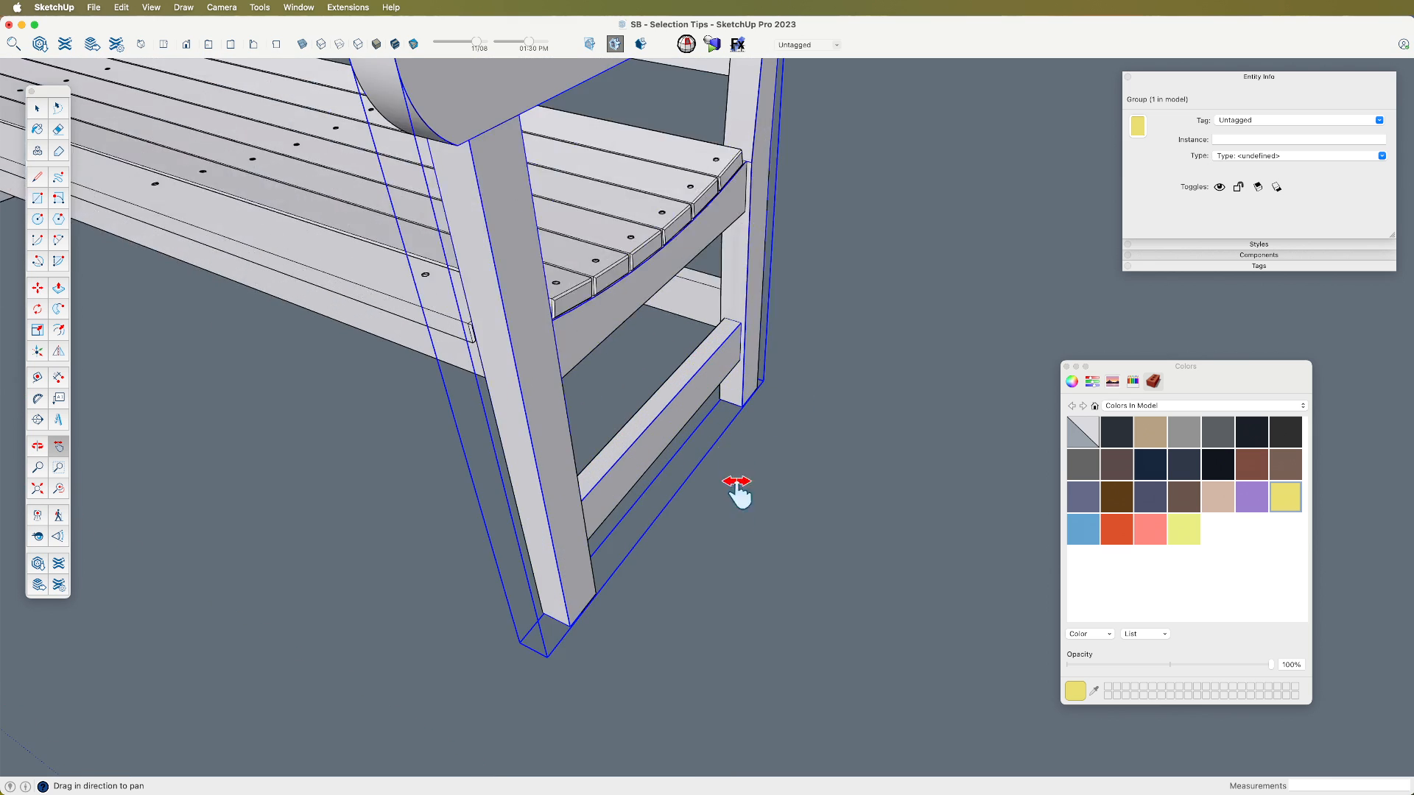
scroll(674, 515, "up", 3)
middle_click_drag(656, 523, 667, 413)
key("m")
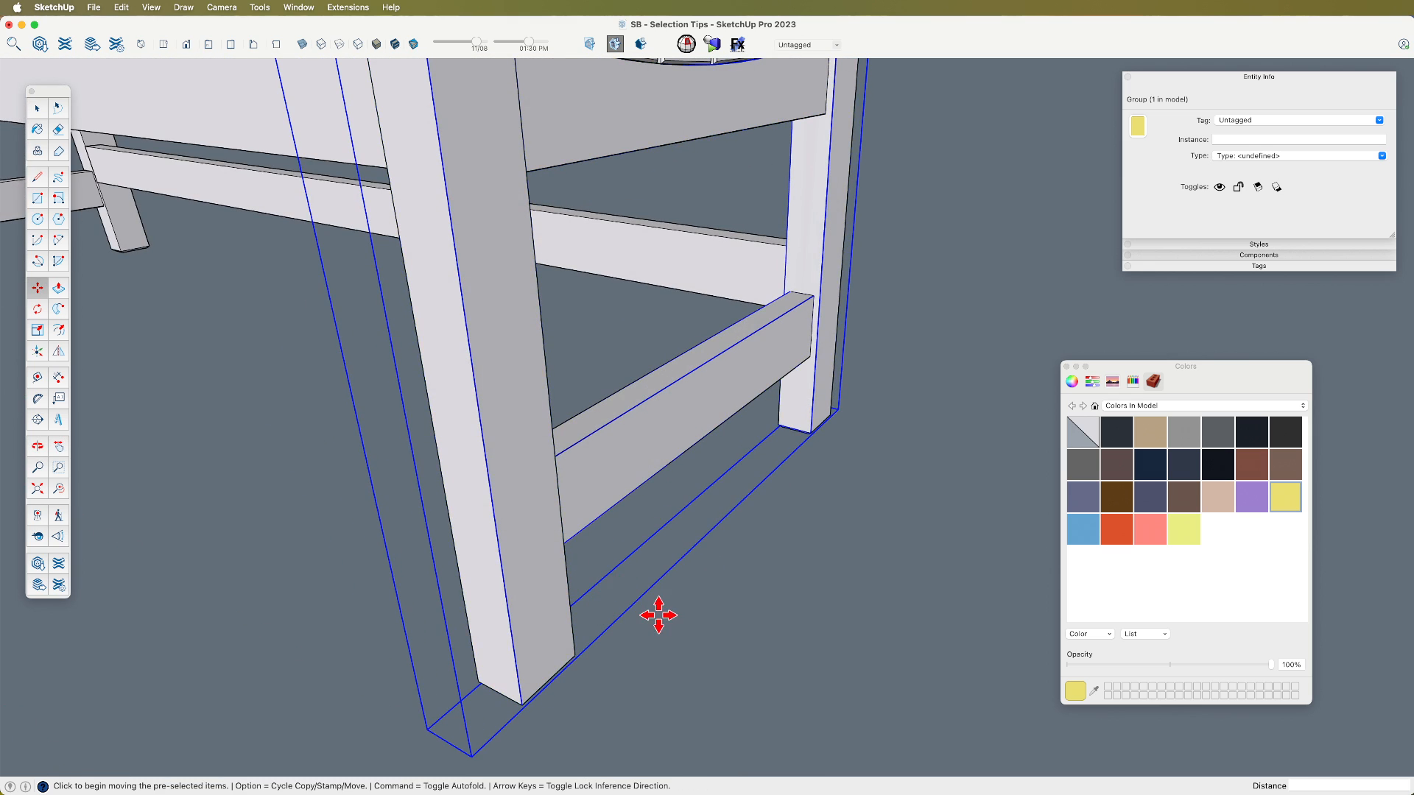
left_click(662, 617)
key("Escape")
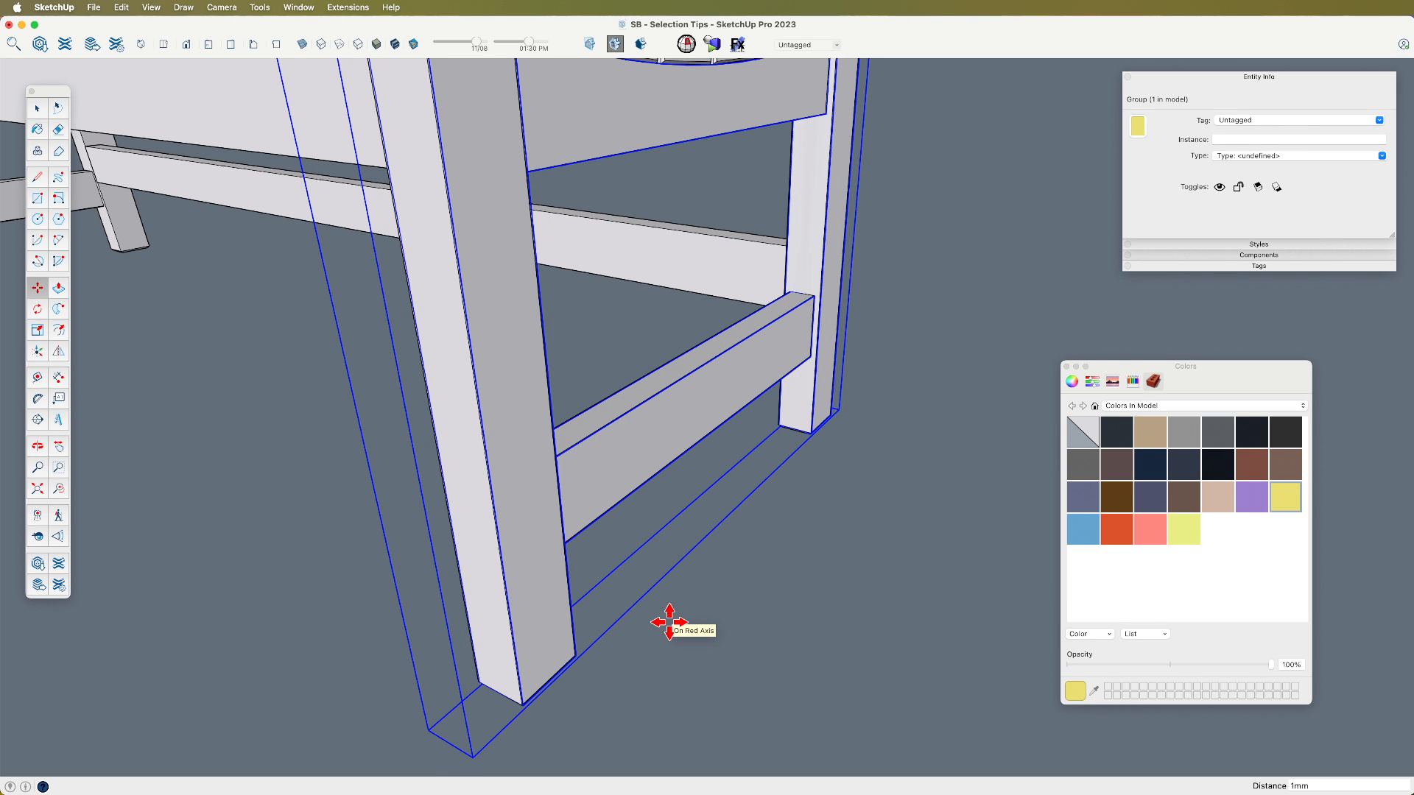
left_click(519, 602)
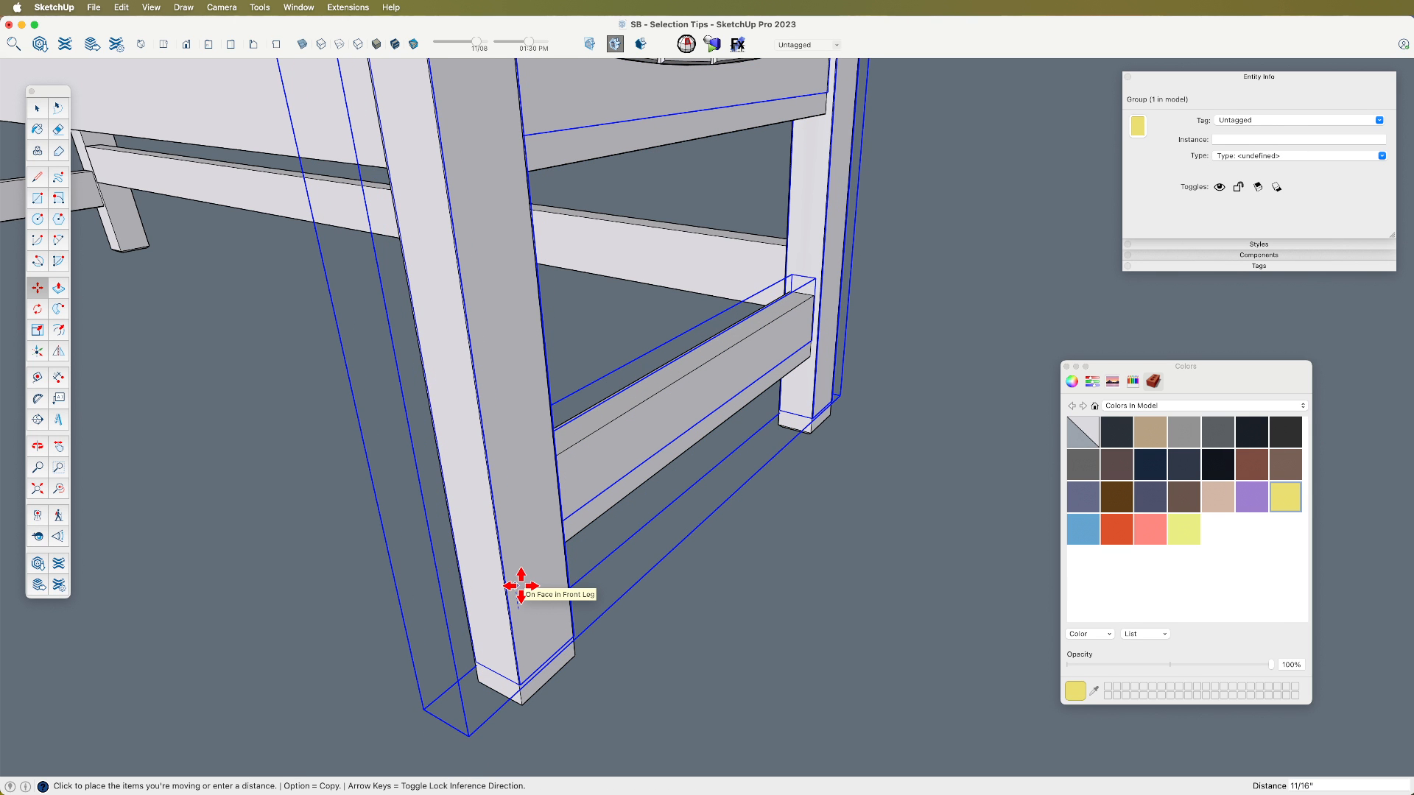
key("space")
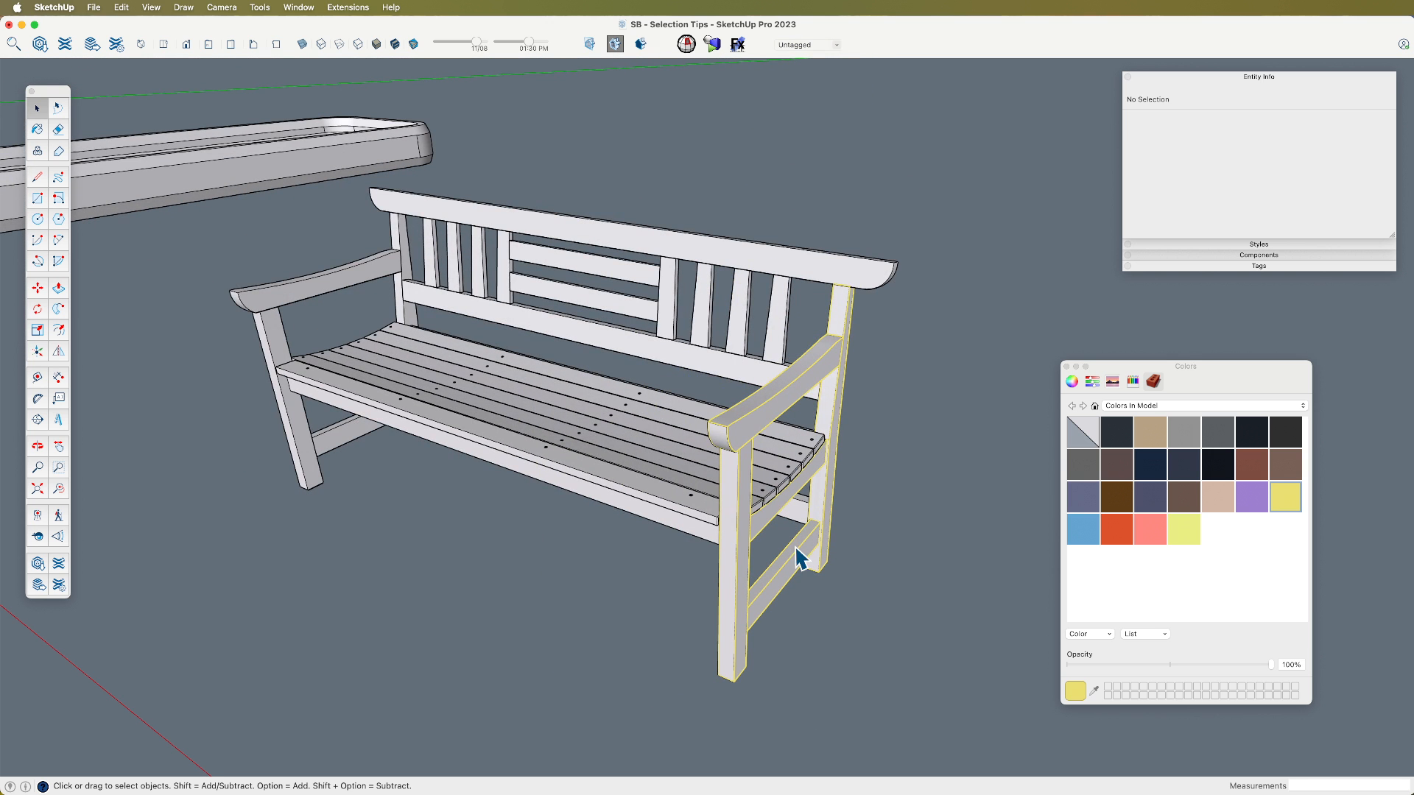
Step: Check the yellow end frame outline with X-ray display on and off, and select the arm rest component
middle_click_drag(852, 513, 766, 543)
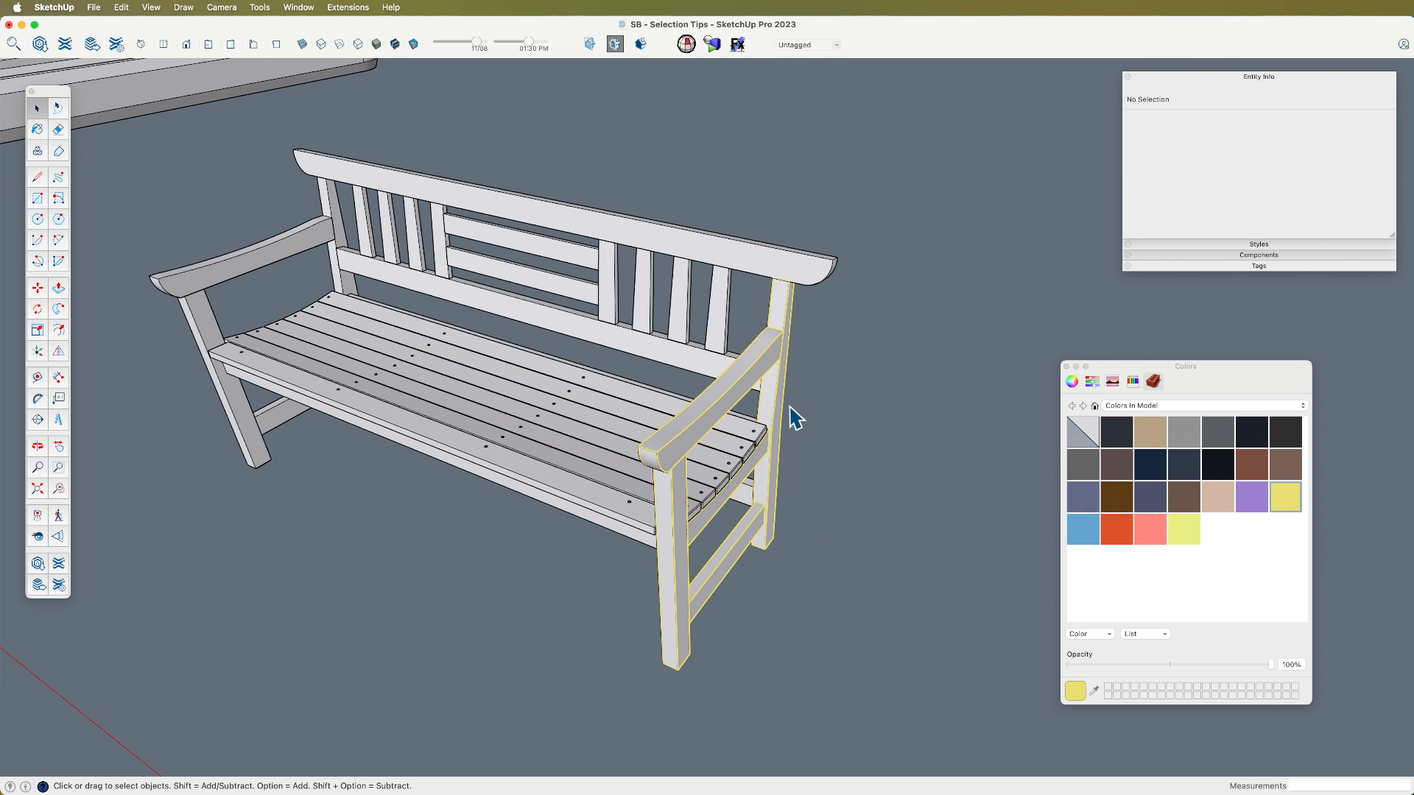
key("shift+x")
mouse_move(789, 433)
middle_mouse_down()
mouse_move(697, 387)
mouse_move(758, 366)
mouse_move(773, 425)
middle_mouse_up()
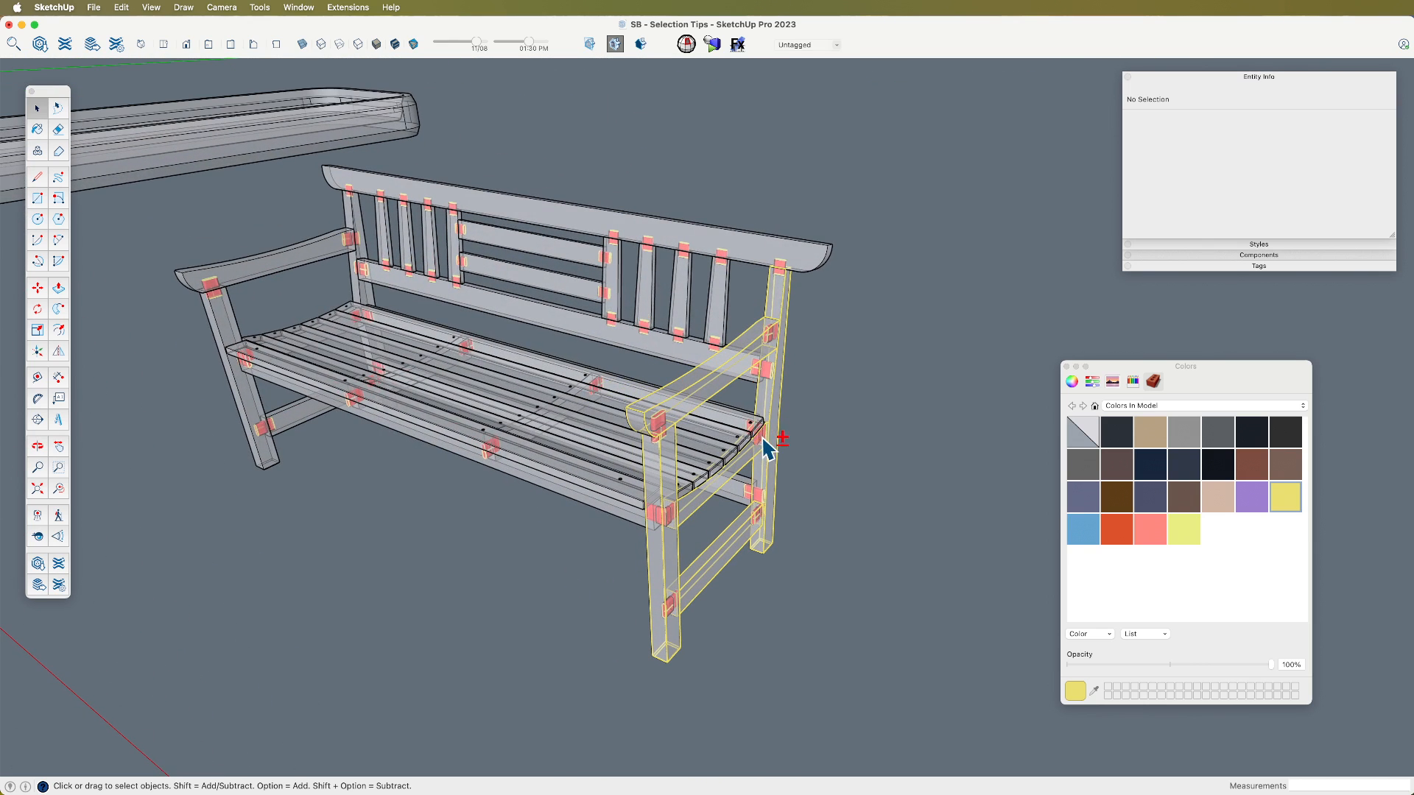
key("shift+x")
left_click(742, 365)
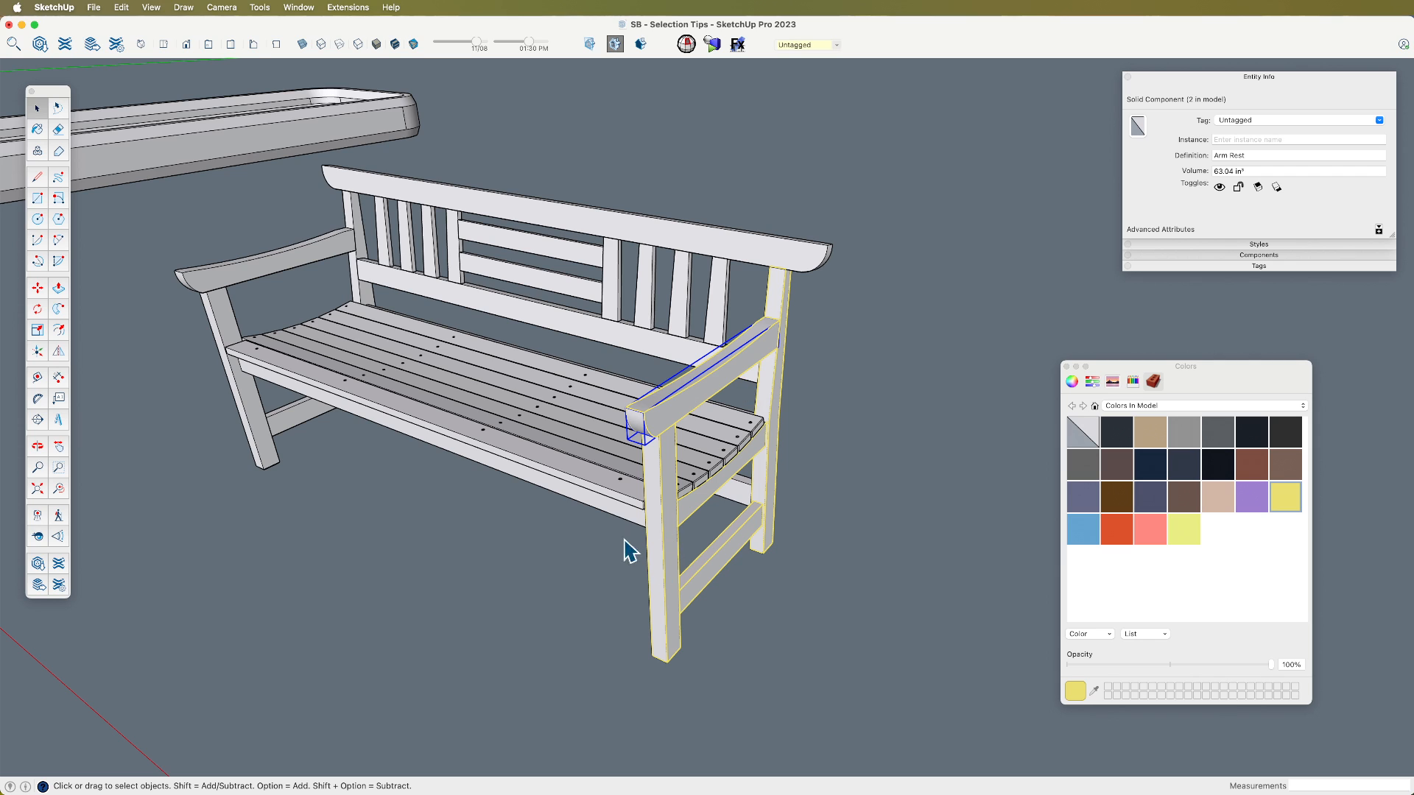
Step: Select and hide the arm rest component on the bench's yellow-outlined end
left_click(828, 433)
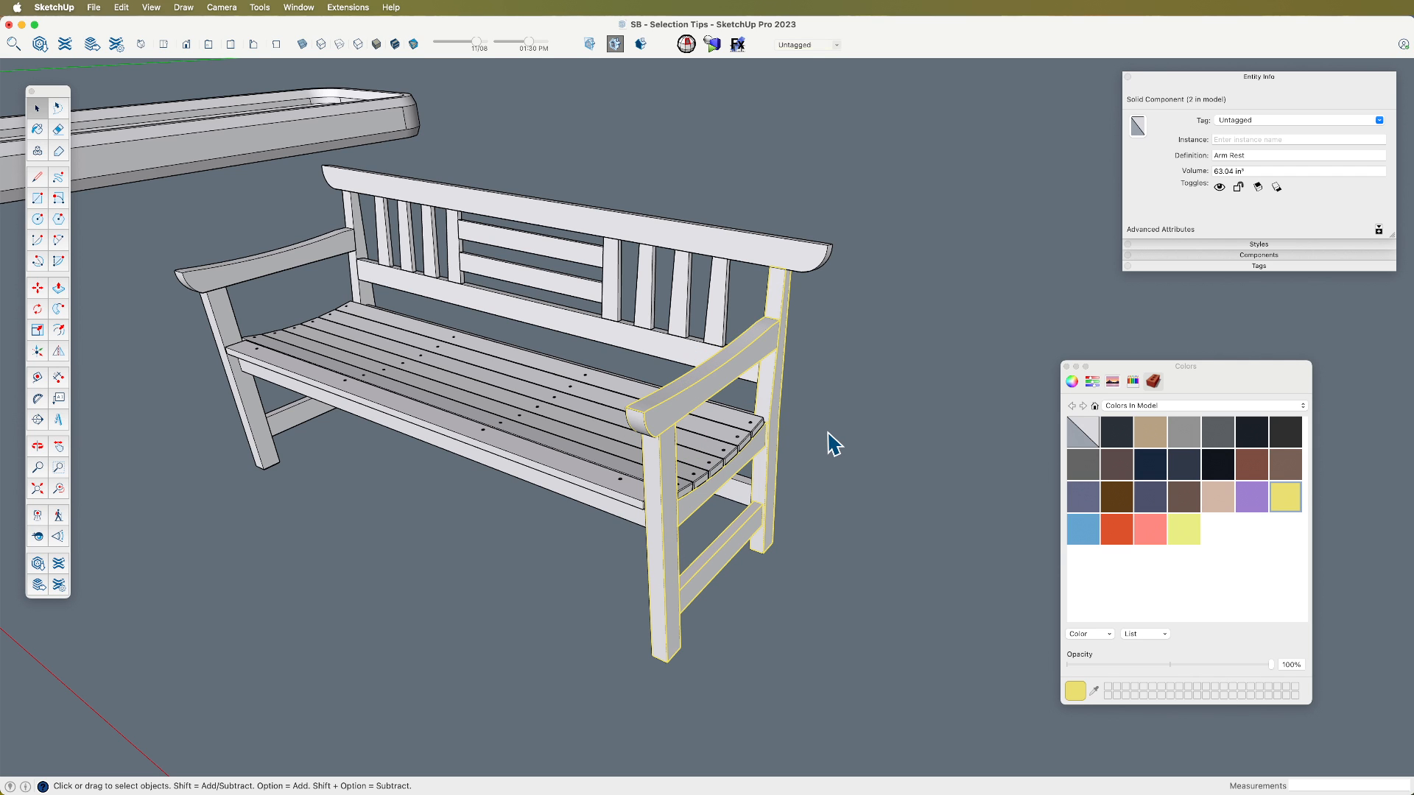
left_click(708, 385)
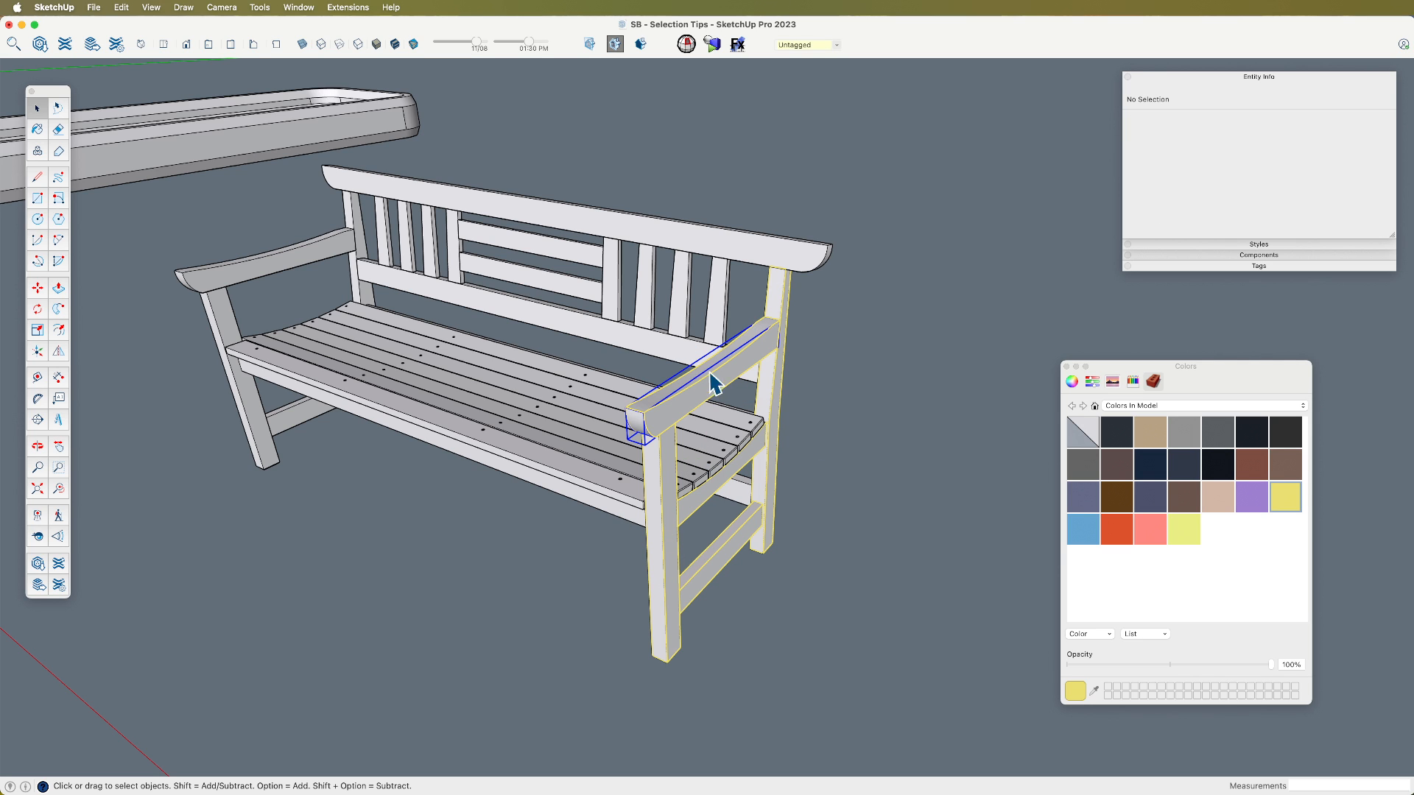
scroll(727, 383, "up", 2)
middle_click_drag(737, 394, 732, 420)
scroll(746, 381, "up", 3)
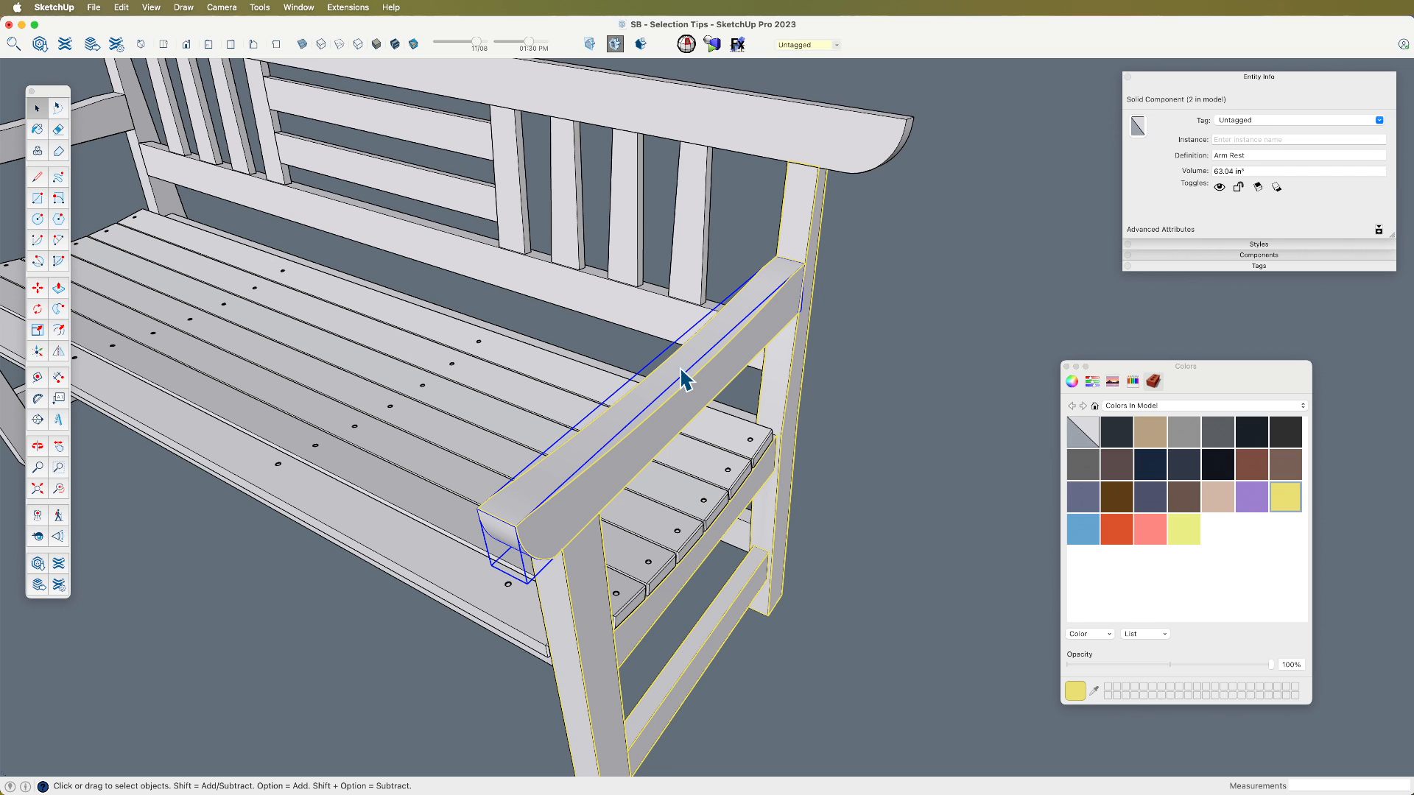
left_click(723, 362)
left_click(846, 319)
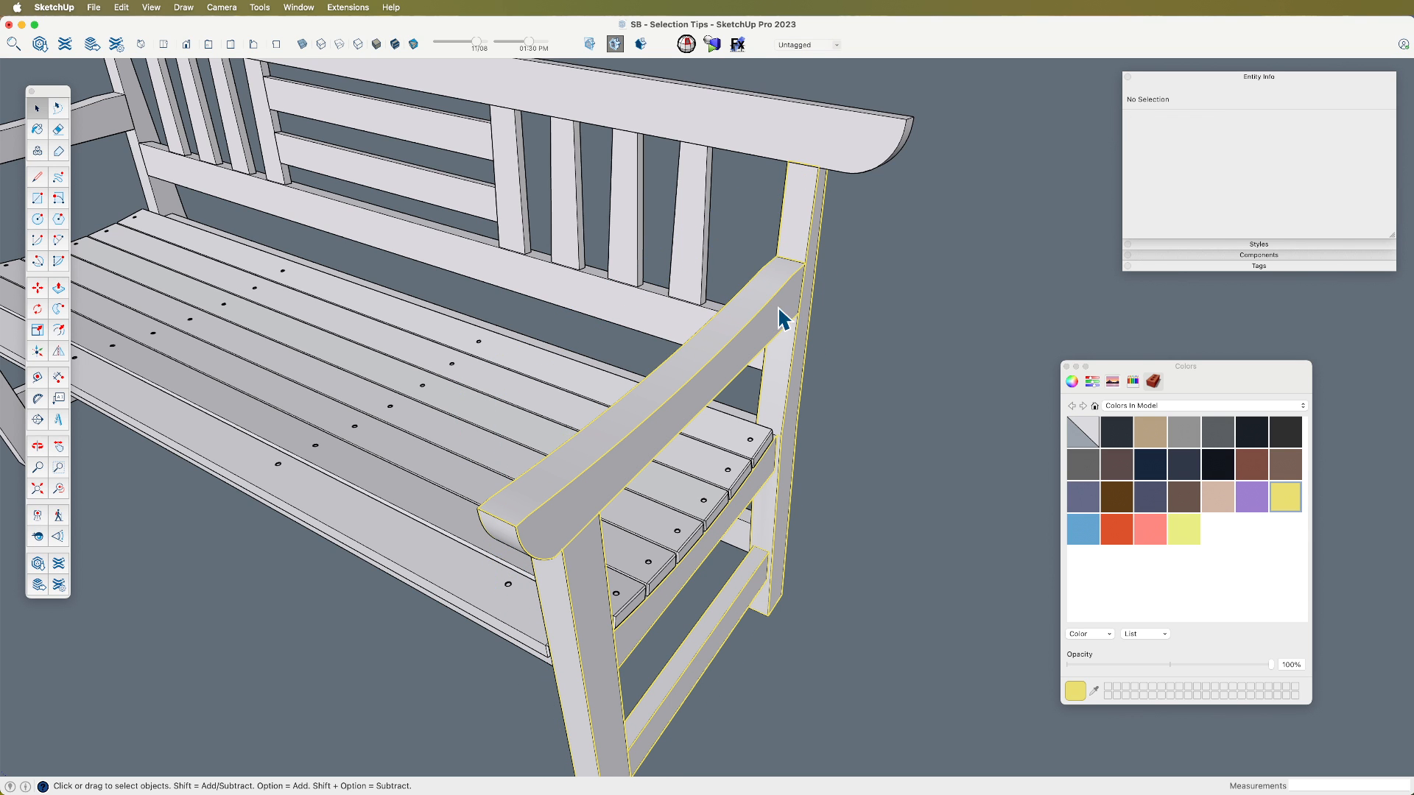
left_click(680, 354)
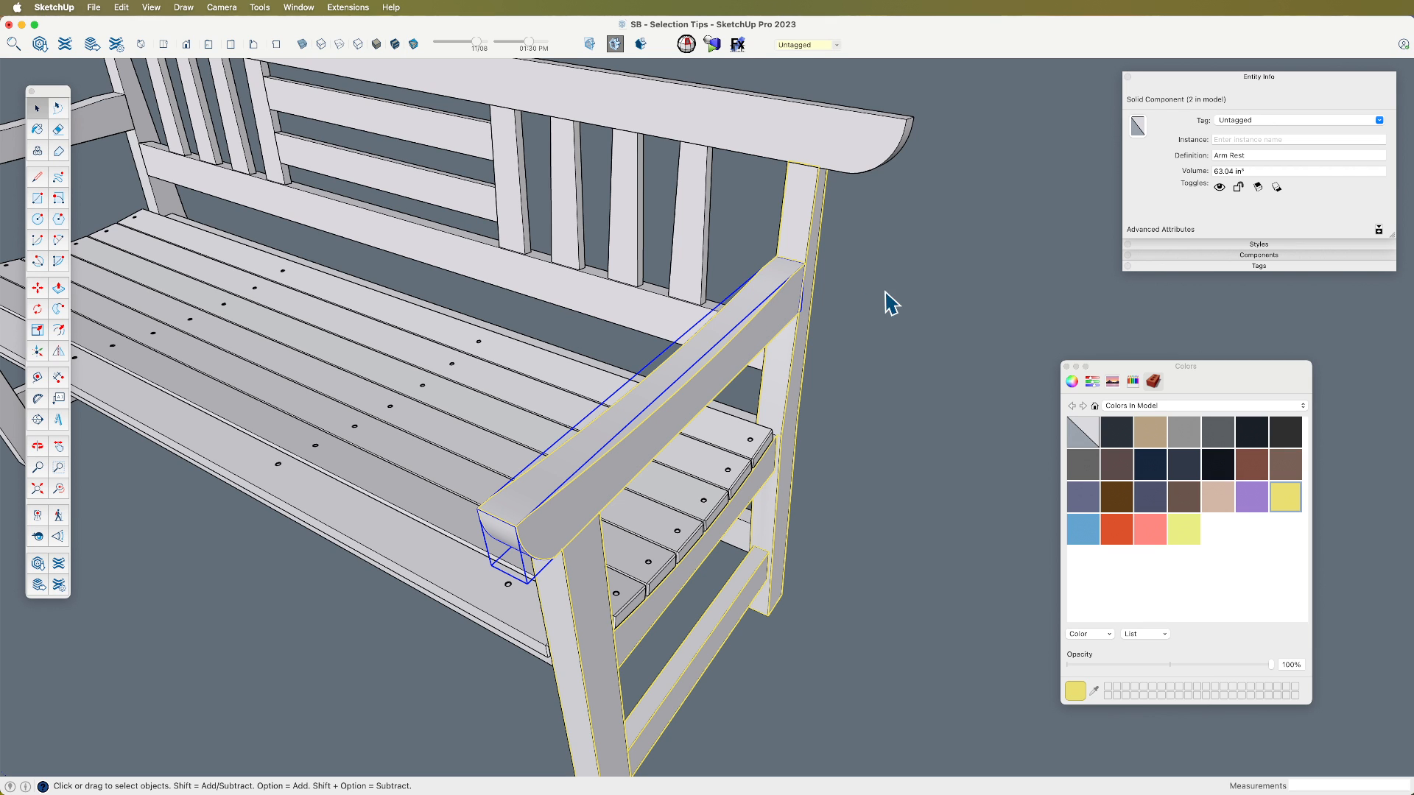
key("super+e")
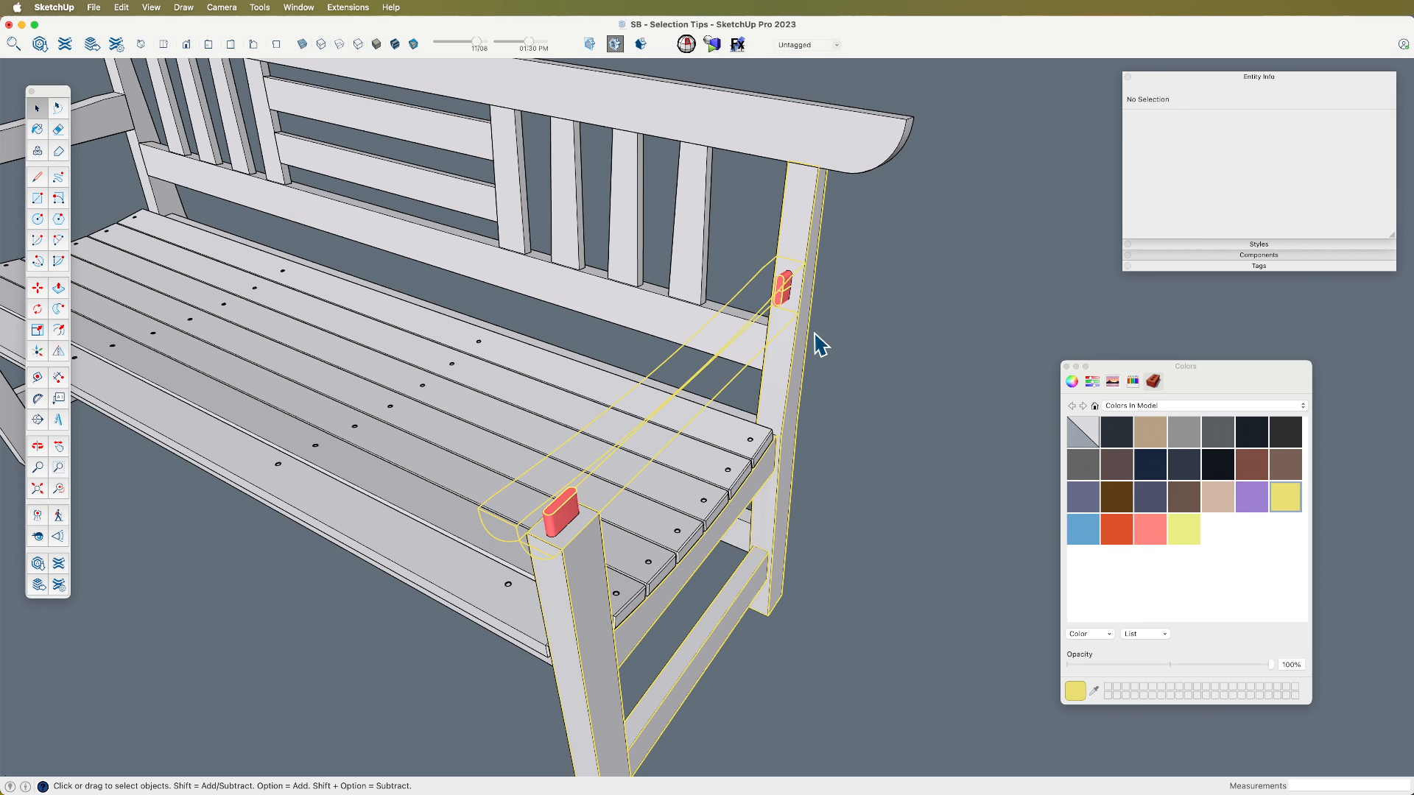
Step: Select the yellow wireframe group where the arm rest was and unhide the arm rest
left_click(683, 364)
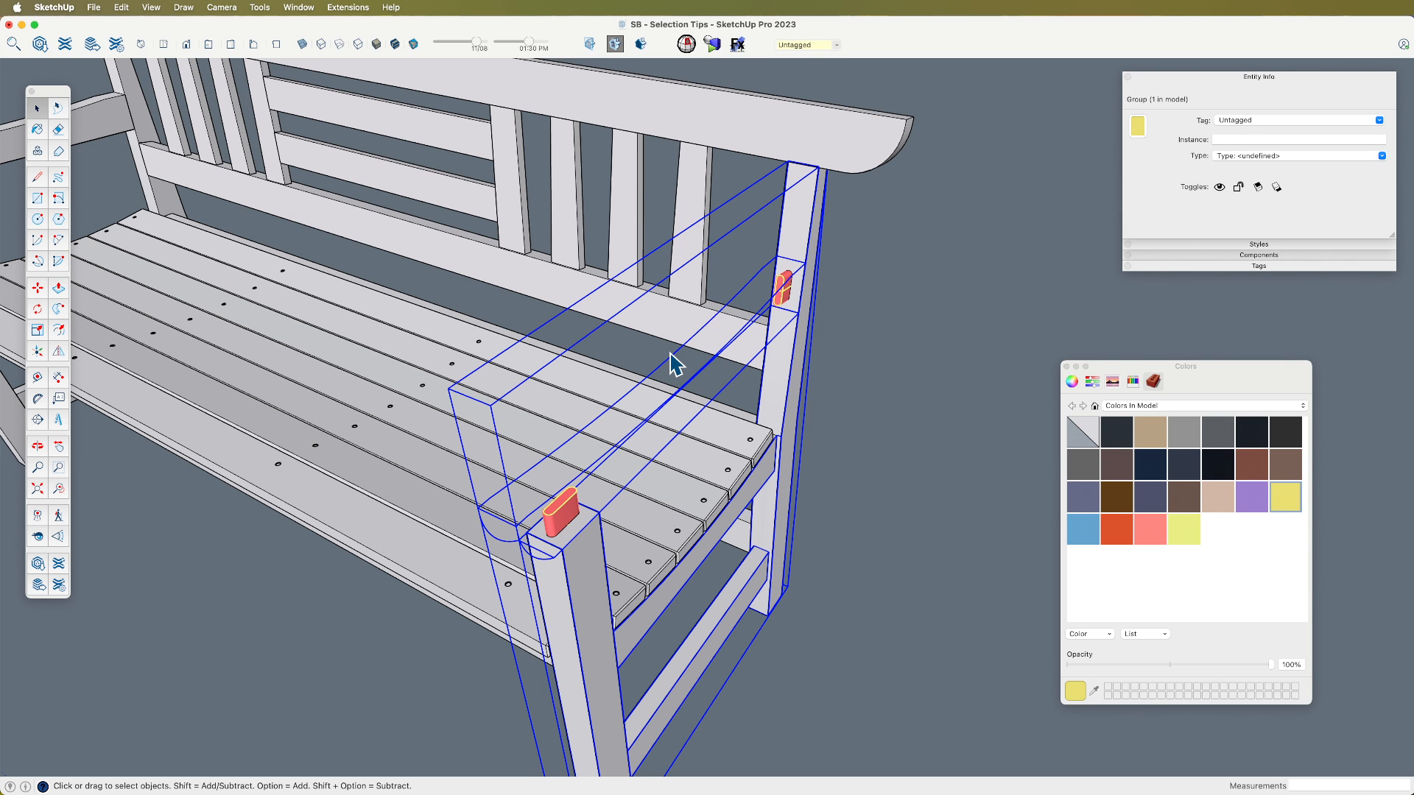
key("super+shift+e")
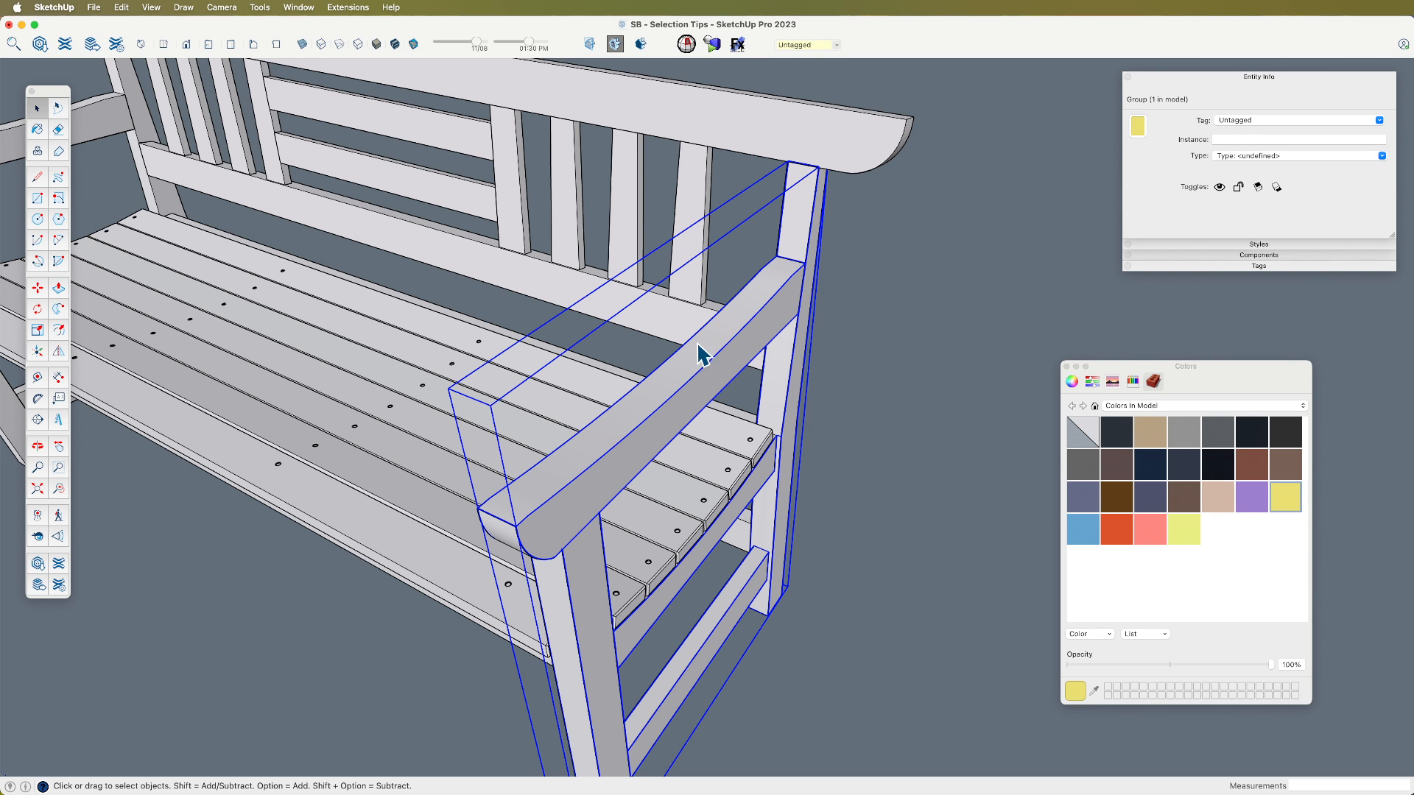
Step: Try to move the yellow wireframe group away from the bench's end
scroll(716, 312, "down", 5)
key("m")
left_click(827, 357)
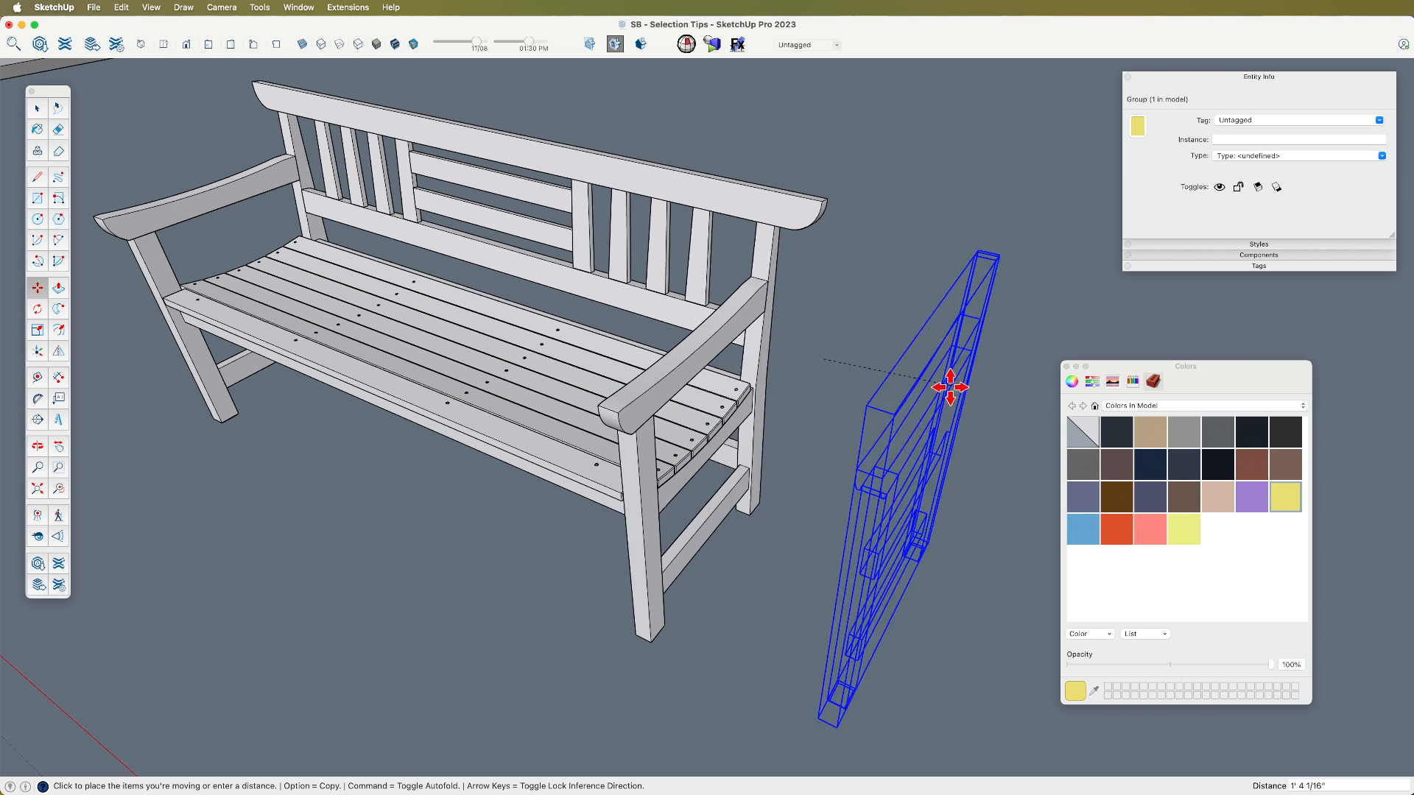
key("space")
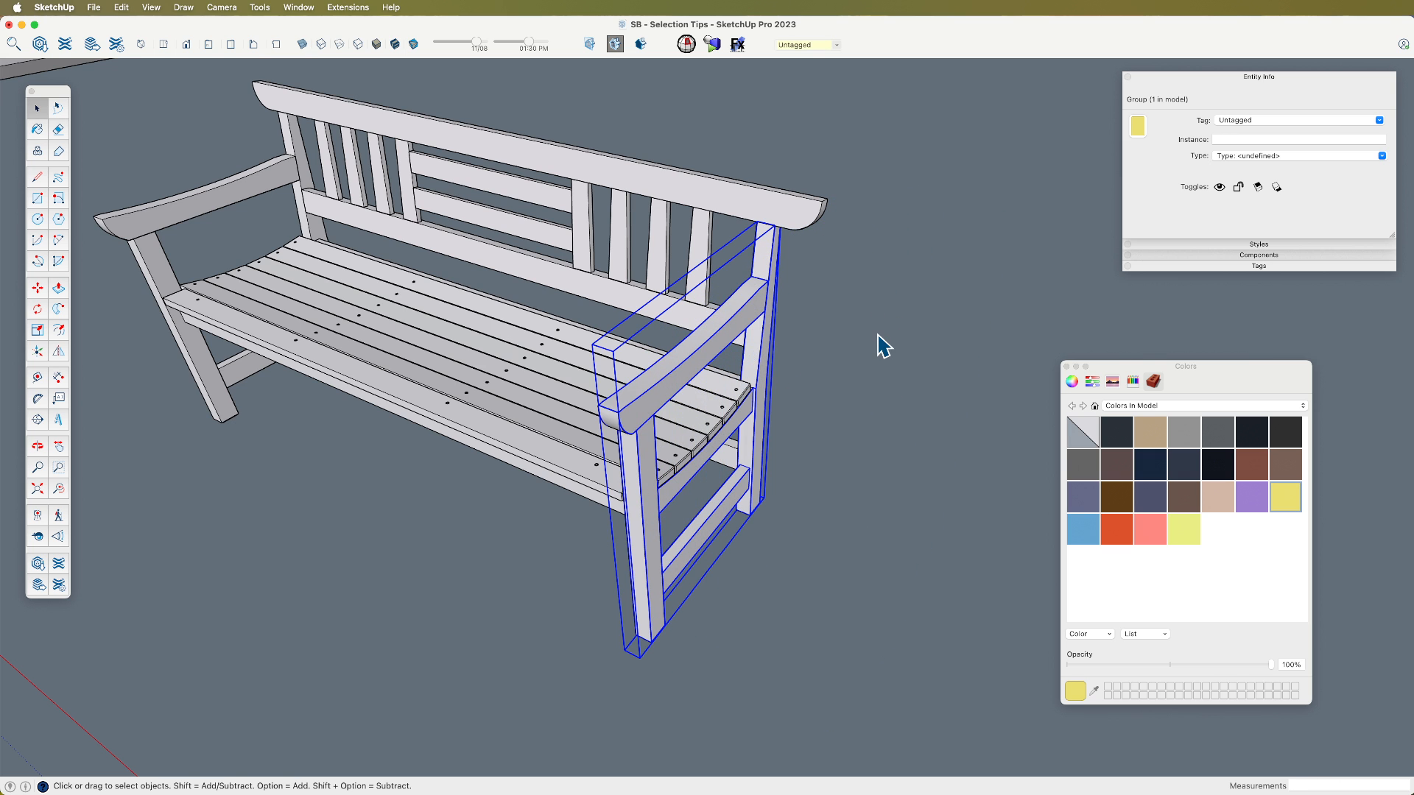
Step: Clear the selection and examine the yellow outline on the bench's end frame
scroll(686, 365, "up", 5)
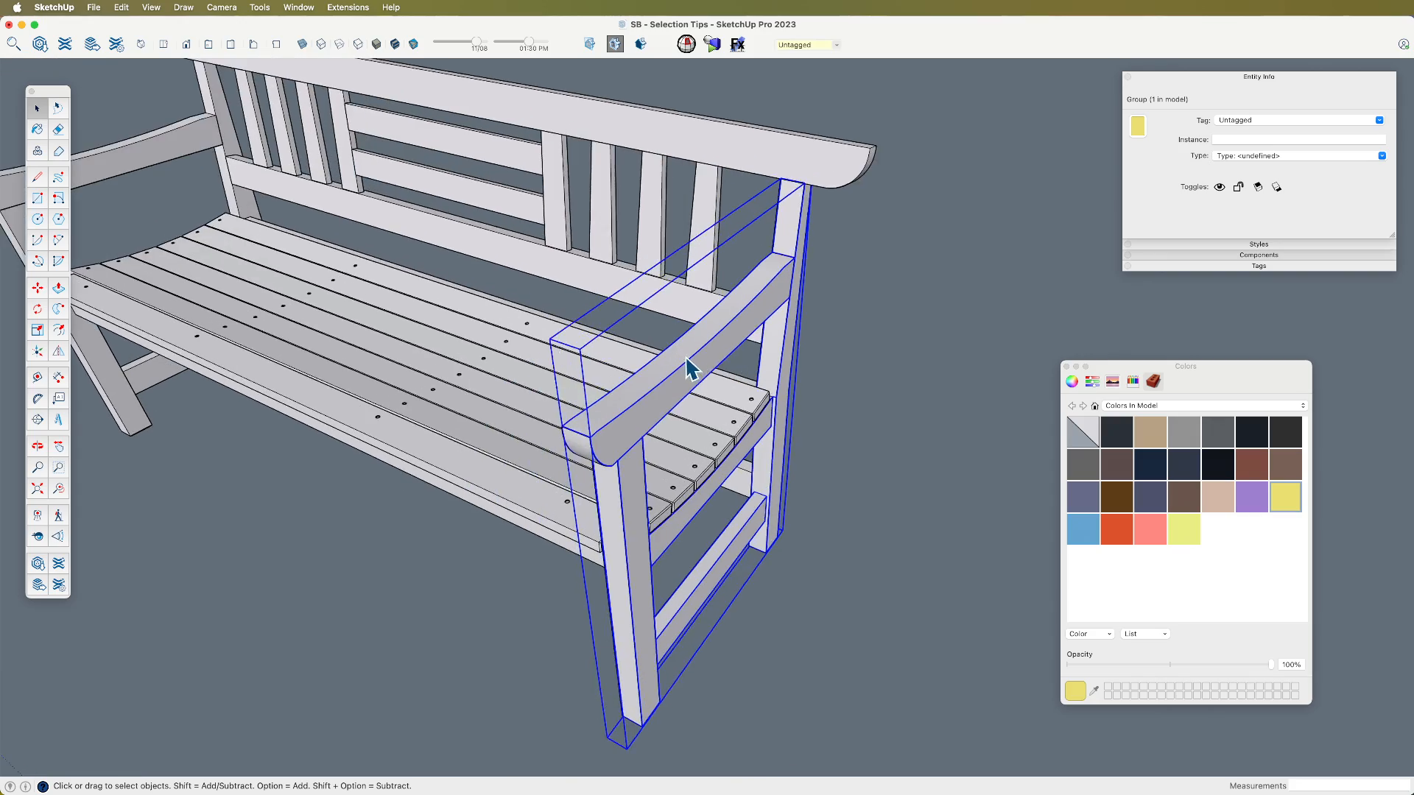
middle_click_drag(721, 380, 766, 356)
left_click(878, 420)
scroll(883, 412, "down", 5)
scroll(869, 420, "down", 10)
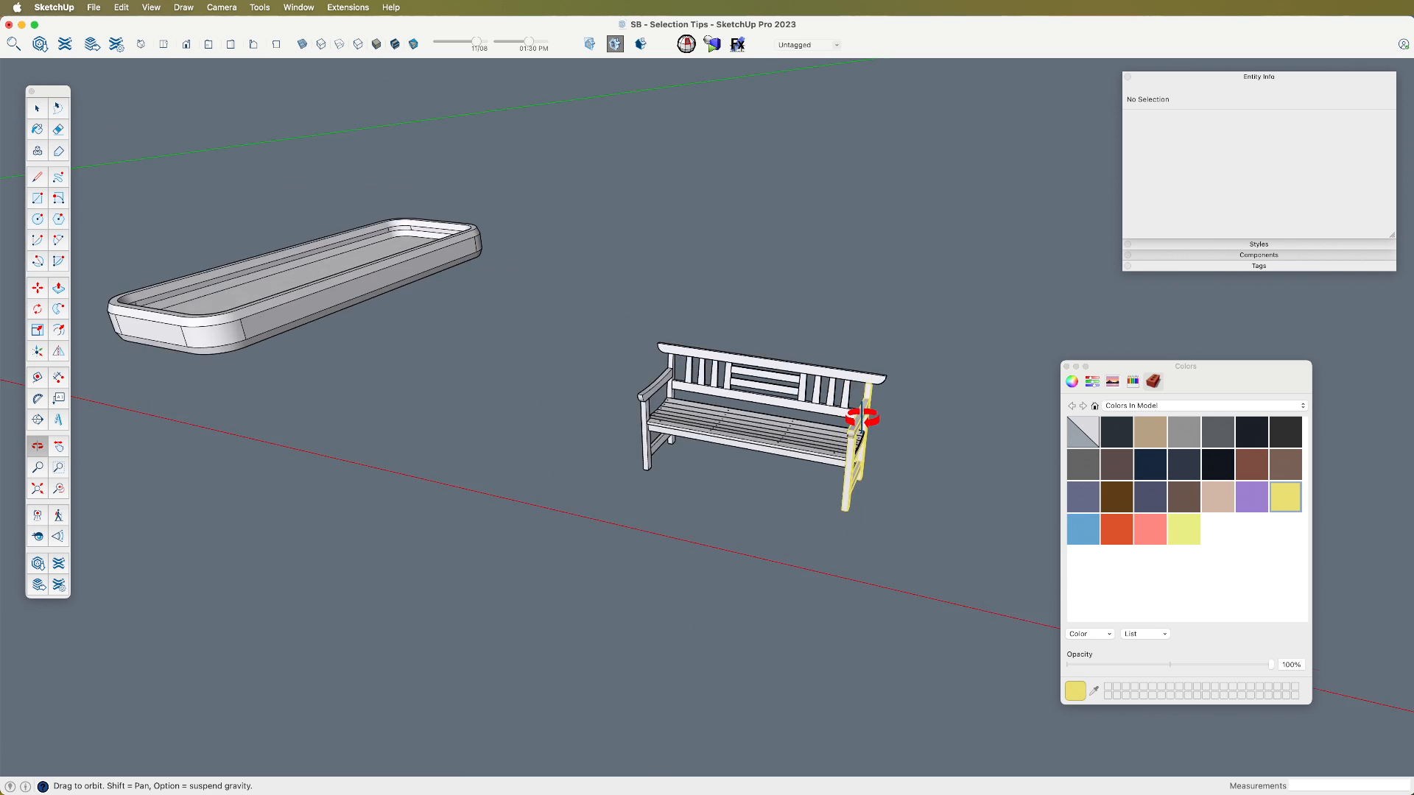
Step: Switch to the front view and frame the standing human figure at close range
middle_click_drag(409, 339, 881, 441, "shift")
middle_click_drag(468, 332, 770, 334, "shift")
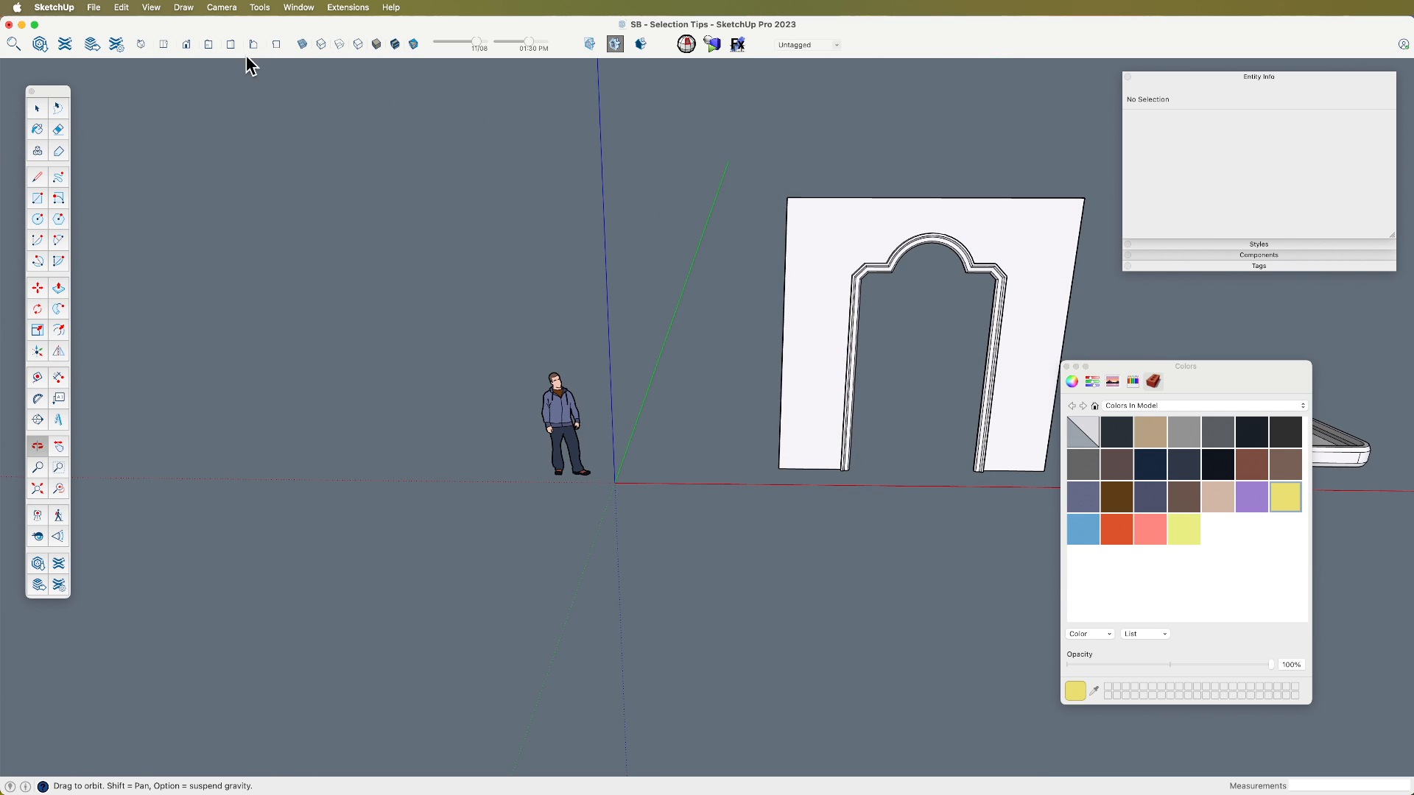
left_click(187, 45)
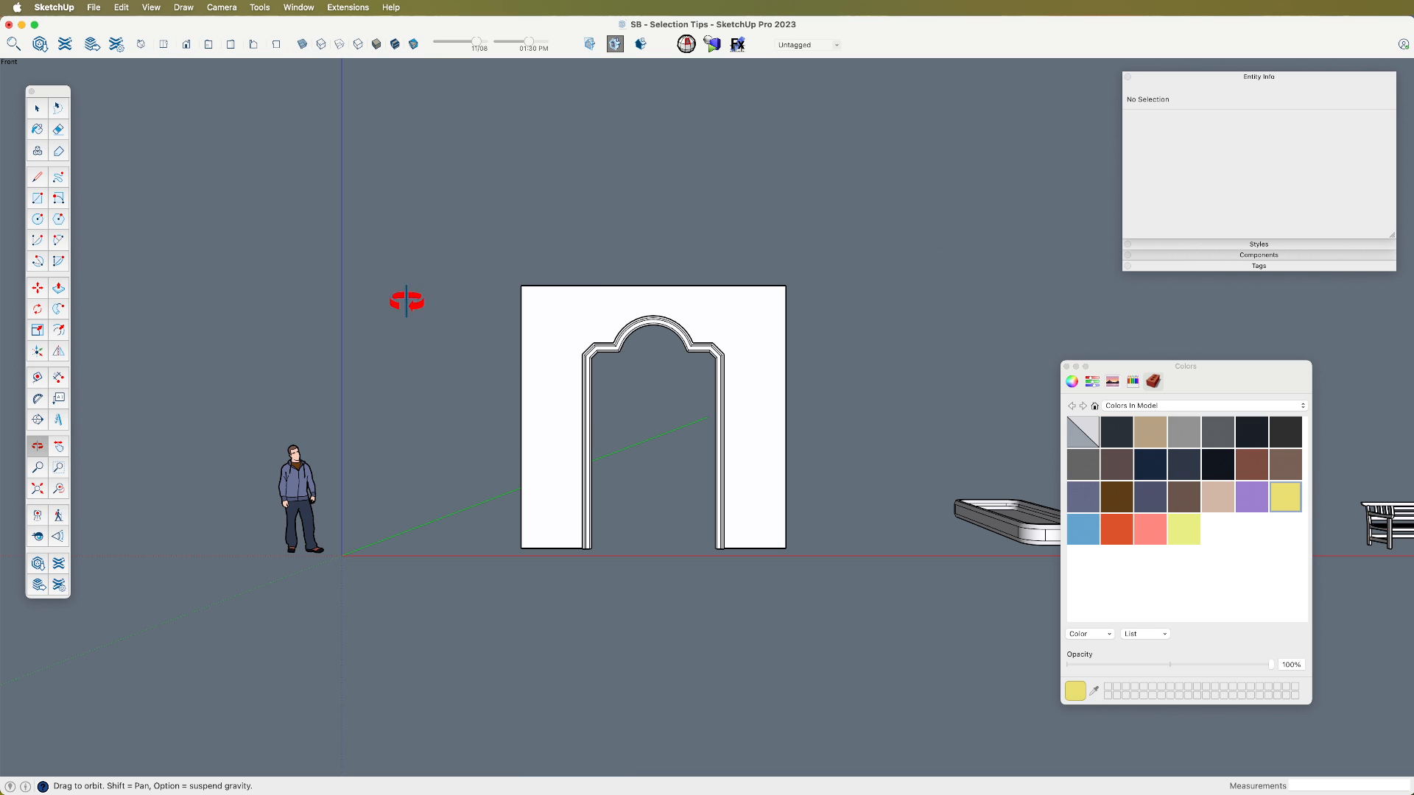
middle_click_drag(421, 529, 625, 496, "shift")
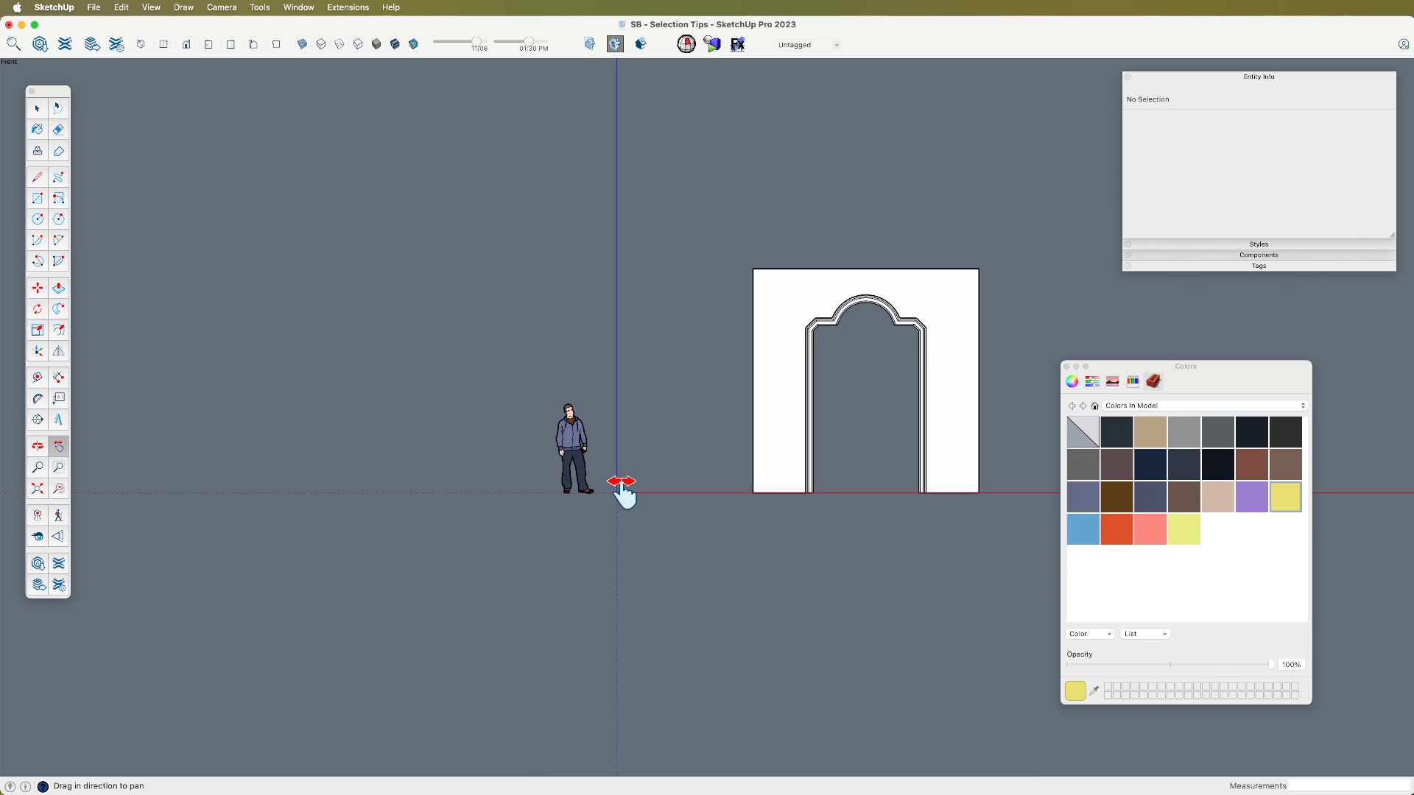
scroll(601, 443, "up", 6)
scroll(616, 446, "up", 4)
scroll(603, 427, "down", 2)
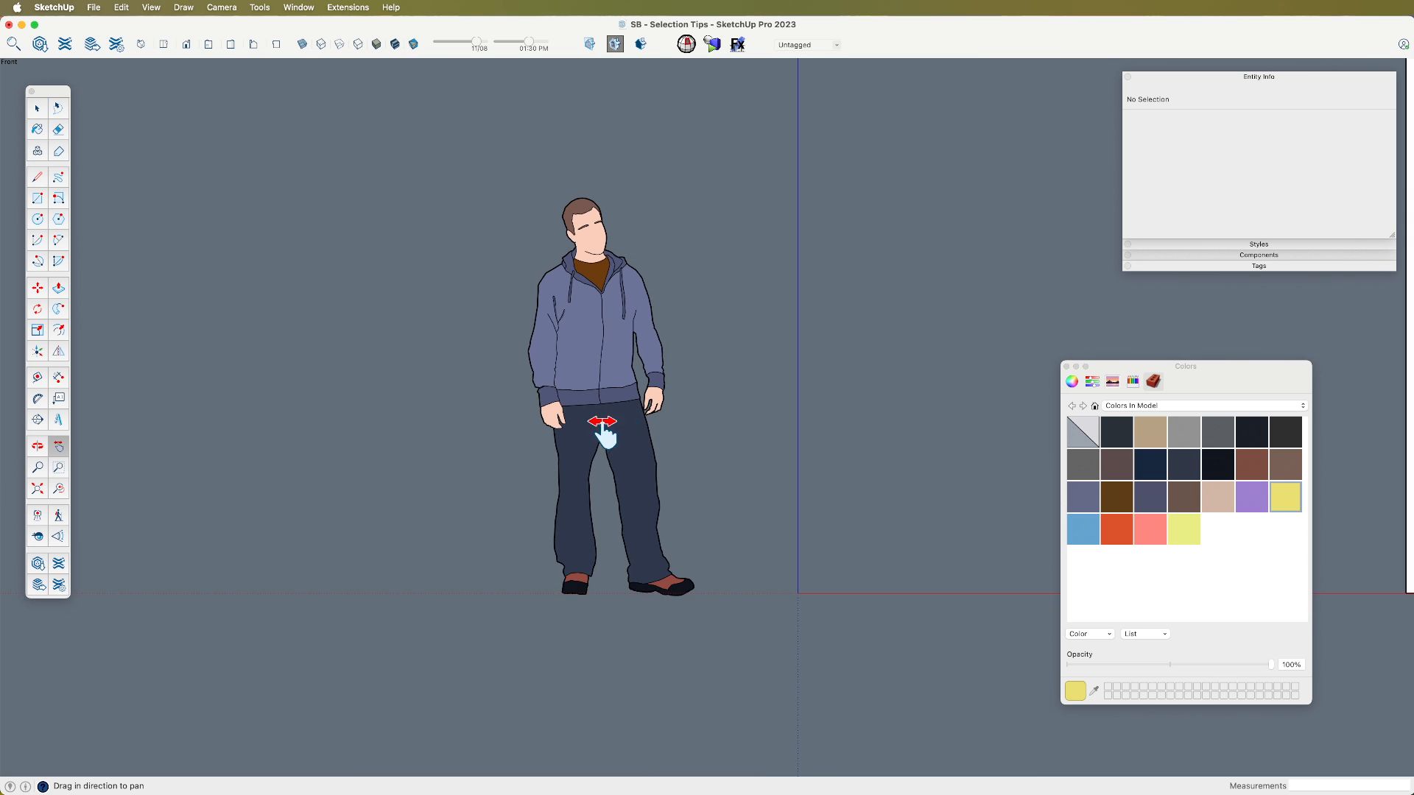
left_click_drag(582, 435, 535, 473)
key("space")
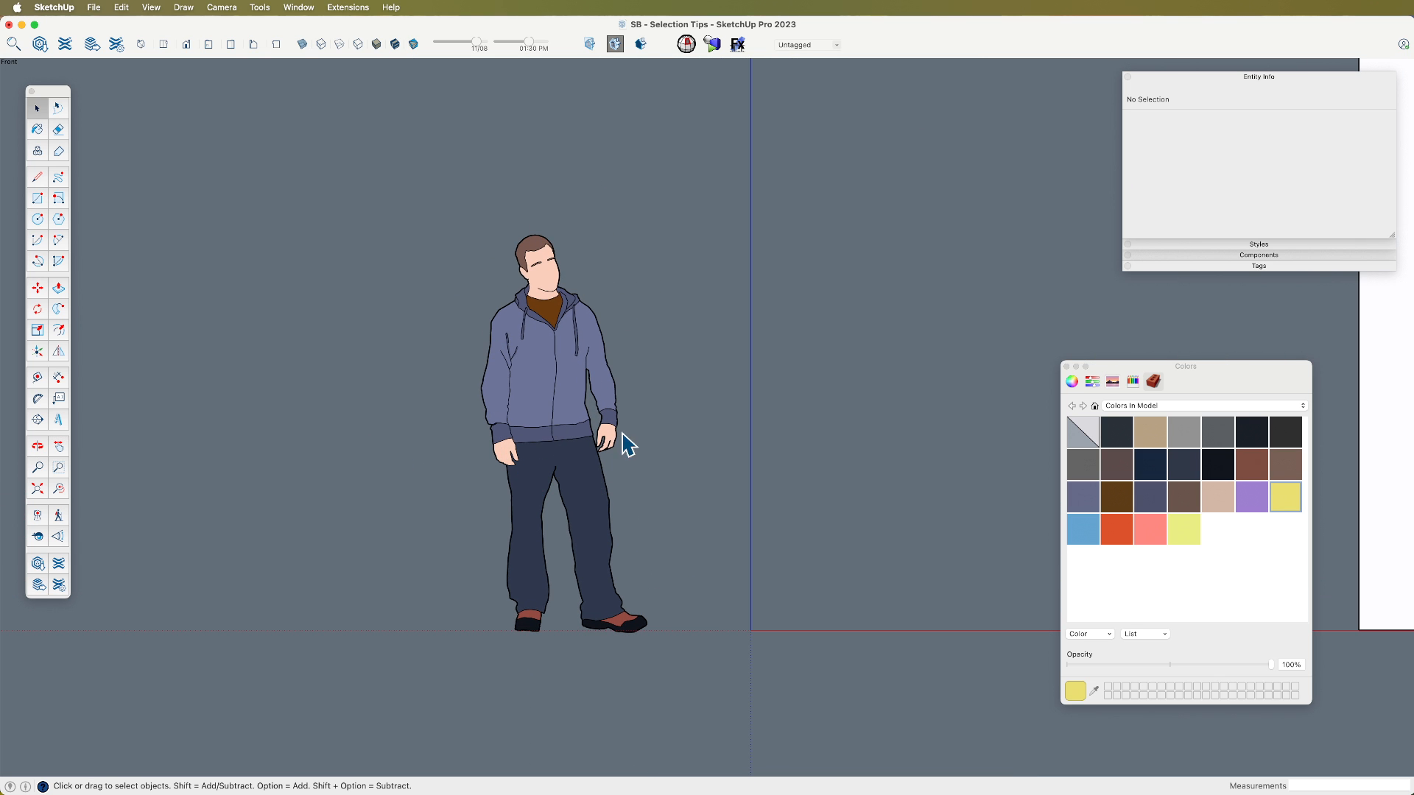
middle_click_drag(548, 383, 505, 368, "shift")
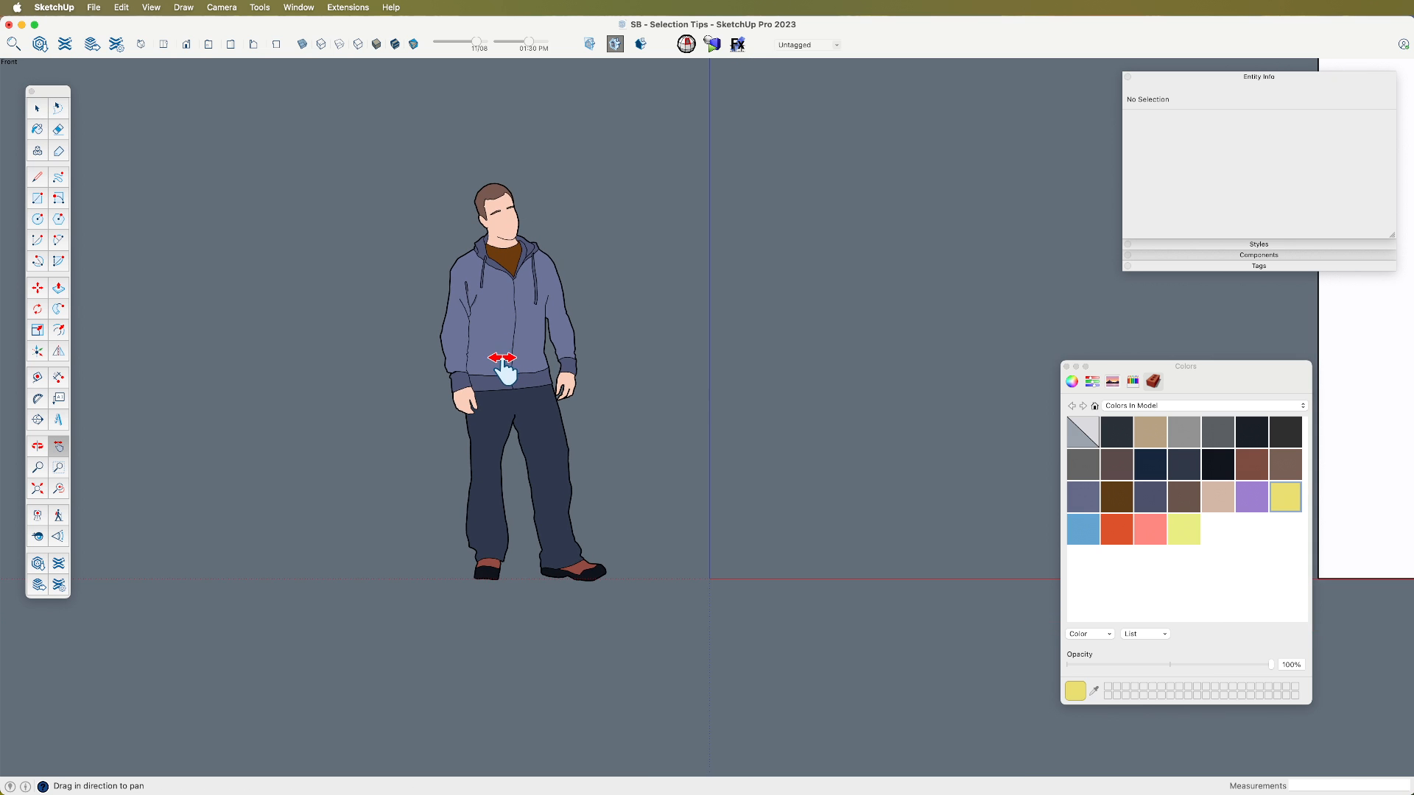
Step: Open the standing figure component, select all its geometry, and reduce the selection to its perimeter edges
left_click(502, 338)
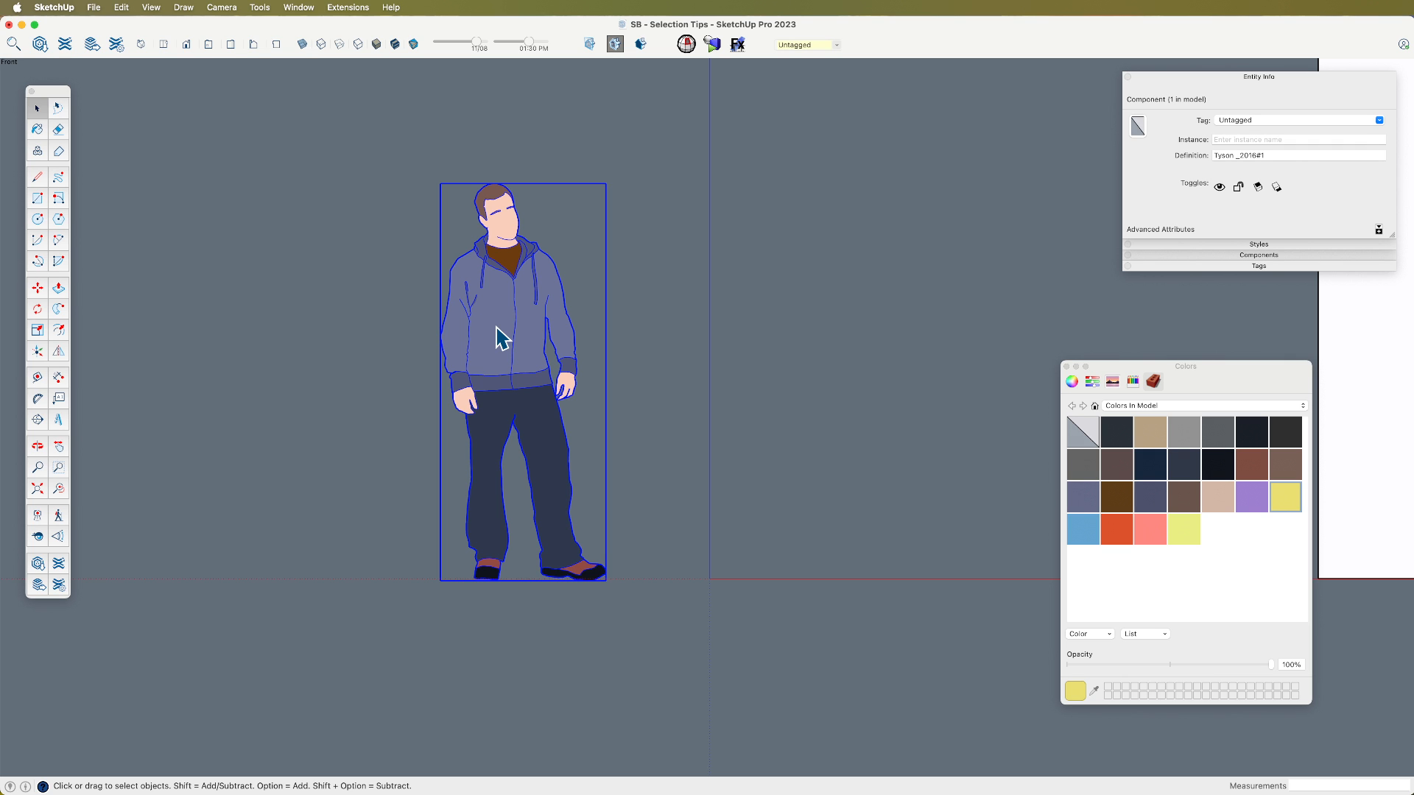
triple_click(502, 338)
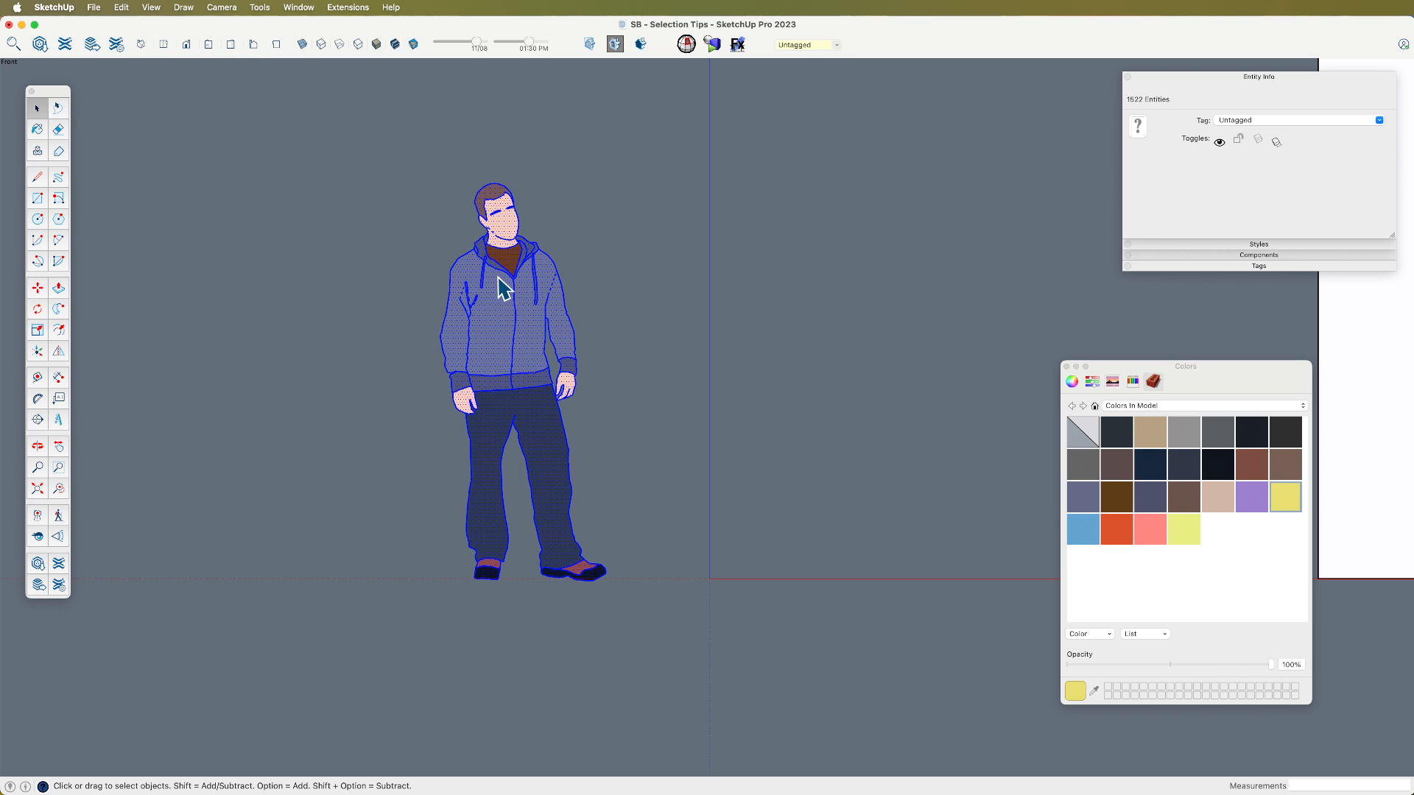
scroll(462, 243, "down", 3)
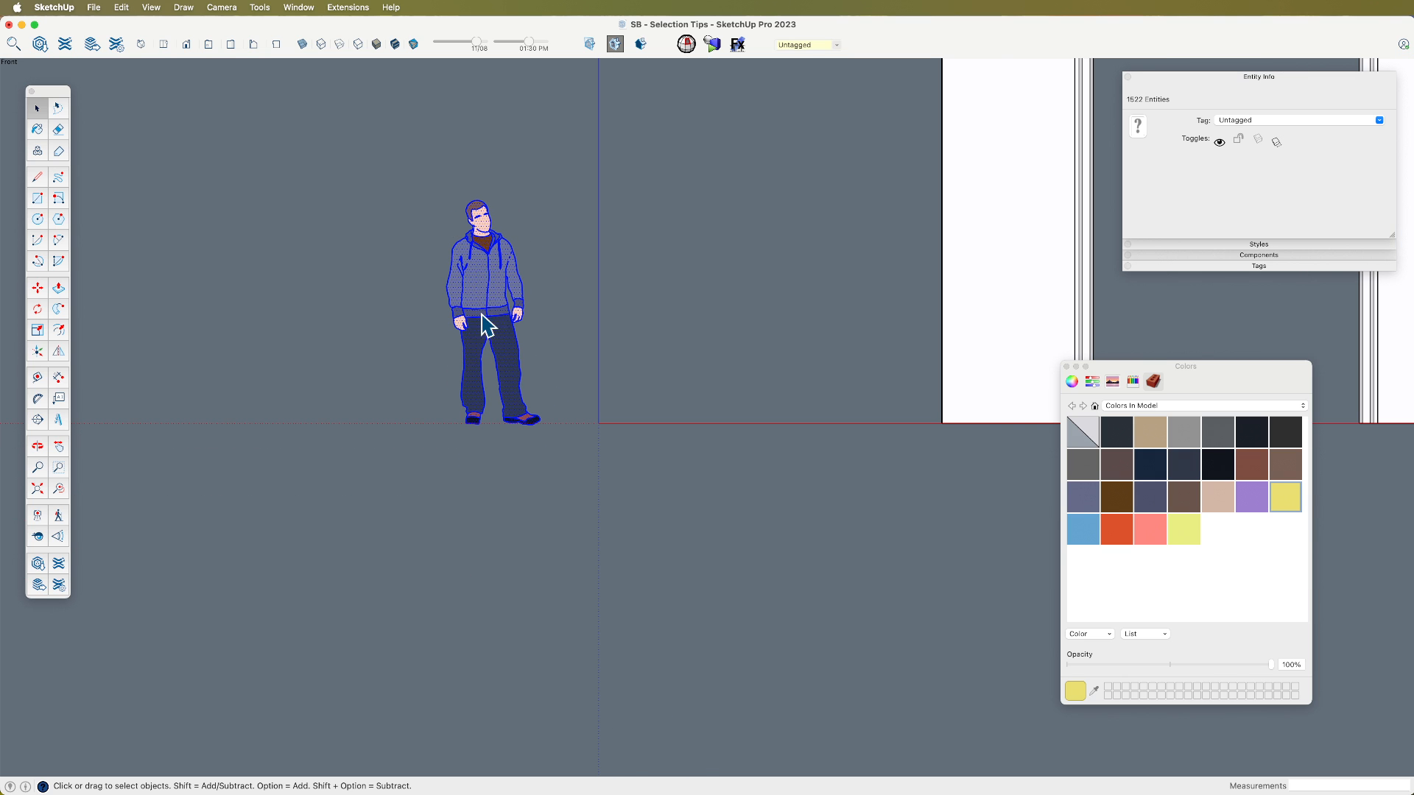
right_click(479, 221)
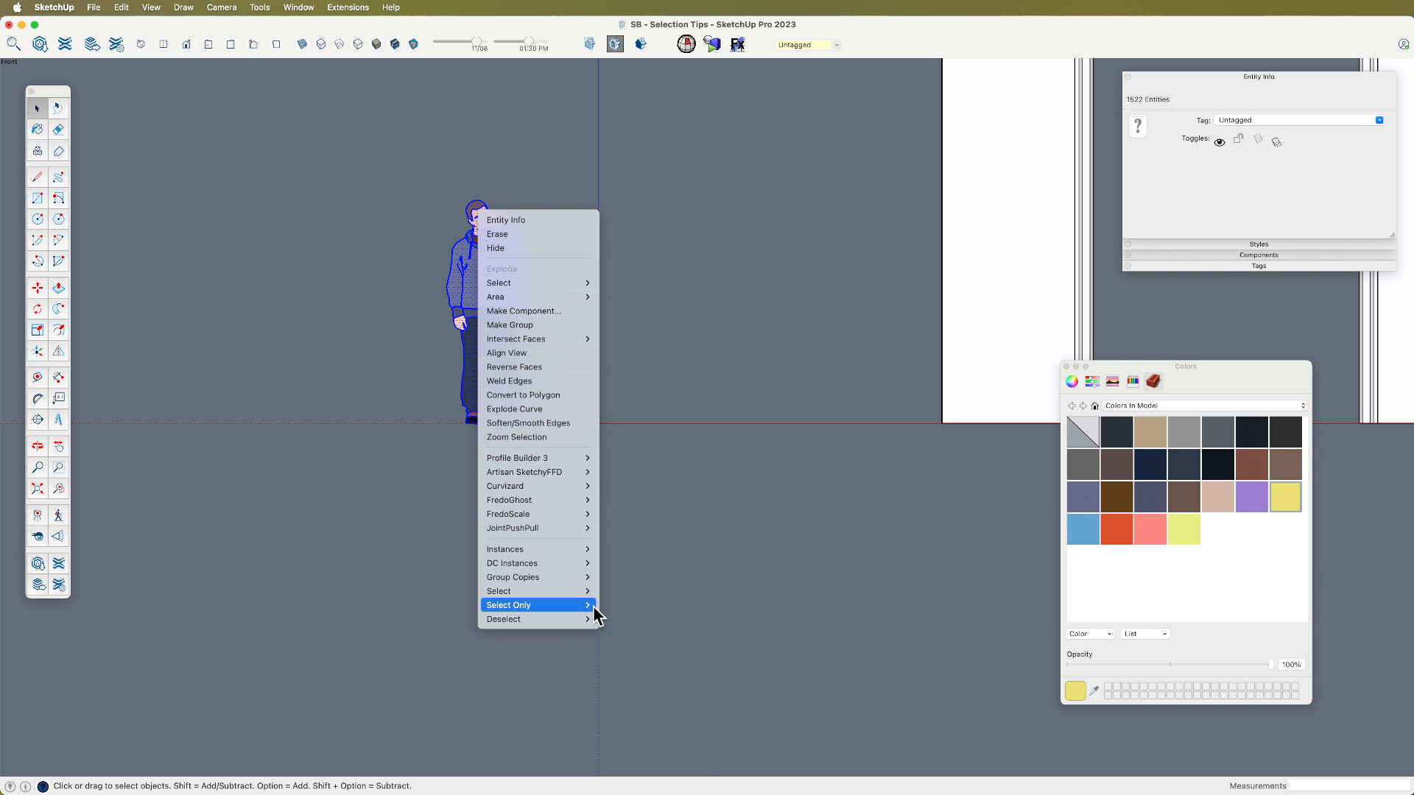
mouse_move(595, 608)
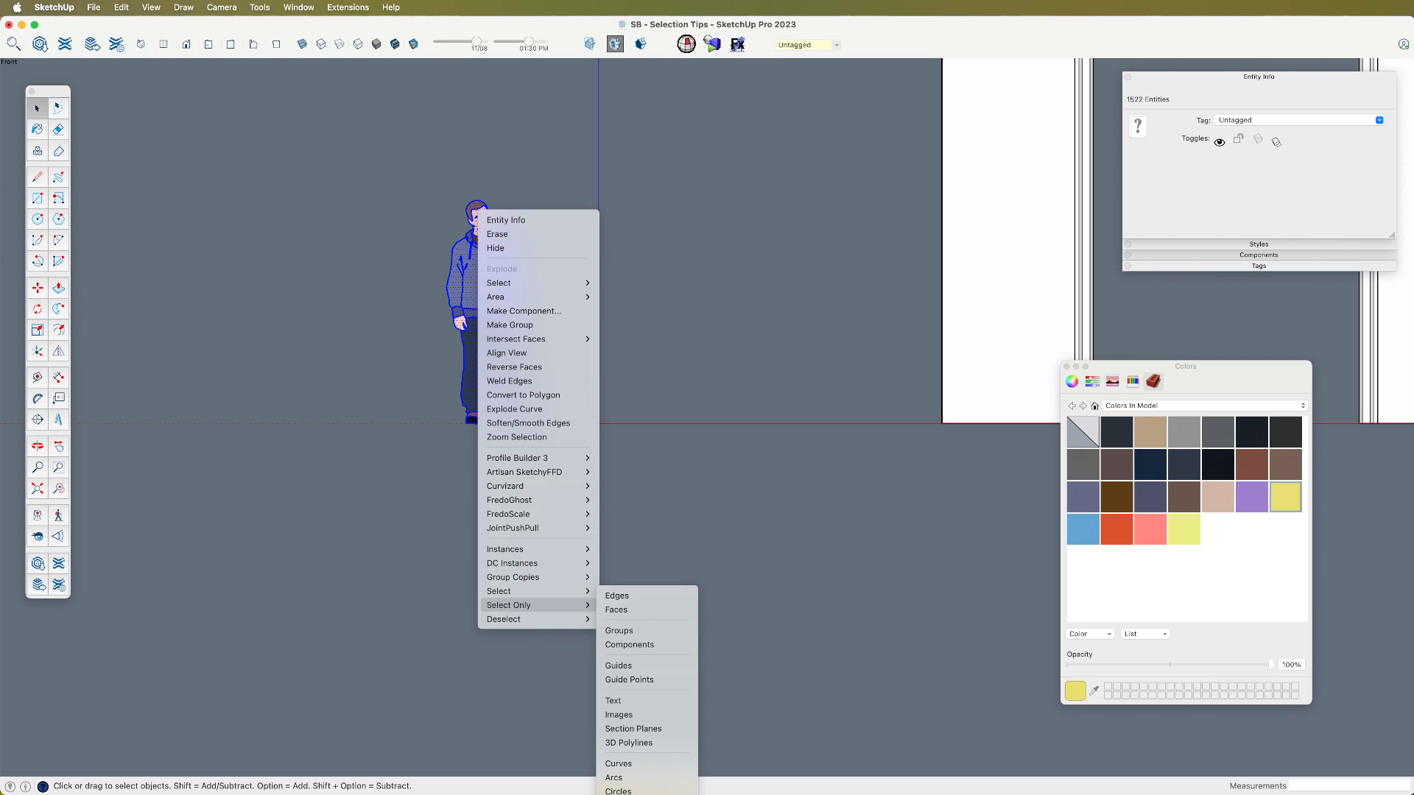
left_click(617, 596)
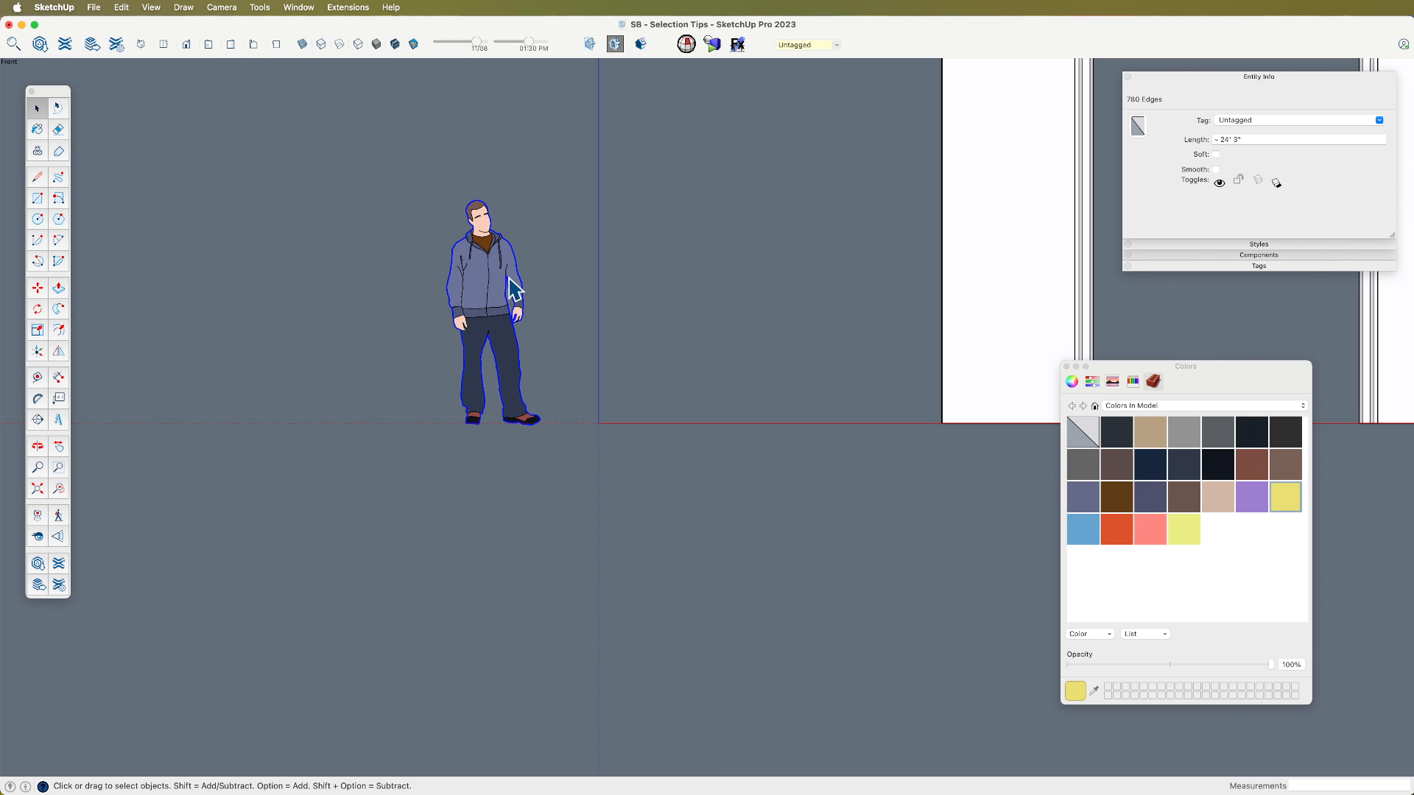
Step: Invert the selection across the figure and delete its interior faces and edges, keeping only the outline
scroll(483, 278, "up", 3)
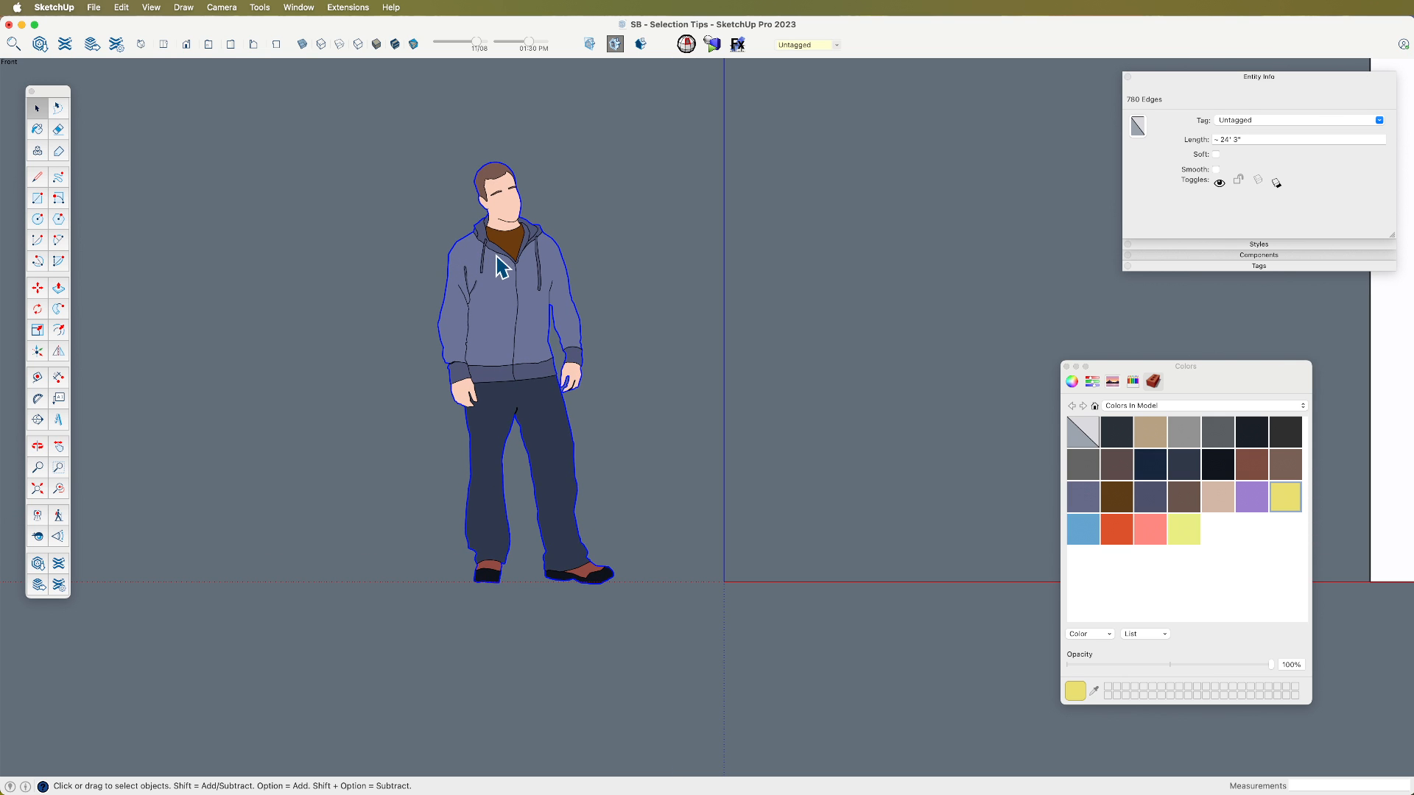
scroll(500, 265, "down", 2)
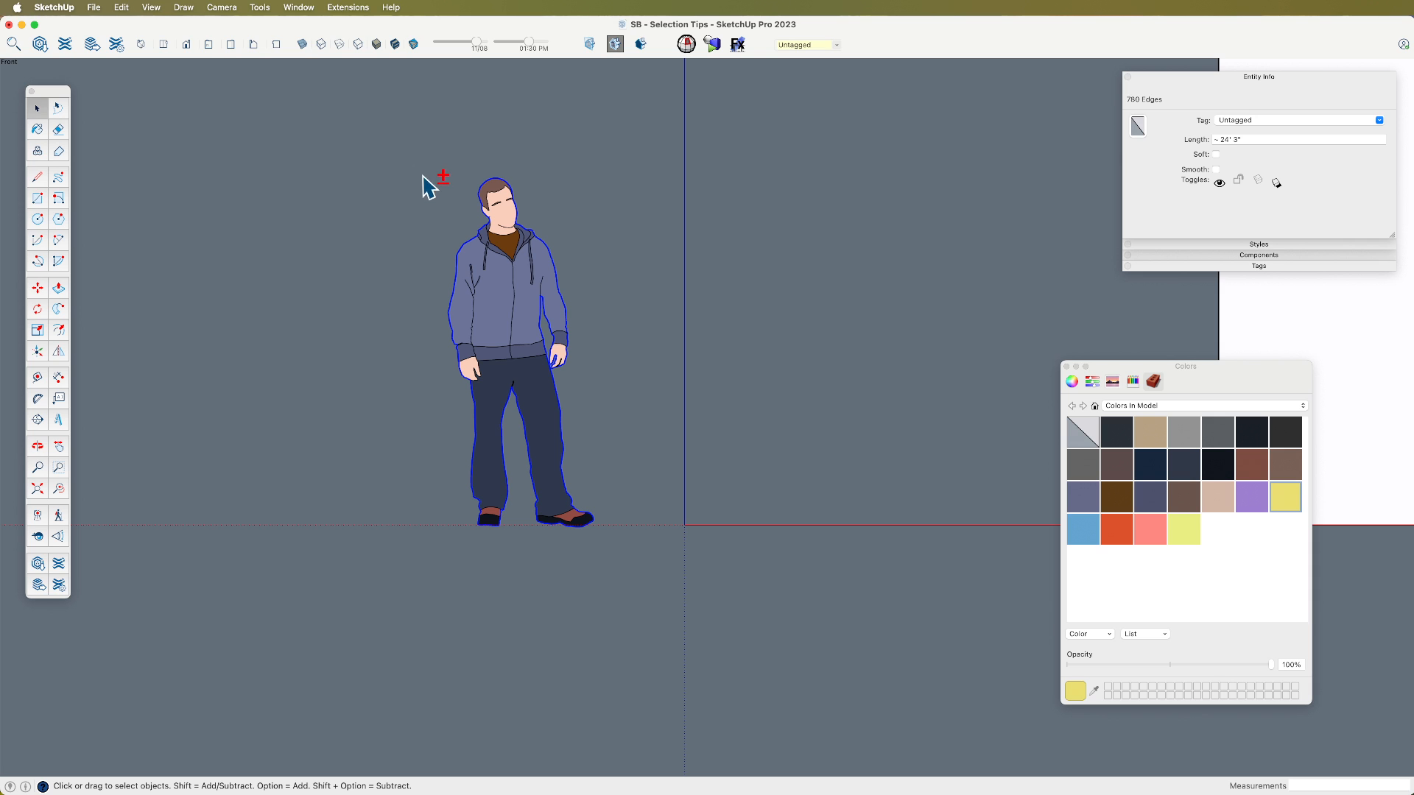
left_click_drag(409, 153, 639, 565)
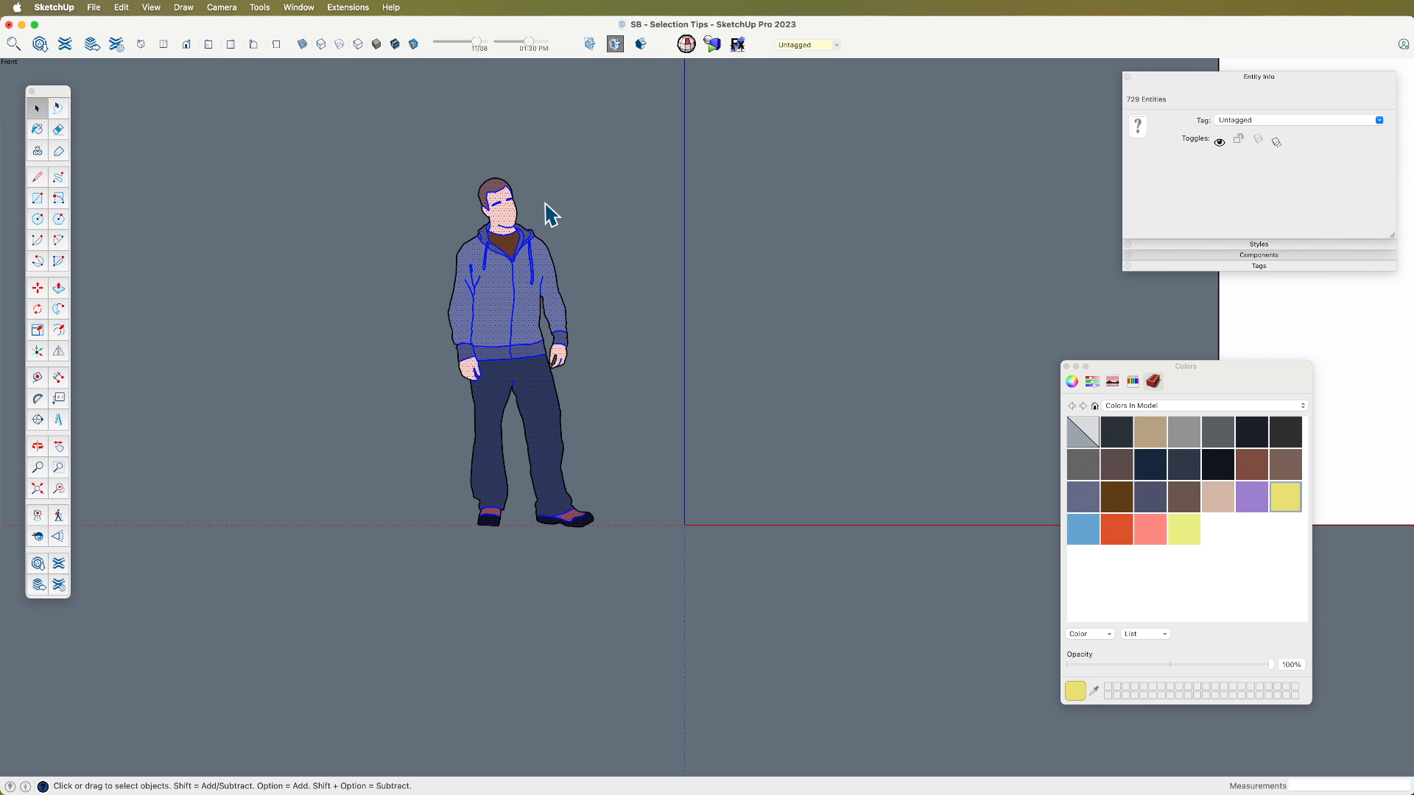
key("Delete")
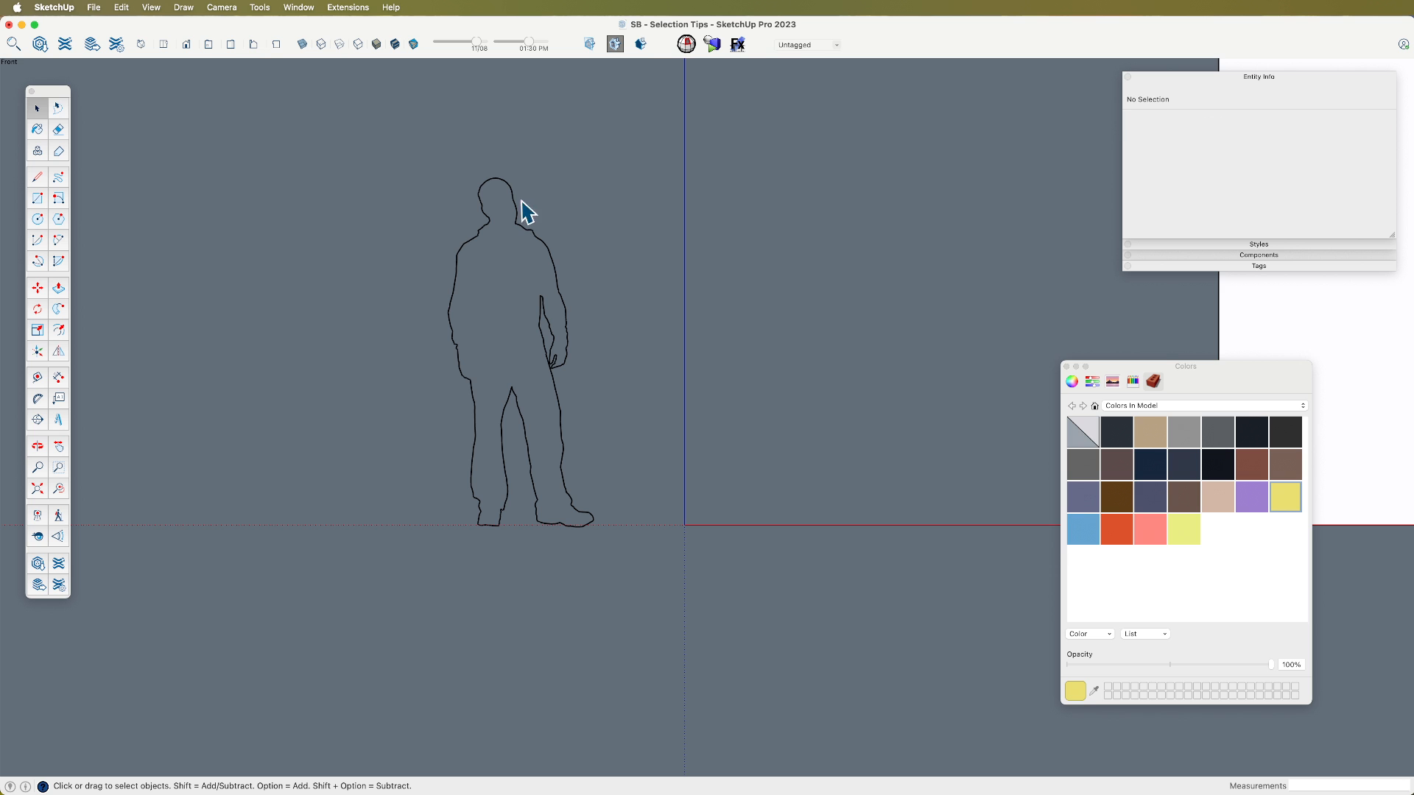
Step: Trace a short outline edge beneath the figure's armpit with the Line tool to fill the silhouette with a face
scroll(550, 305, "up", 3)
scroll(546, 297, "up", 8)
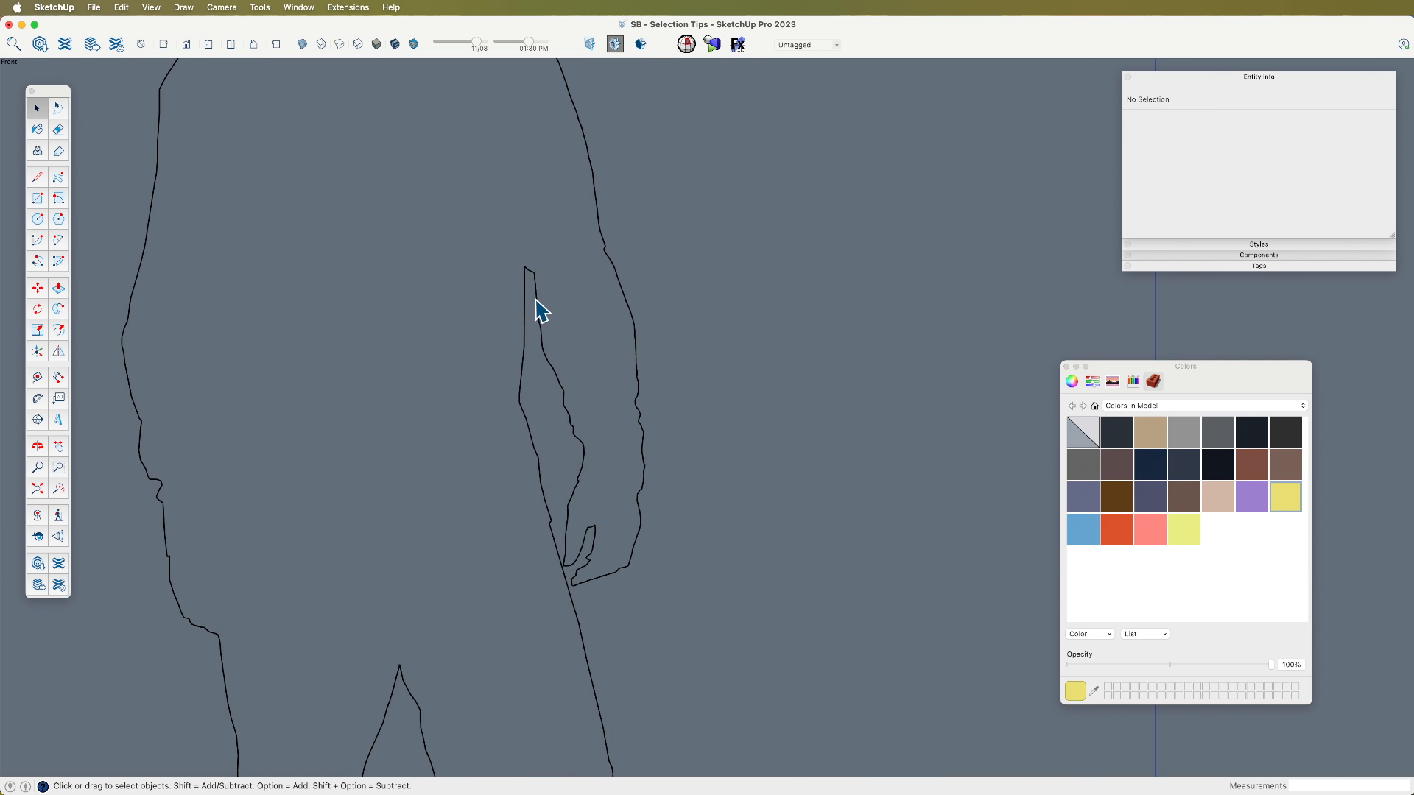
key("l")
left_click(535, 265)
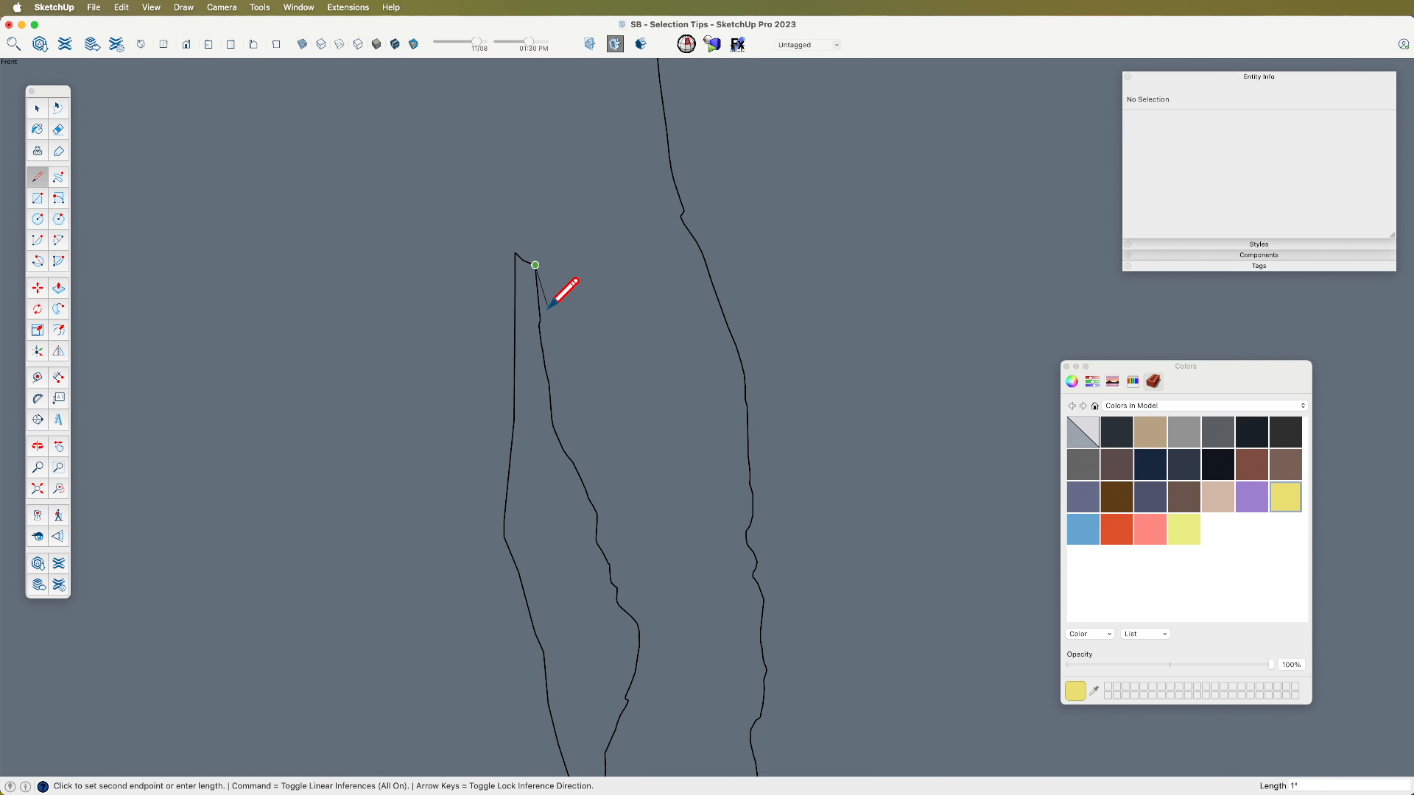
left_click(540, 321)
key("space")
scroll(520, 310, "down", 5)
scroll(521, 310, "down", 6)
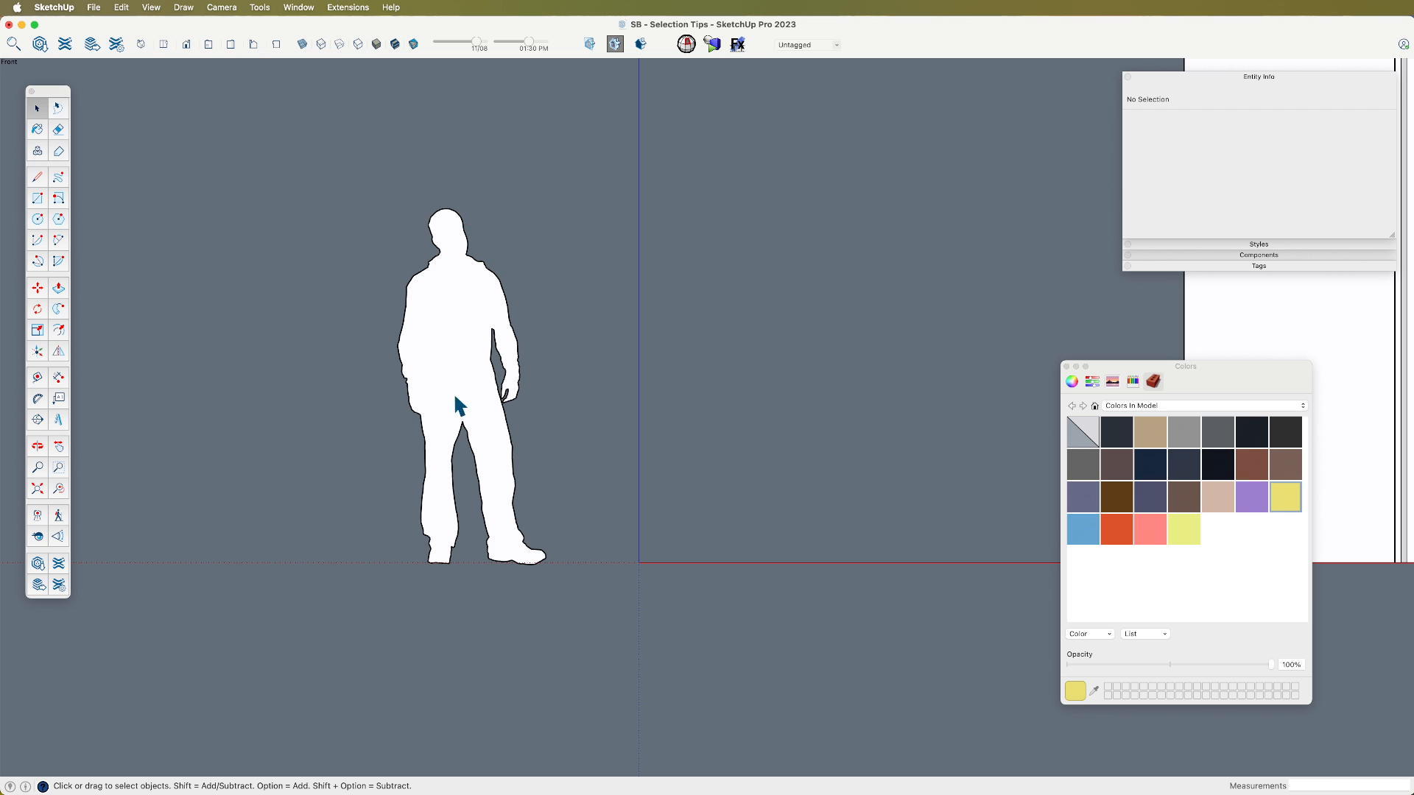
scroll(477, 366, "down", 2)
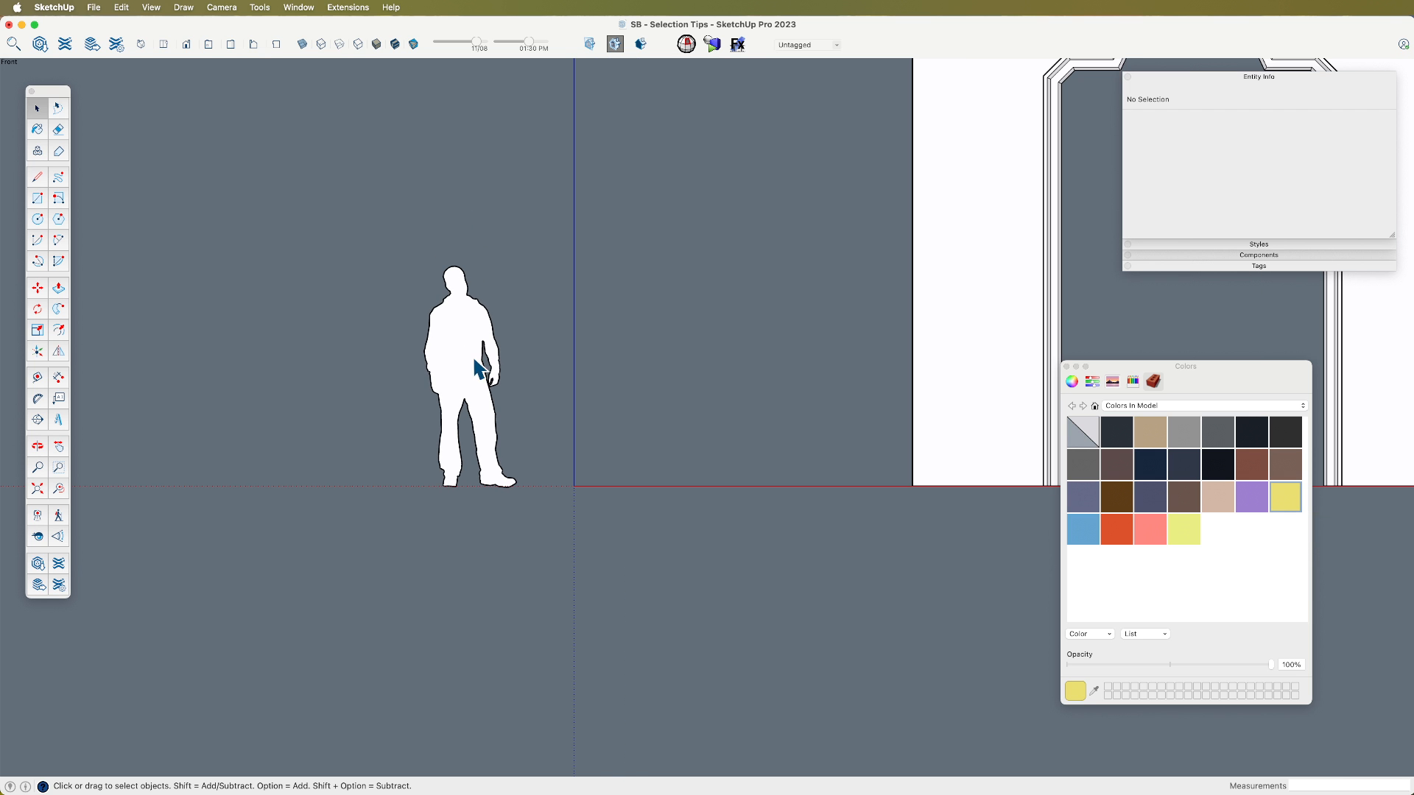
scroll(455, 374, "down", 4)
middle_click_drag(562, 445, 274, 698)
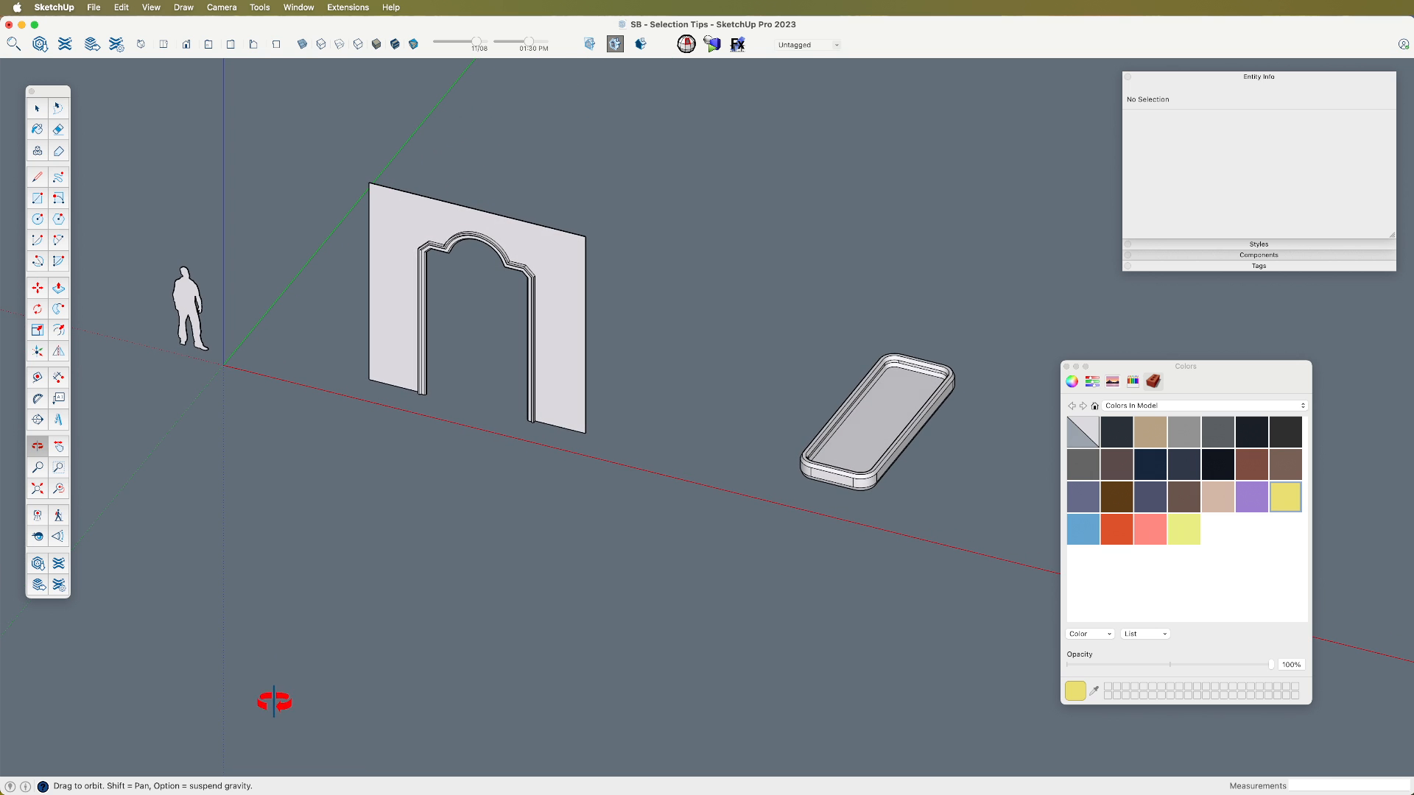